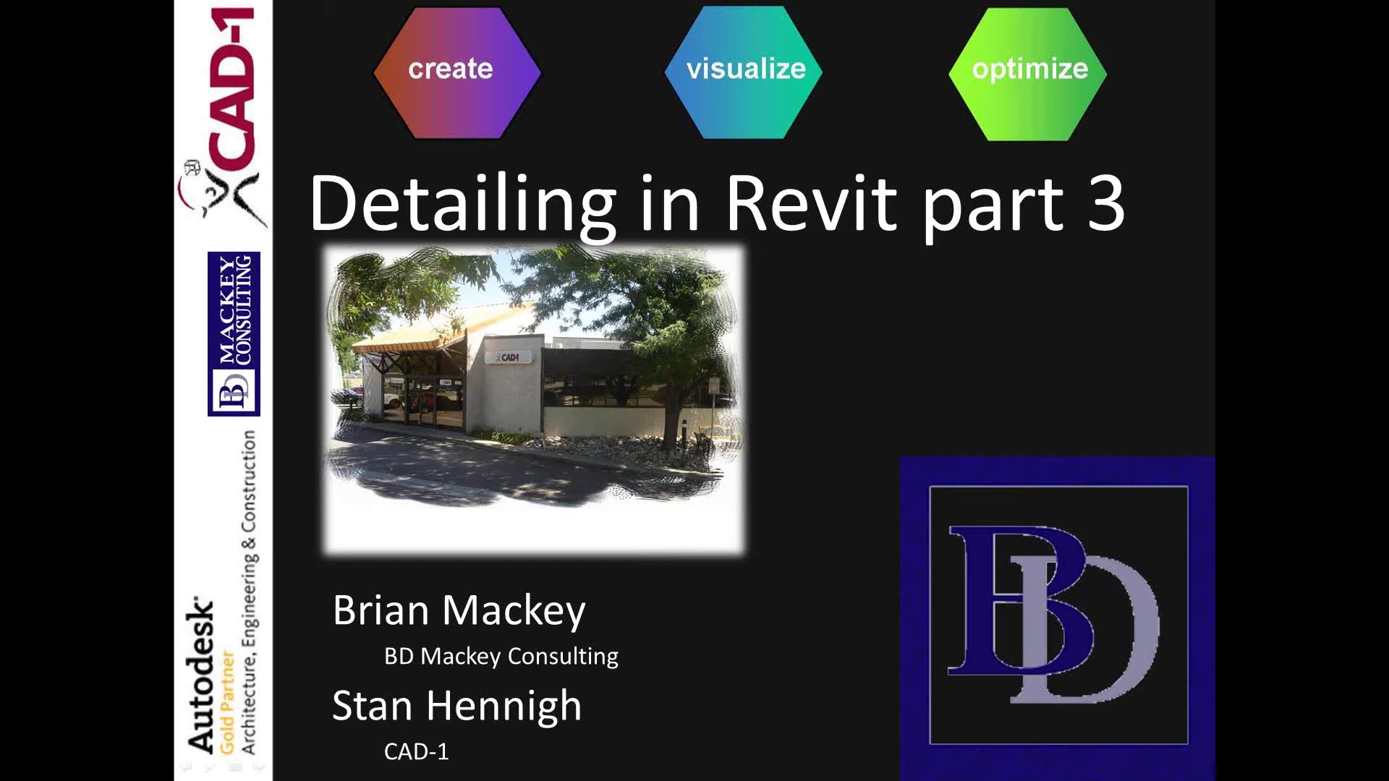
Advance the slideshow to the slide on switching webinar audio from mic and speakers to telephone
key("Right")
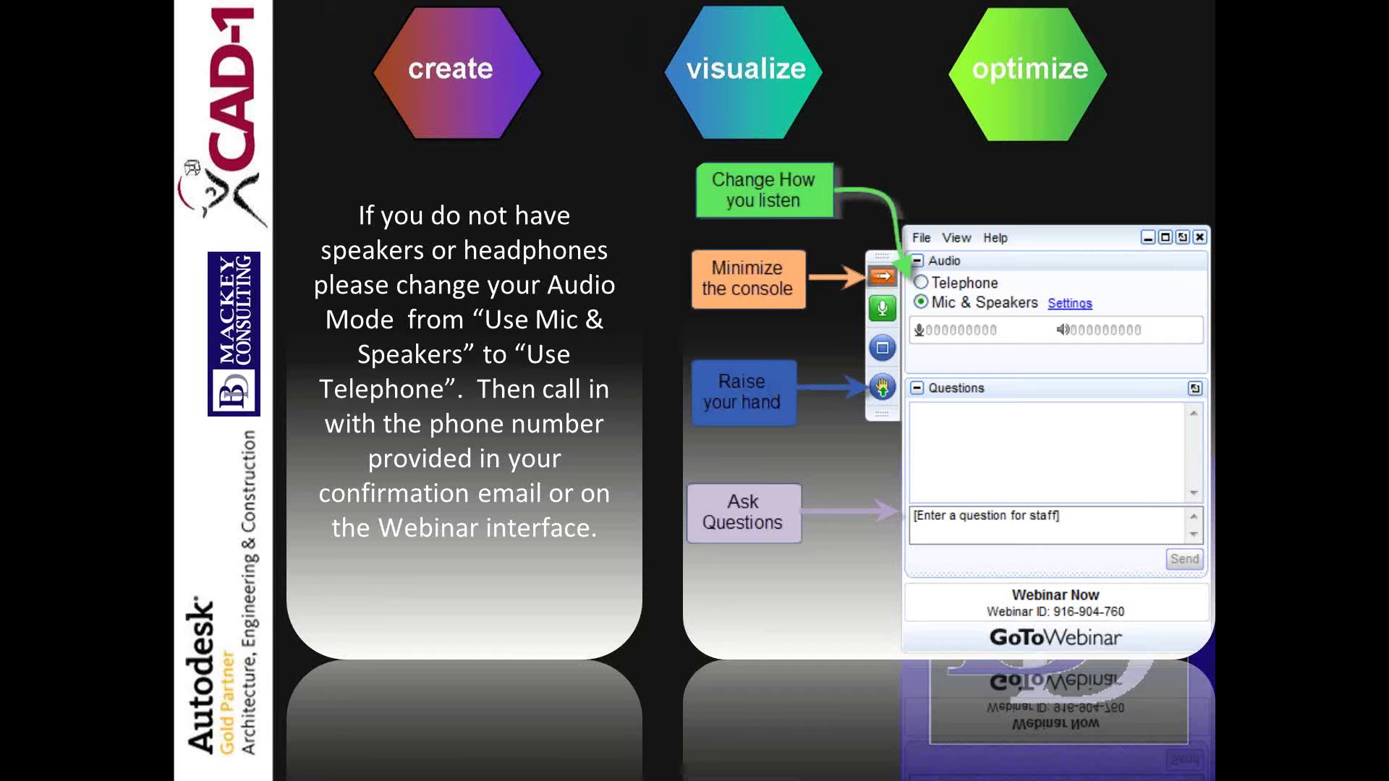
Show the Revit Detailing agenda slide, then bring the BD Mackey Consulting web page over it
key("Right")
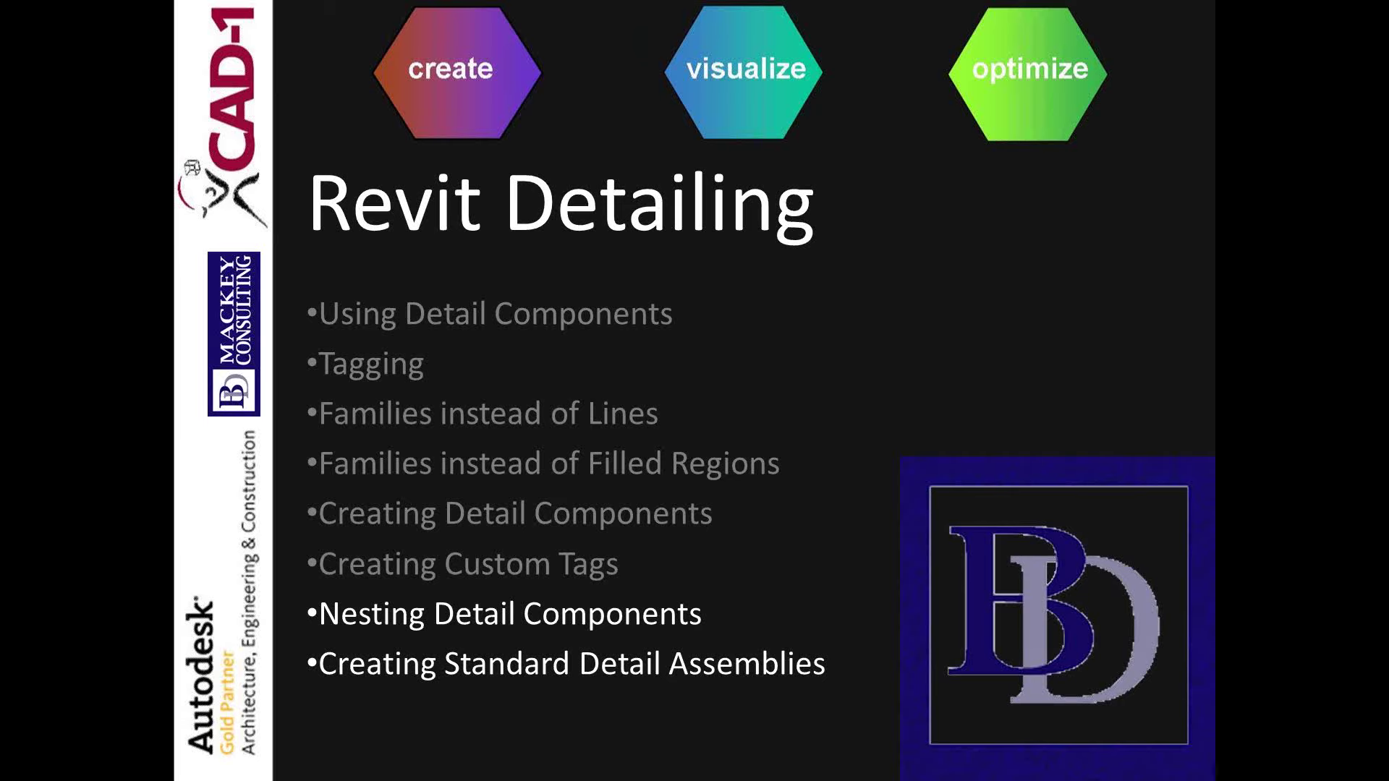
key("alt+Tab")
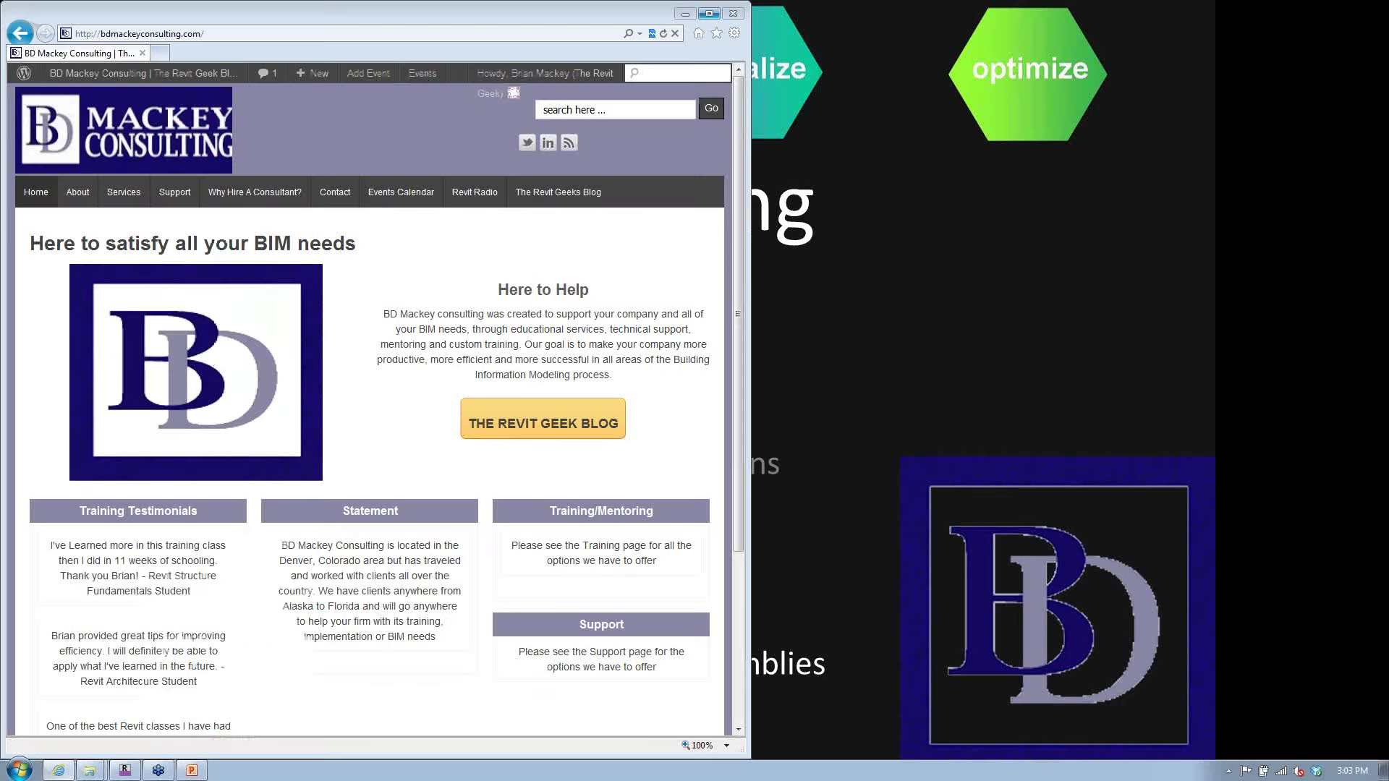
Switch to Revit's Nested Standard Details_2013 footing elevation and close the Demo folder window
key("alt+Tab")
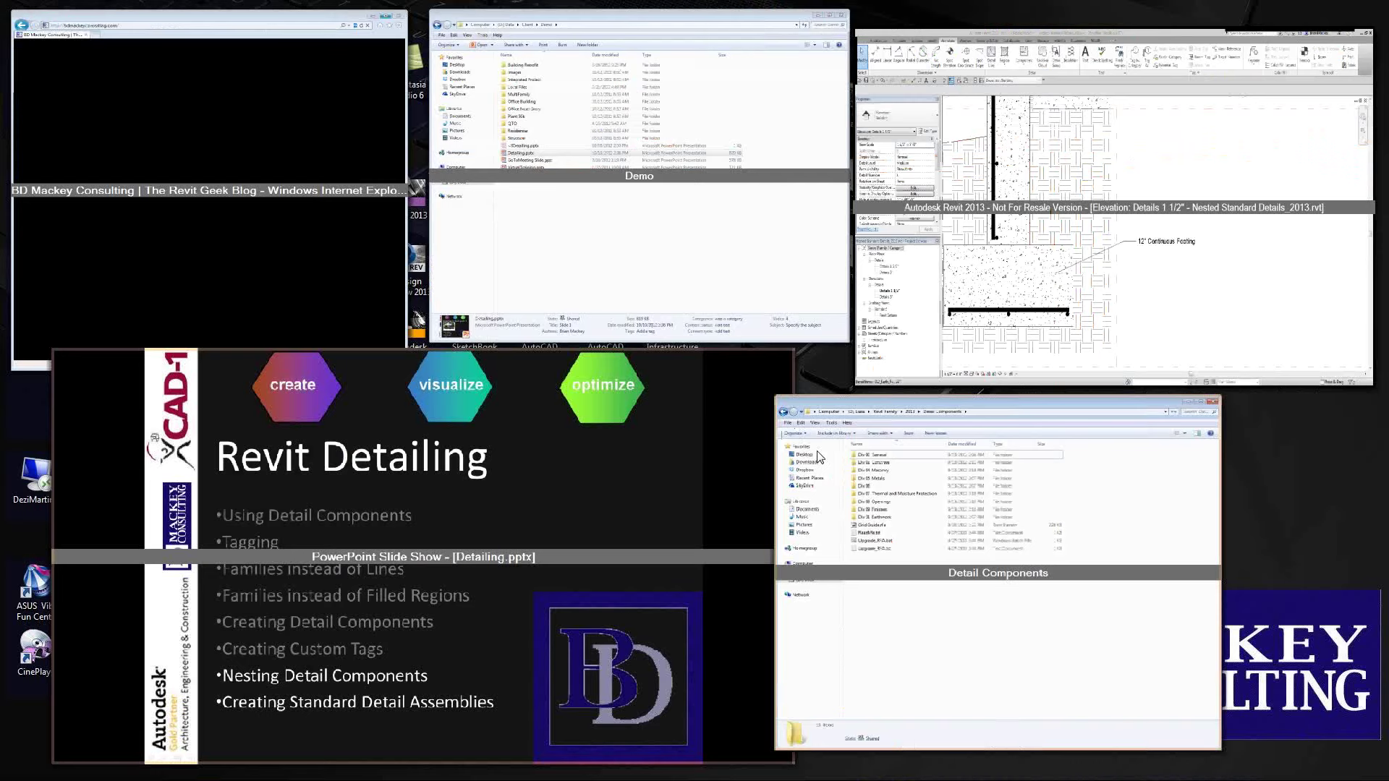
left_click(1193, 346)
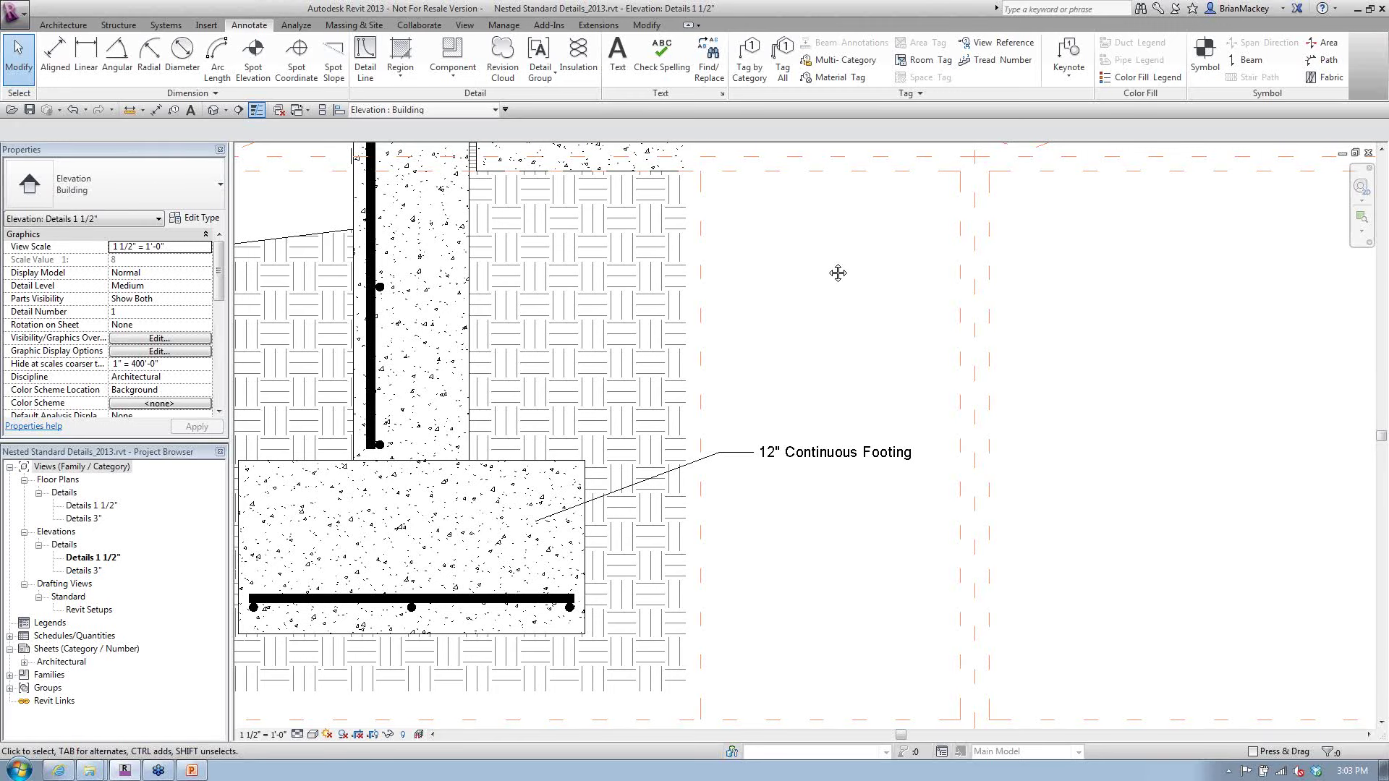
middle_click_drag(838, 273, 868, 288)
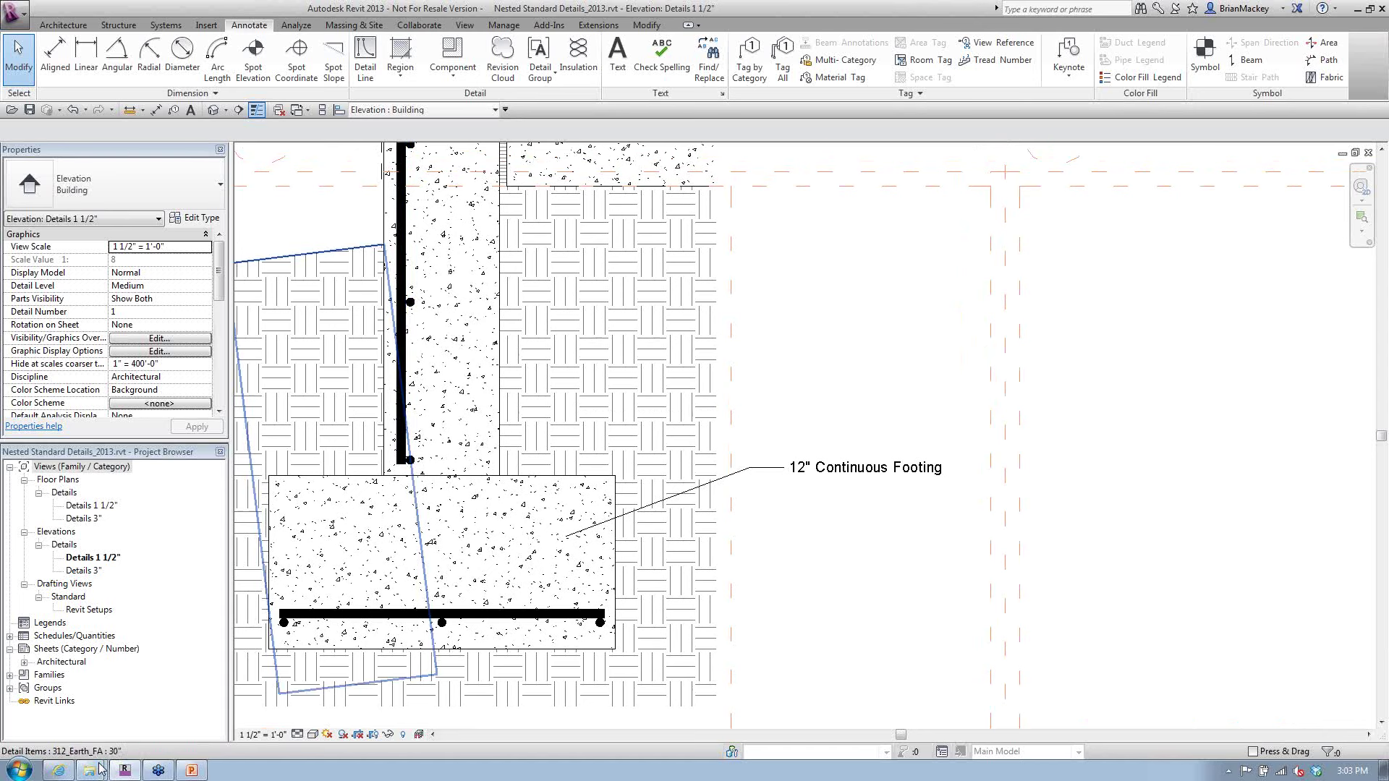
mouse_move(99, 768)
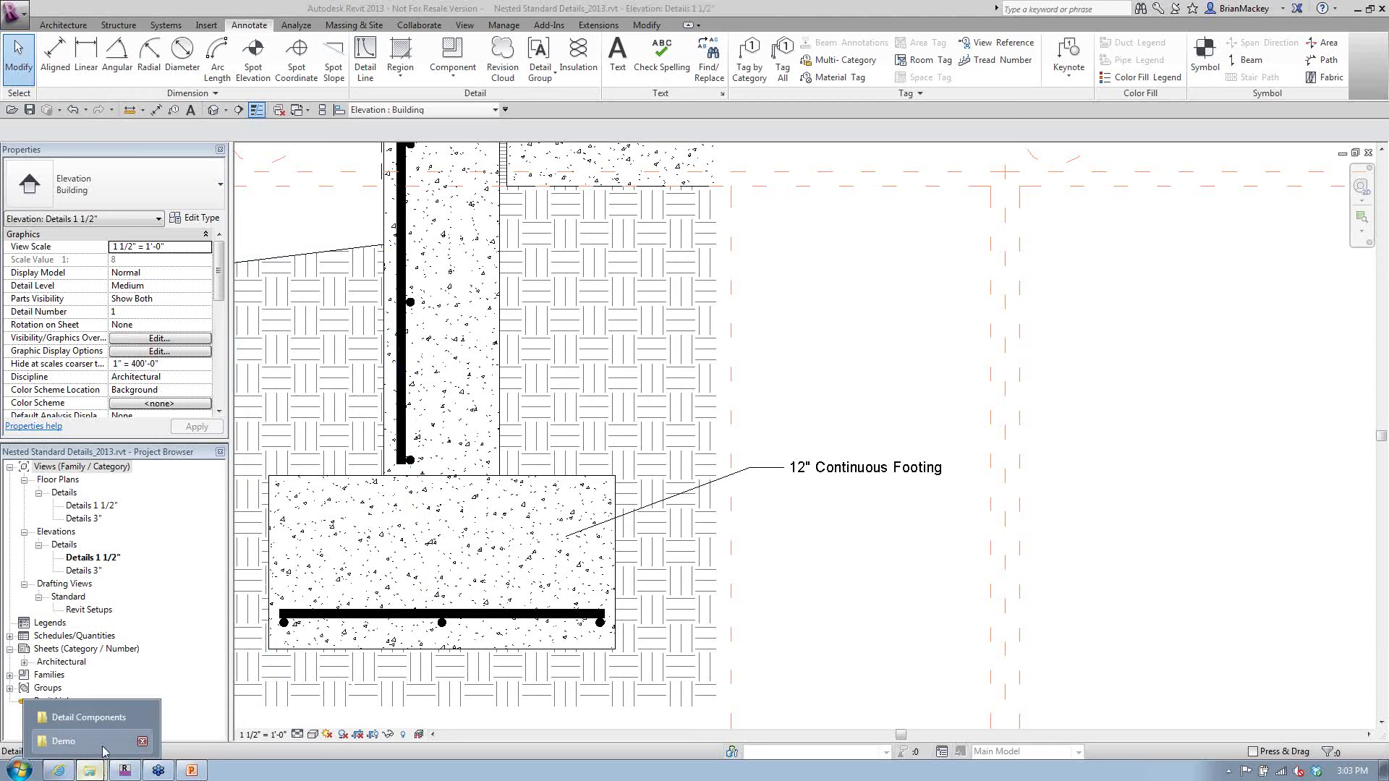
left_click(142, 742)
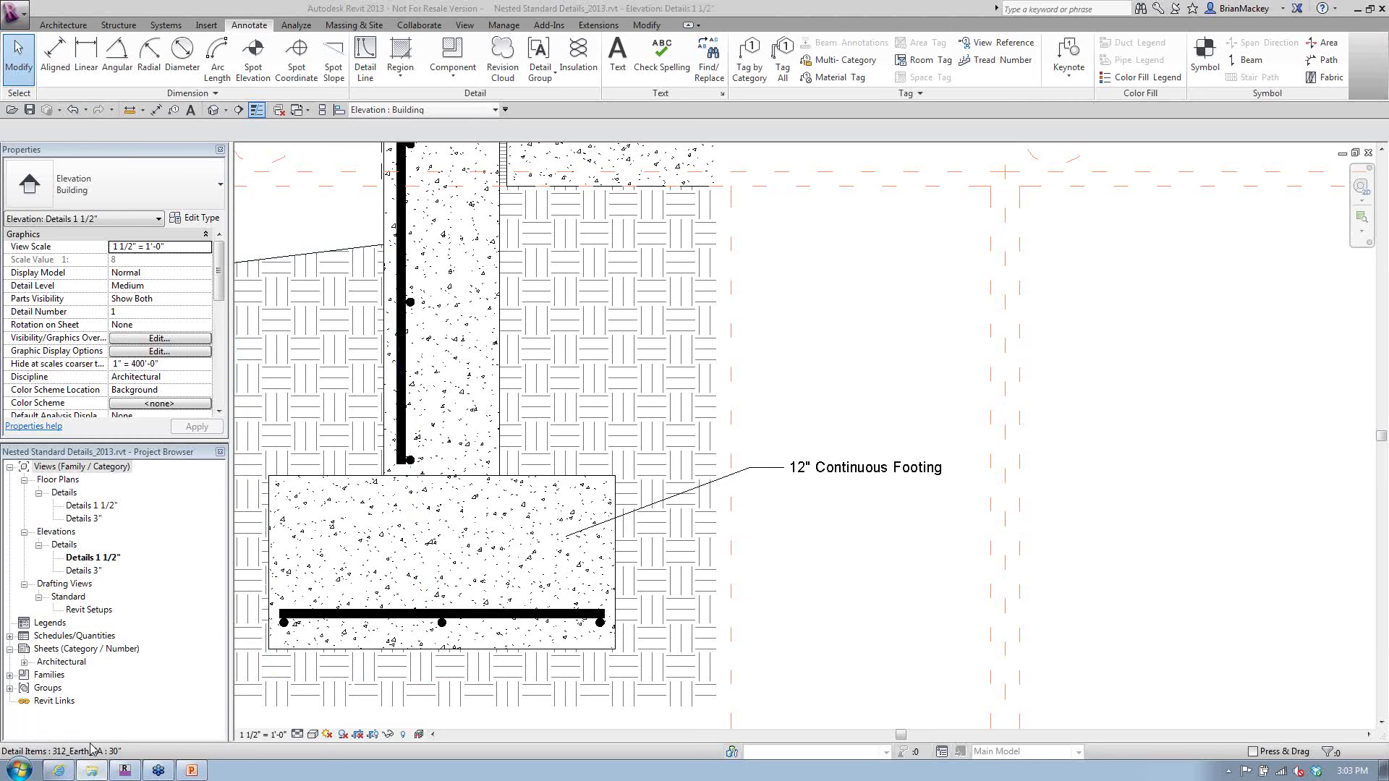
Open Detail Components\Div 09 Finishes and select 092_Gyp Bd_Section.rfa
left_click(92, 770)
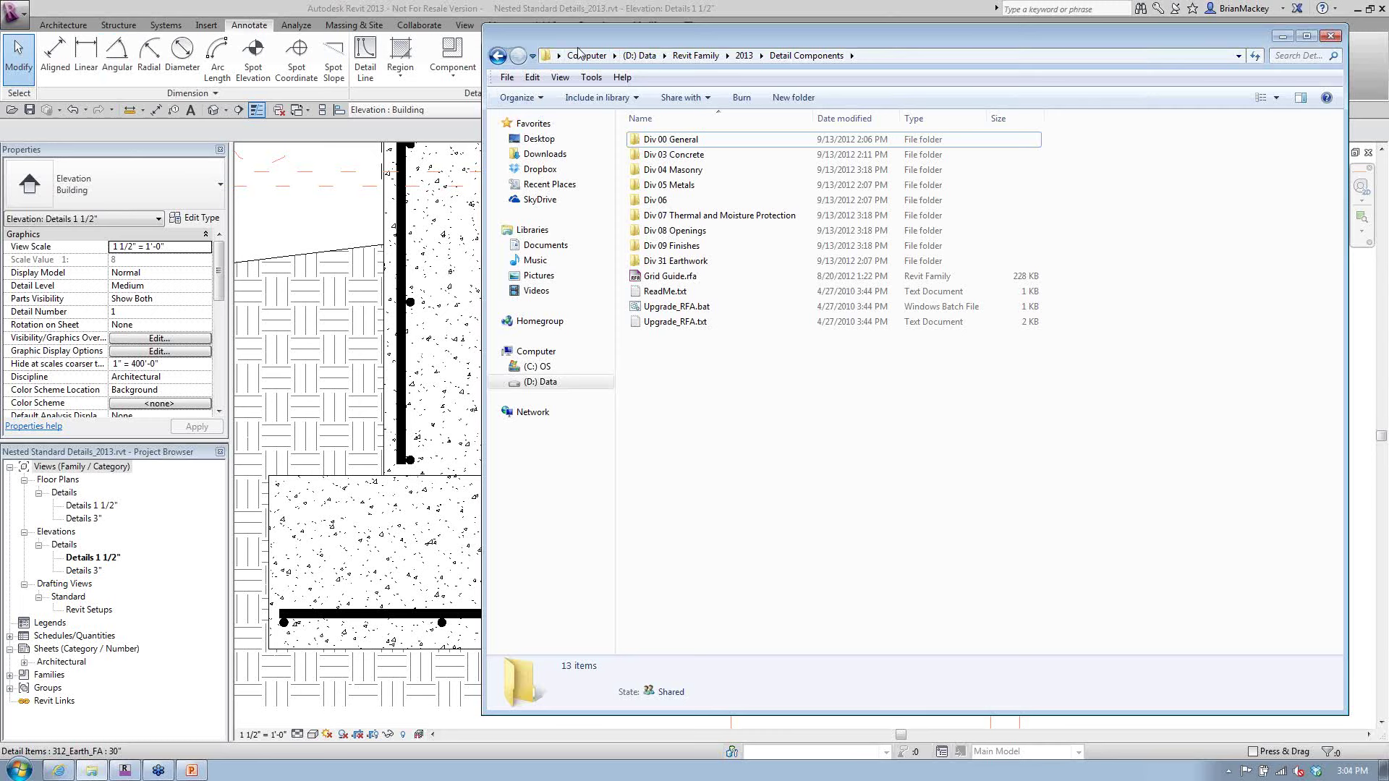
double_click(666, 246)
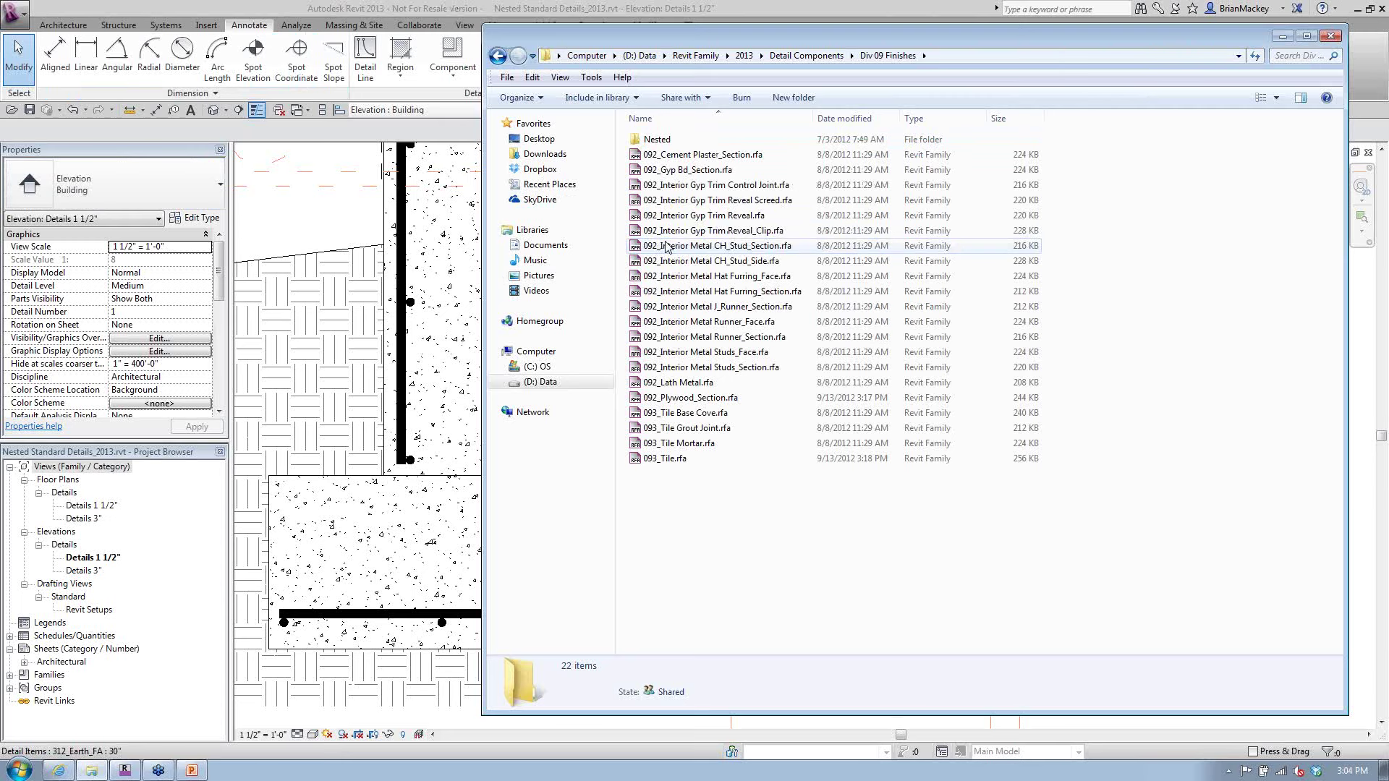
left_click(662, 170)
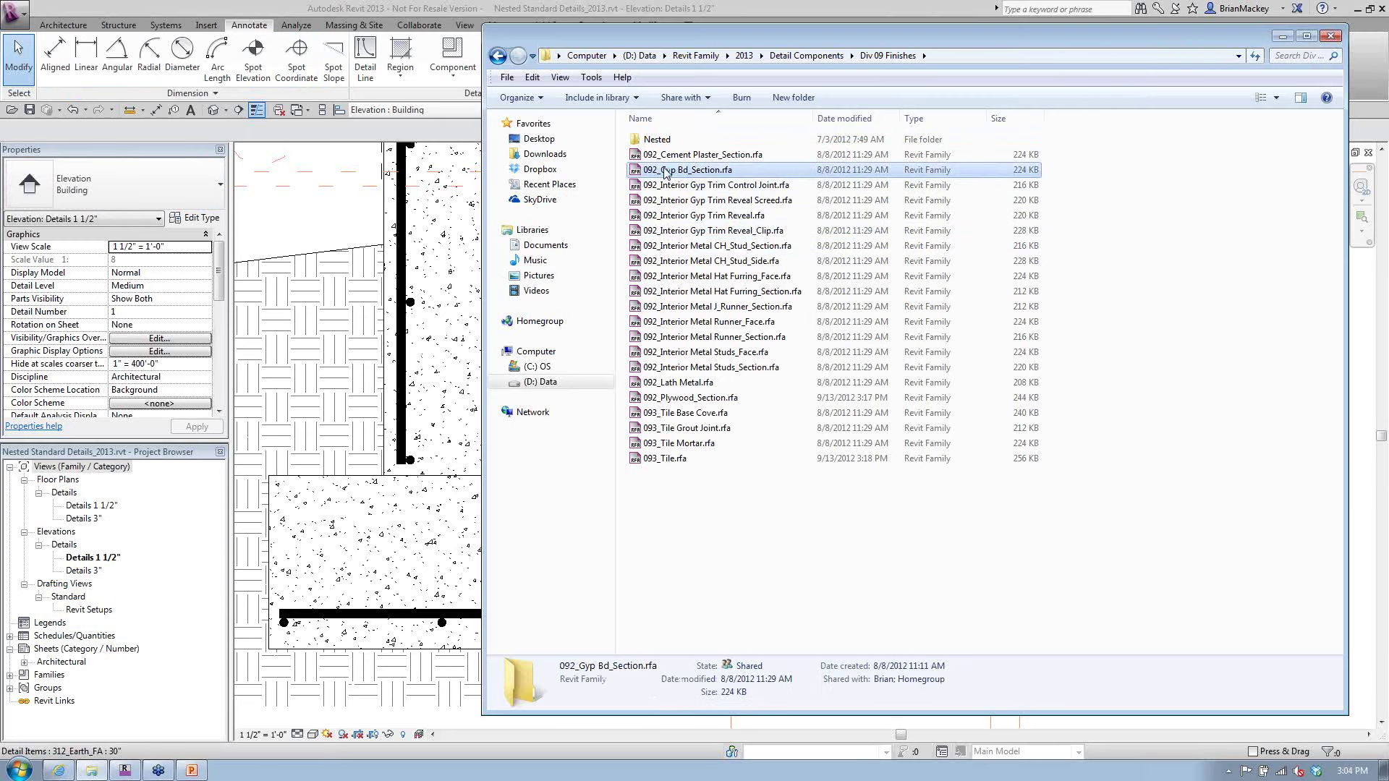
Open 092_Gyp Bd_Section.rfa in Revit and check its Visibility/Graphics settings with VG
double_click(662, 170)
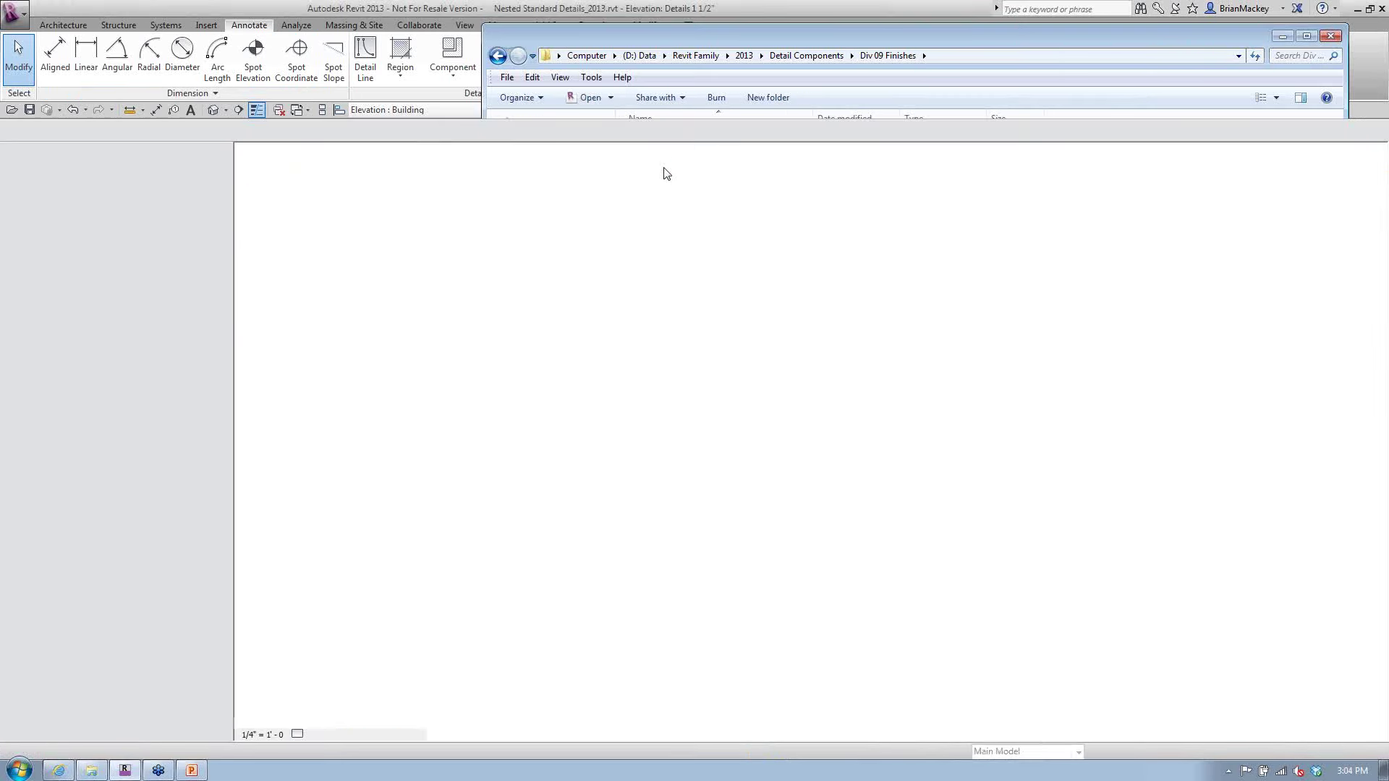
key("v")
key("g")
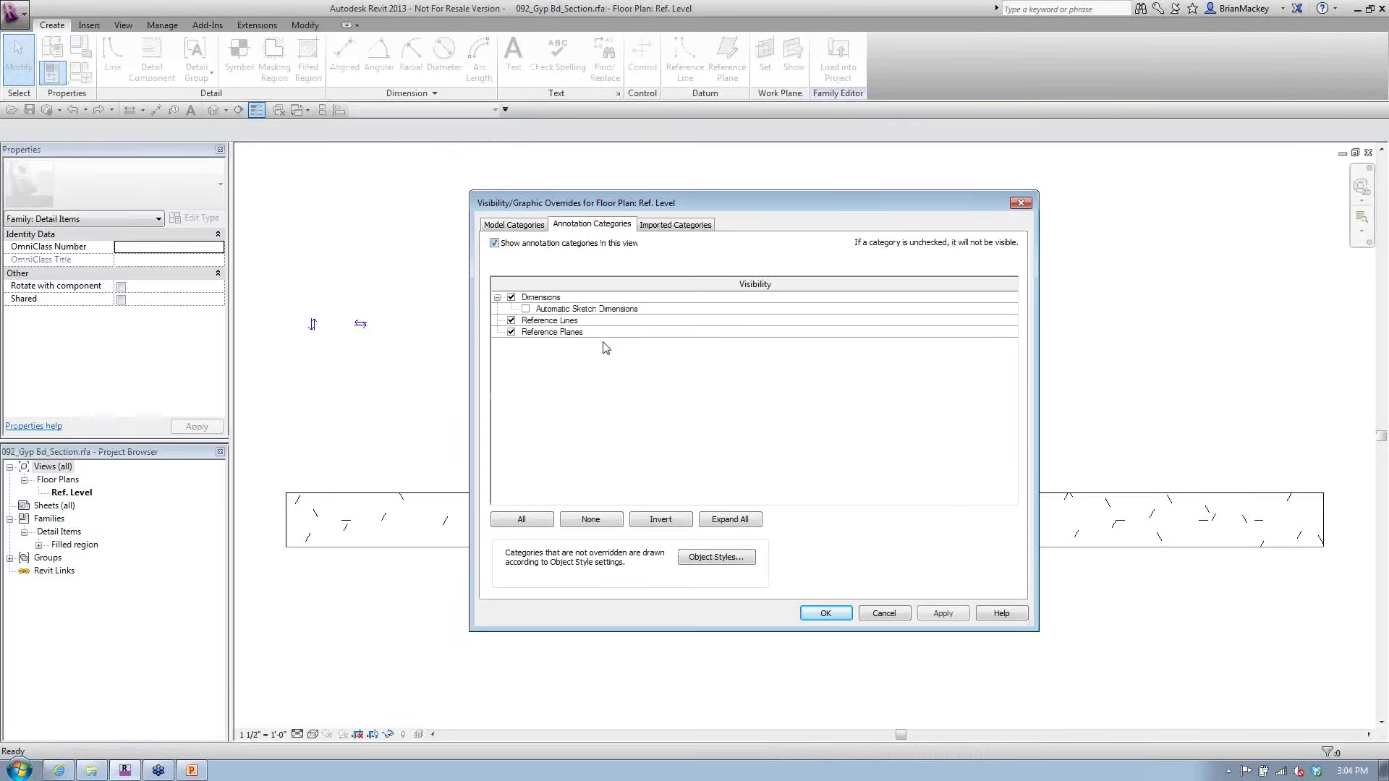
left_click(825, 614)
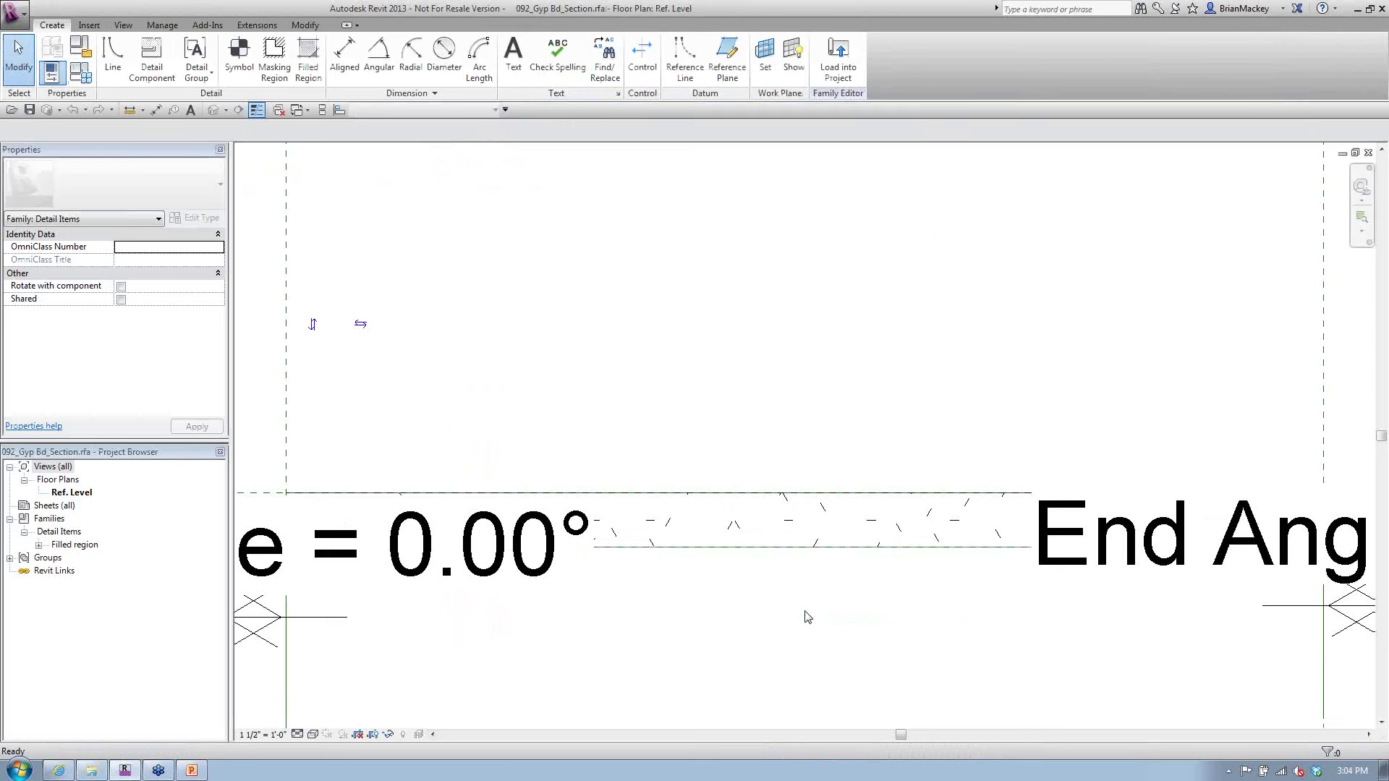
middle_click_drag(806, 553, 777, 459)
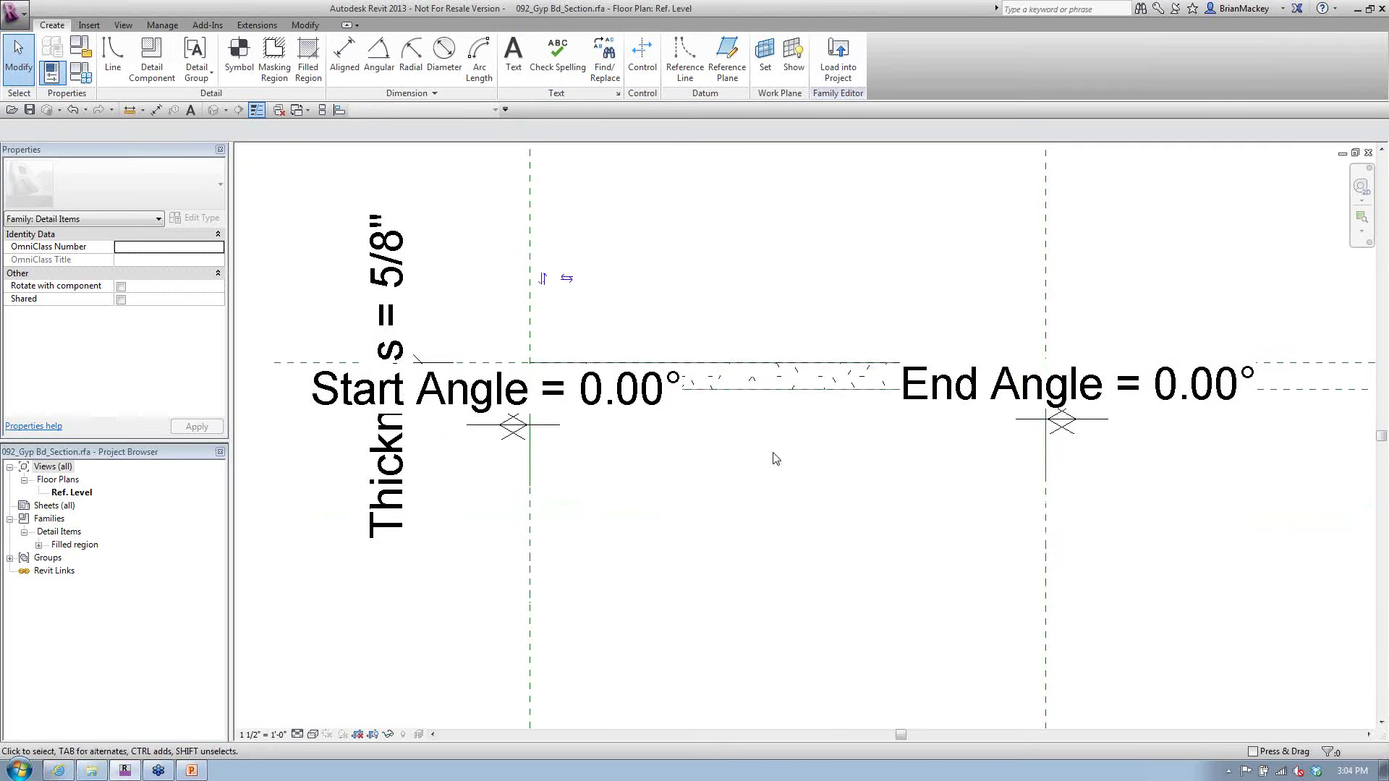
Set the family view scale to 6" = 1'-0" and centre the gyp board hatch
left_click(271, 736)
left_click(281, 368)
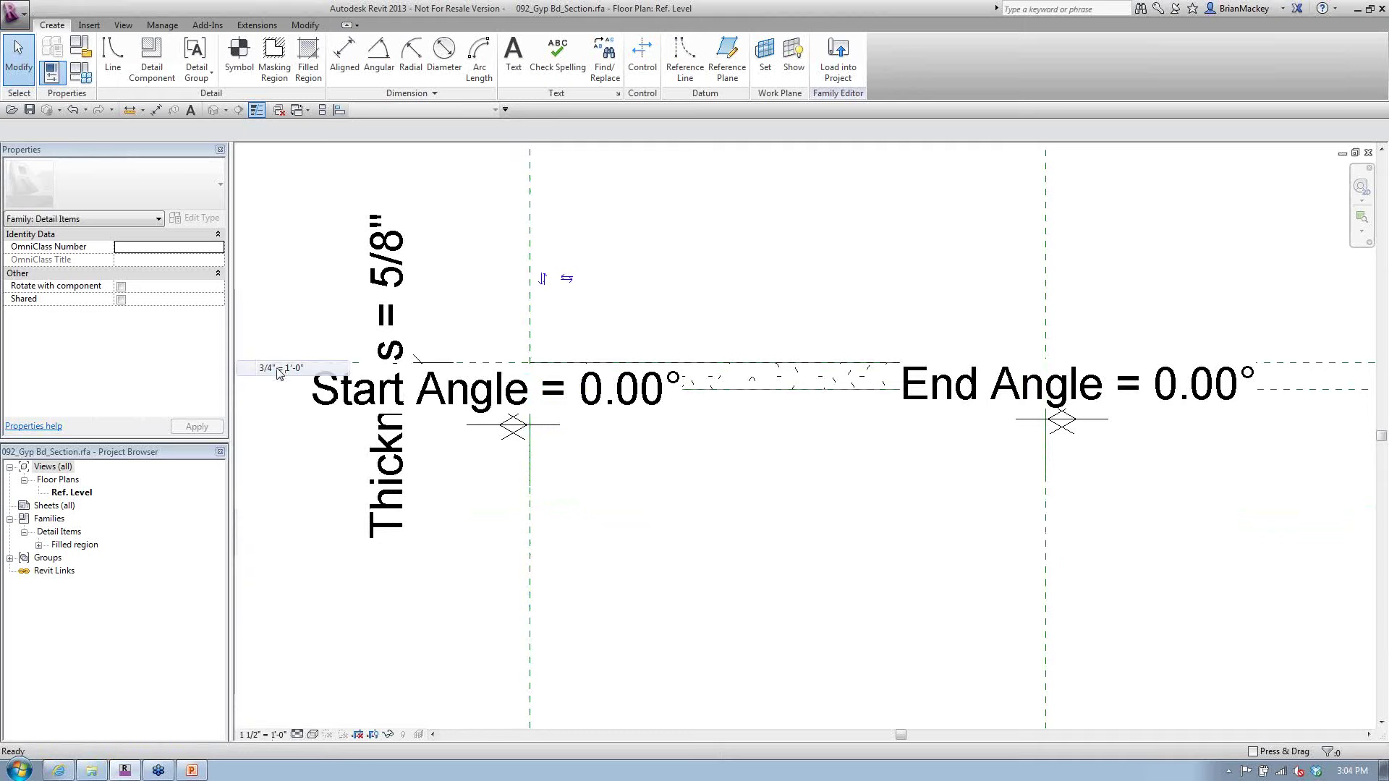
left_click(262, 735)
left_click(278, 305)
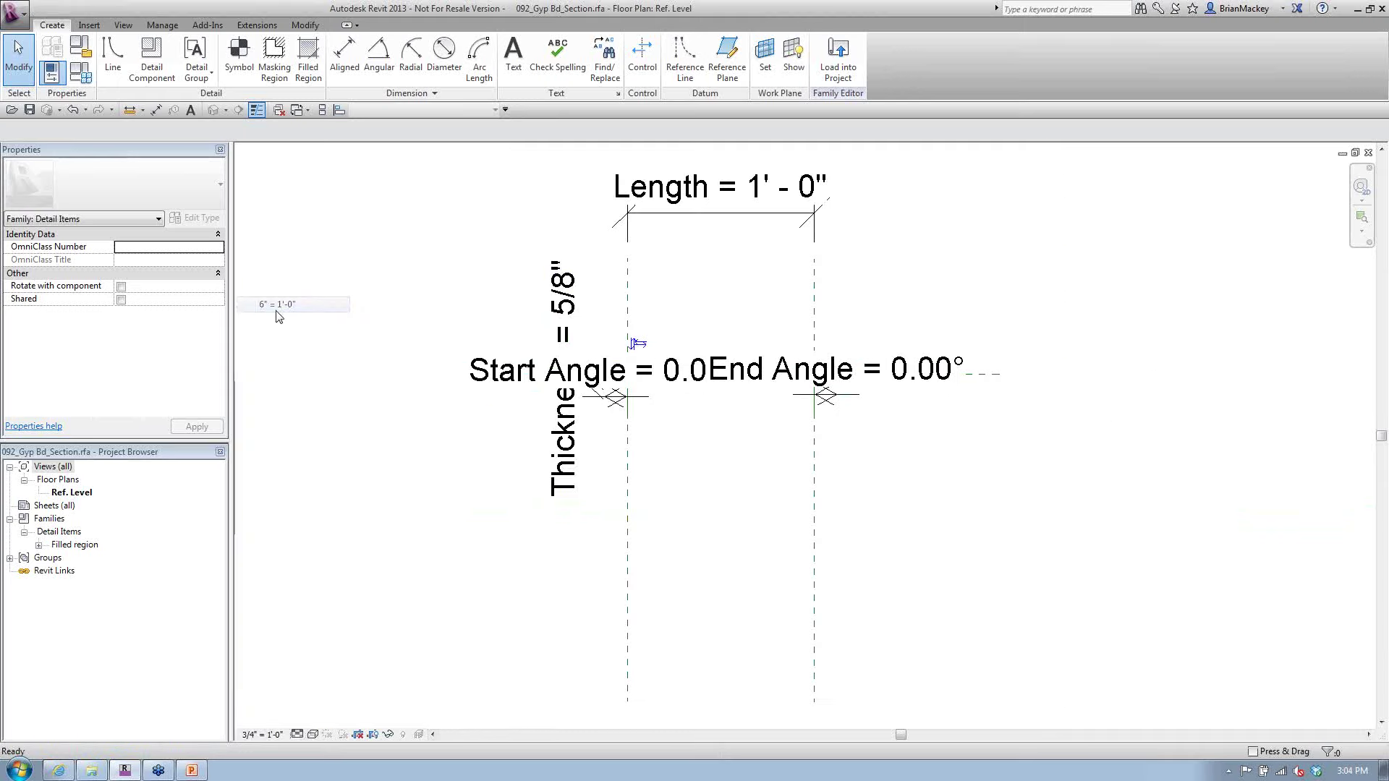
scroll(616, 361, "up", 5)
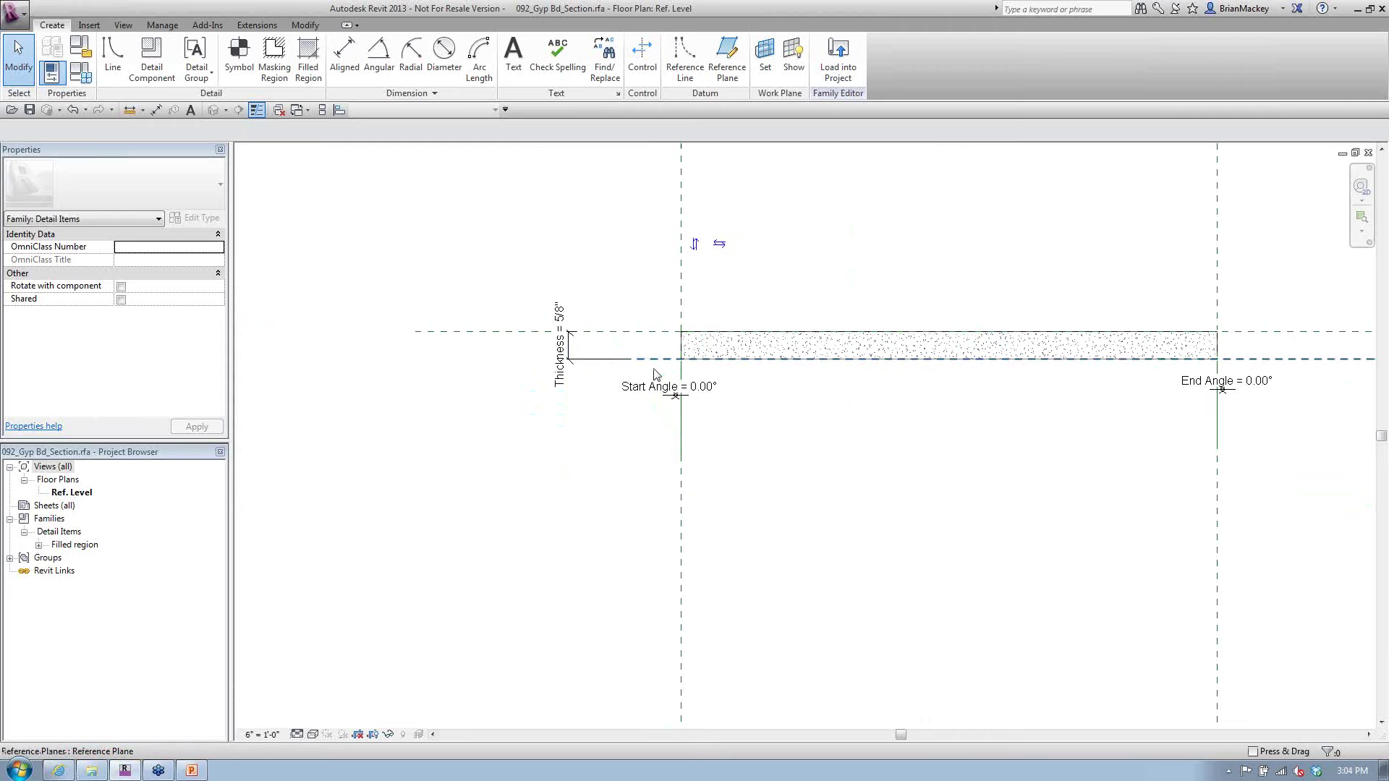
middle_click_drag(707, 391, 540, 475)
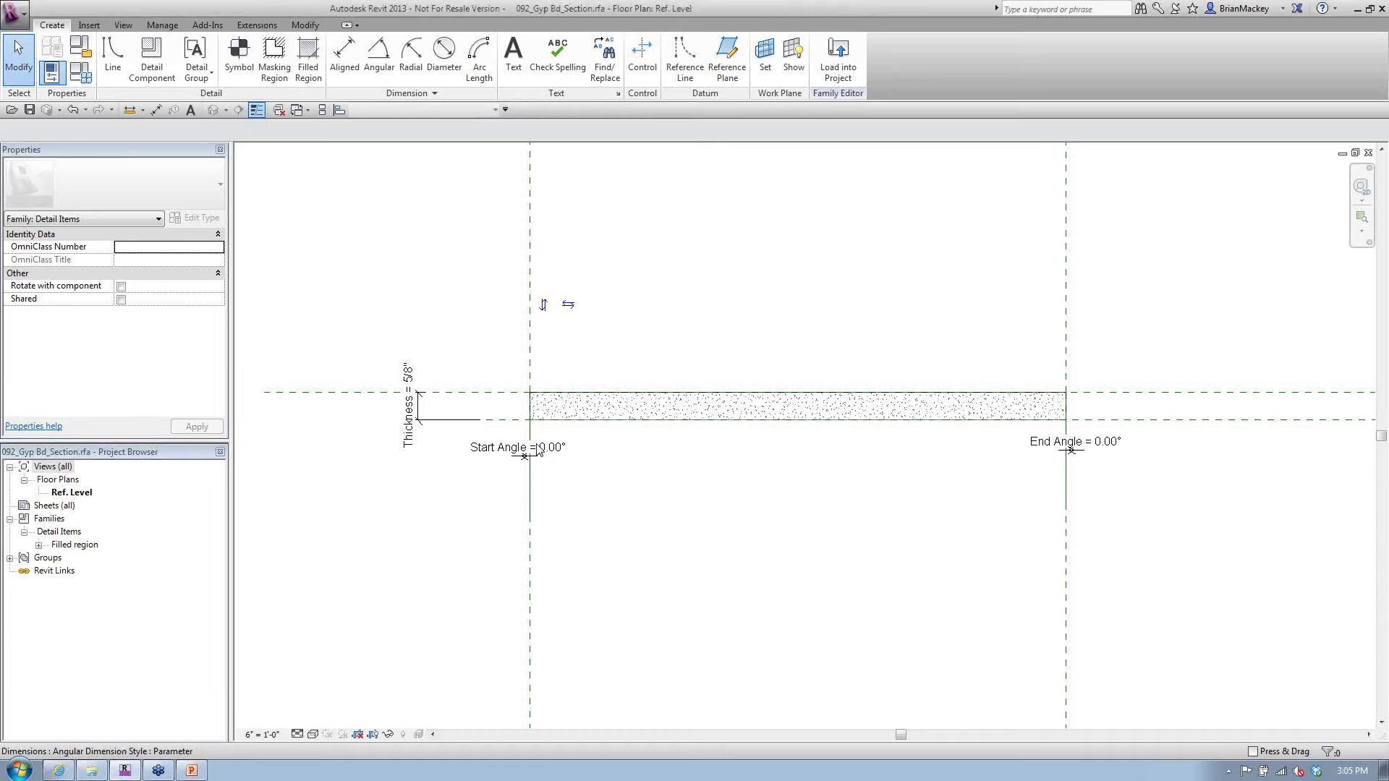
scroll(539, 446, "up", 5)
Close Family Types unchanged and load 092_Gyp Bd_Section into Nested Standard Details, overwriting the existing version
left_click(84, 75)
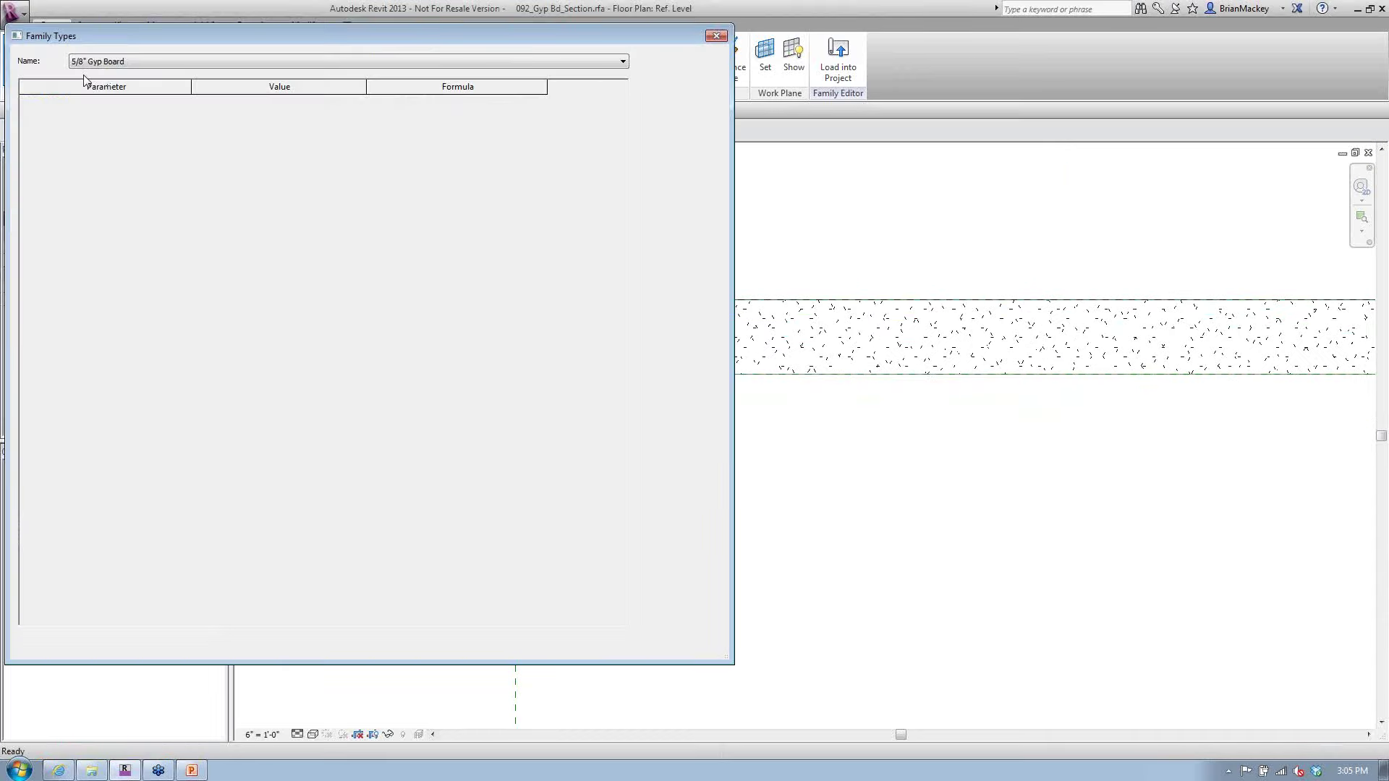
left_click(544, 644)
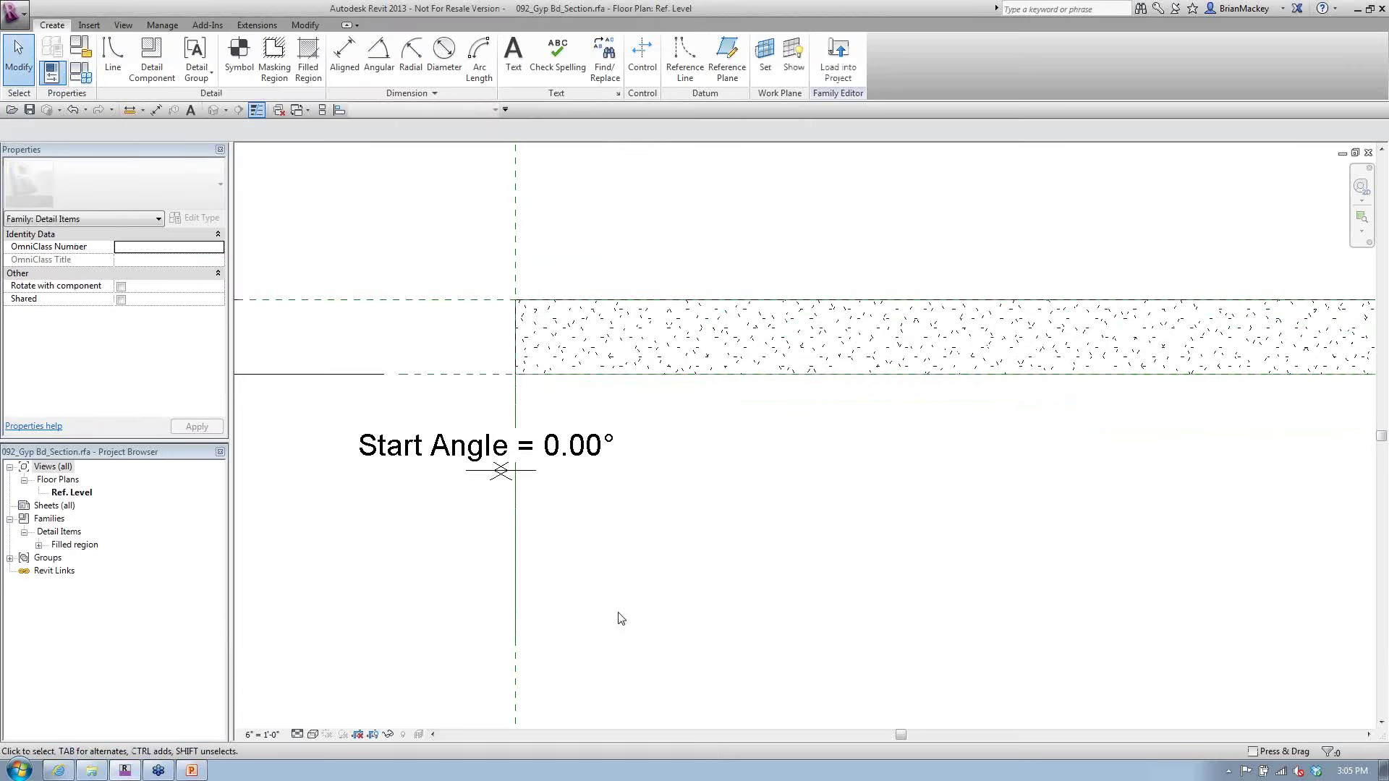
scroll(661, 475, "down", 2)
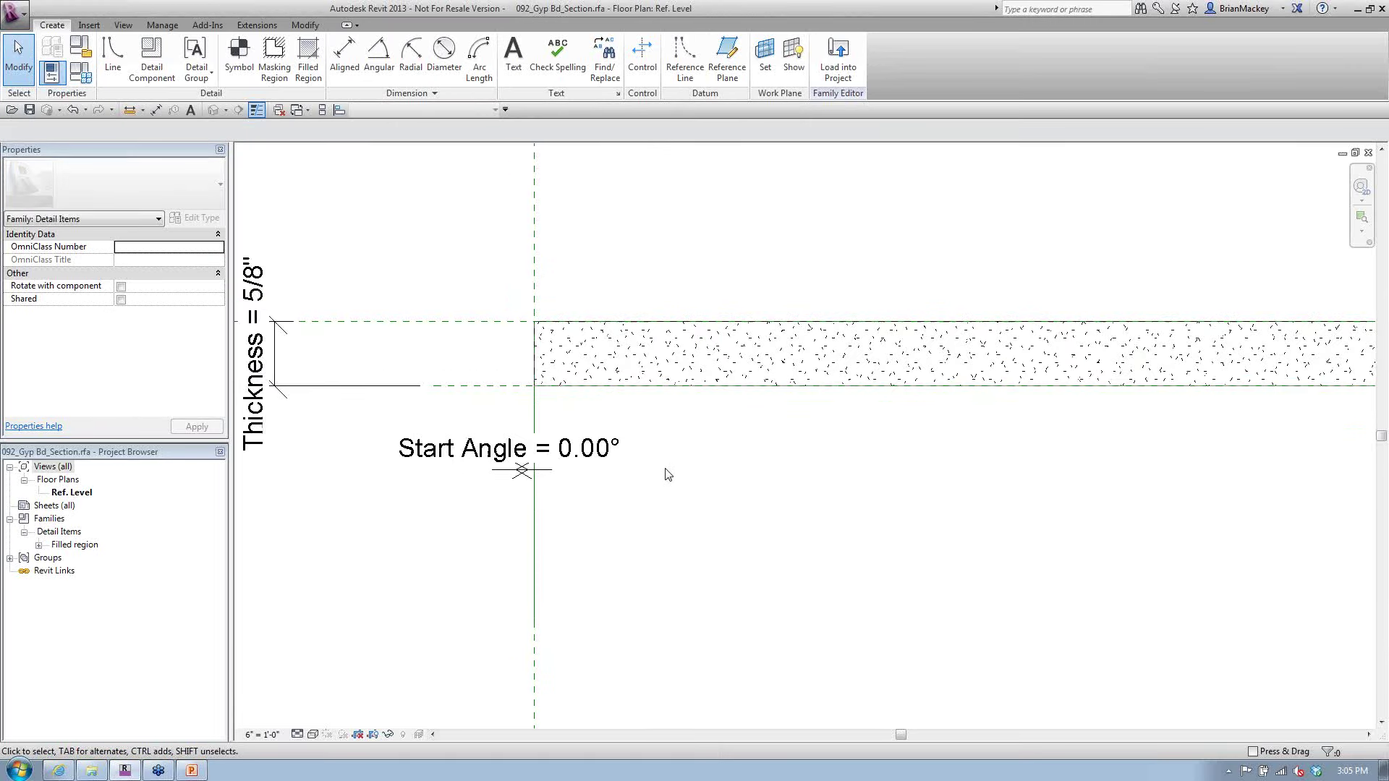
left_click(823, 72)
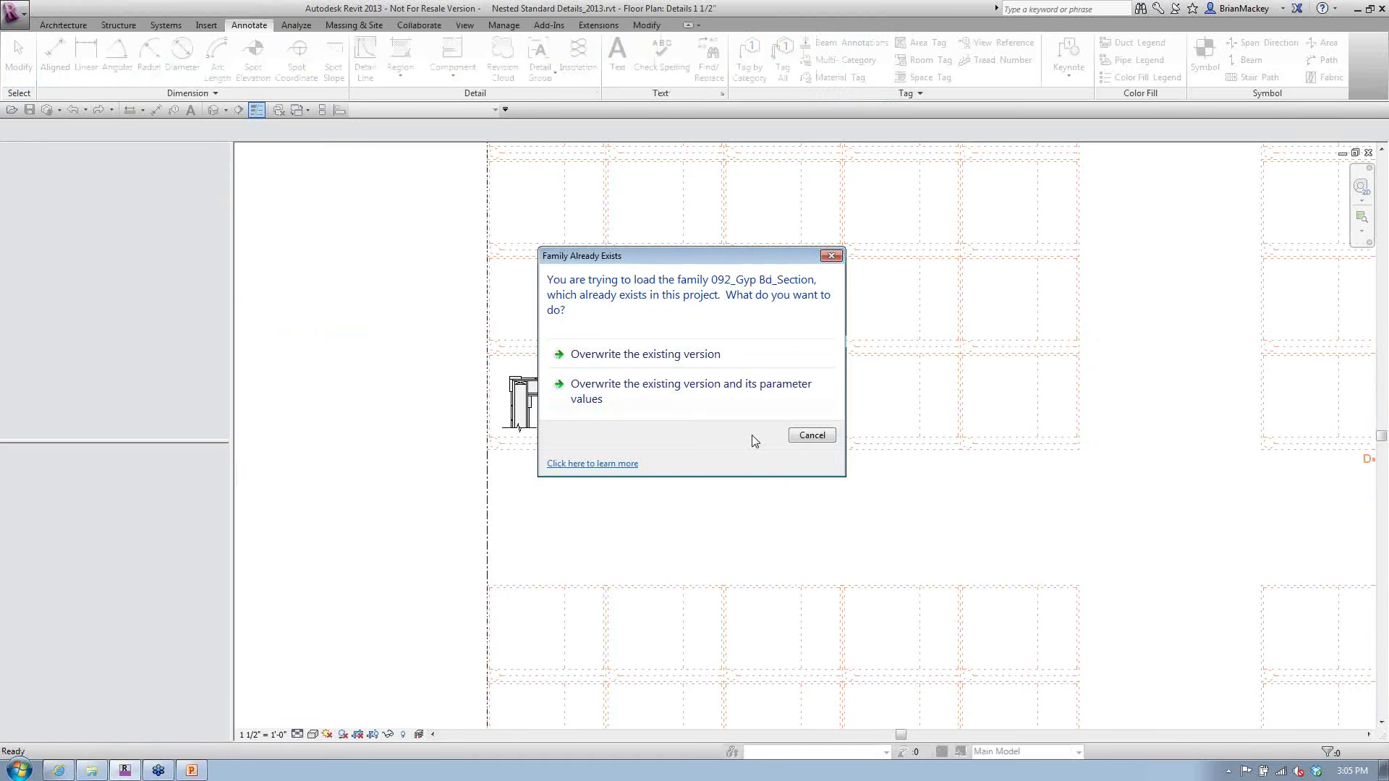
left_click(655, 379)
scroll(637, 347, "up", 4)
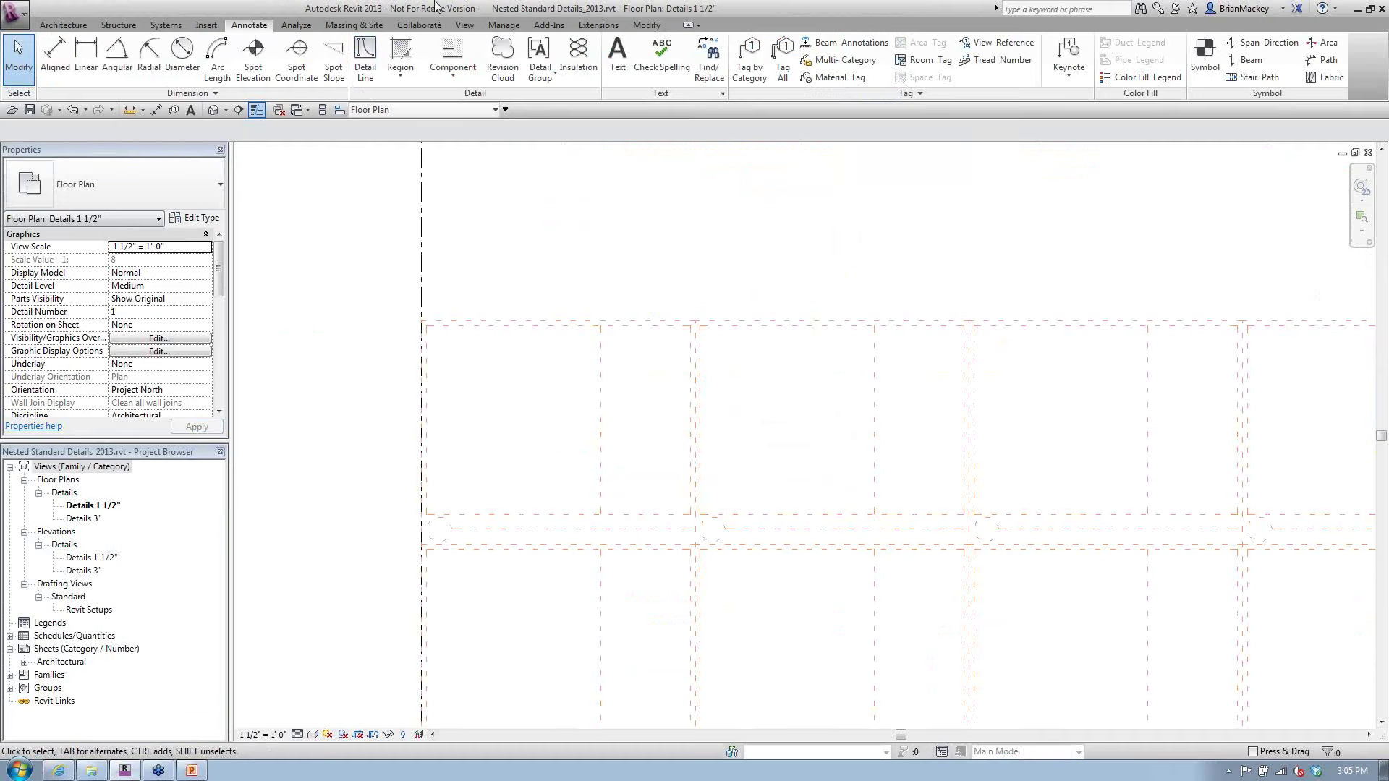
Start a detail component and choose the 5/8" Gyp Board type
left_click(450, 46)
left_click(144, 184)
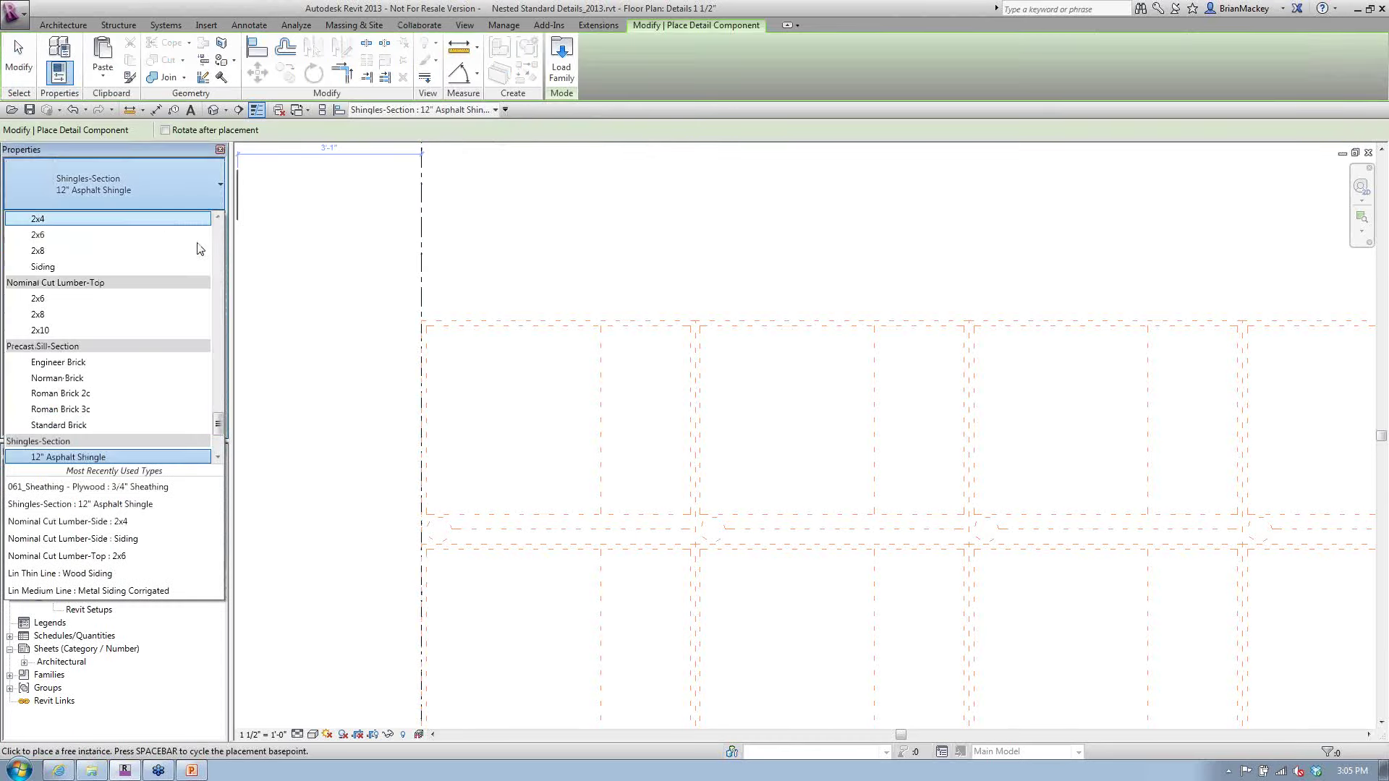
scroll(155, 372, "up", 2)
scroll(155, 372, "down", 3)
scroll(155, 372, "down", 3)
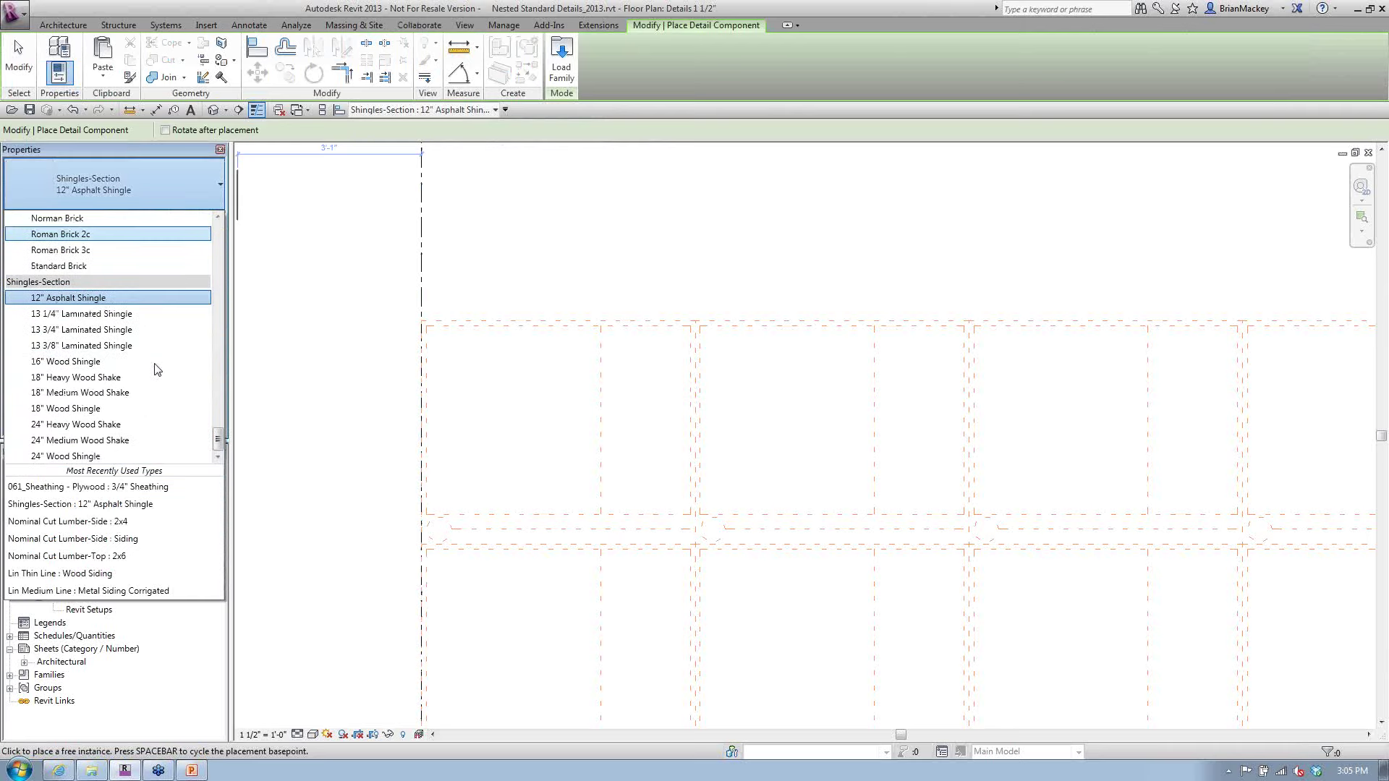
scroll(156, 357, "up", 6)
scroll(155, 357, "up", 8)
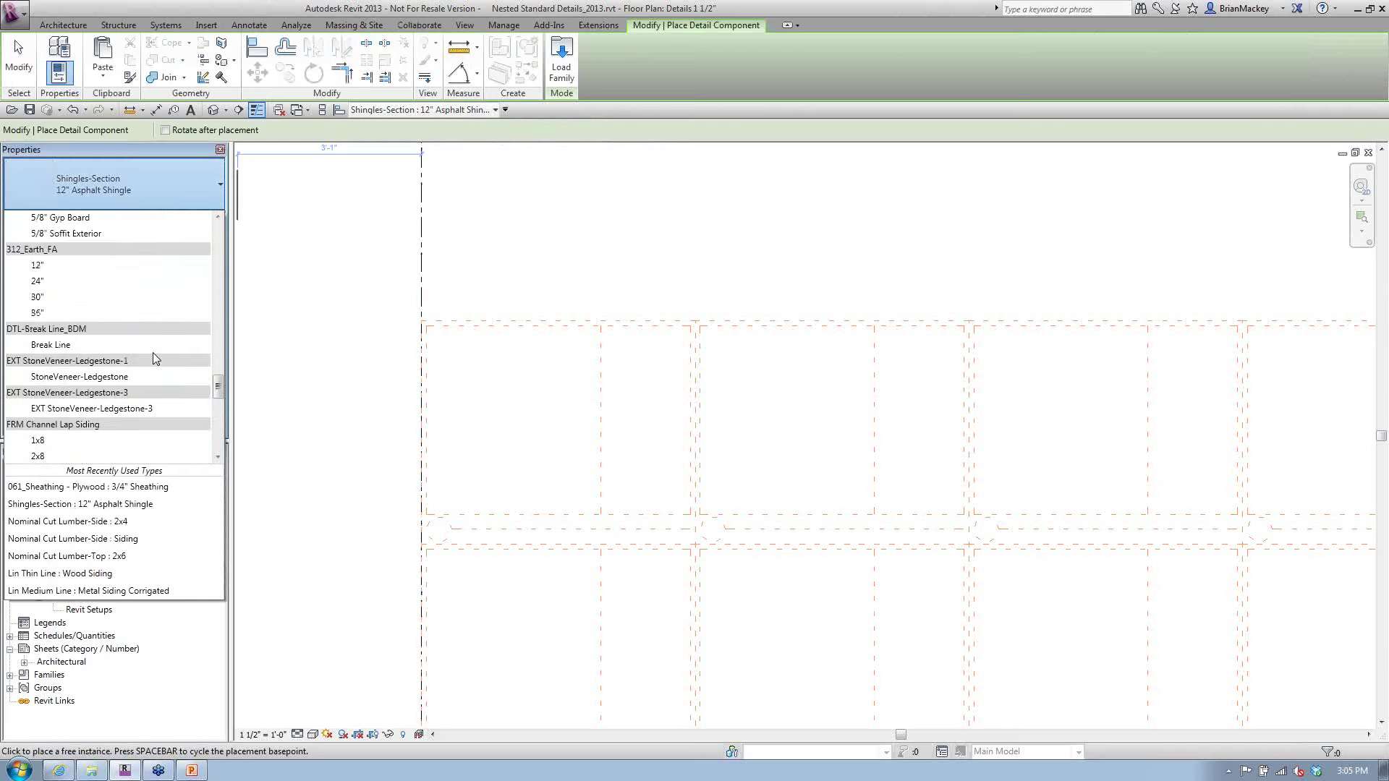
scroll(155, 357, "up", 3)
scroll(153, 353, "up", 2)
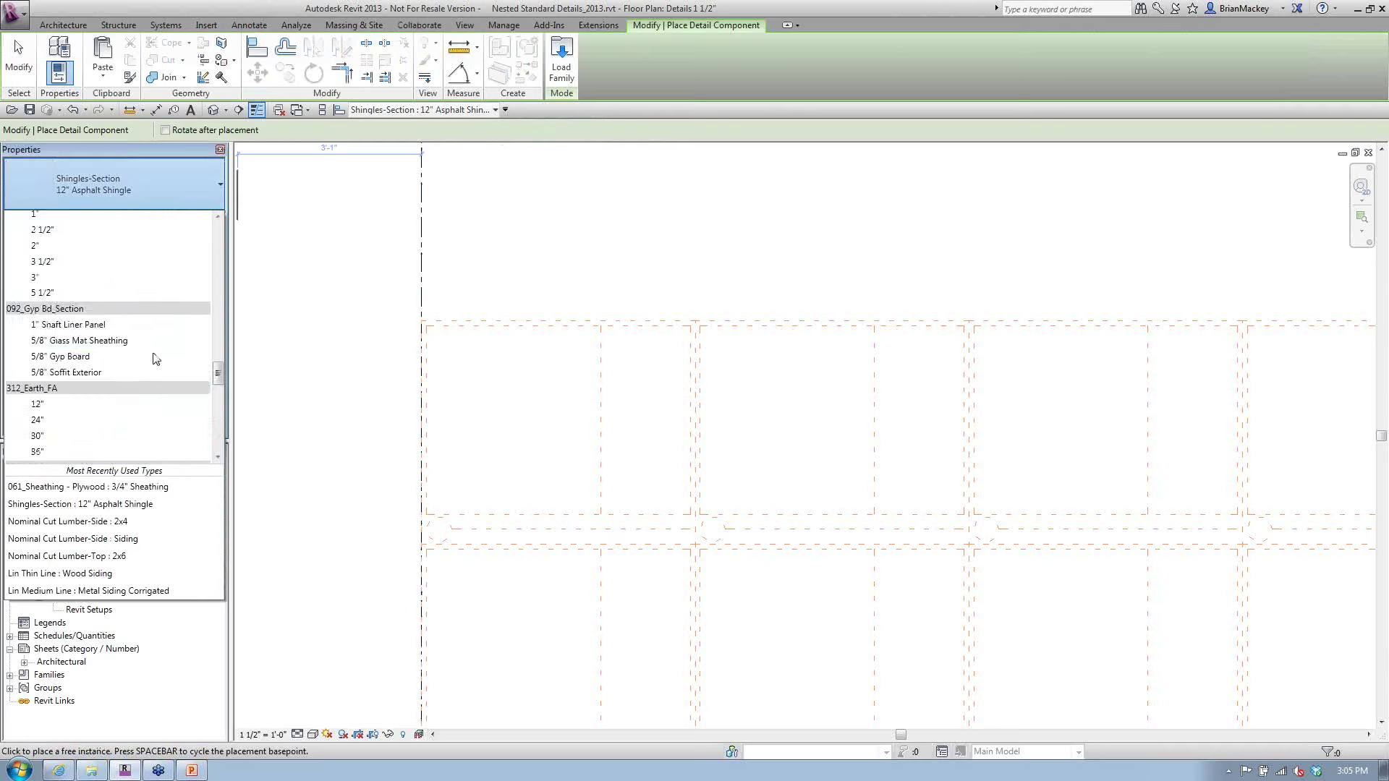
left_click(81, 357)
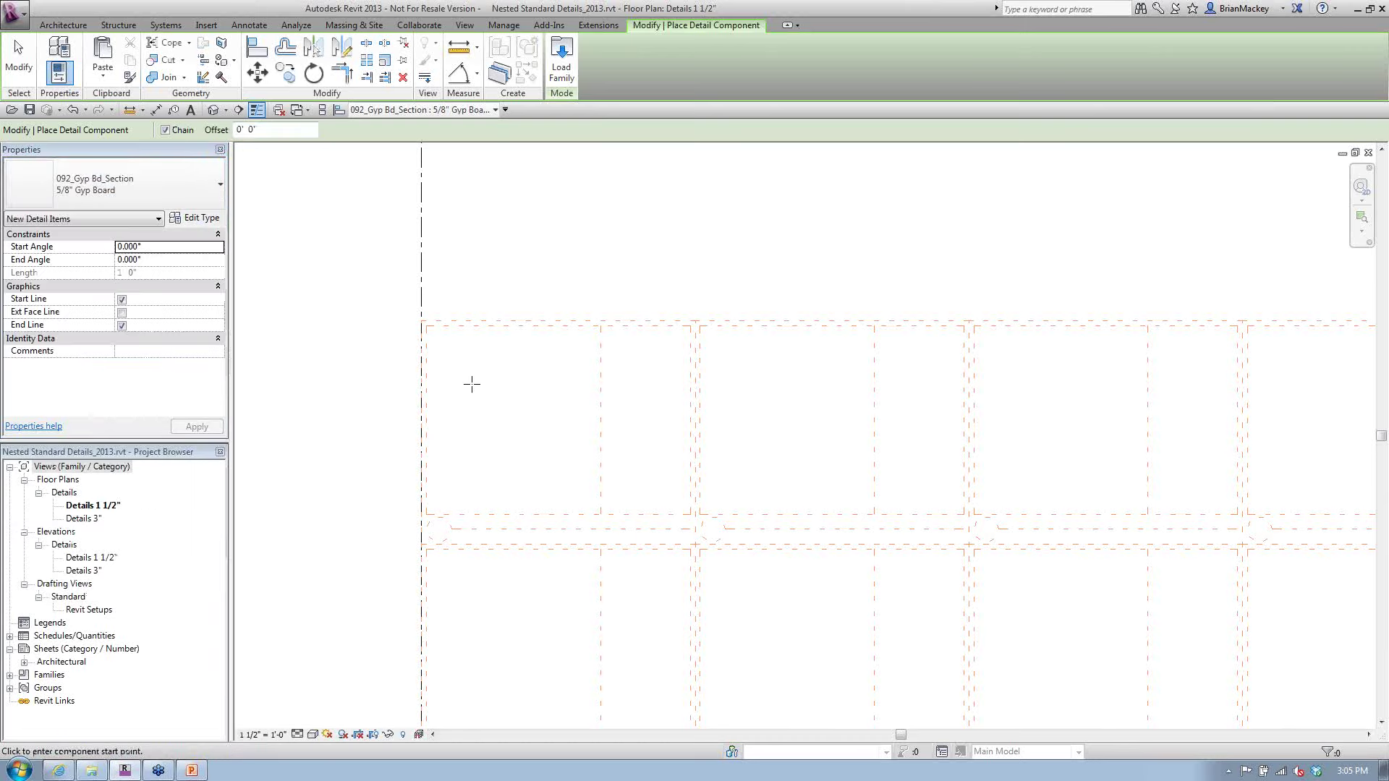
Draw one gyp board strip and level its right end, making it horizontal and 1'-1 7/8" long
scroll(492, 377, "up", 2)
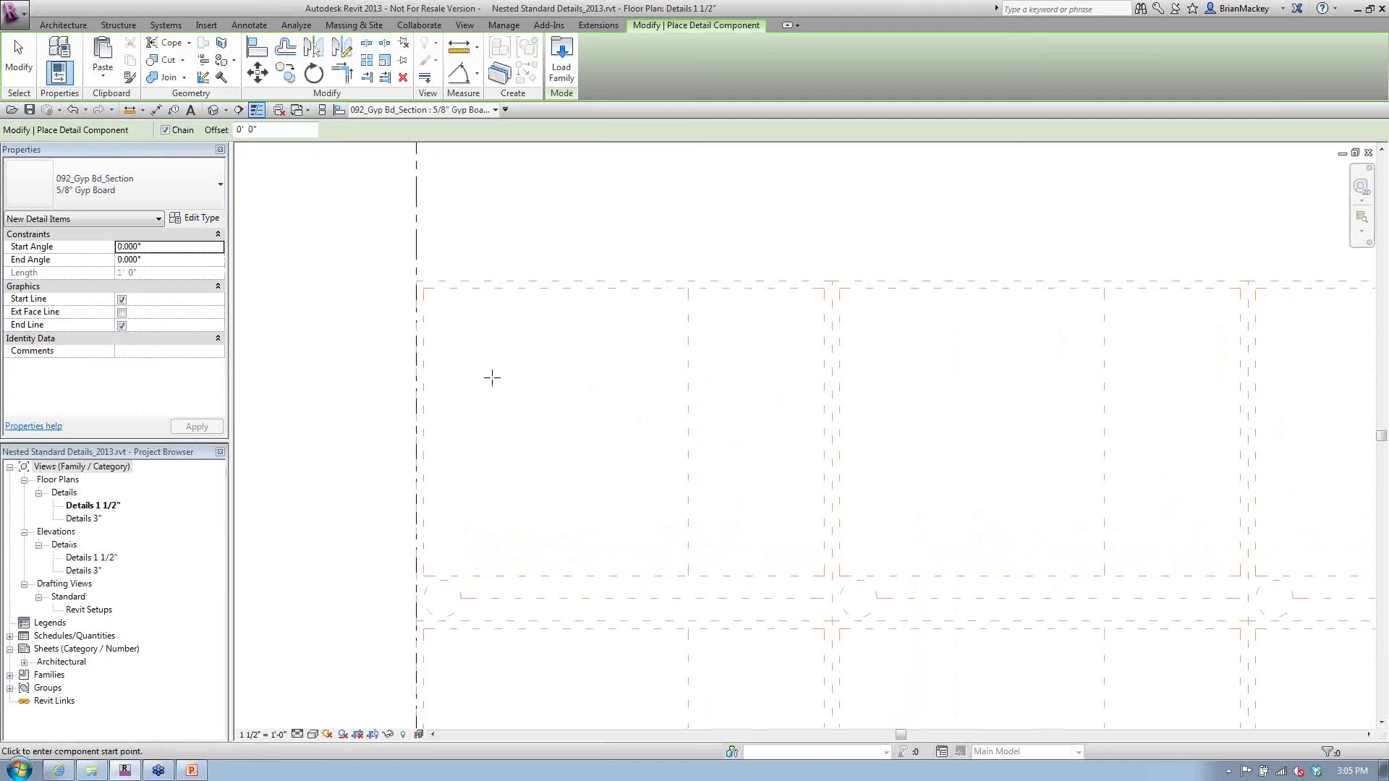
left_click(492, 377)
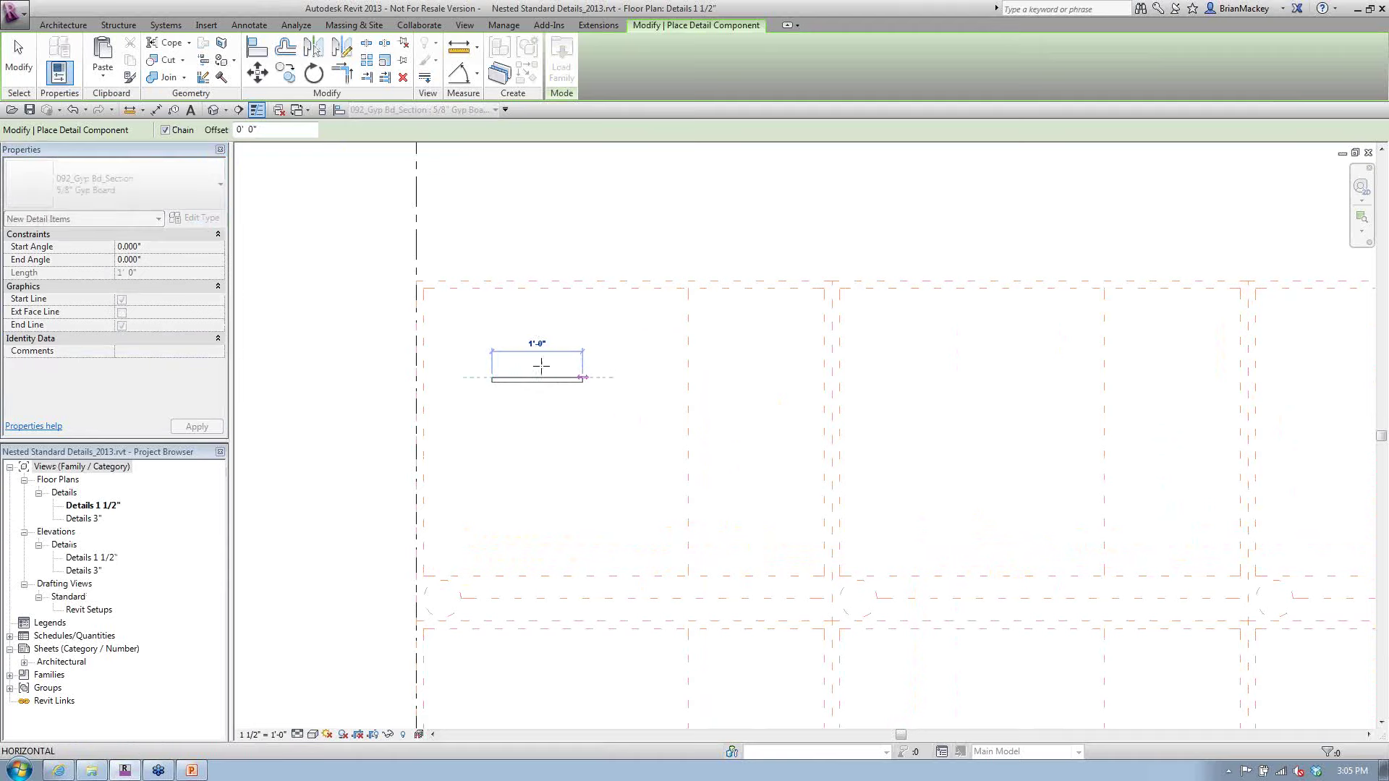
left_click(593, 372)
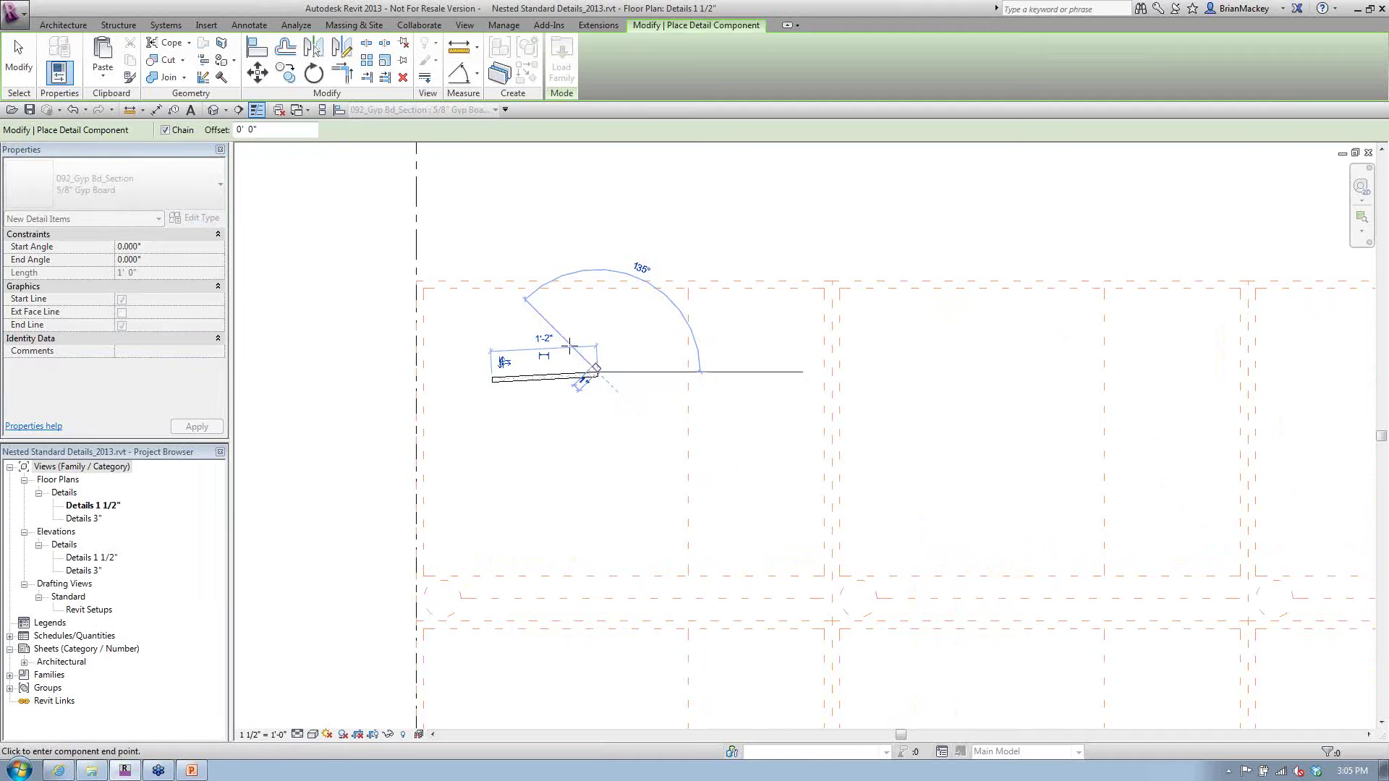
right_click(569, 347)
left_click(590, 354)
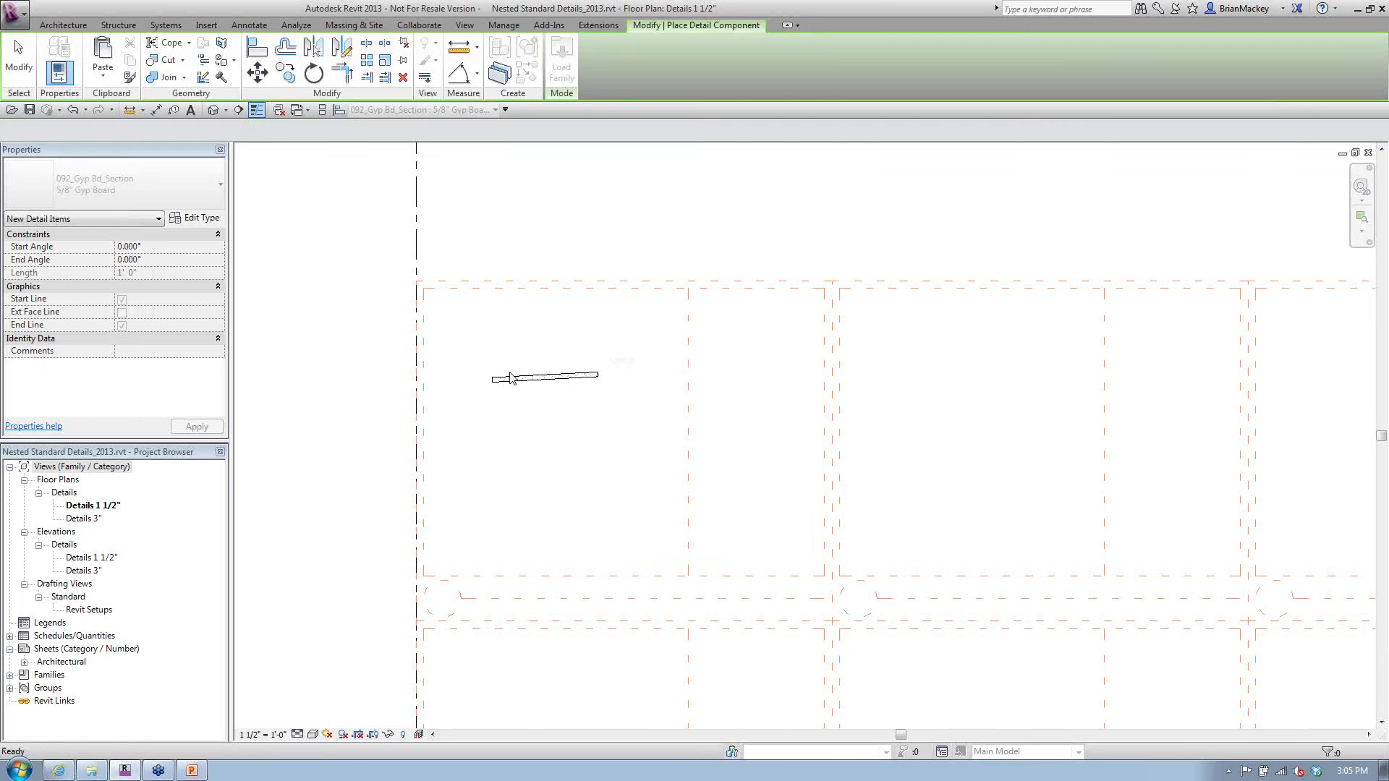
scroll(507, 420, "up", 5)
middle_click_drag(505, 456, 561, 471)
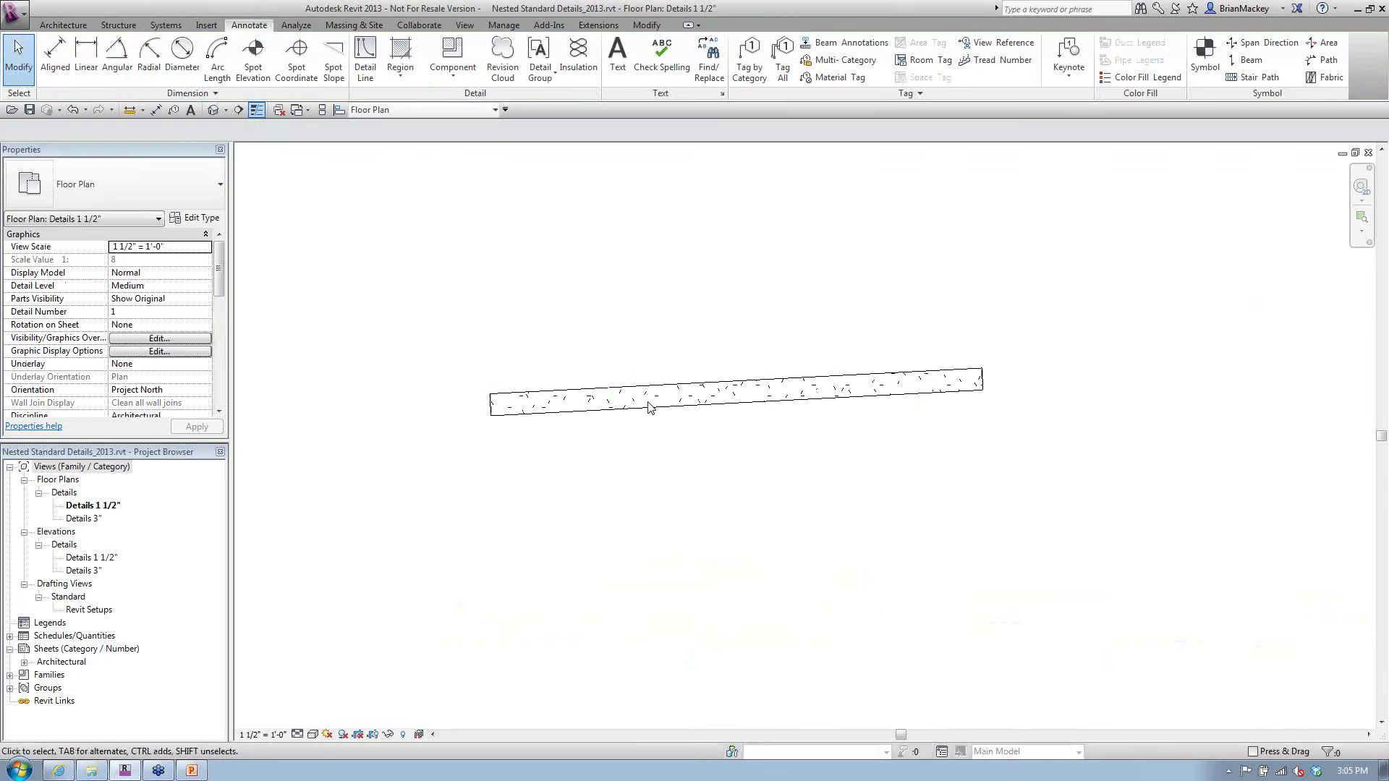
left_click(719, 411)
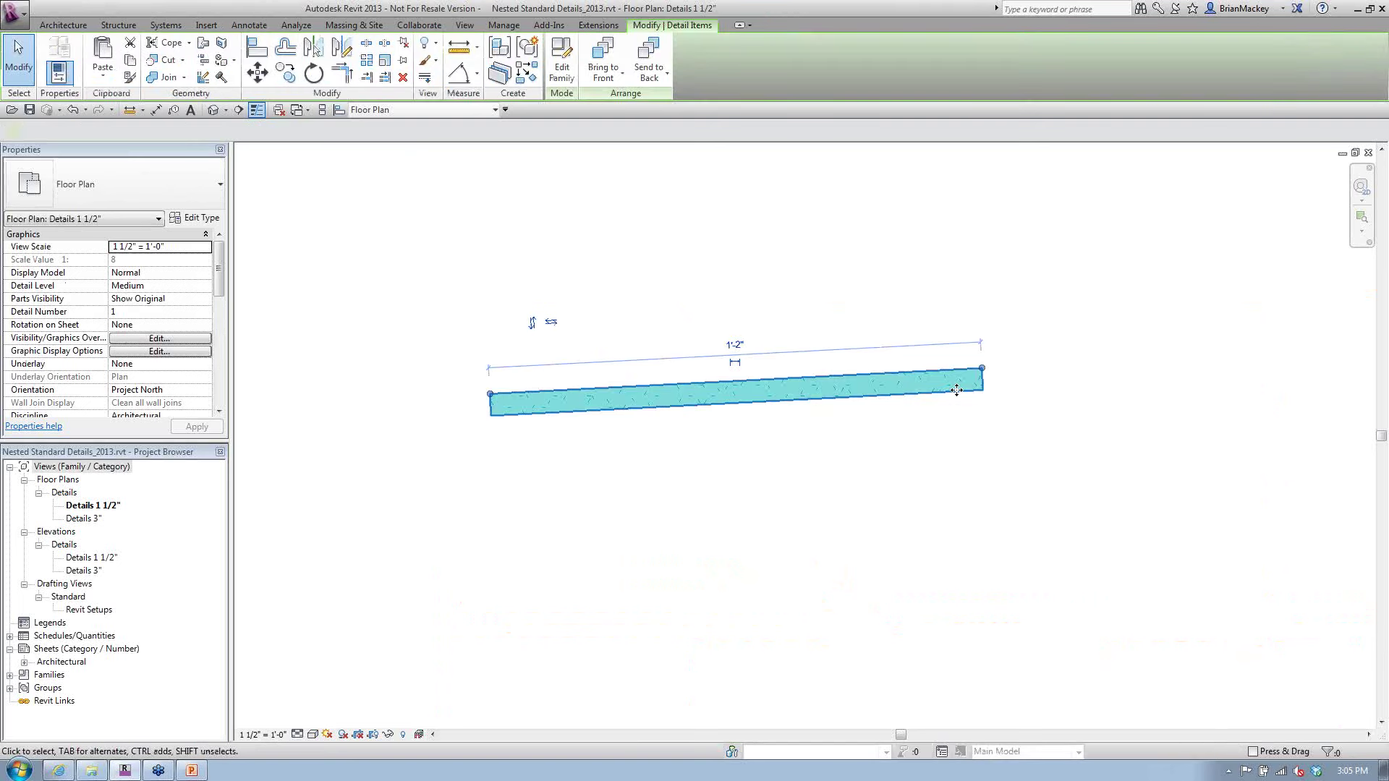
left_click_drag(982, 369, 979, 394)
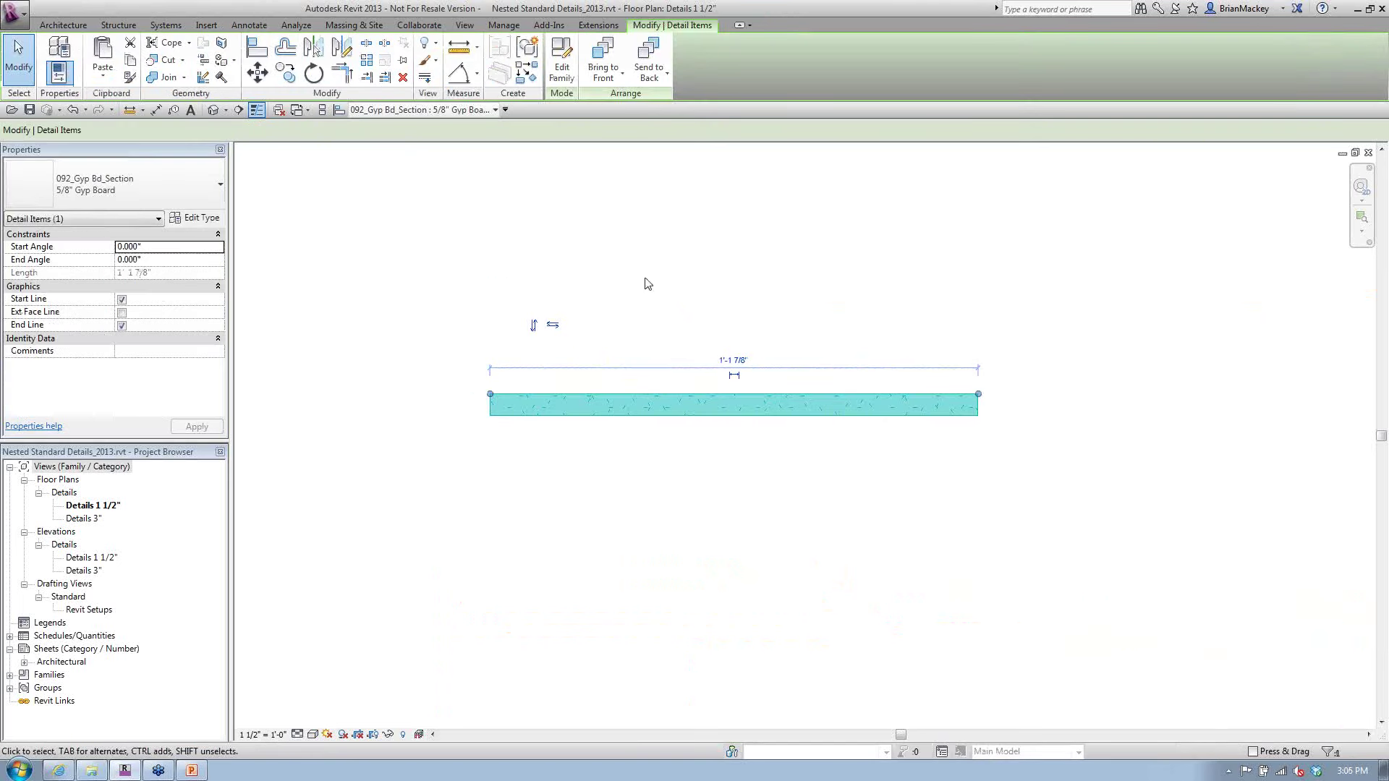
Place a similar 5 1/2" gyp board at 45° from the horizontal board's right end
left_click(538, 79)
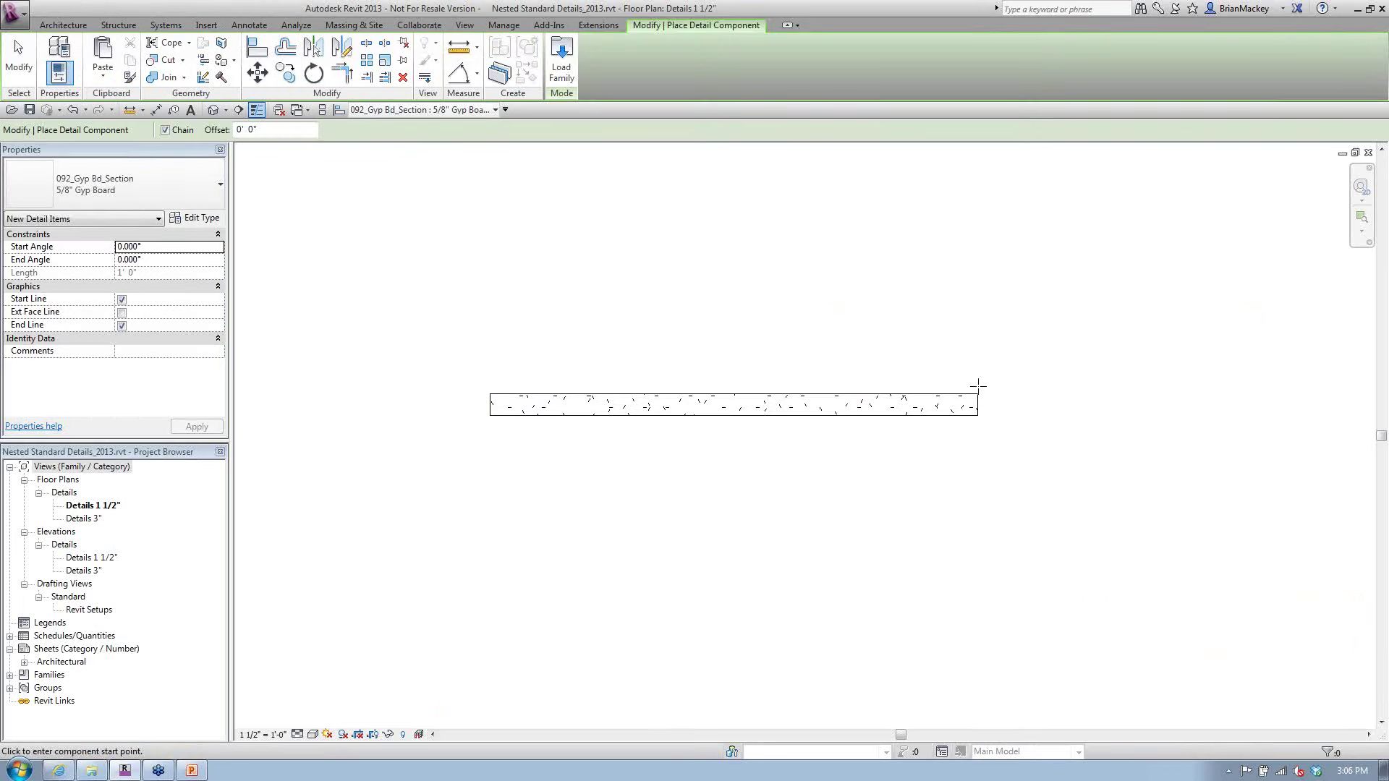
left_click(978, 393)
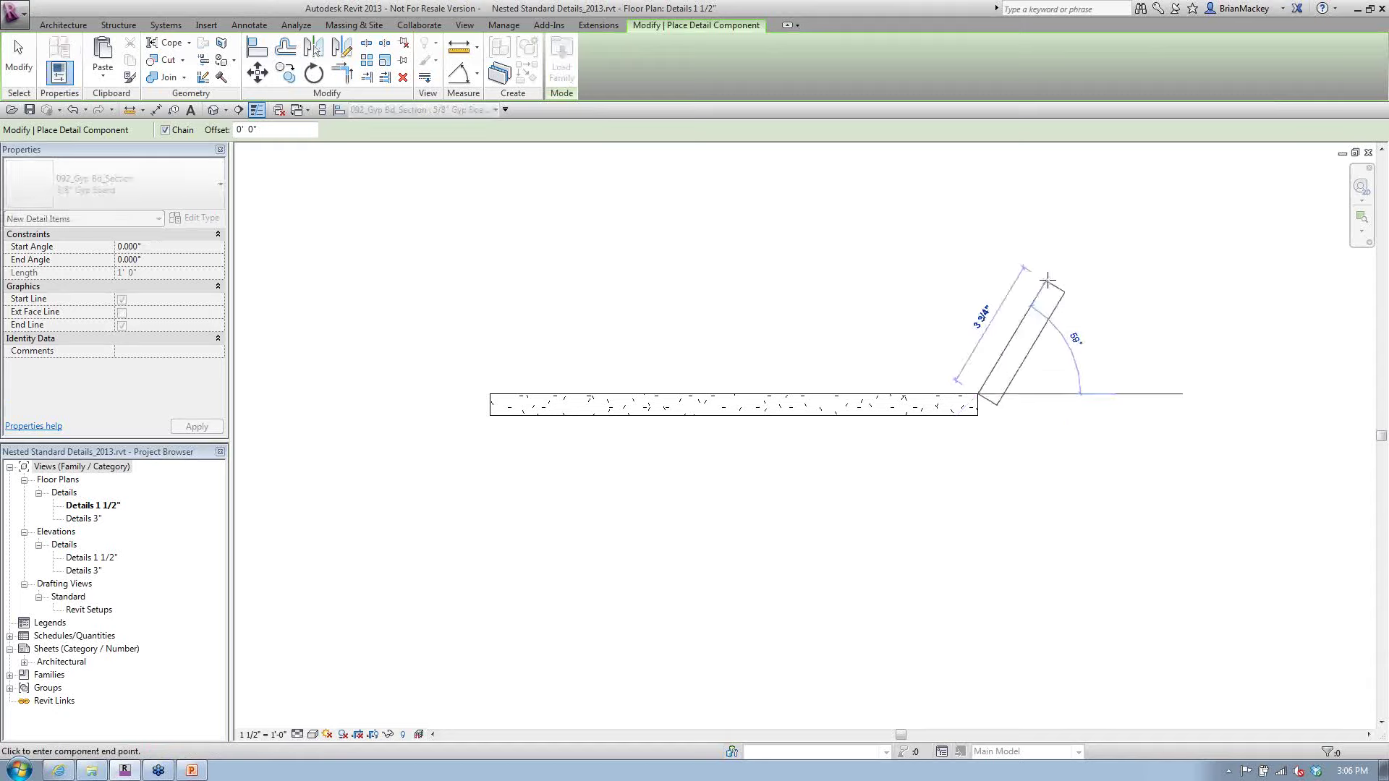
left_click(1113, 259)
right_click(927, 252)
left_click(941, 260)
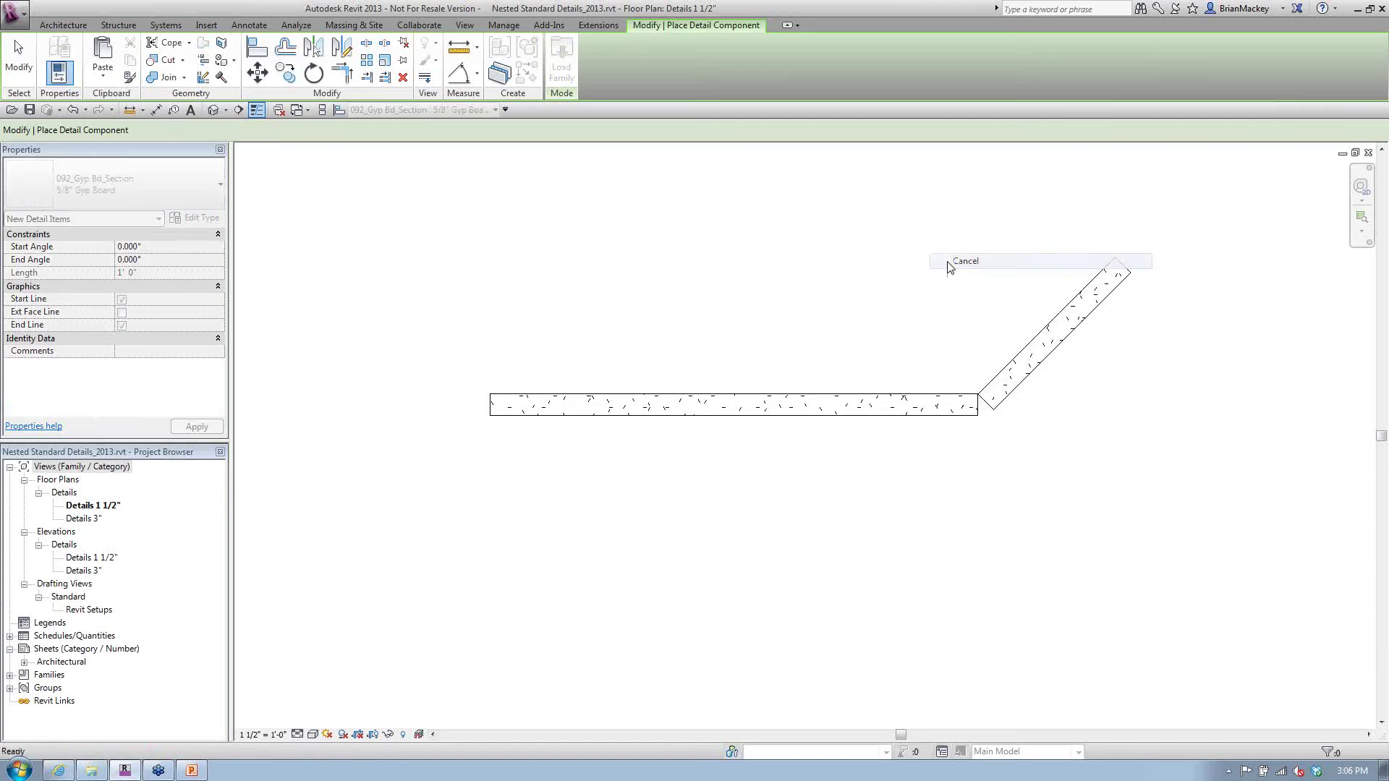
scroll(984, 351, "up", 2)
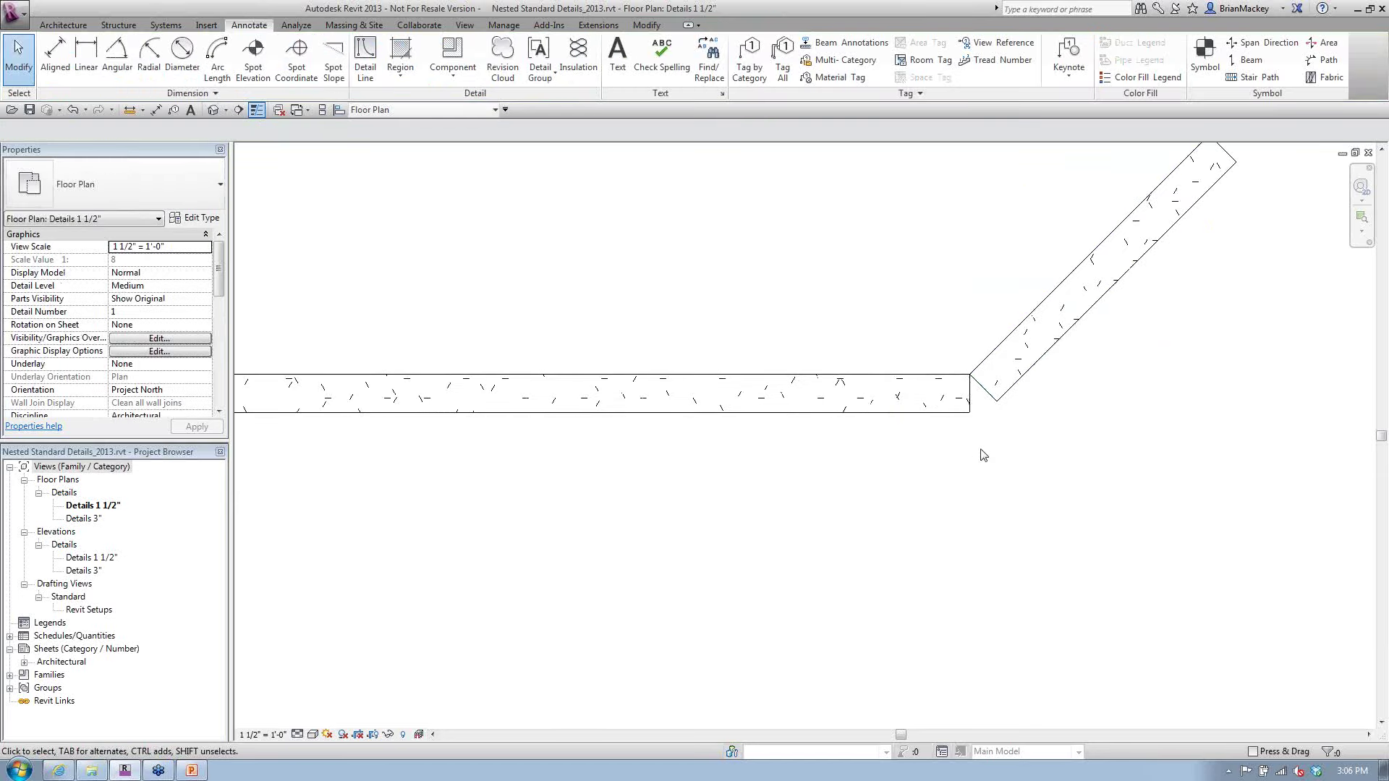
scroll(984, 454, "down", 2)
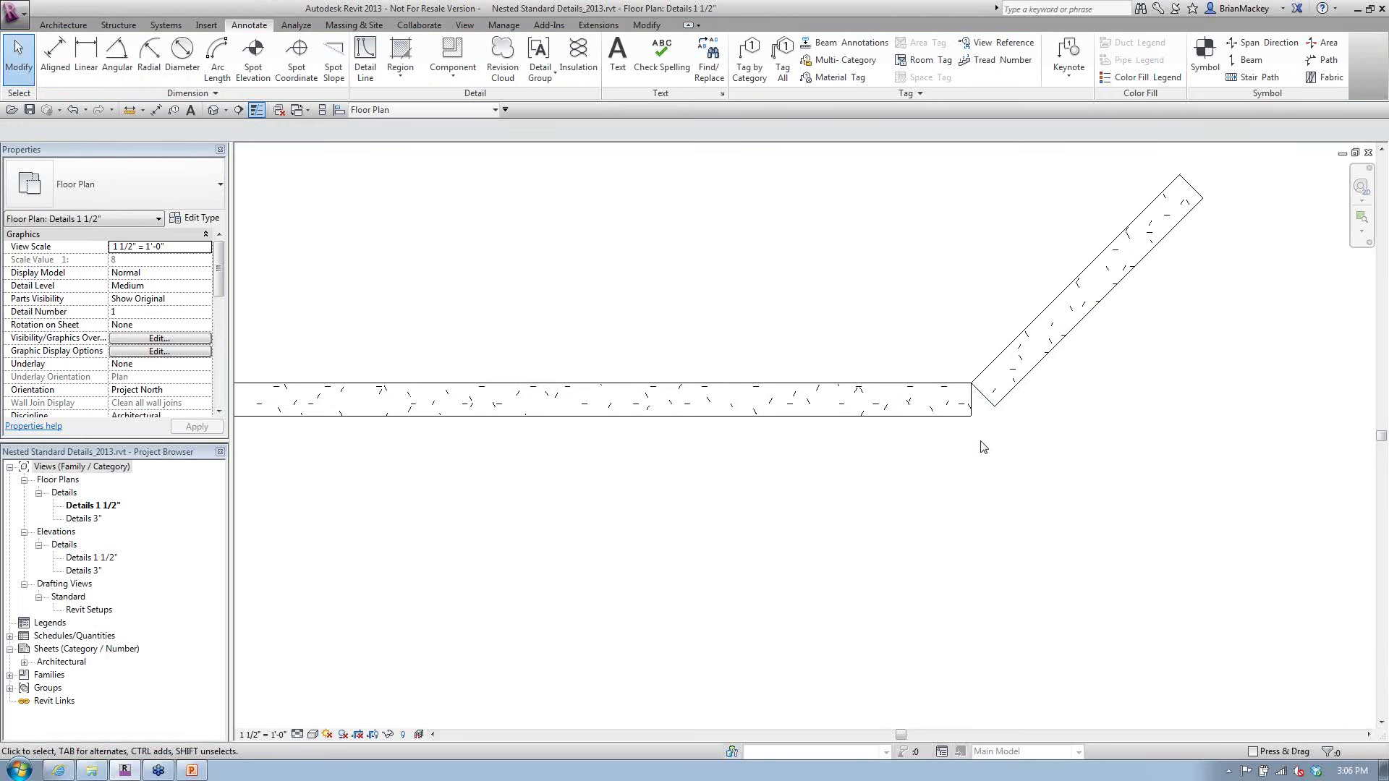
scroll(984, 449, "down", 1)
scroll(509, 435, "up", 1)
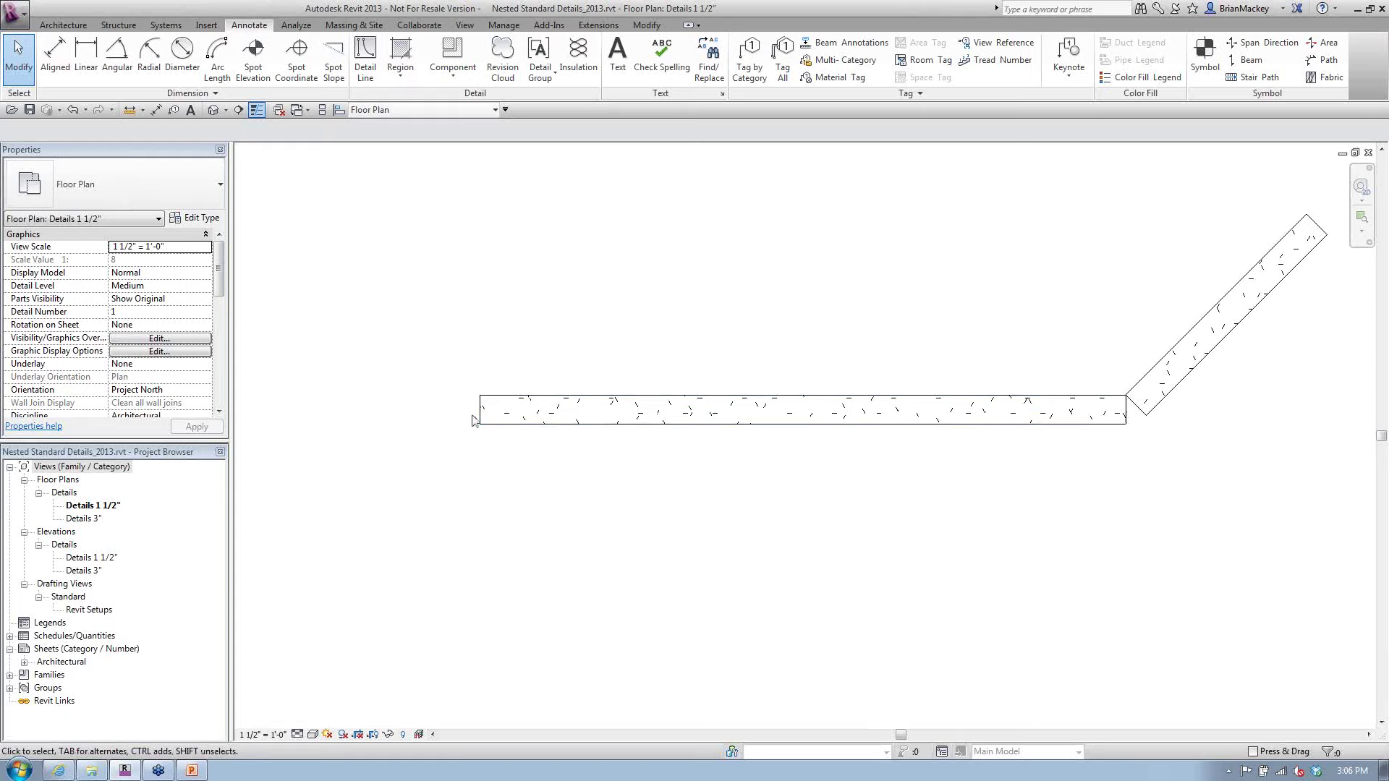
Uncheck the horizontal board's Start Line and End Line and set its End Angle to 22.5°
left_click(536, 428)
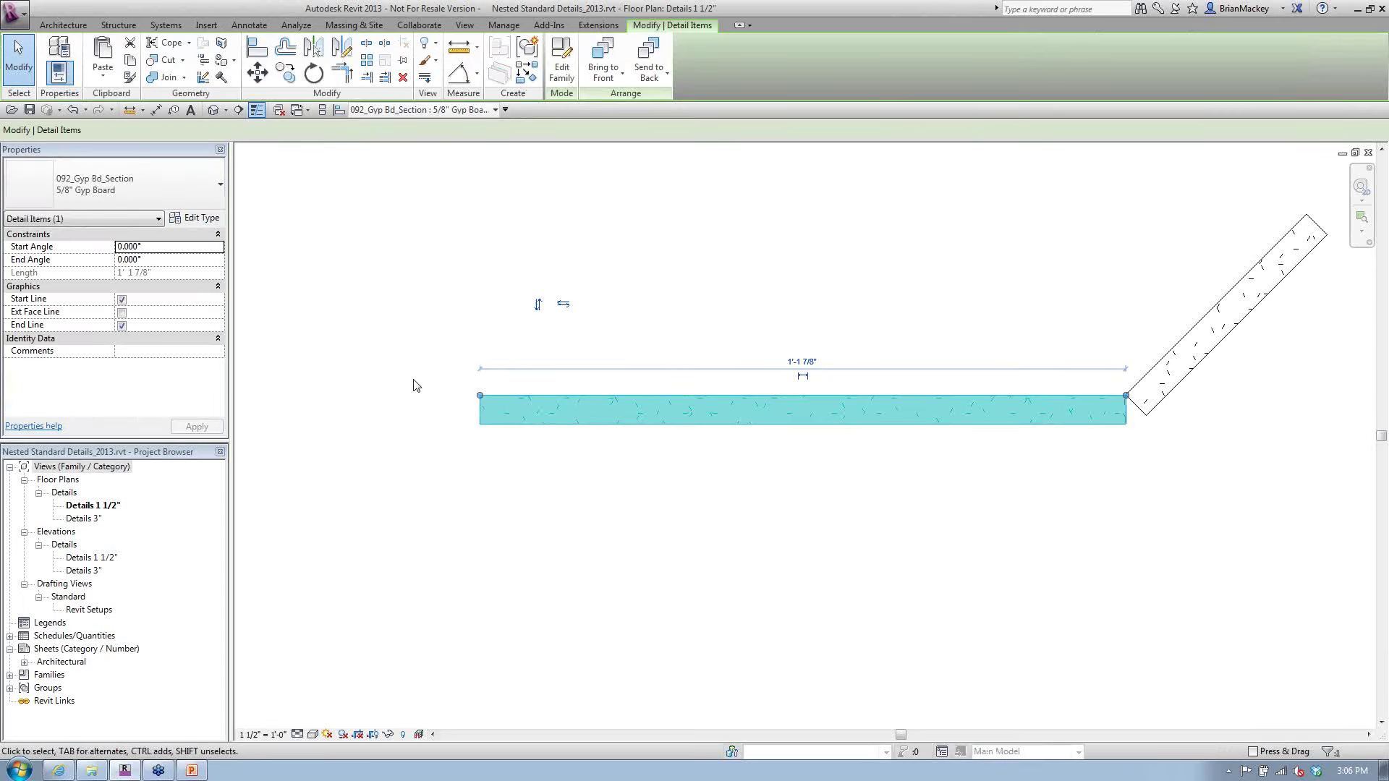
left_click(123, 301)
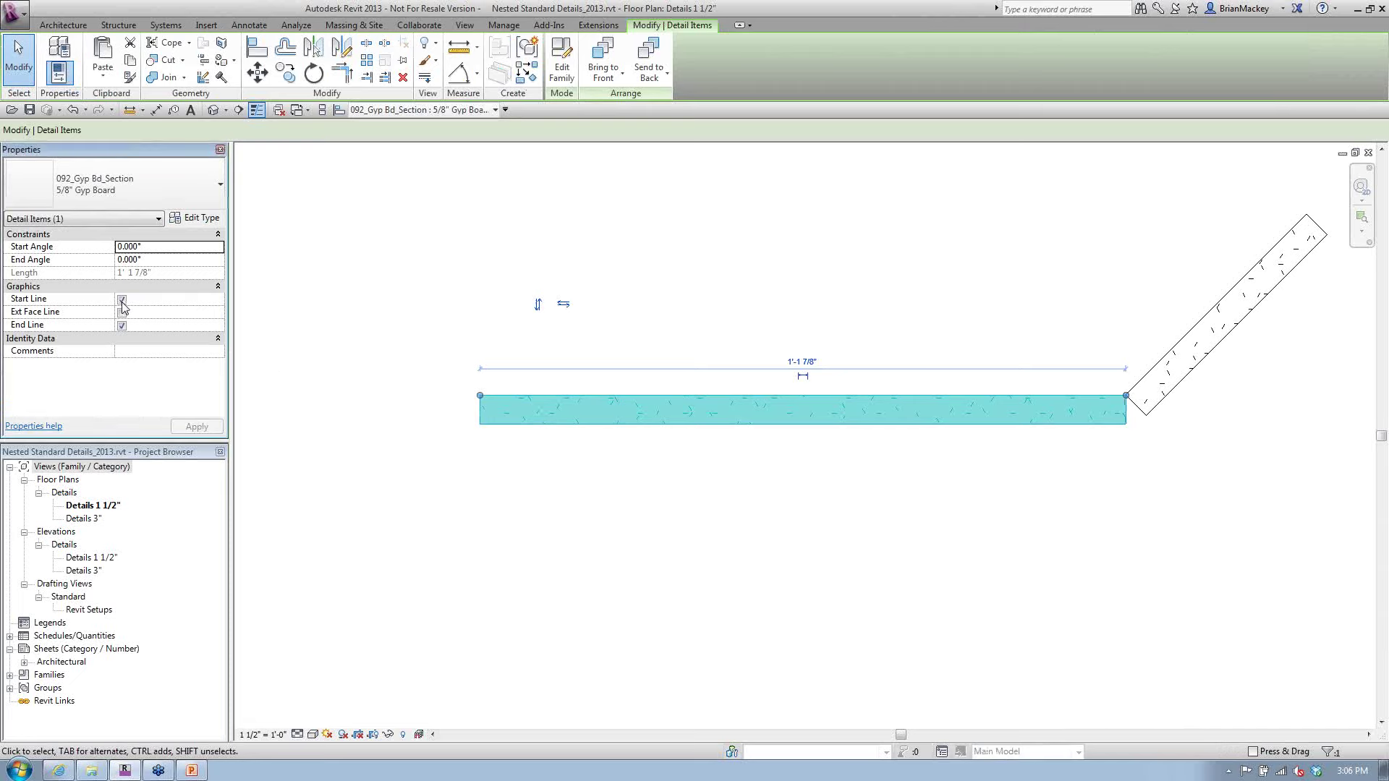
left_click(417, 519)
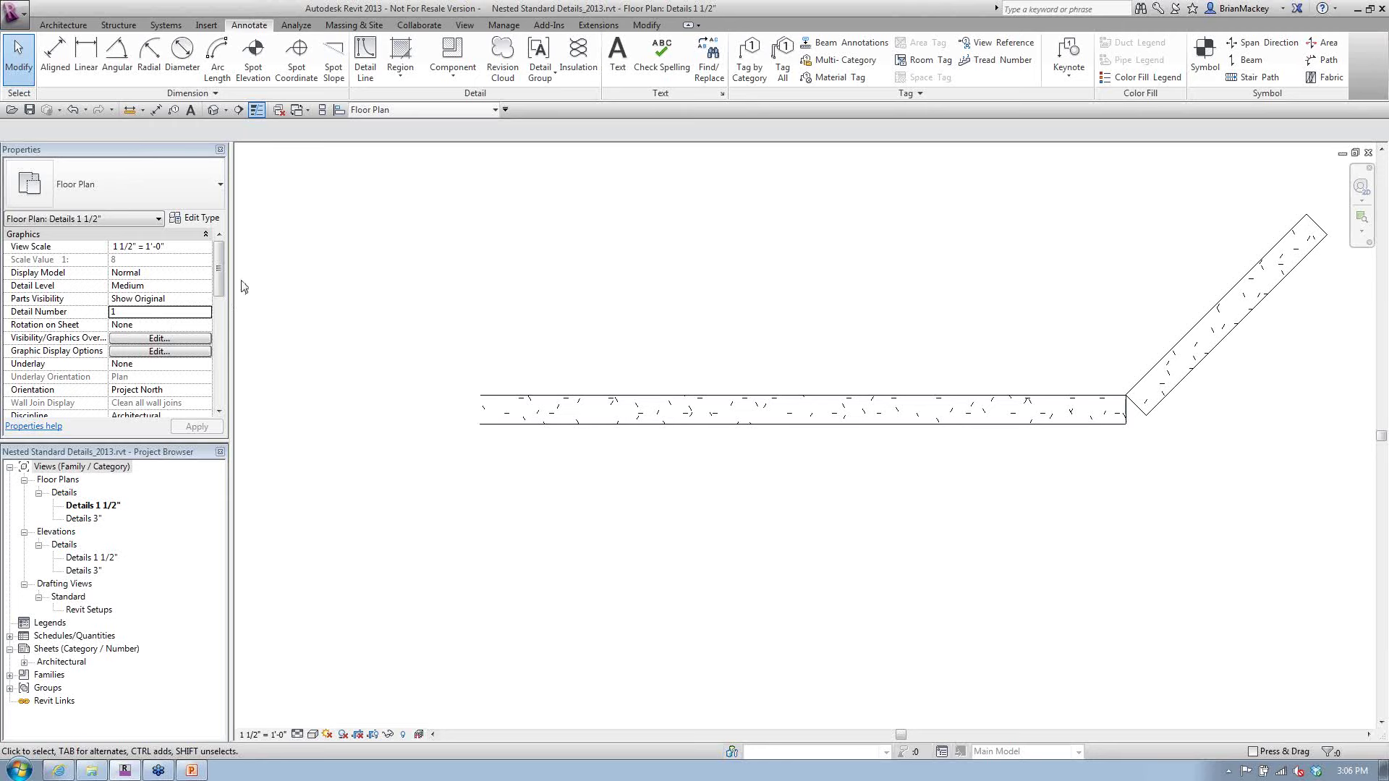
left_click(486, 397)
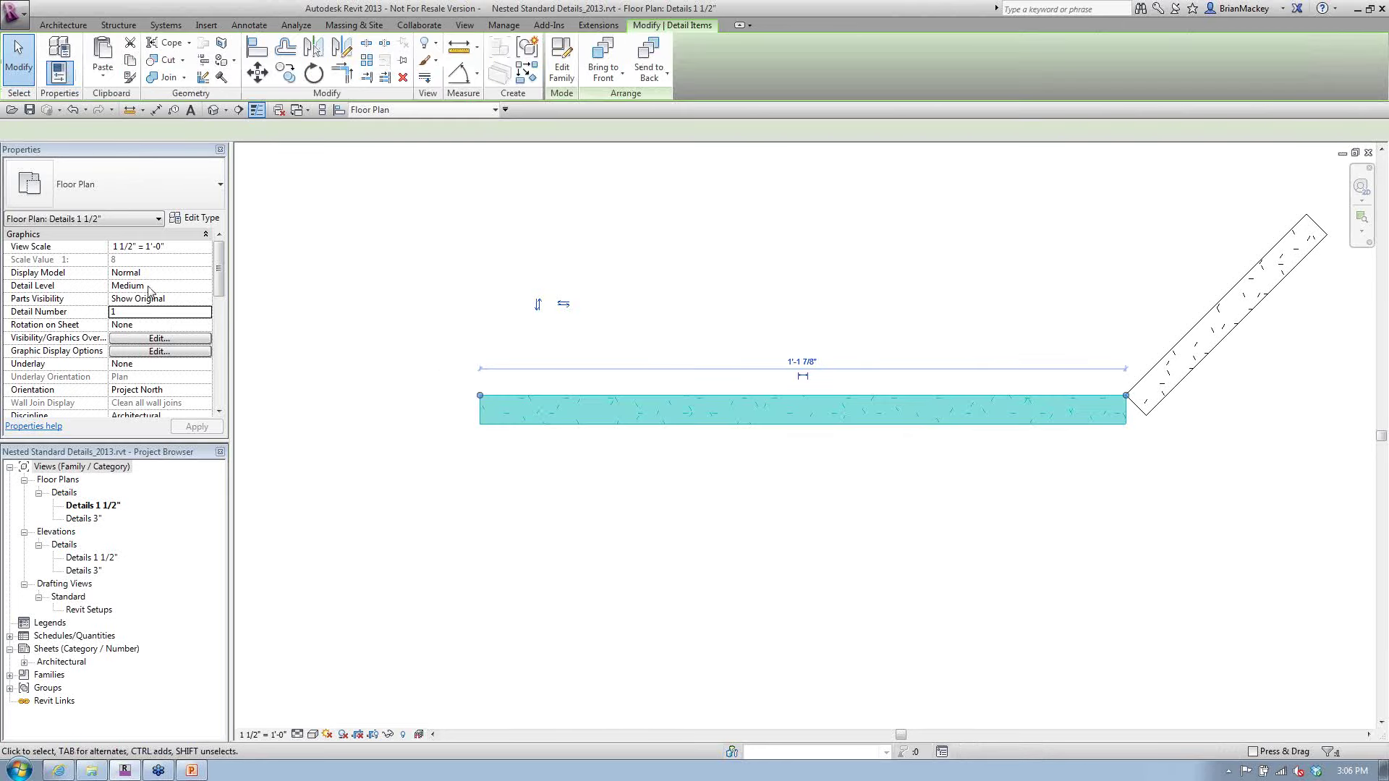
left_click(122, 326)
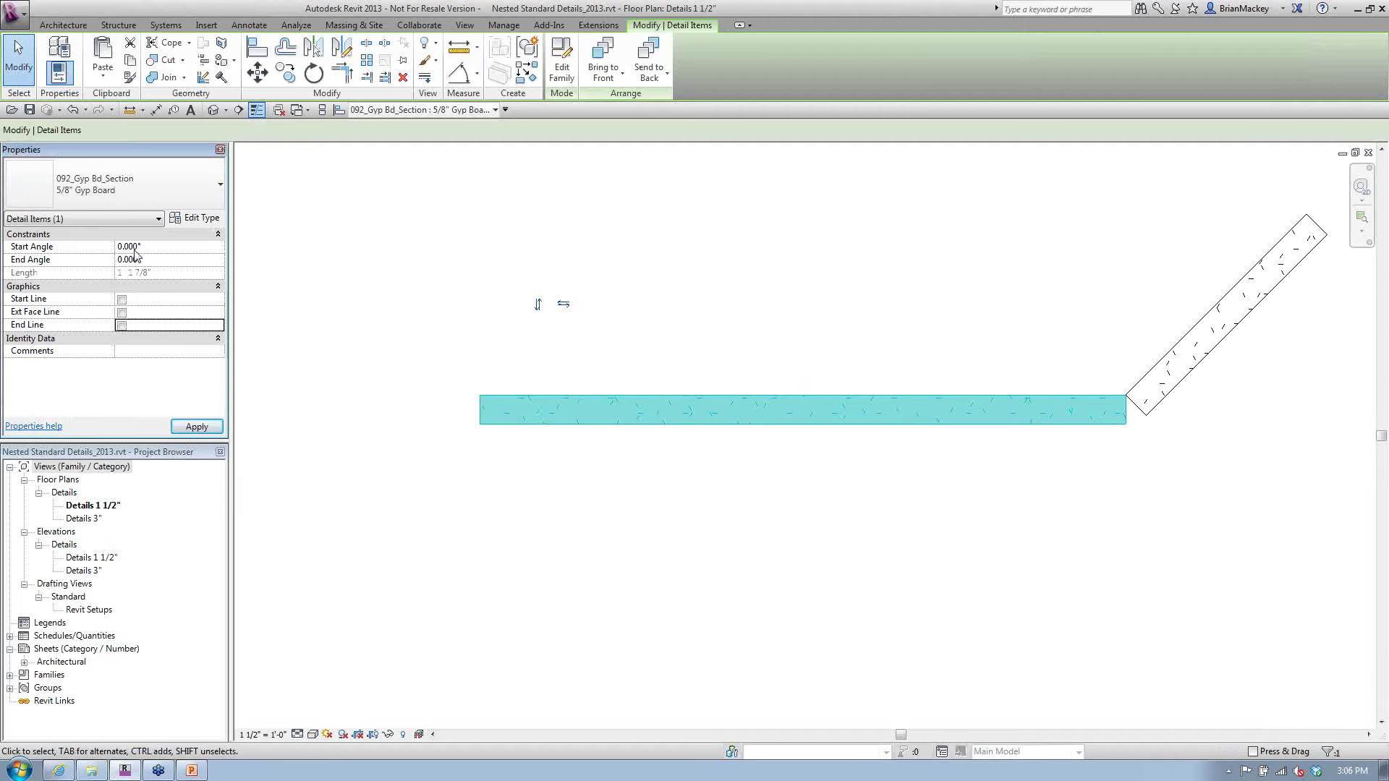
left_click(170, 259)
type("22.5")
key("Return")
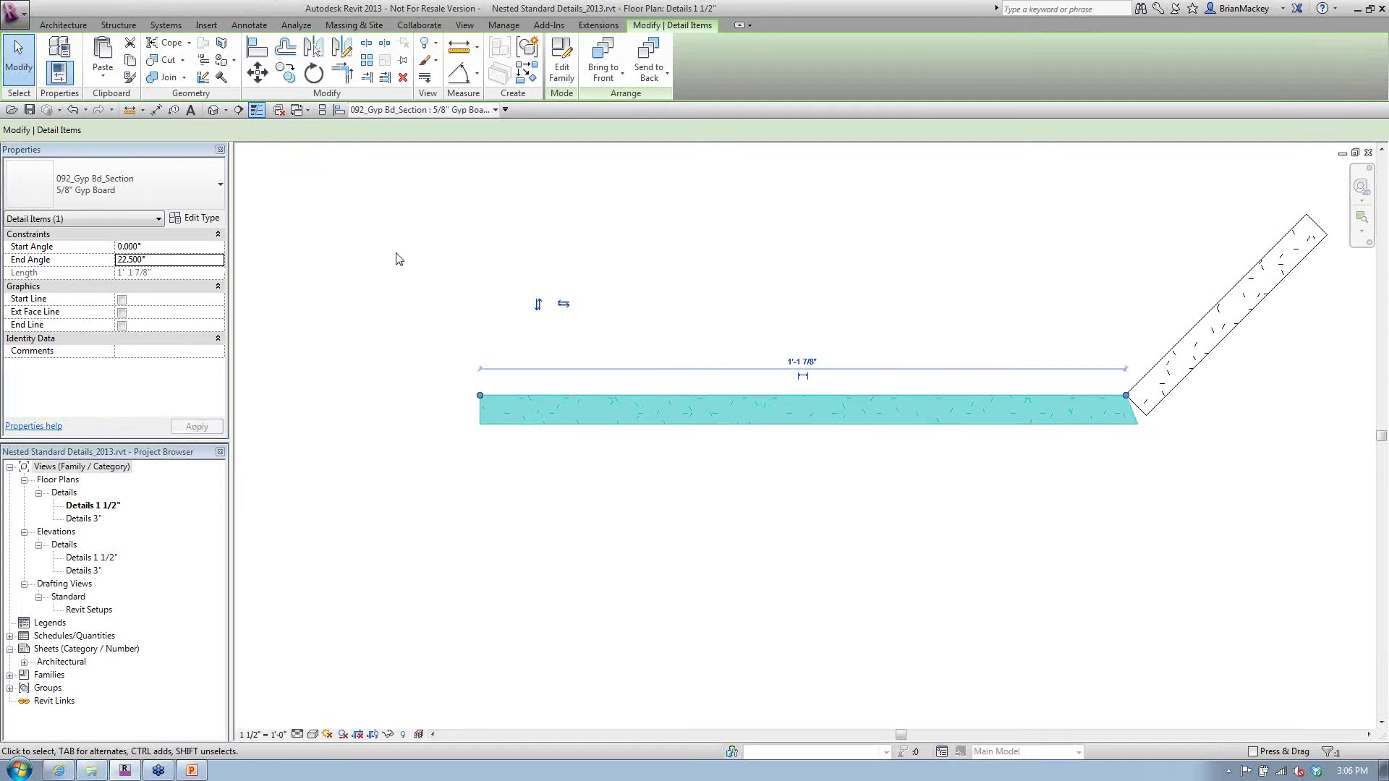
left_click(890, 443)
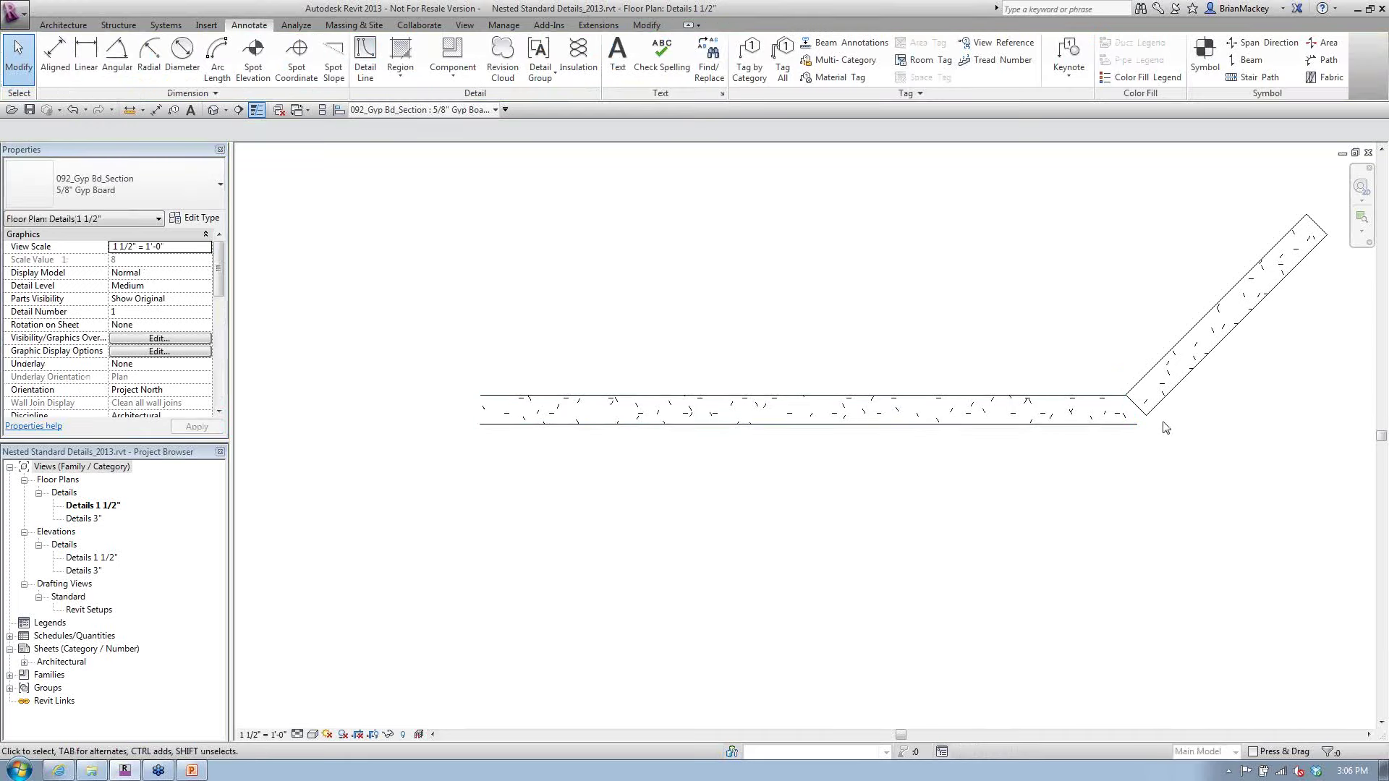
scroll(1056, 395, "up", 1)
Turn off Thin Lines, then give the diagonal board a -22.5° Start Angle with Start/End Lines unchecked
left_click(257, 110)
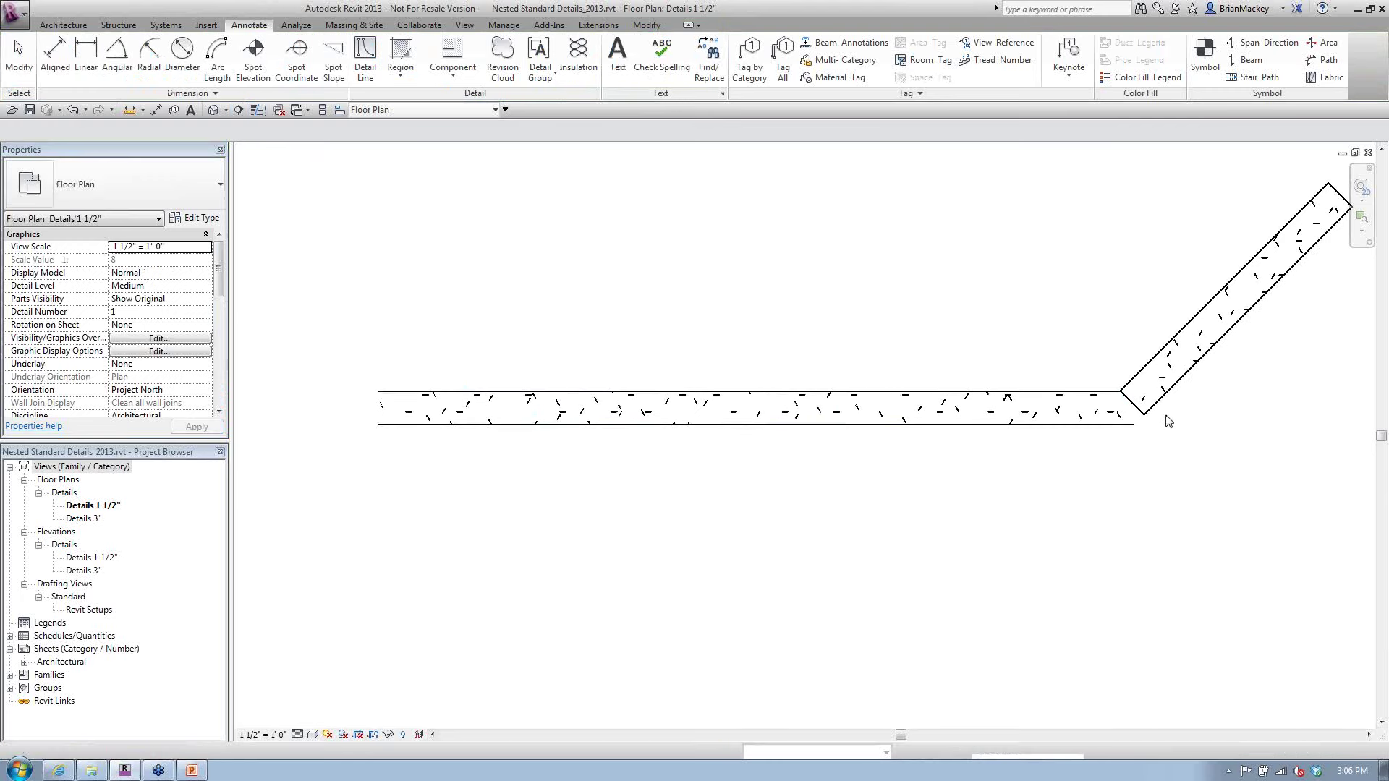
left_click(1142, 408)
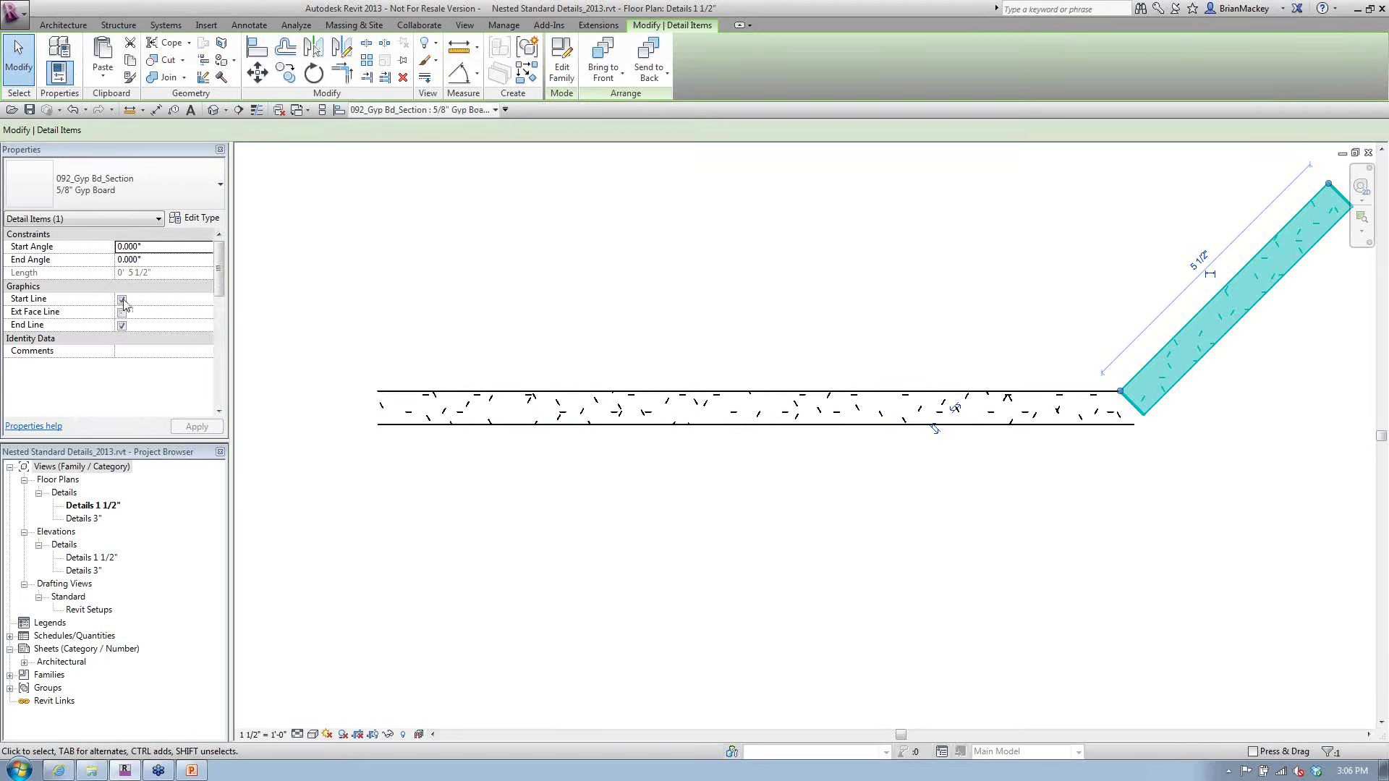
left_click(161, 246)
type("-22.5°")
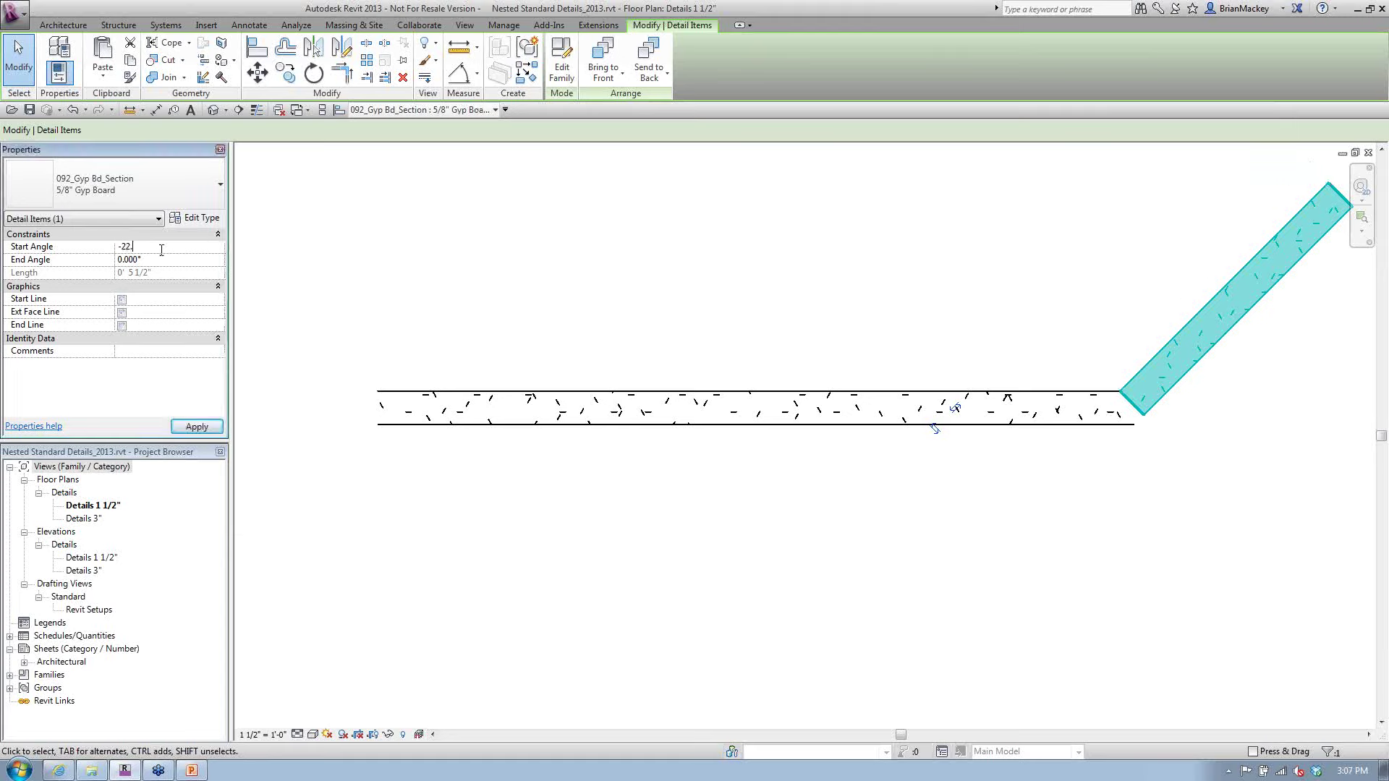
key("Return")
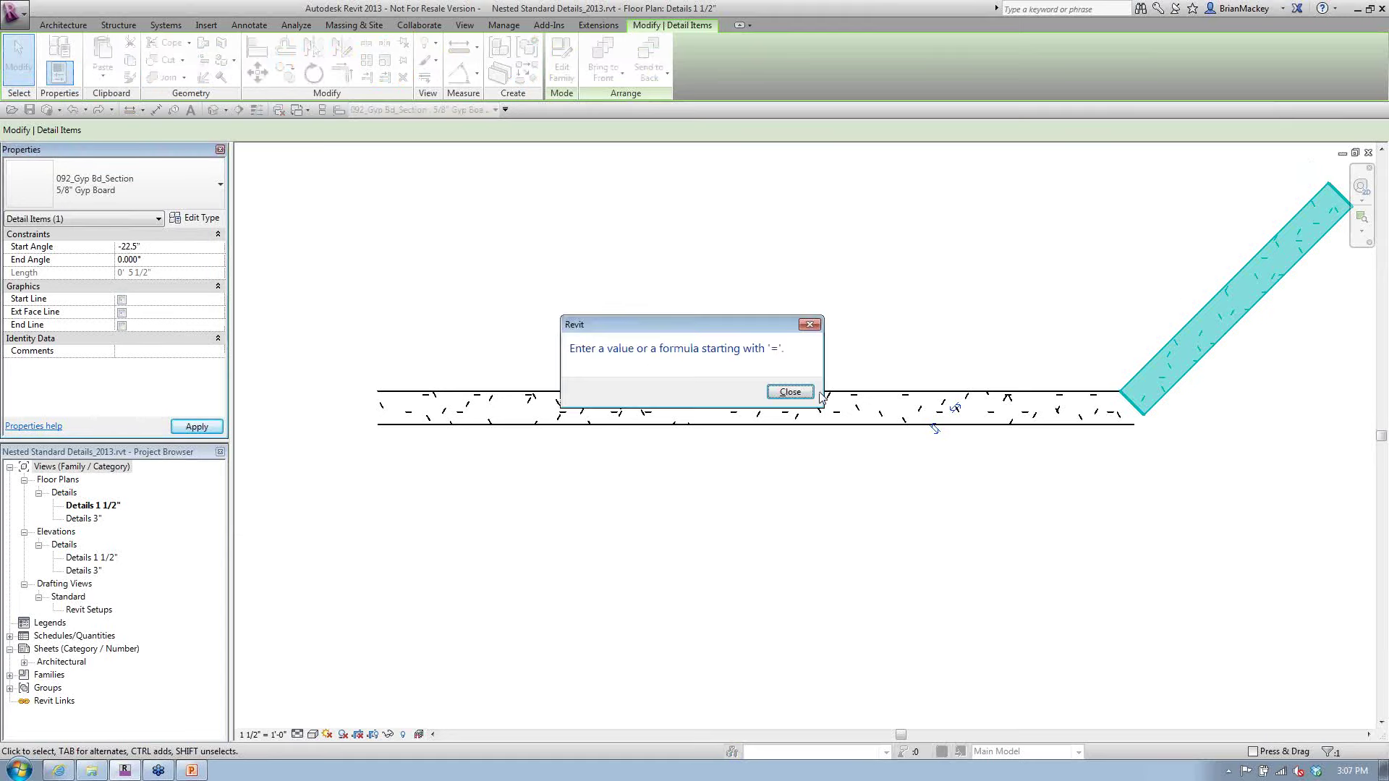
left_click(775, 391)
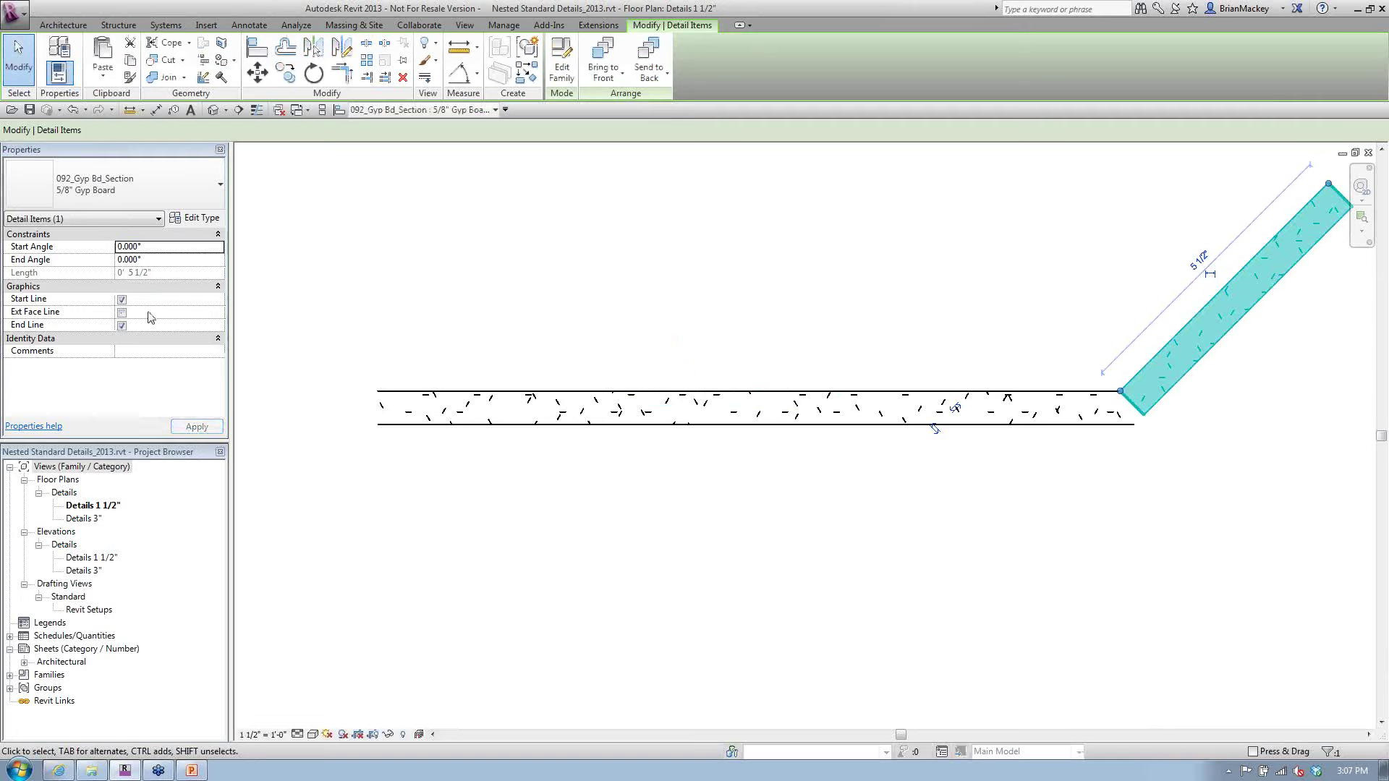
left_click(122, 299)
left_click(121, 326)
left_click(158, 246)
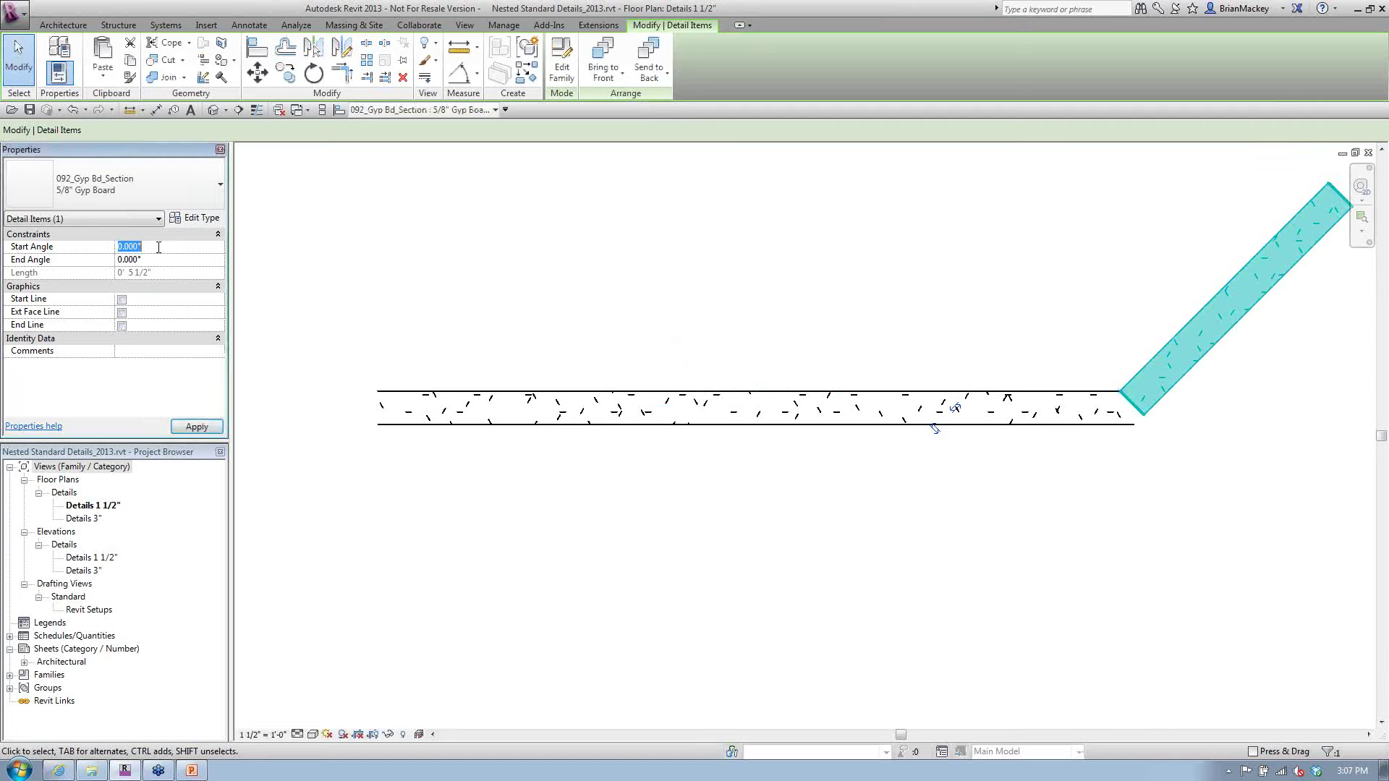
type("-22.5")
key("Escape")
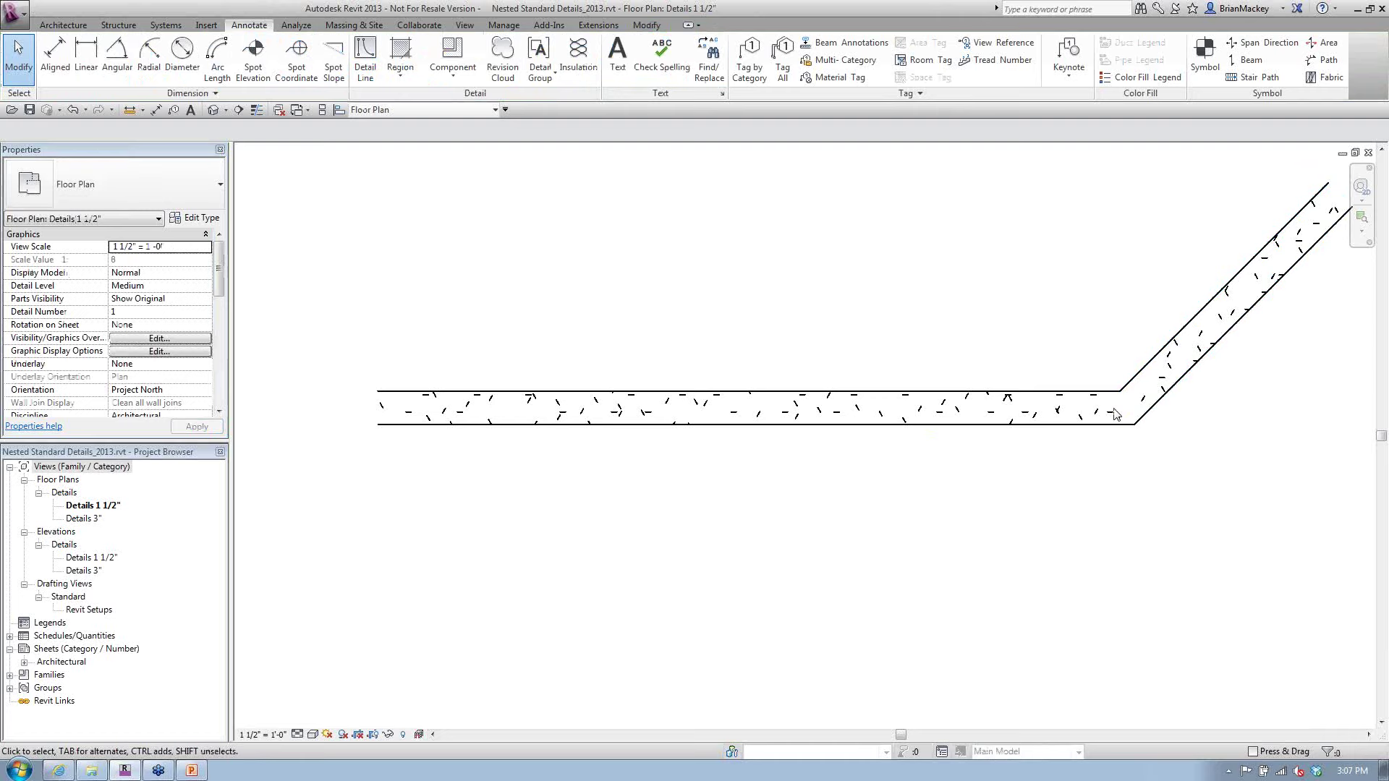
Turn on Ext Face Line for the horizontal and diagonal gyp boards
left_click(1022, 393)
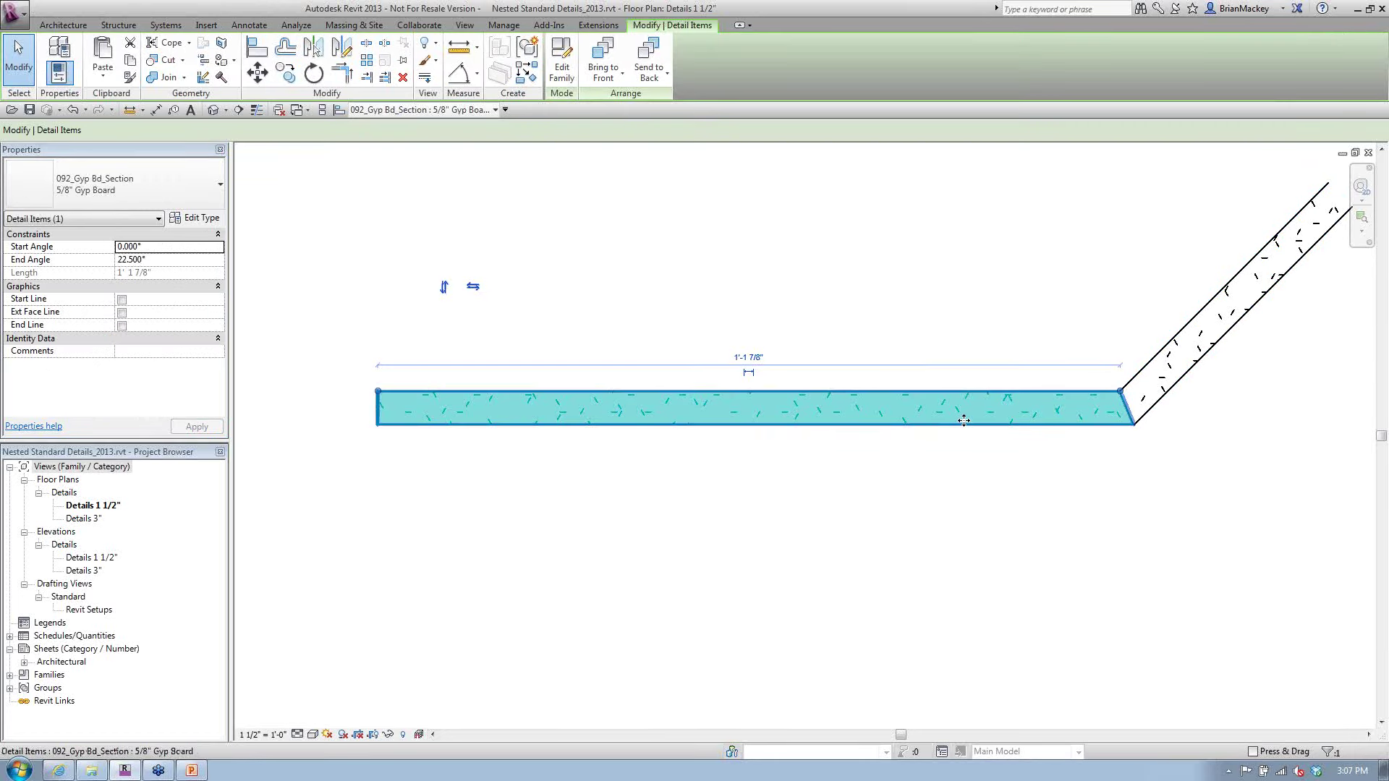
left_click(114, 317)
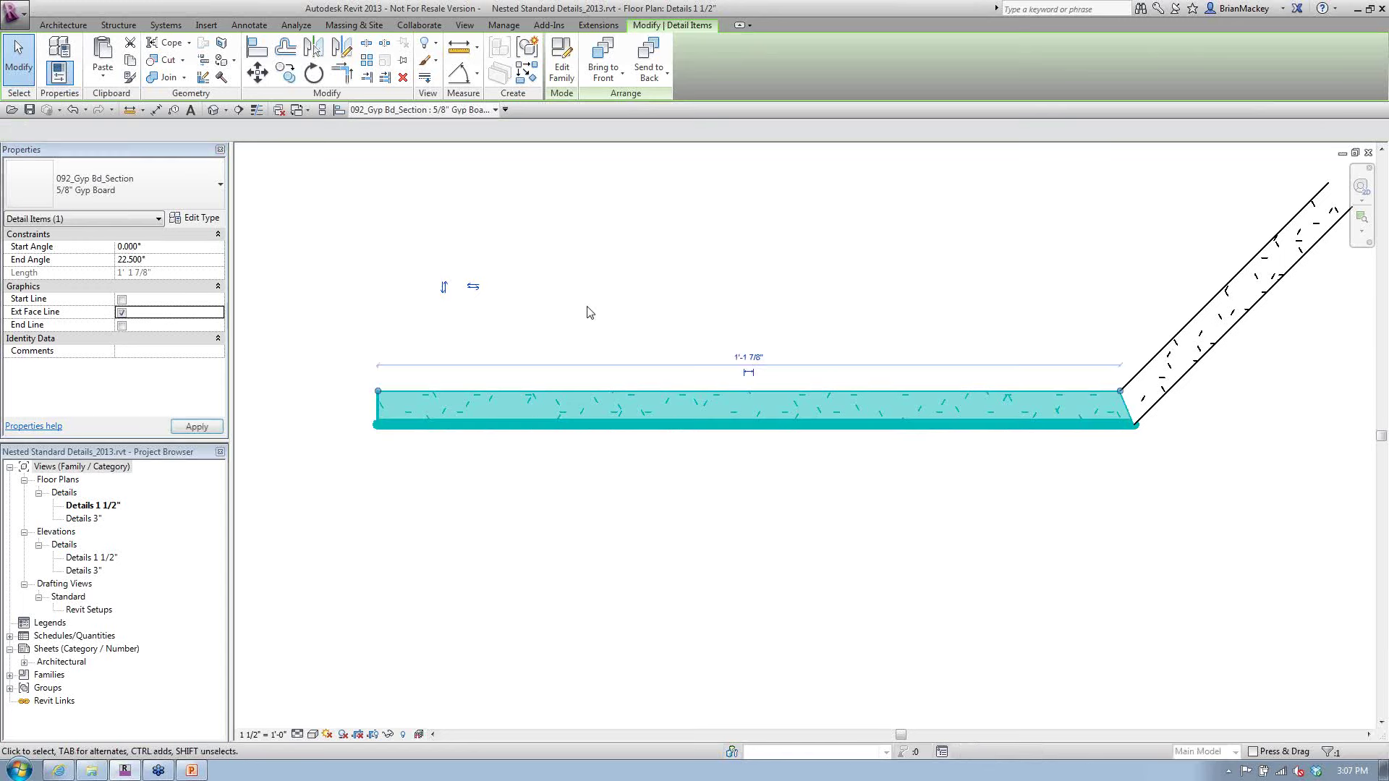
left_click(1131, 353)
left_click(1136, 359)
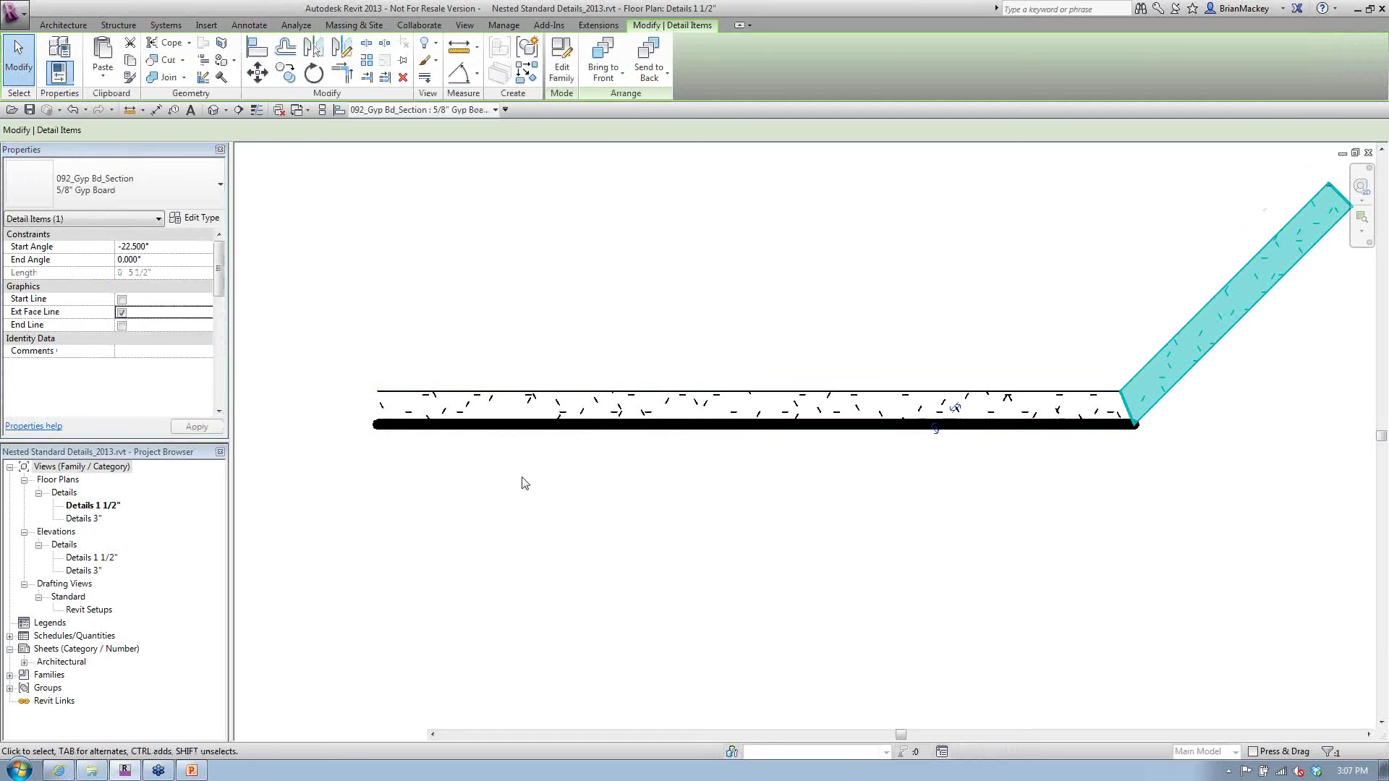
left_click(708, 533)
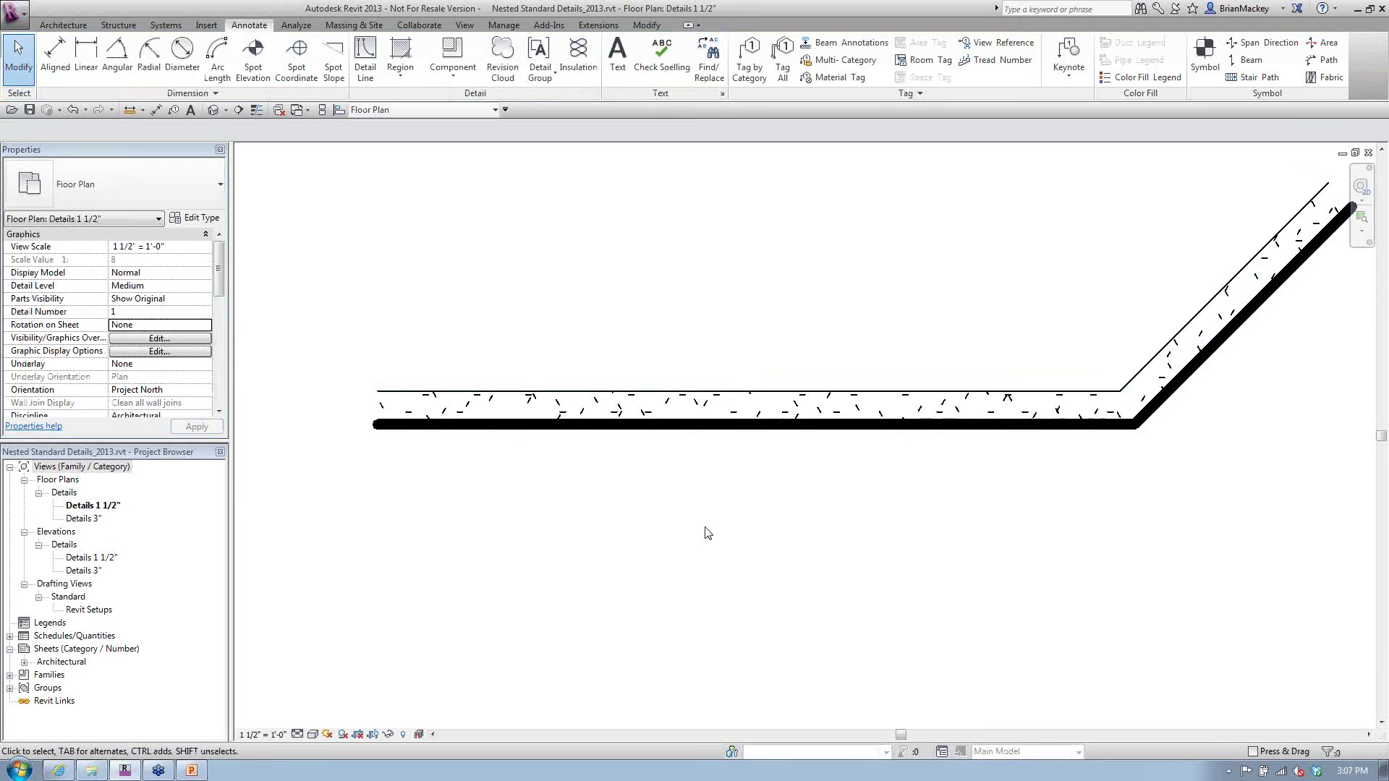
Tile the open views, then maximize and centre the gyp board family view
left_click(320, 110)
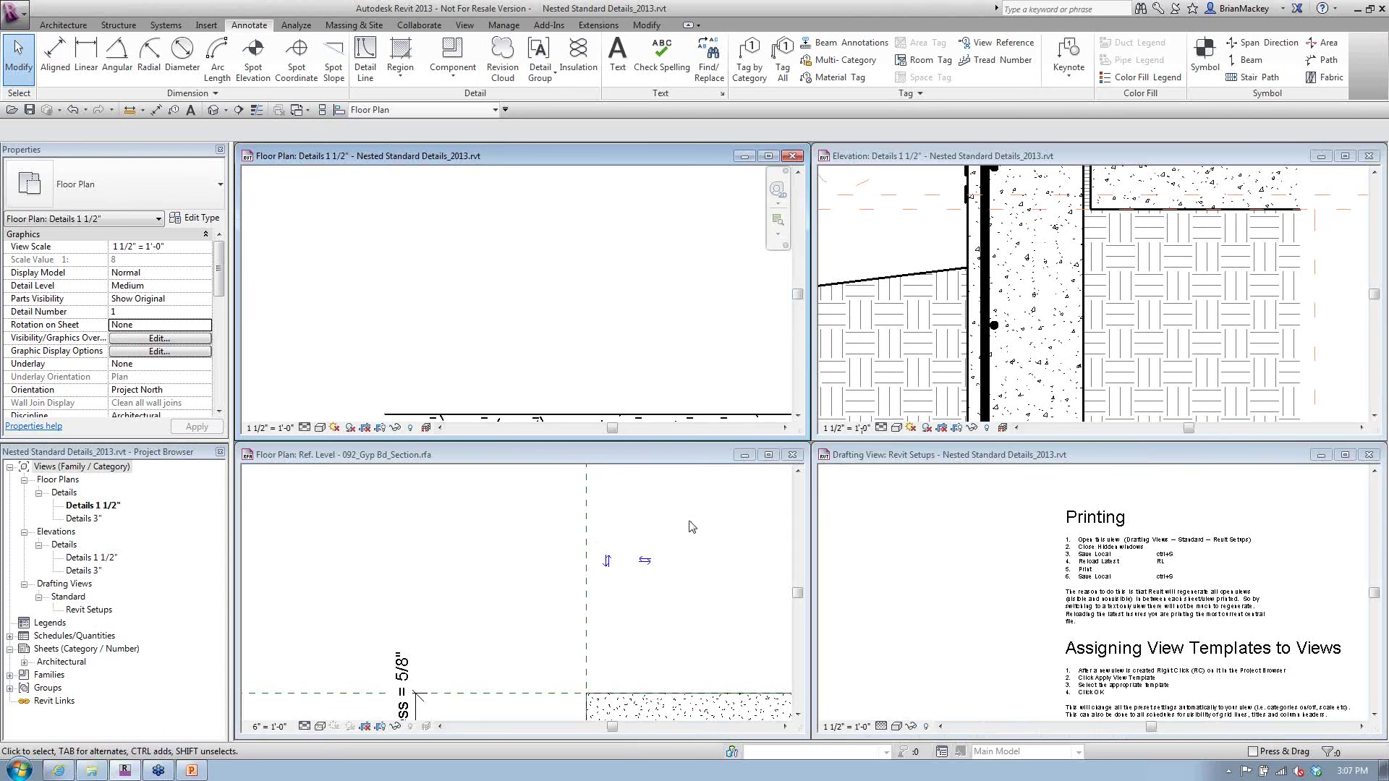
left_click(778, 480)
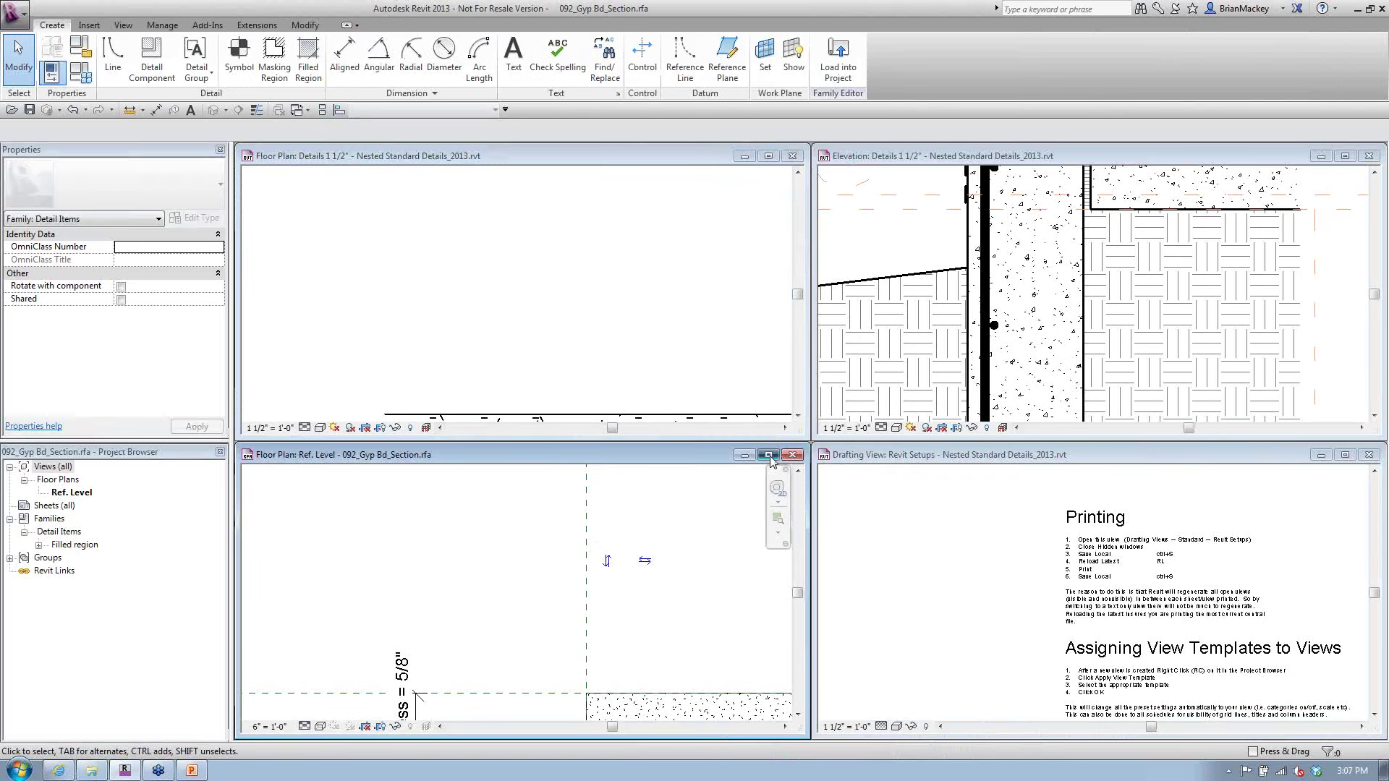
double_click(684, 443)
mouse_move(847, 497)
middle_mouse_down()
mouse_move(855, 509)
mouse_move(843, 508)
middle_mouse_up()
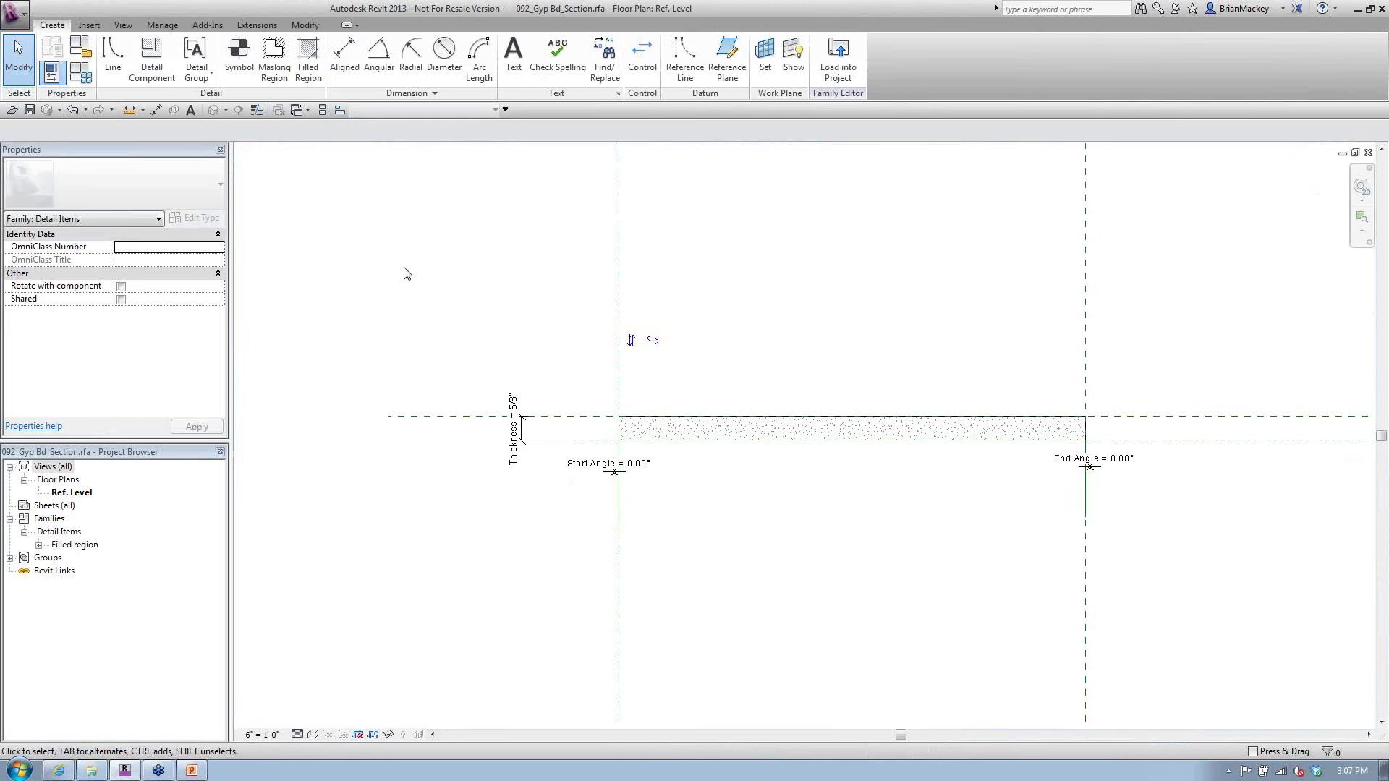
scroll(676, 449, "up", 1)
scroll(676, 449, "up", 1)
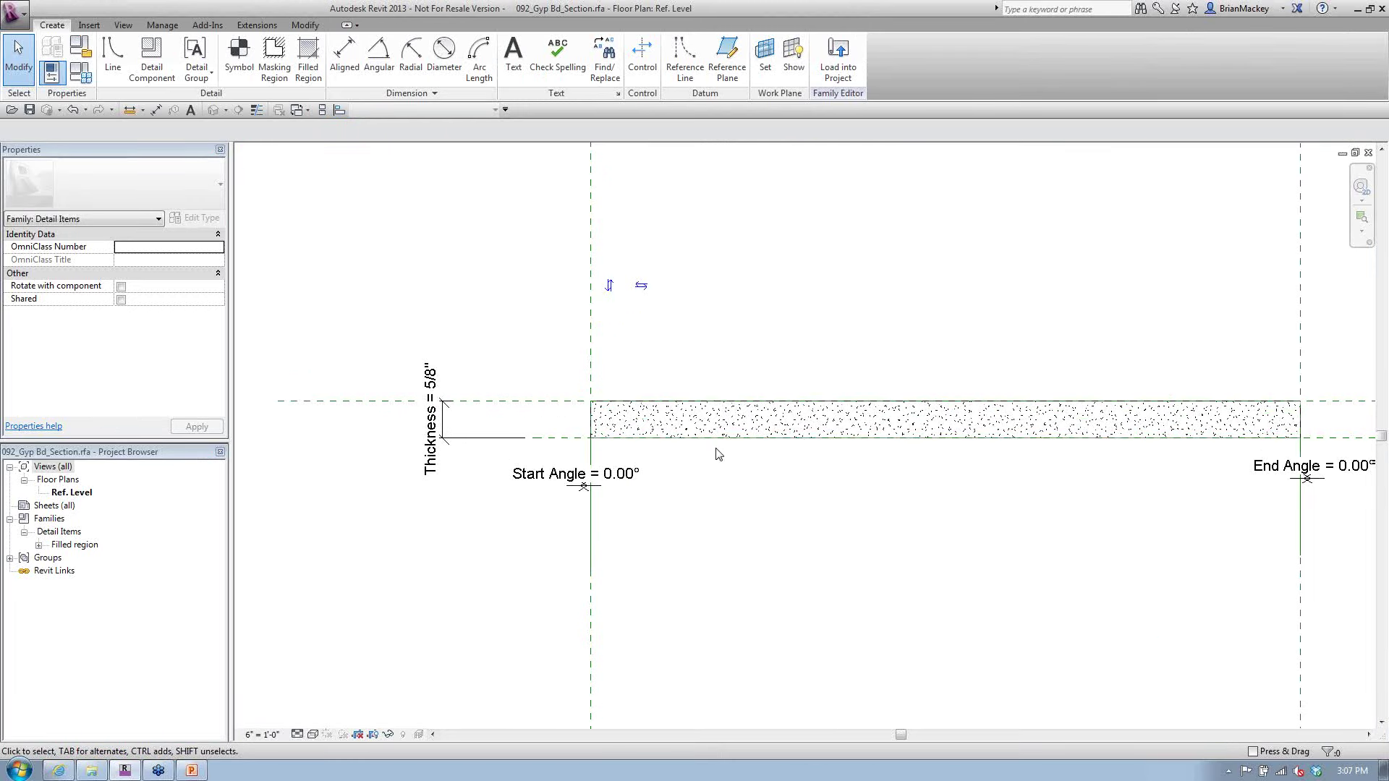
middle_click_drag(688, 459, 643, 458)
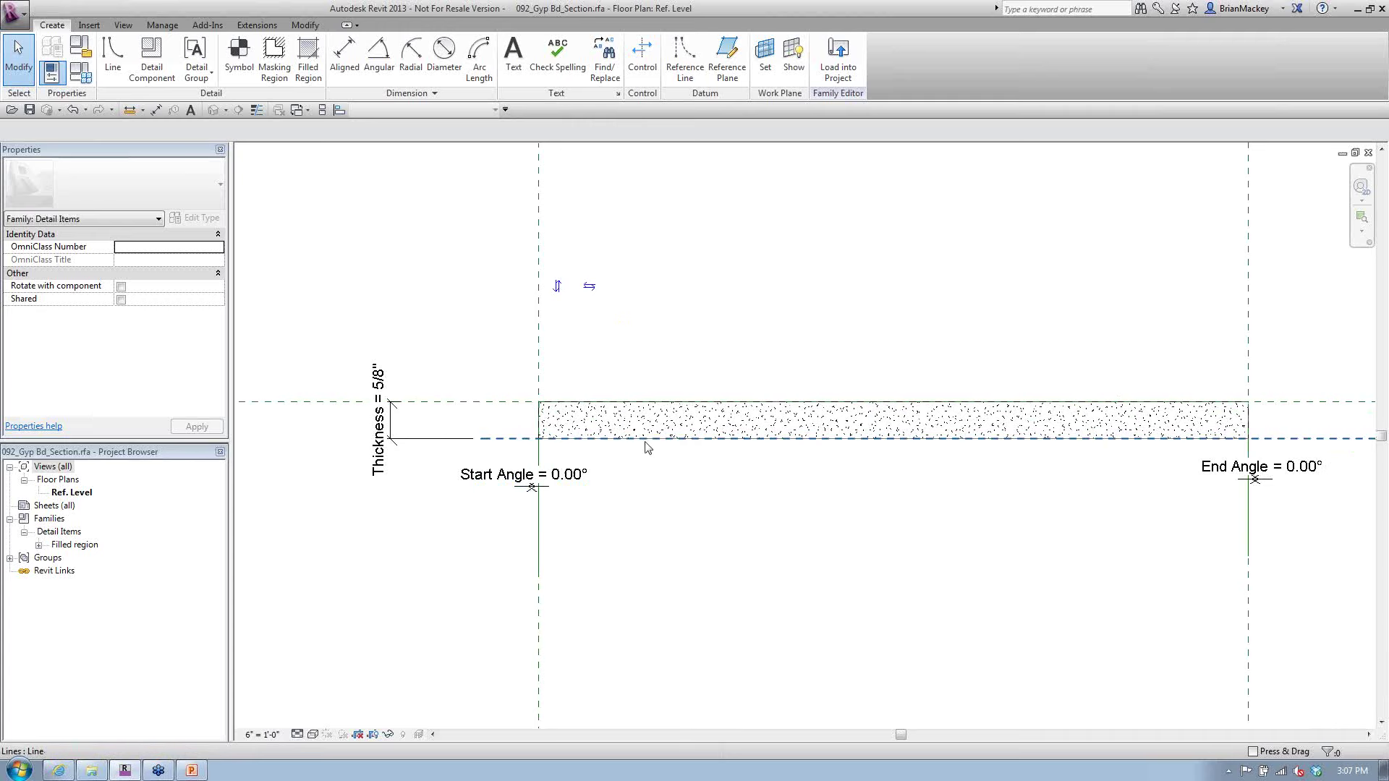
Set Start Angle and End Angle to 15 in Family Types and confirm
left_click(81, 72)
left_click(254, 120)
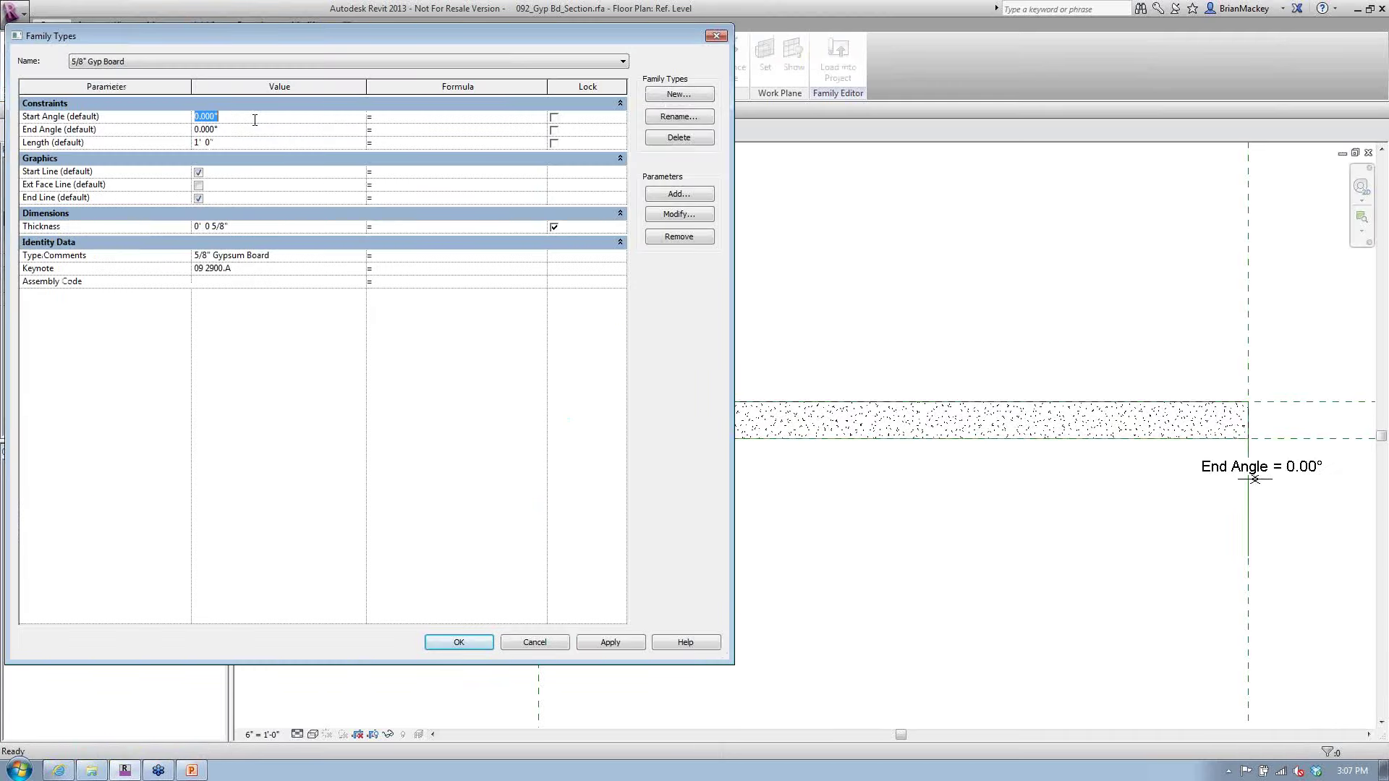
type("15")
left_click(257, 130)
type("15")
key("Tab")
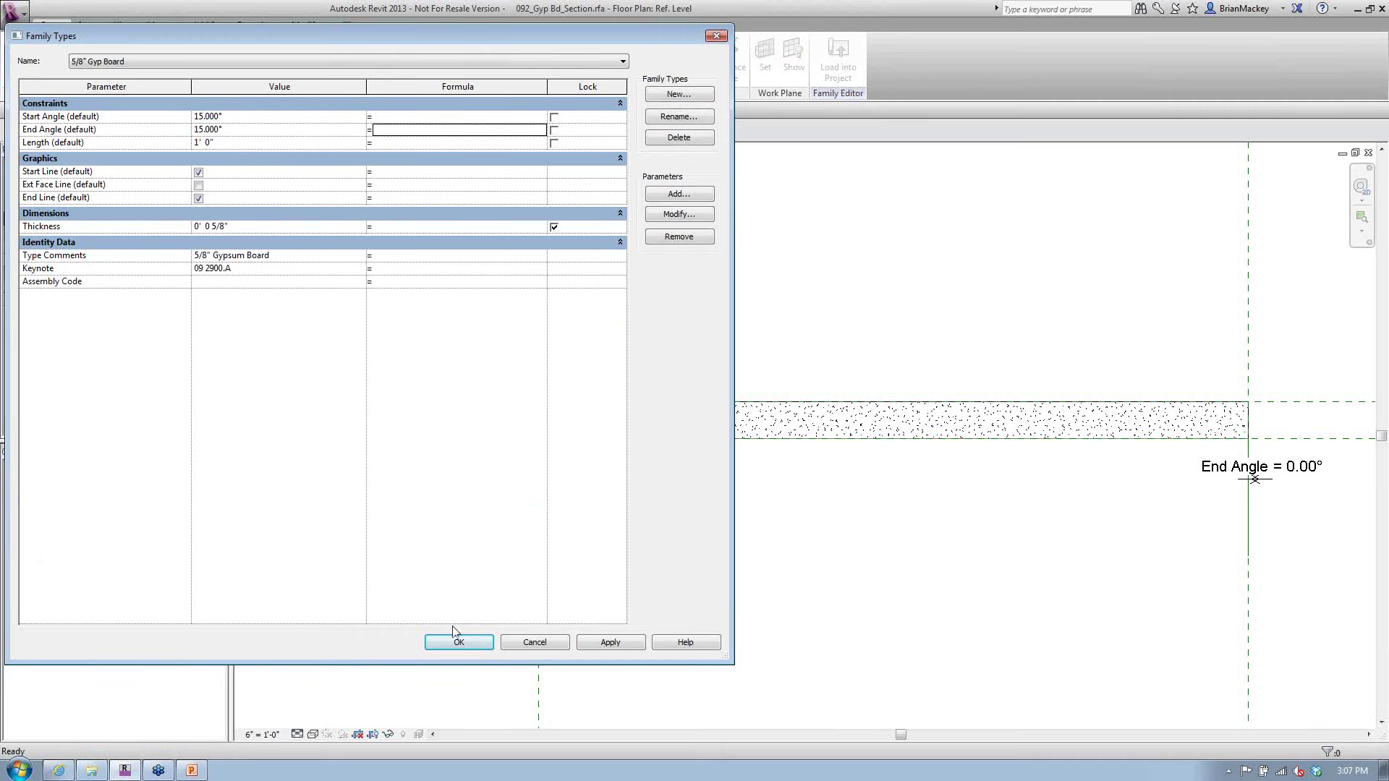
key("Return")
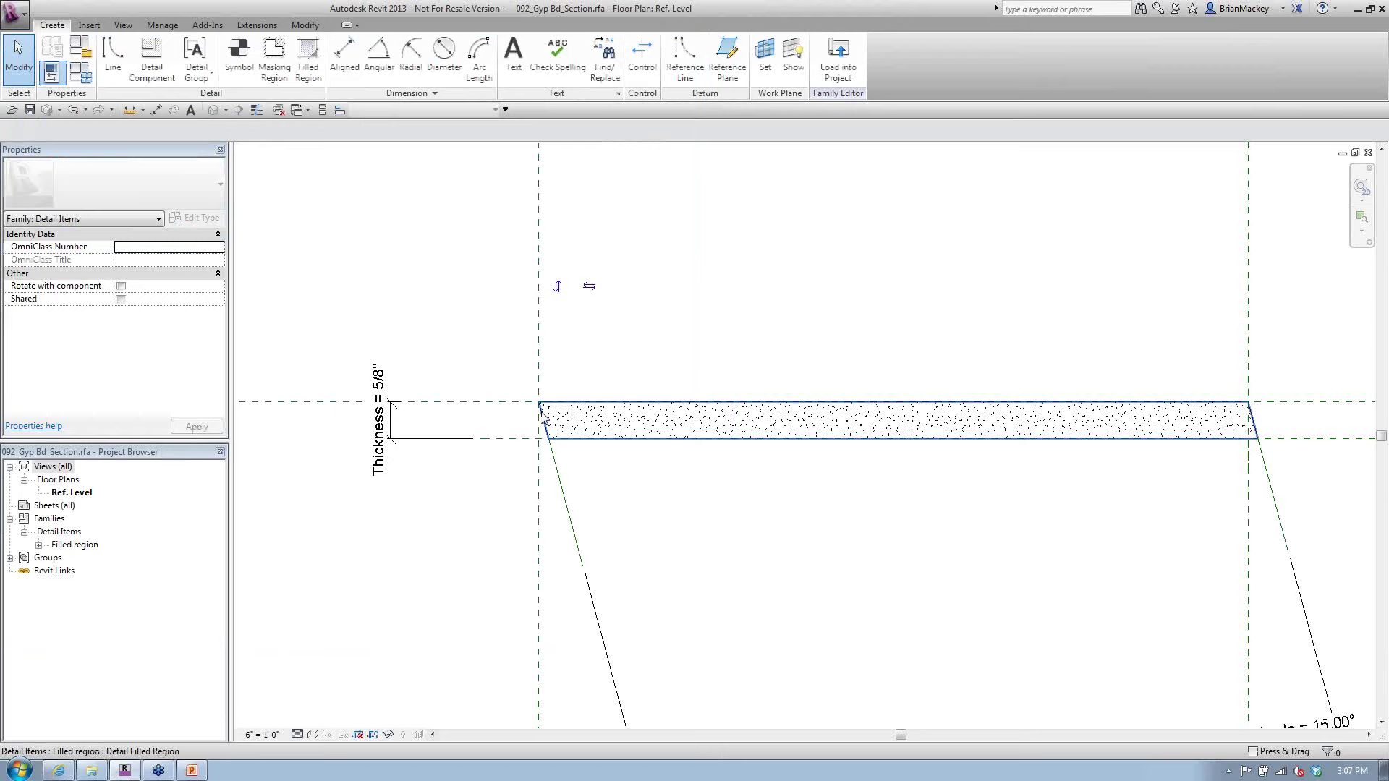
scroll(568, 497, "up", 4)
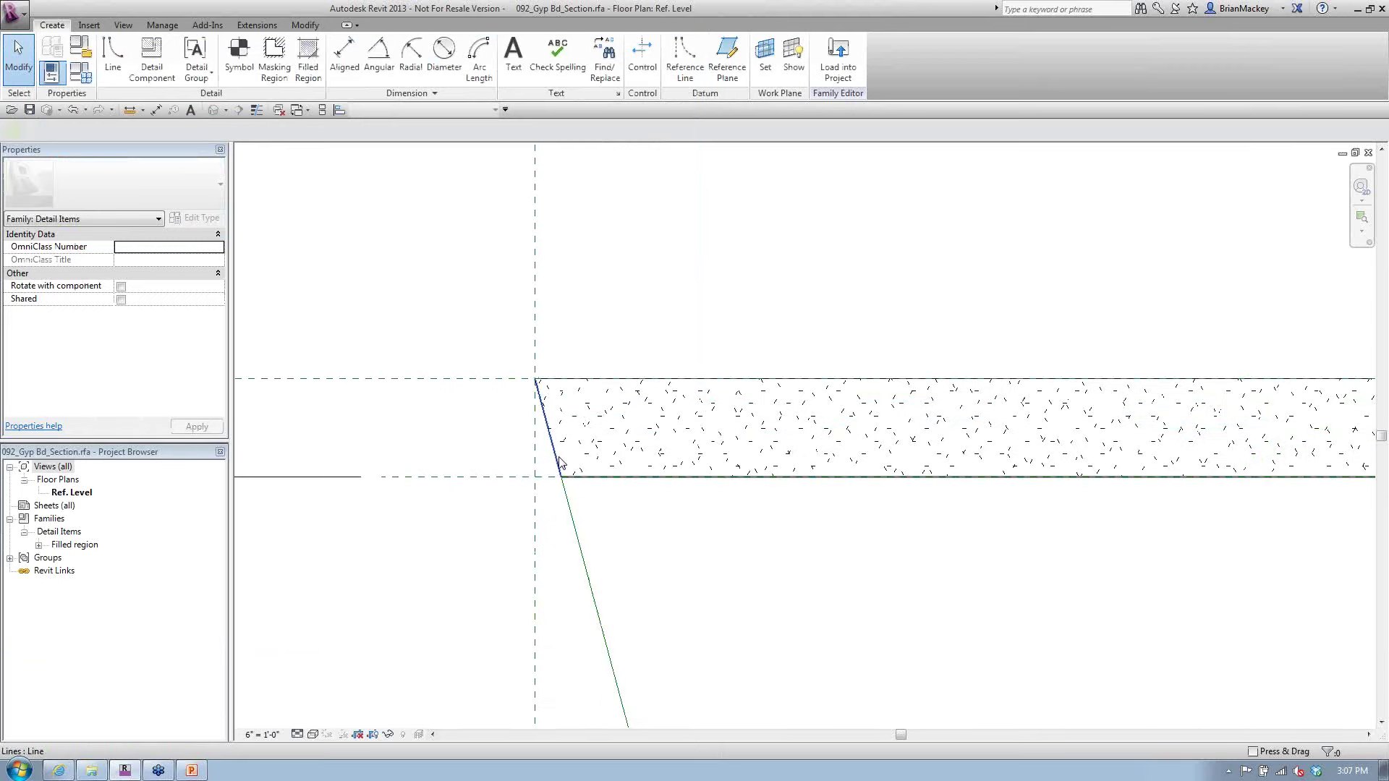
left_click(558, 463)
key("Escape")
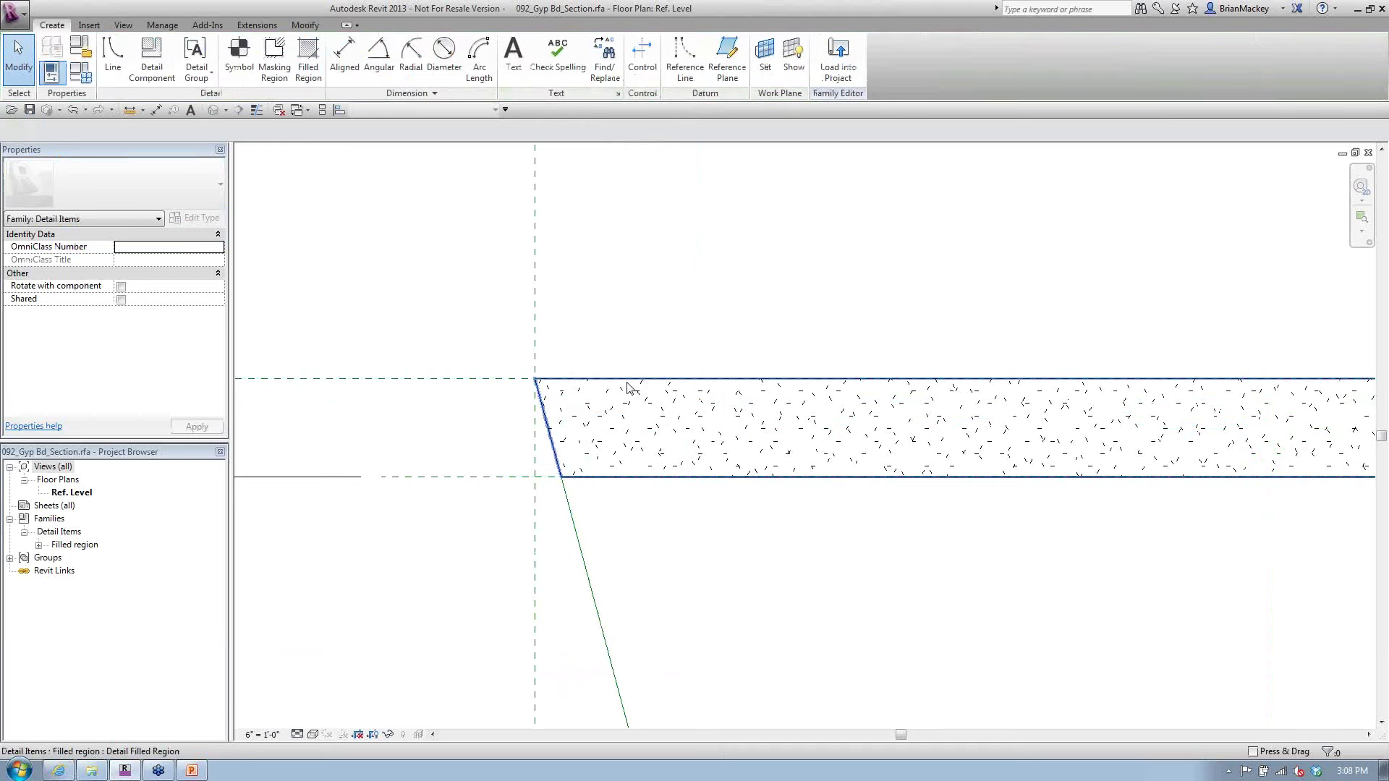
left_click(629, 391)
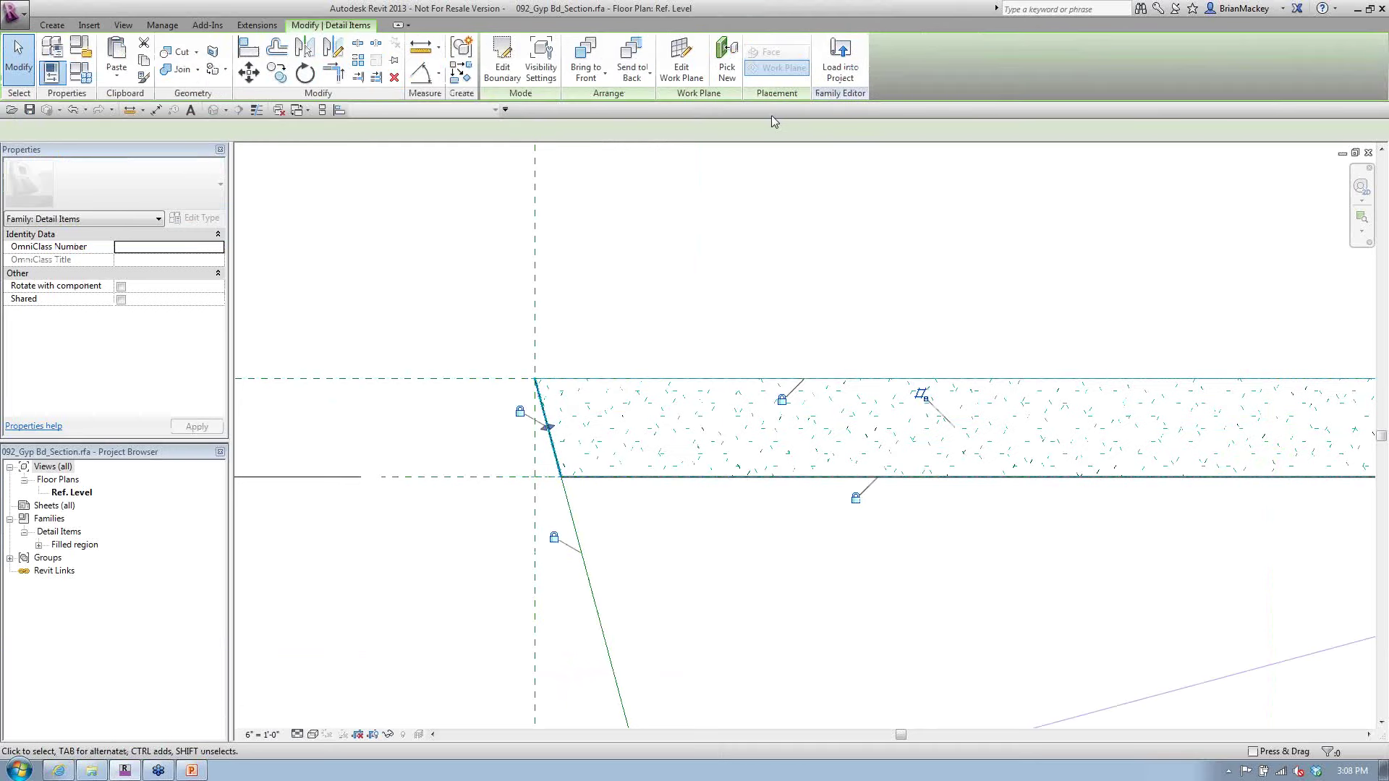
left_click(523, 76)
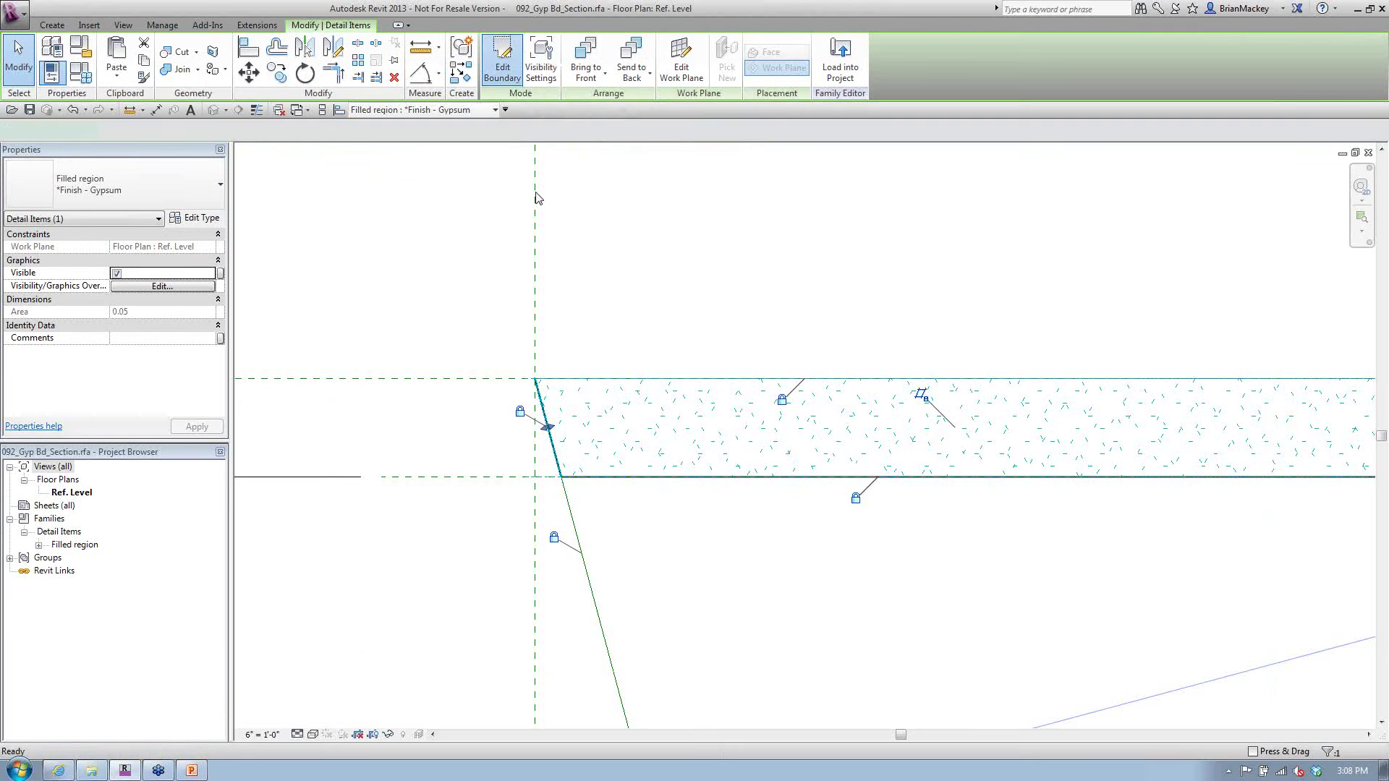
left_click(547, 432)
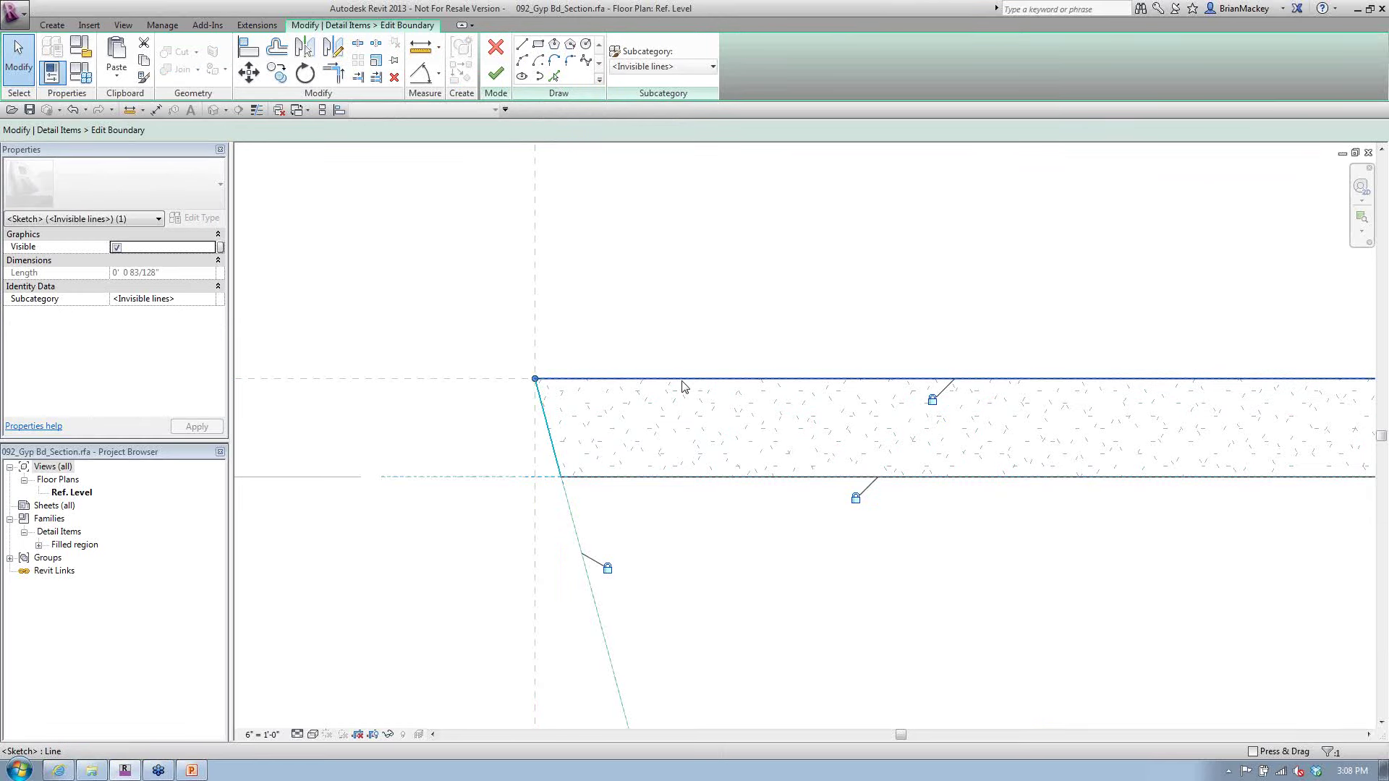
left_click(684, 381)
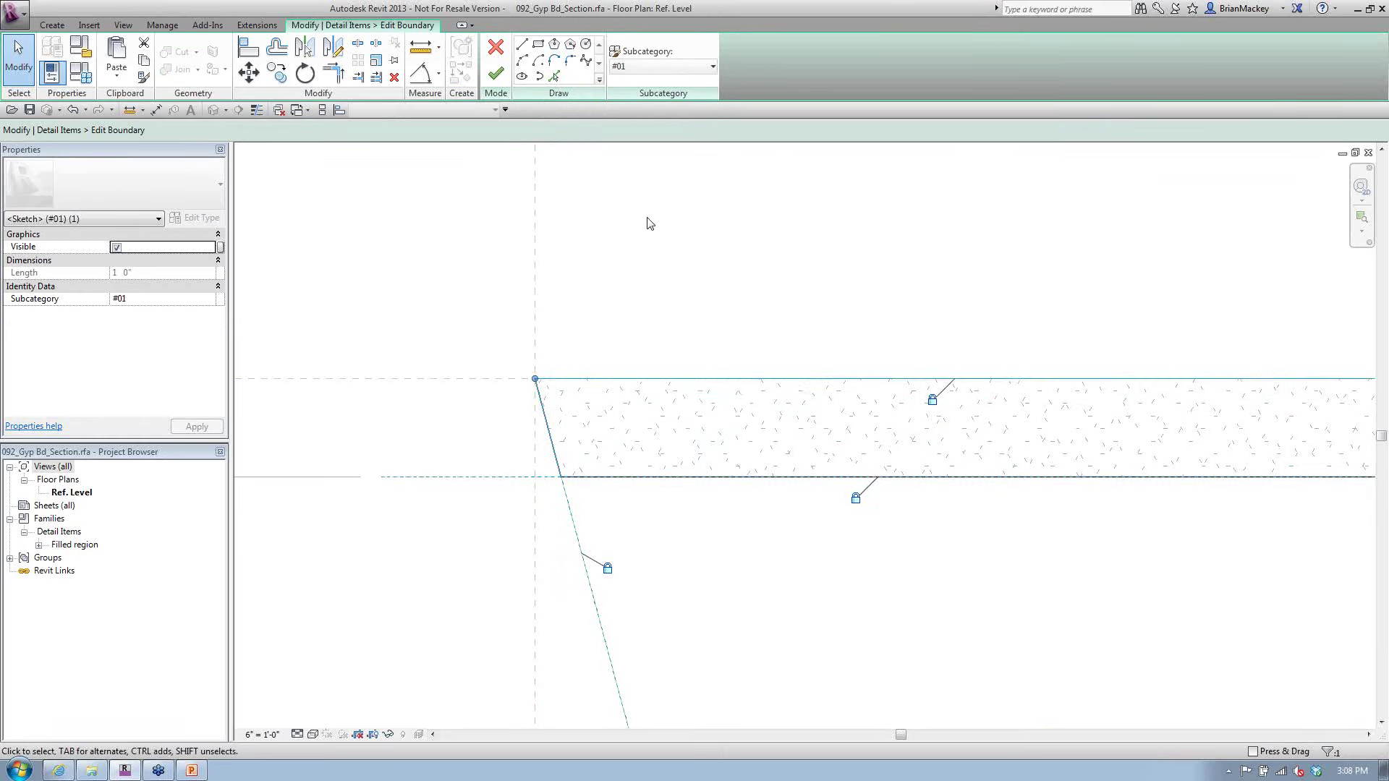
key("Escape")
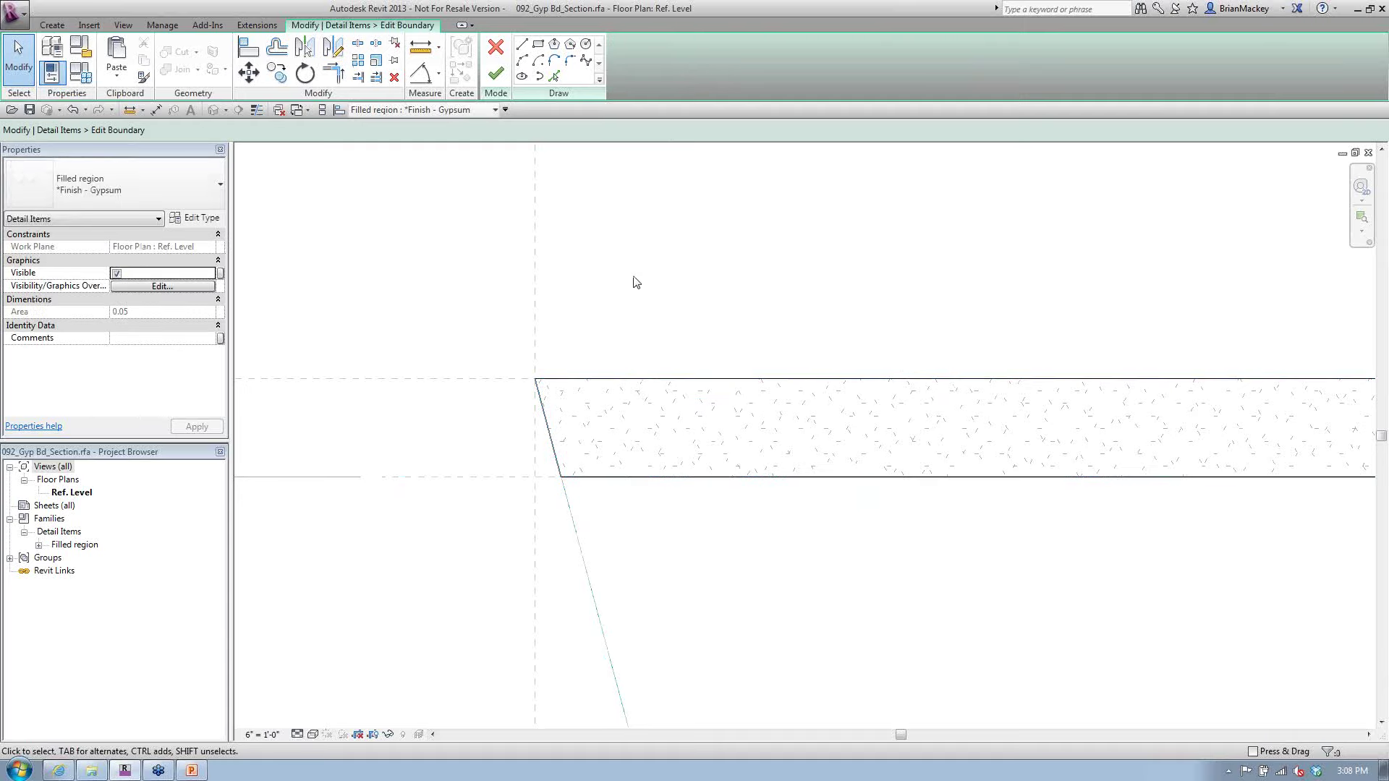
left_click(505, 75)
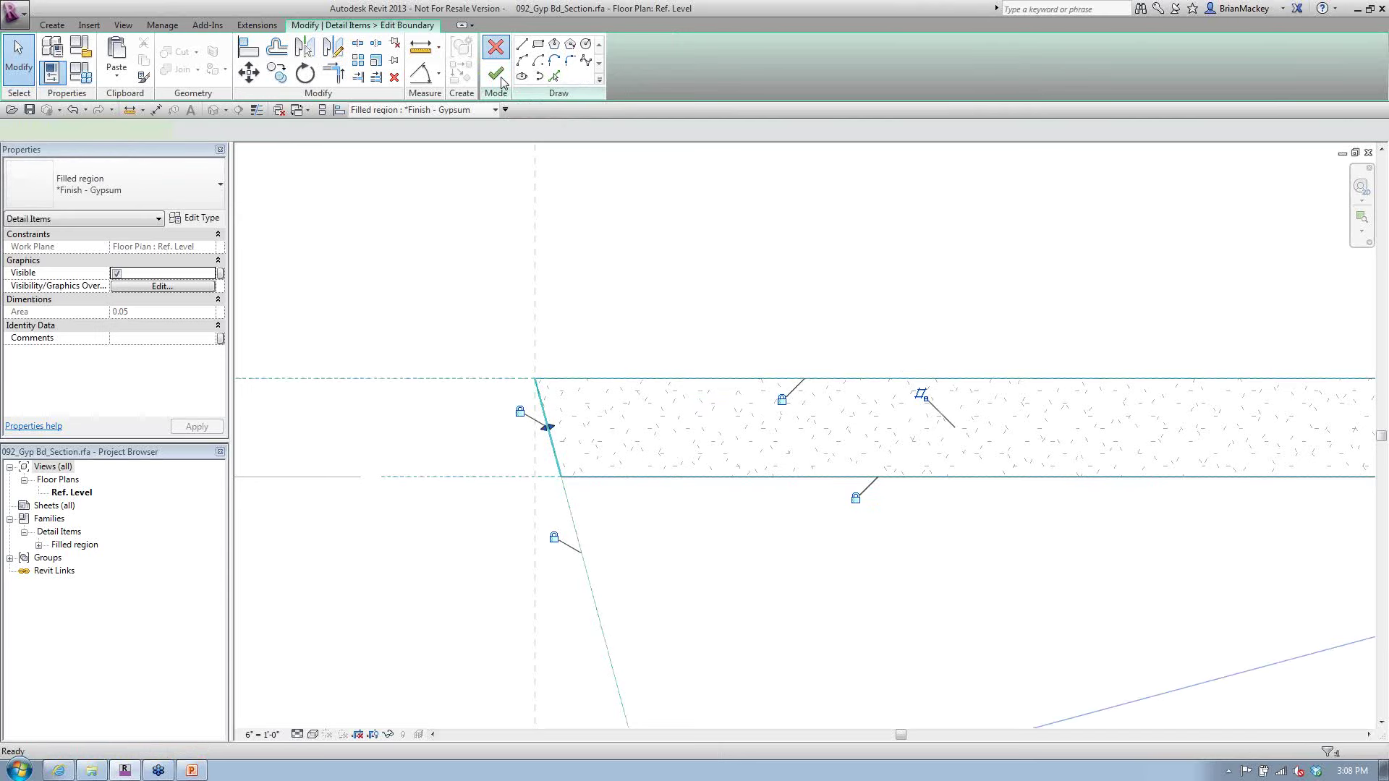
left_click(517, 452)
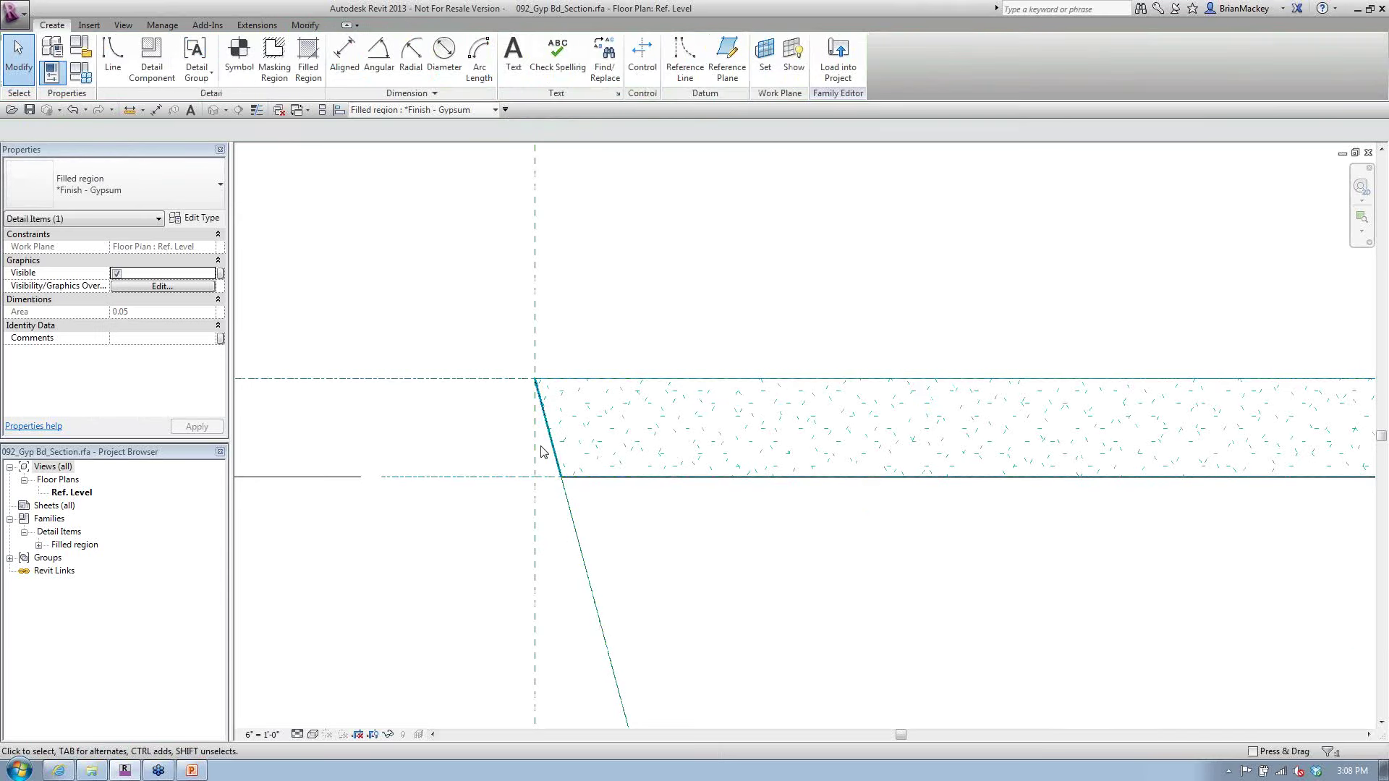
left_click(551, 440)
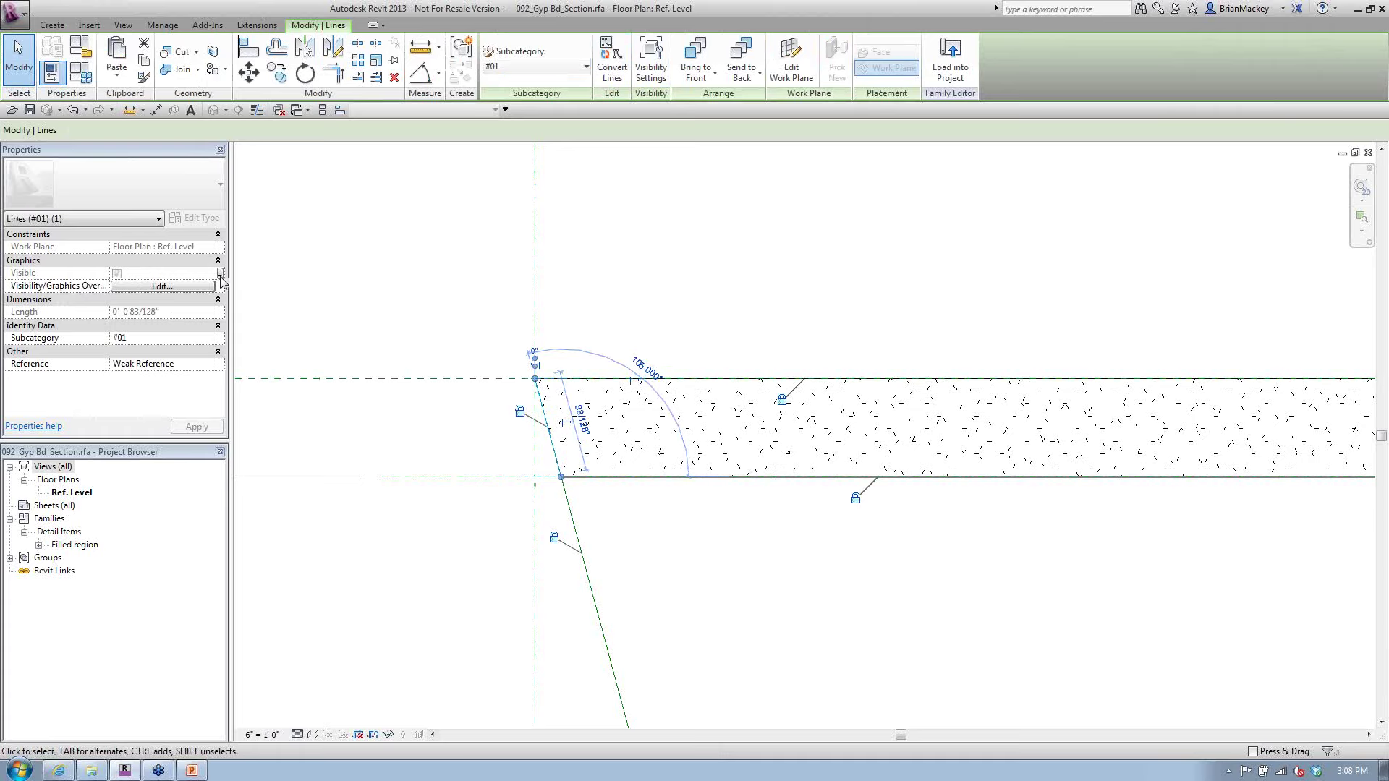
Select the board's bottom edge line to inspect it, then deselect it
left_click(621, 501)
left_click(623, 477)
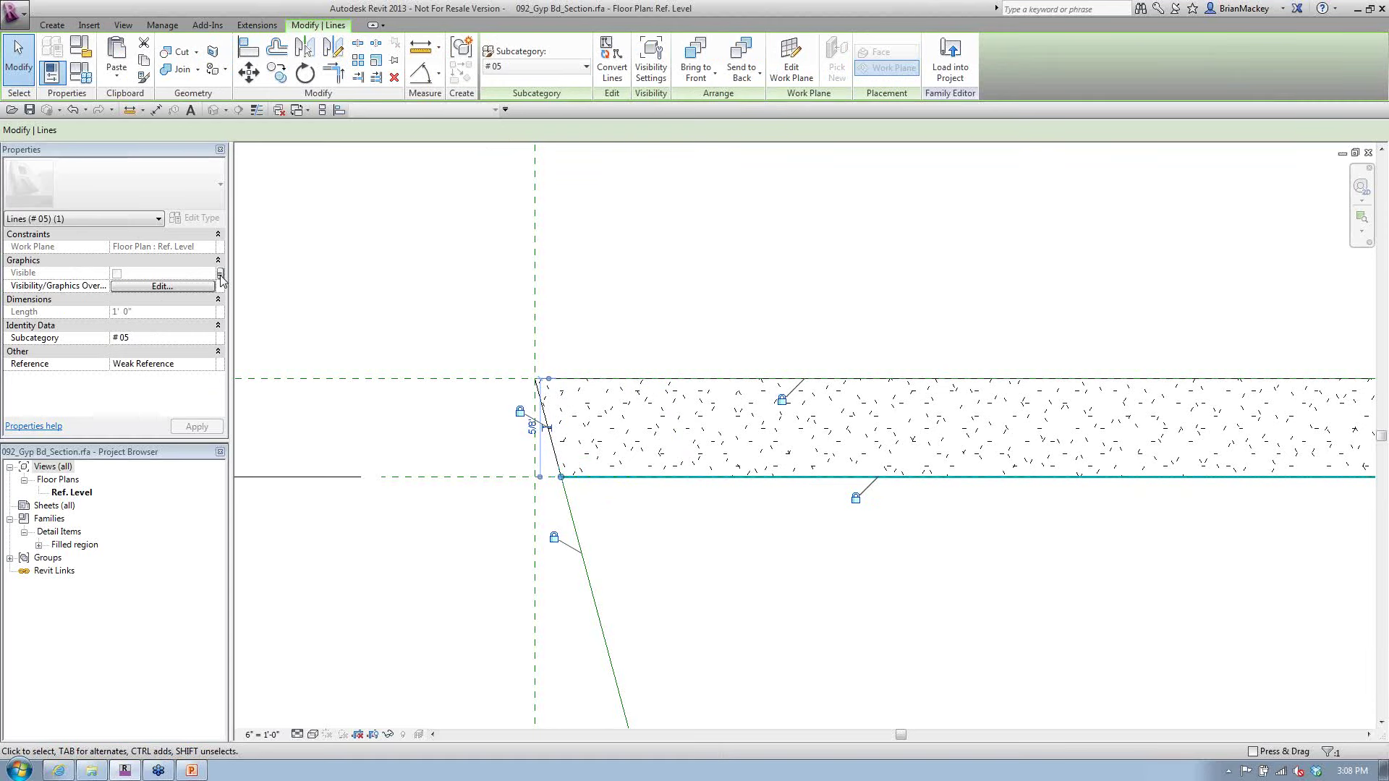
left_click(297, 232)
Close the gypsum board family from the application menu, discarding changes
left_click(22, 16)
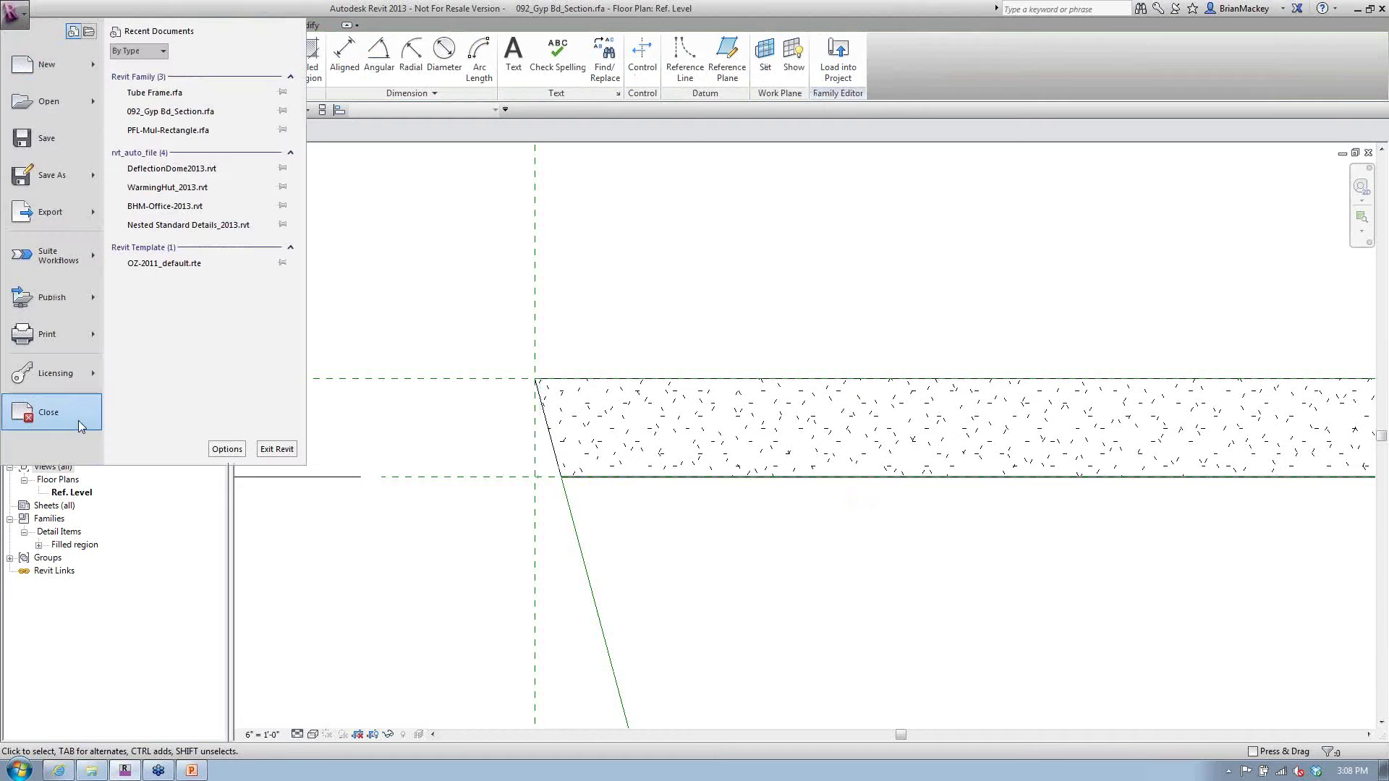
left_click(78, 419)
left_click(737, 399)
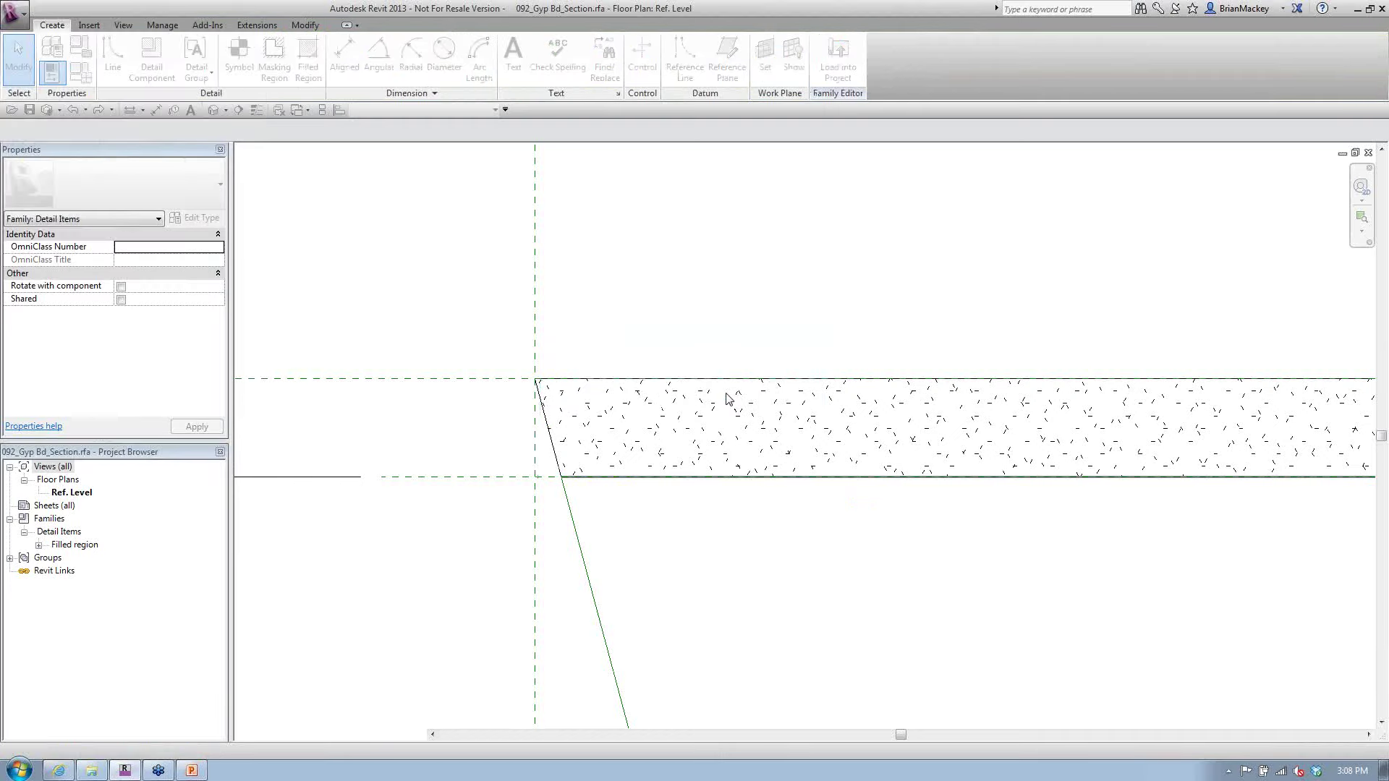
Open Div 04 Masonry in Explorer and drag 042_Masonry Brick Side.rfa into Revit
left_click(91, 771)
key("BackSpace")
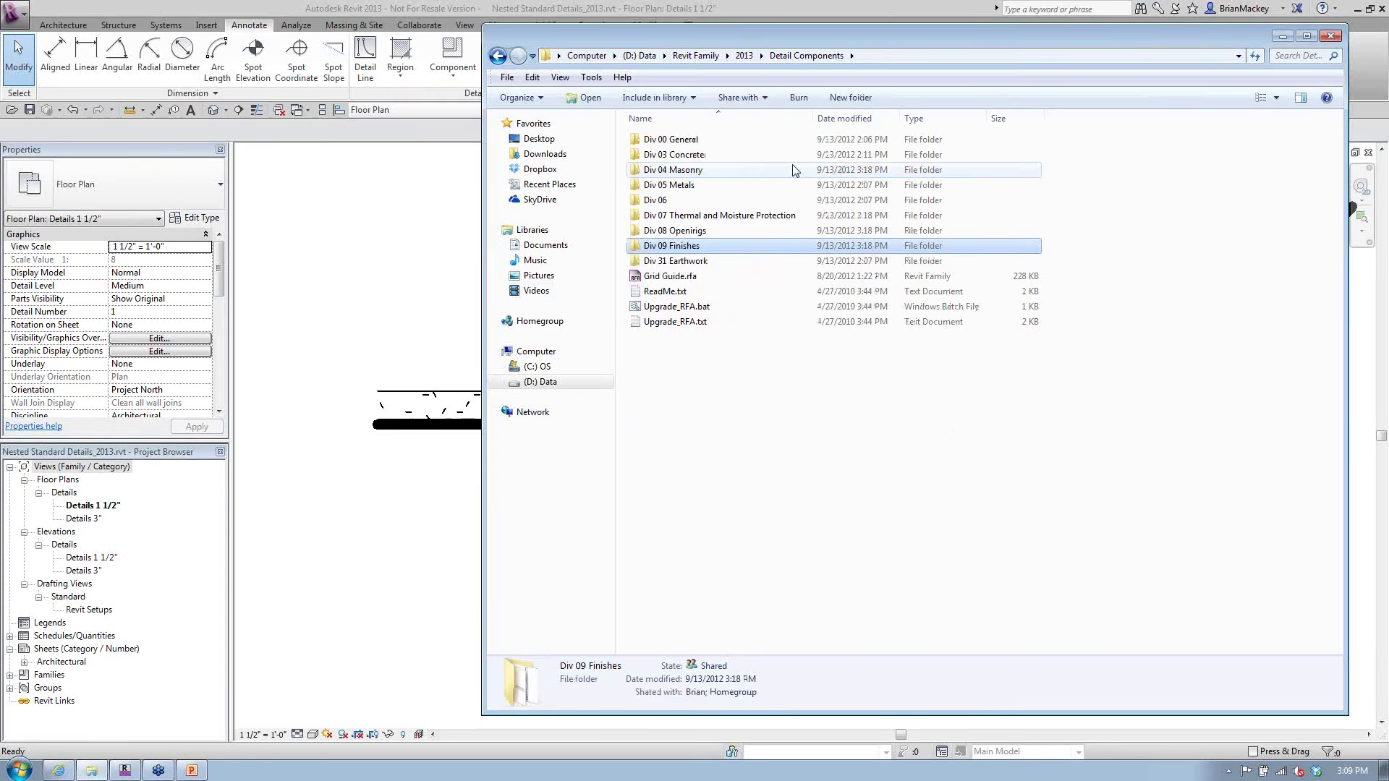
double_click(727, 171)
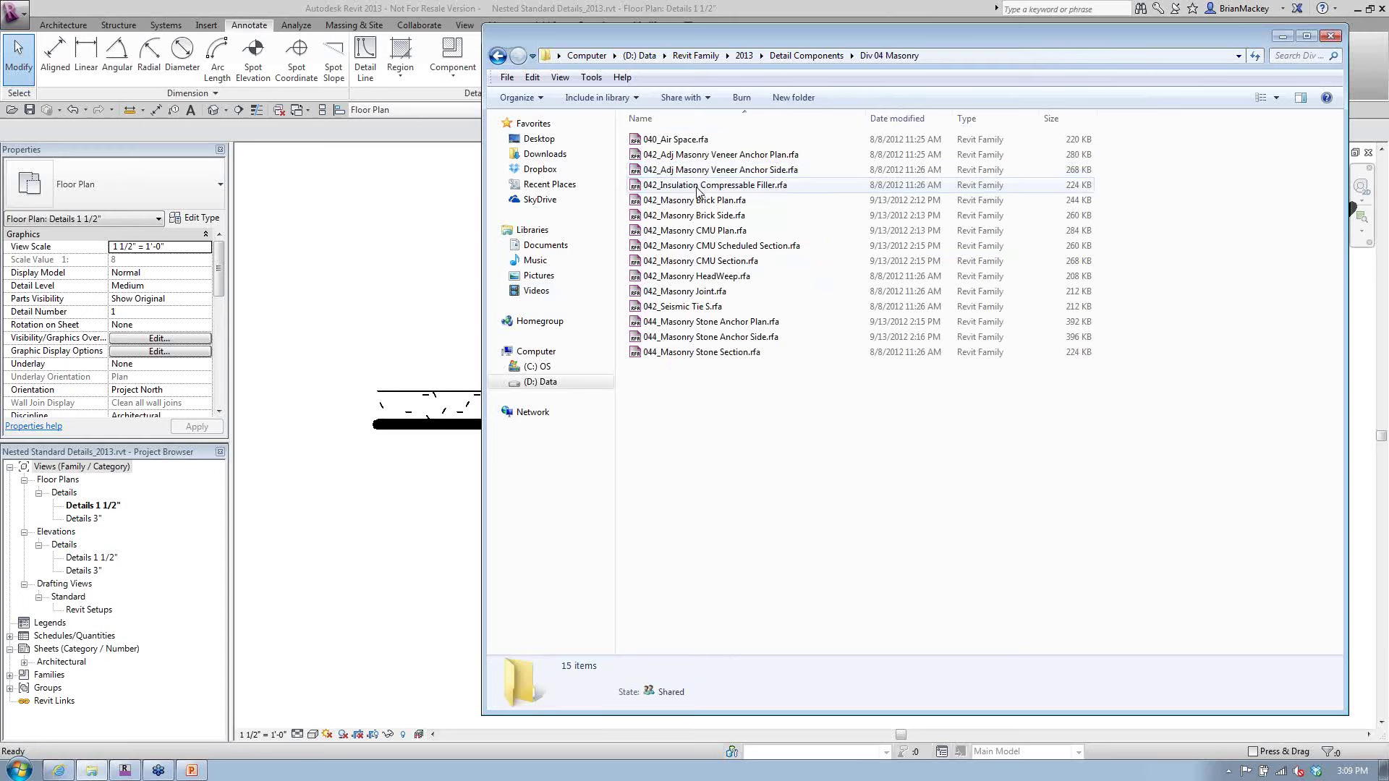
left_click(696, 216)
left_click_drag(696, 230, 437, 80)
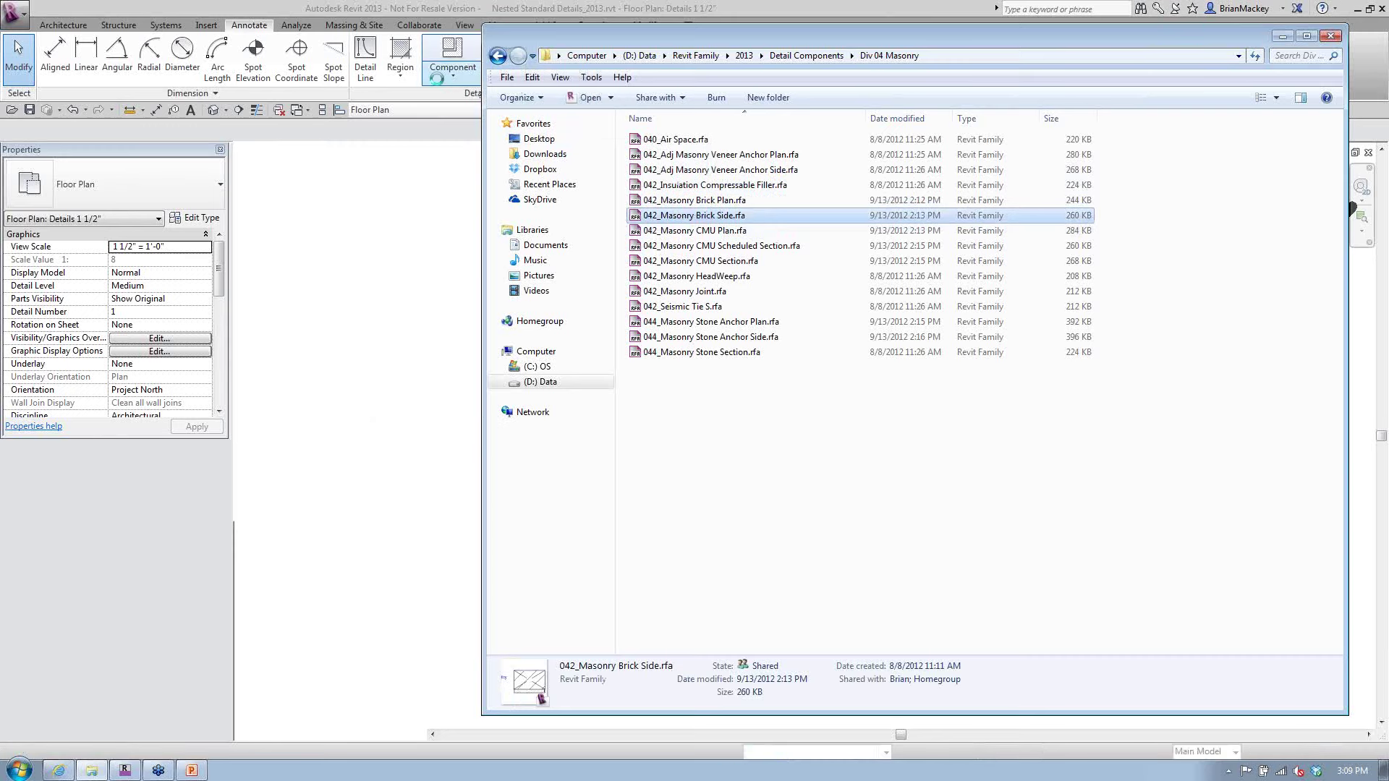
Enable annotation categories via VG to reveal the brick's Height, Joint and Thickness dimensions
left_click(404, 195)
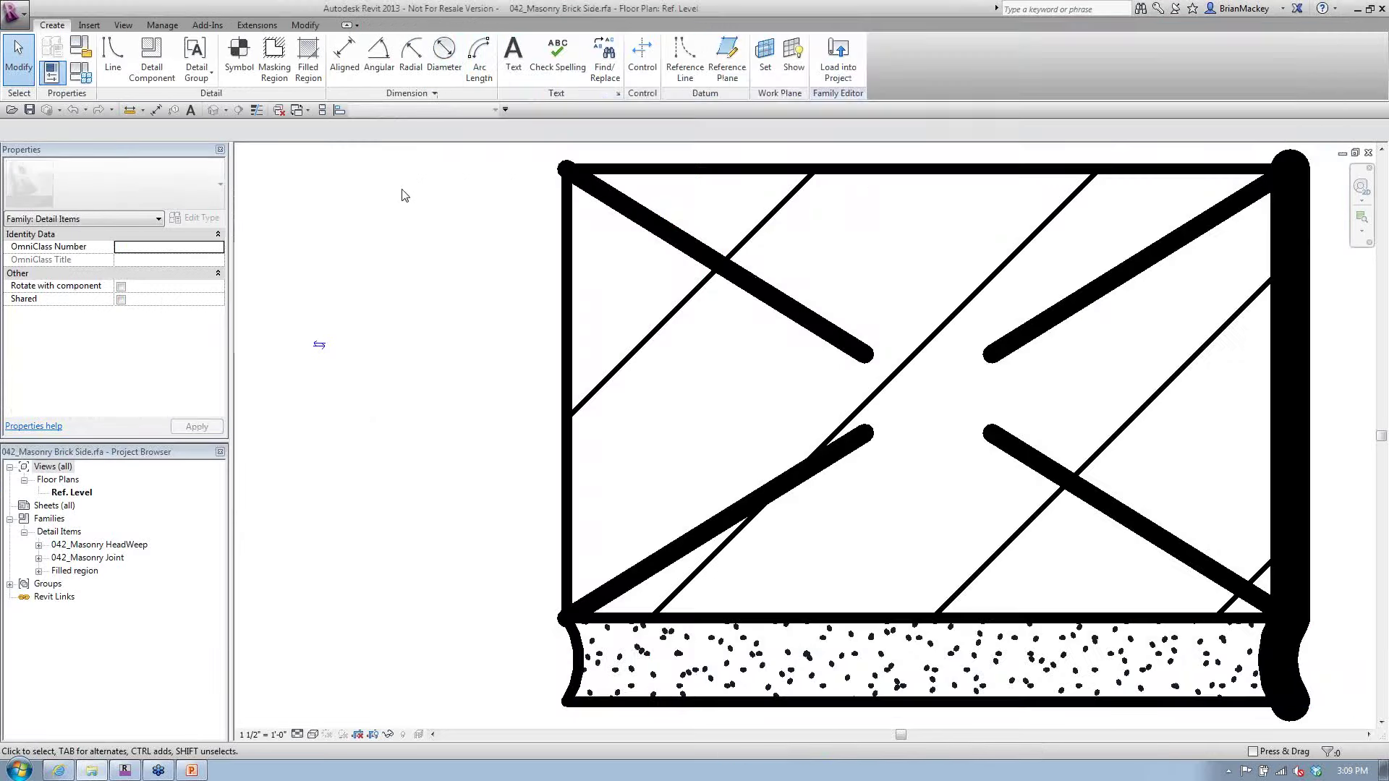
scroll(830, 435, "down", 1)
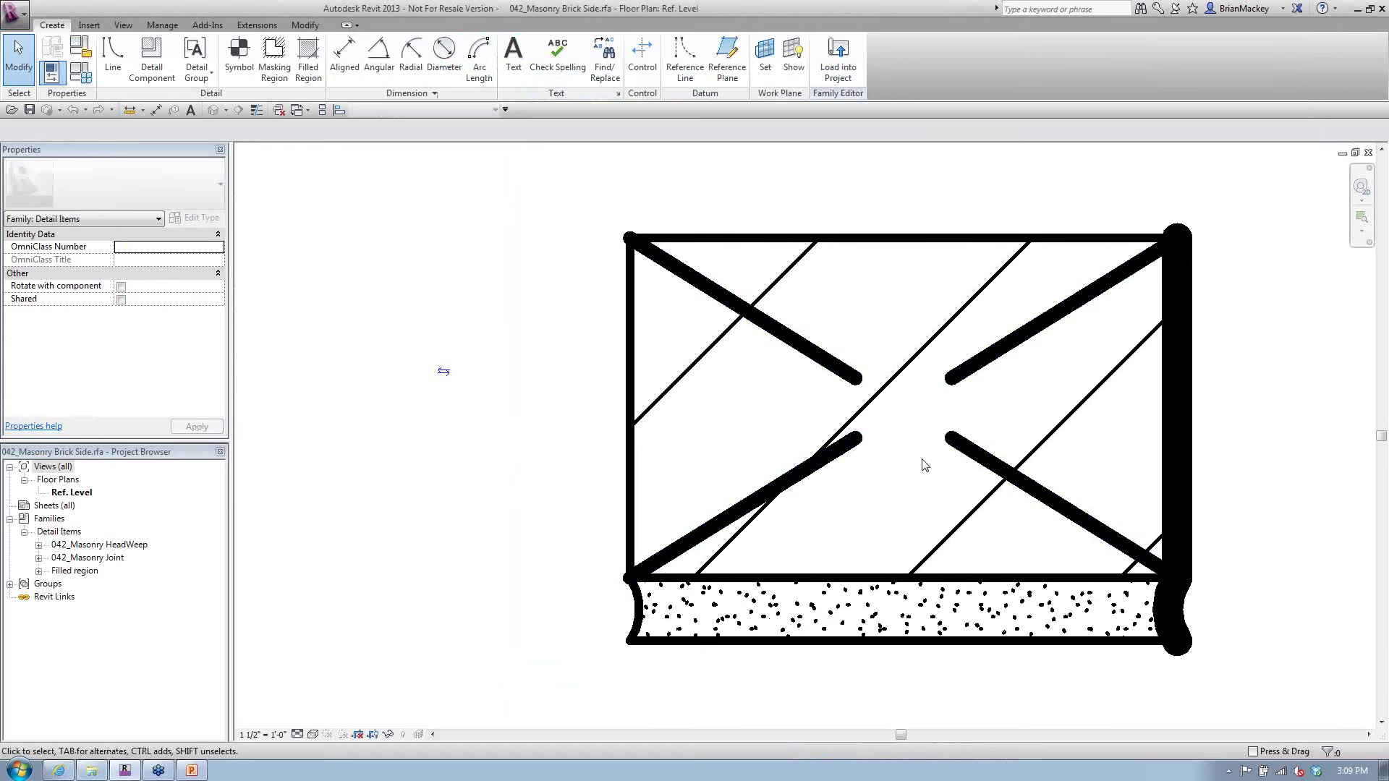
key("v")
key("g")
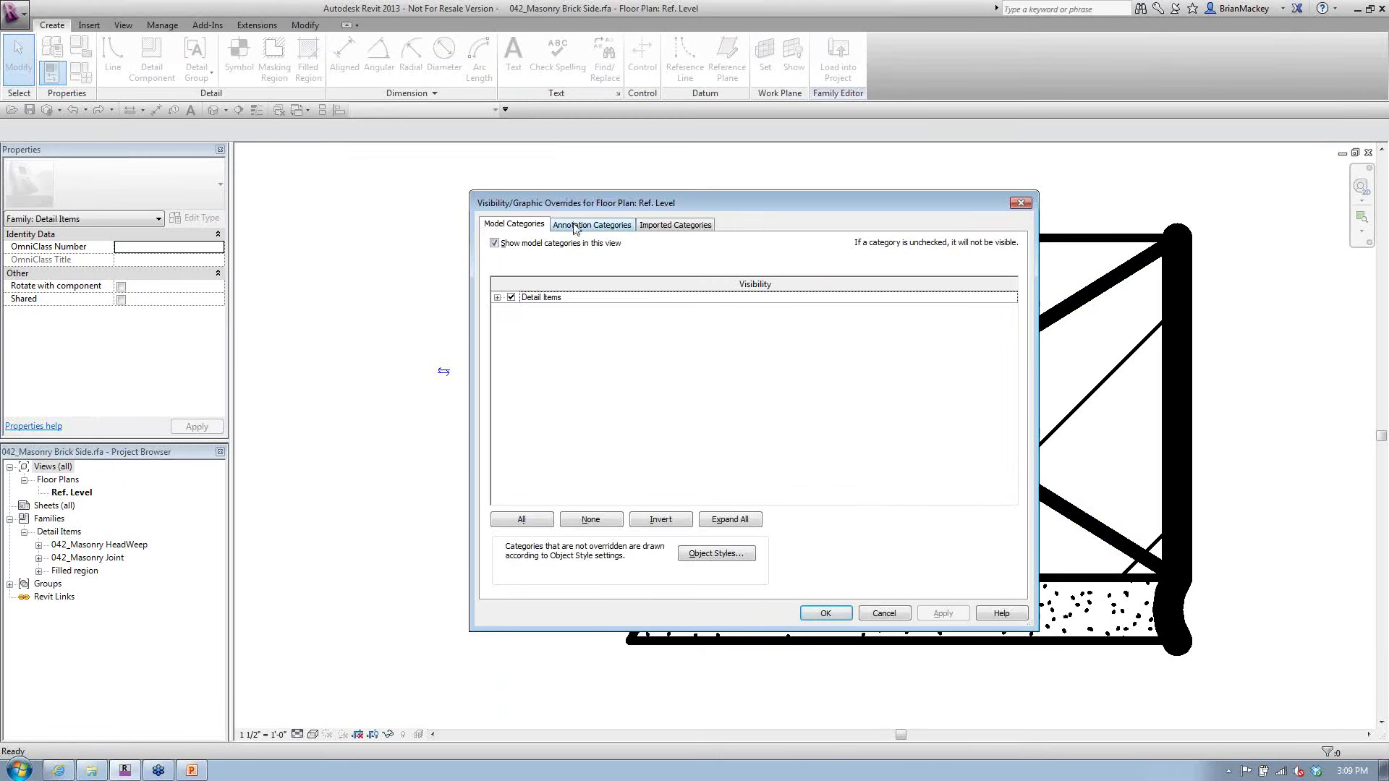
left_click(591, 224)
left_click(495, 243)
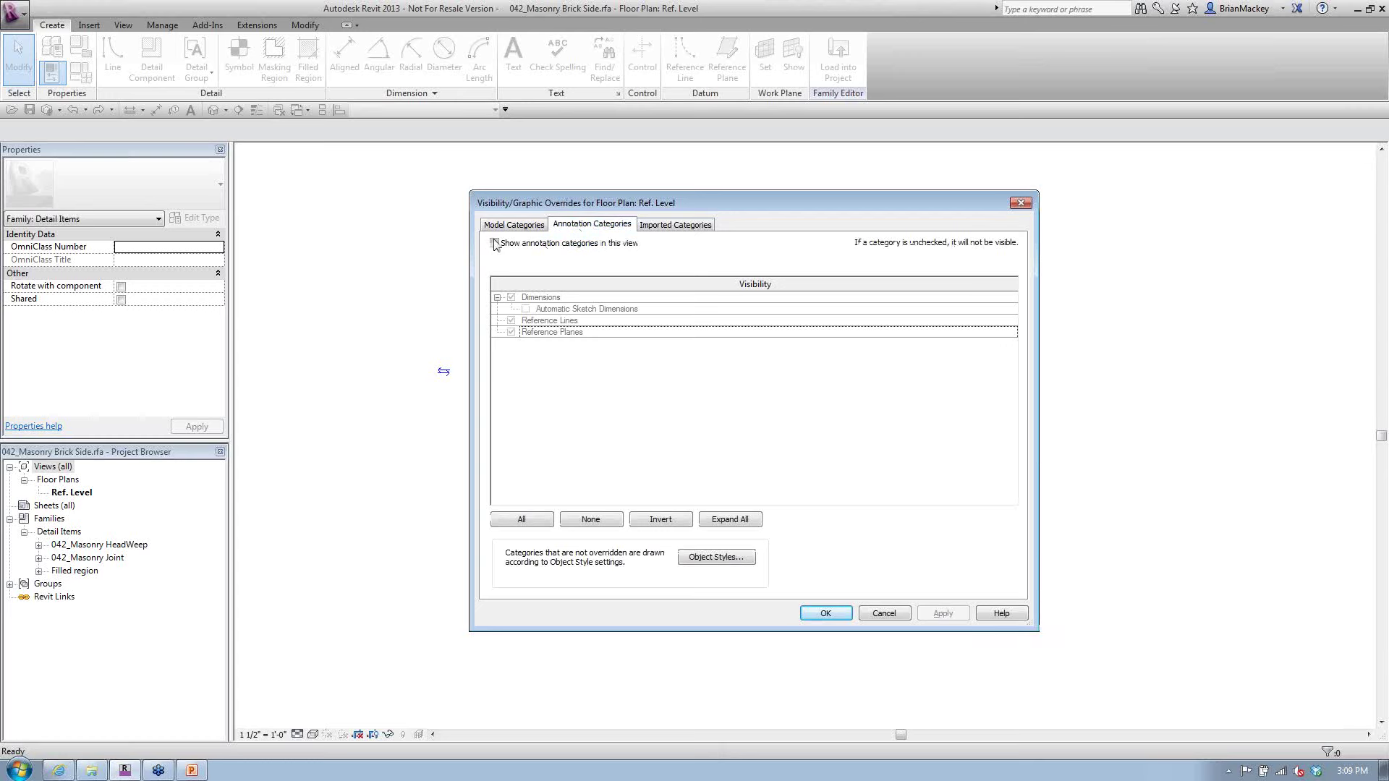
left_click(825, 612)
scroll(595, 507, "down", 8)
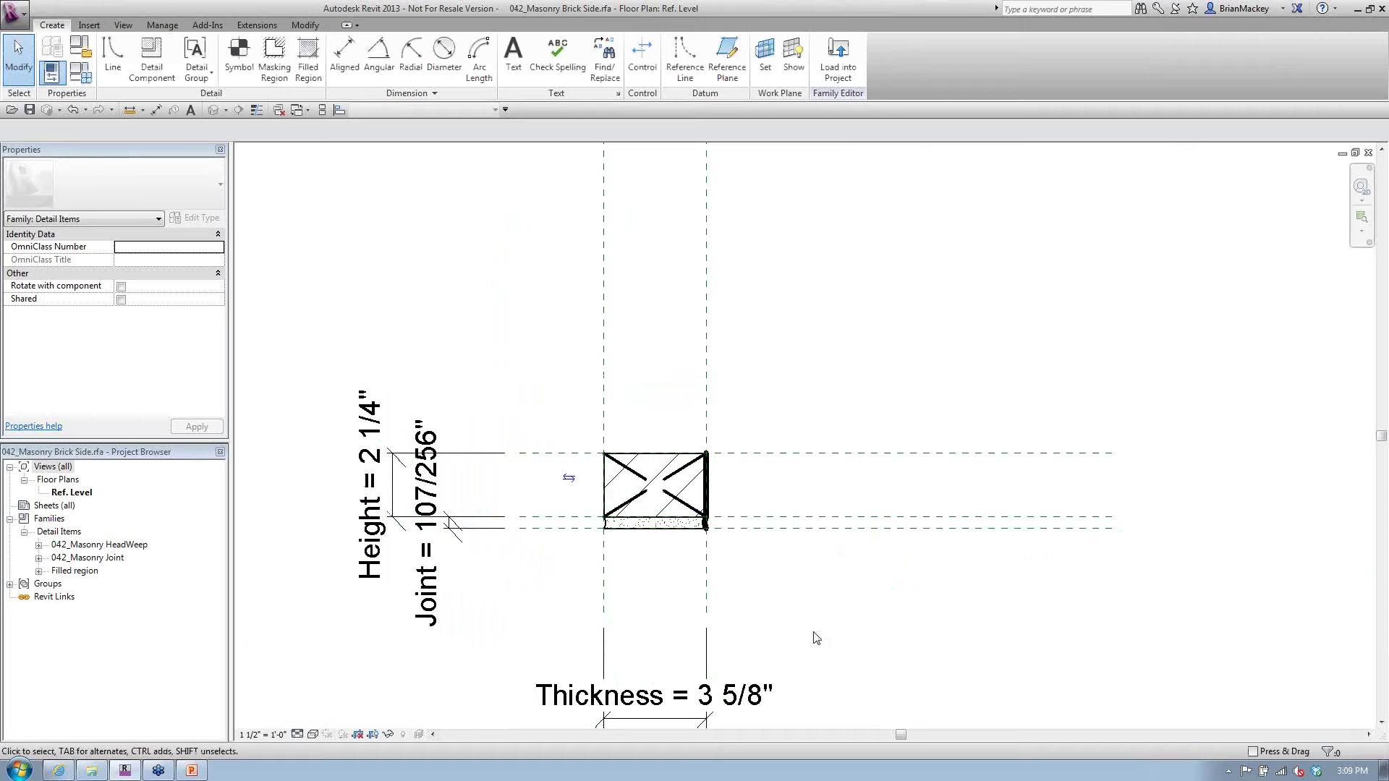
scroll(781, 587, "up", 1)
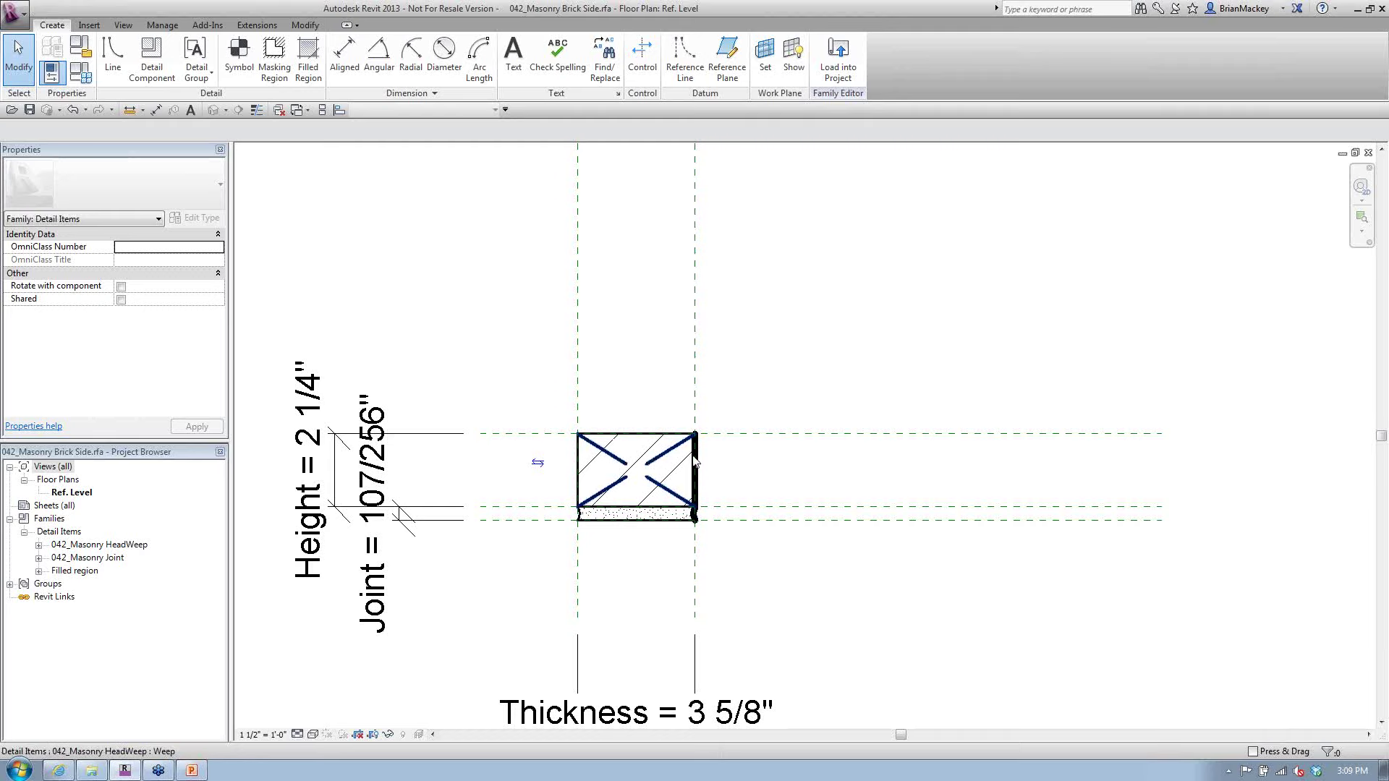
scroll(695, 461, "up", 1)
scroll(694, 460, "up", 1)
left_click(659, 433)
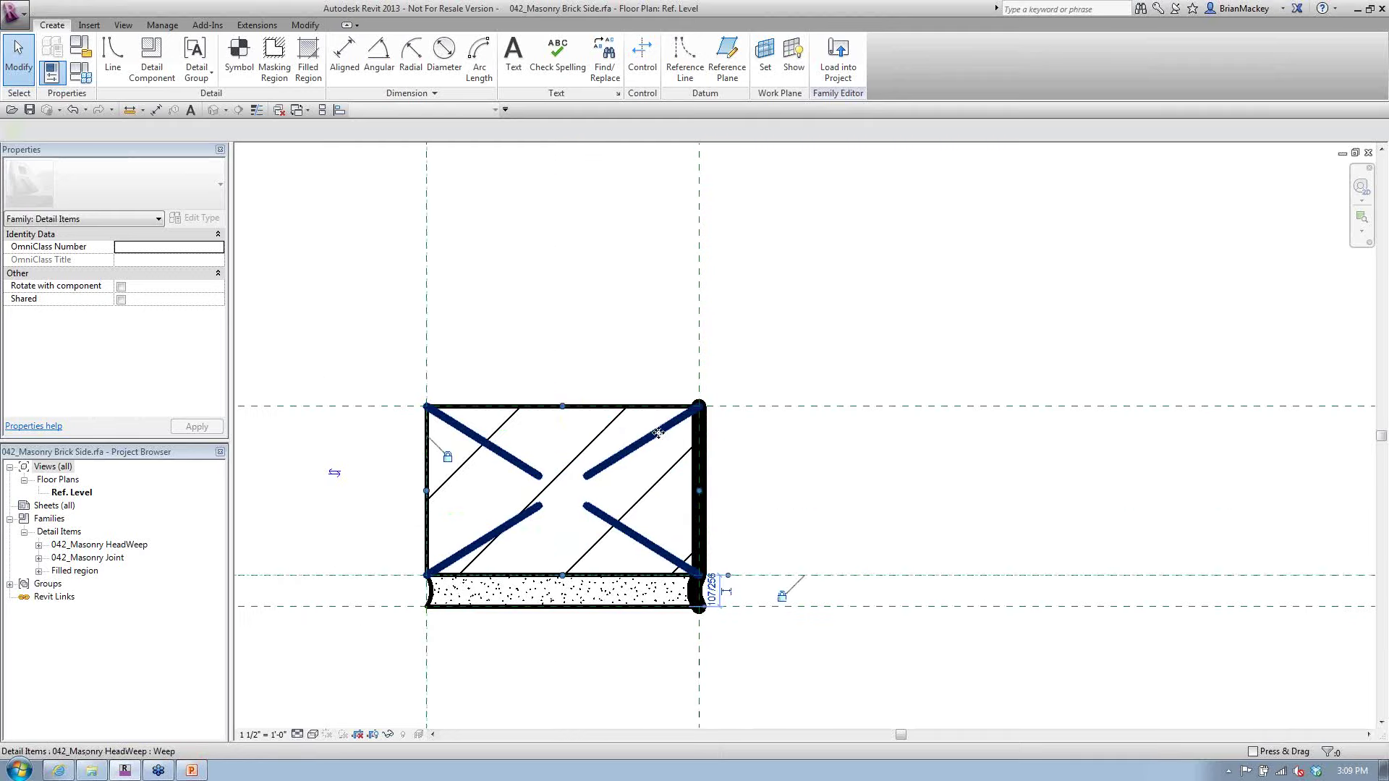
key("h")
key("h")
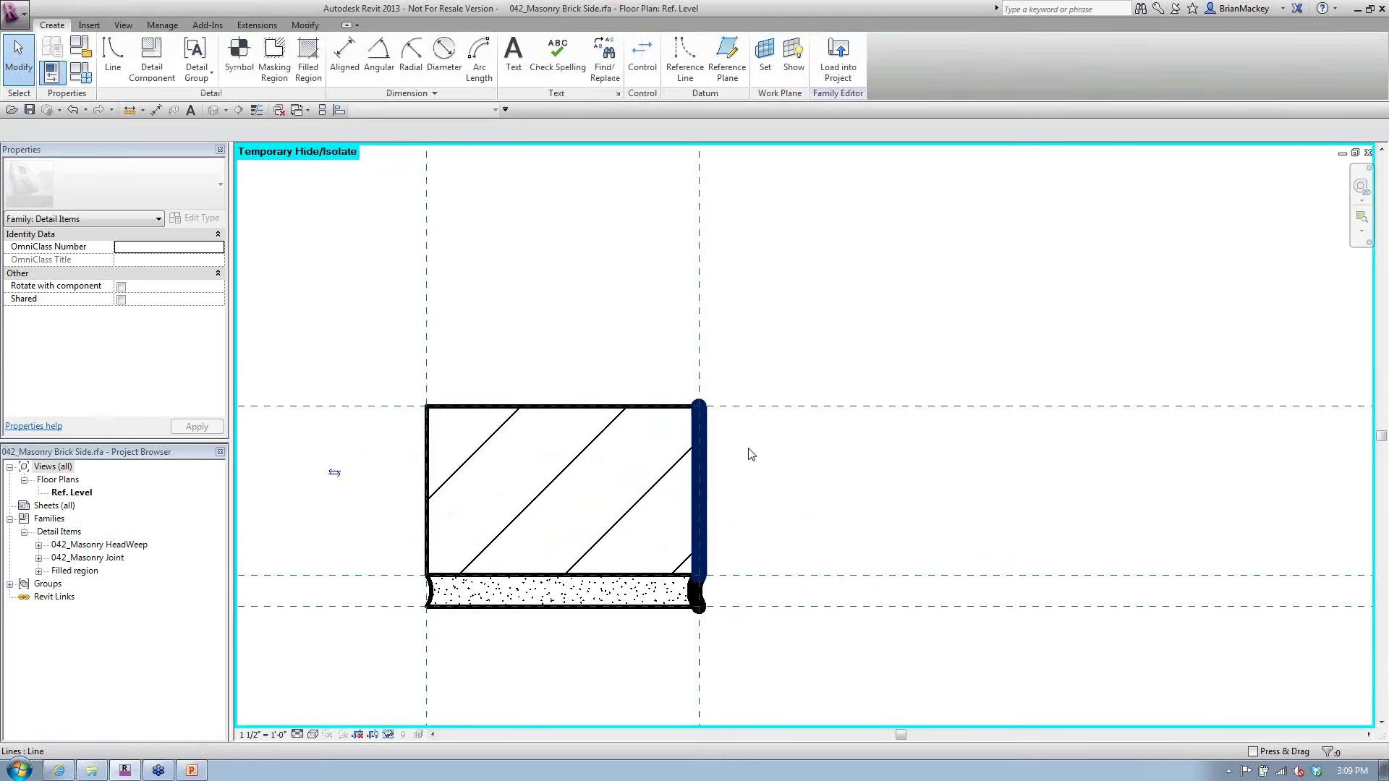
left_click(749, 453)
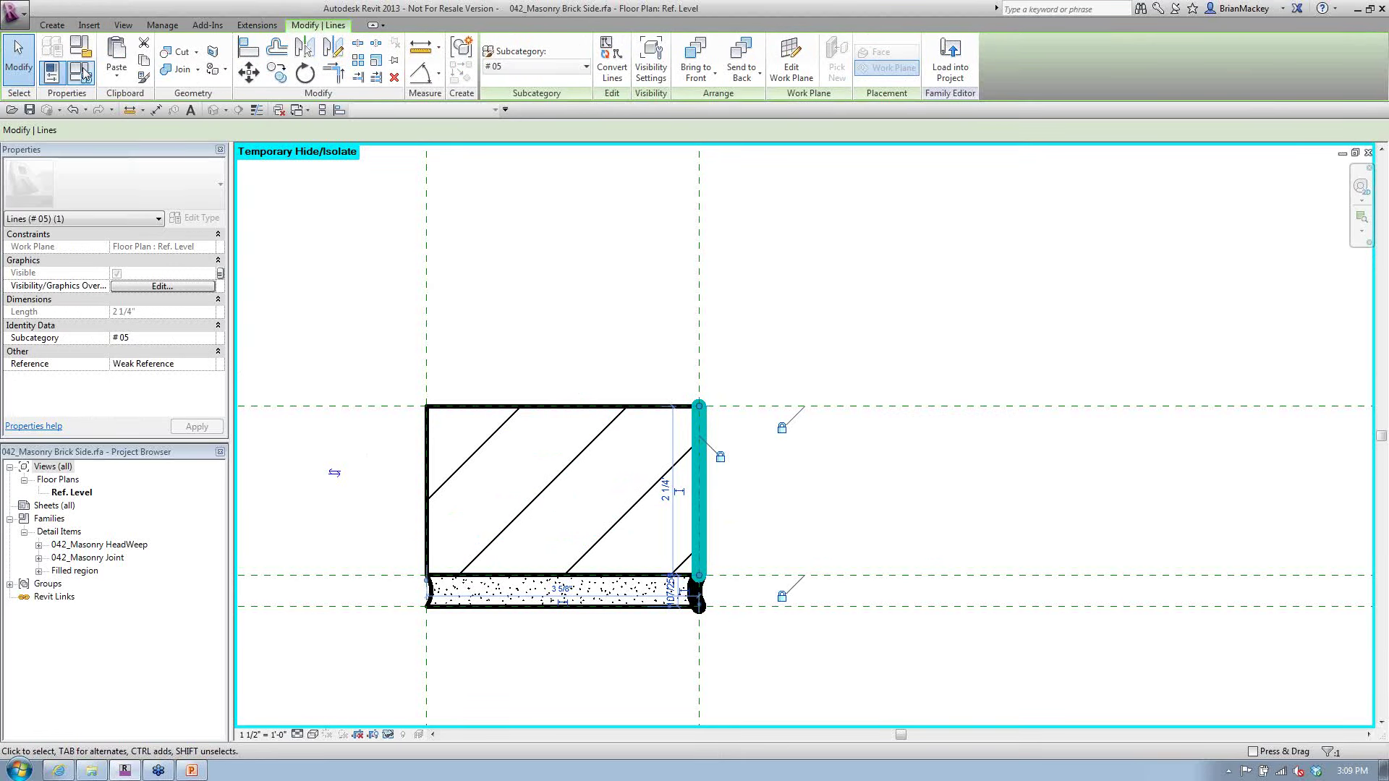
left_click(84, 73)
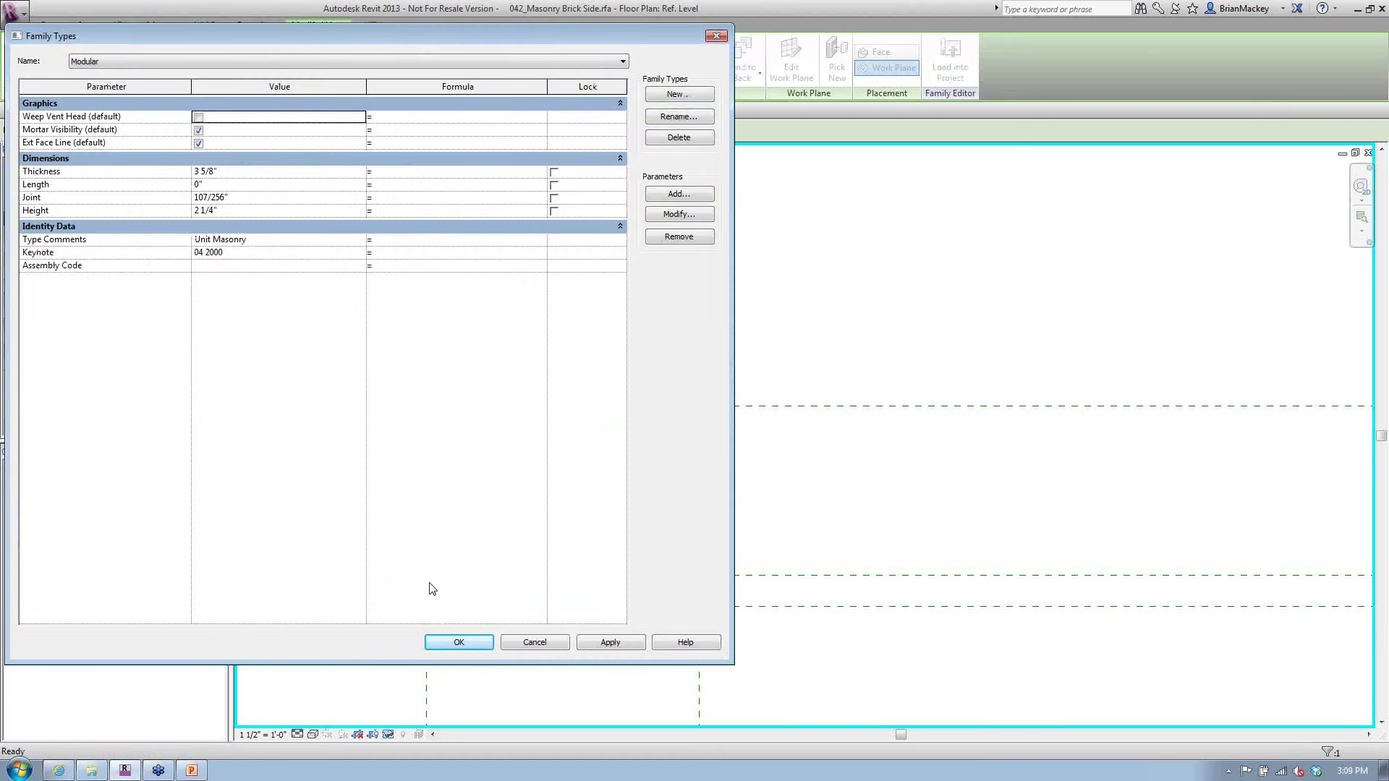
left_click(526, 644)
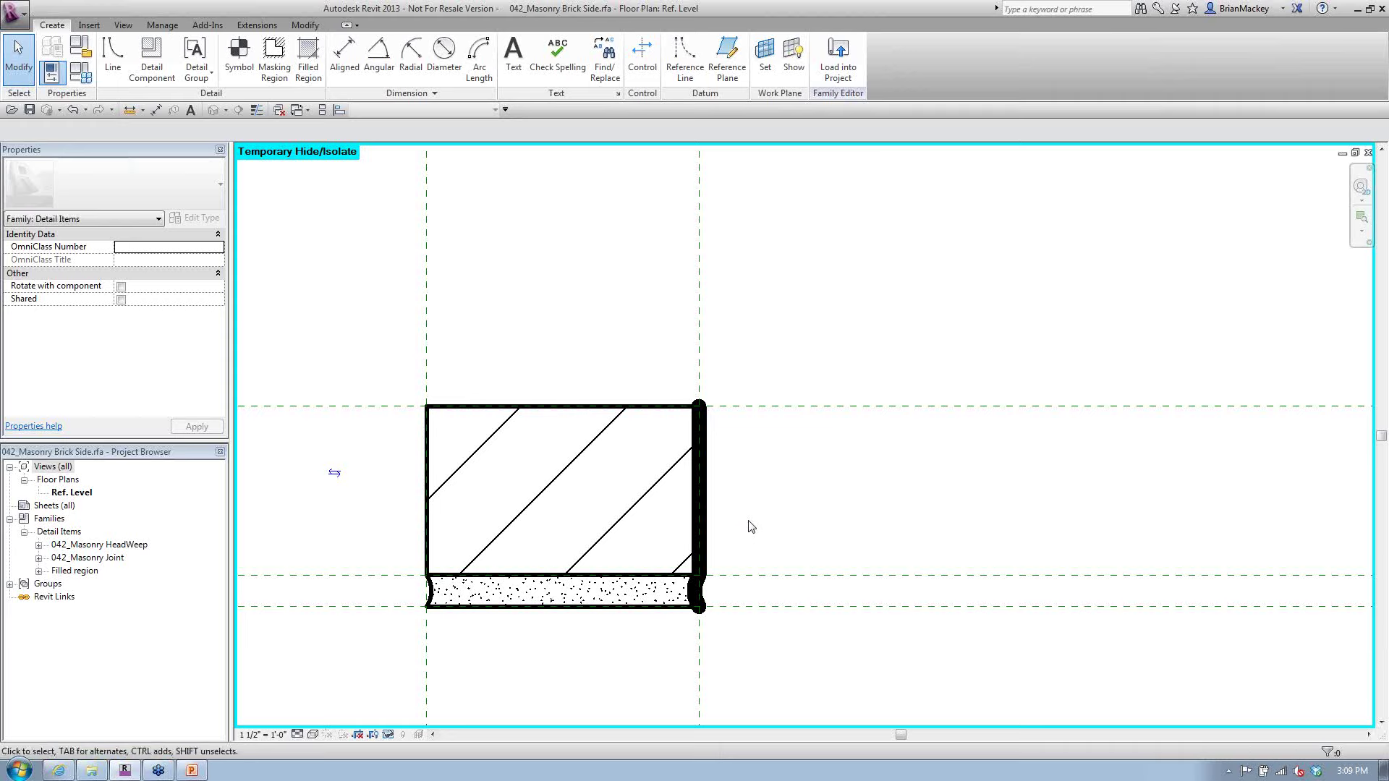
key("h")
key("r")
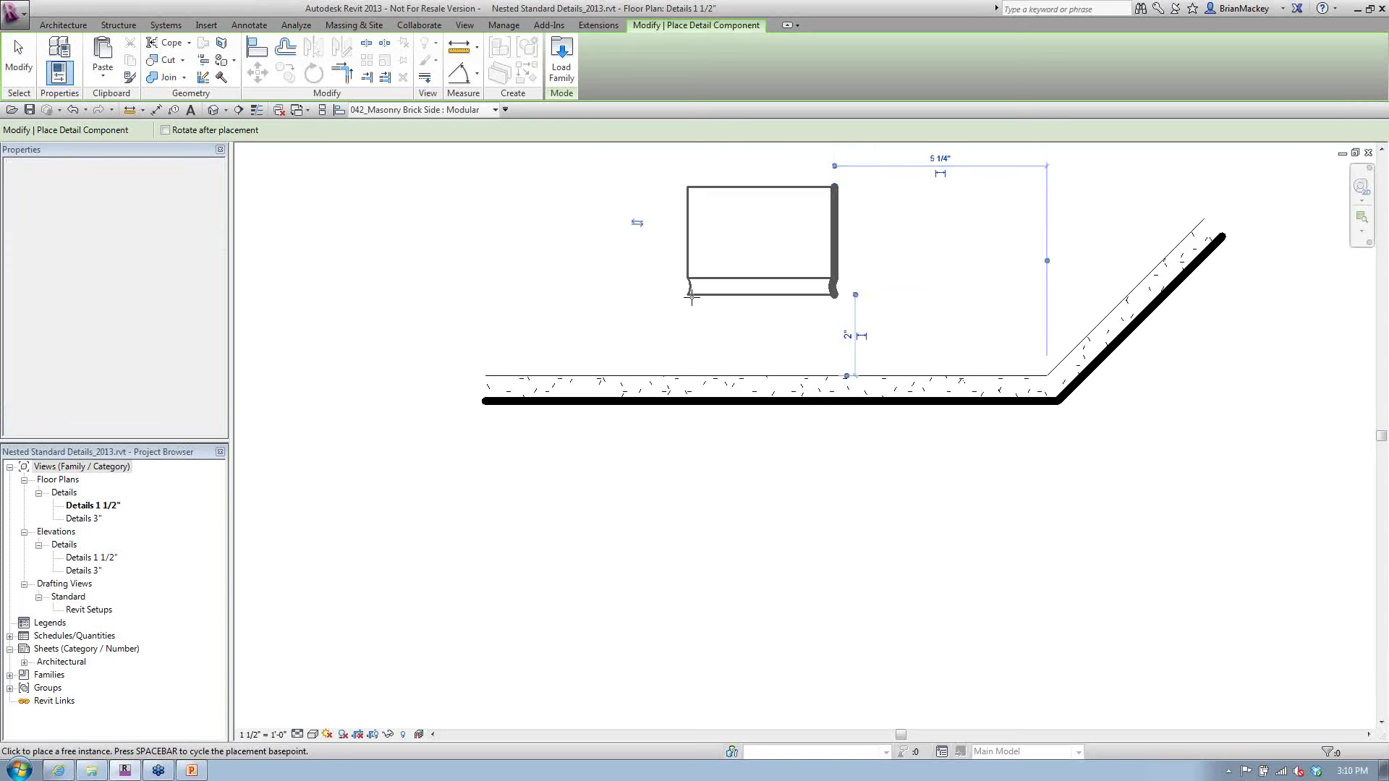
Stop placing Modular brick components with the right-click Cancel
right_click(639, 289)
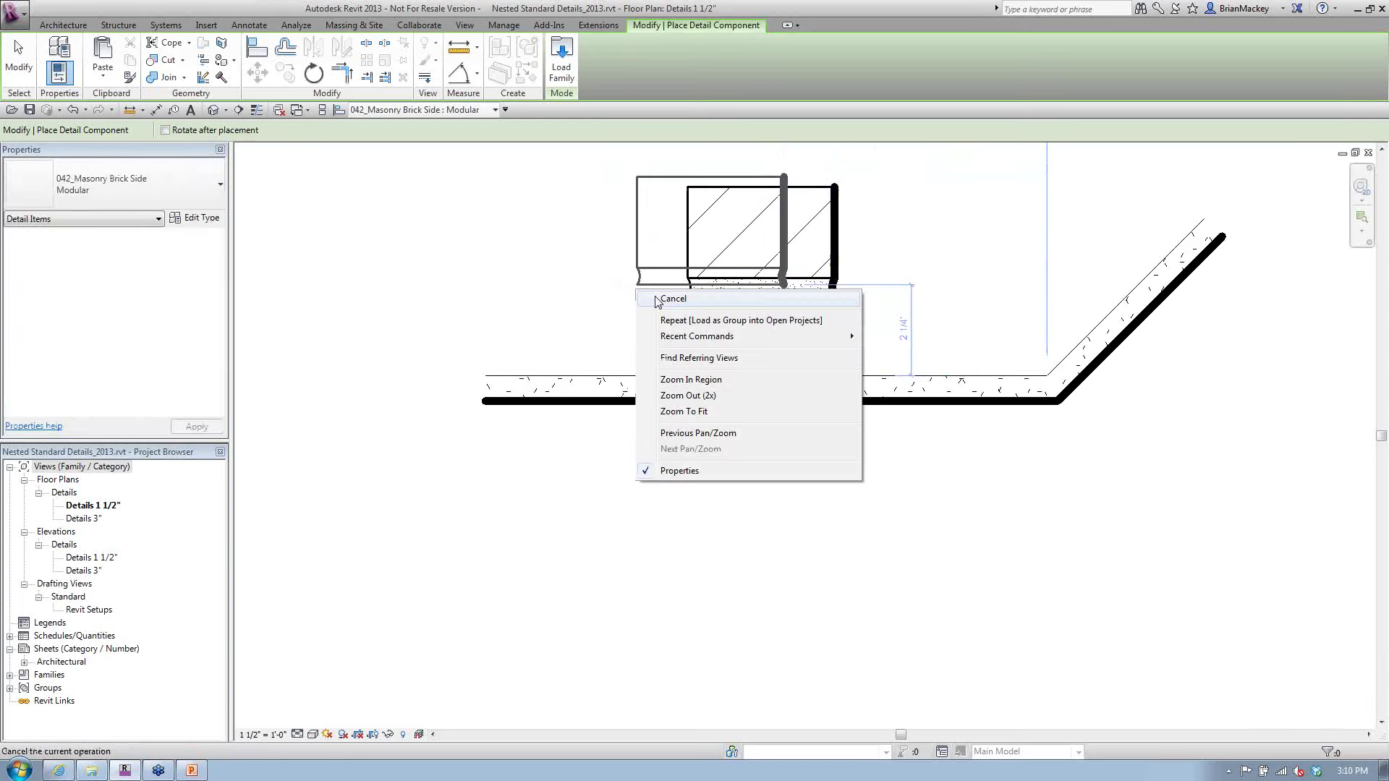
left_click(673, 299)
middle_click_drag(723, 323, 732, 378)
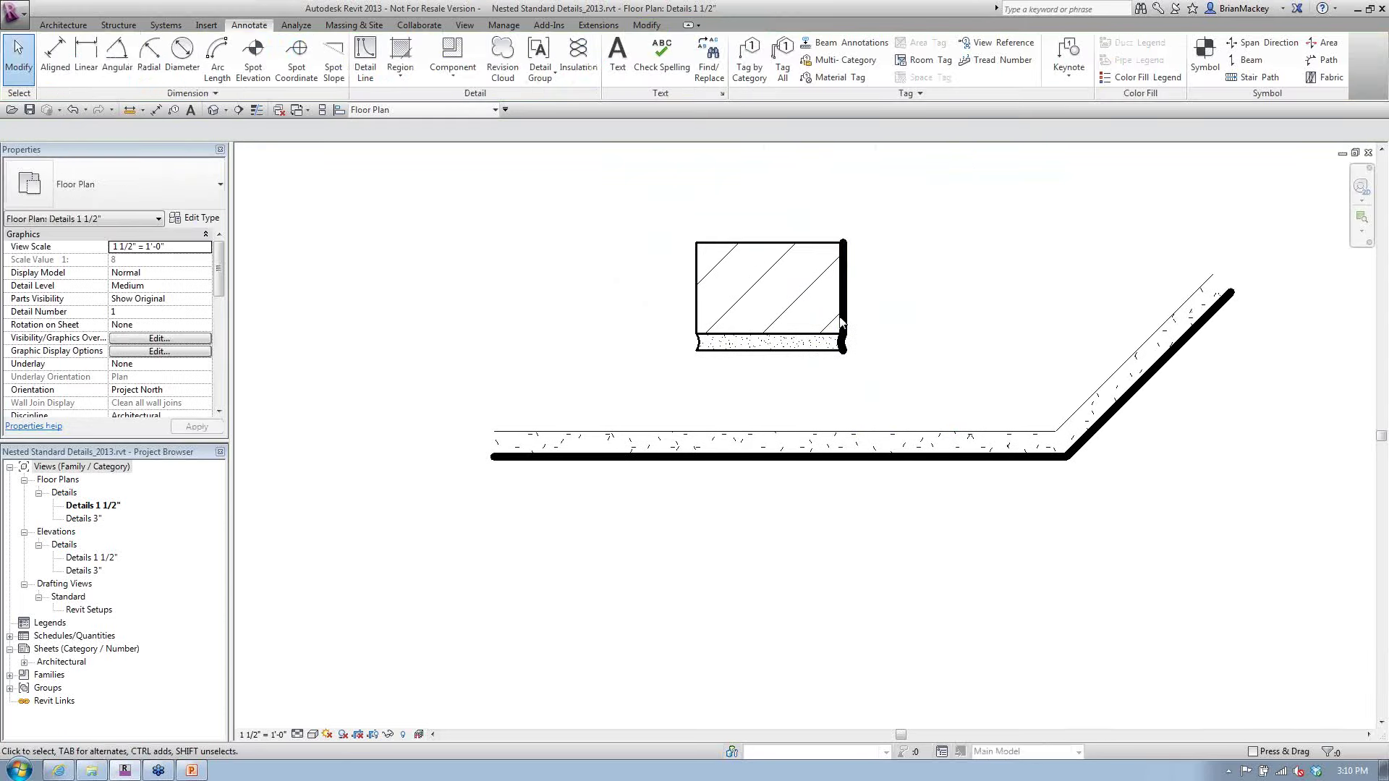
left_click(800, 313)
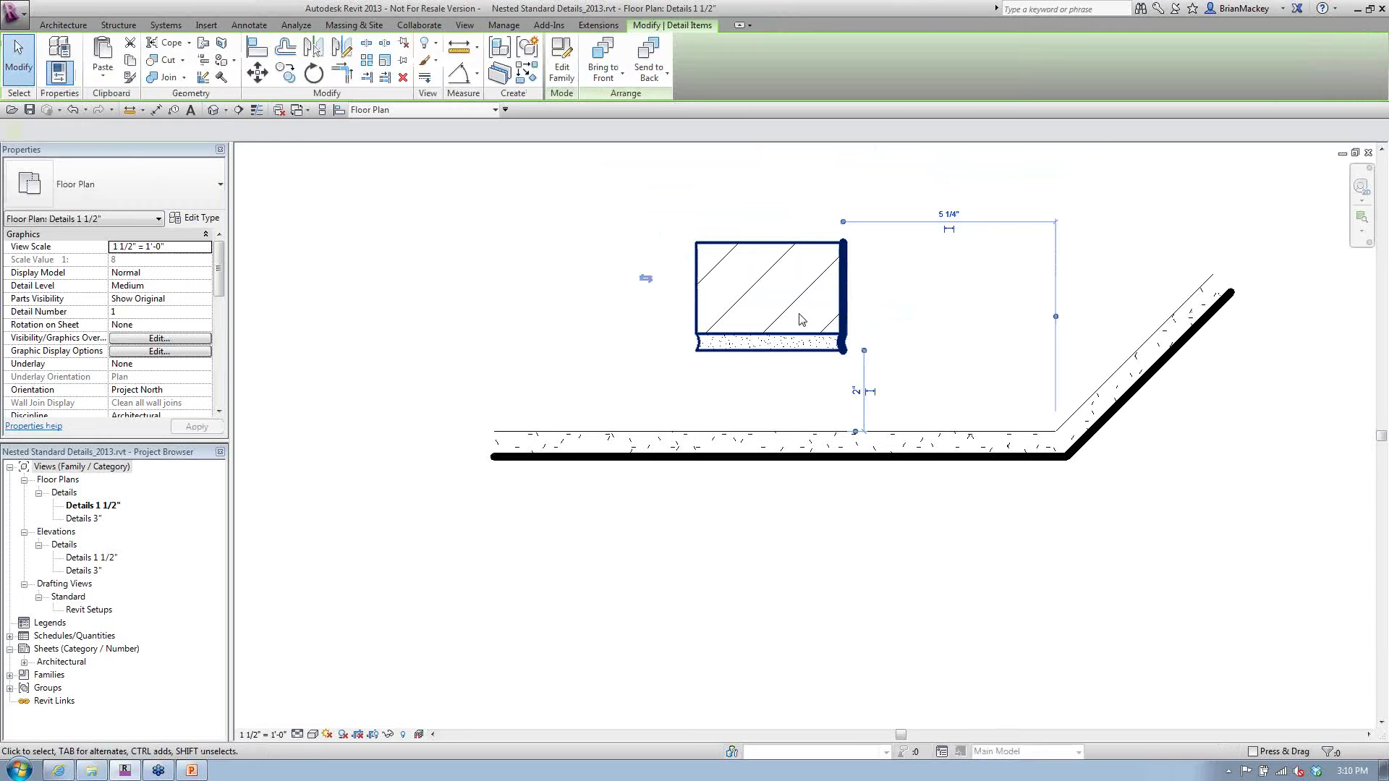
left_click(340, 304)
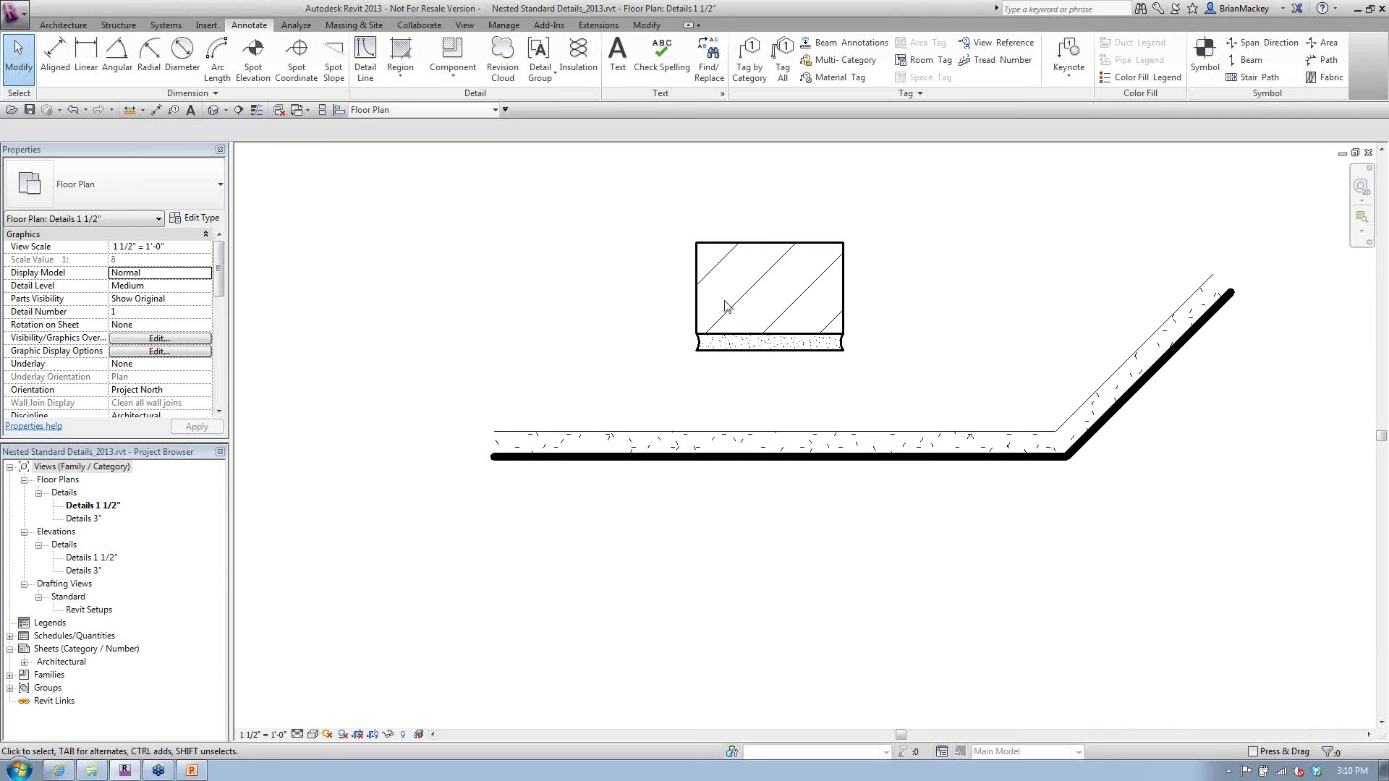
left_click(696, 301)
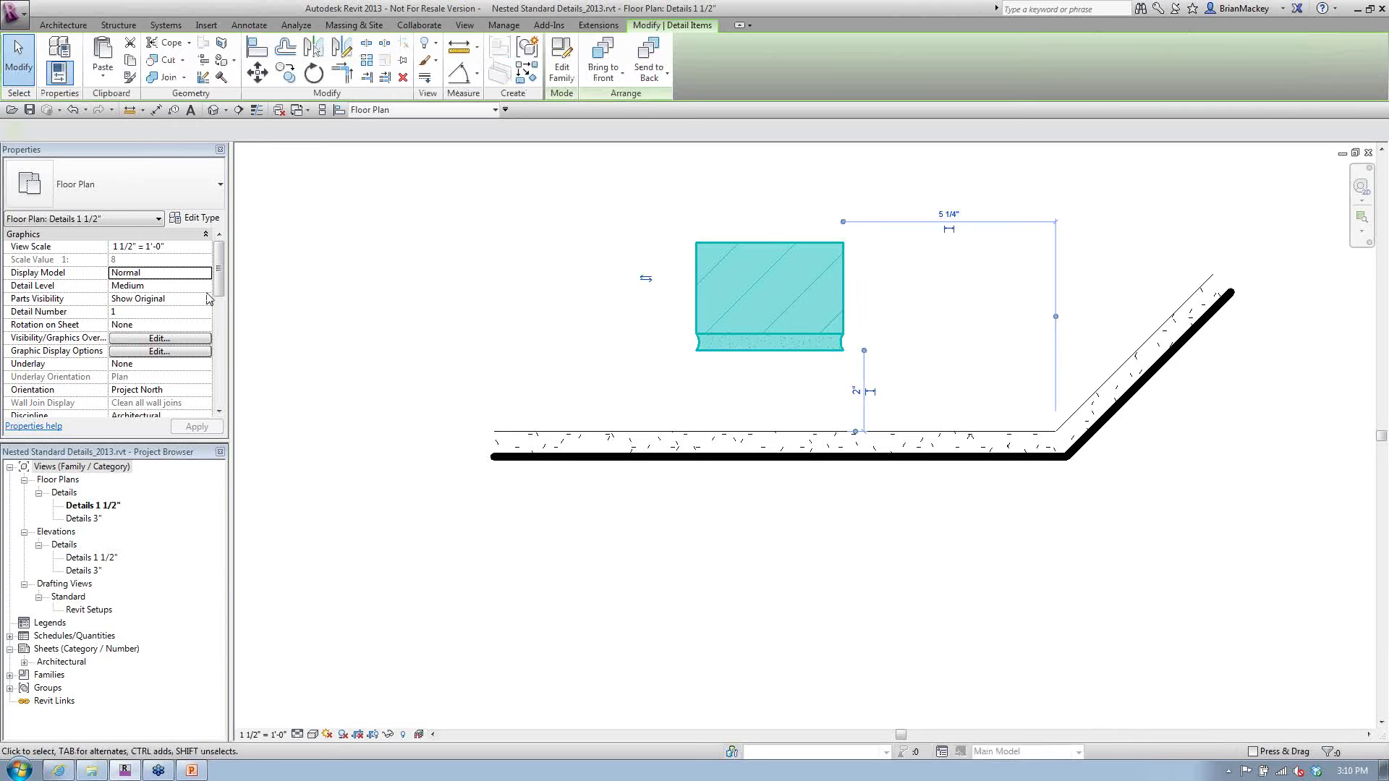
left_click(440, 309)
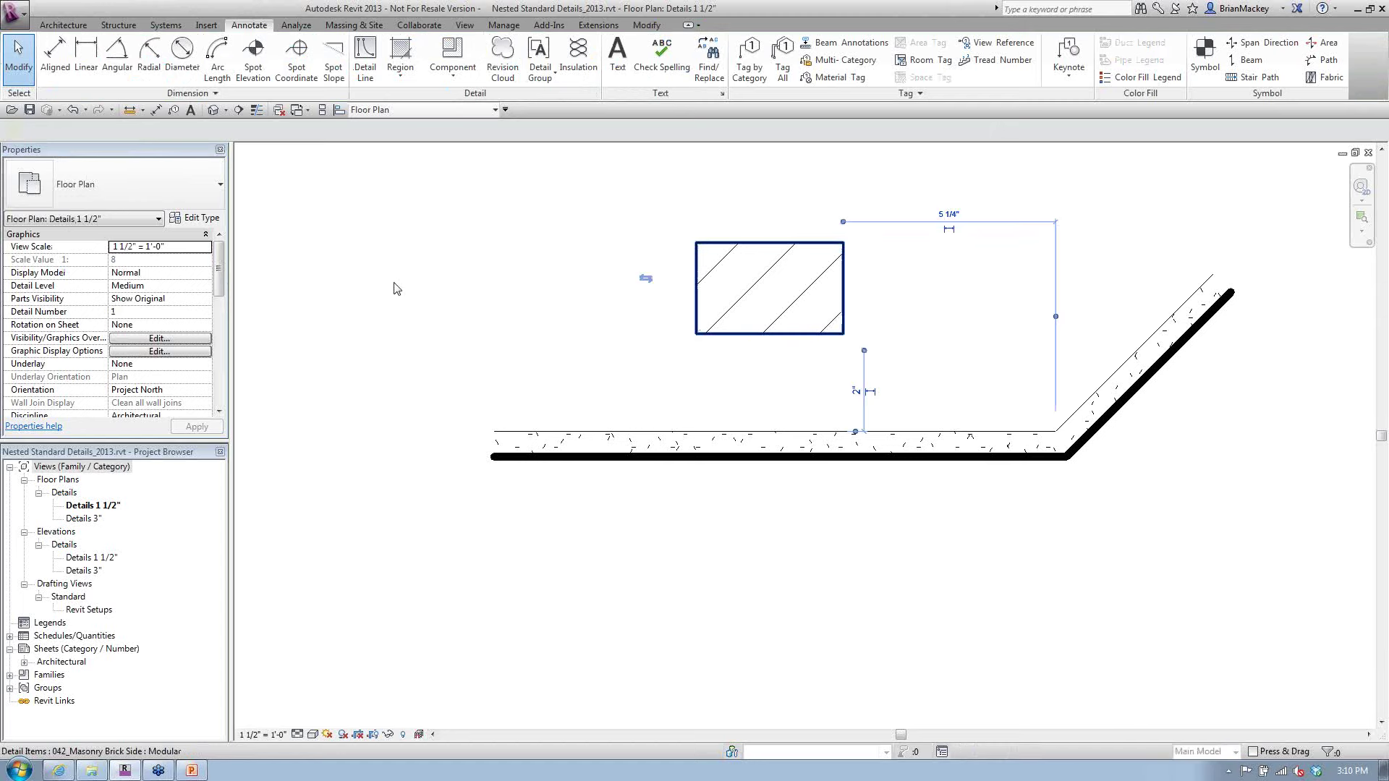
left_click(431, 295)
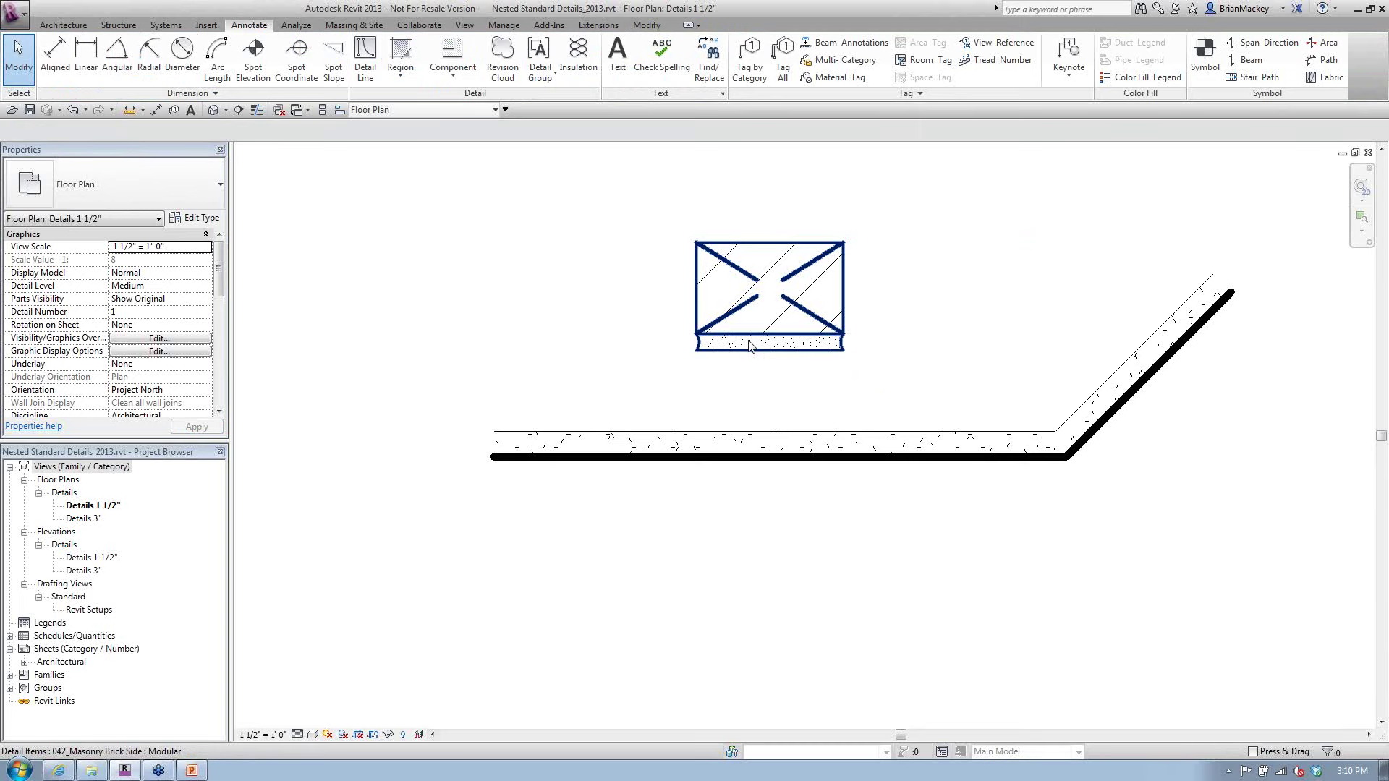
scroll(724, 359, "down", 2)
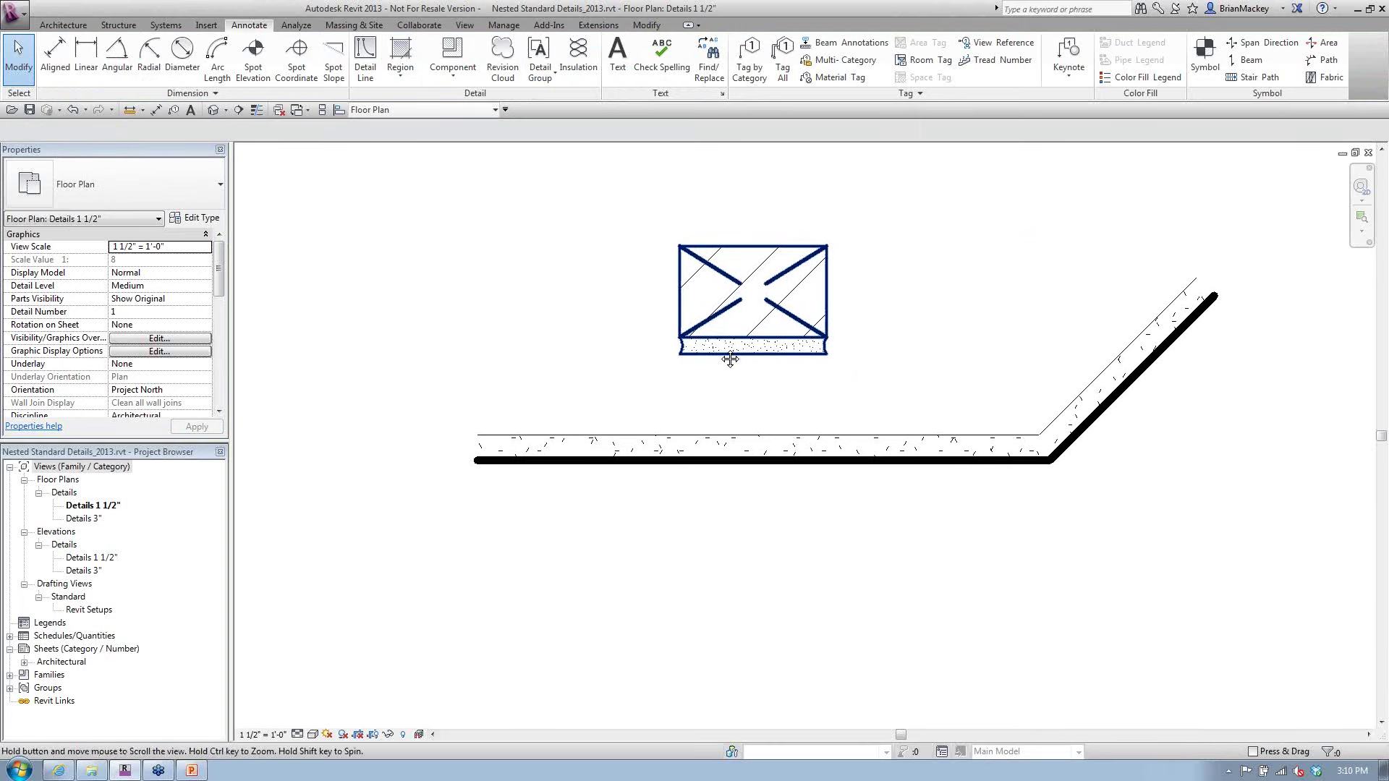
Tag the brick 'Unit Masonry' and the weep vent 'Weep Vent', stacking the tags
left_click(750, 75)
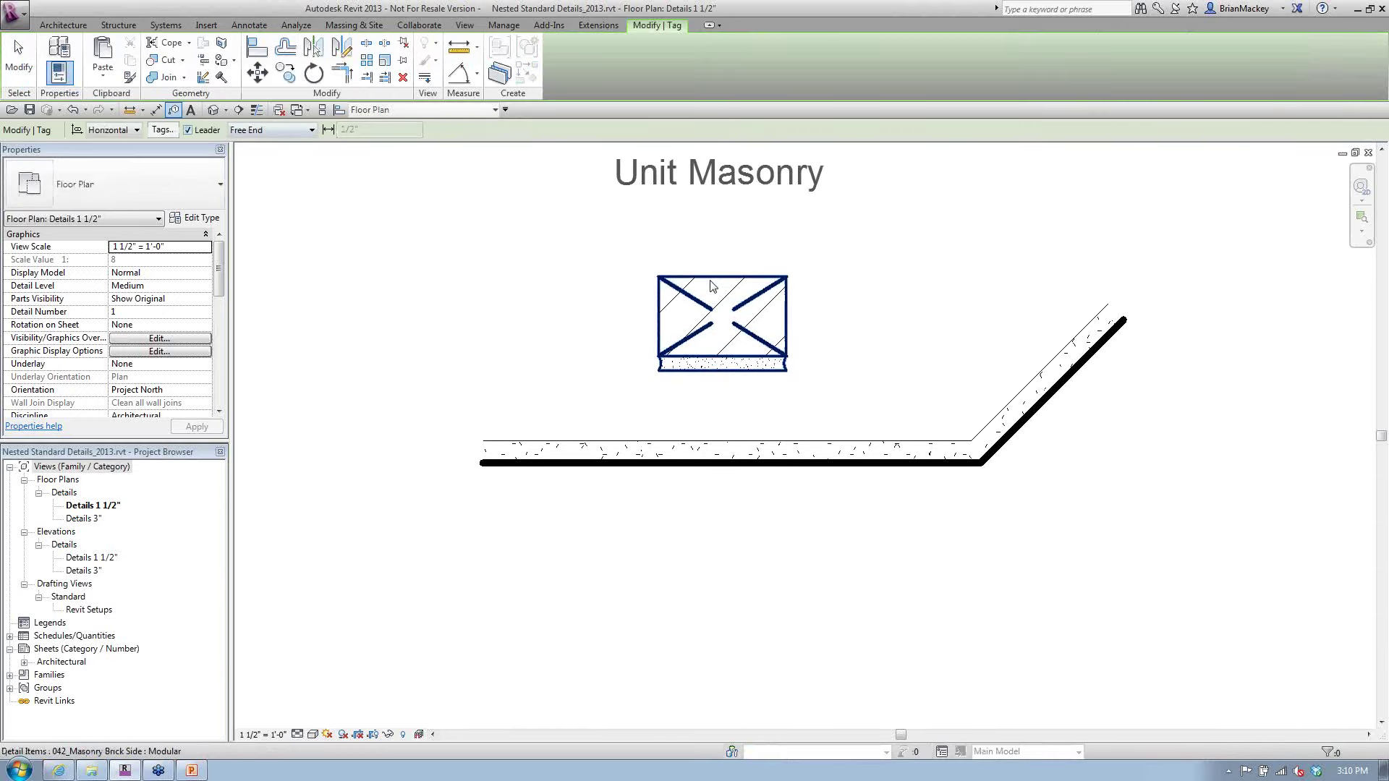
left_click(738, 282)
middle_click_drag(739, 283, 666, 325)
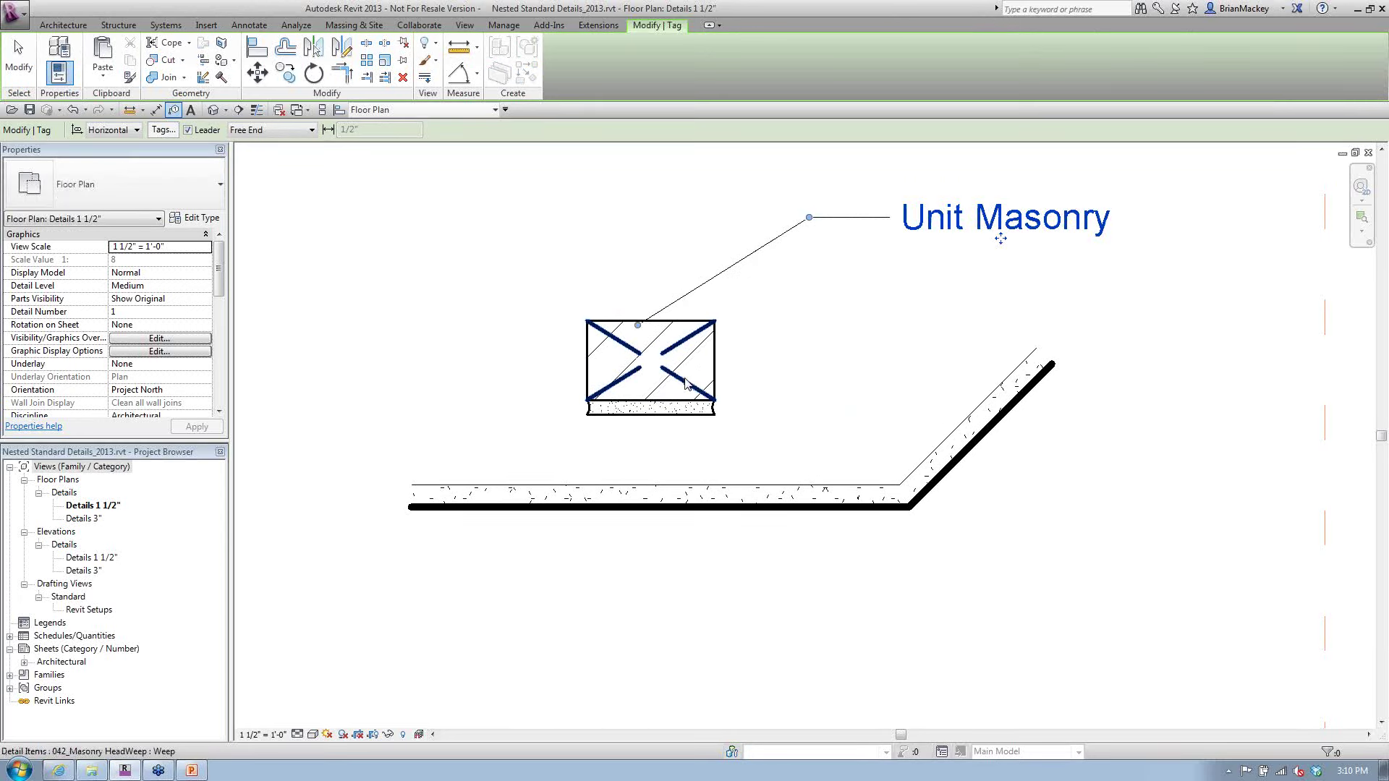
left_click(912, 307)
left_click(890, 303)
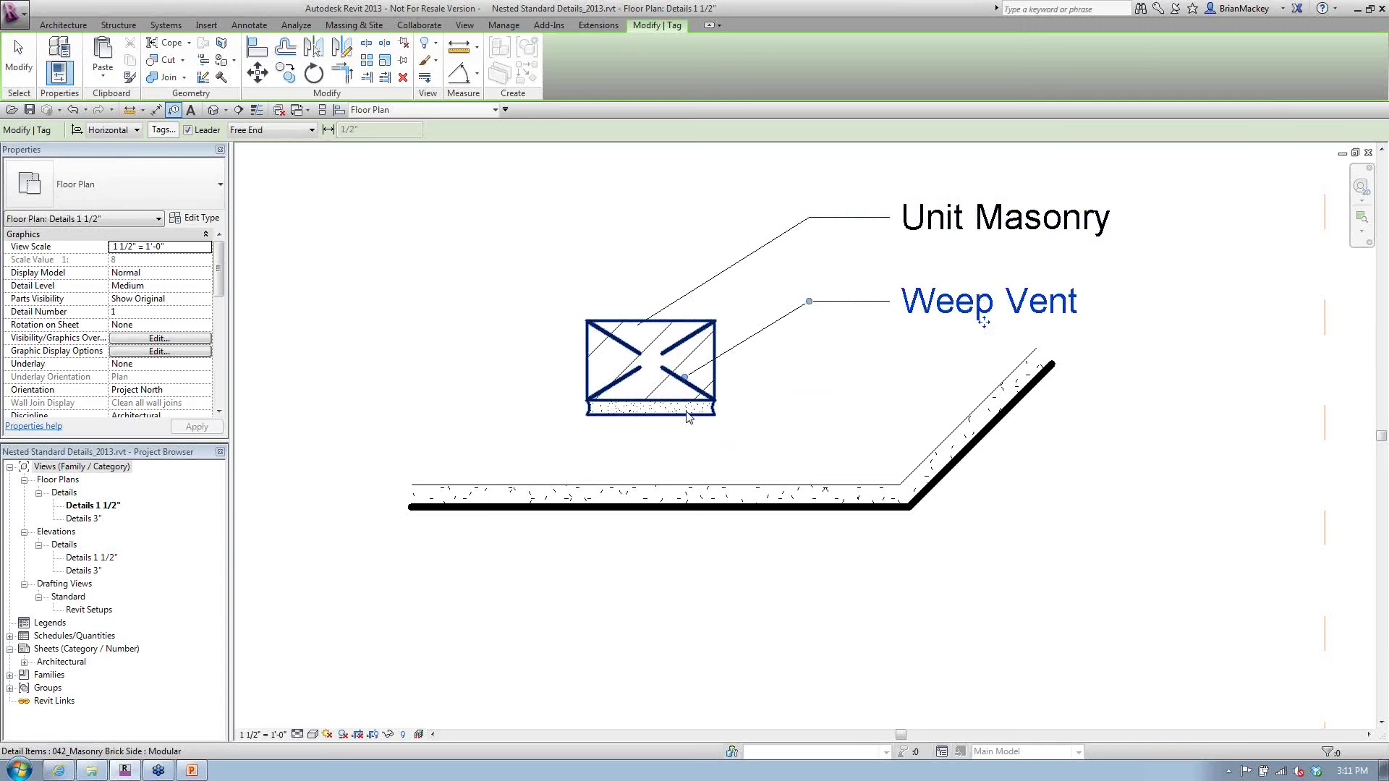
right_click(646, 253)
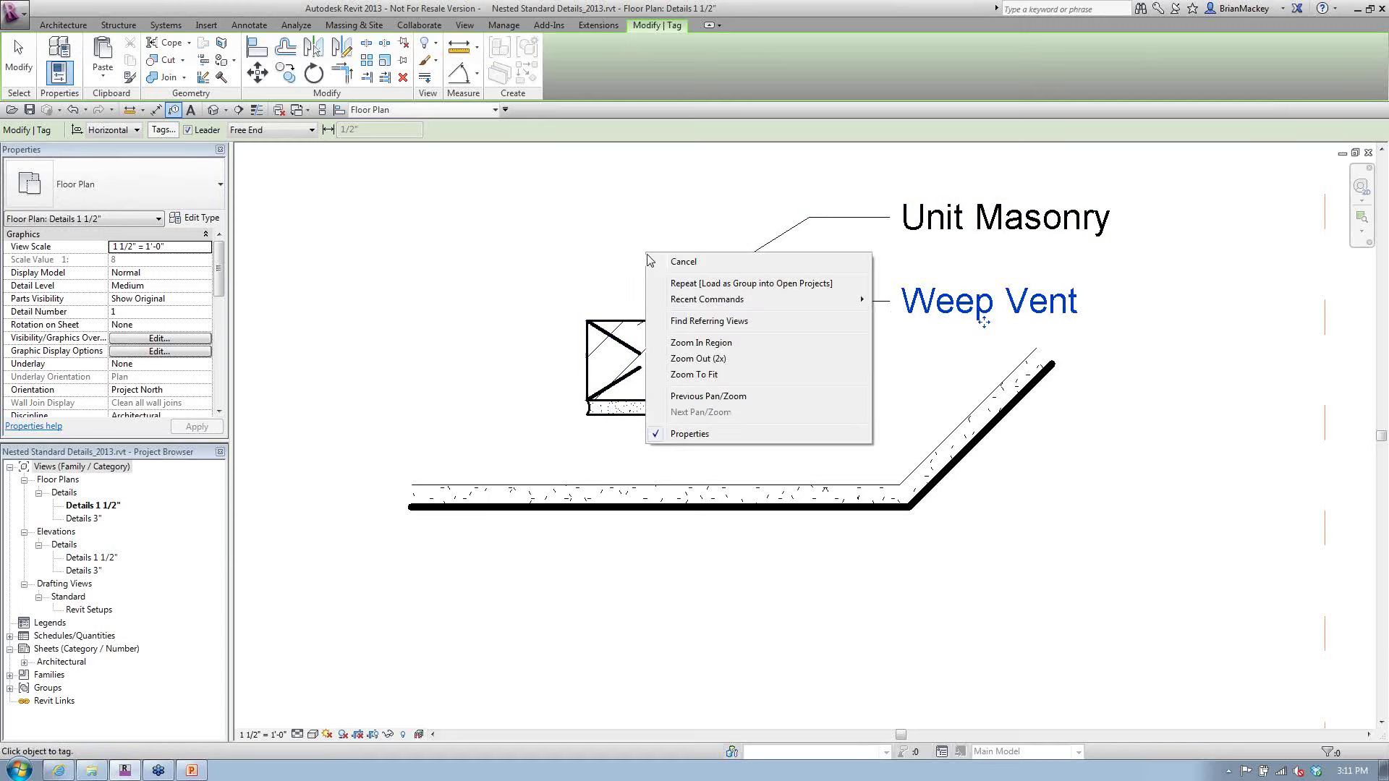
left_click(672, 270)
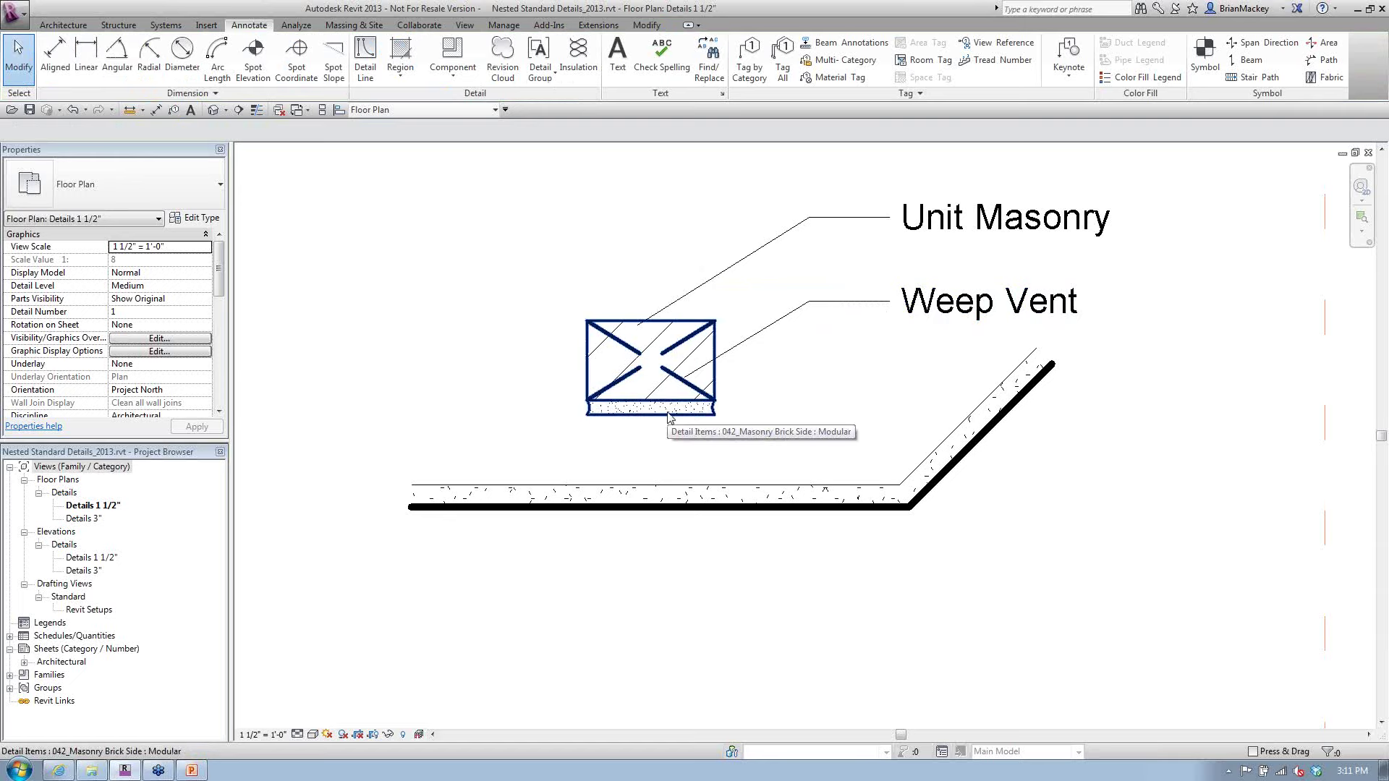
Switch to the Brick Side family document and select its nested HeadWeep weep vent
key("ctrl+Tab")
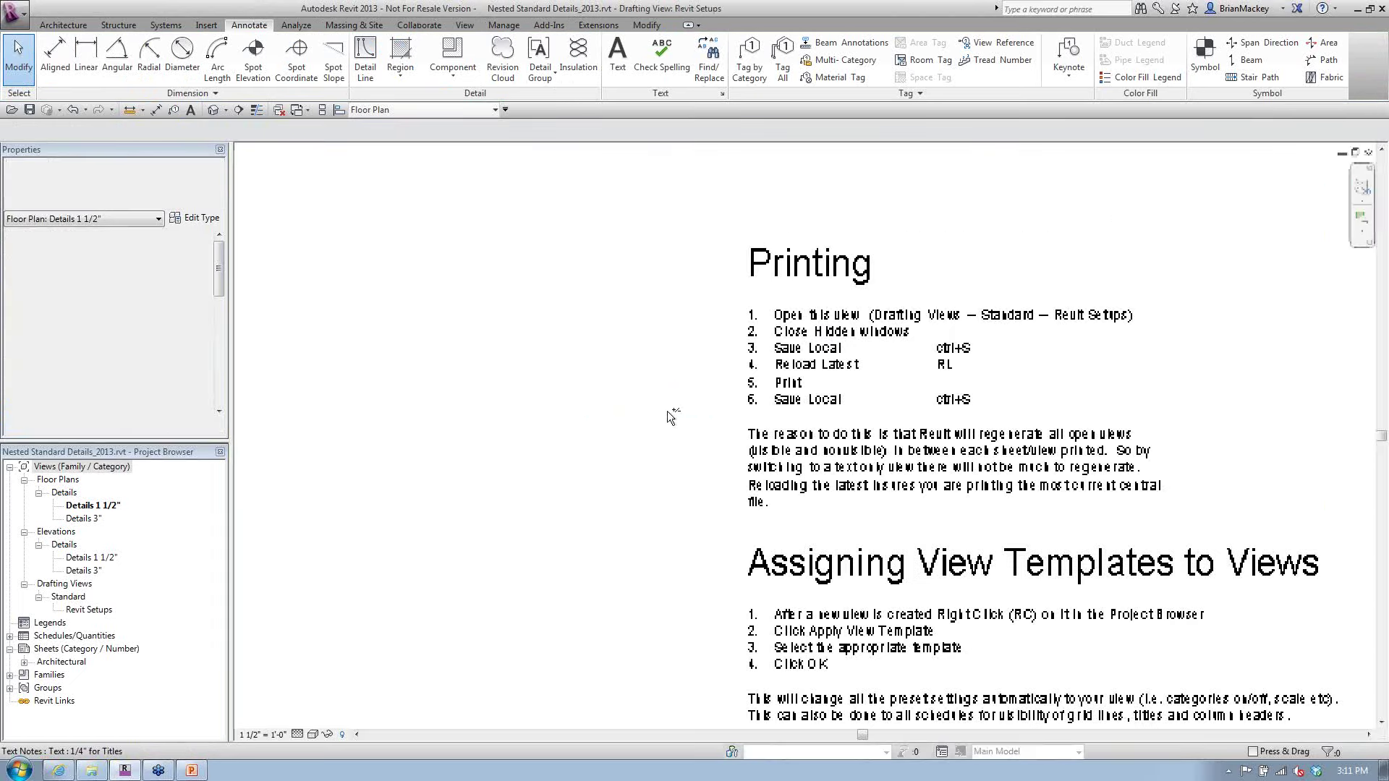
key("ctrl+Tab")
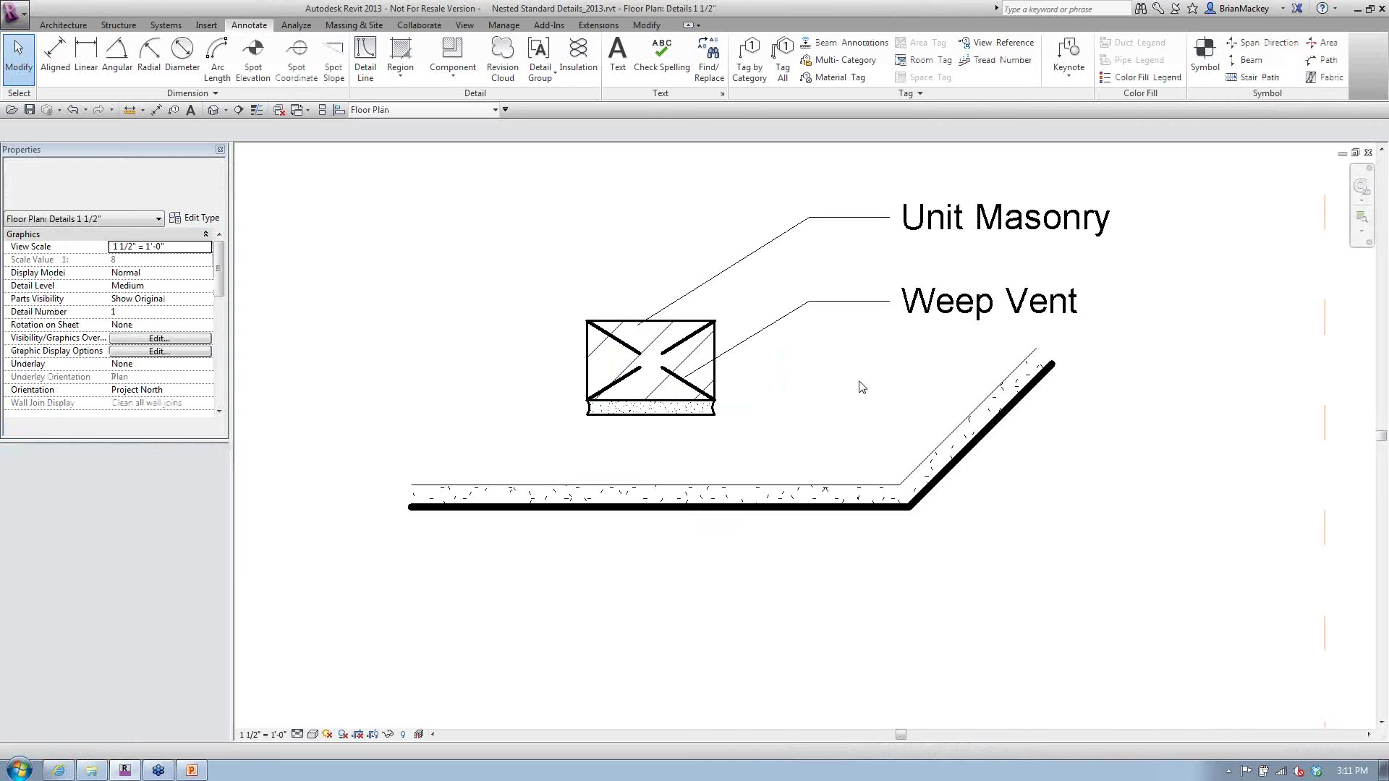
key("ctrl+Tab")
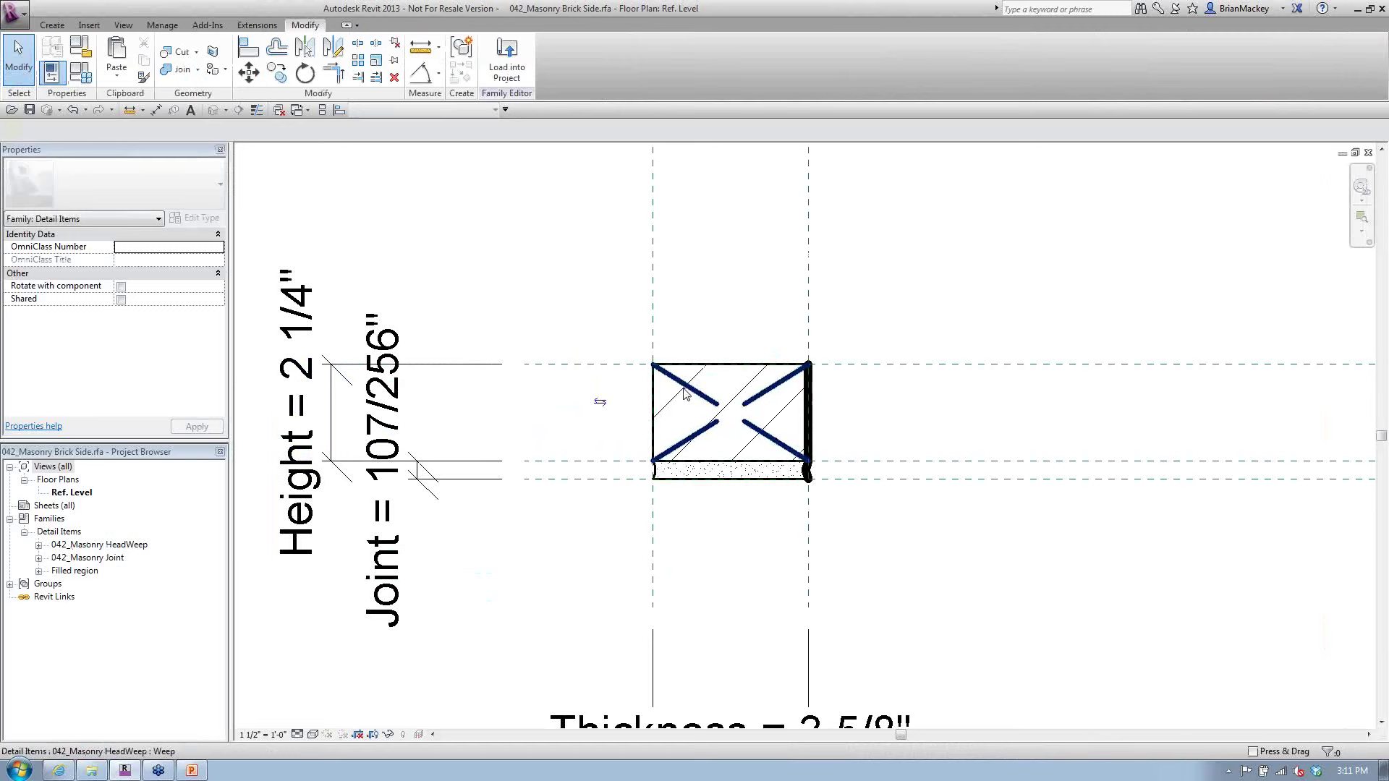
left_click(857, 487)
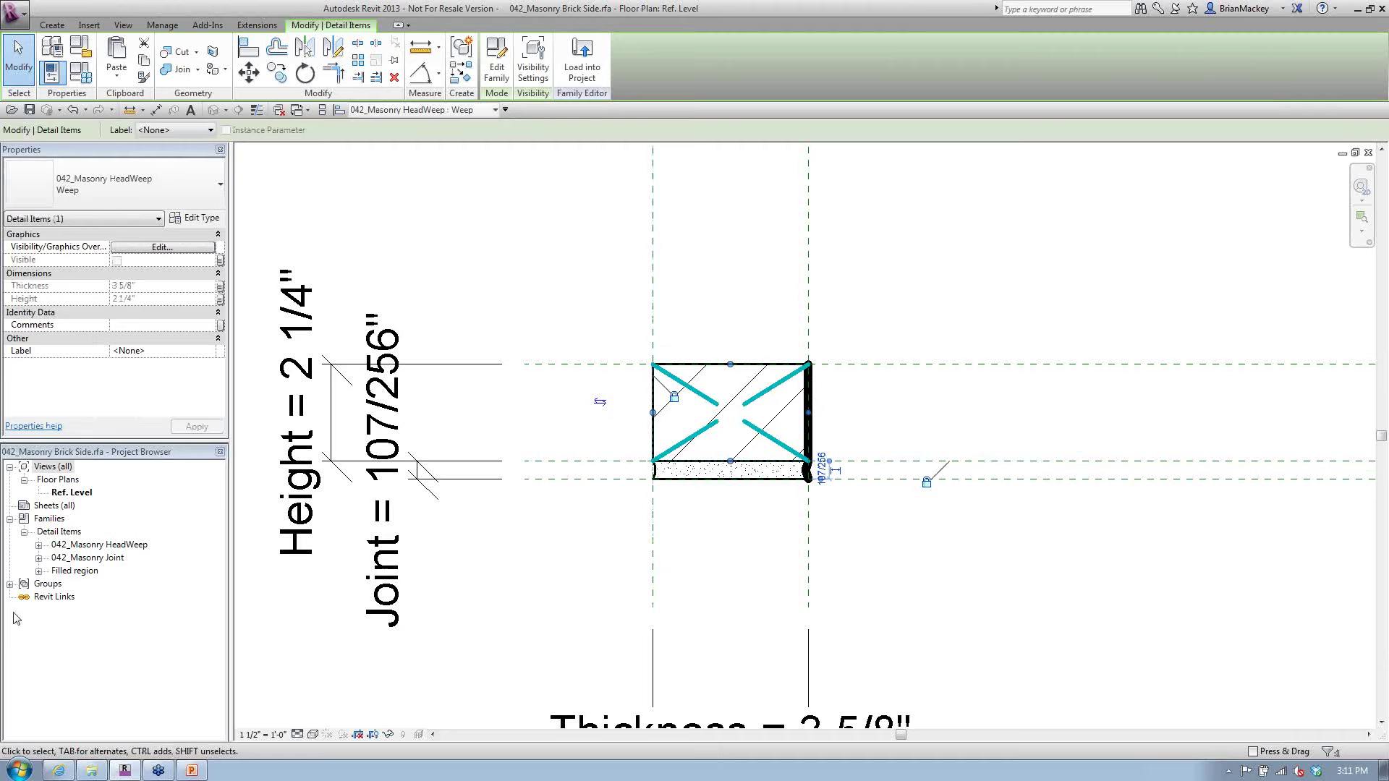
Expand HeadWeep and Masonry Joint in the Project Browser, then pick 042_Masonry HeadWeep.rfa in Explorer
left_click(39, 545)
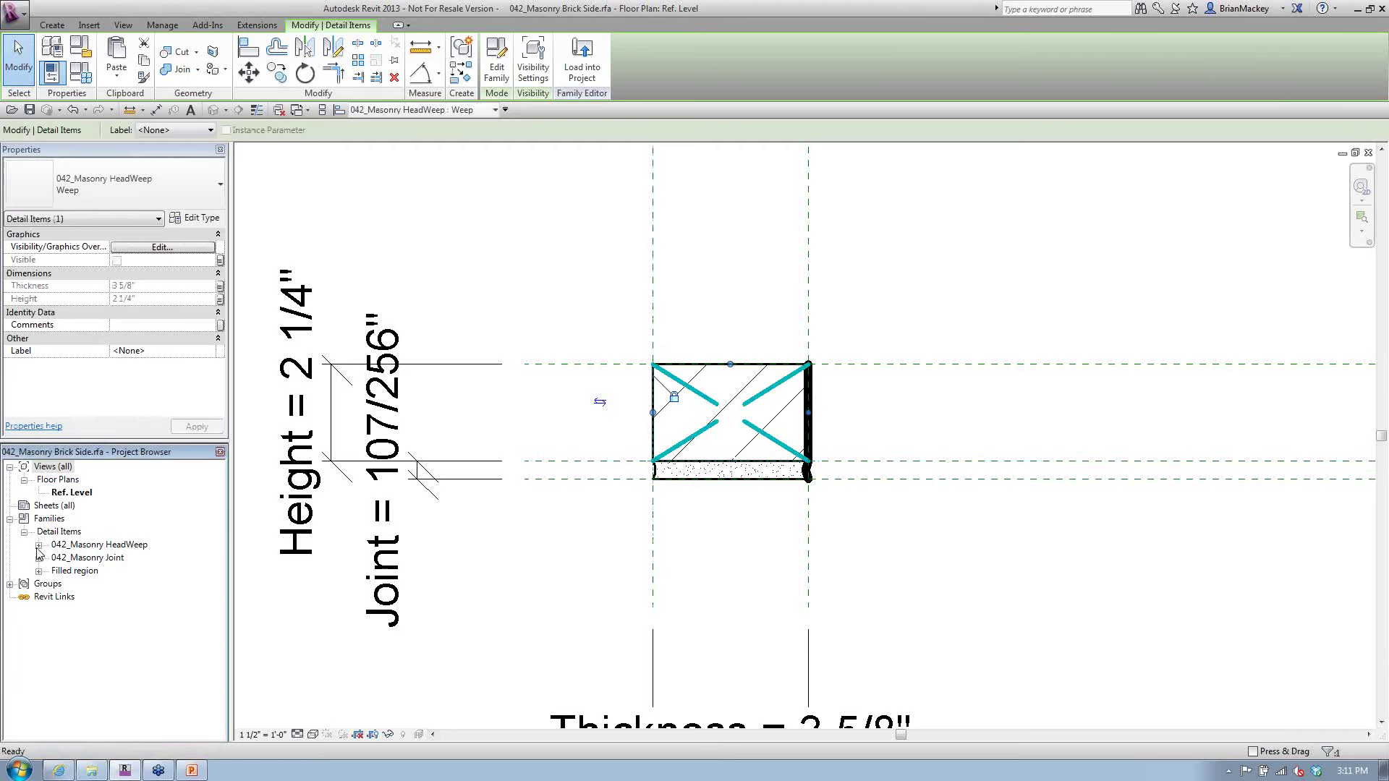
left_click(38, 571)
left_click(85, 571)
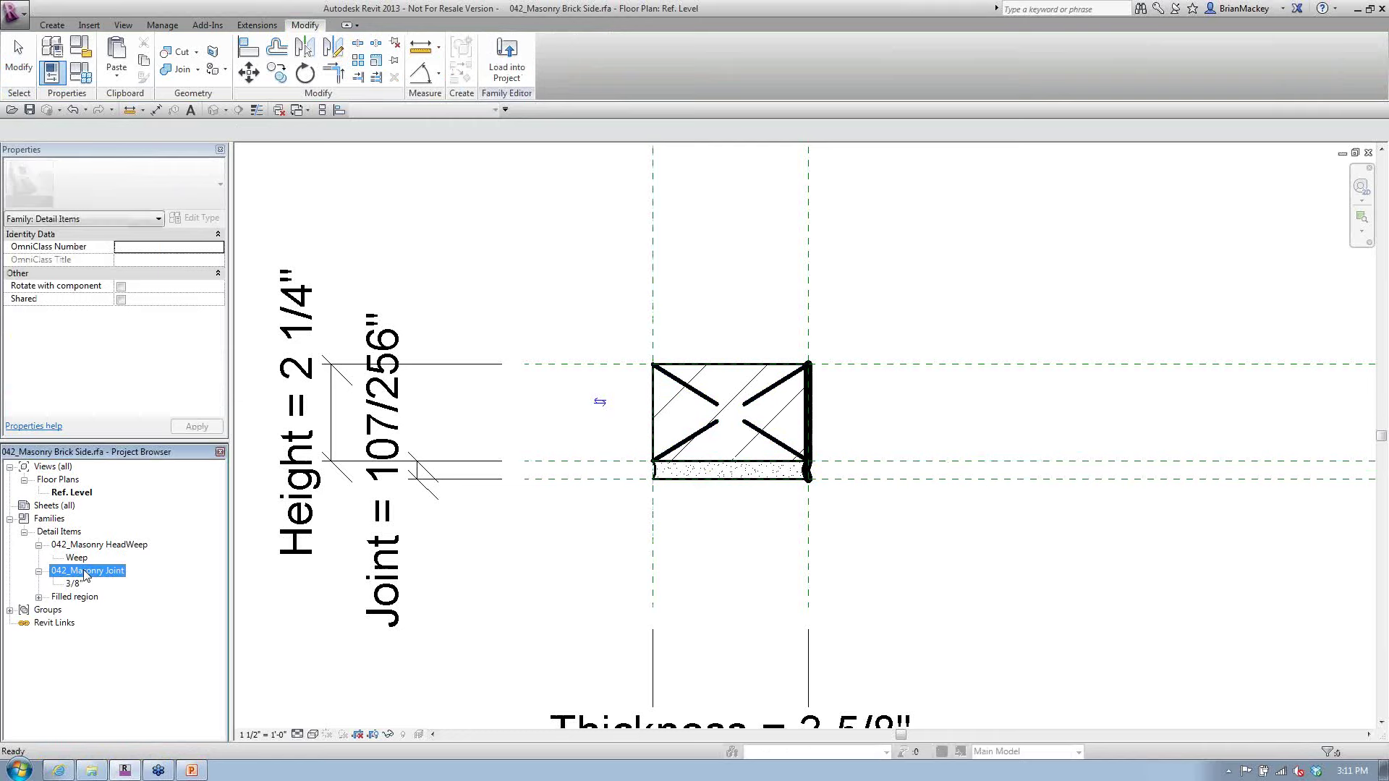
left_click(88, 545)
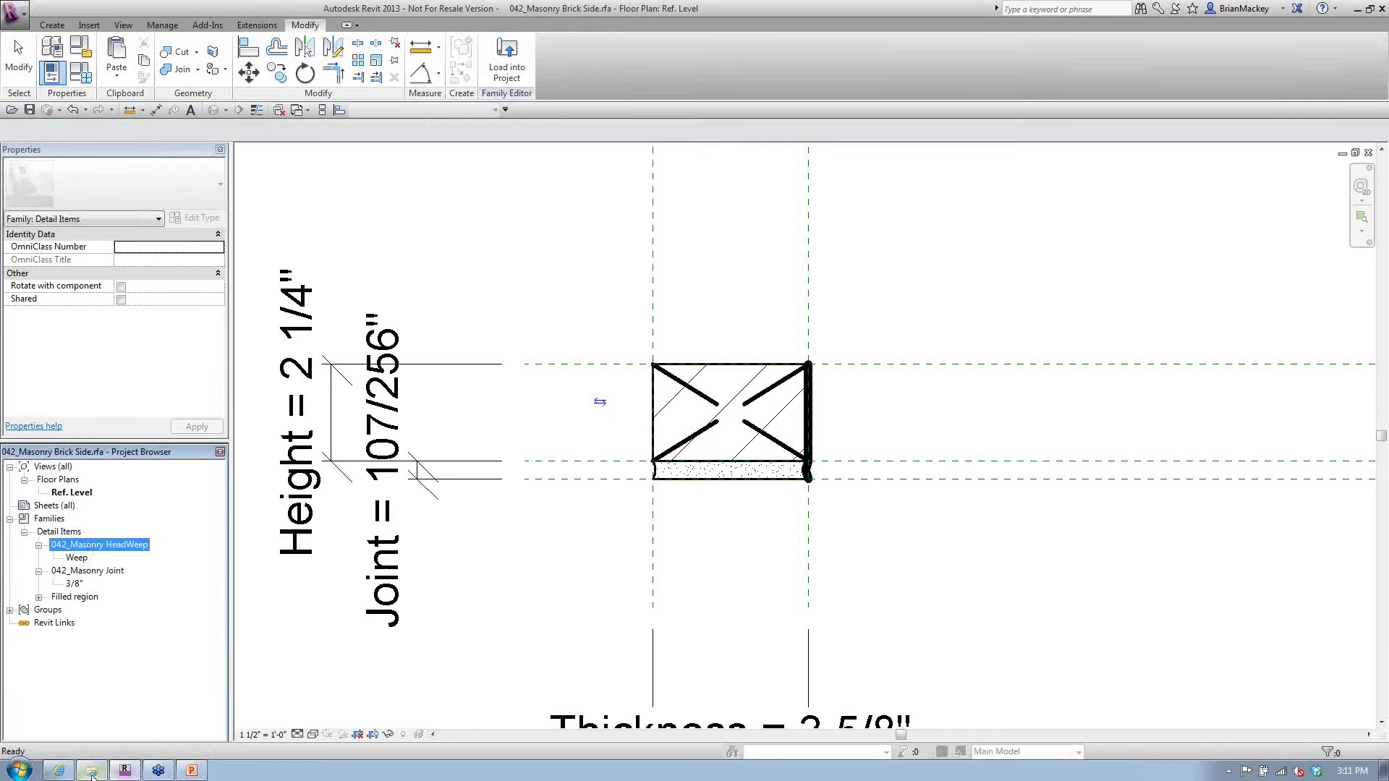
left_click(92, 771)
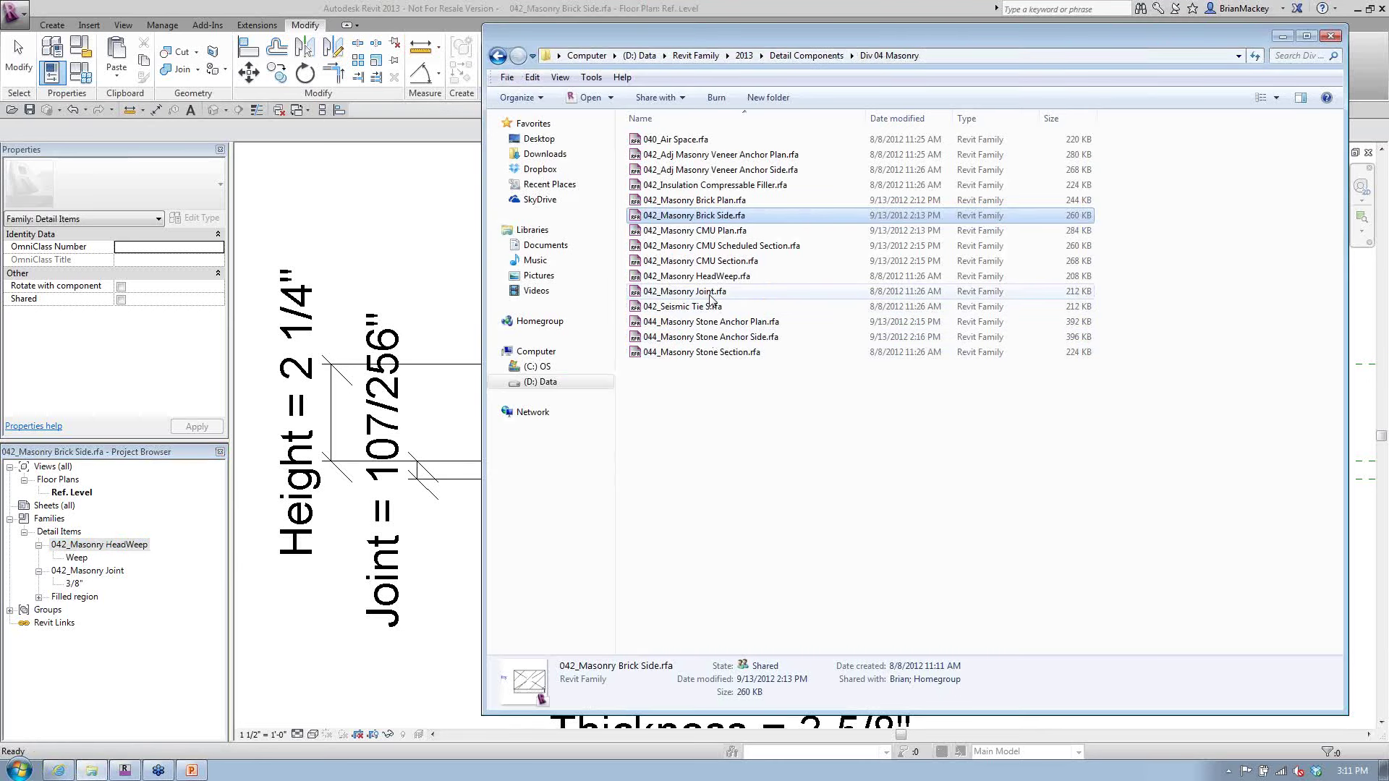
left_click(715, 277)
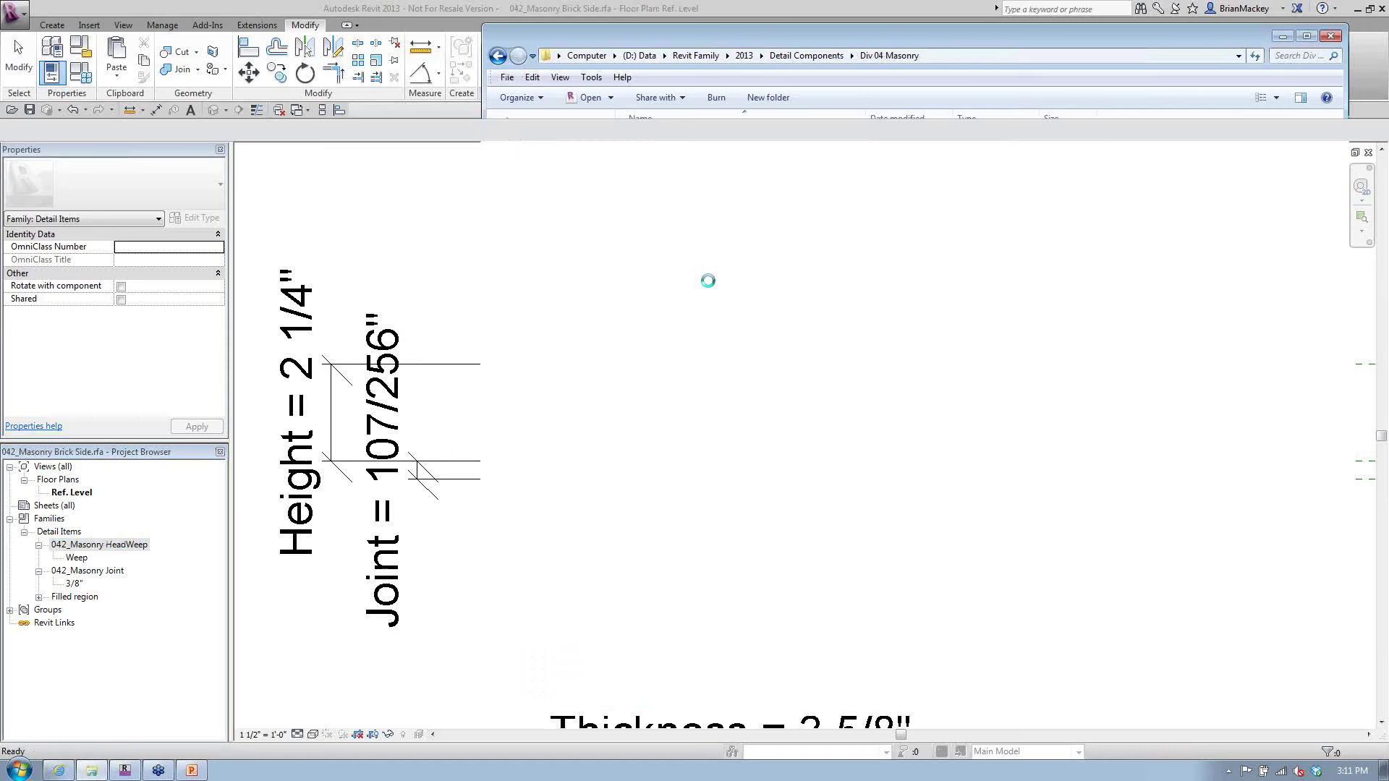
Show annotation categories in the HeadWeep view, check it is Shared, and return to Brick Side
key("v")
key("v")
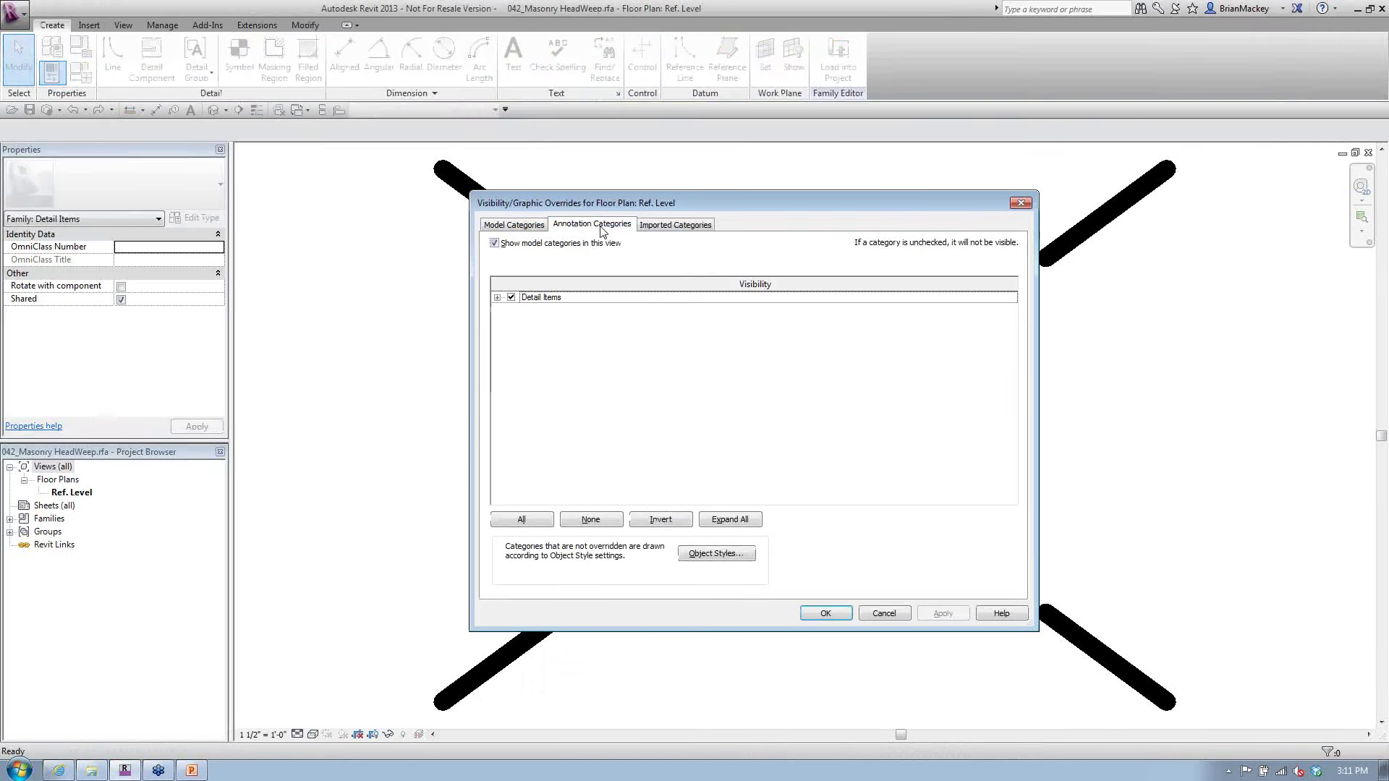
left_click(495, 244)
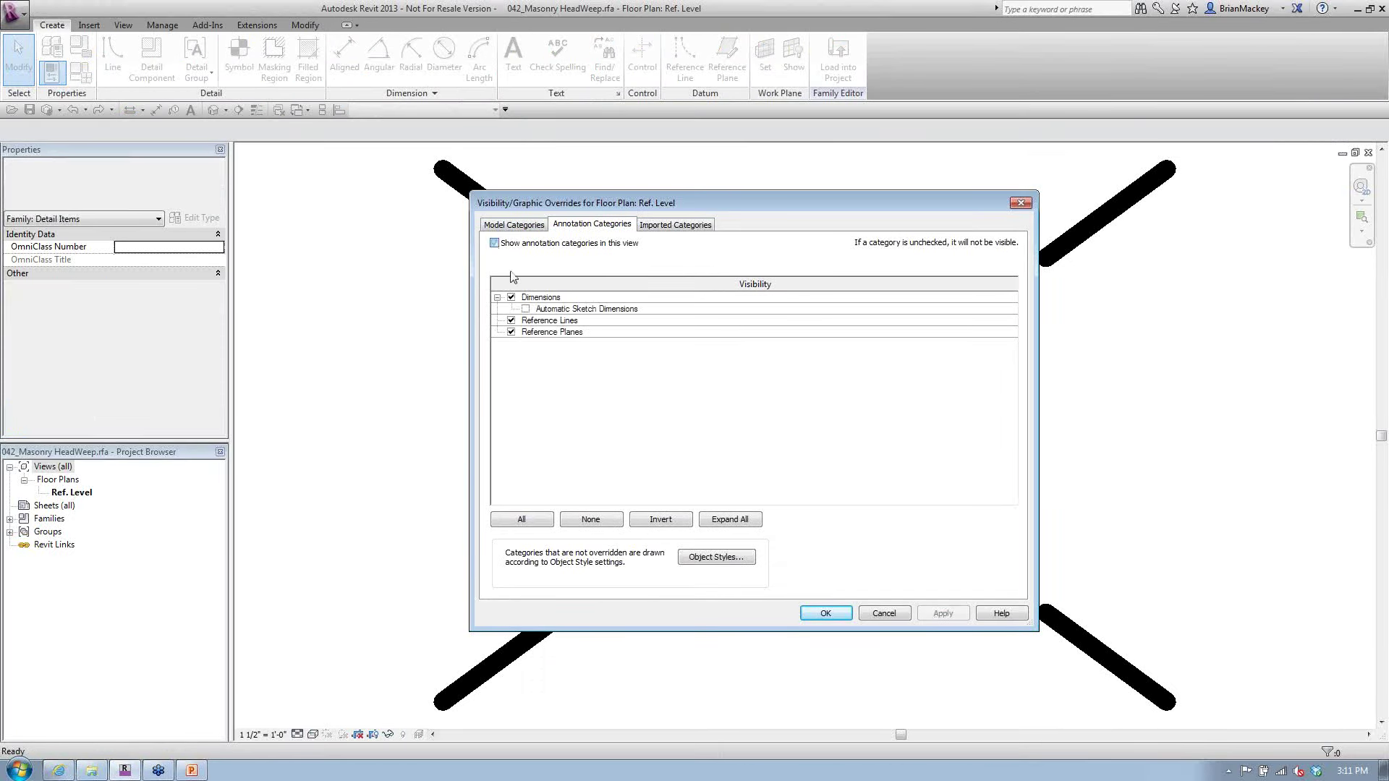
left_click(826, 613)
scroll(739, 521, "down", 5)
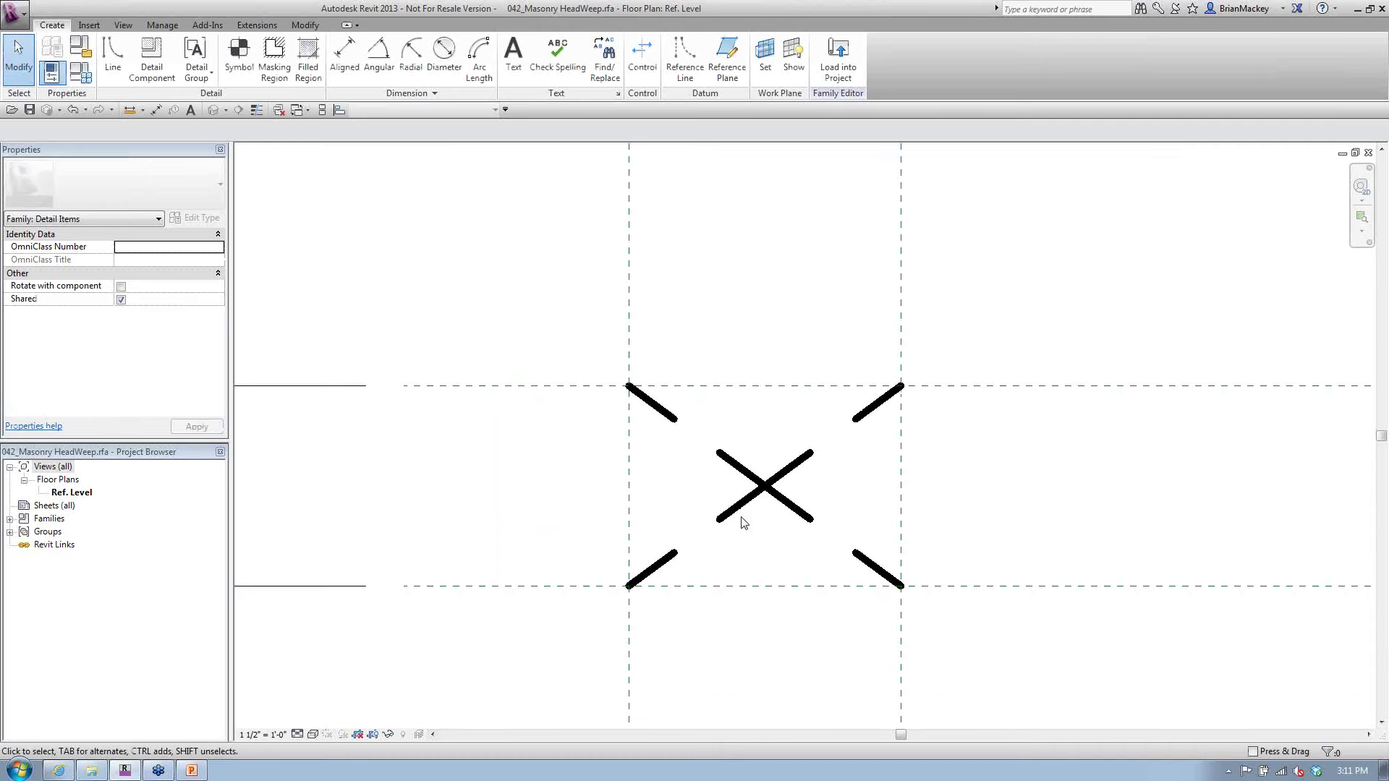
middle_click_drag(754, 562, 746, 469)
scroll(745, 471, "up", 2)
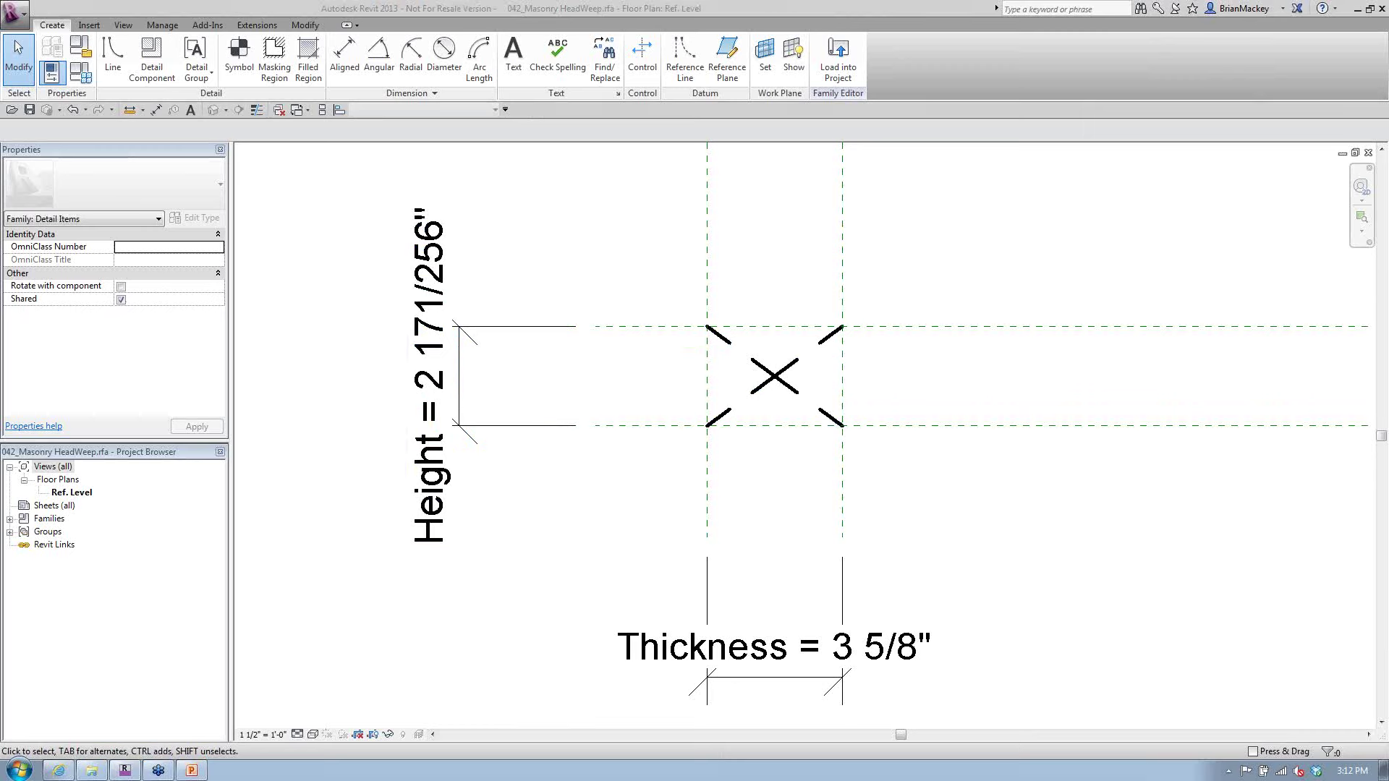
left_click_drag(138, 301, 22, 297)
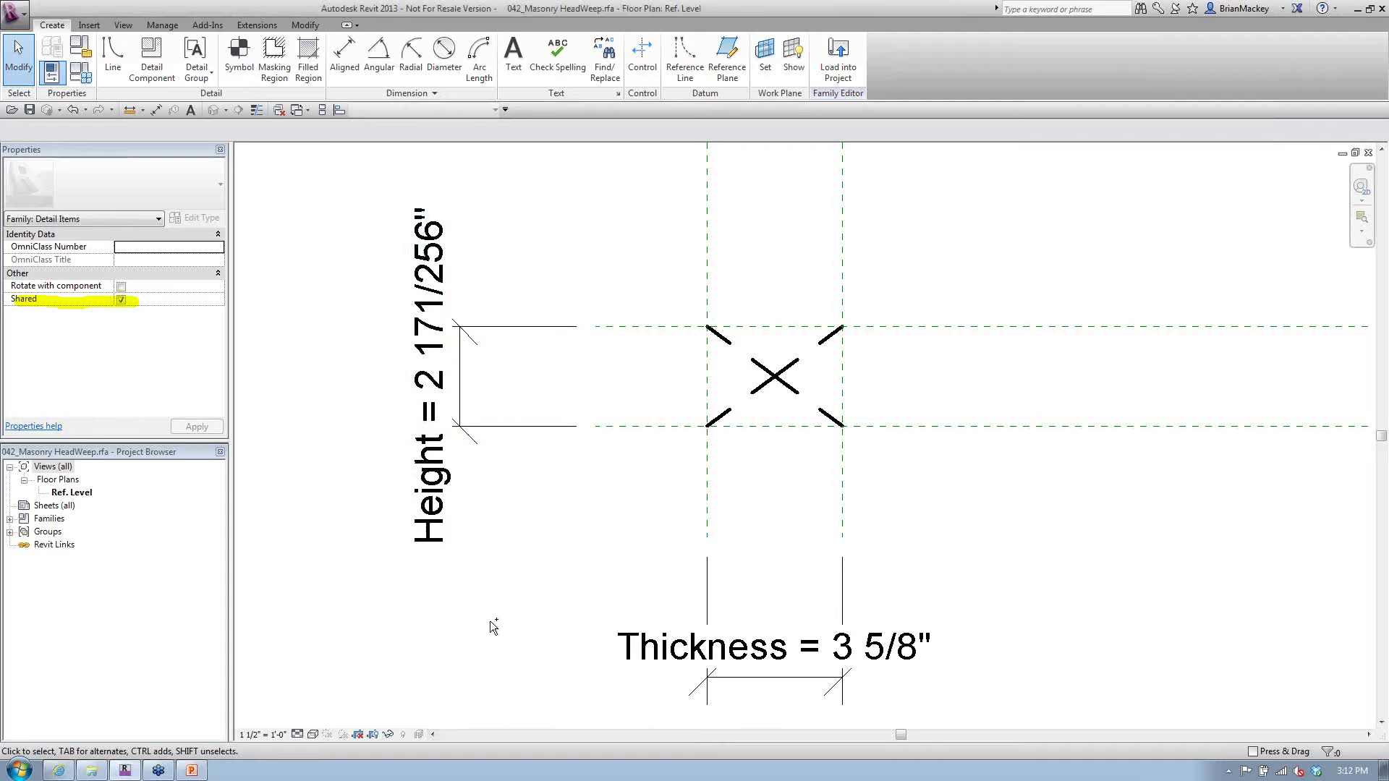
key("ctrl+Tab")
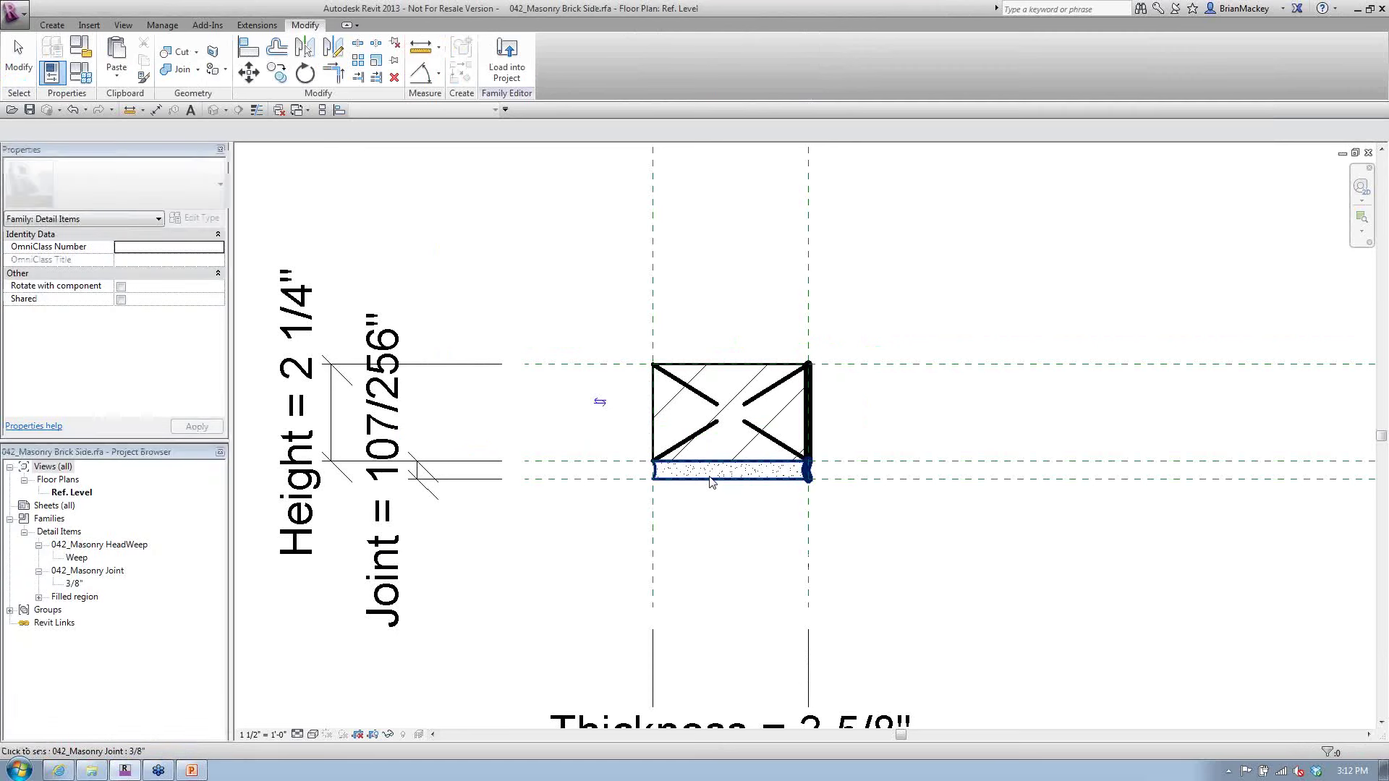
Edit the nested 042_Masonry Joint family from its Project Browser context menu
left_click(95, 572)
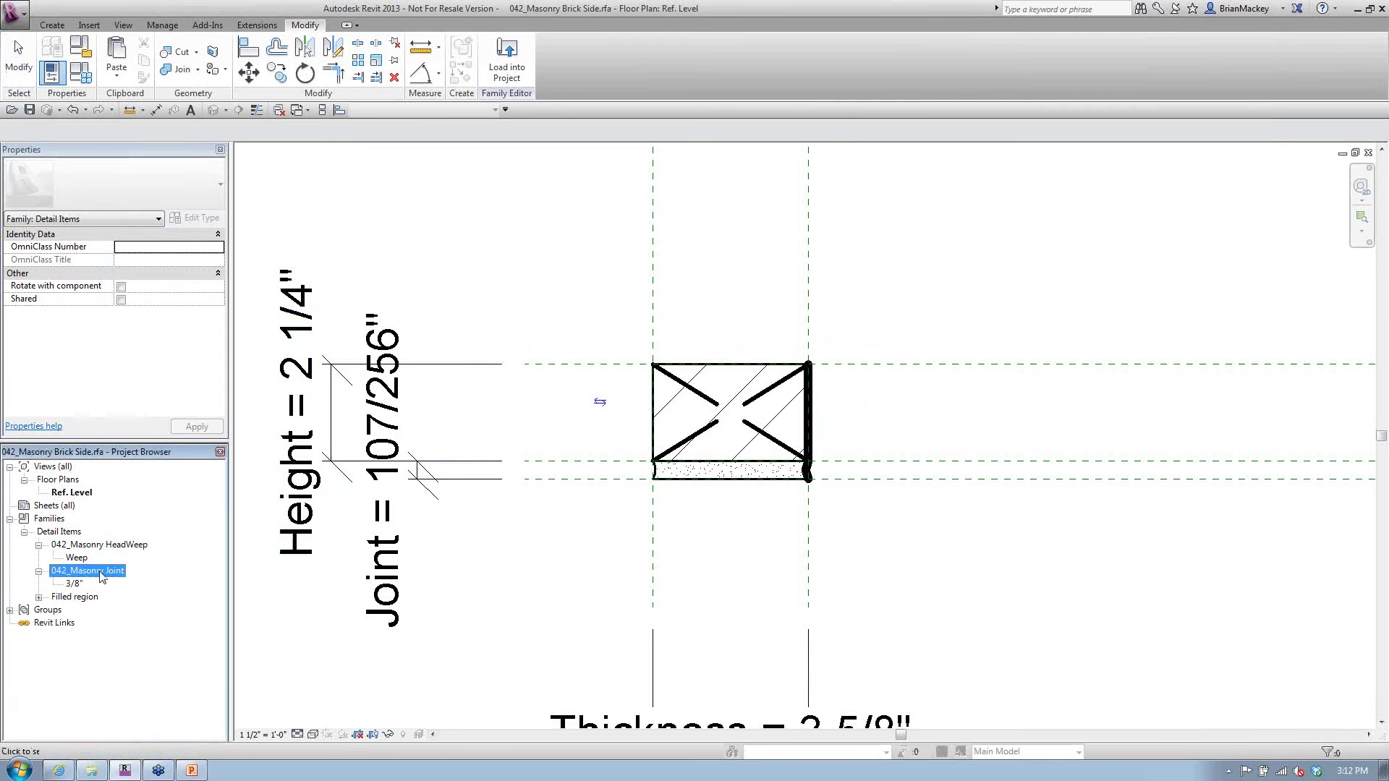
right_click(102, 576)
left_click(129, 648)
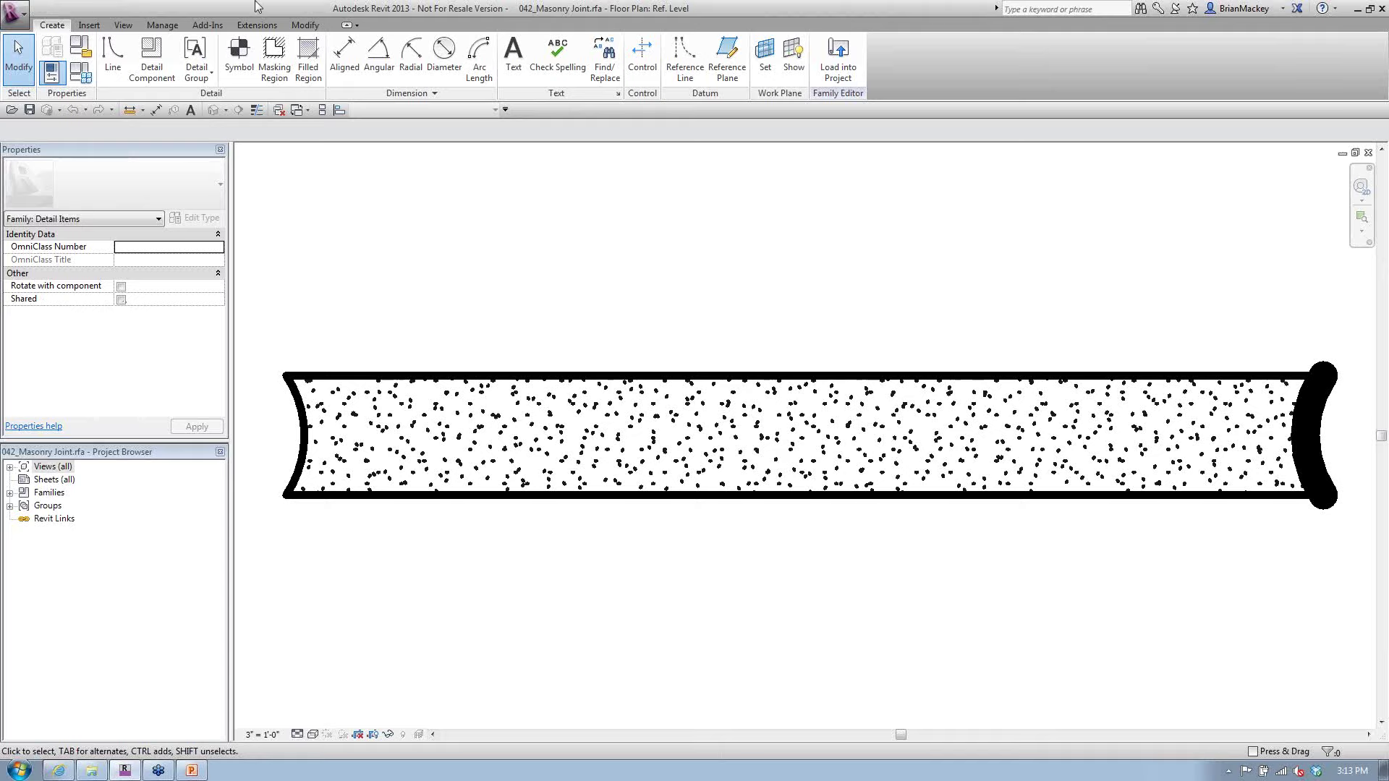
Close the Masonry Joint family view and return to 042_Masonry Brick Side
left_click(1369, 153)
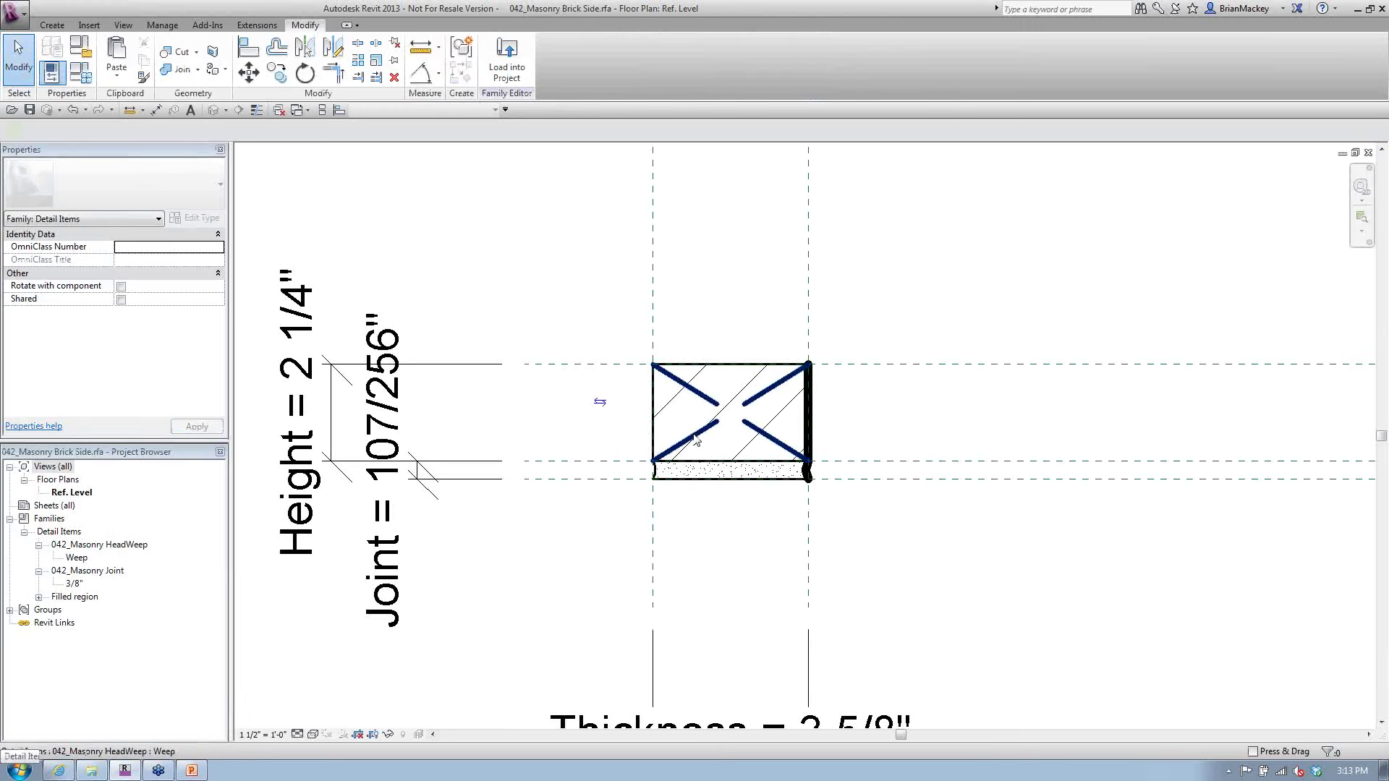
Drag the Weep type from the Project Browser's Detail Items into the plan beside the brick
left_click(696, 440)
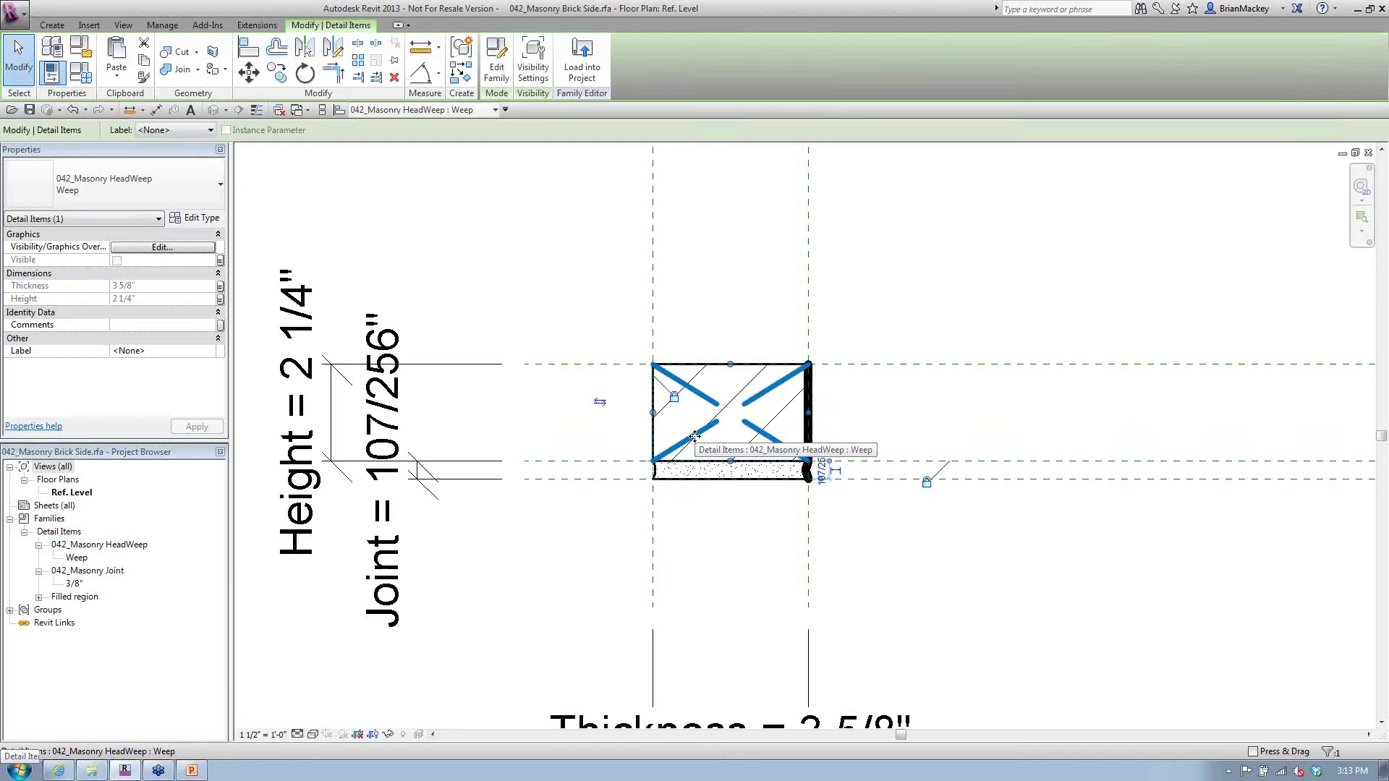
left_click(570, 309)
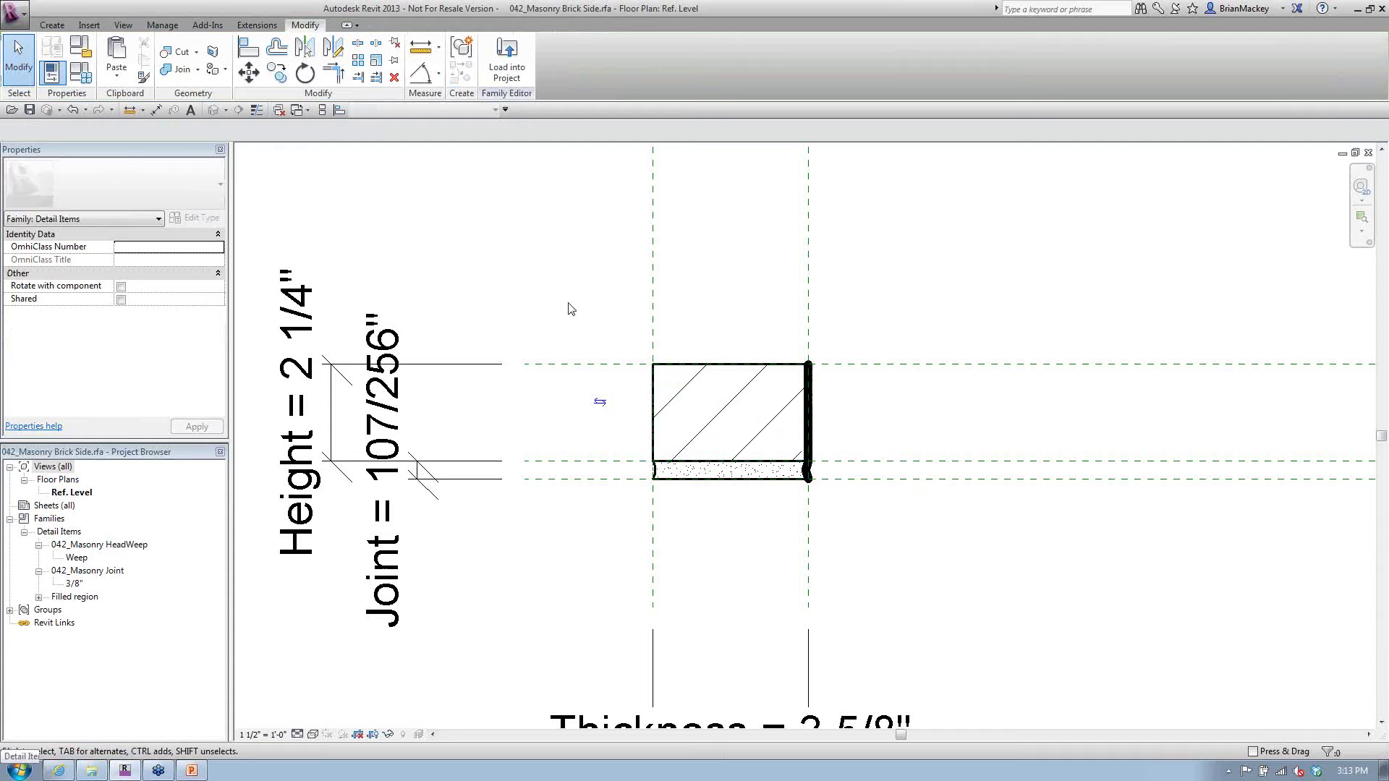
middle_click_drag(681, 406, 737, 400)
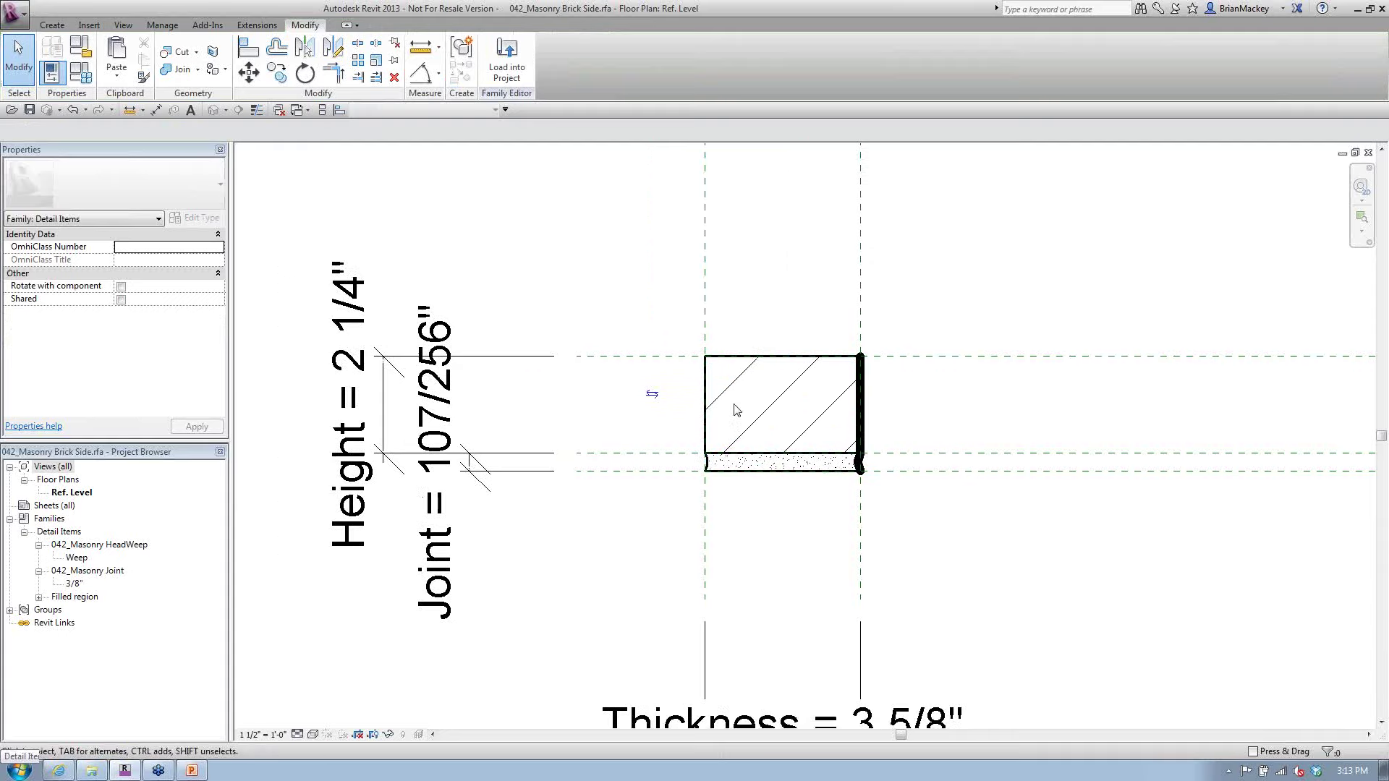
left_click(76, 559)
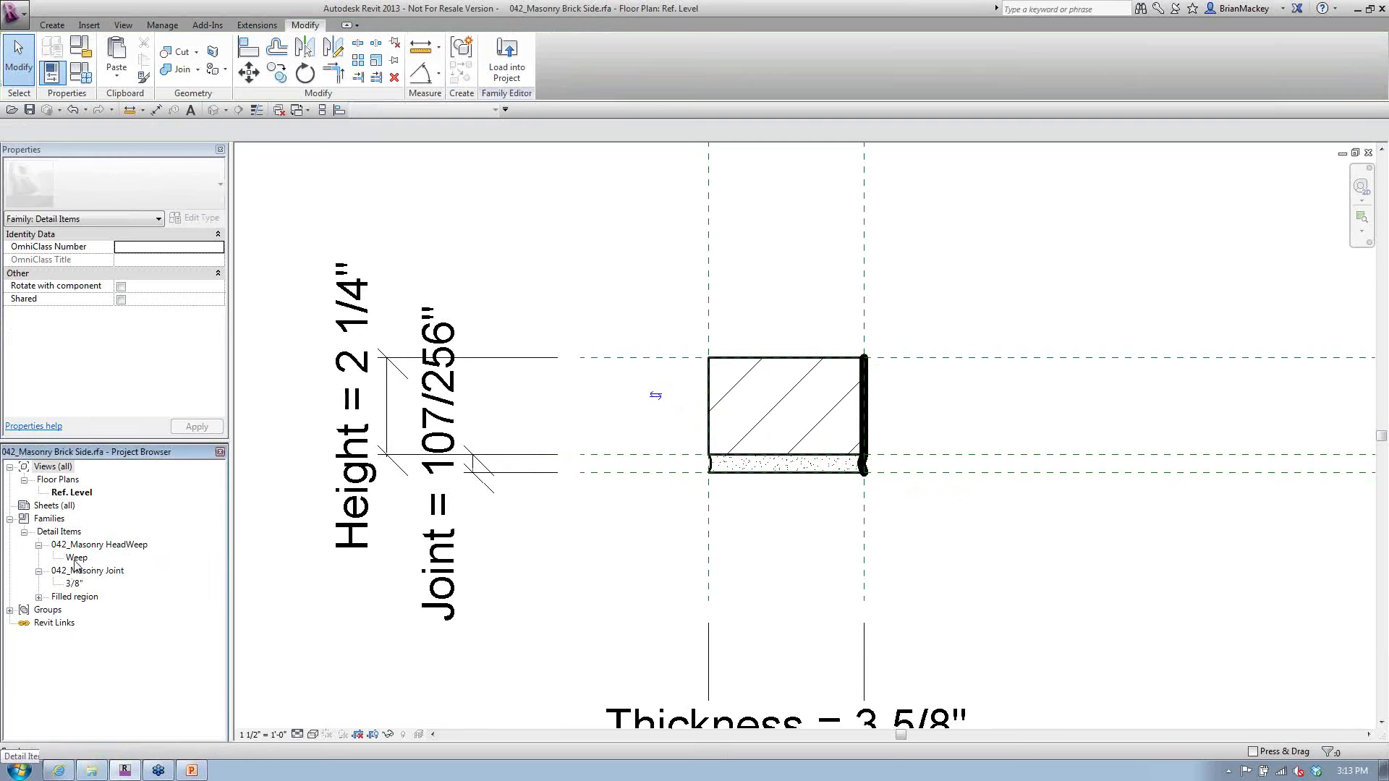
left_click_drag(76, 559, 601, 243)
Place the Weep above the brick, end placement and delete the extra copy
scroll(600, 243, "down", 2)
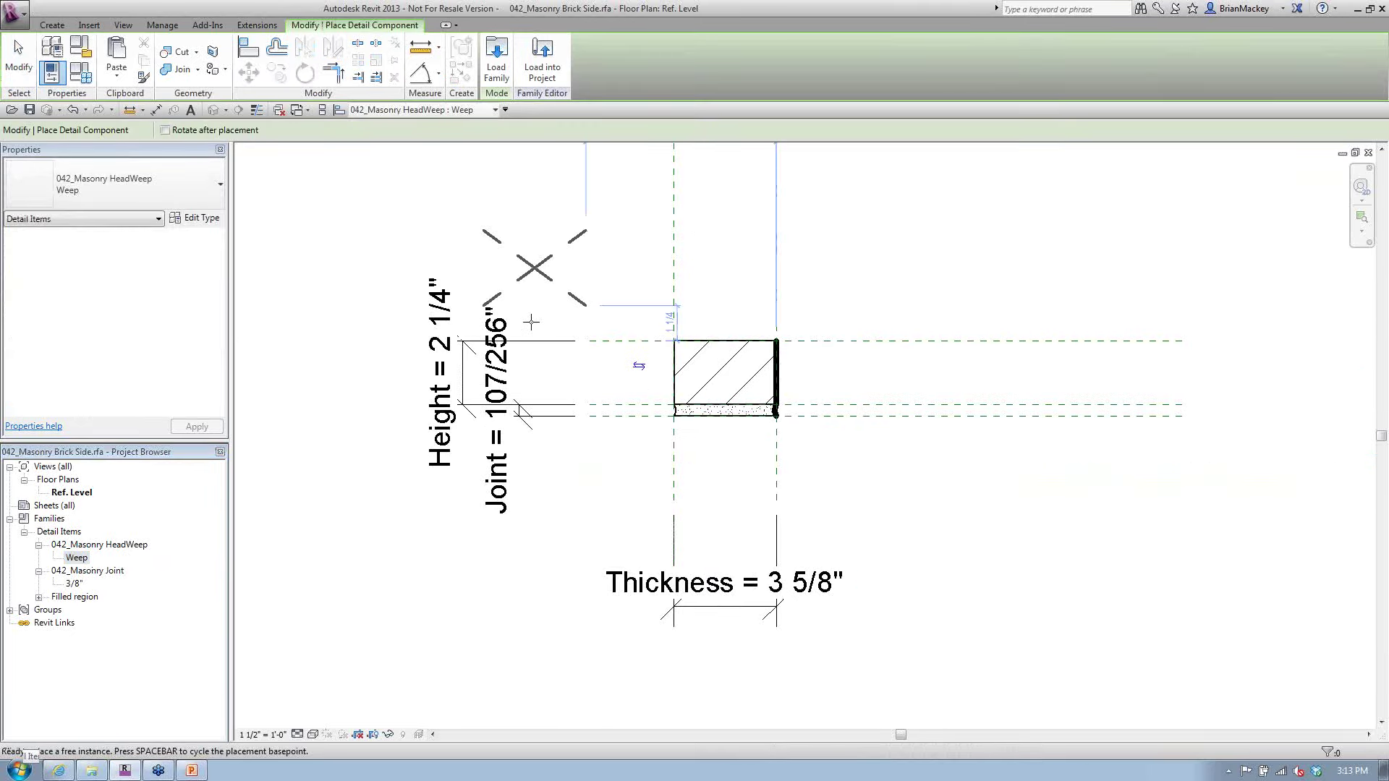
left_click(584, 264)
right_click(536, 241)
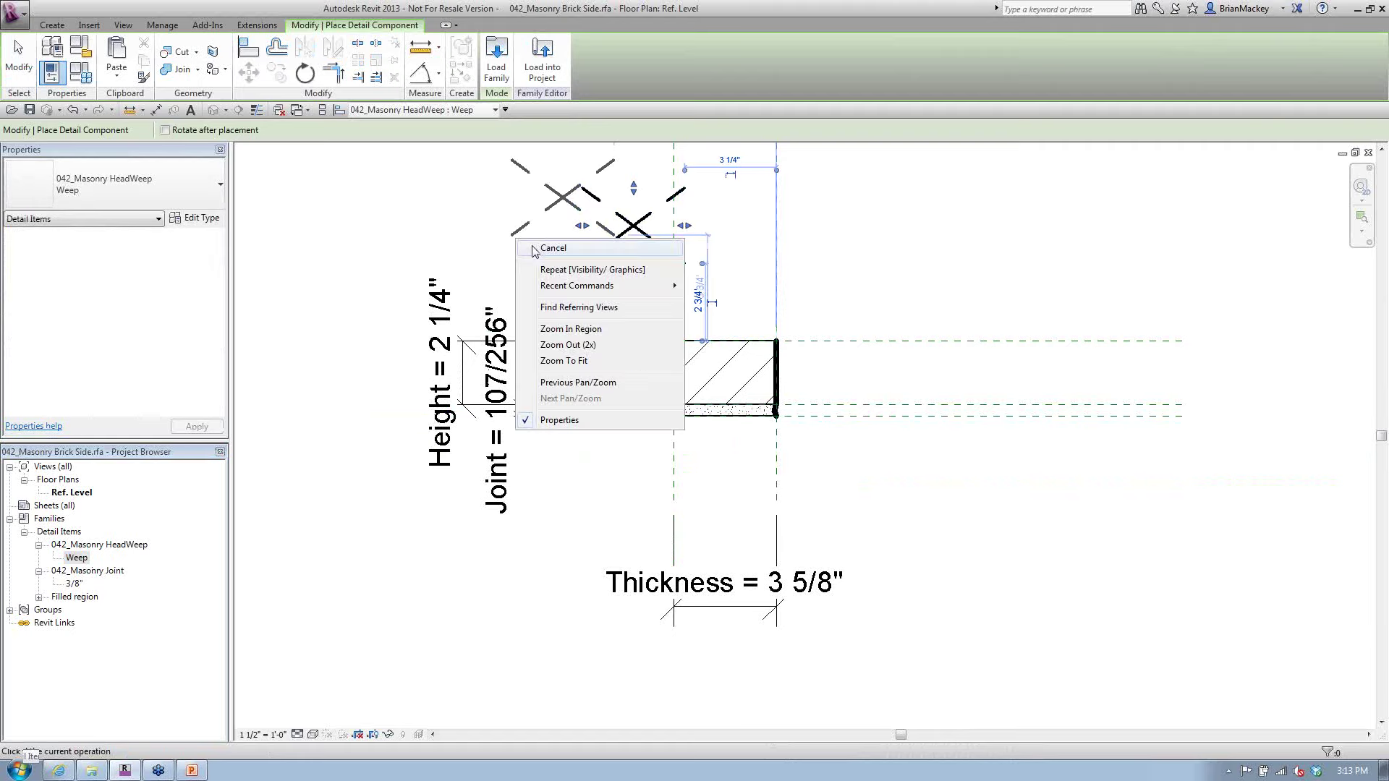
left_click(554, 252)
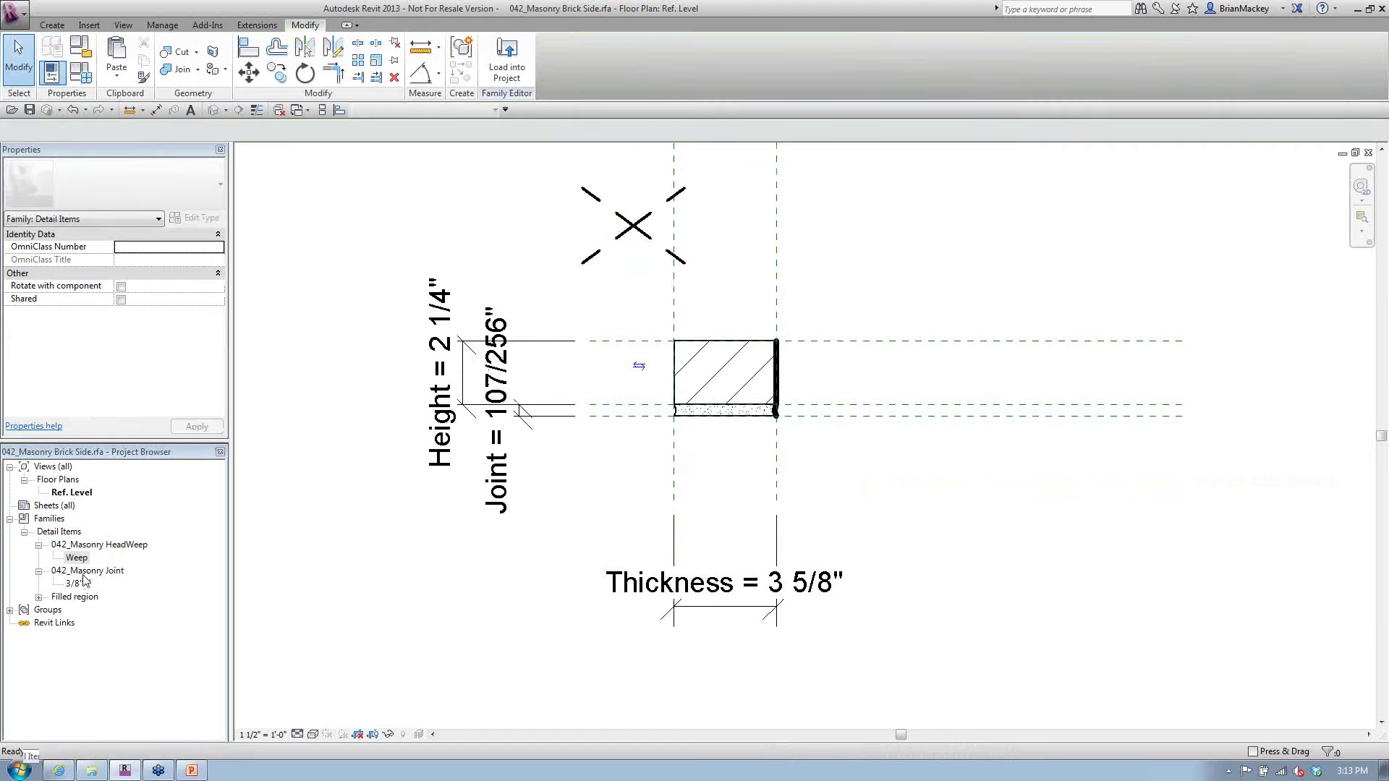
left_click(592, 265)
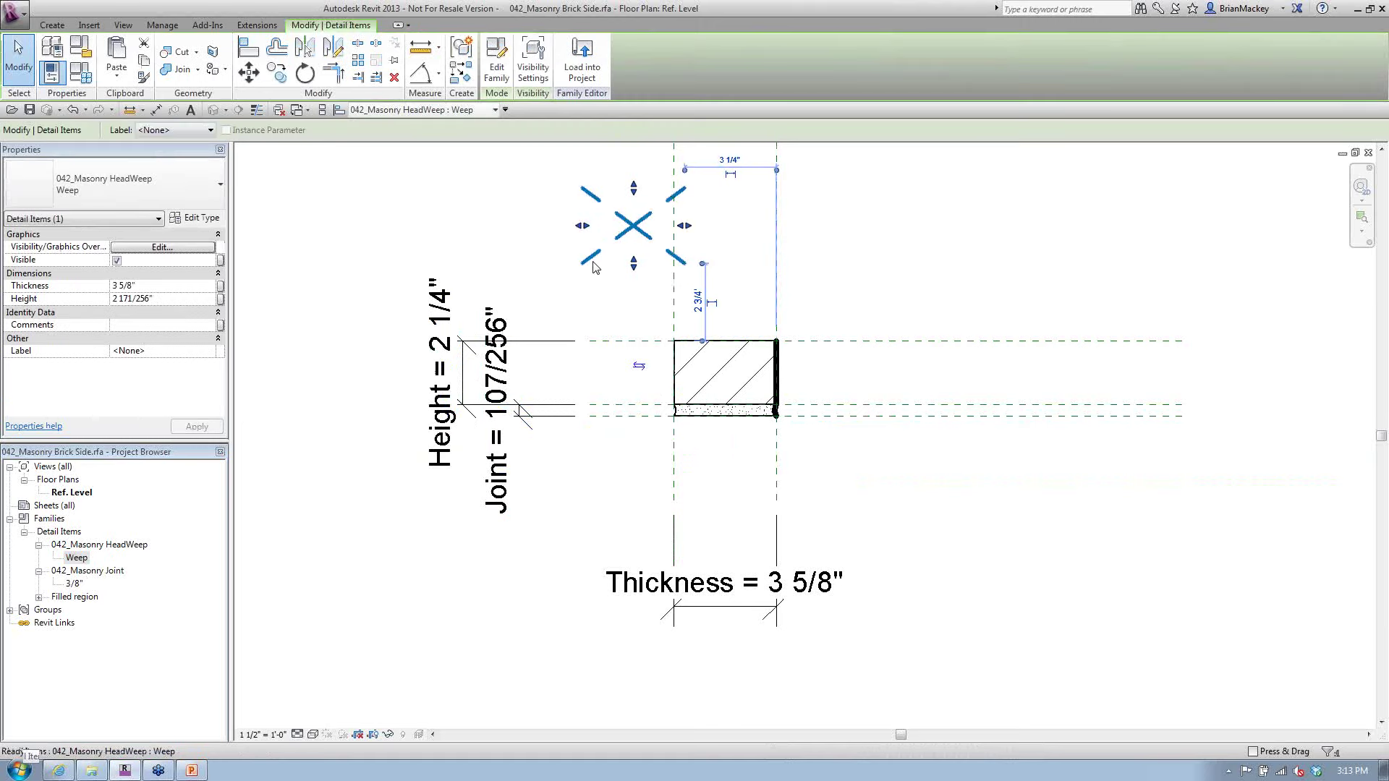
key("Delete")
Run Create > Detail Component and cancel it, leaving one Weep in place
left_click(61, 26)
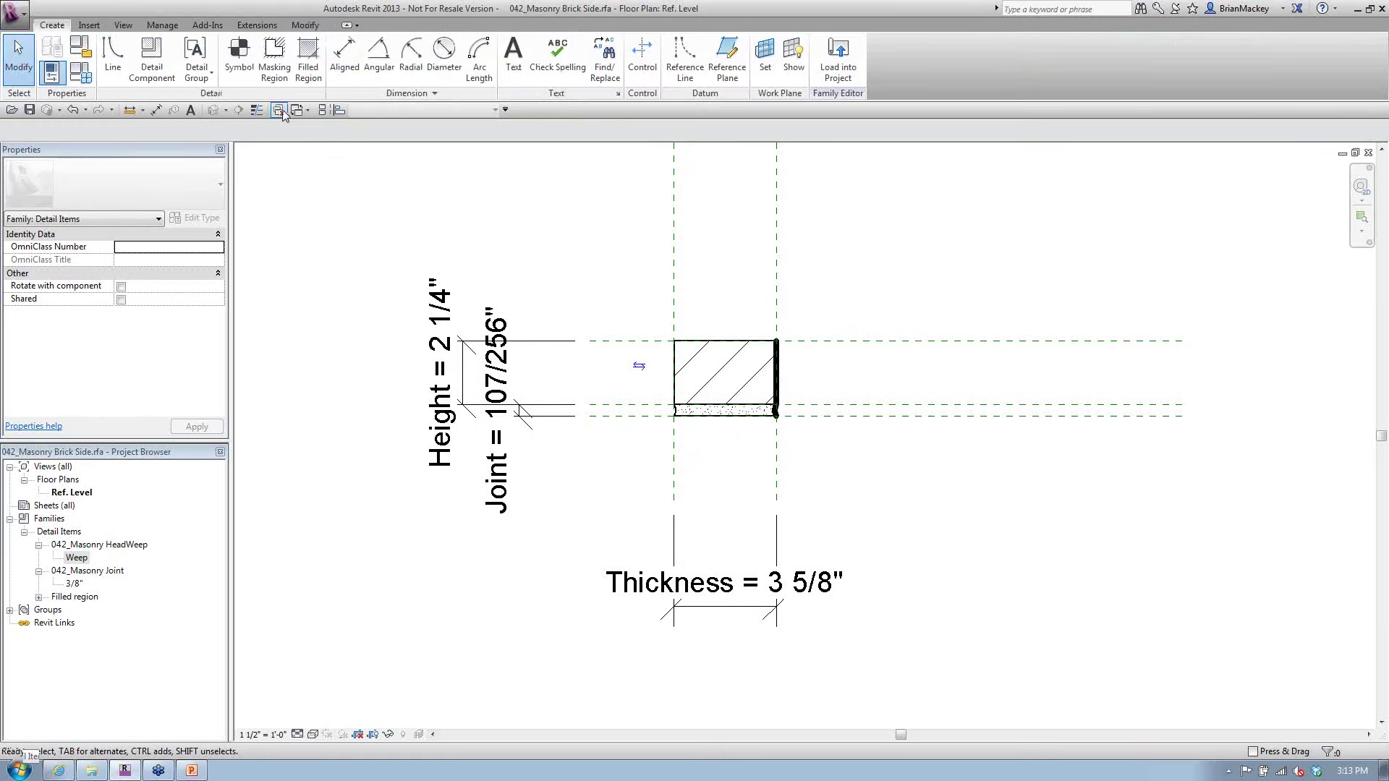
left_click(152, 73)
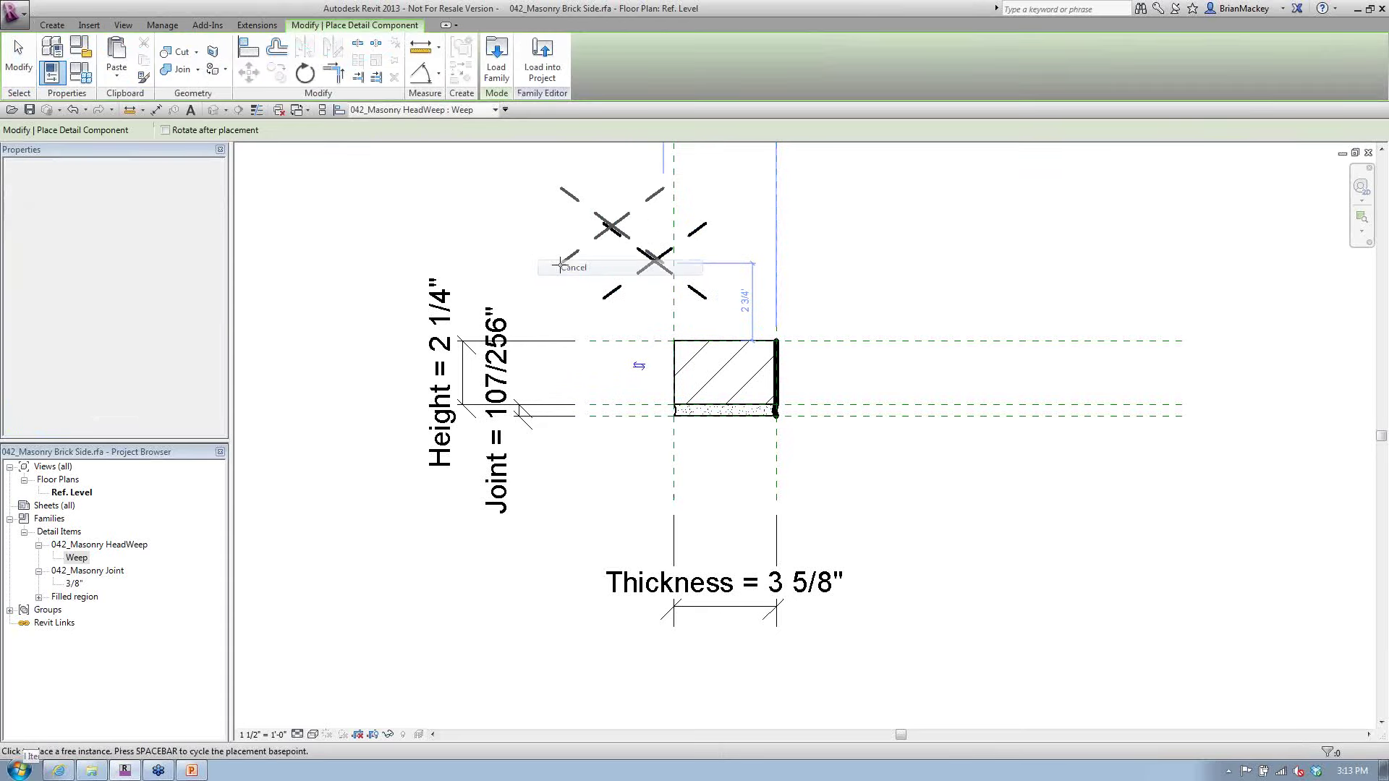
key("Escape")
key("Escape")
middle_click_drag(698, 345, 711, 414)
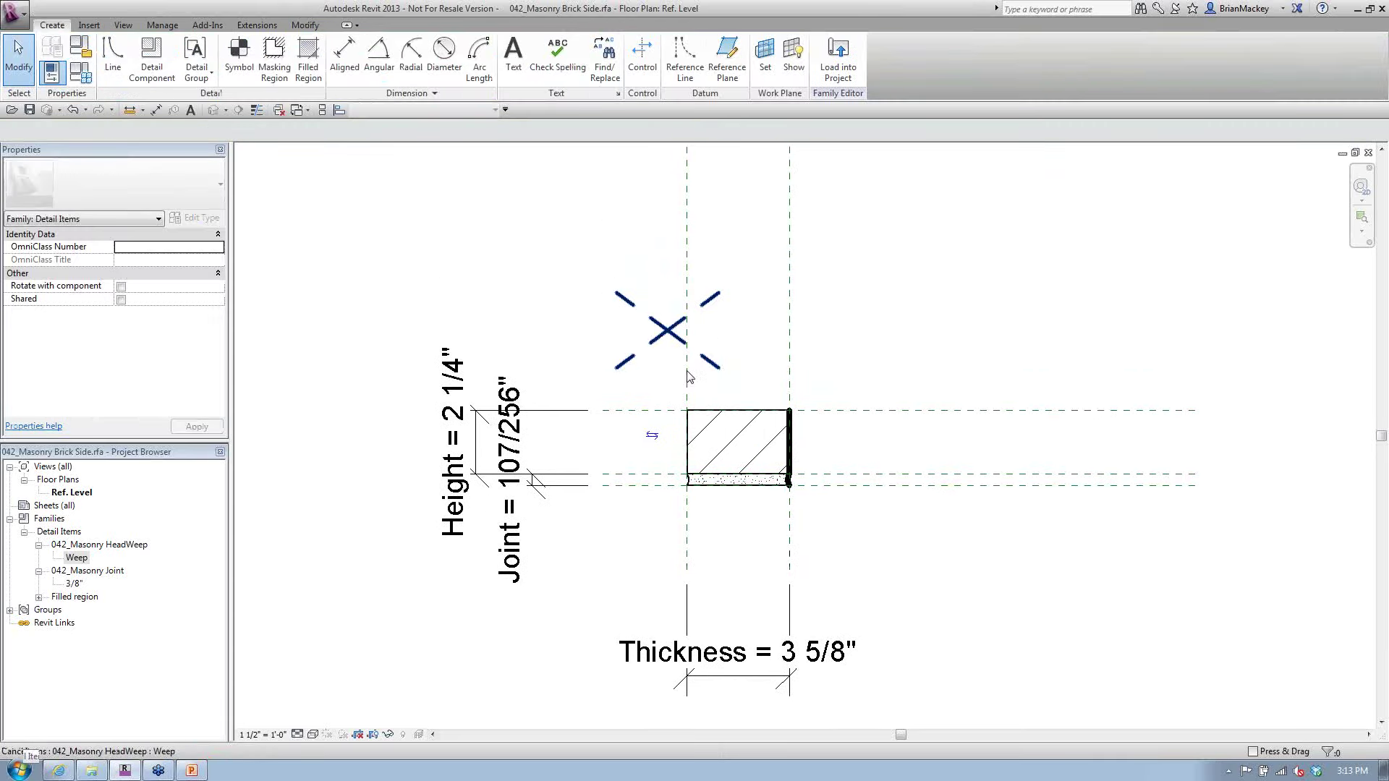
Associate the weep's Thickness with the family's Thickness parameter
left_click(680, 344)
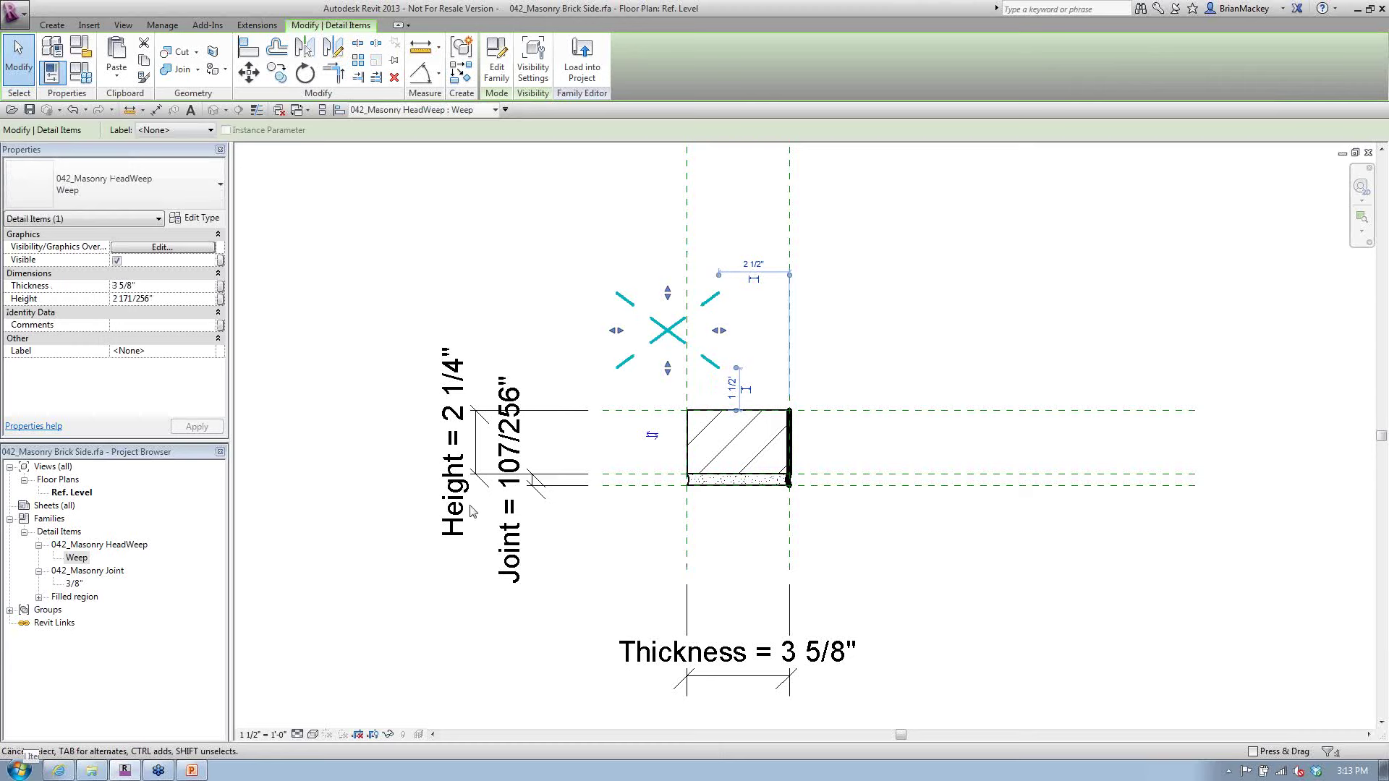
left_click(220, 288)
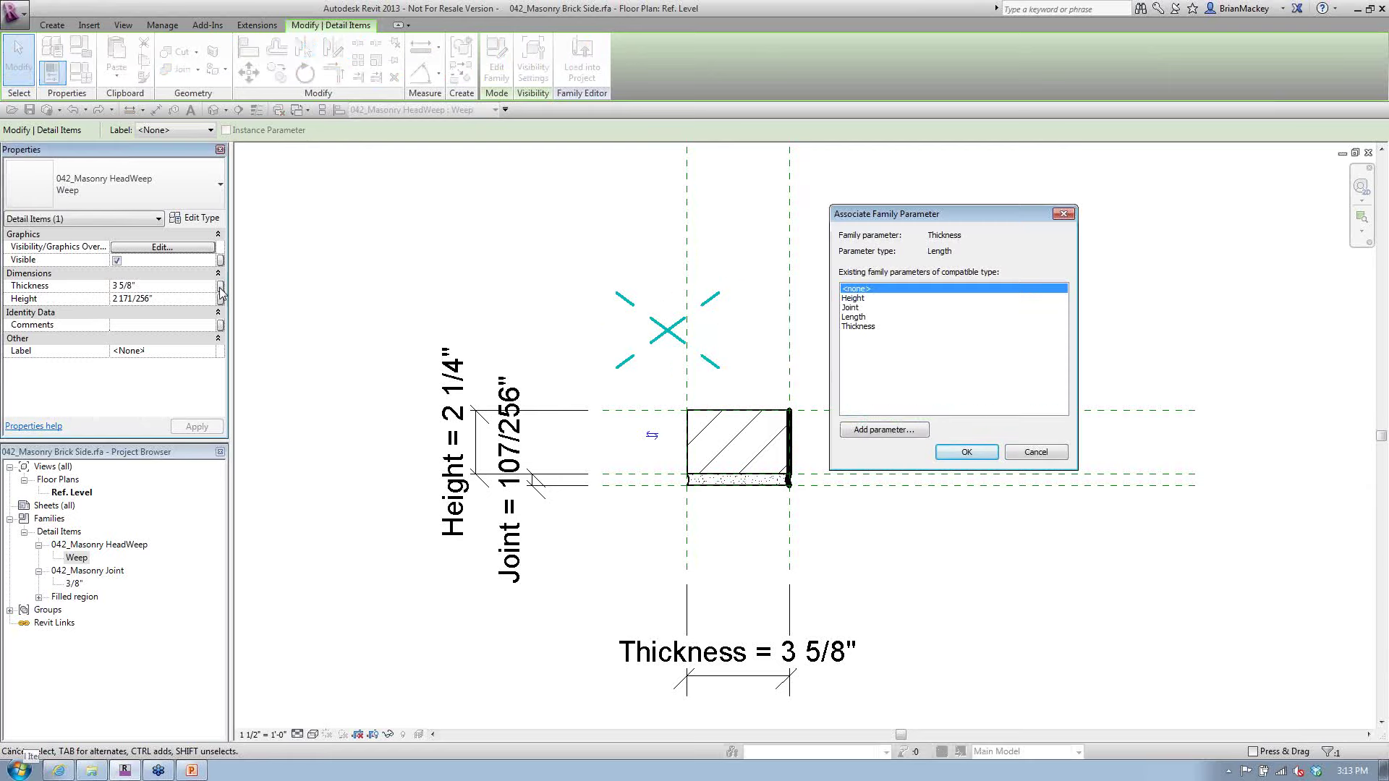
left_click(865, 327)
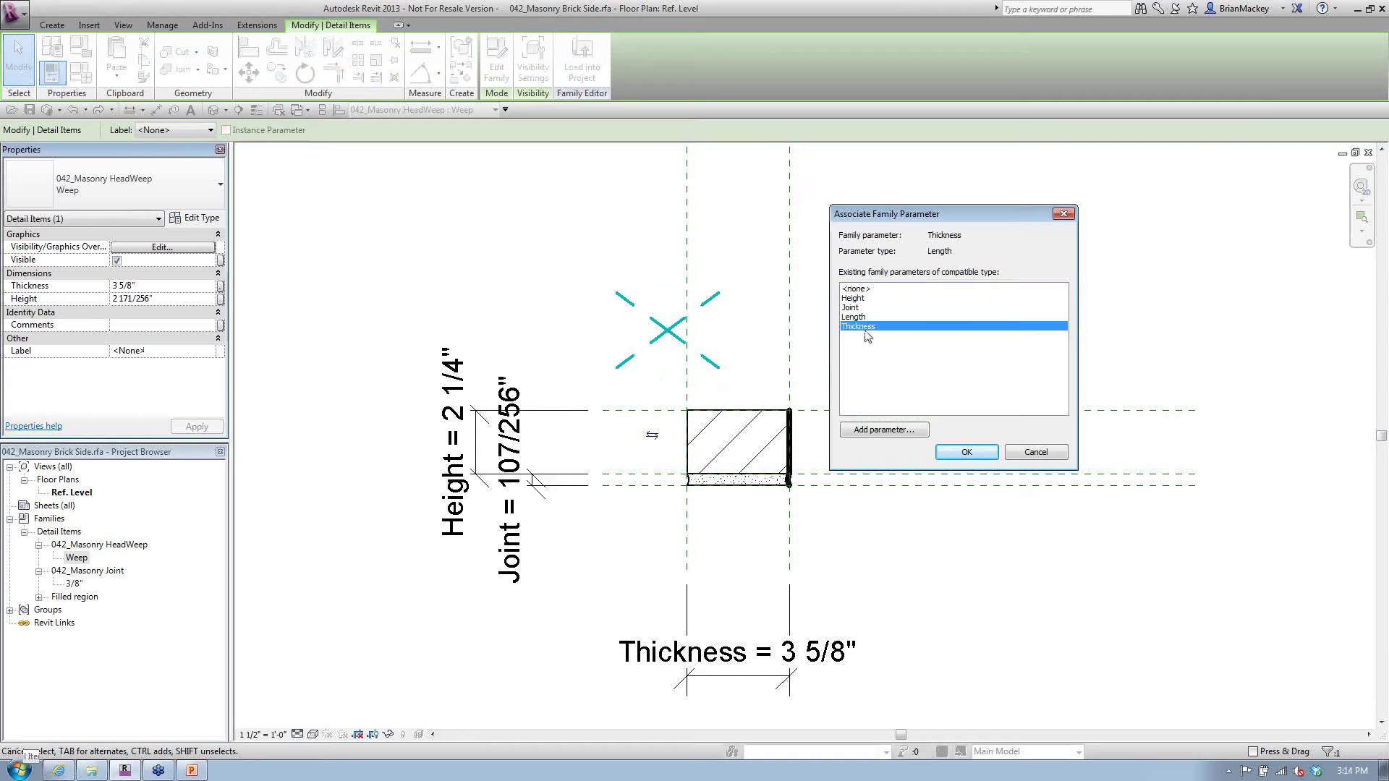
left_click(953, 452)
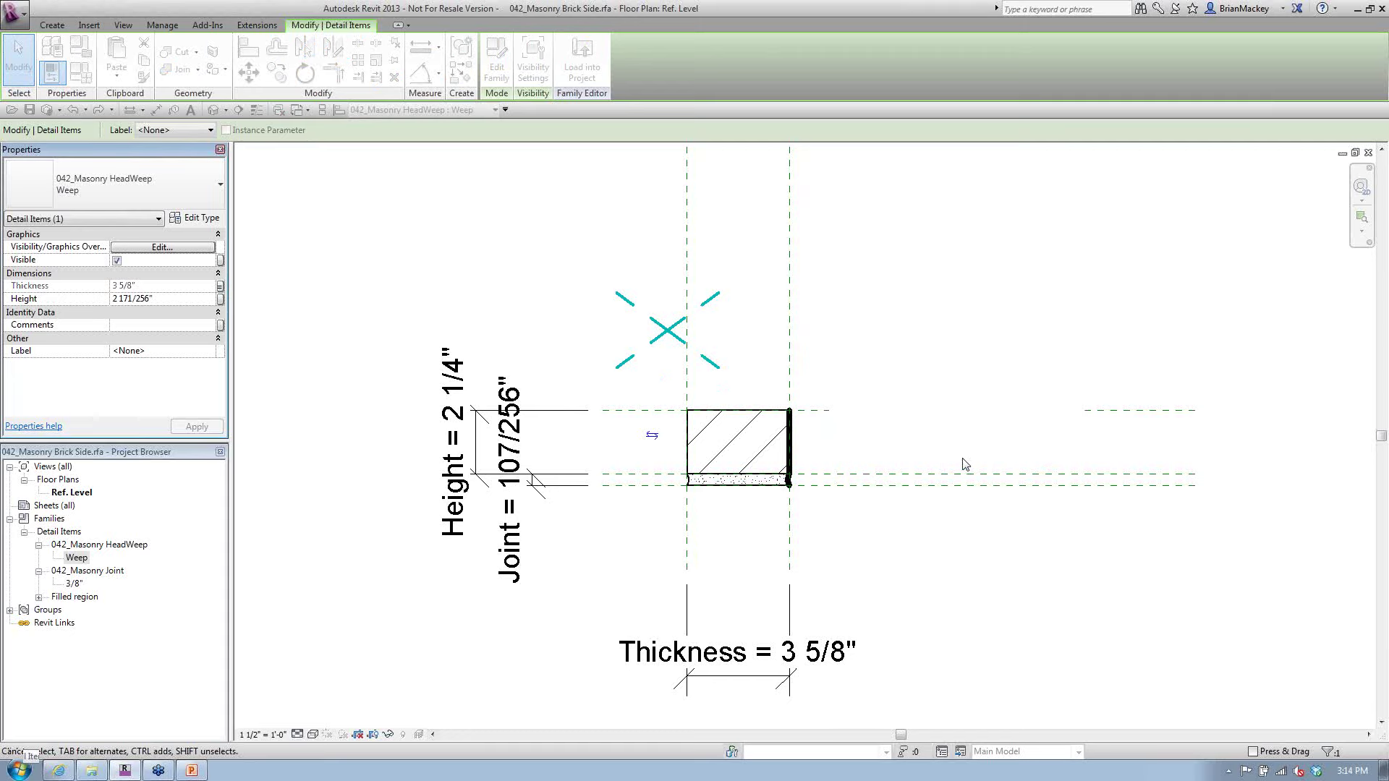
Associate the weep's Height with the family's Height parameter, making it 2 1/4"
left_click(221, 300)
left_click(855, 299)
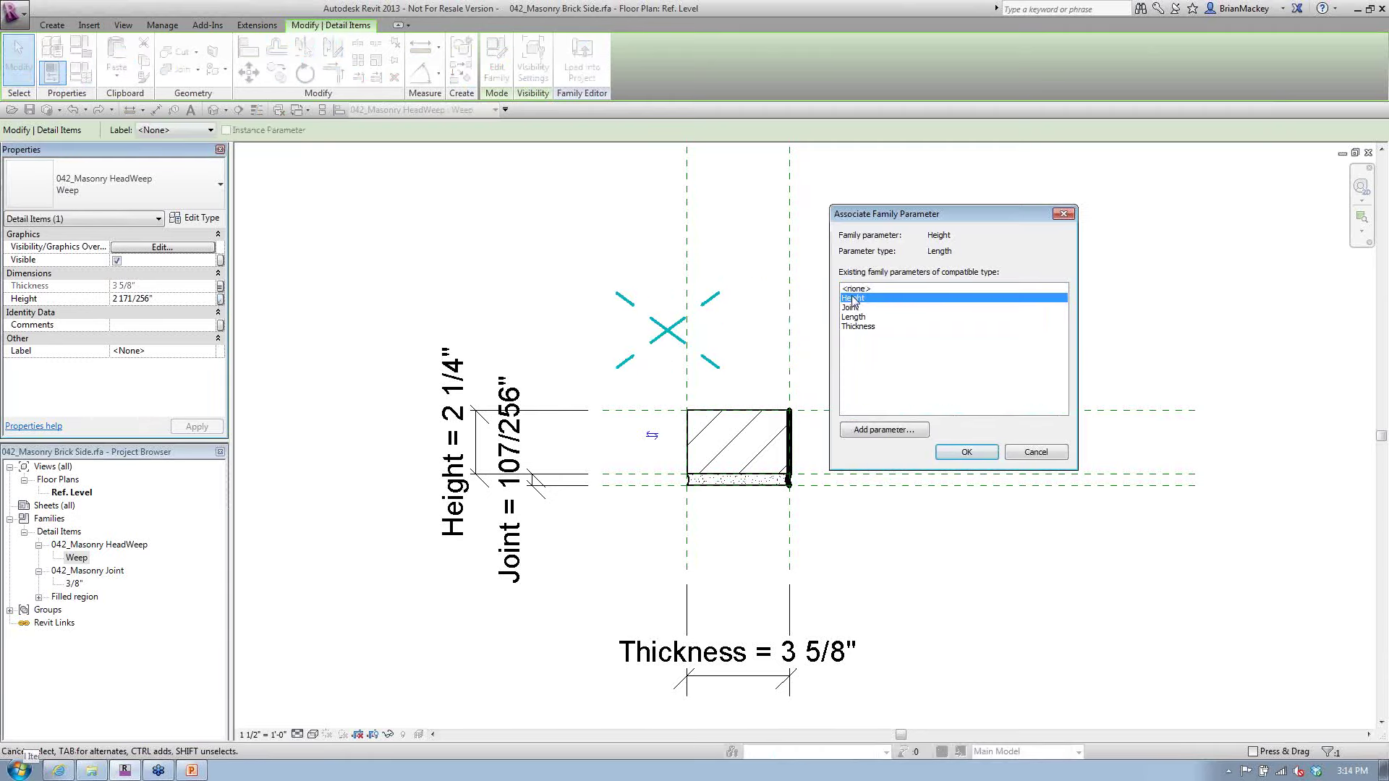
left_click(965, 452)
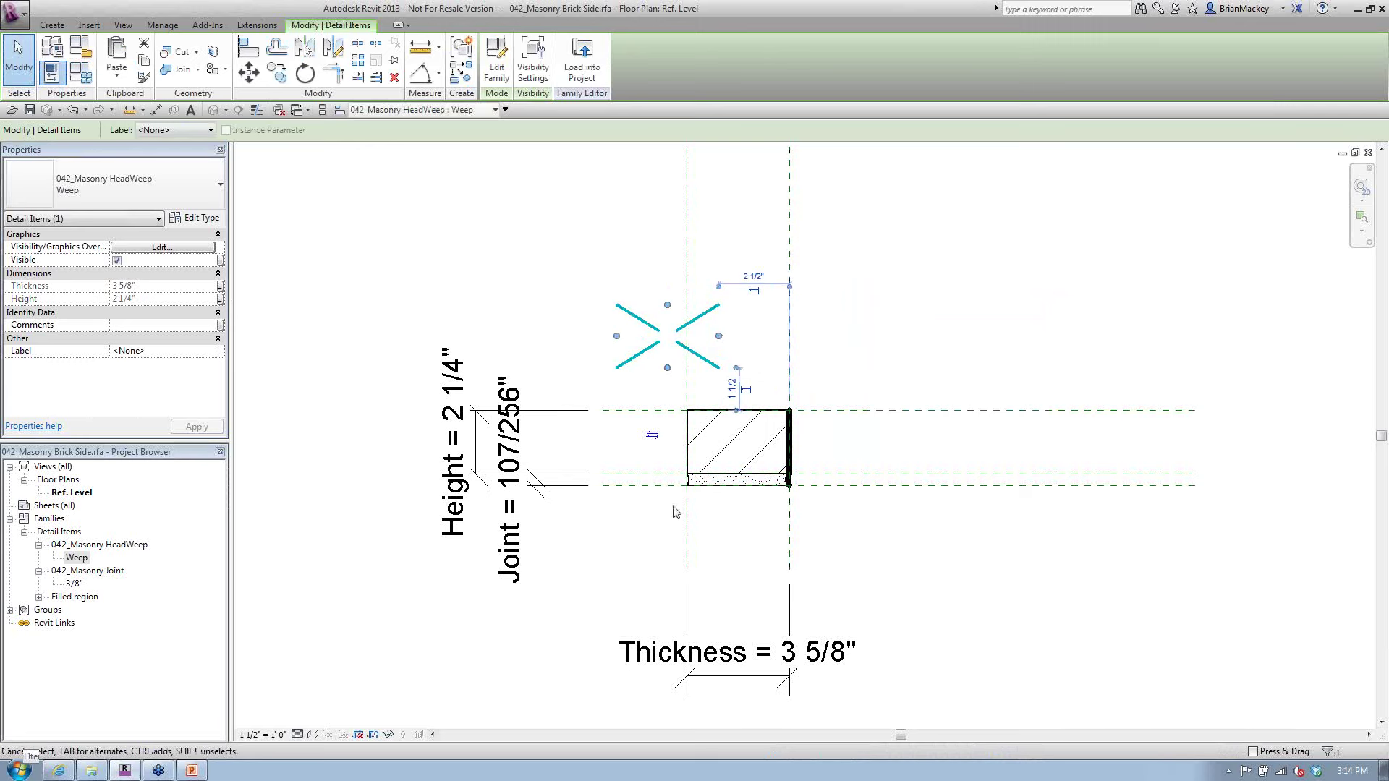
left_click(578, 330)
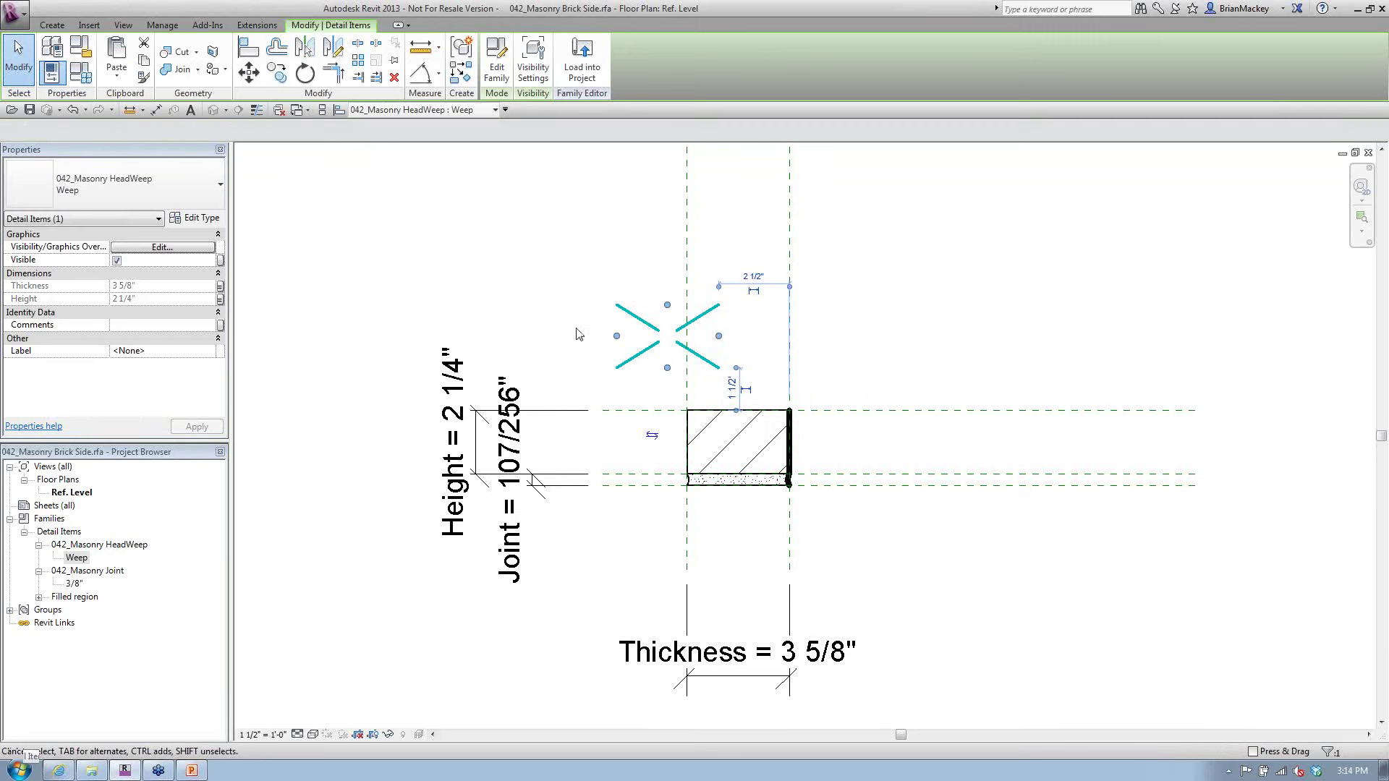
scroll(631, 347, "up", 2)
left_click(630, 350)
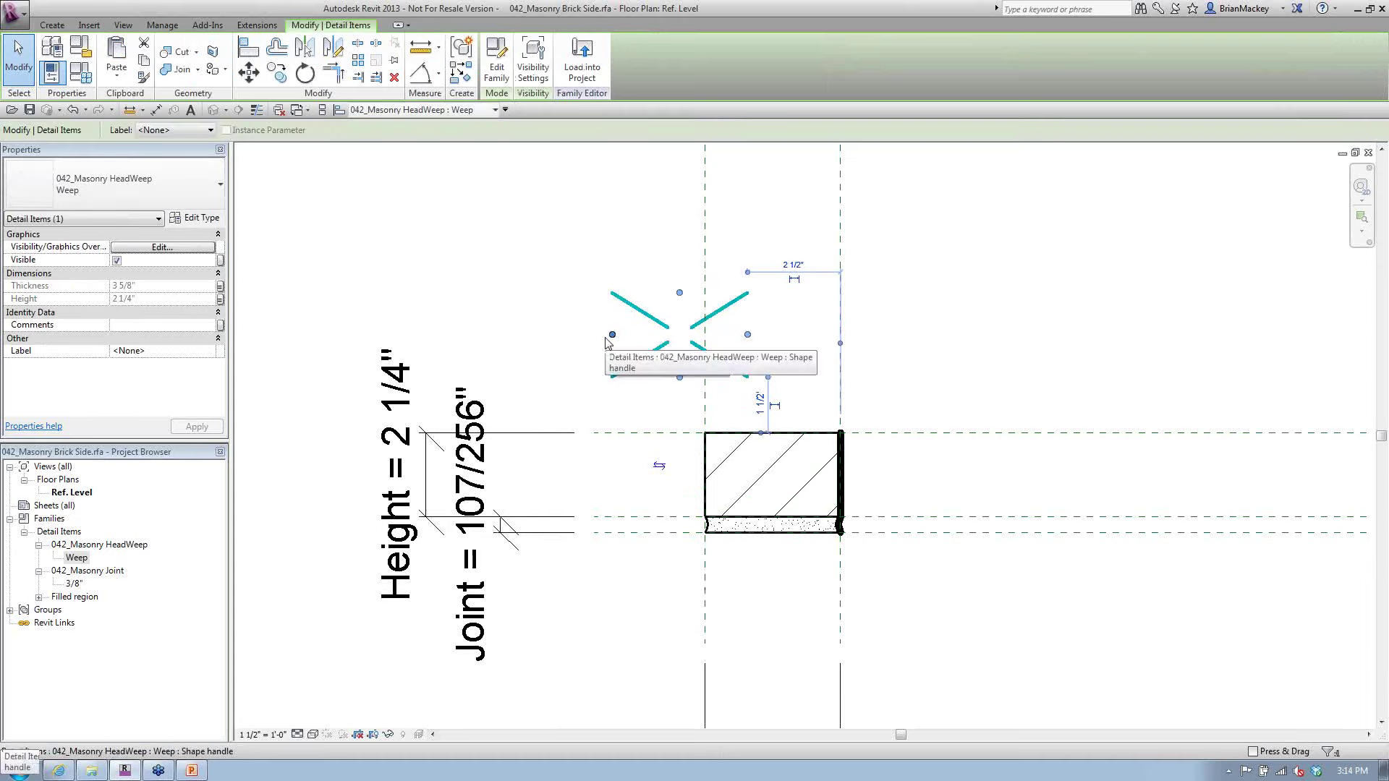
Stretch the weep's left side outward and move it to the right of the brick
left_click_drag(612, 334, 546, 324)
left_click_drag(683, 327, 1044, 302)
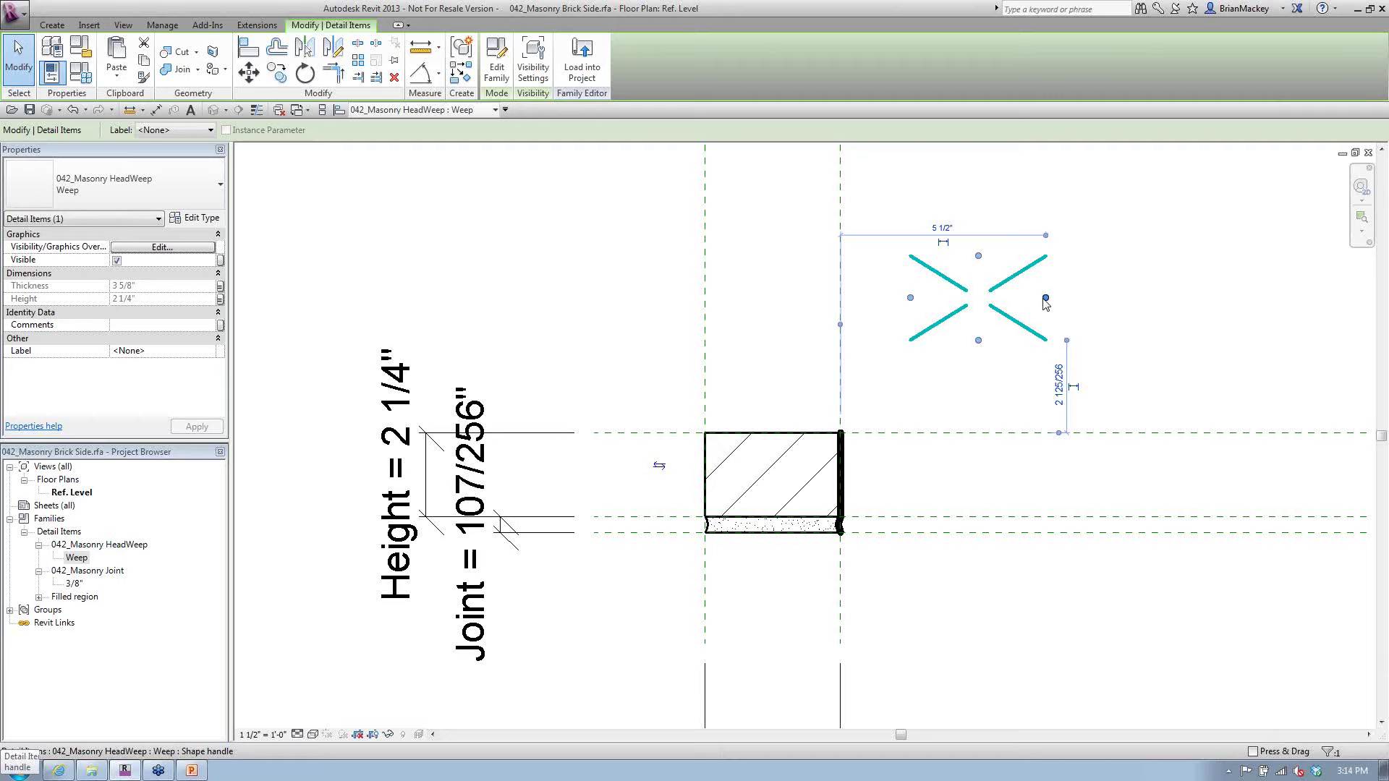
left_click(930, 397)
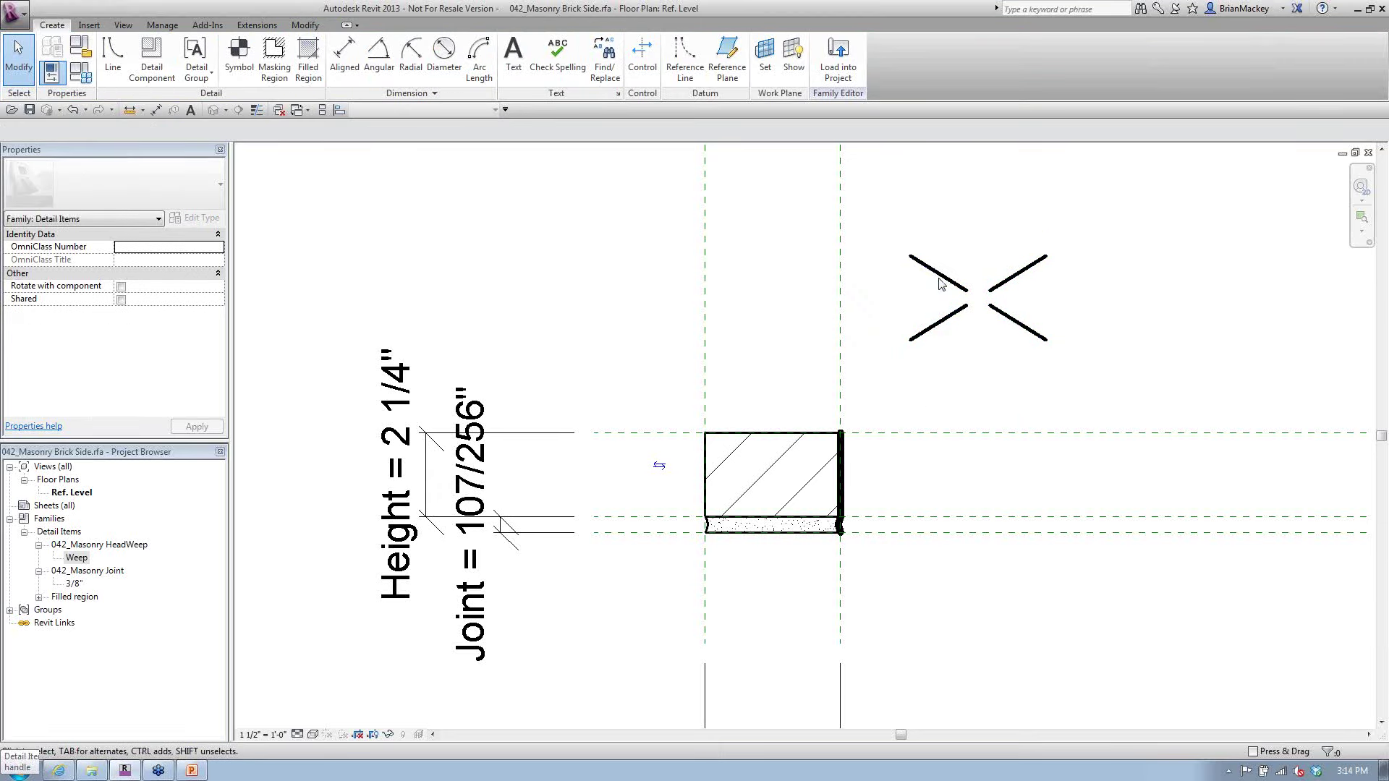
left_click(344, 56)
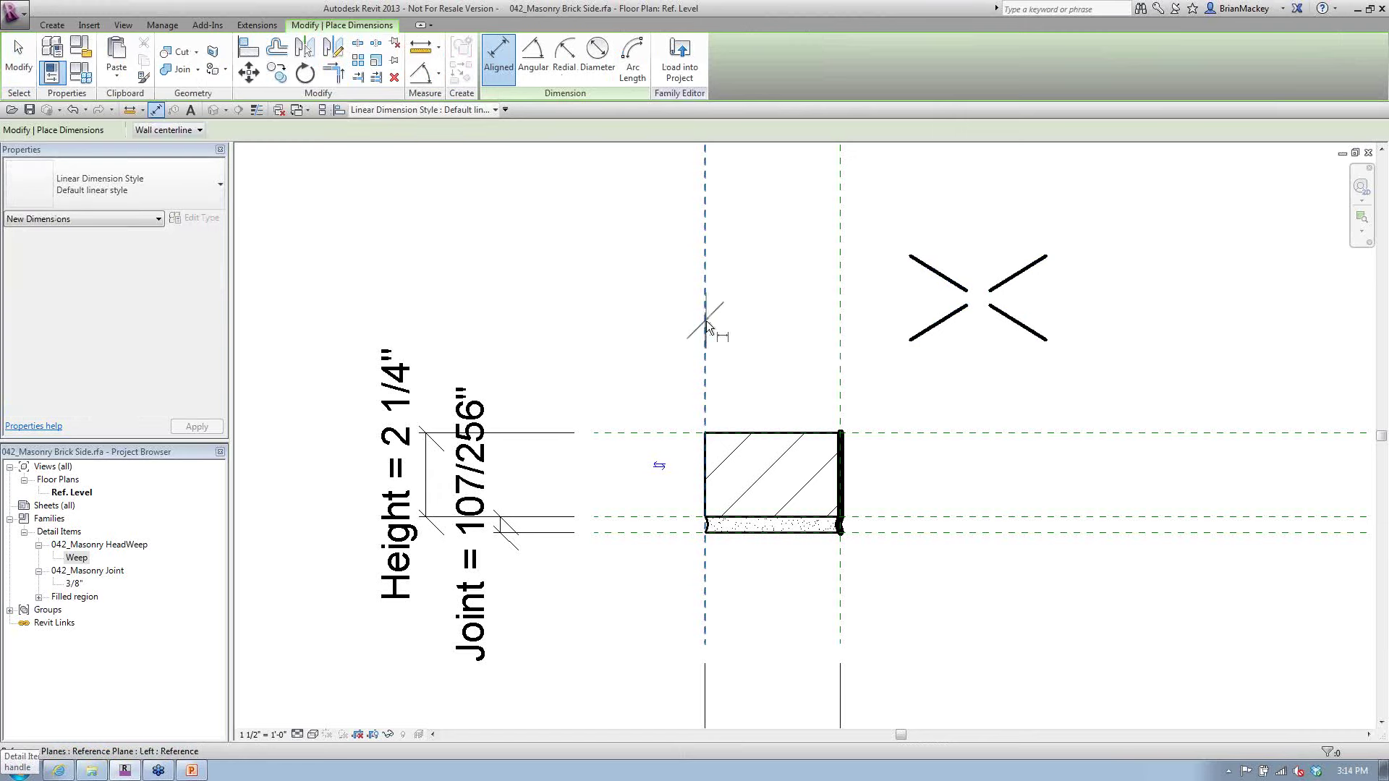
Align the weep's left edge to the left reference plane and its bottom to the joint line
right_click(618, 282)
left_click(654, 297)
right_click(654, 295)
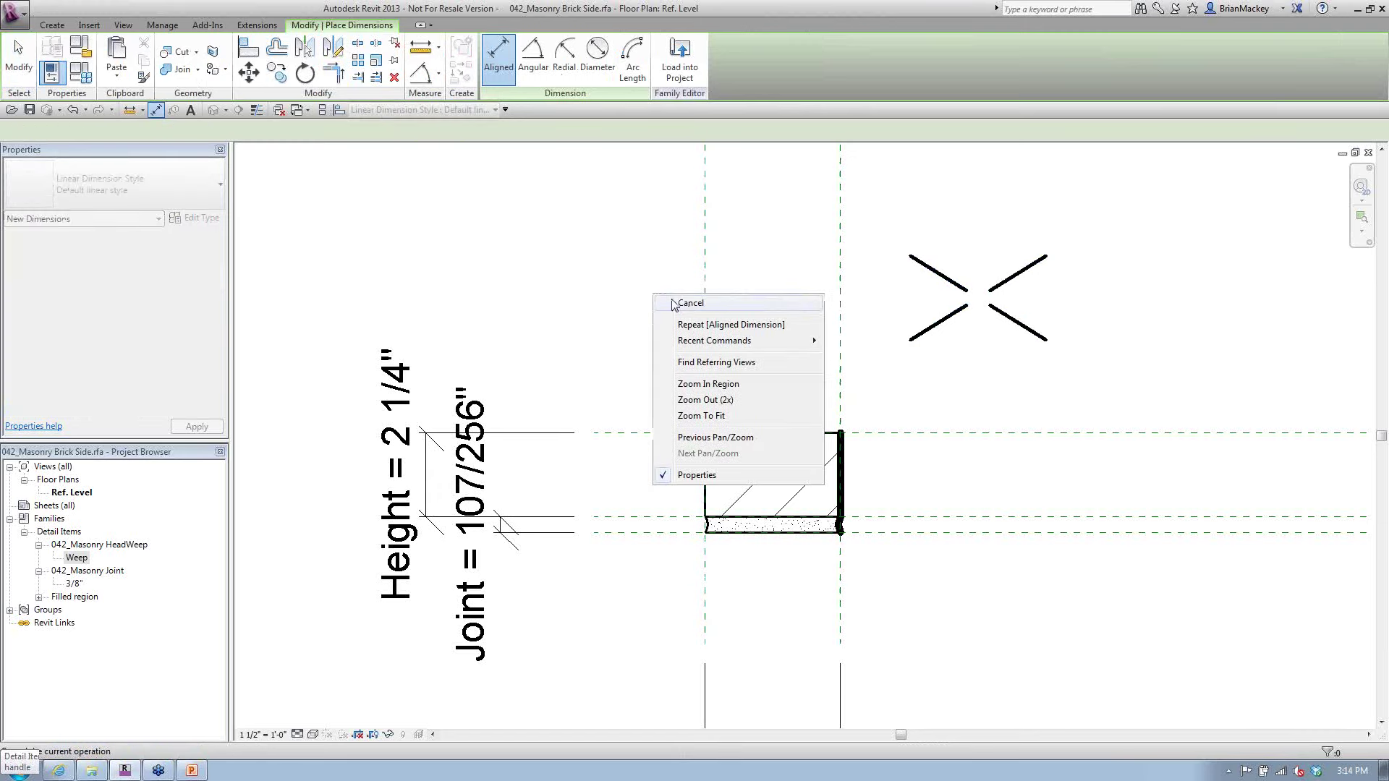
left_click(673, 305)
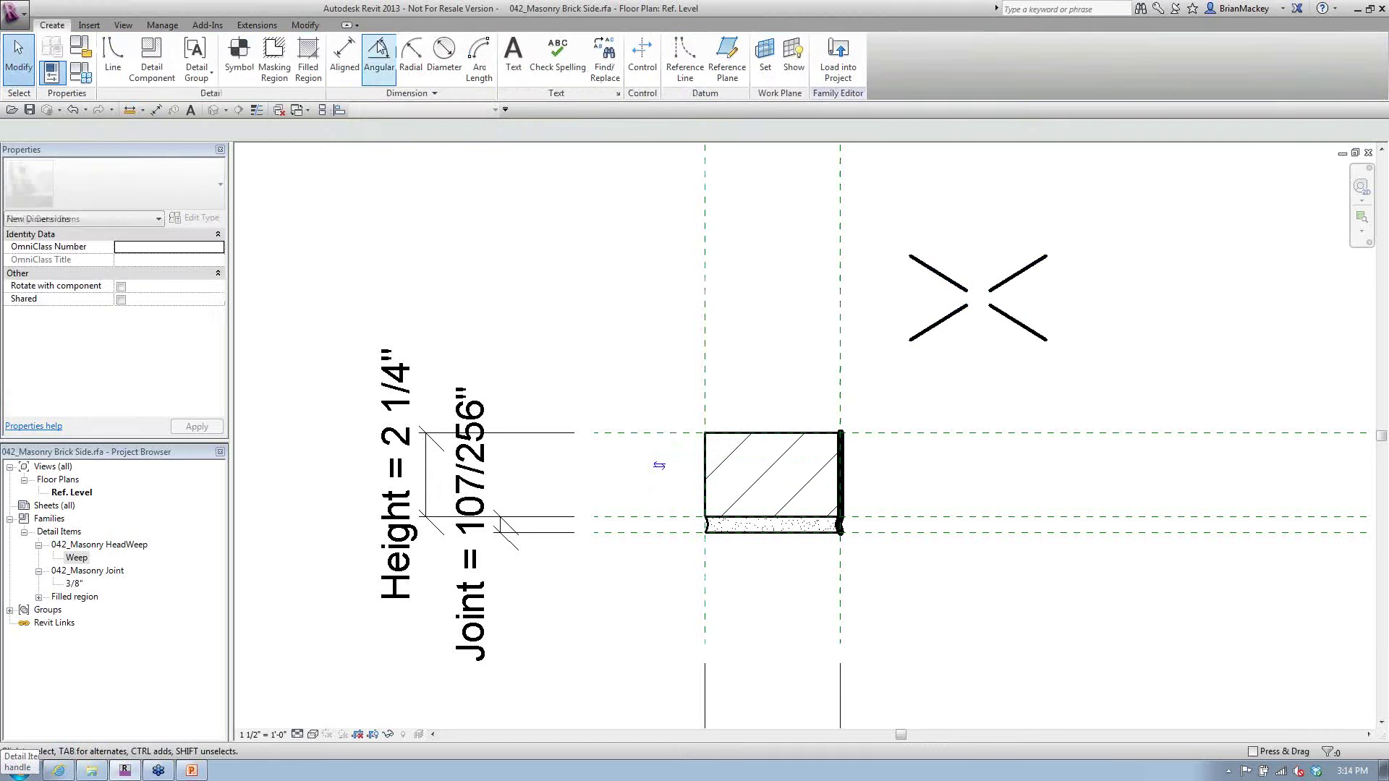
left_click(305, 27)
left_click(248, 48)
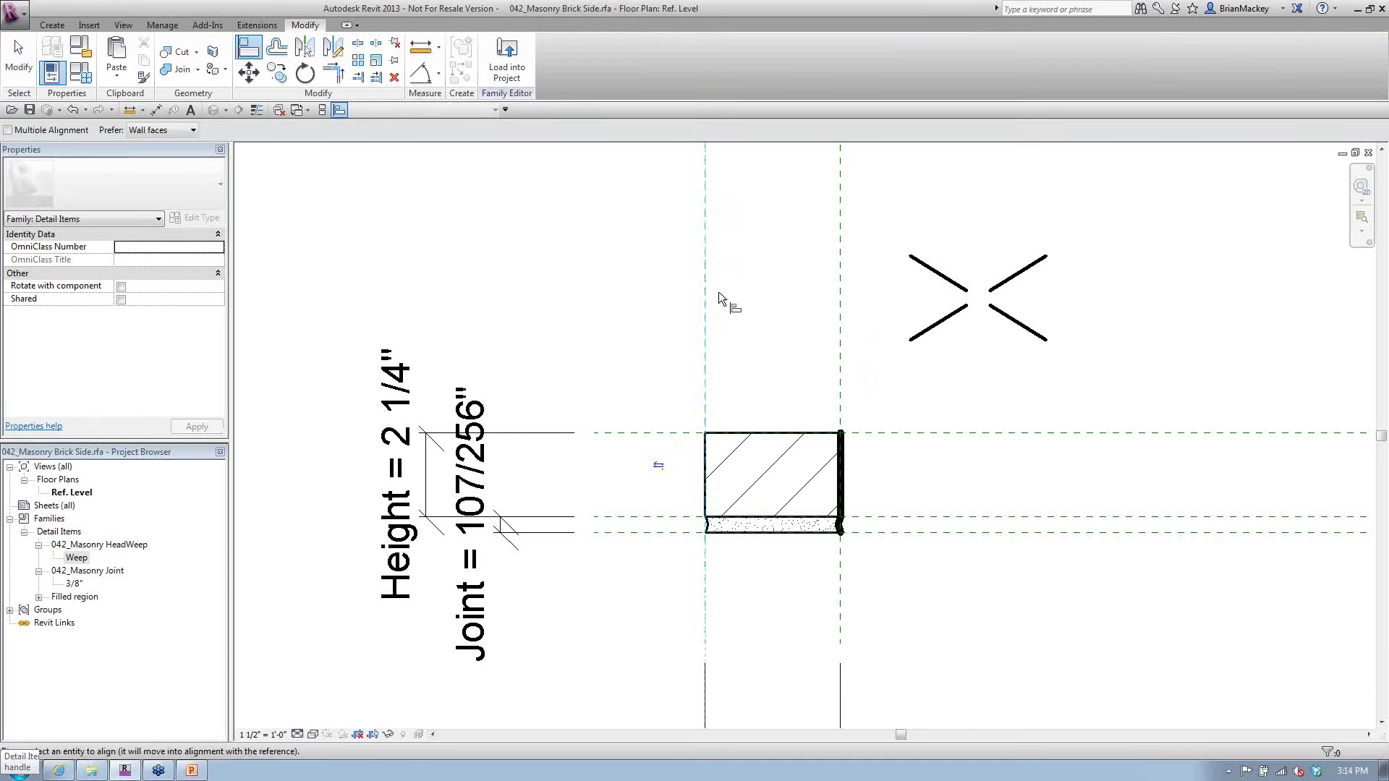
left_click(913, 303)
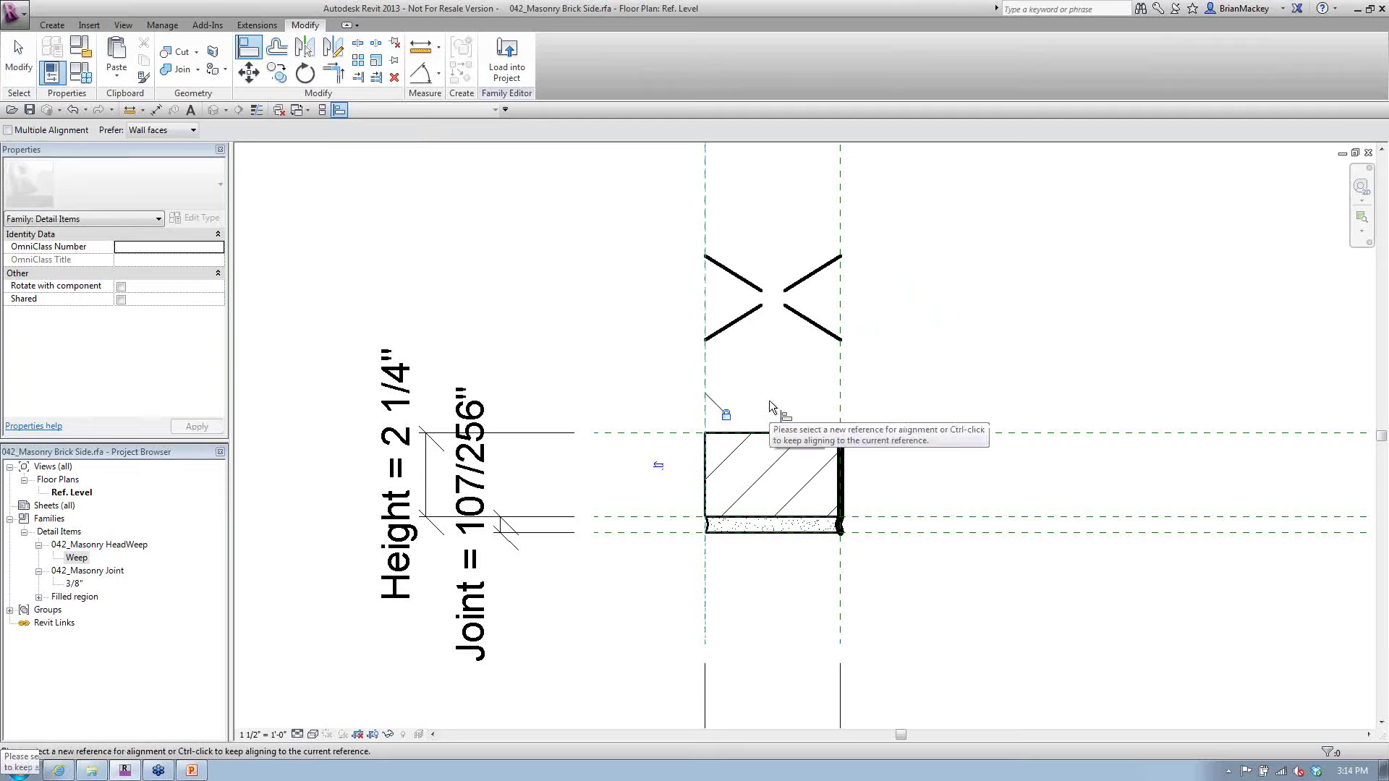
left_click(659, 516)
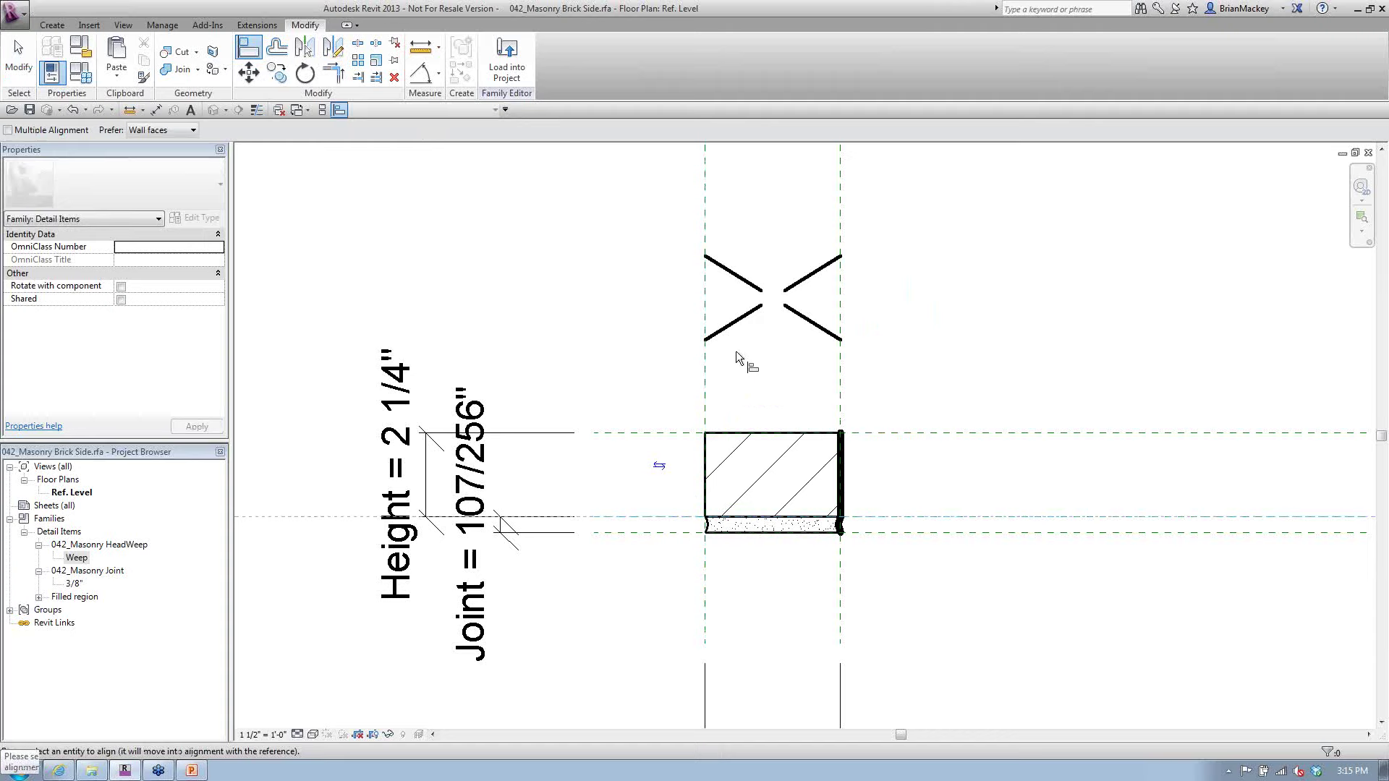
left_click(741, 341)
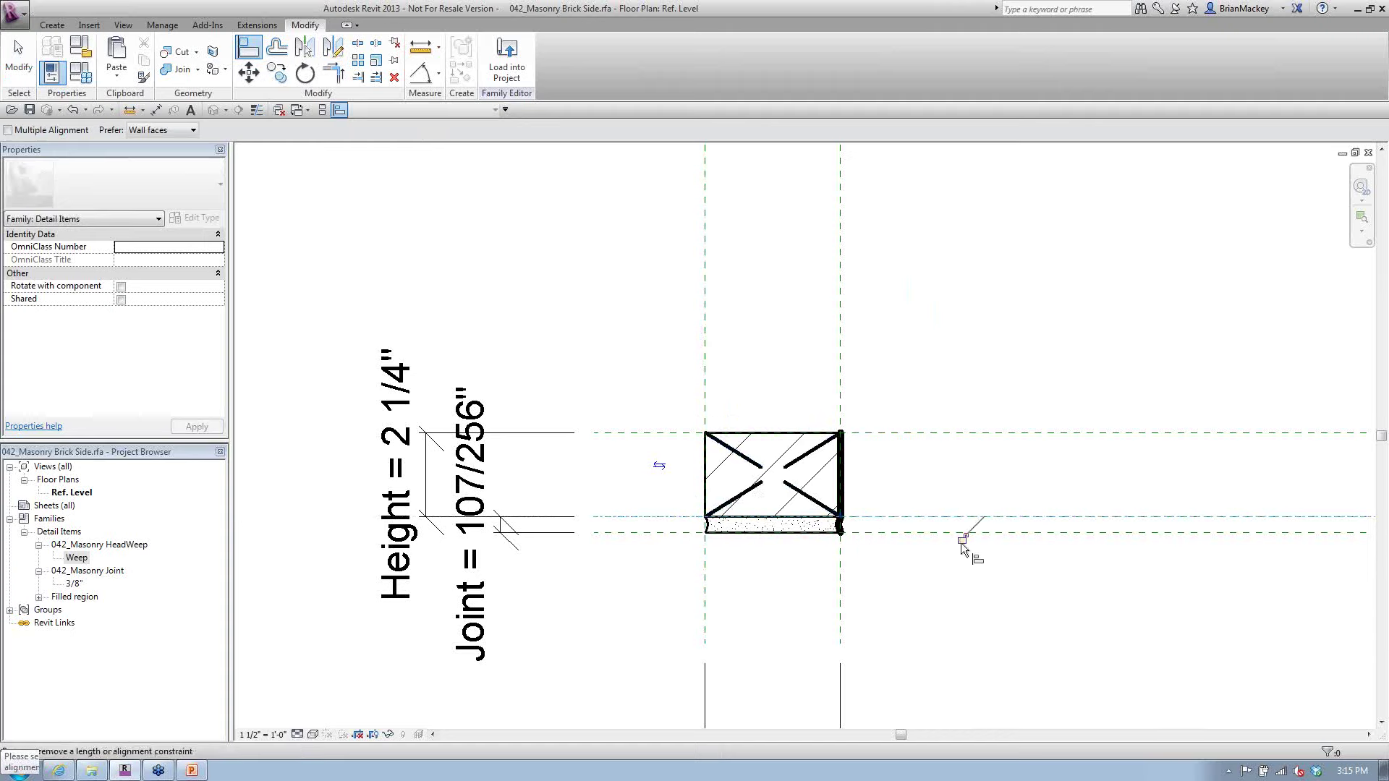
right_click(760, 367)
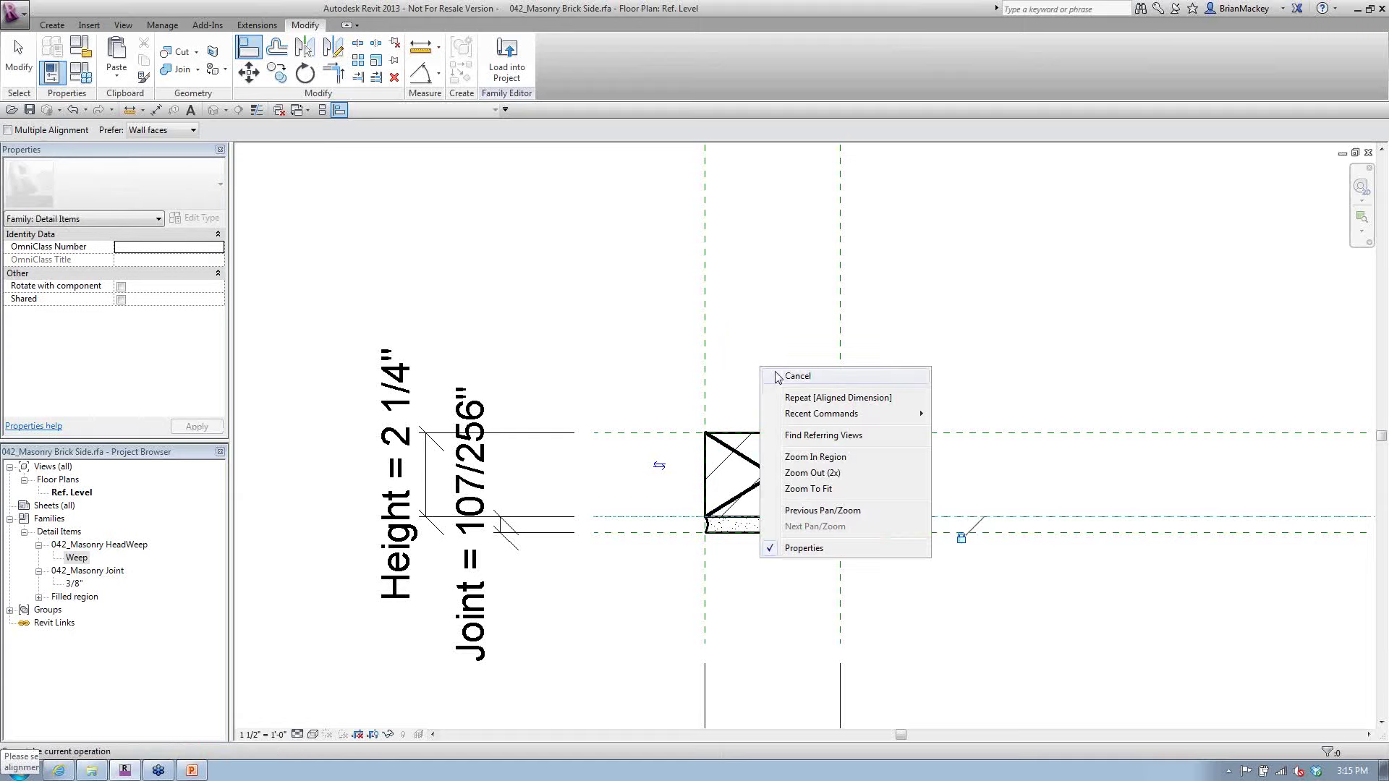
Check the weep's constraints, then close Brick Side without saving to return to Details 1 1/2"
left_click(782, 376)
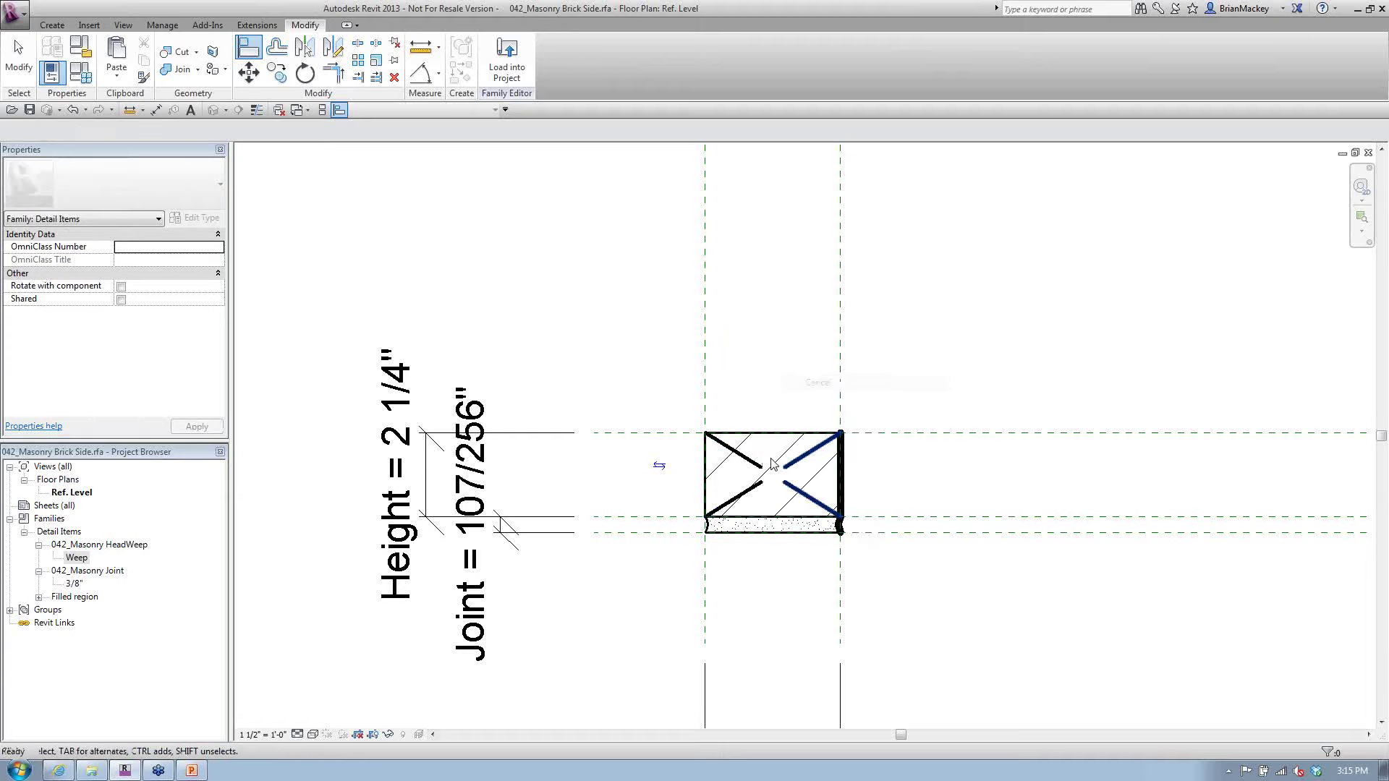
left_click(649, 444)
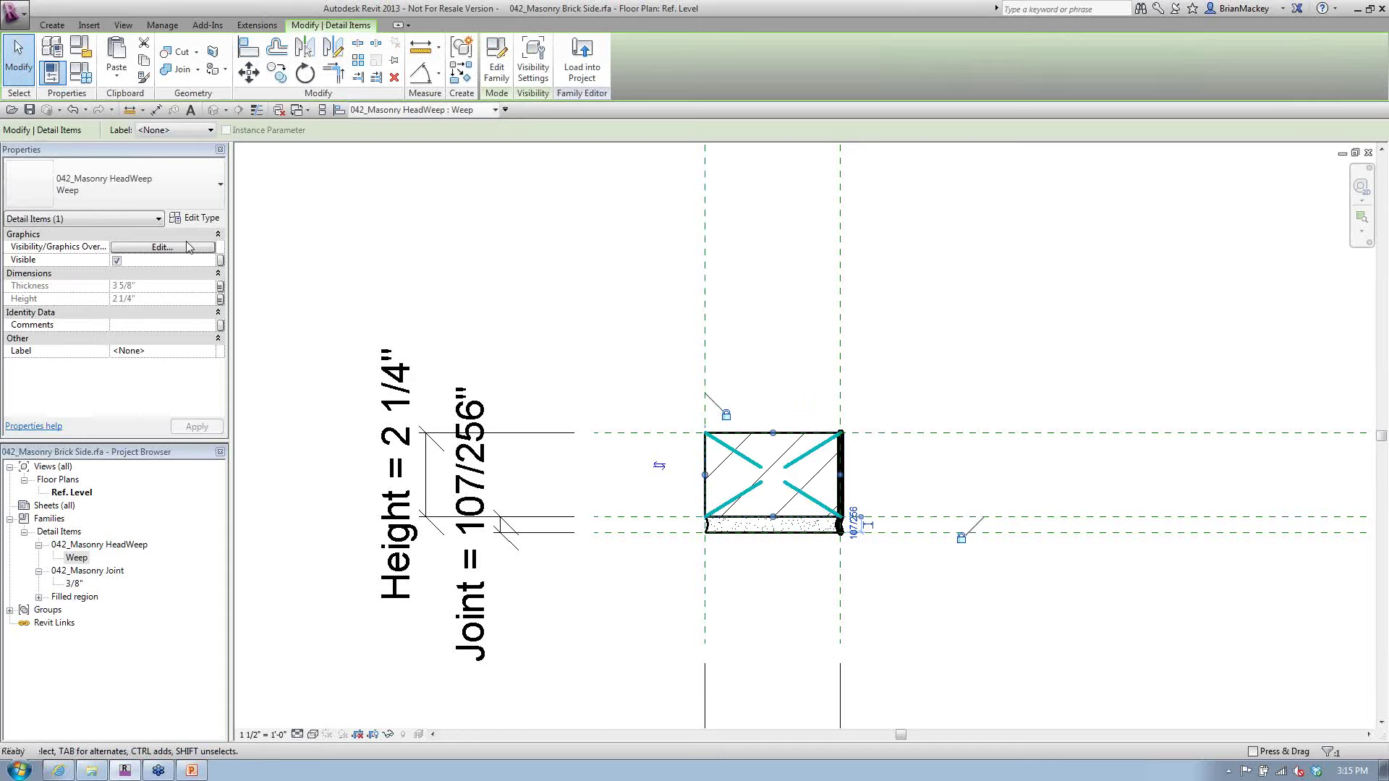
left_click(757, 559)
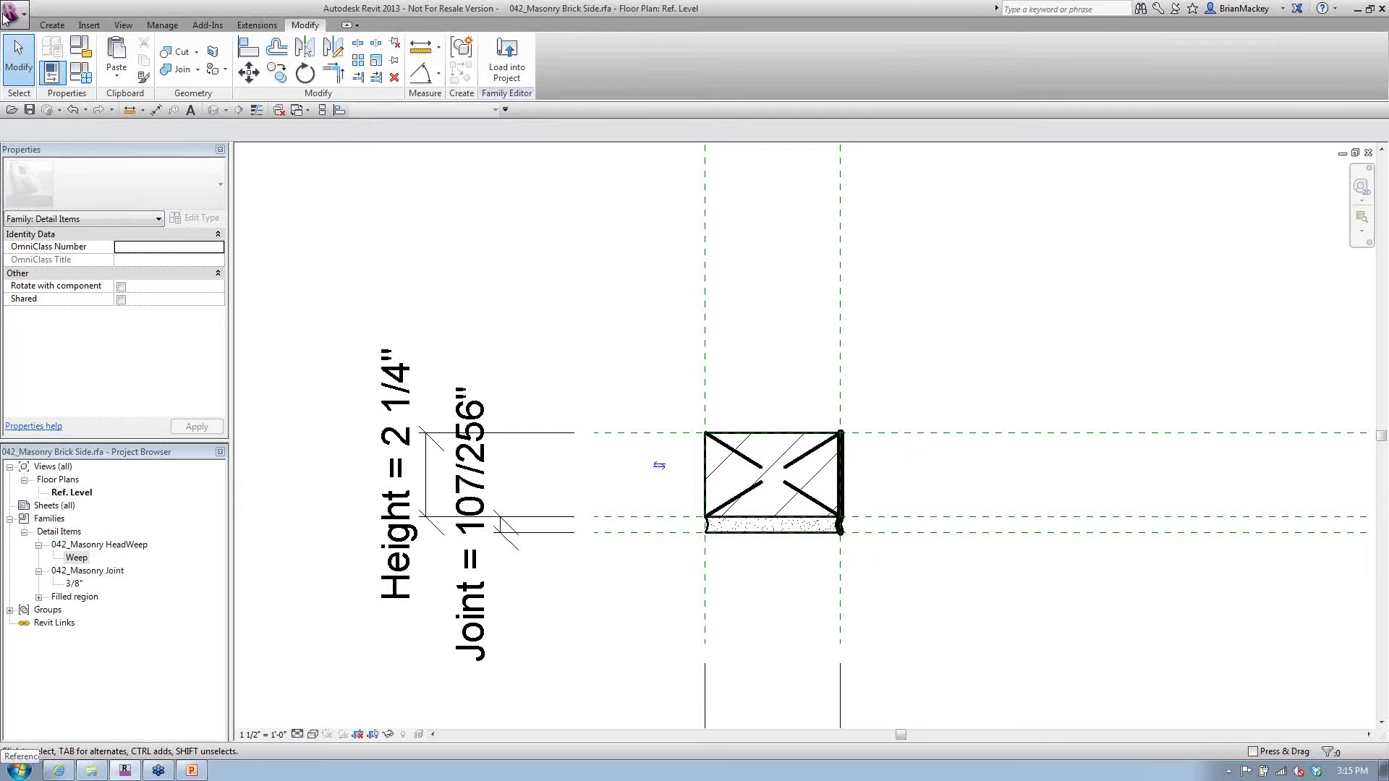
left_click(14, 13)
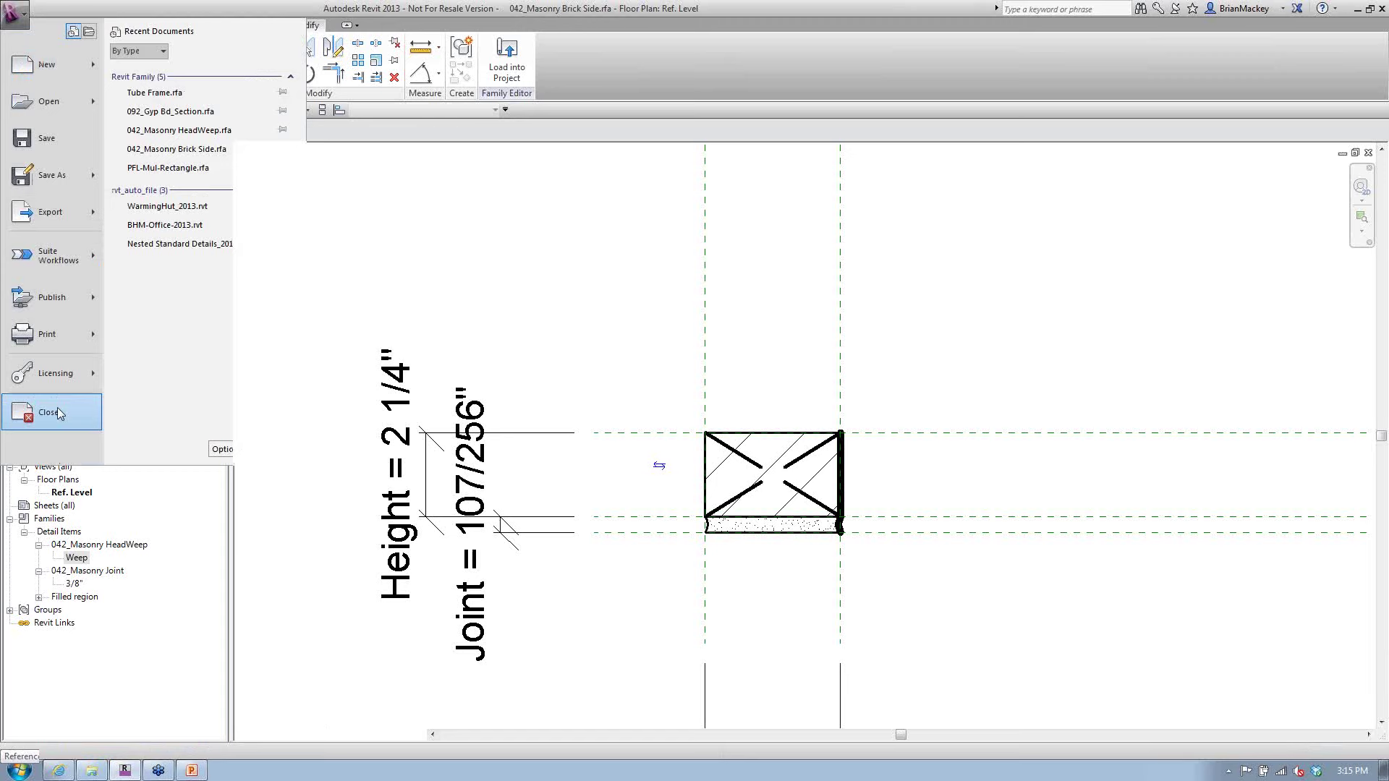
left_click(50, 413)
key("n")
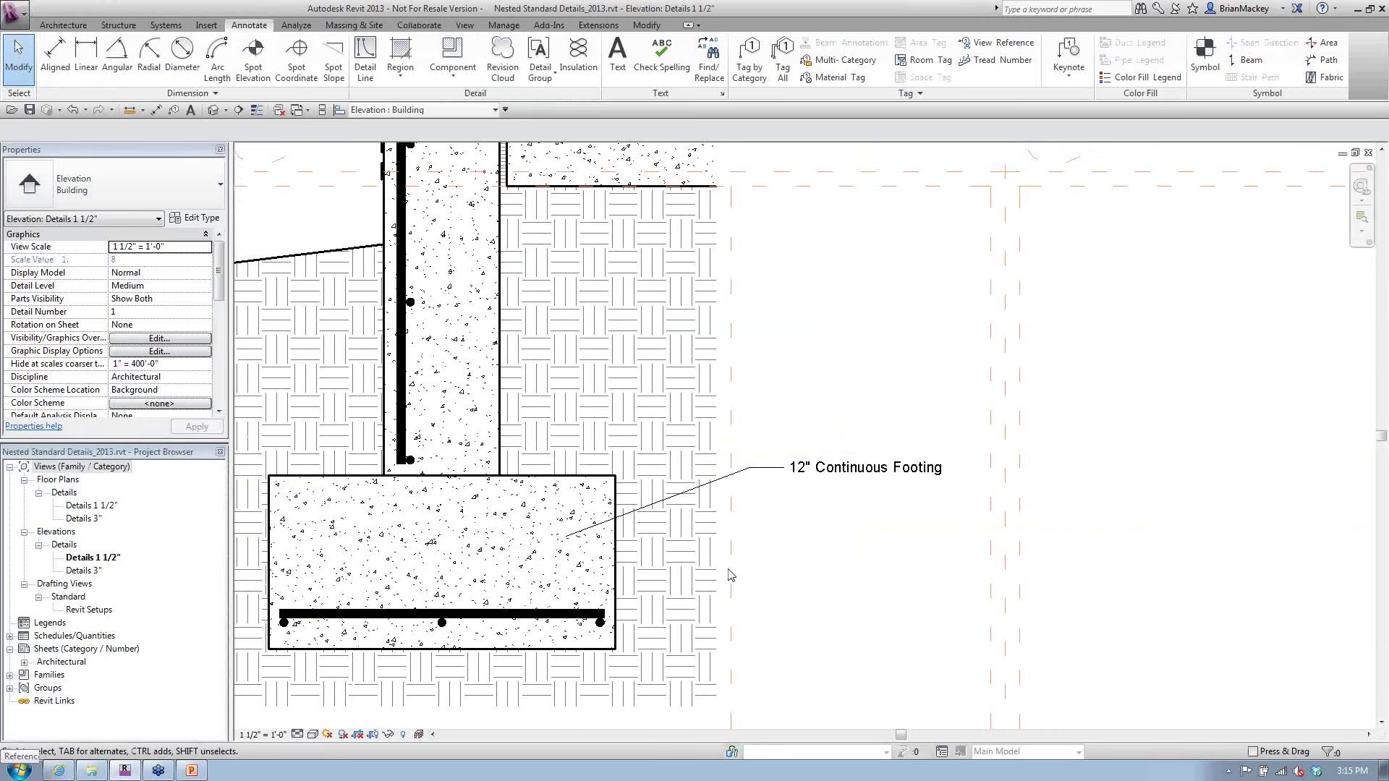
Set the footing rebar's Cover Start to 1" and Cover End to 3"
left_click(447, 628)
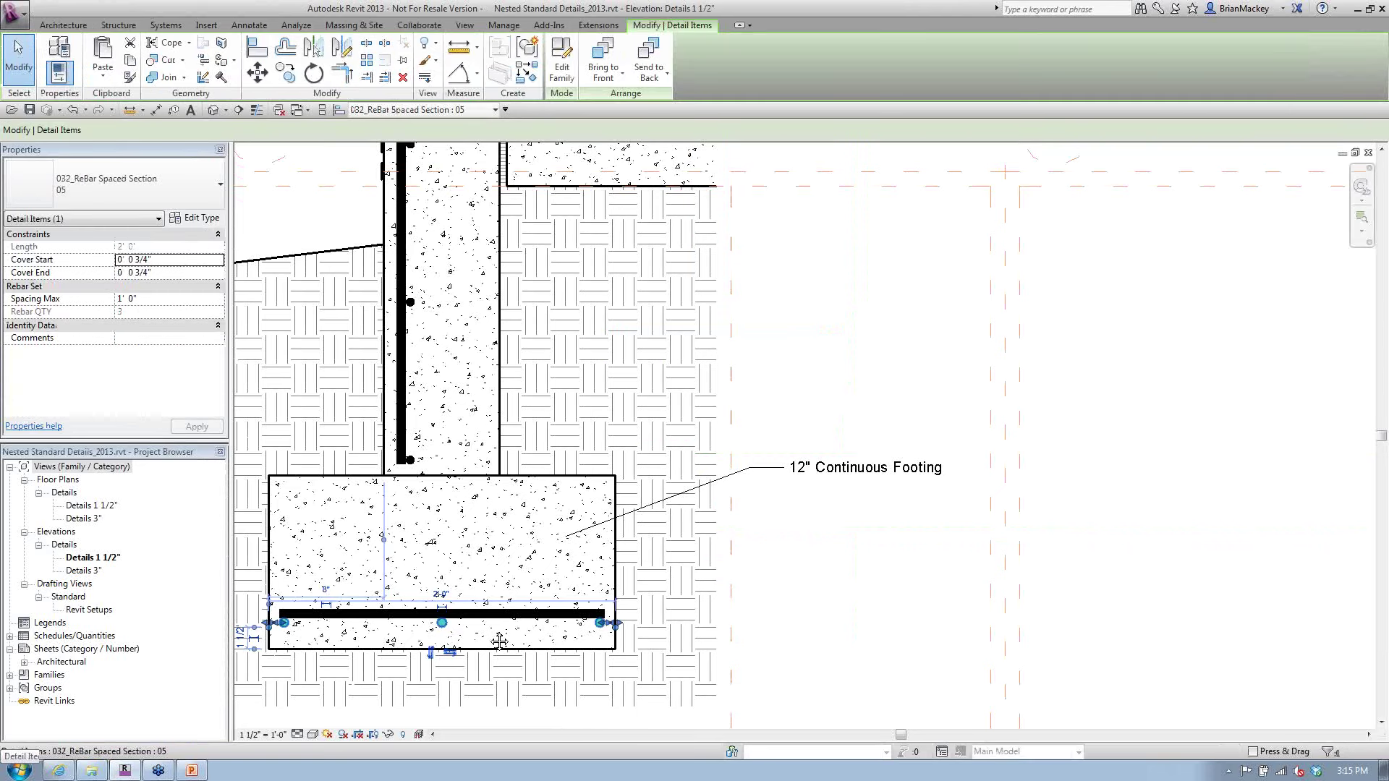
middle_click_drag(499, 641, 580, 679)
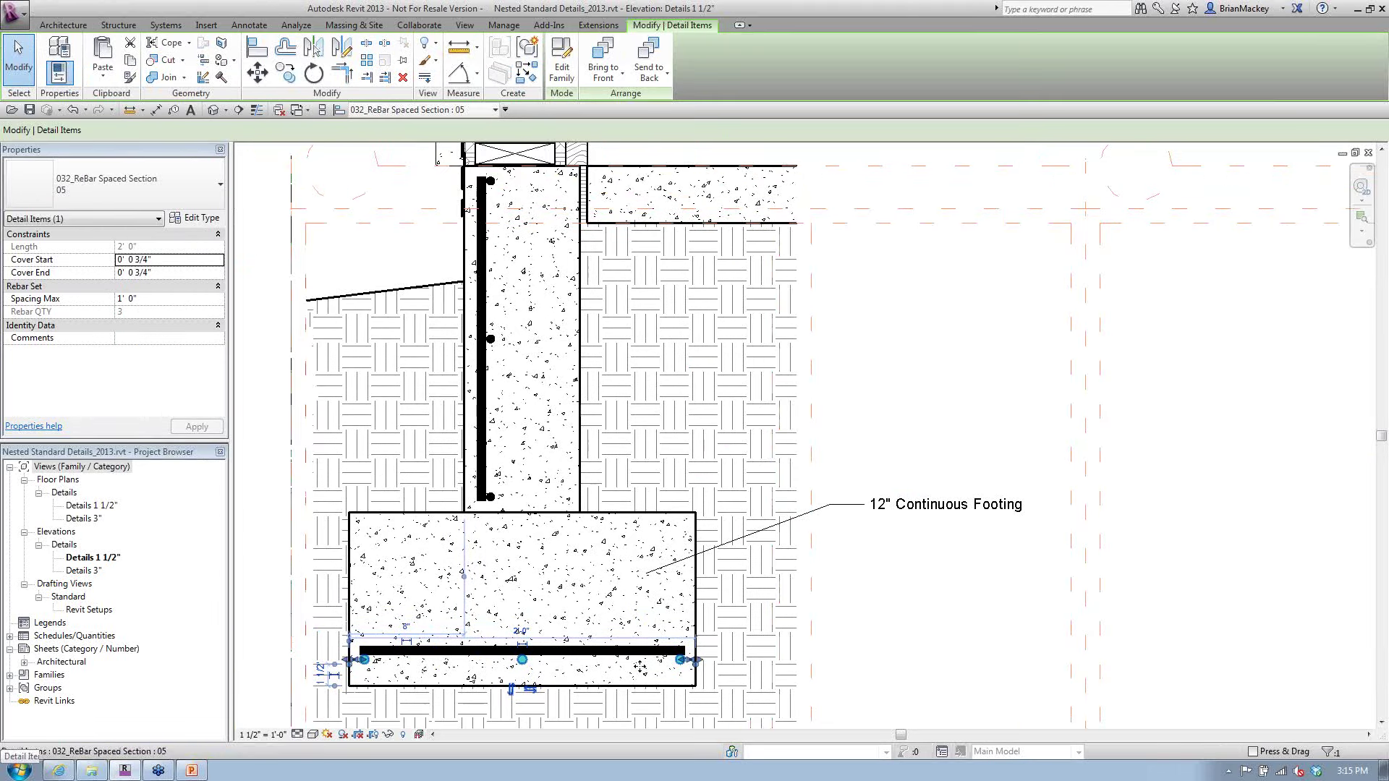
key("Escape")
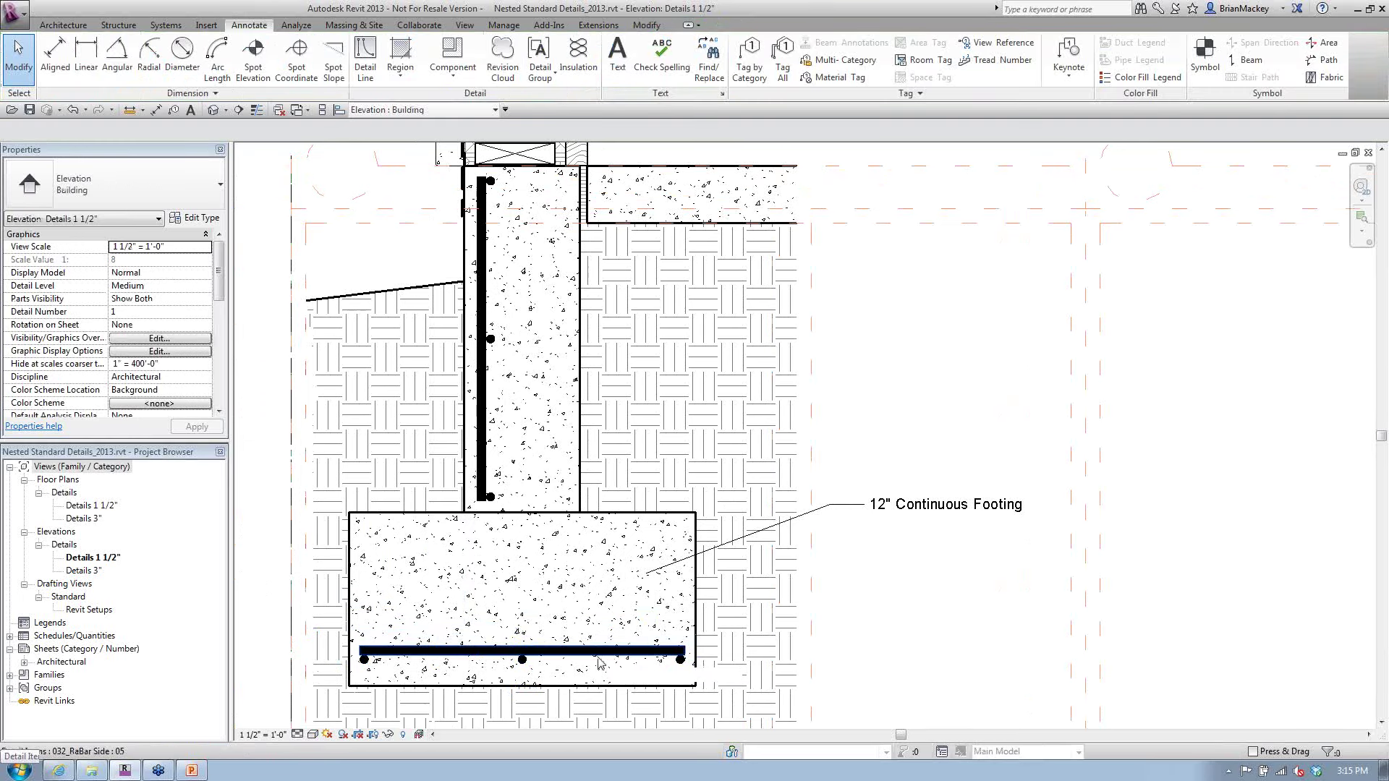
left_click(531, 664)
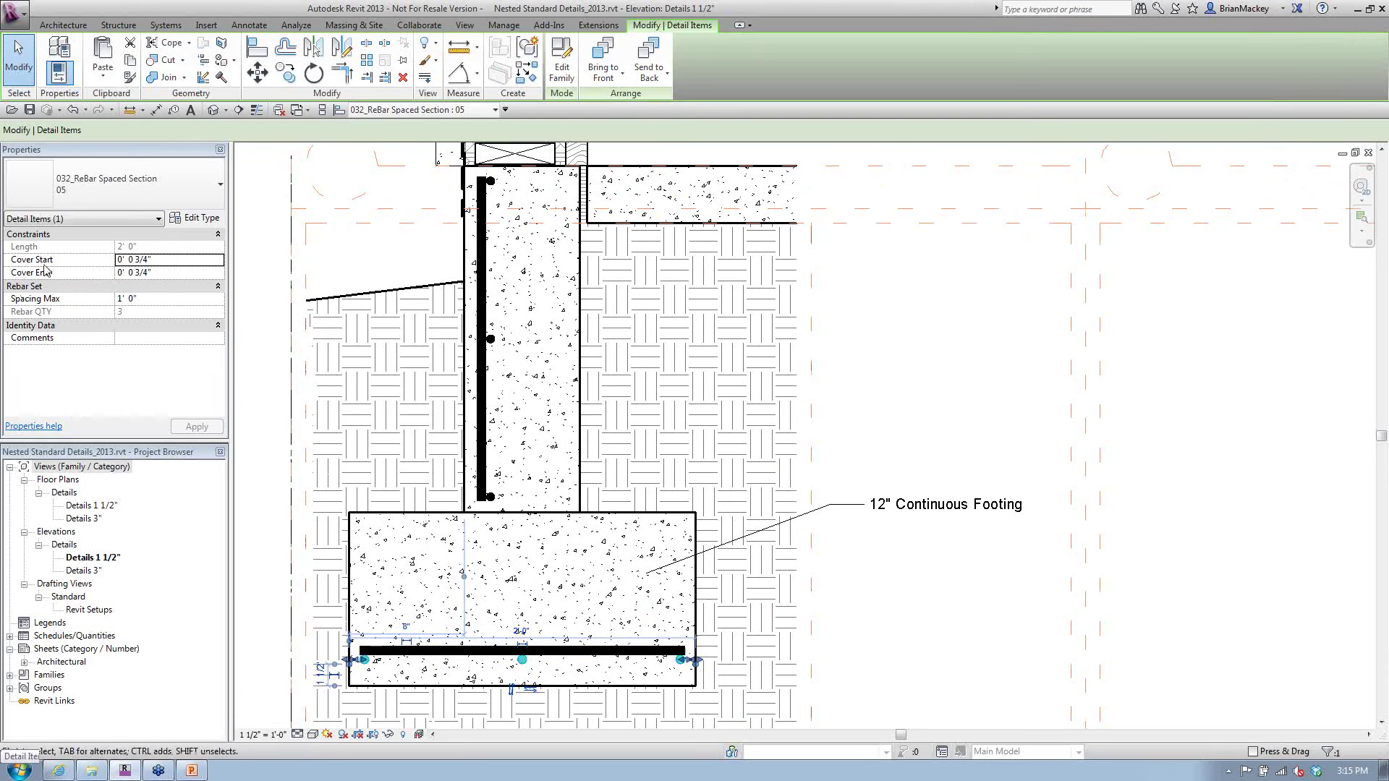
left_click(165, 261)
type("1\"")
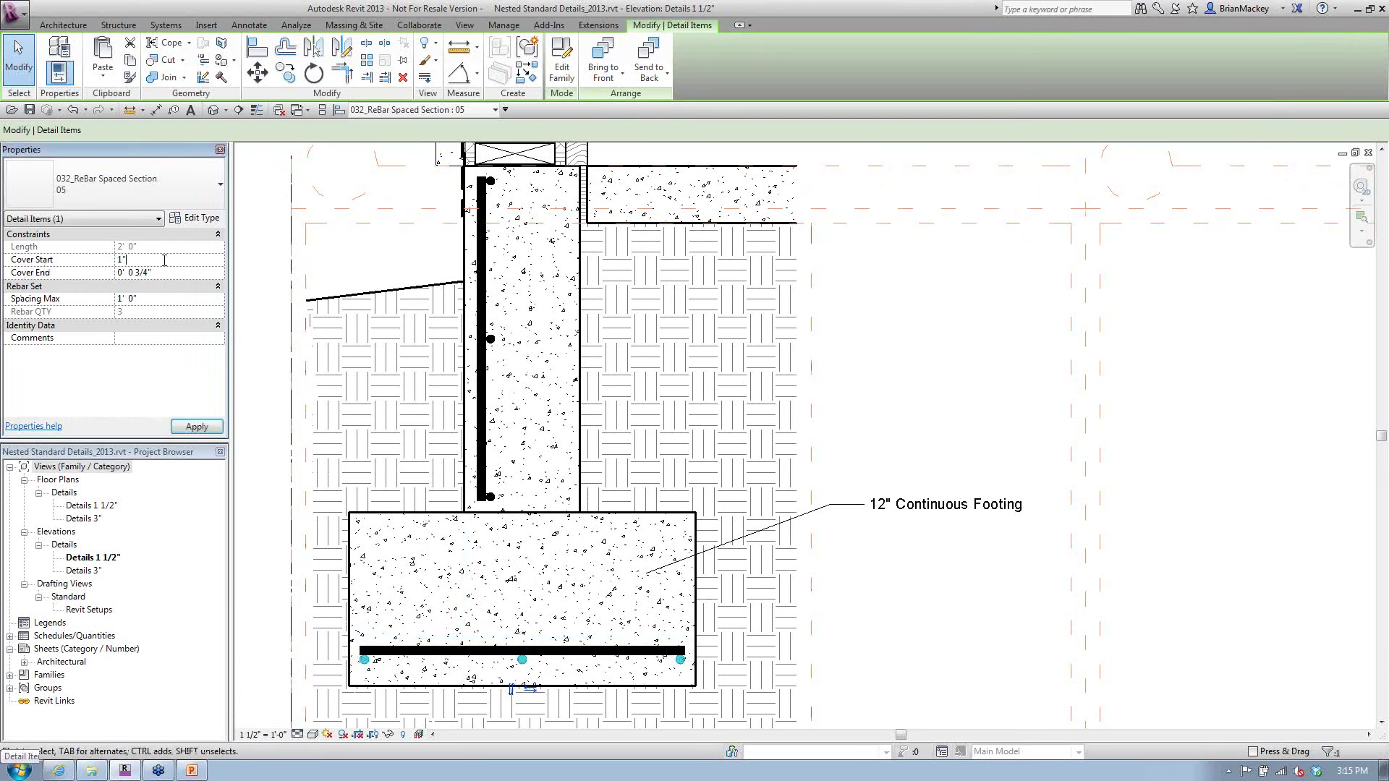
key("Tab")
type("3\"")
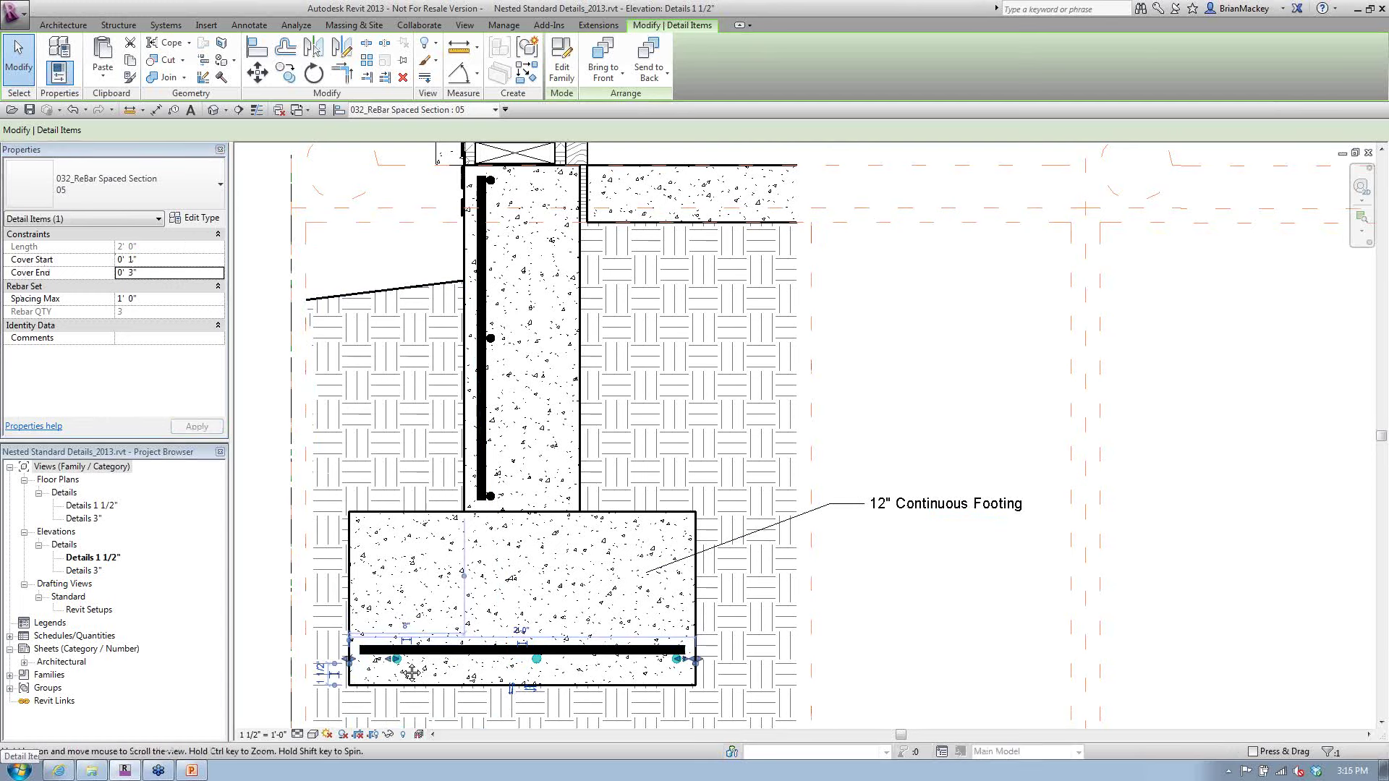
middle_click_drag(411, 673, 445, 630)
scroll(445, 630, "up", 2)
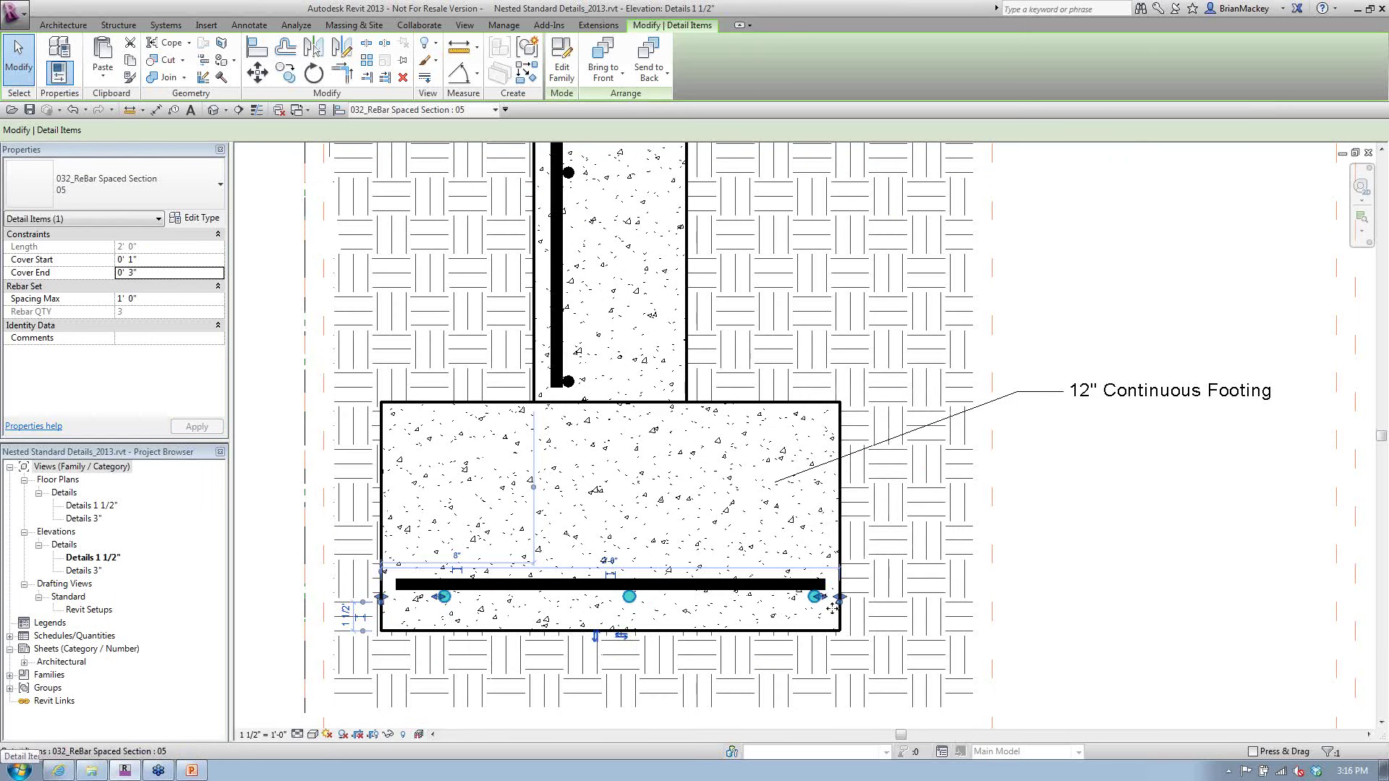
left_click(1057, 619)
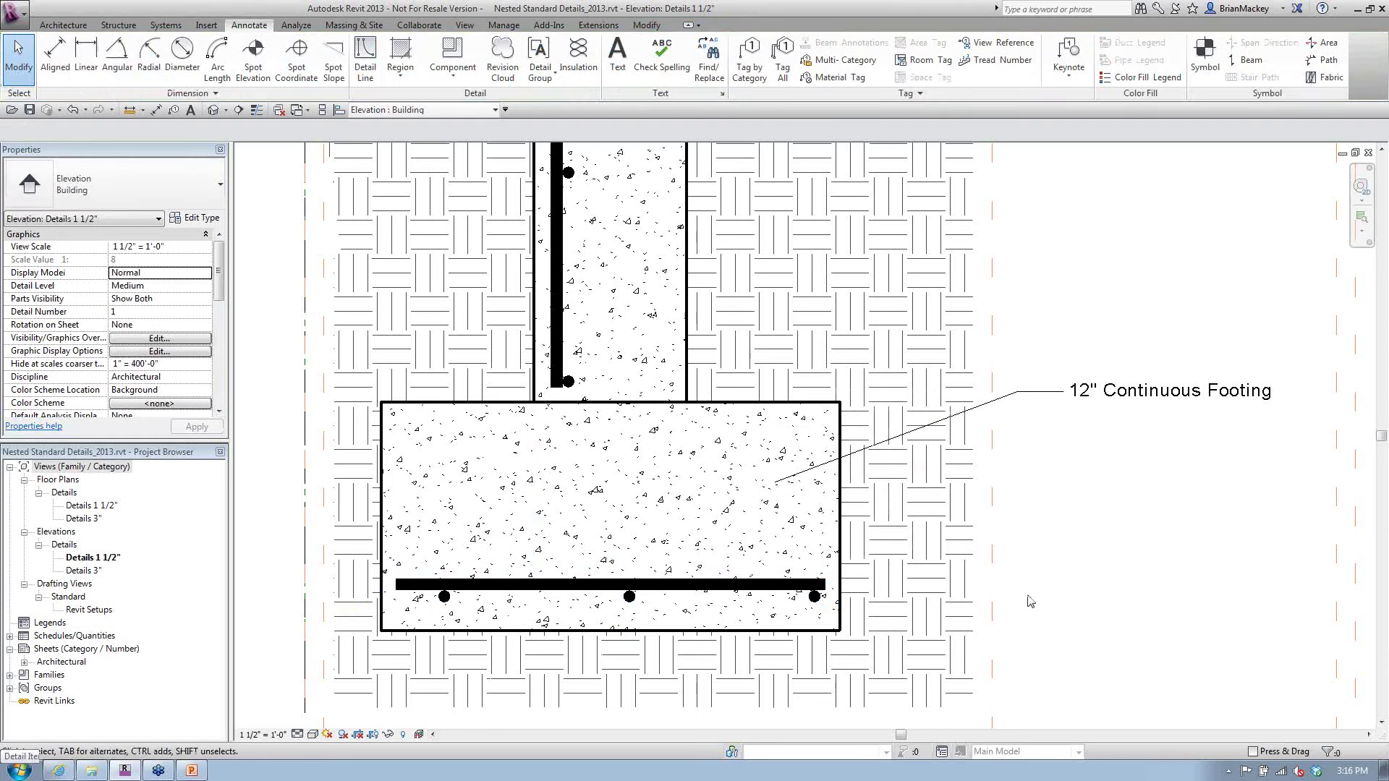
Create a similar rebar set (CS) sketched across the footing from its left to right edge
left_click(574, 391)
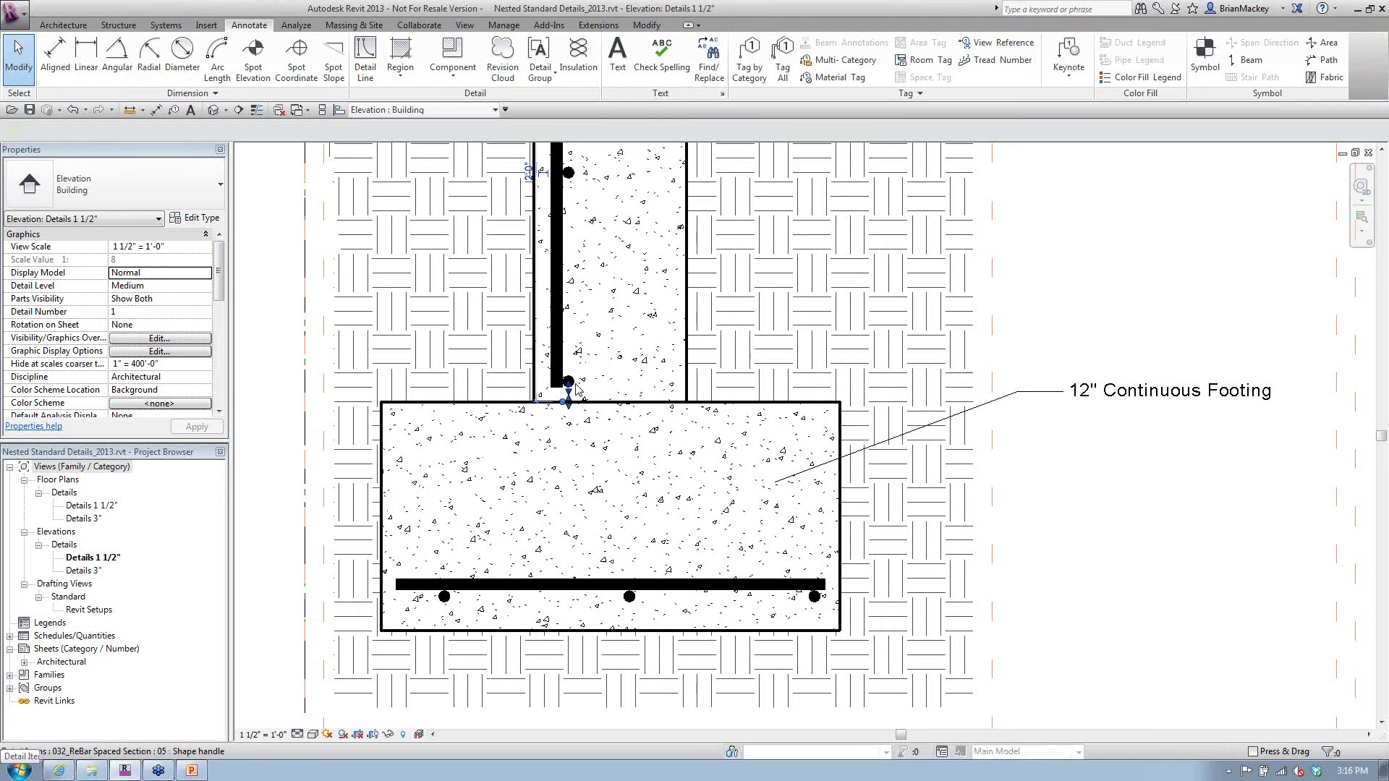
key("c")
key("s")
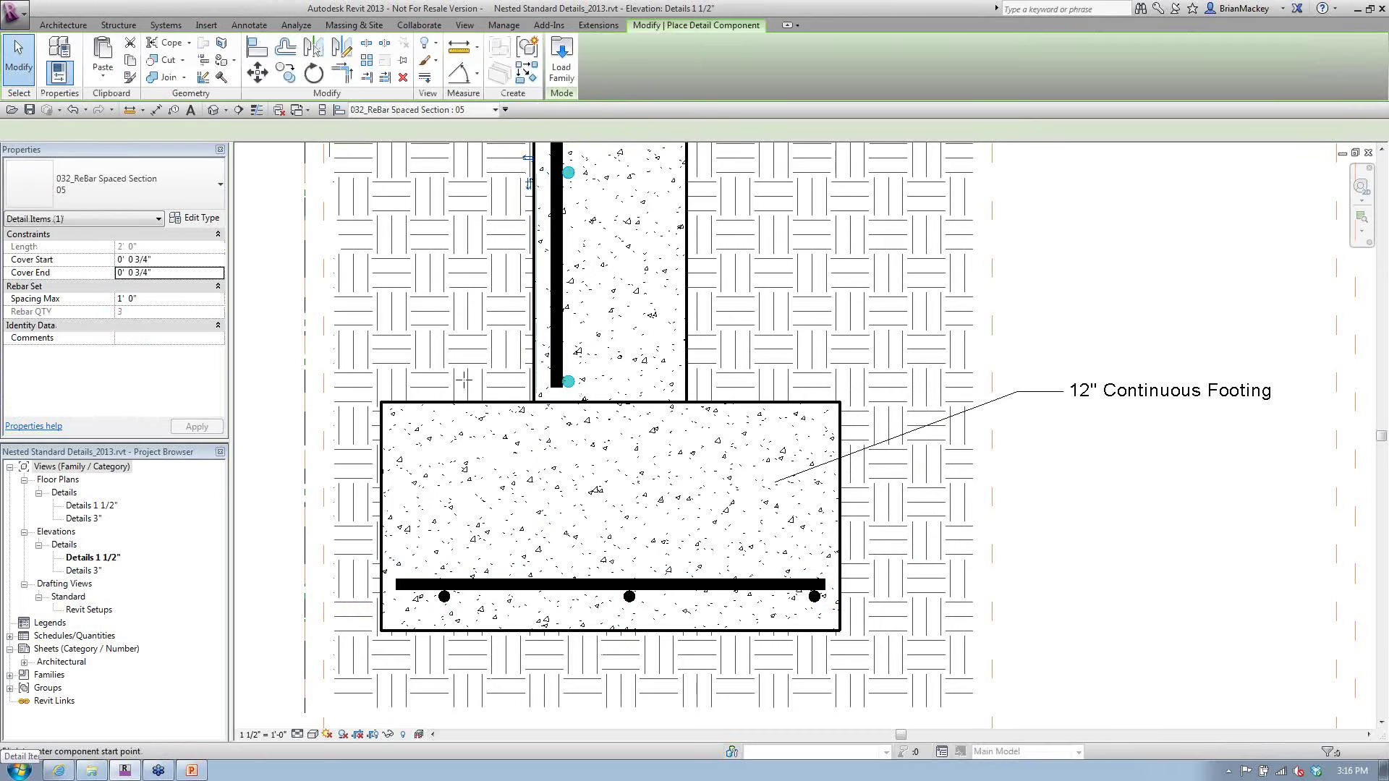
left_click(380, 449)
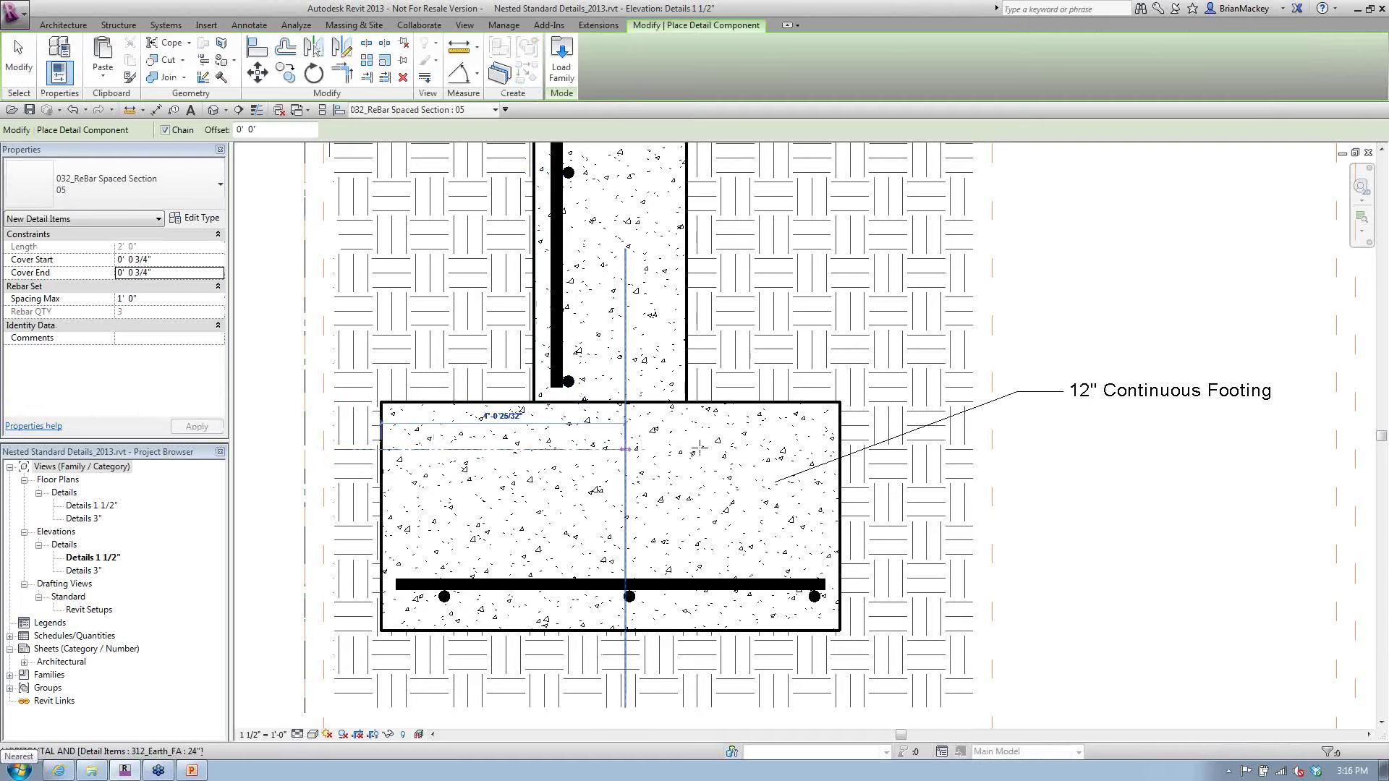
left_click(841, 448)
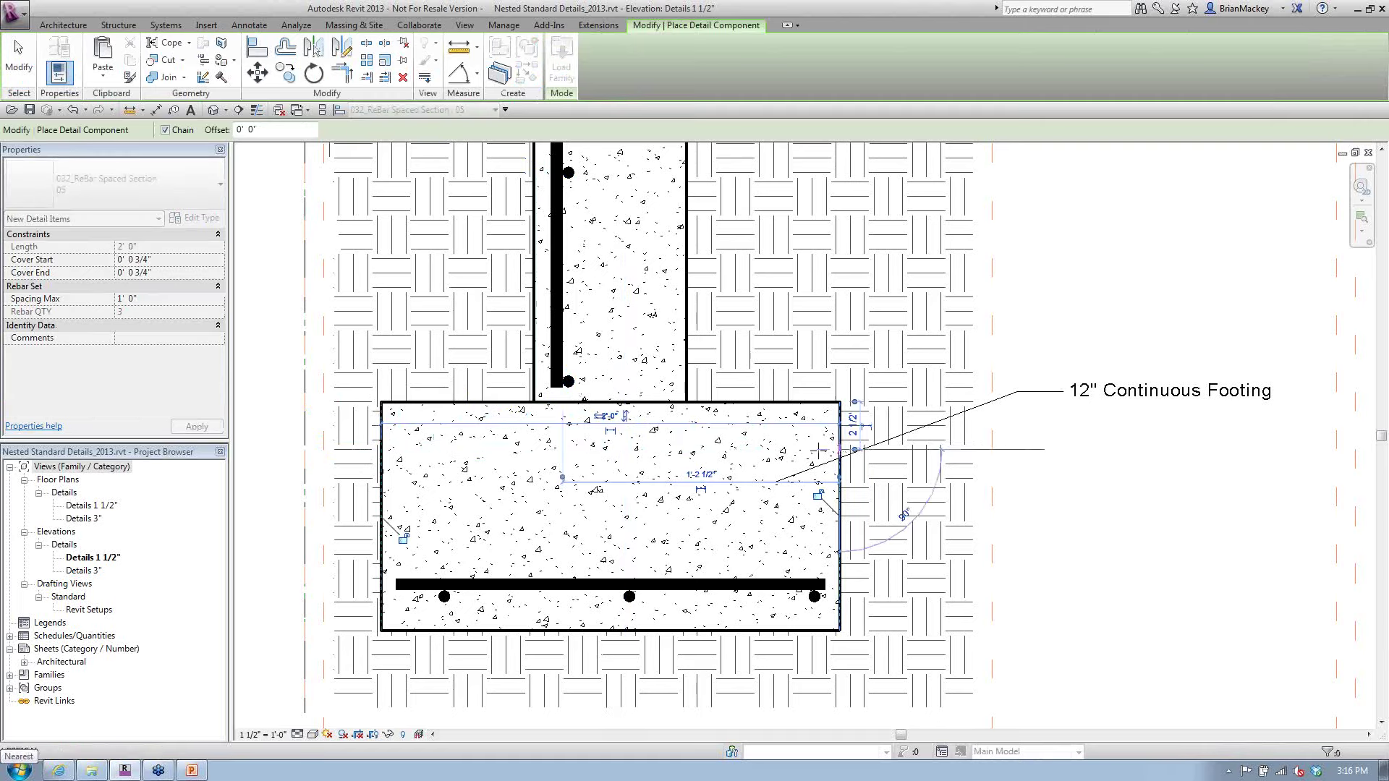
right_click(678, 446)
left_click(703, 454)
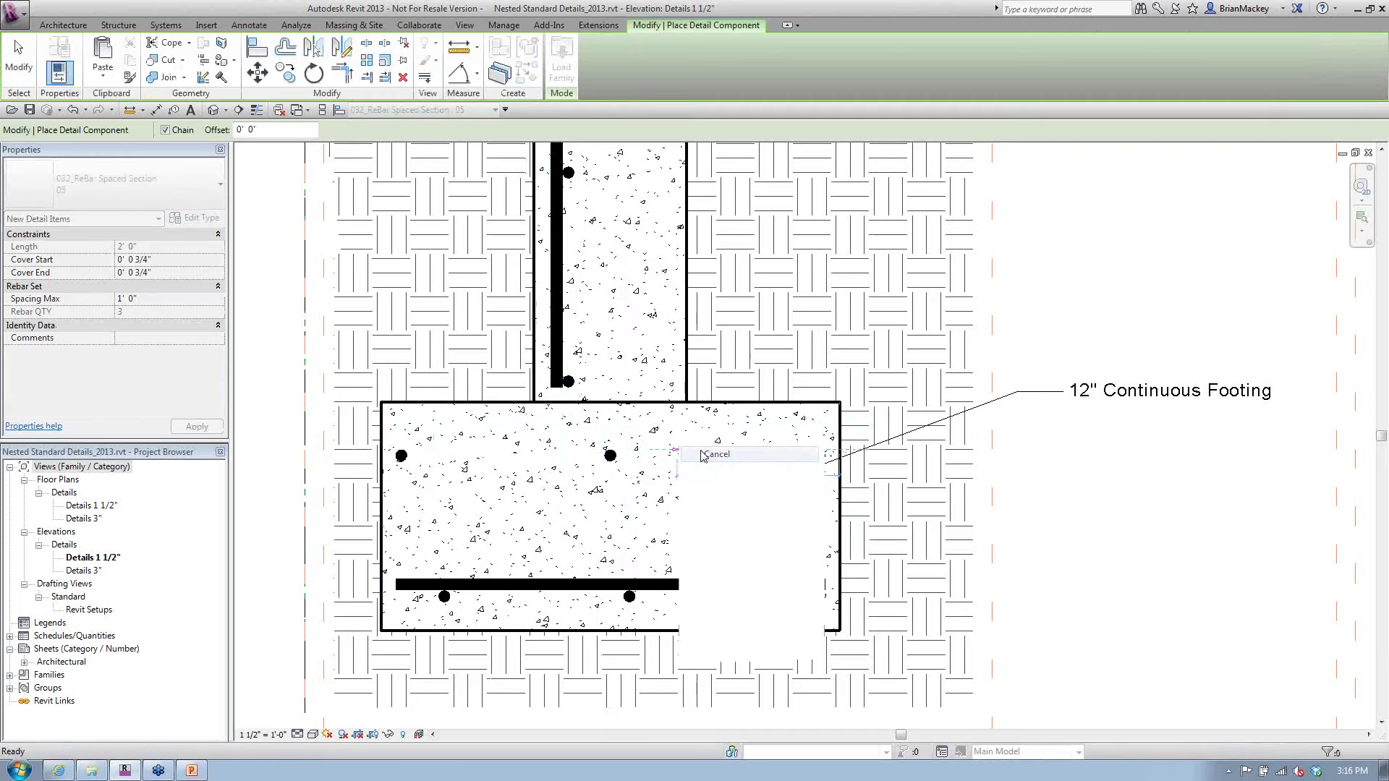
left_click(703, 454)
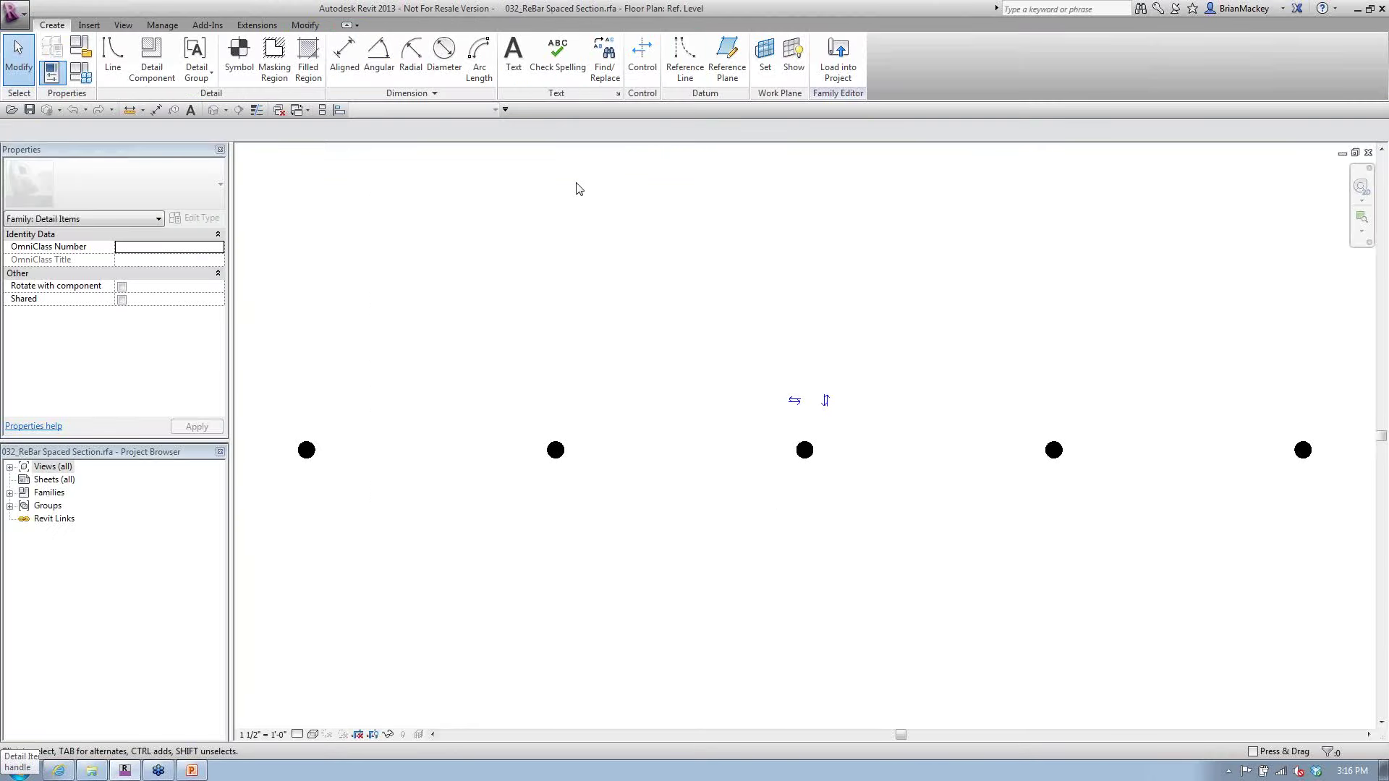
Turn on Annotation Categories in Visibility/Graphics (VG) to show reference planes and dimensions
key("v")
key("g")
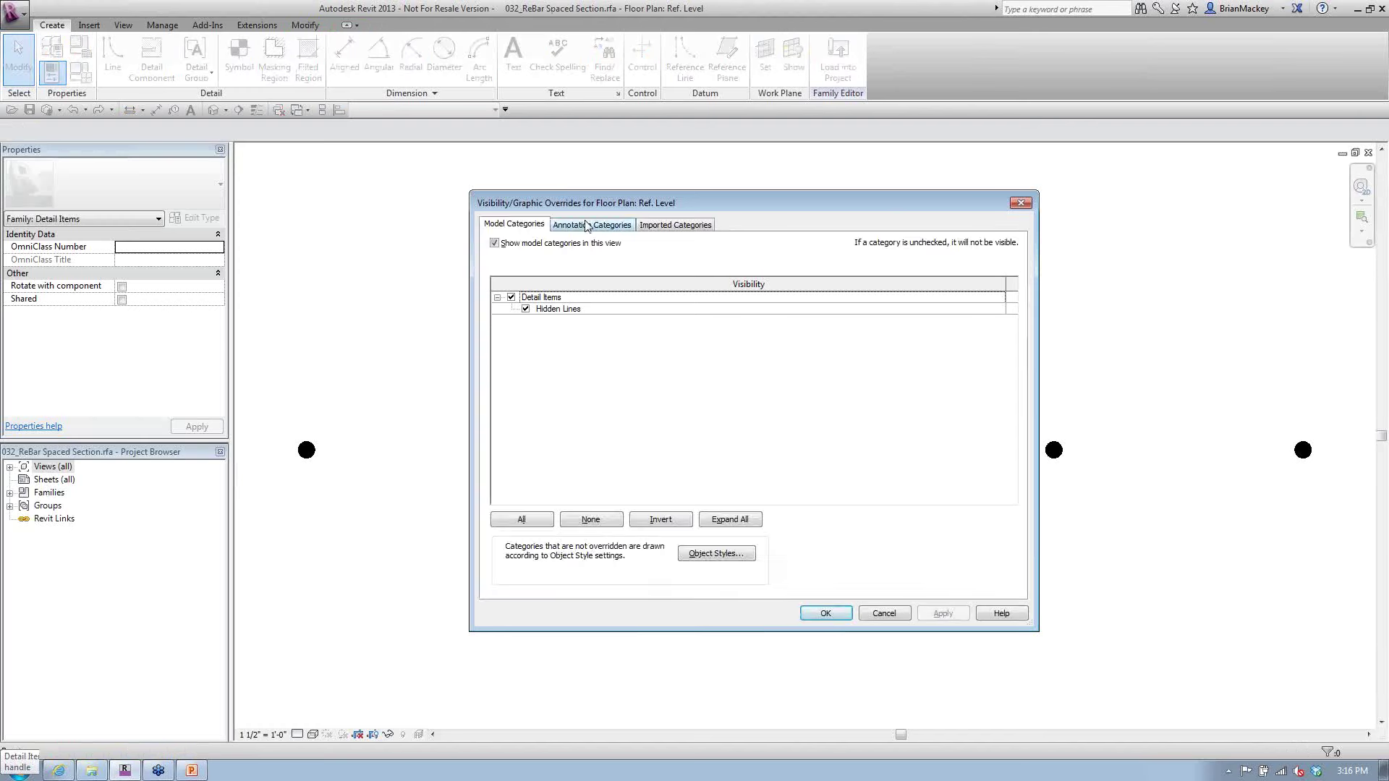
left_click(592, 223)
left_click(826, 614)
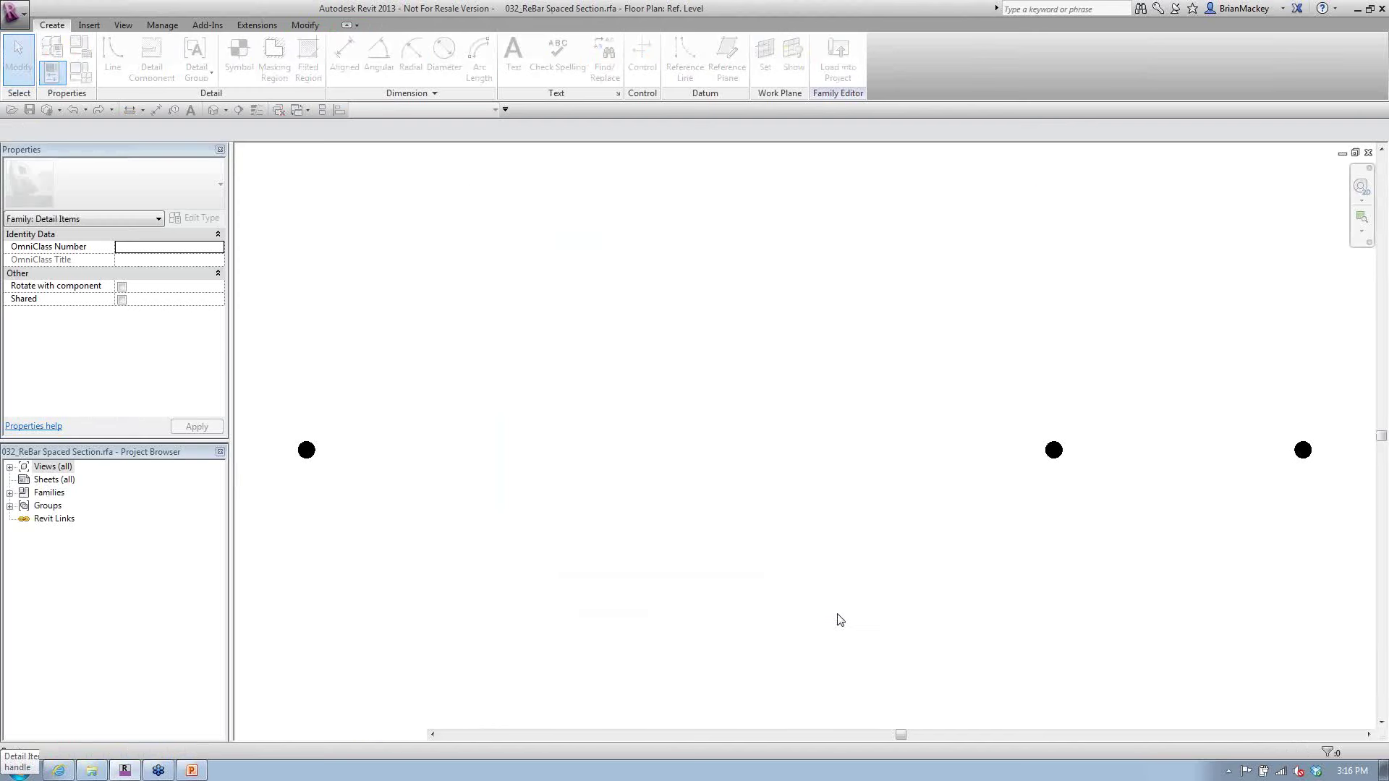
scroll(437, 499, "down", 3)
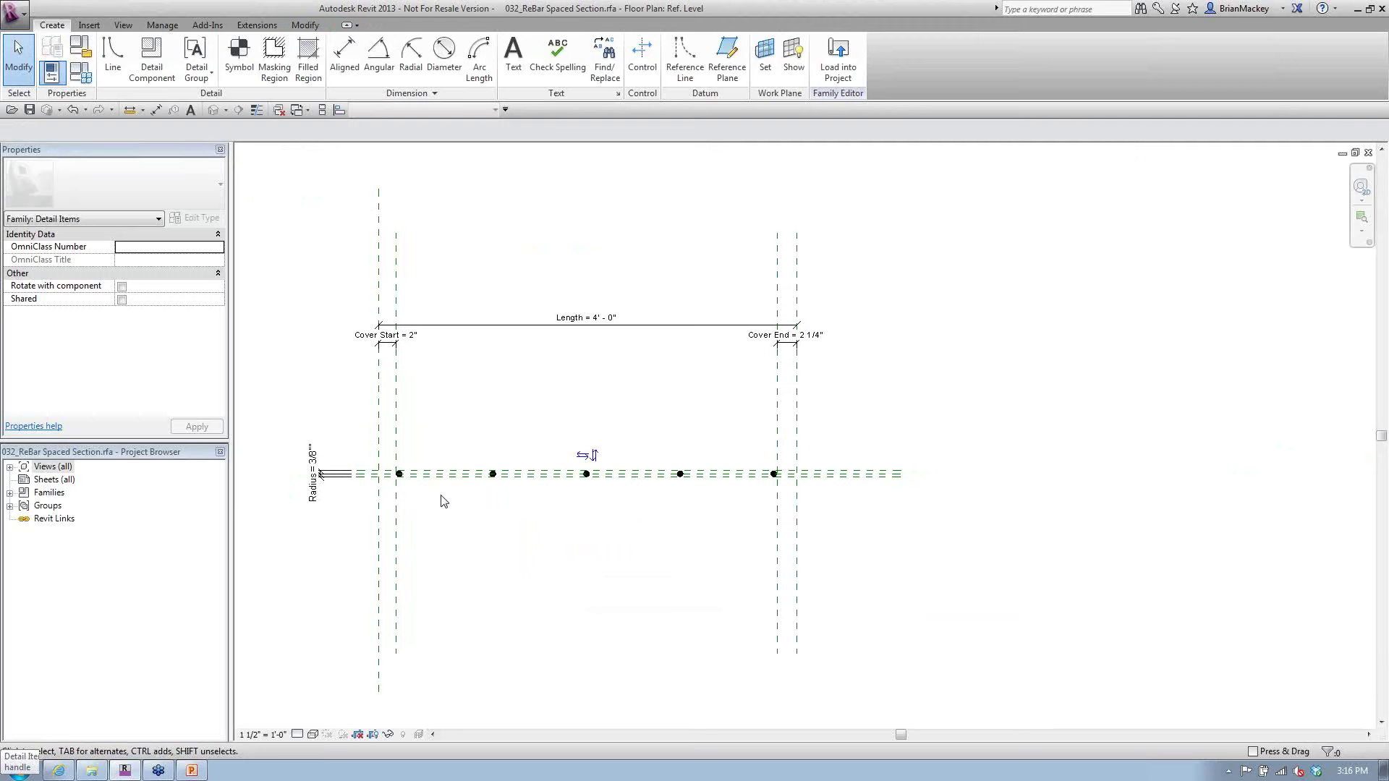
scroll(398, 358, "up", 2)
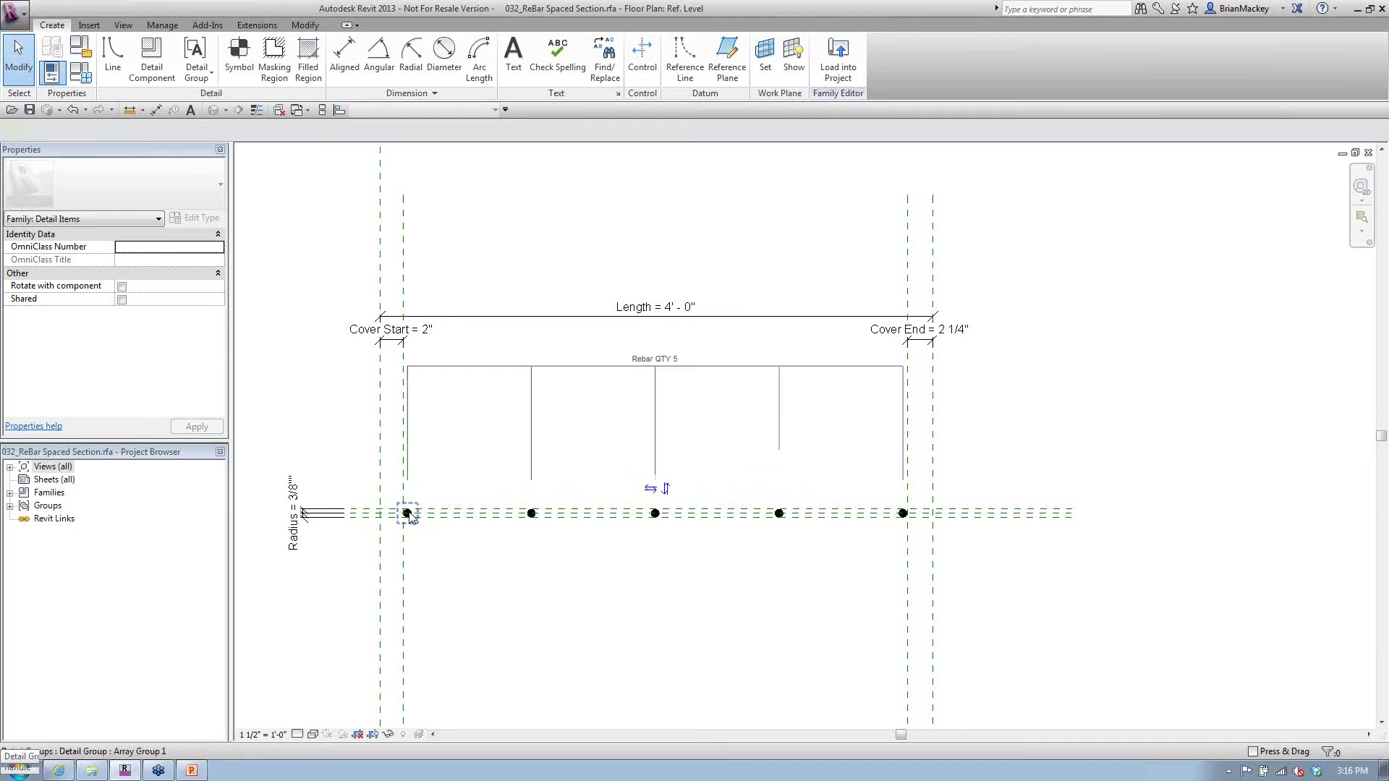
Window-select the five-bar rebar array group with its Rebar QTY label and delete it
left_click(407, 513)
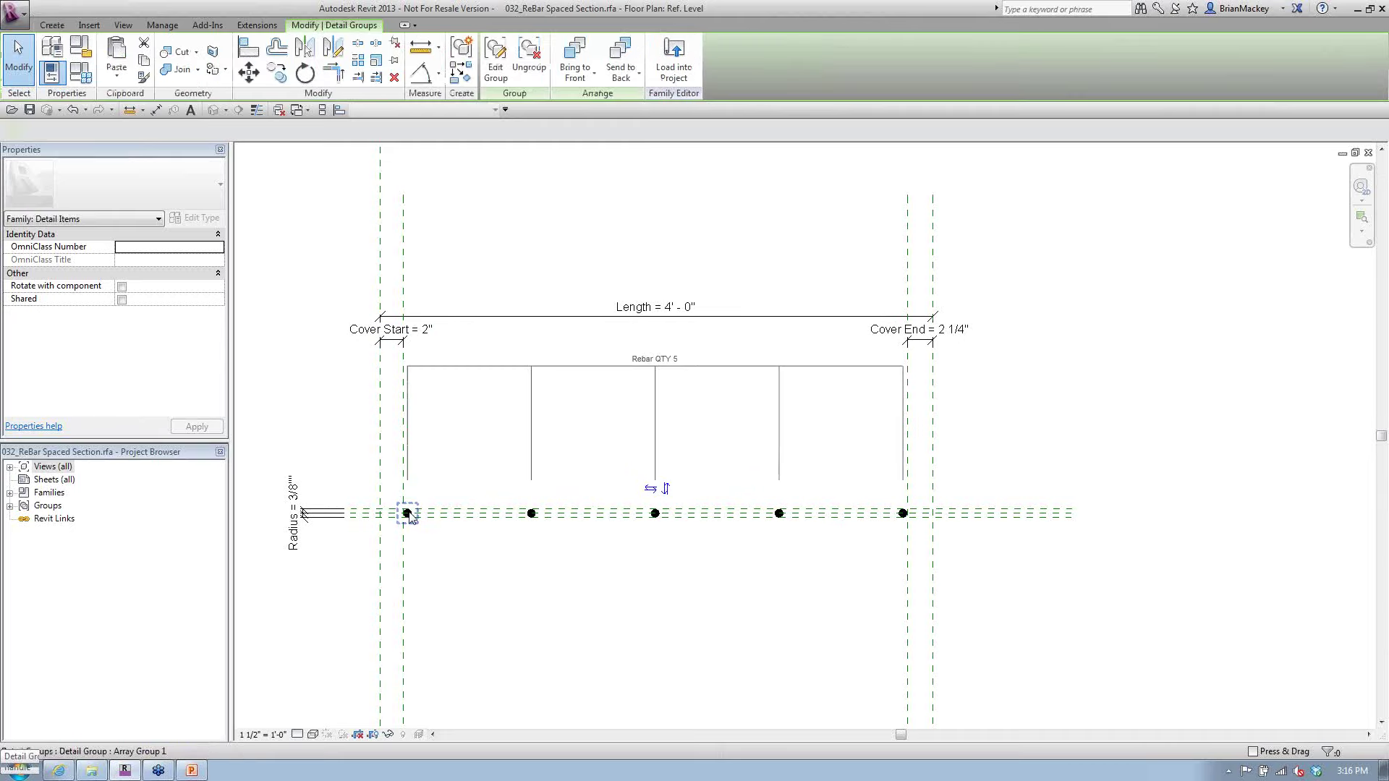
left_click(10, 493)
left_click(39, 533)
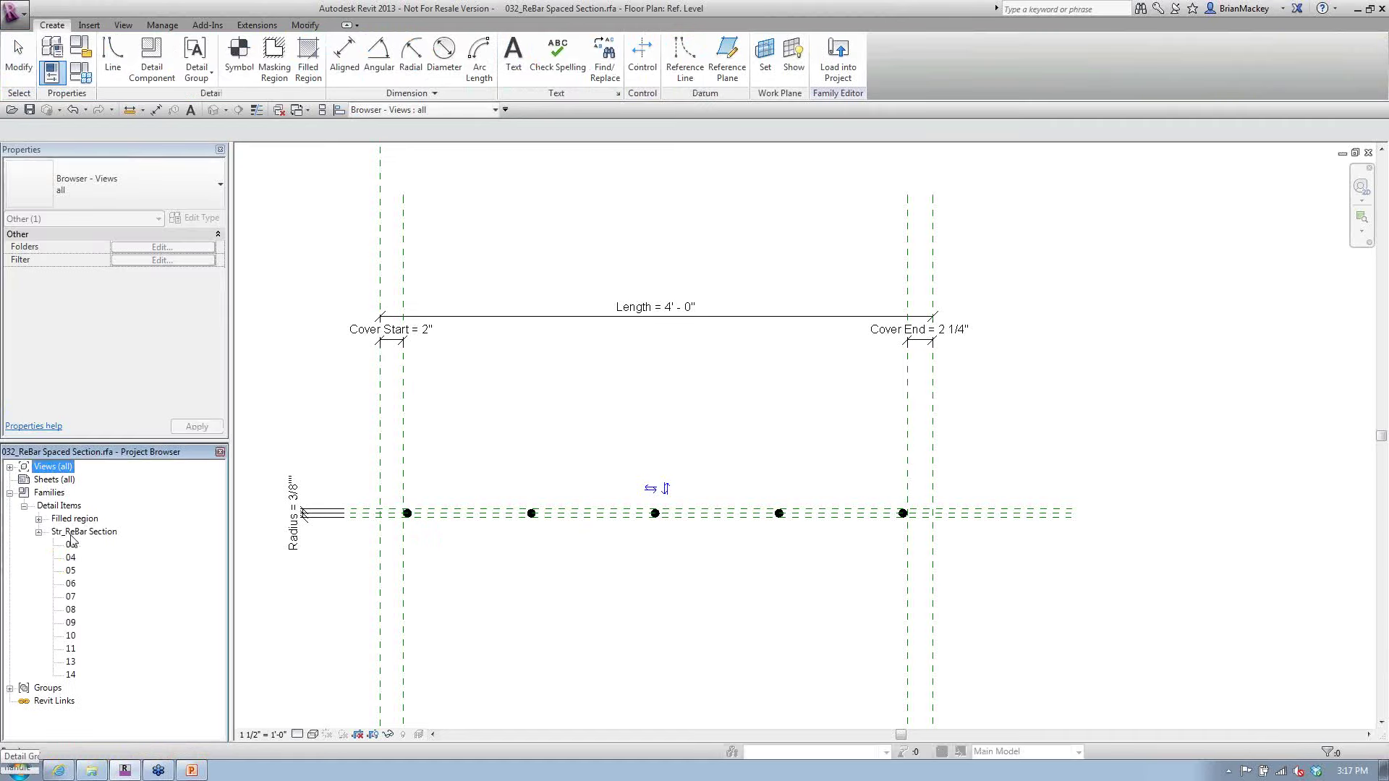
left_click(83, 532)
left_click(39, 532)
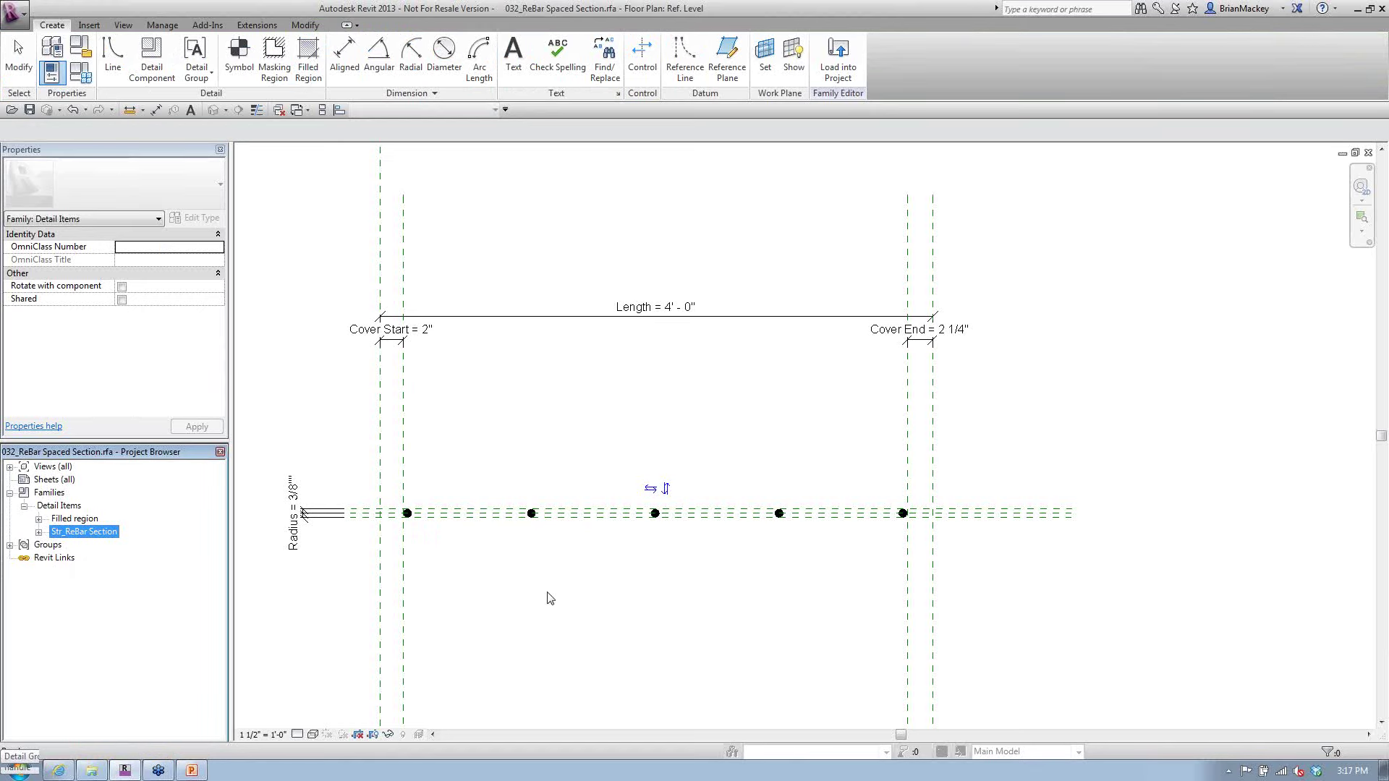
left_click(532, 513)
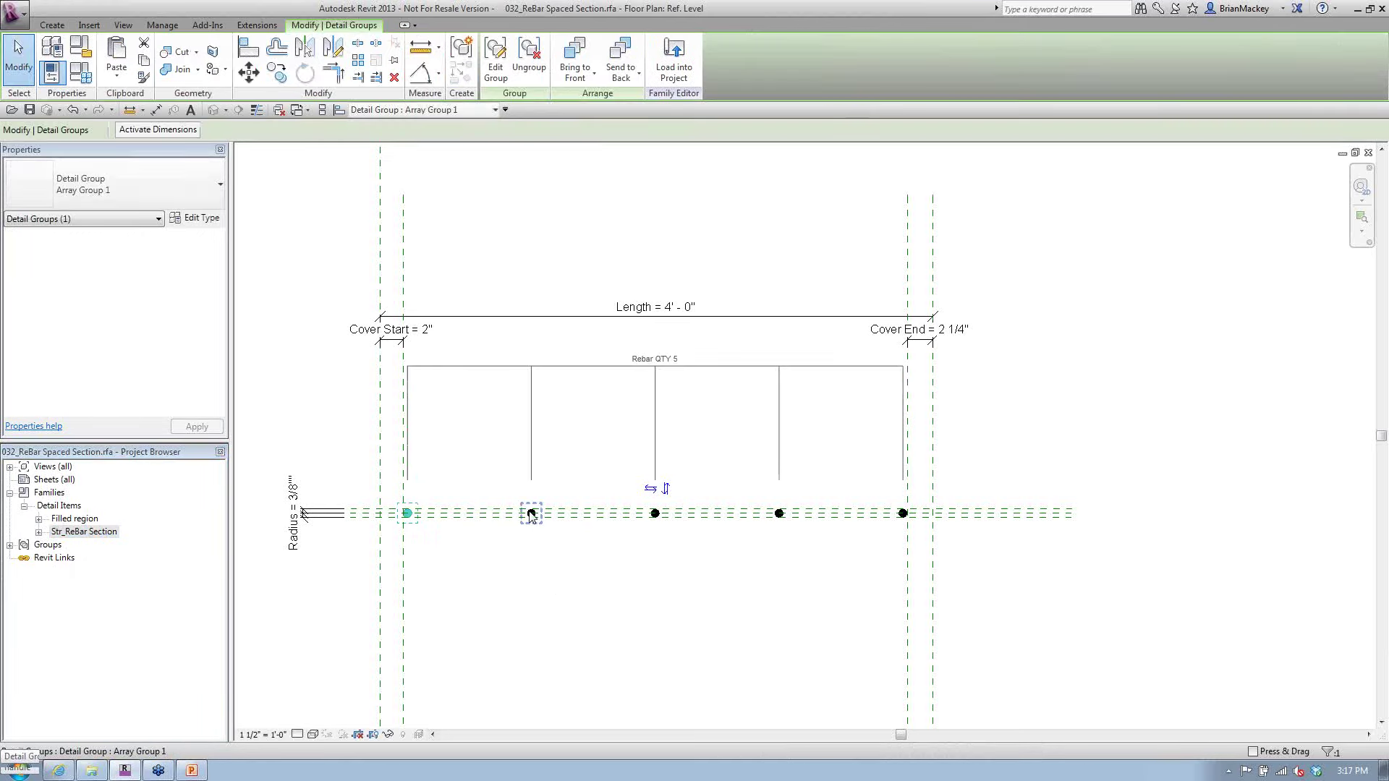
left_click(550, 577)
left_click_drag(396, 485, 919, 537)
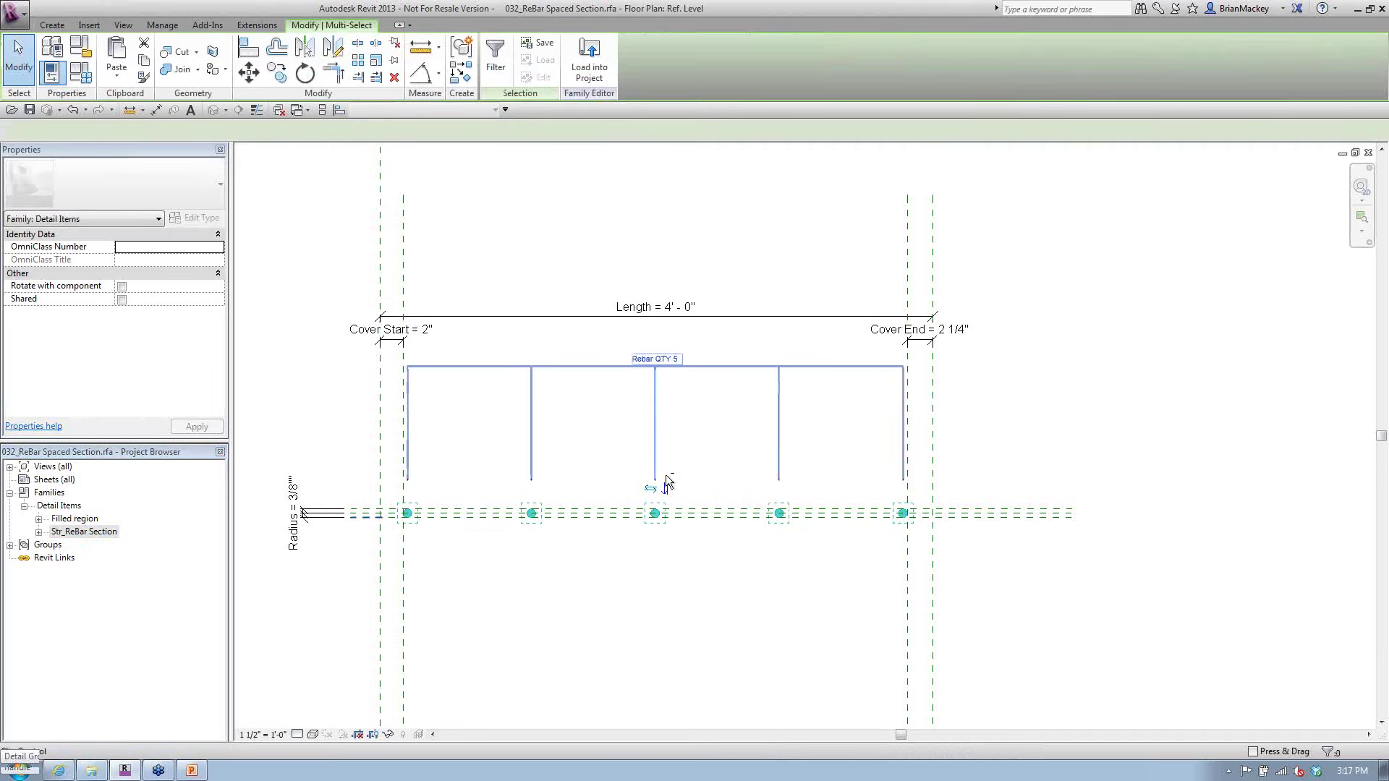
left_click(810, 491)
key("Delete")
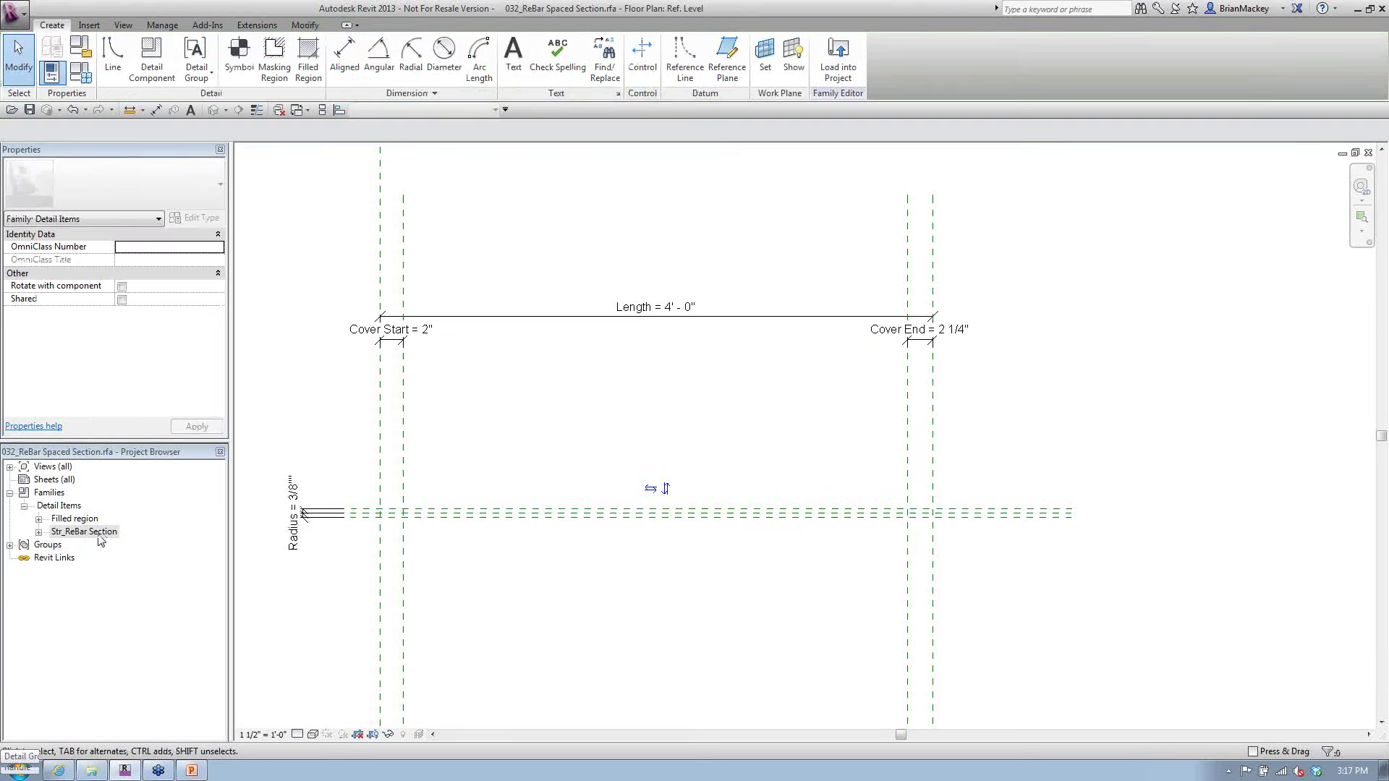
Drag the Str_ReBar Section 04 type from the Project Browser into the view
left_click(38, 533)
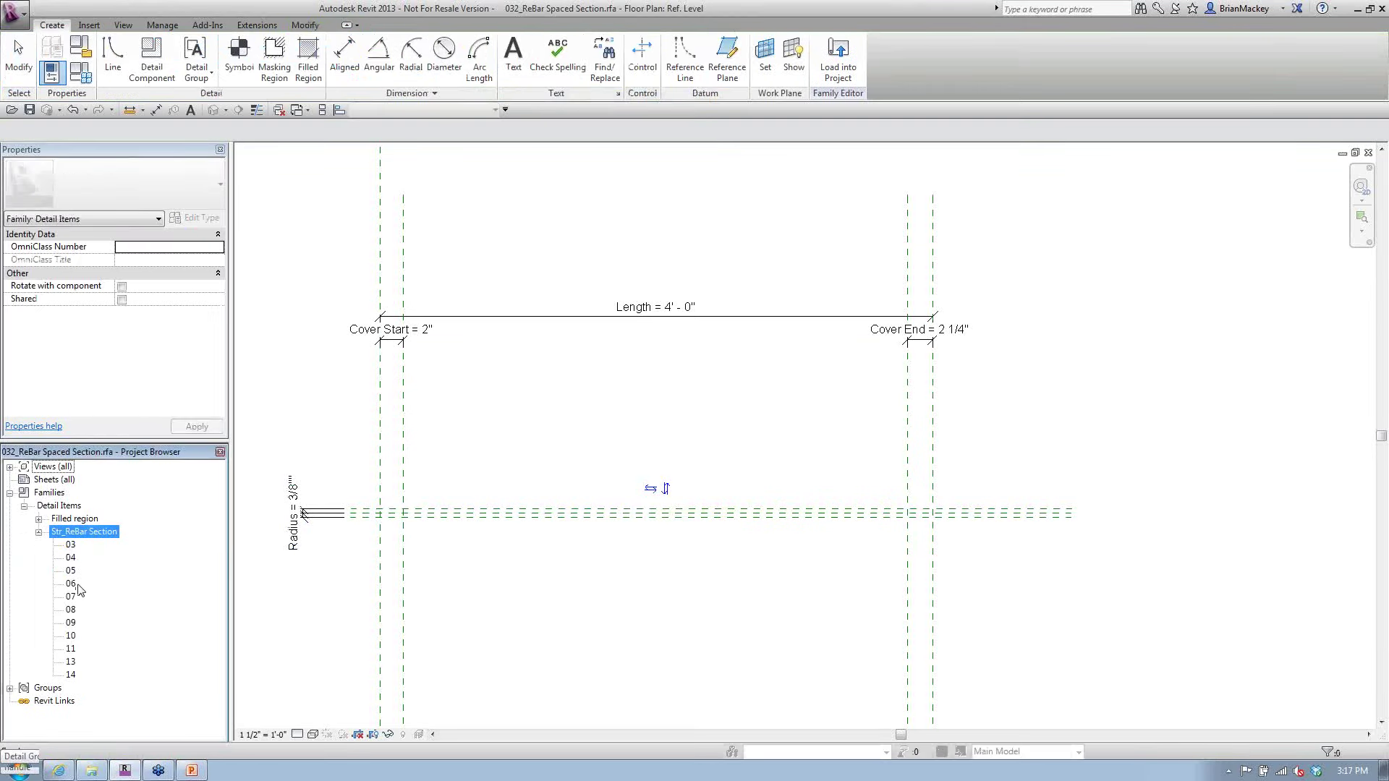
left_click(70, 559)
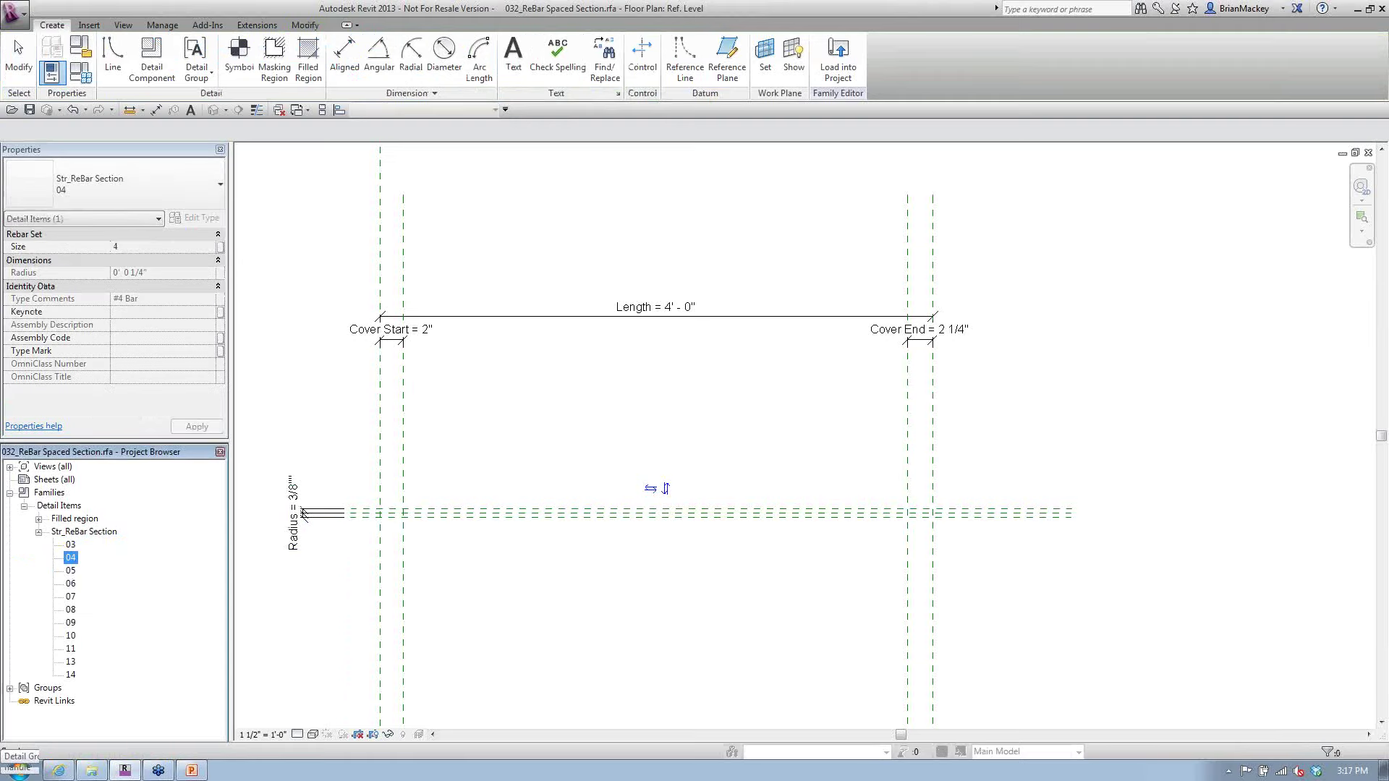
left_click_drag(70, 557, 484, 539)
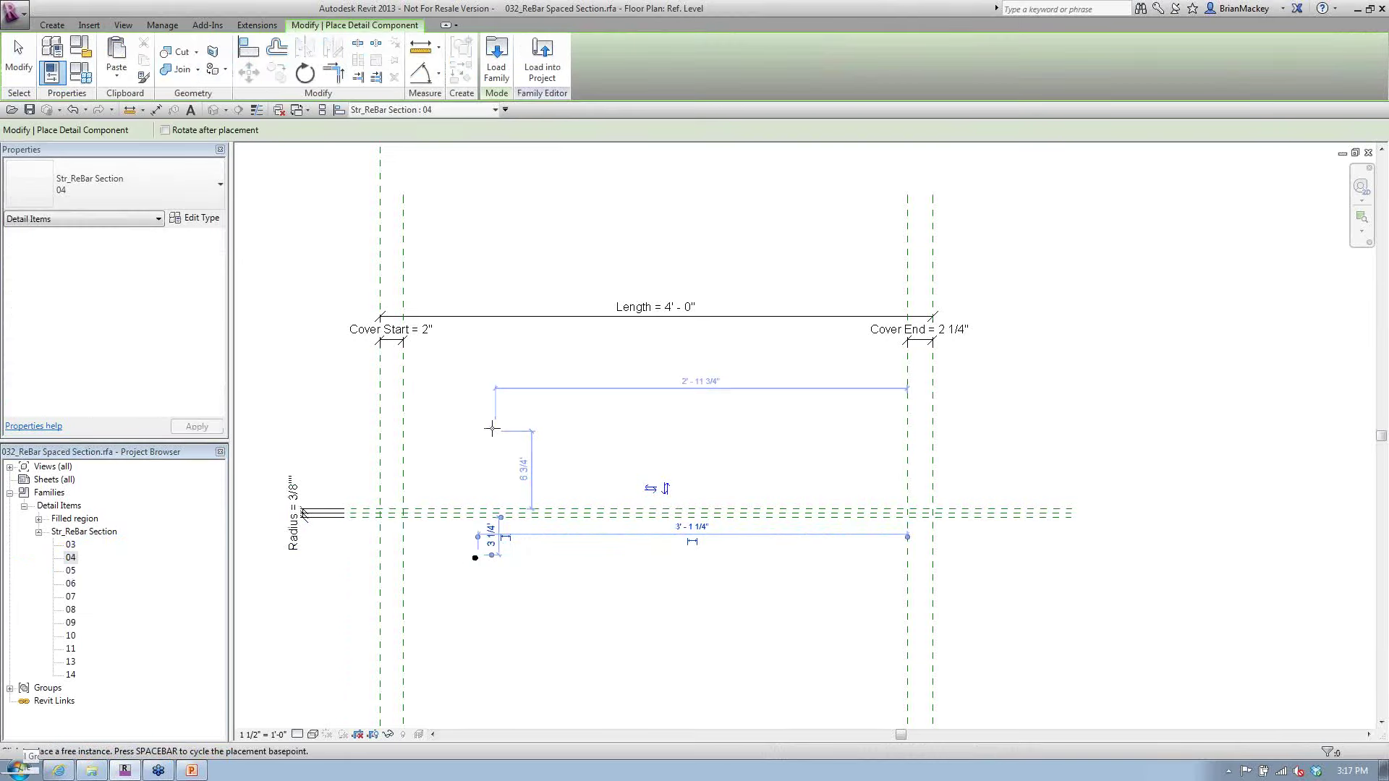
Place the size 04 rebar below the bar line and select it
left_click(475, 558)
key("Escape")
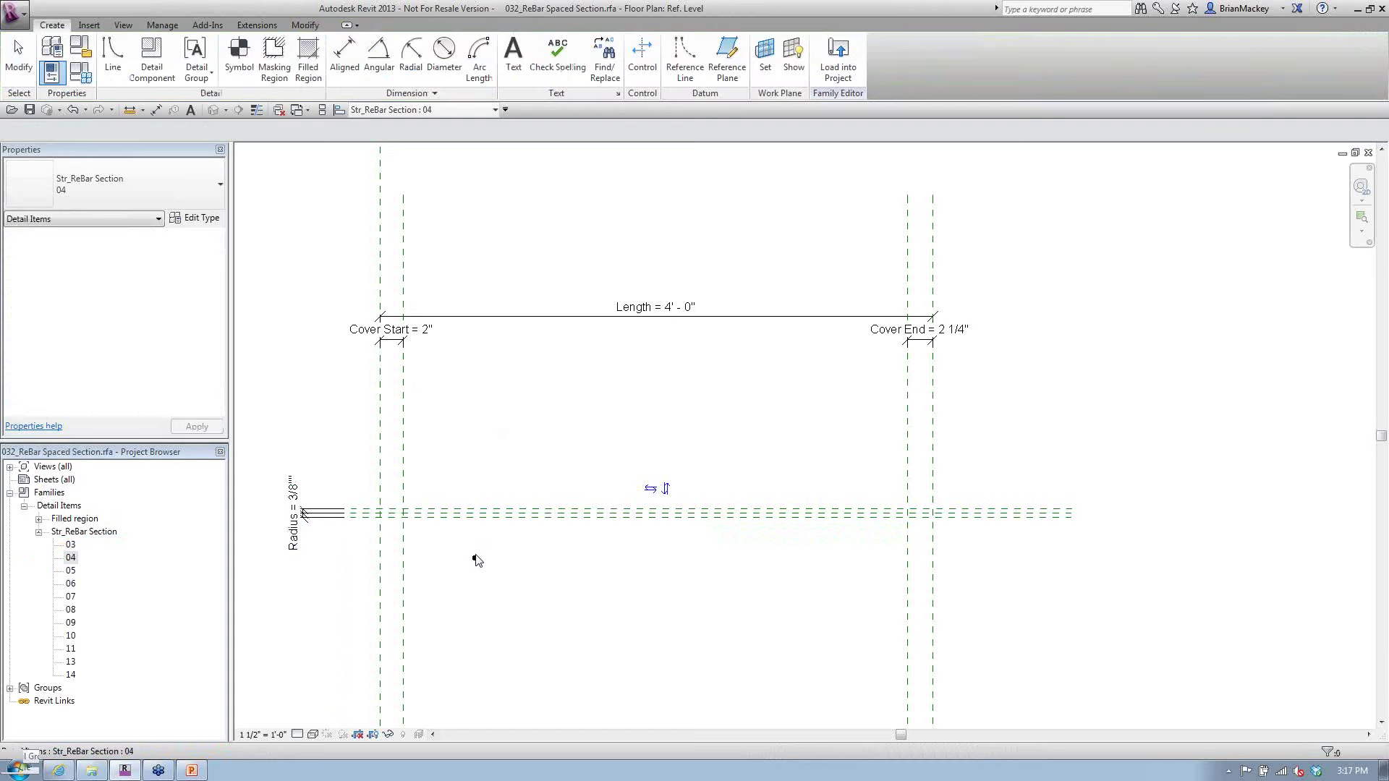
left_click(486, 557)
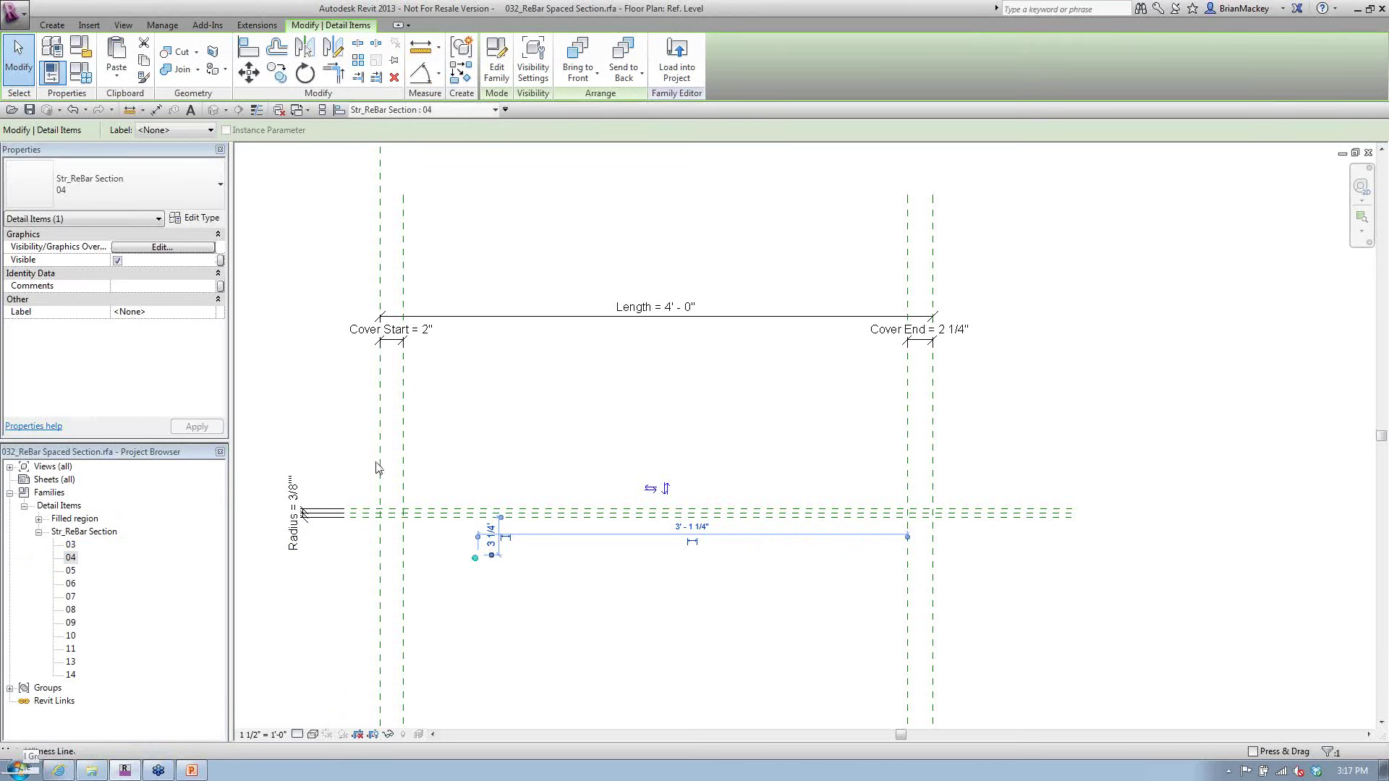
Associate the nested rebar's Size type parameter with the family's Size parameter, then bring up Family Types
left_click(205, 221)
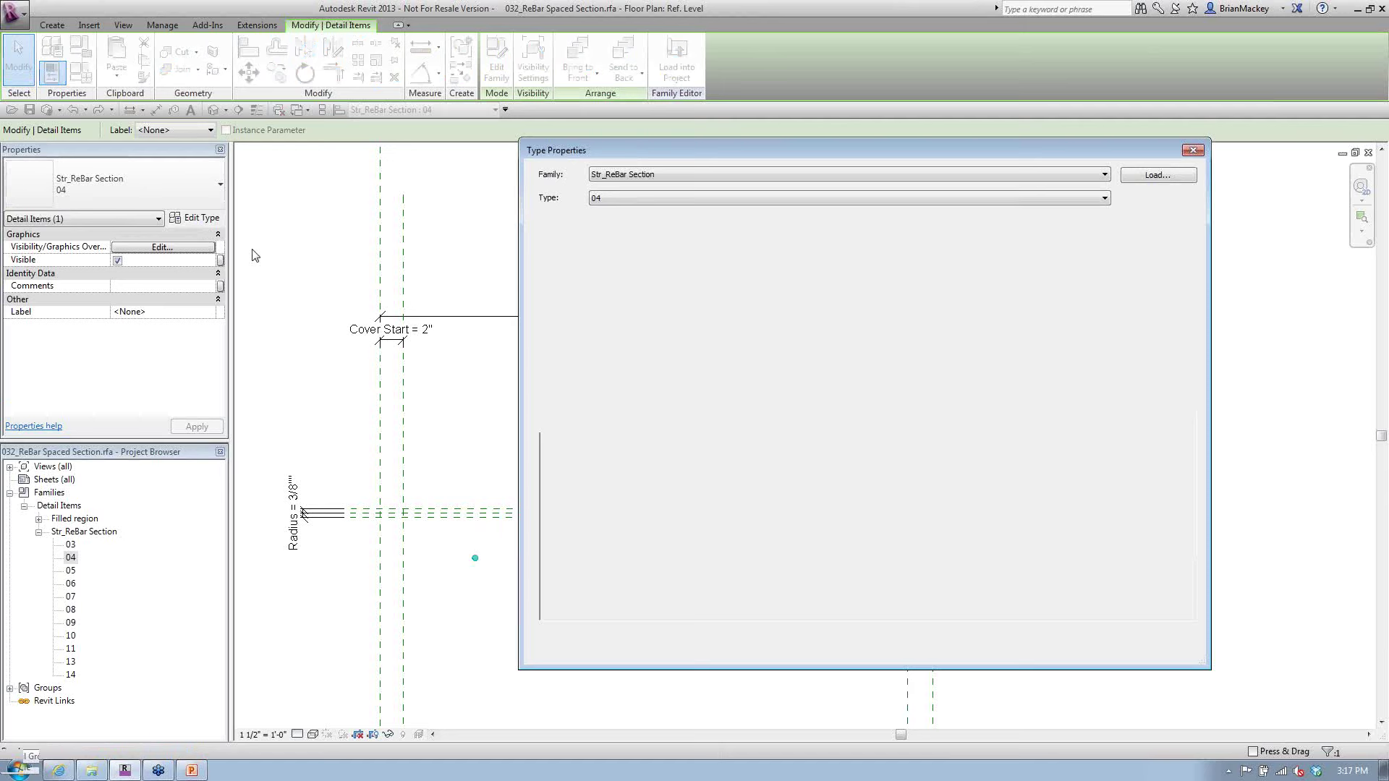
left_click(916, 292)
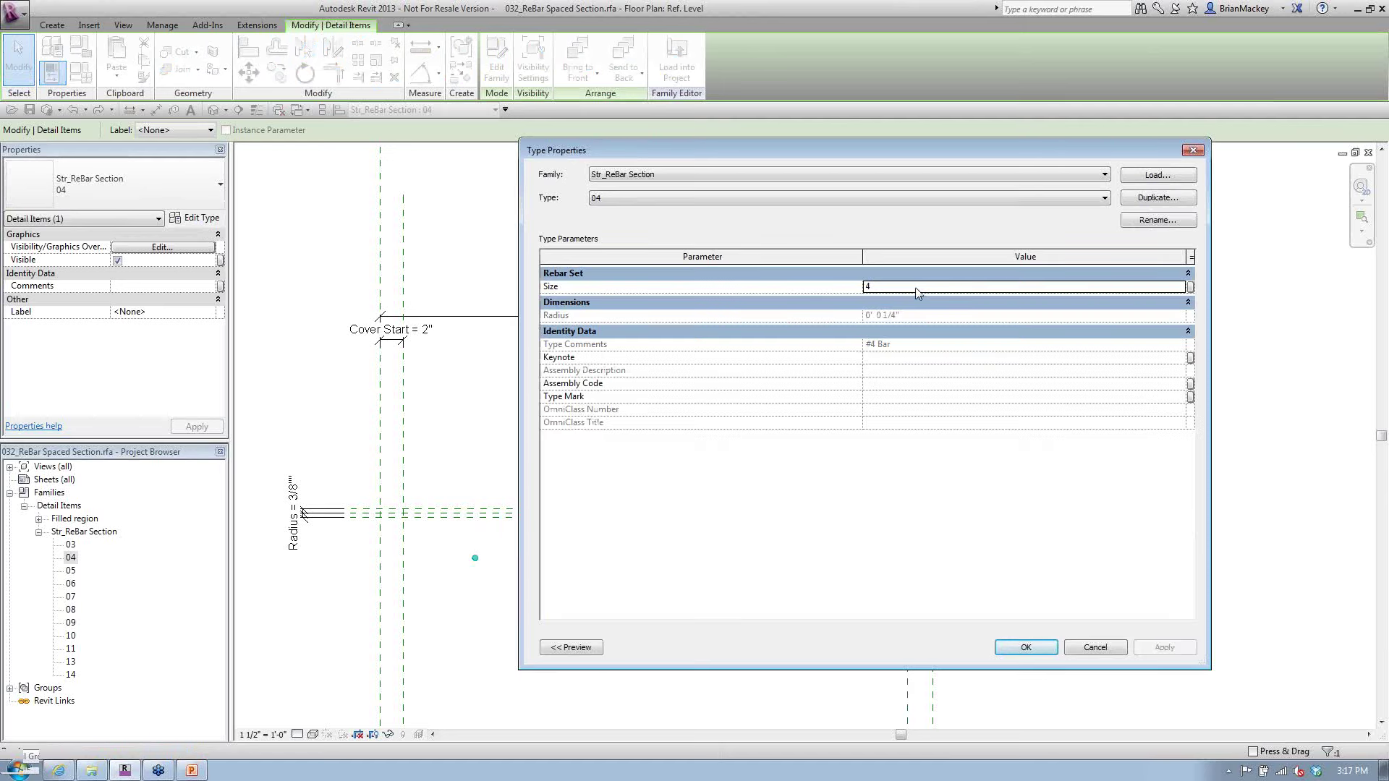
left_click(1191, 288)
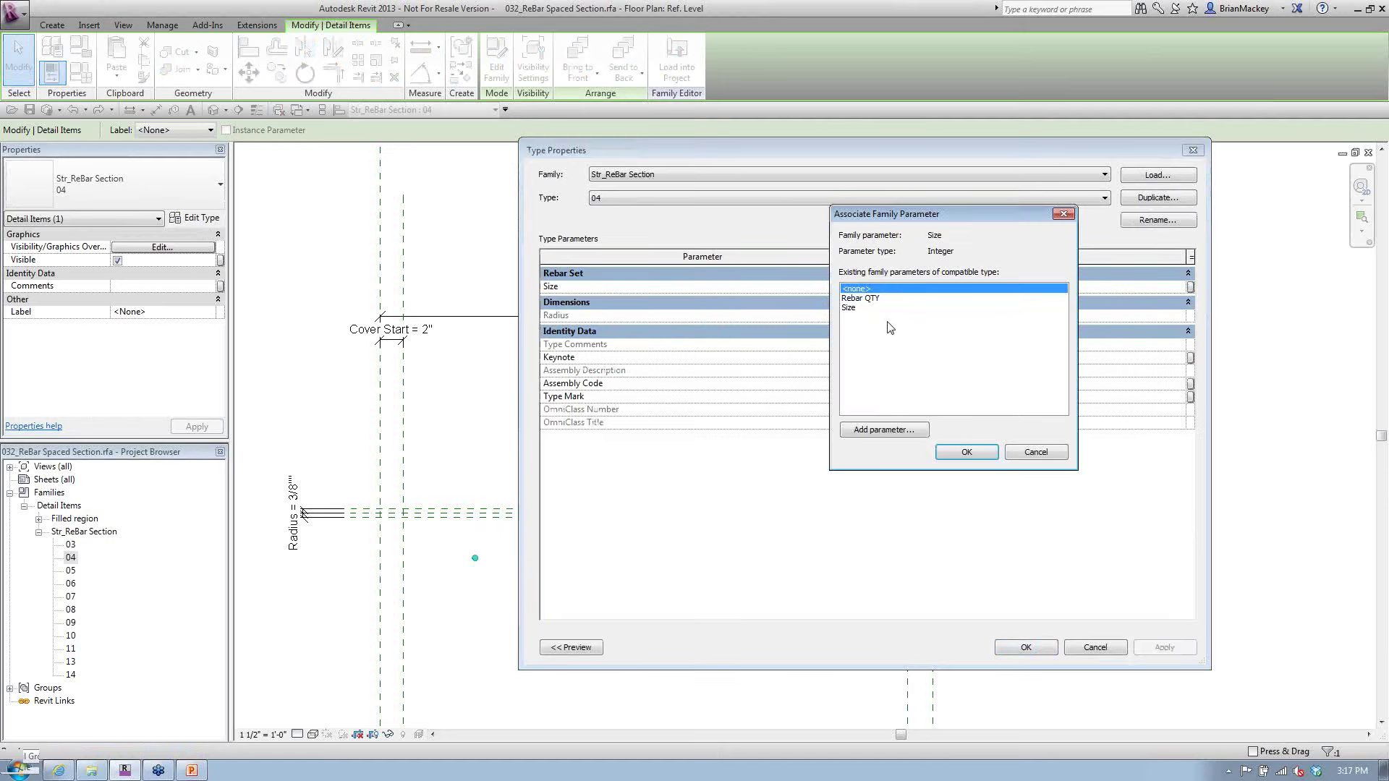
left_click(851, 307)
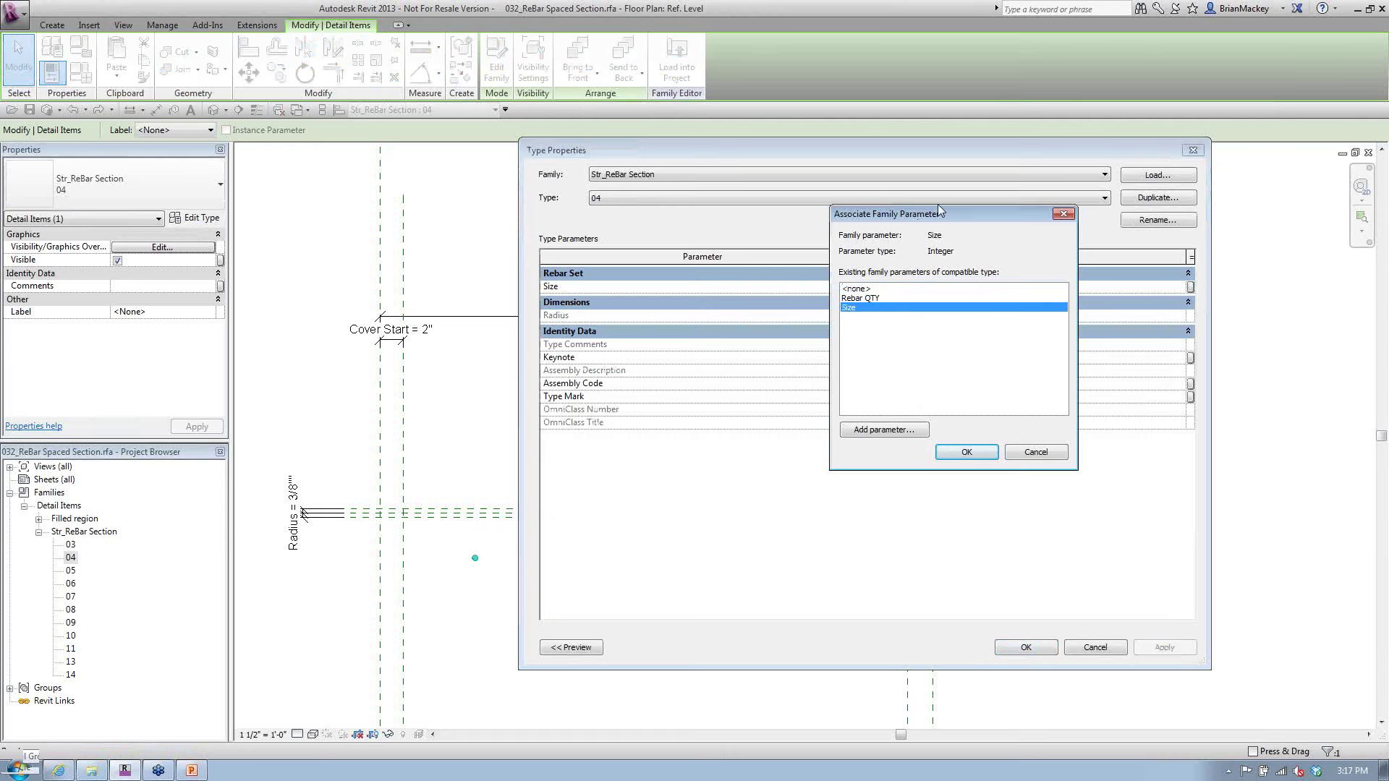
left_click_drag(938, 211, 714, 374)
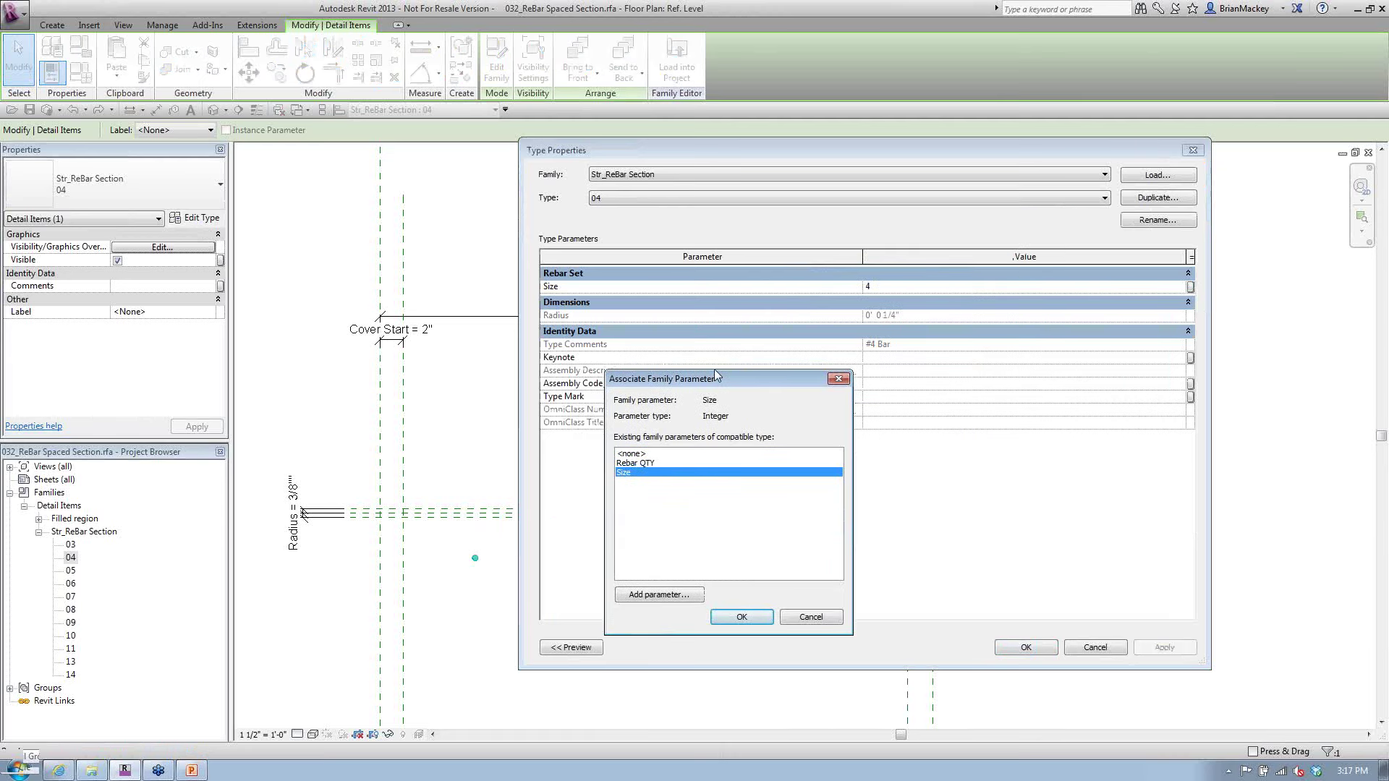
left_click(744, 616)
left_click(1020, 649)
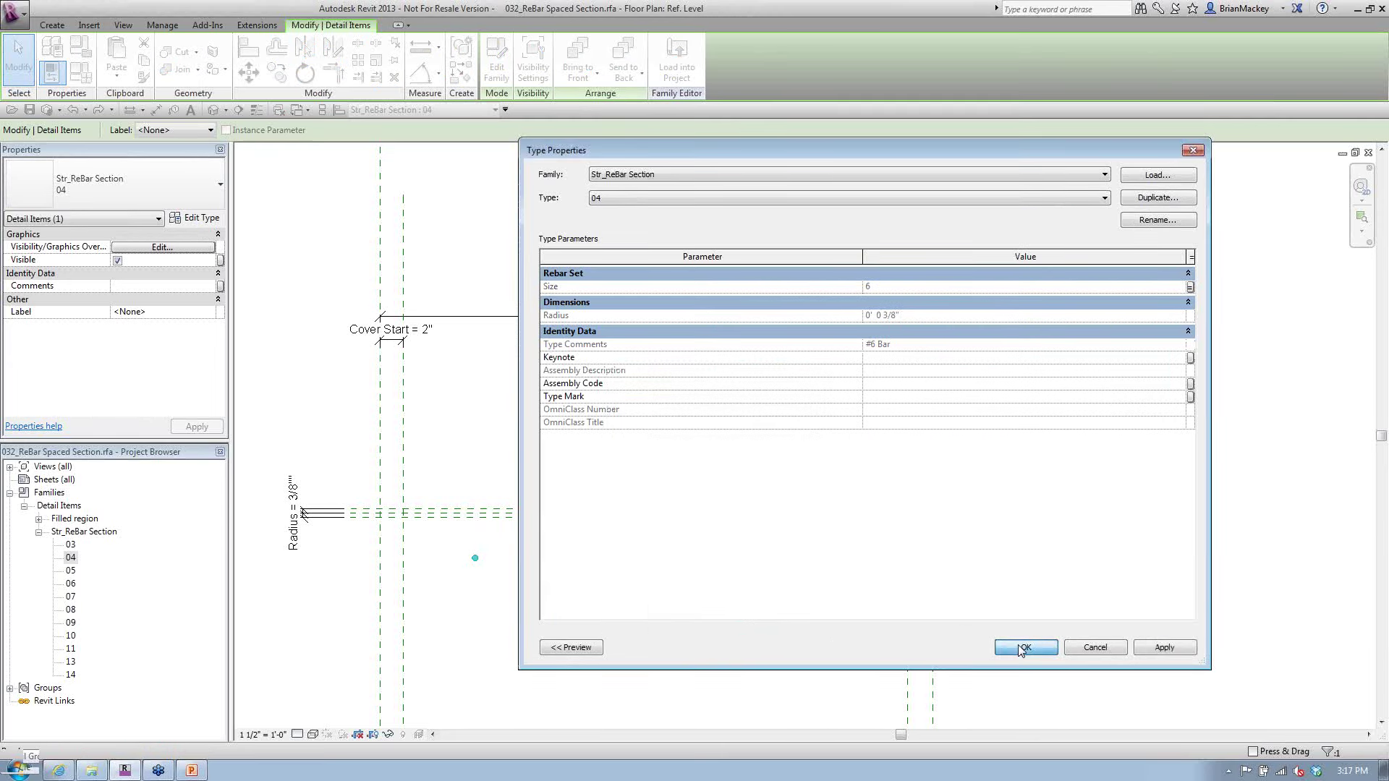
left_click(510, 600)
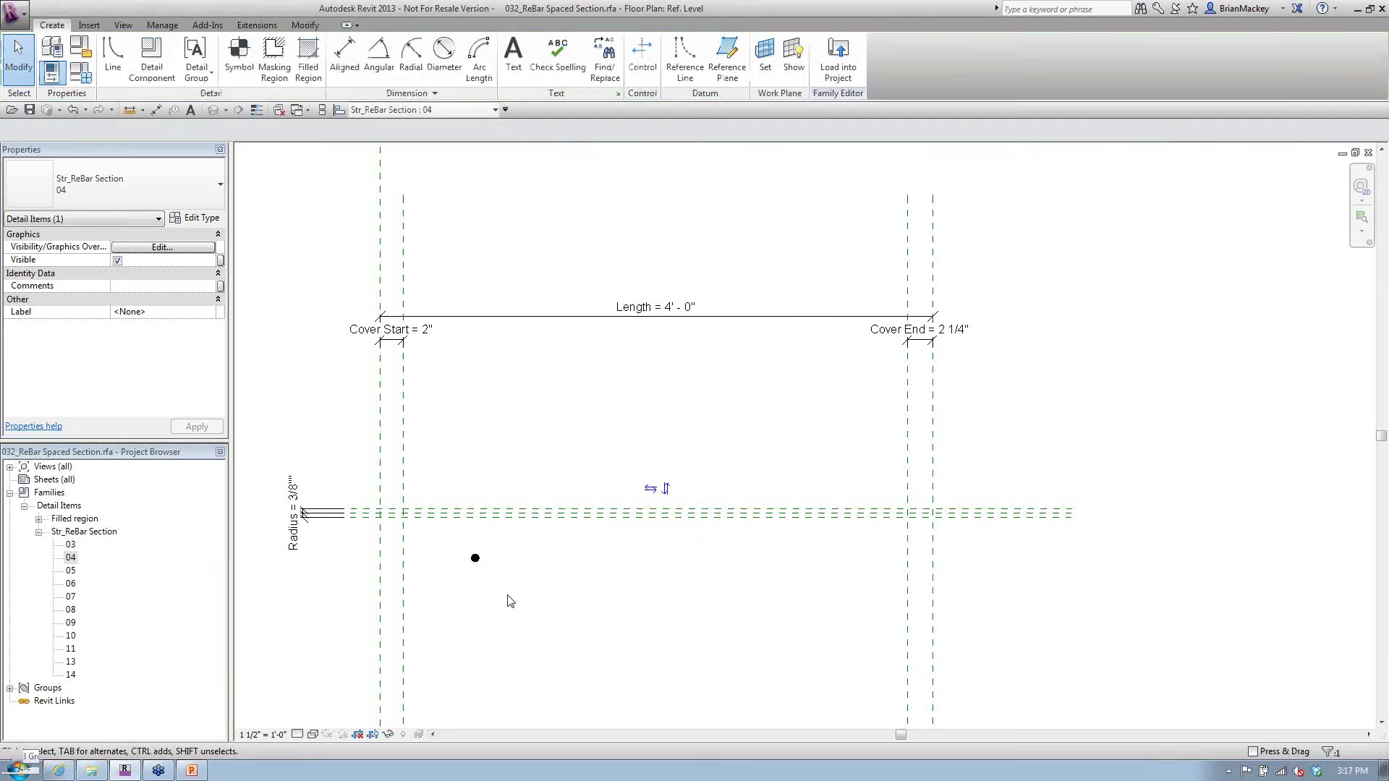
left_click(476, 560)
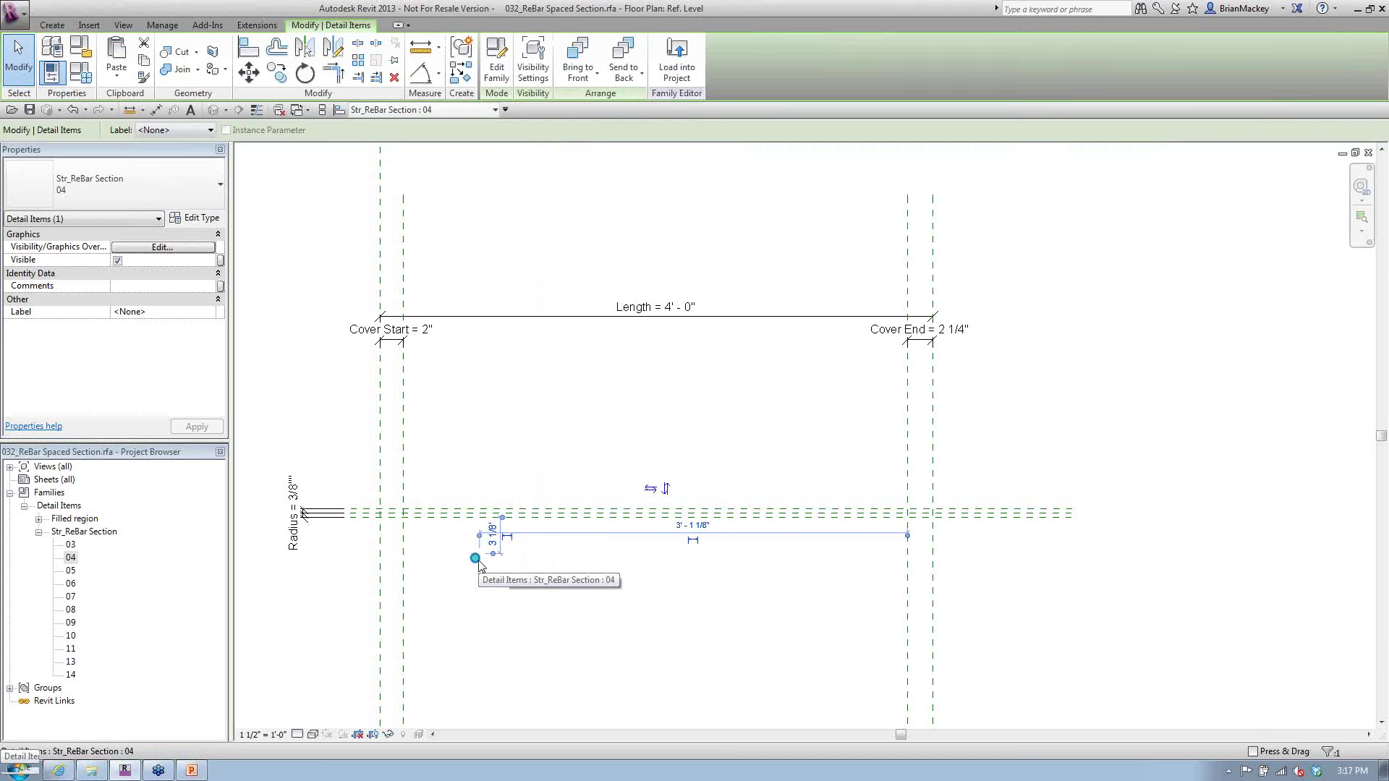
left_click(88, 73)
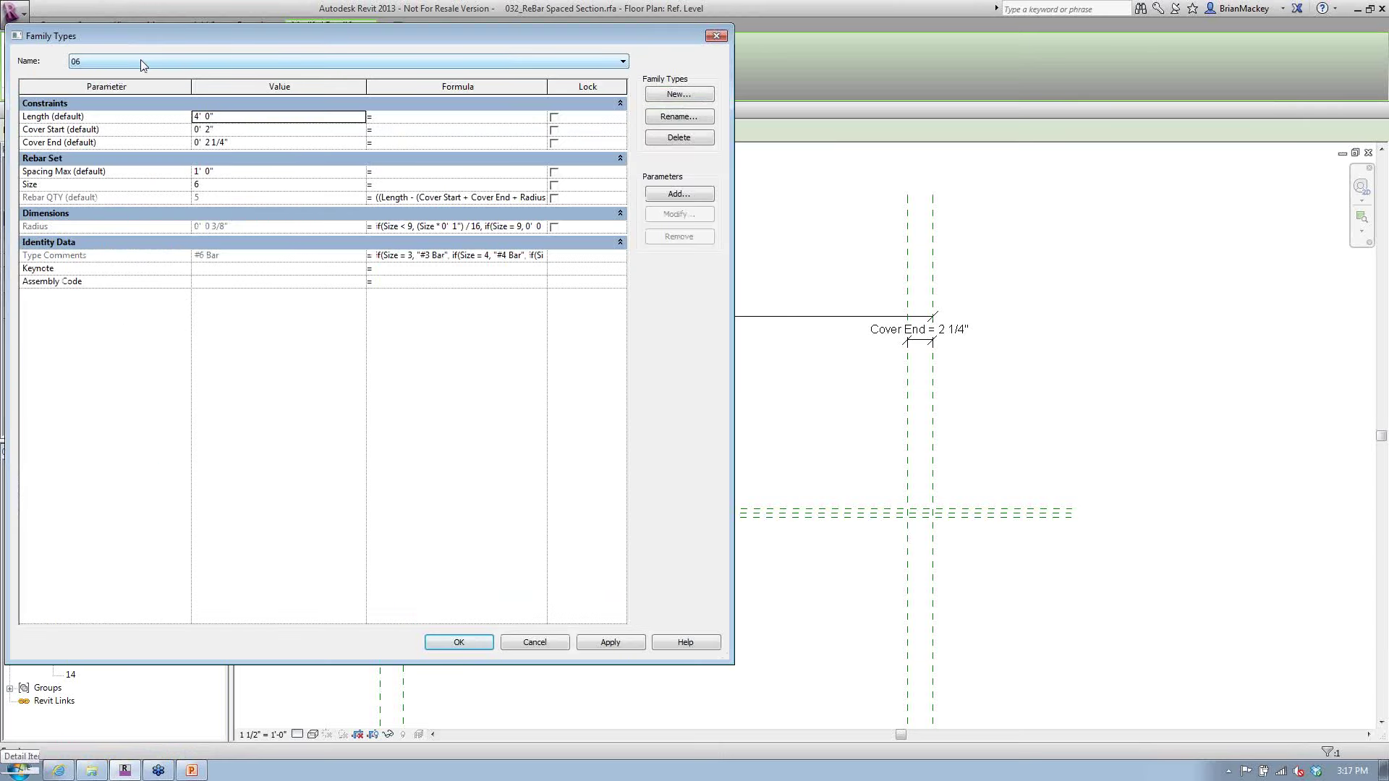
Flex the family to type 10 so the bar enlarges to a #10 Bar
left_click(143, 62)
left_click(94, 140)
left_click(456, 644)
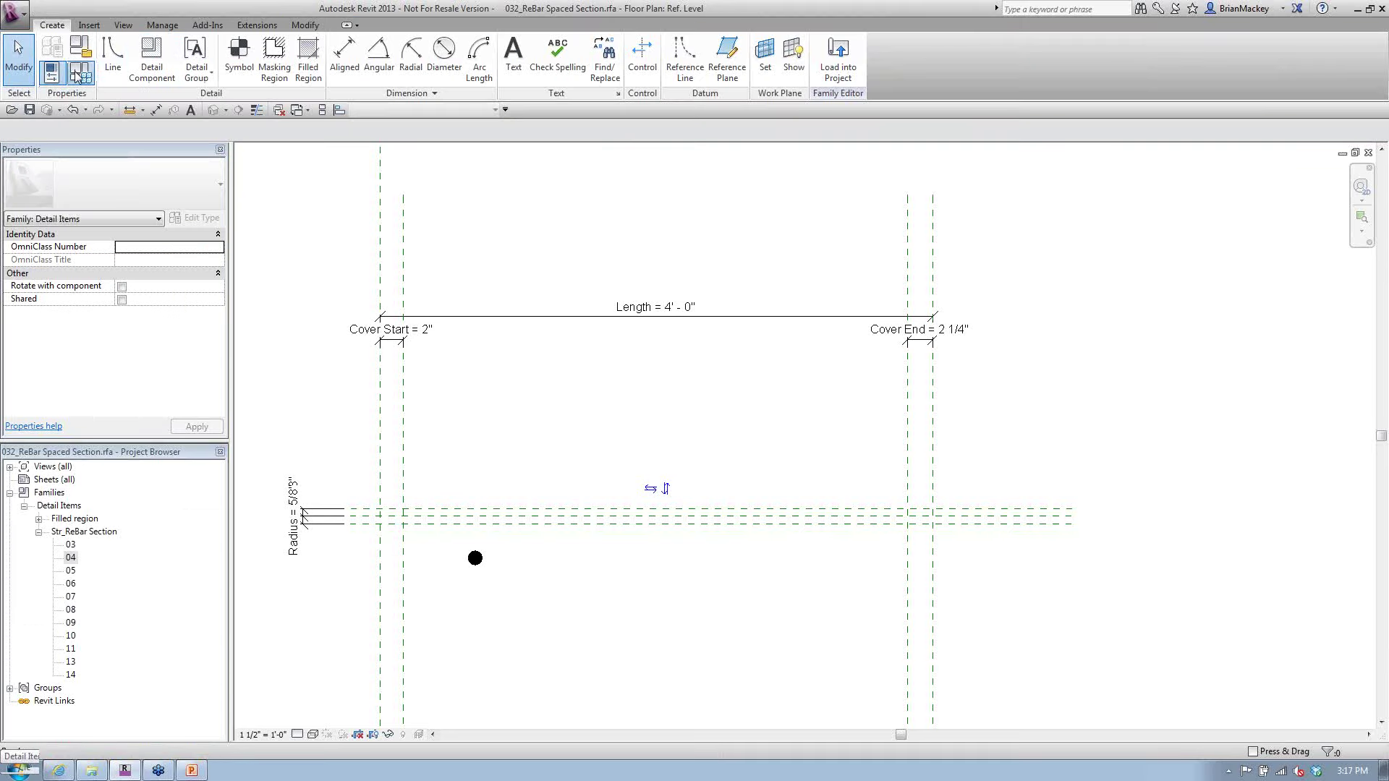
Reopen Family Types, widening the dialog and resizing the Value and Formula columns to read formulas
left_click(97, 92)
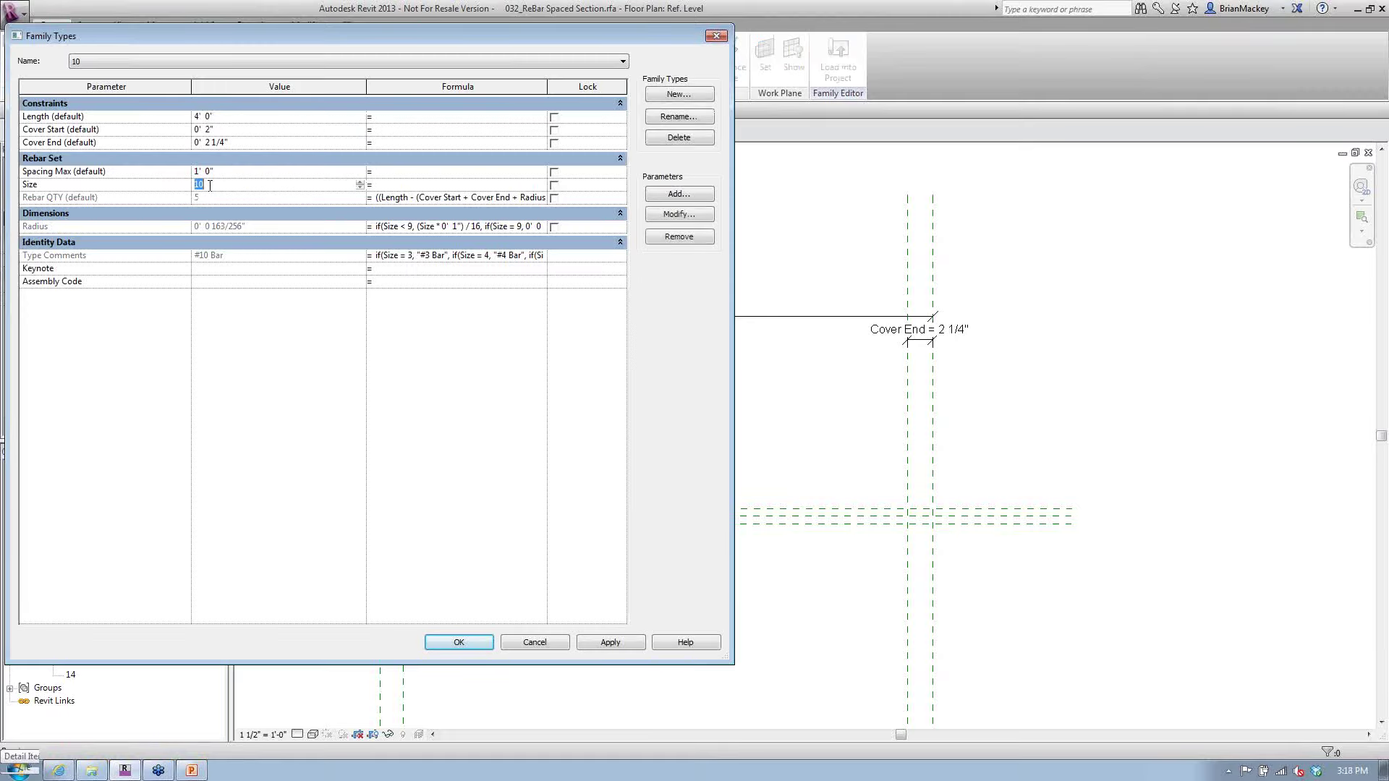
left_click_drag(729, 335, 1230, 344)
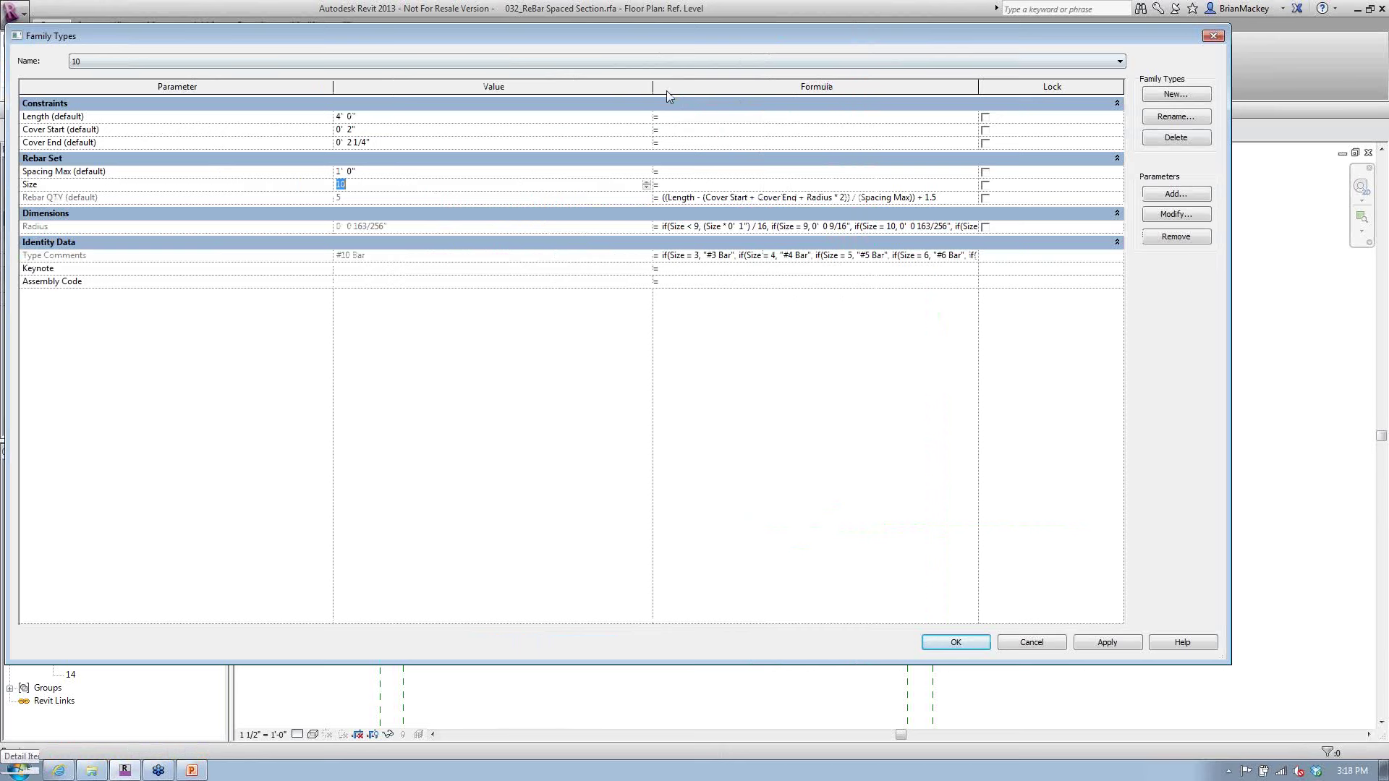
left_click_drag(533, 86, 417, 86)
left_click_drag(329, 86, 163, 86)
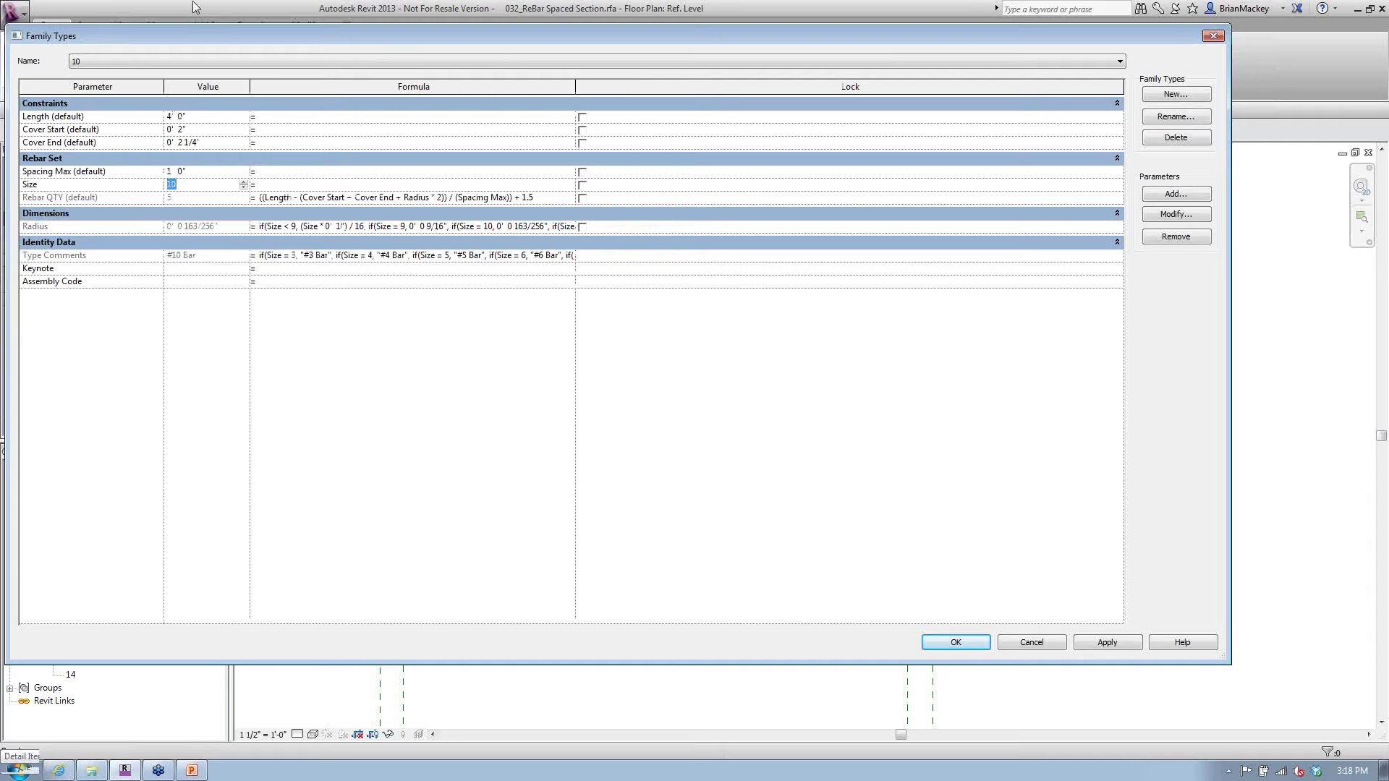
left_click_drag(575, 93, 985, 94)
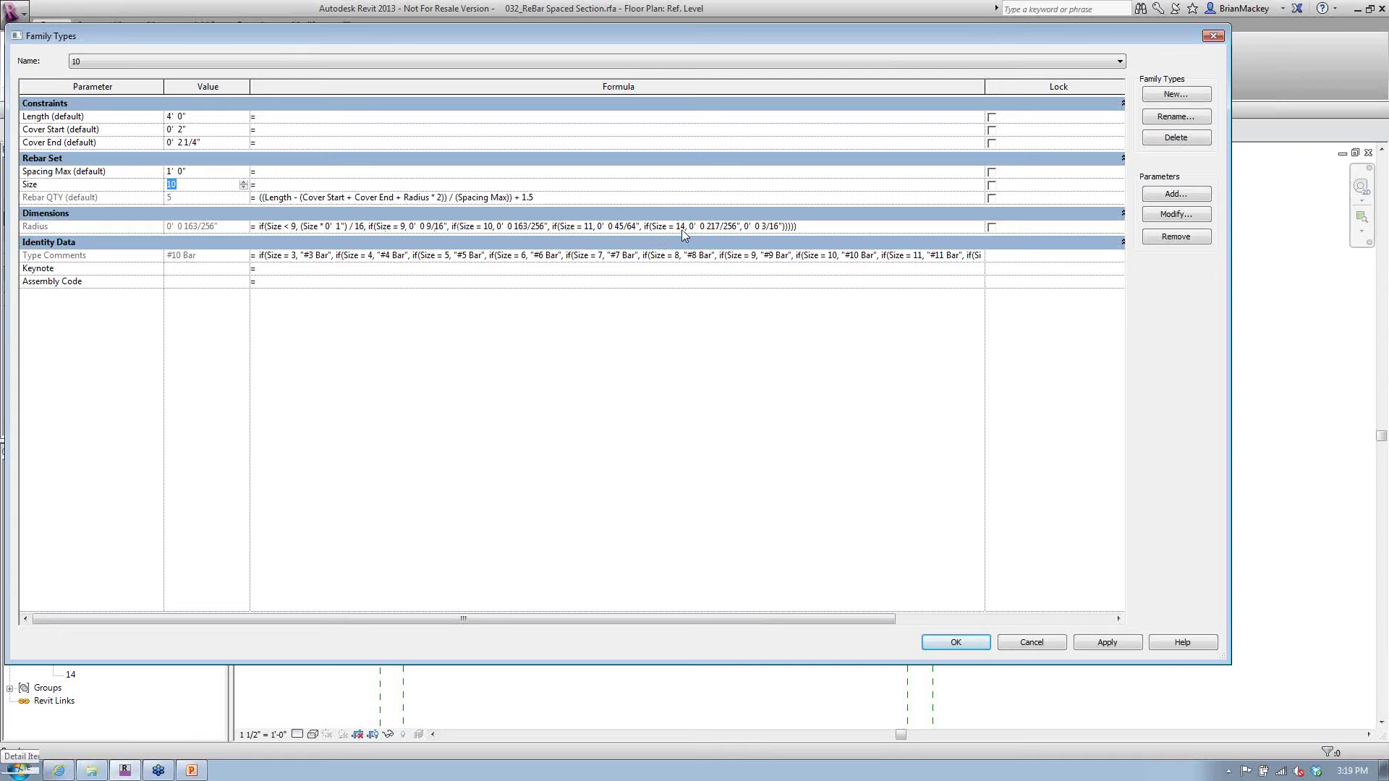
left_click(762, 229)
left_click_drag(762, 228, 779, 227)
left_click(117, 133)
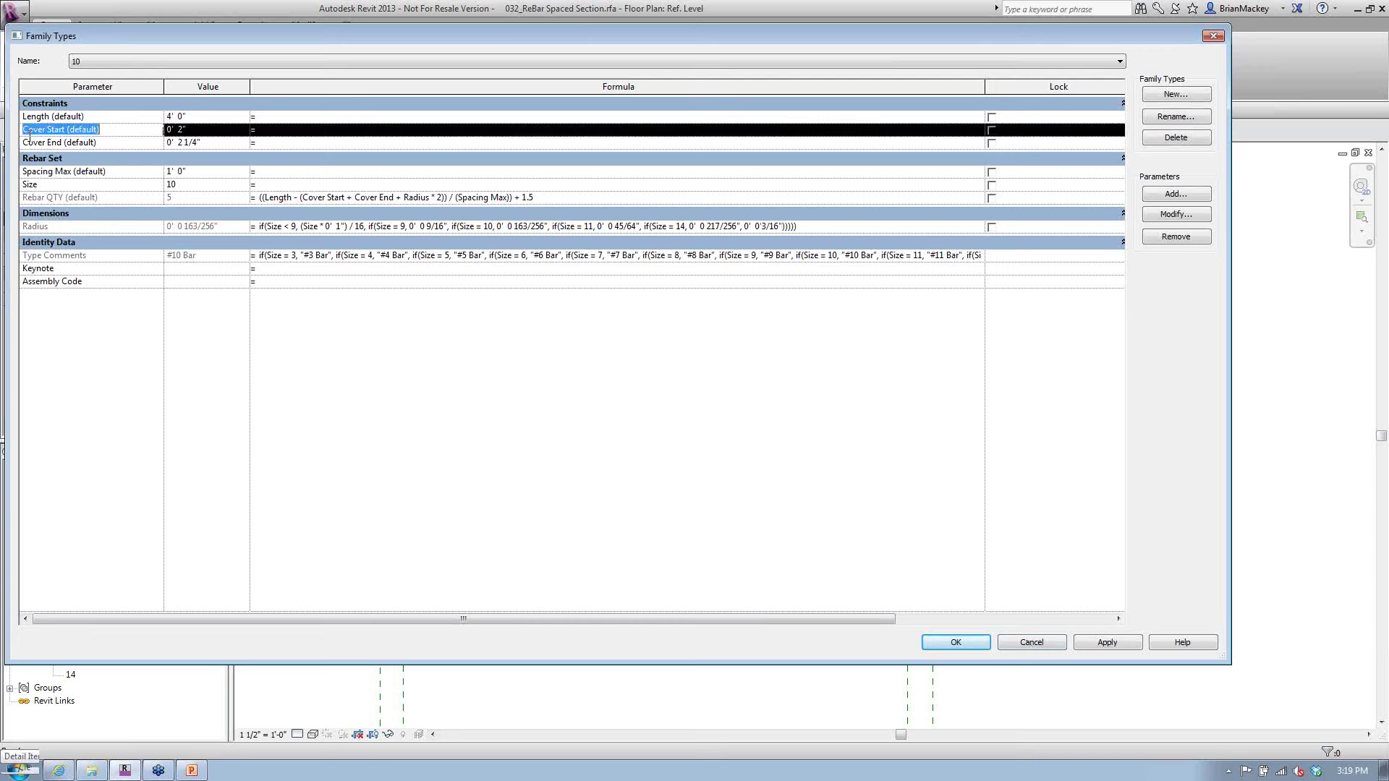
left_click(1176, 214)
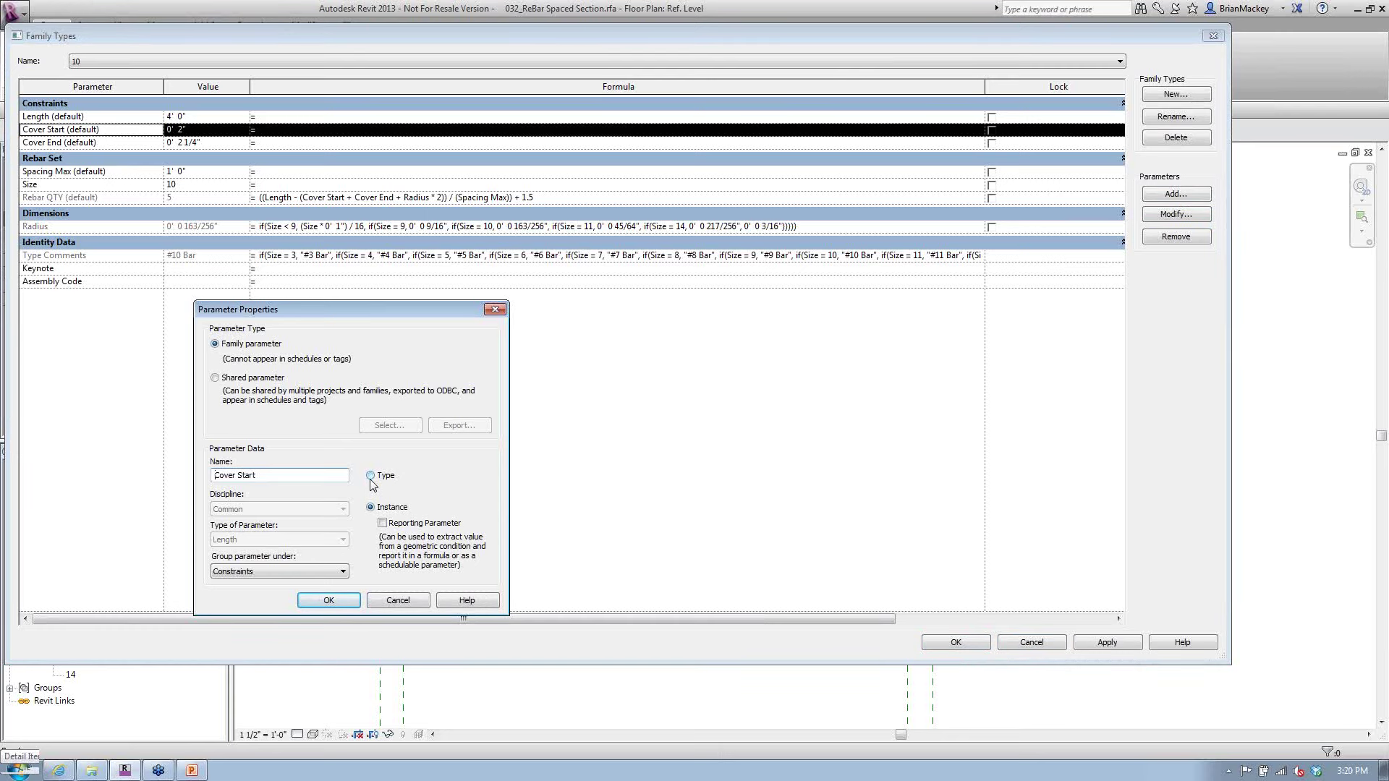
left_click(418, 601)
left_click(959, 641)
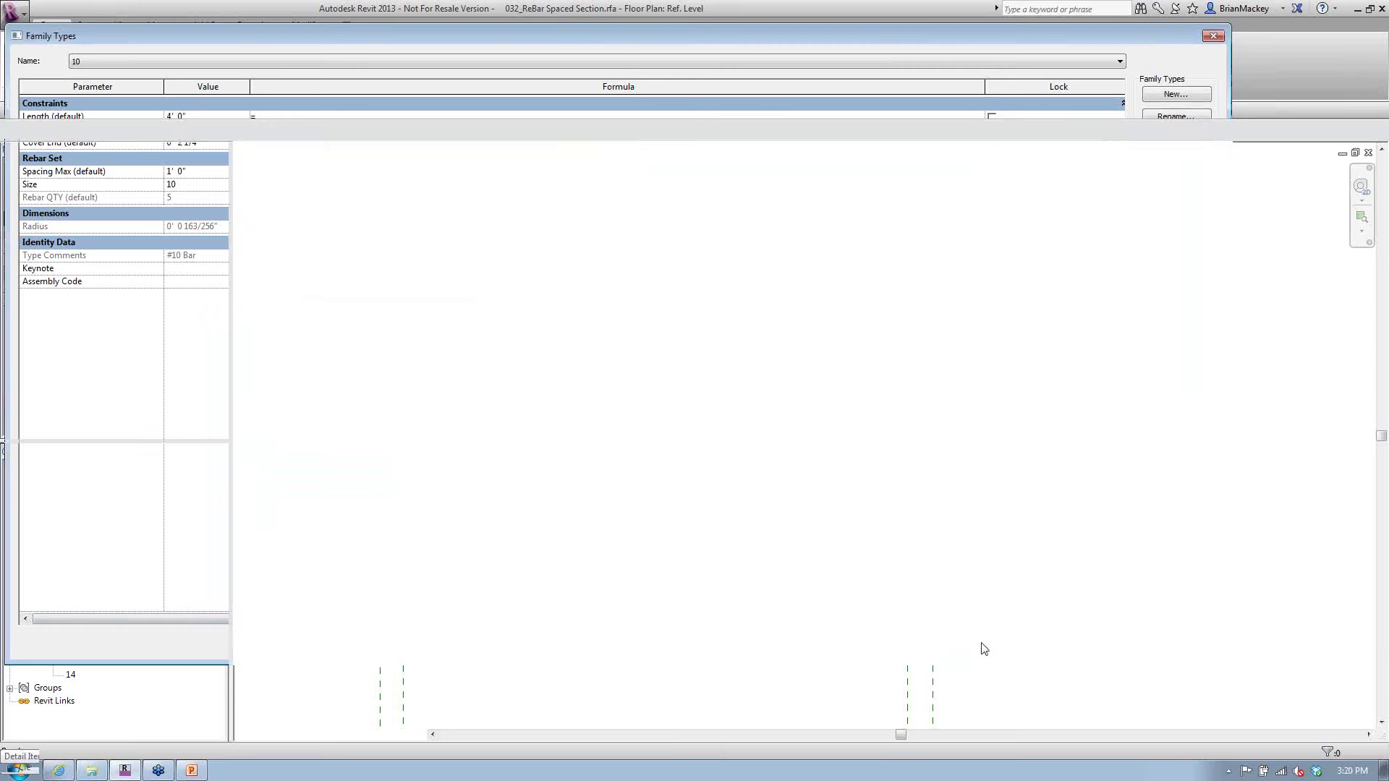
left_click(391, 338)
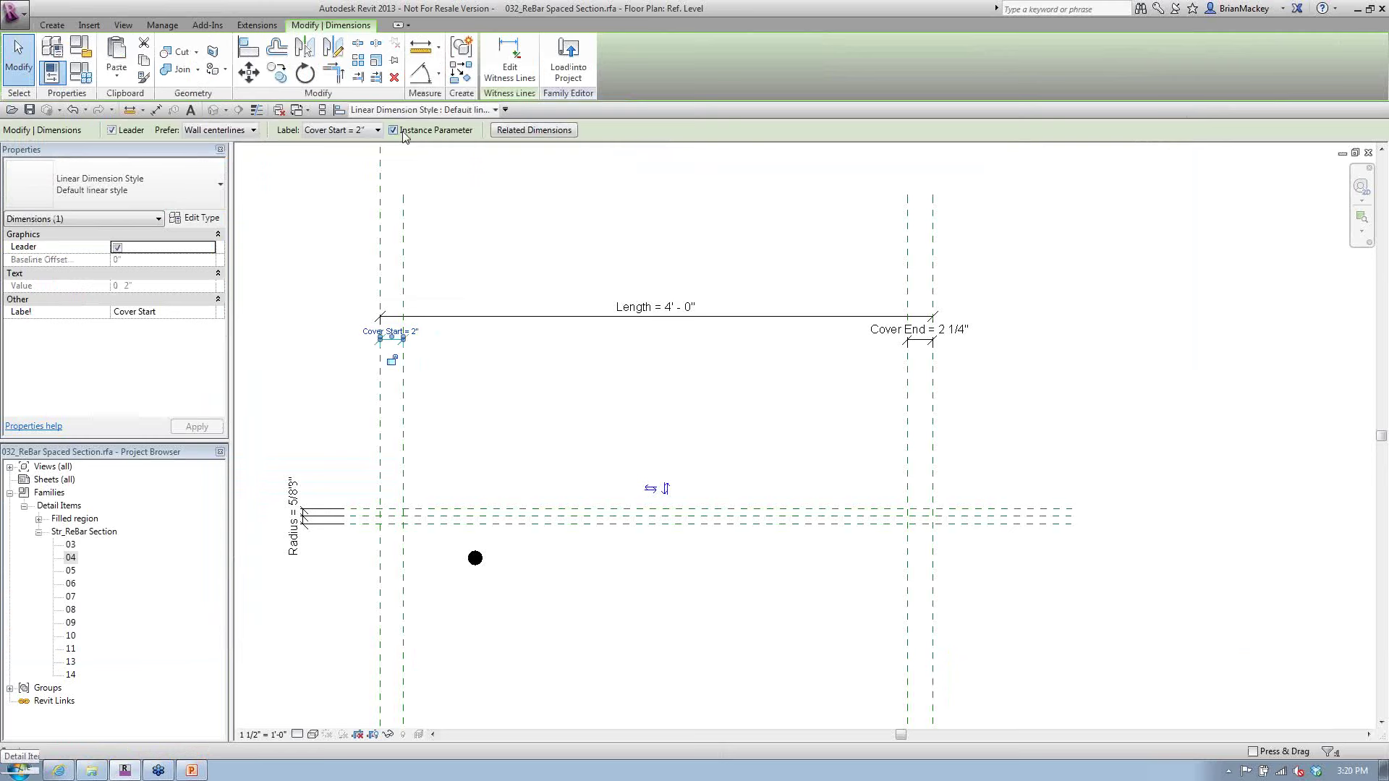
left_click(403, 133)
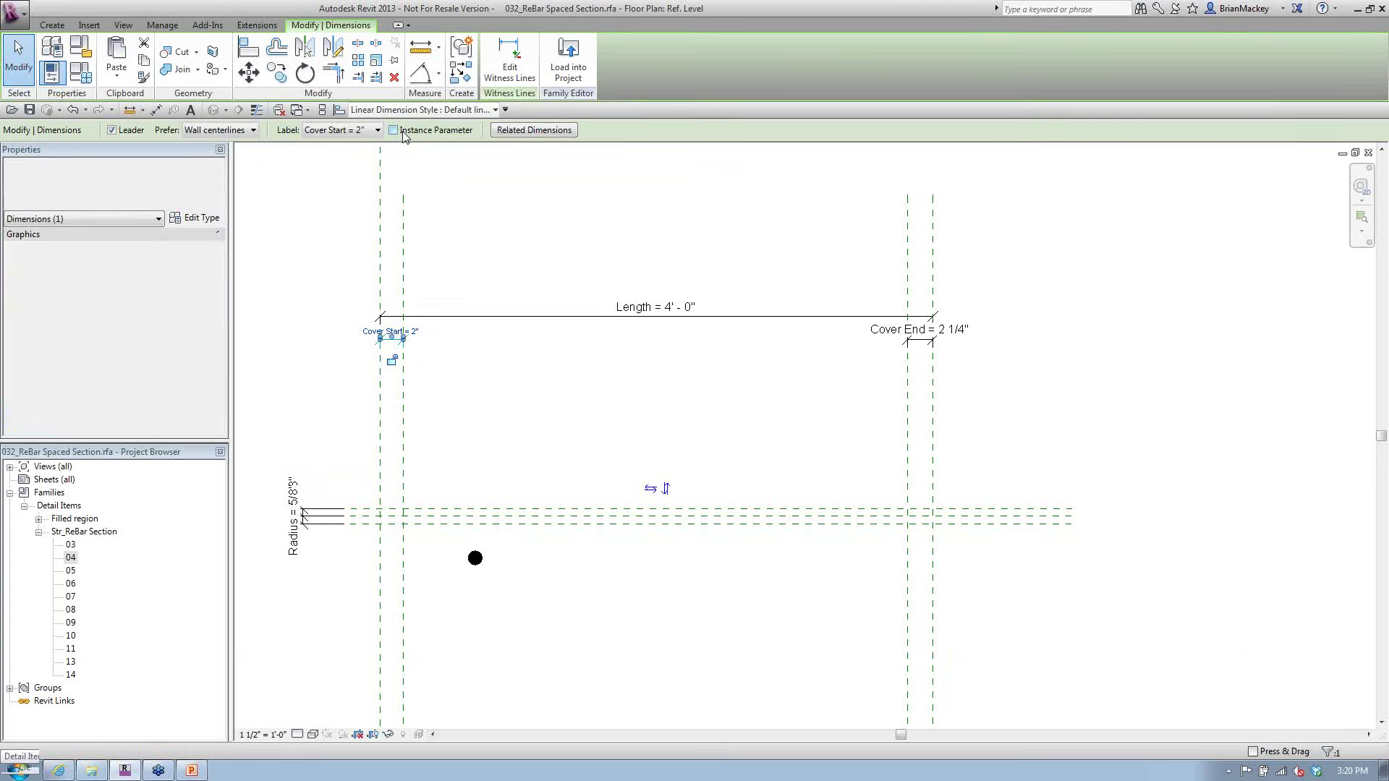
left_click(428, 188)
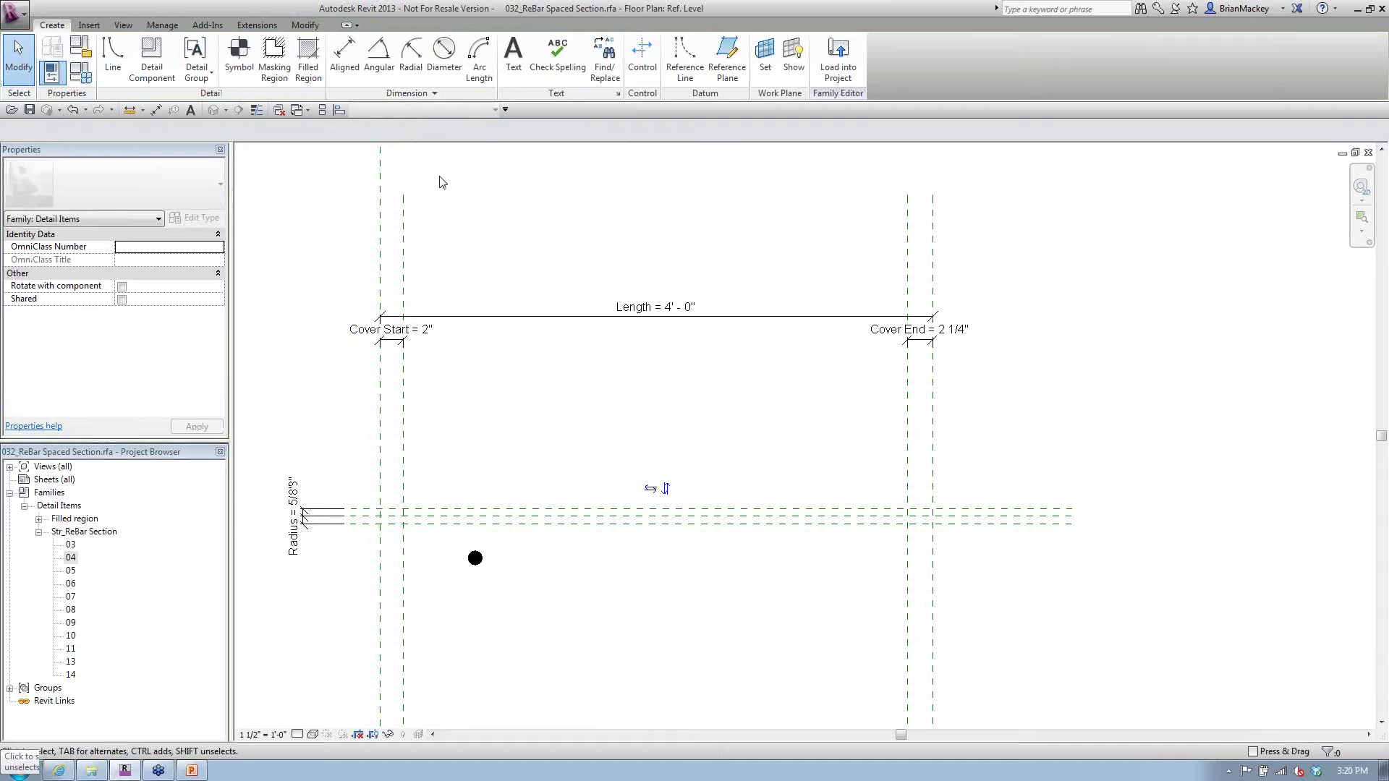
left_click(507, 327)
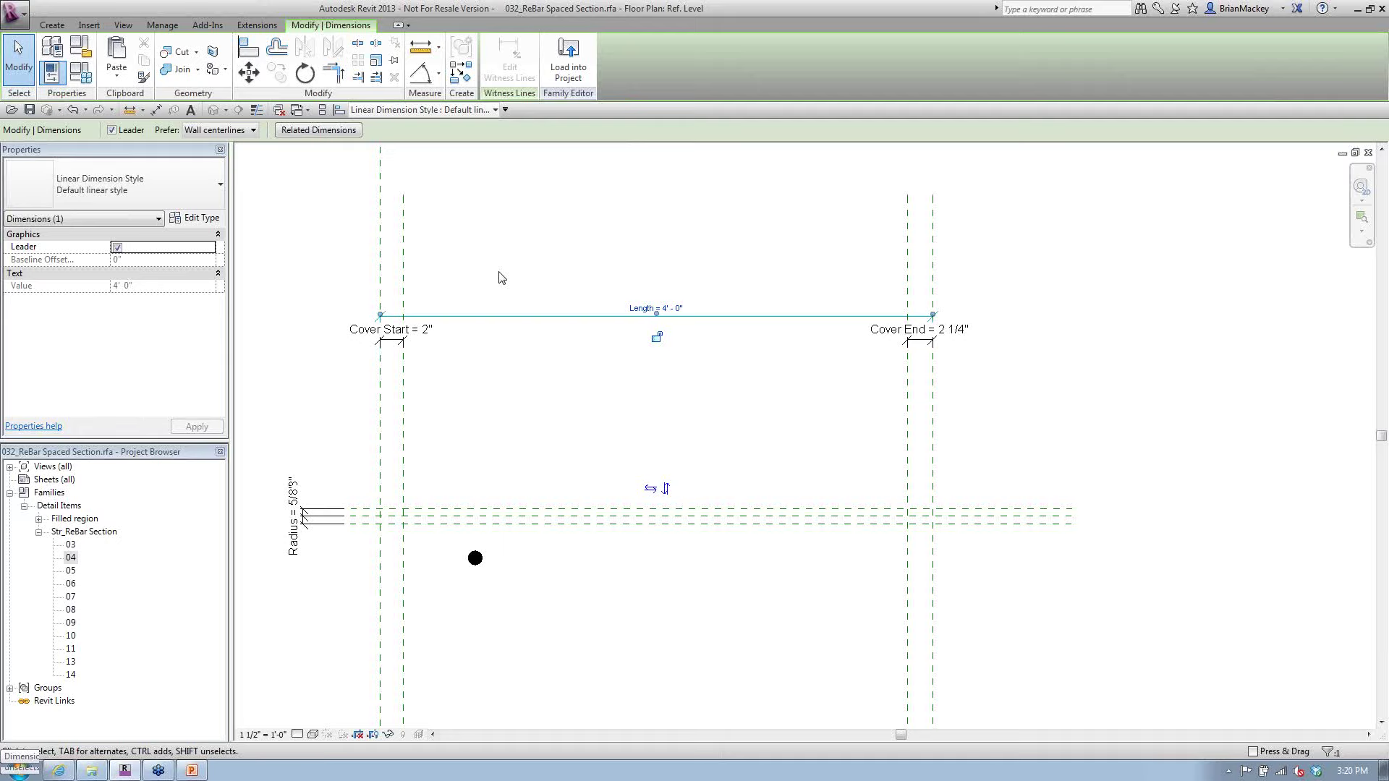
left_click(499, 278)
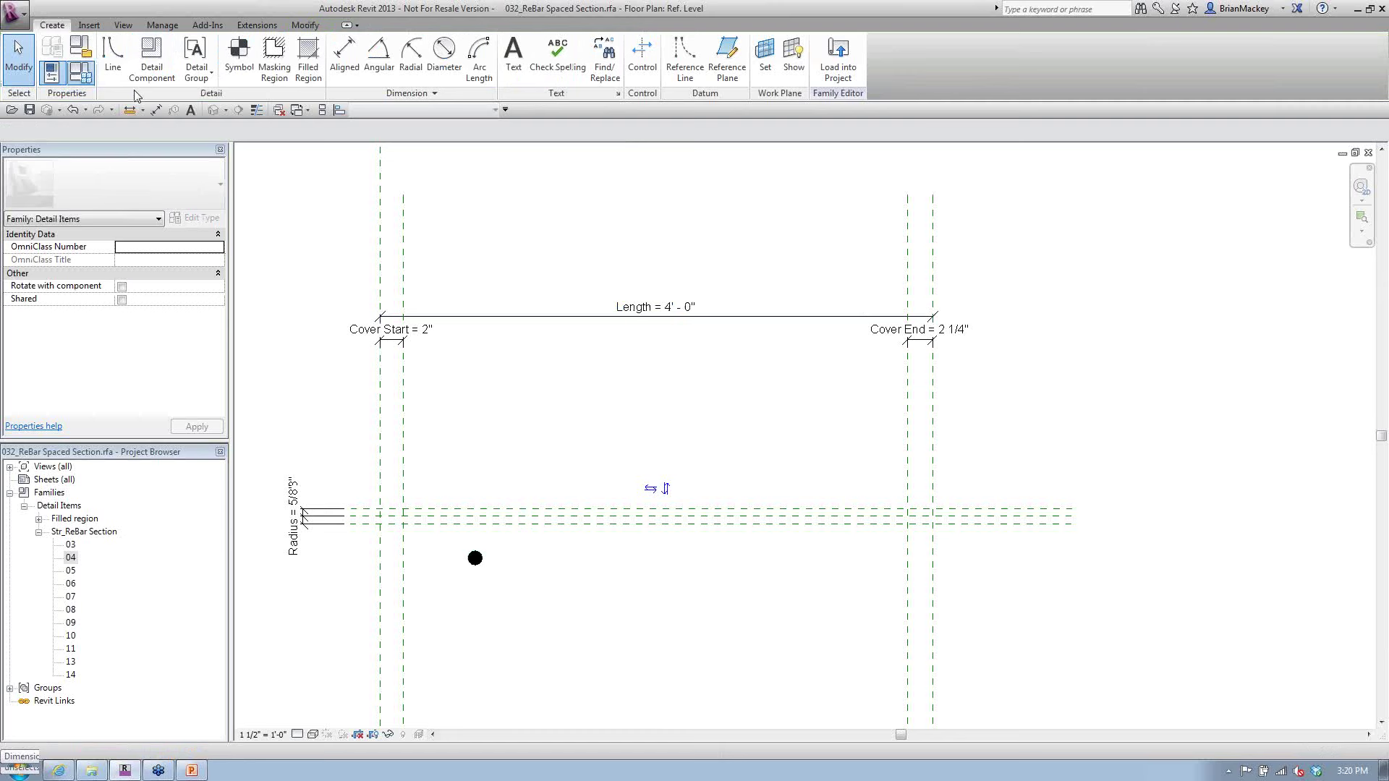
left_click(80, 72)
left_click(199, 186)
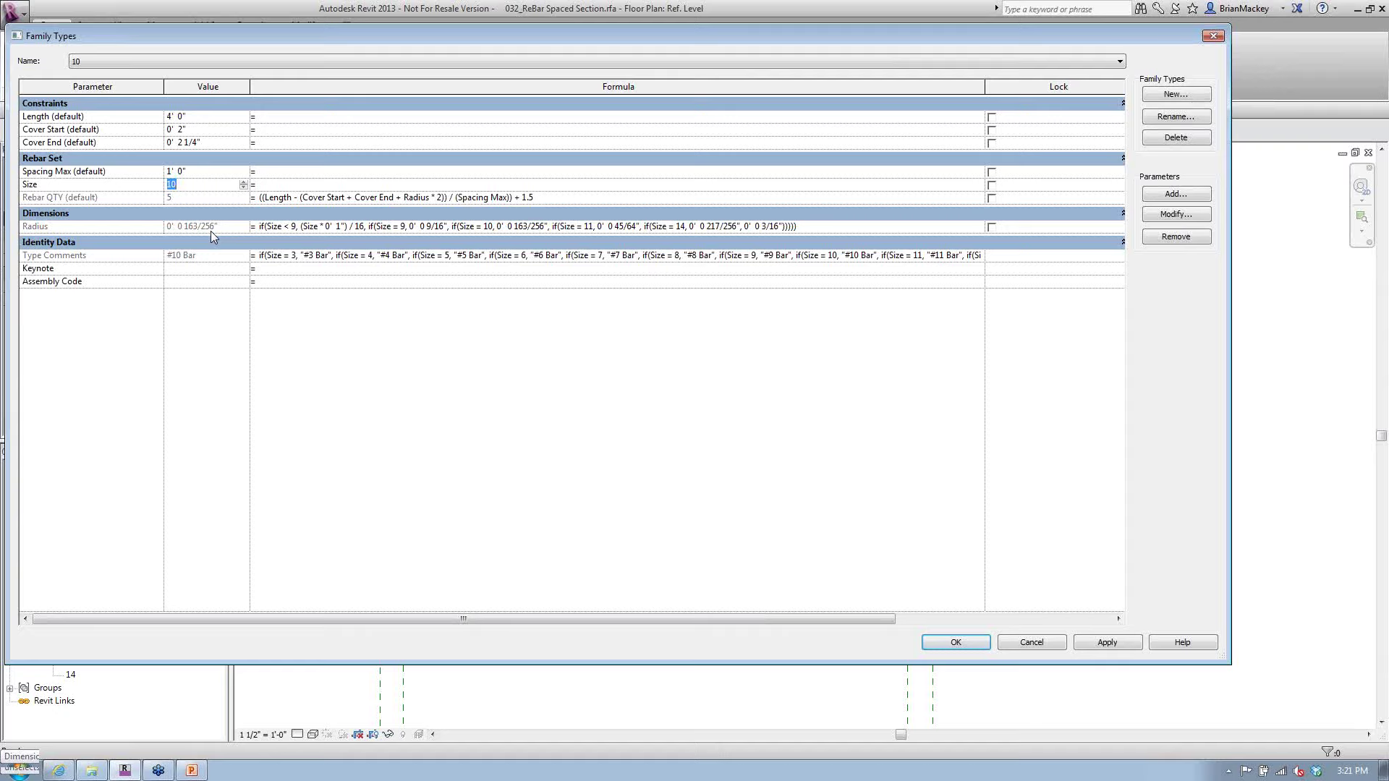
Close Family Types, select the rebar bar circle and start a 2-item array measured to Last
left_click(1017, 643)
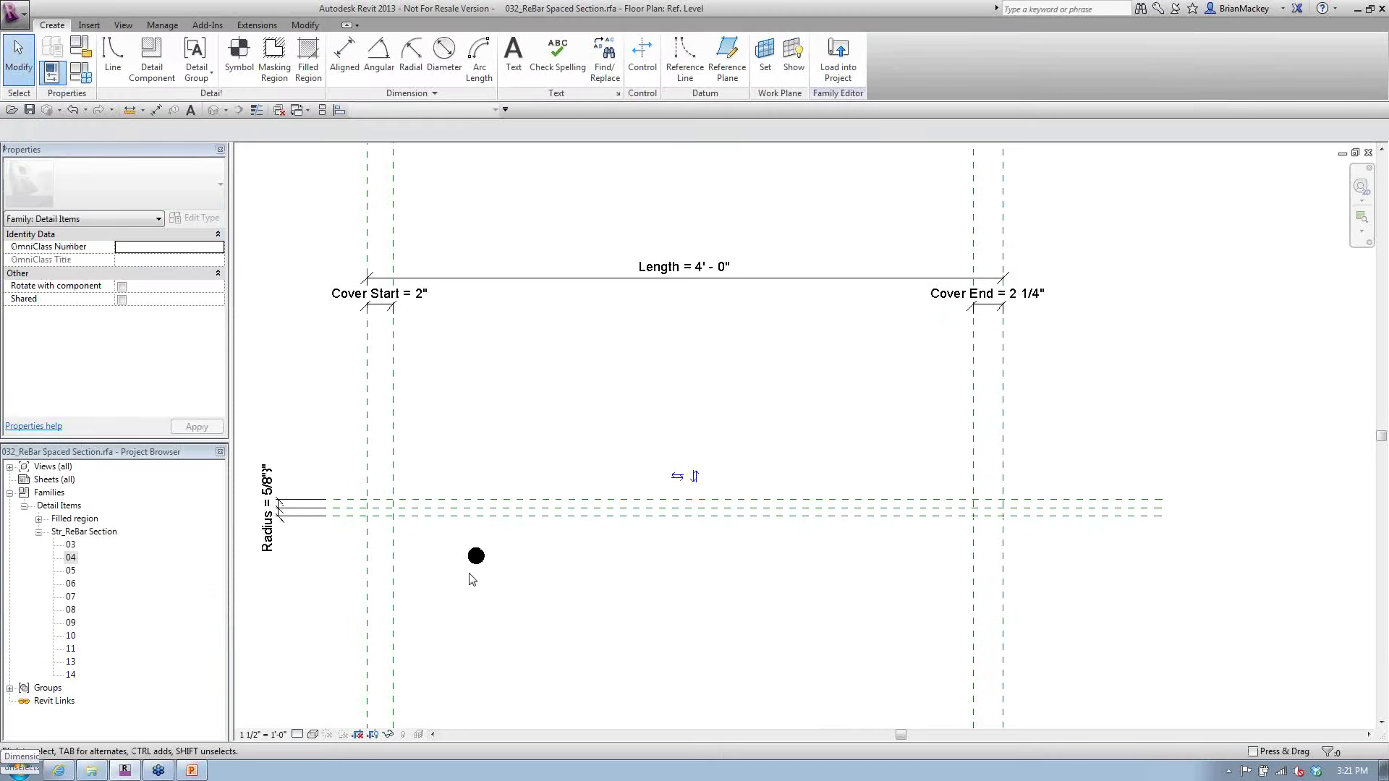
scroll(471, 578, "up", 3)
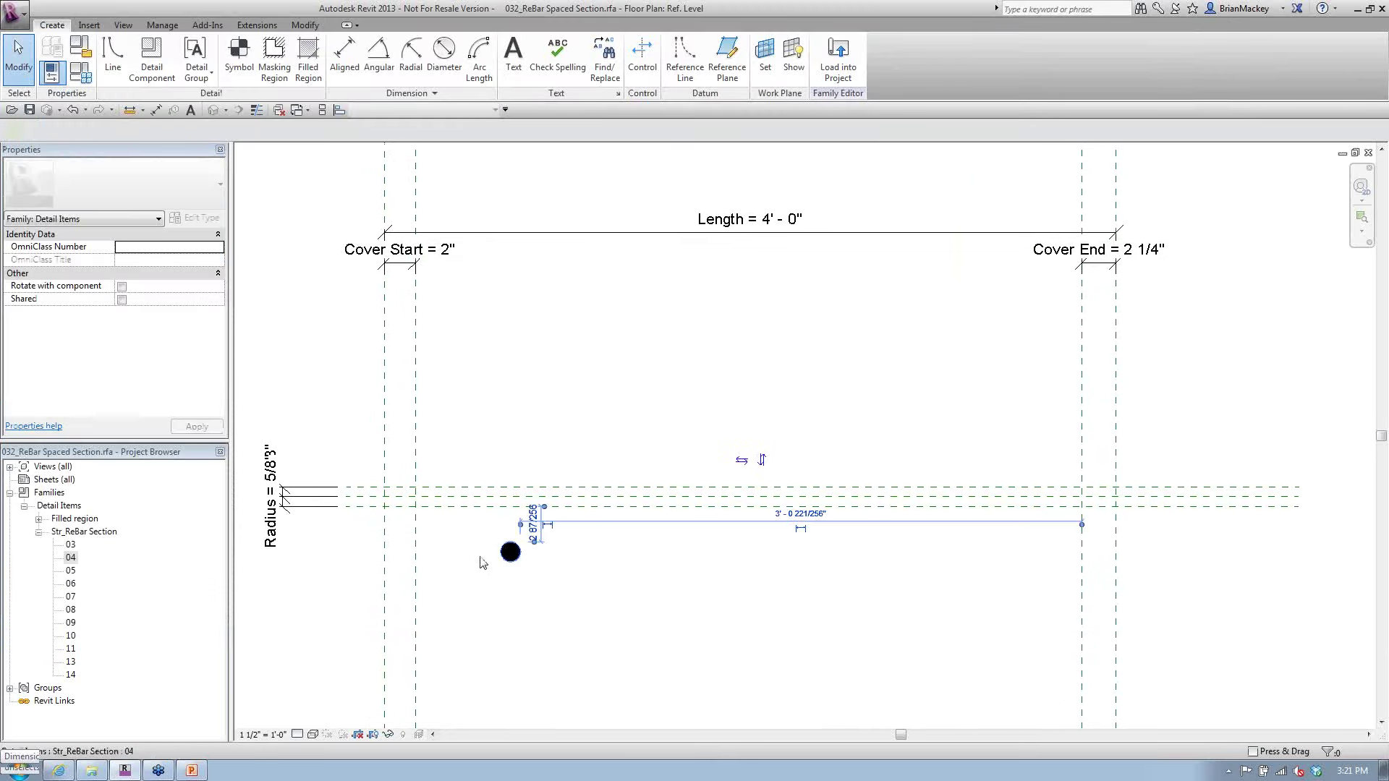
left_click(483, 563)
left_click(539, 367)
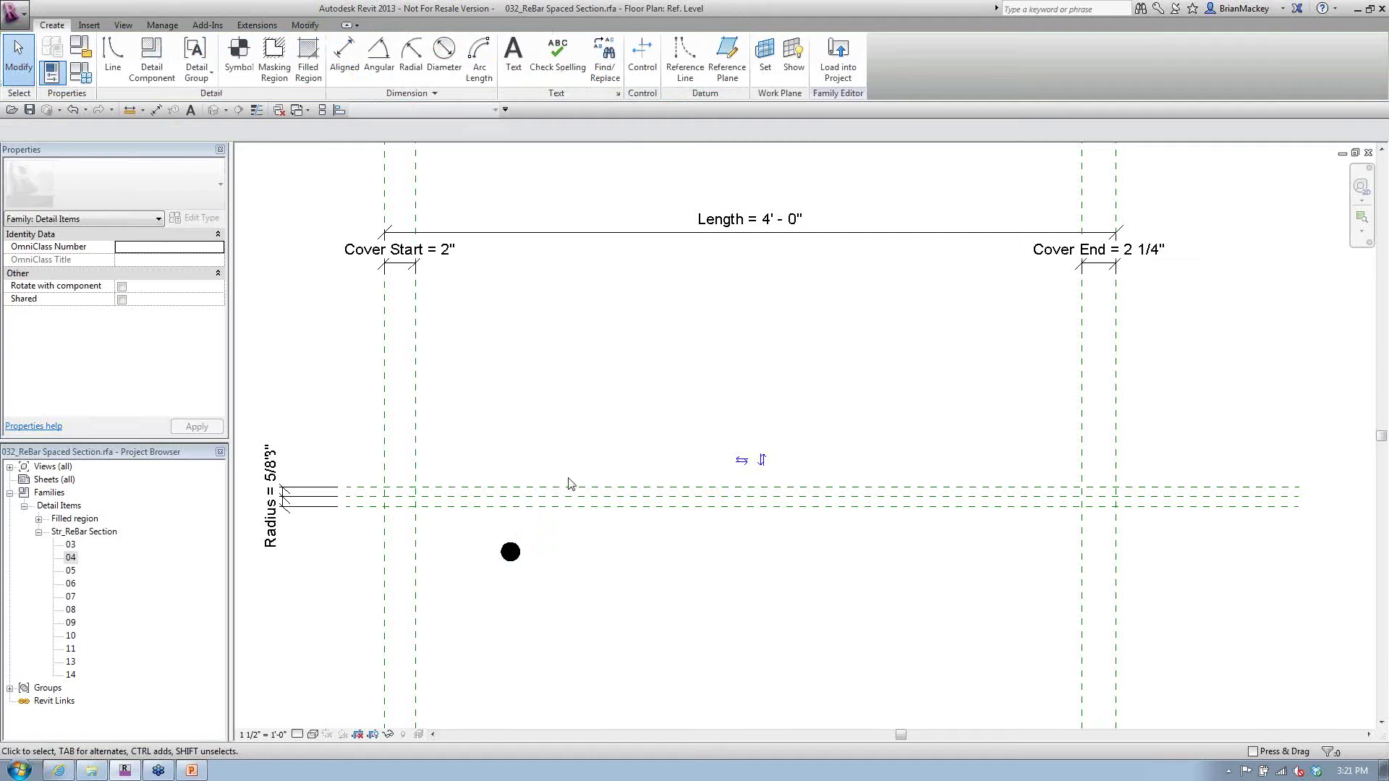
left_click(510, 554)
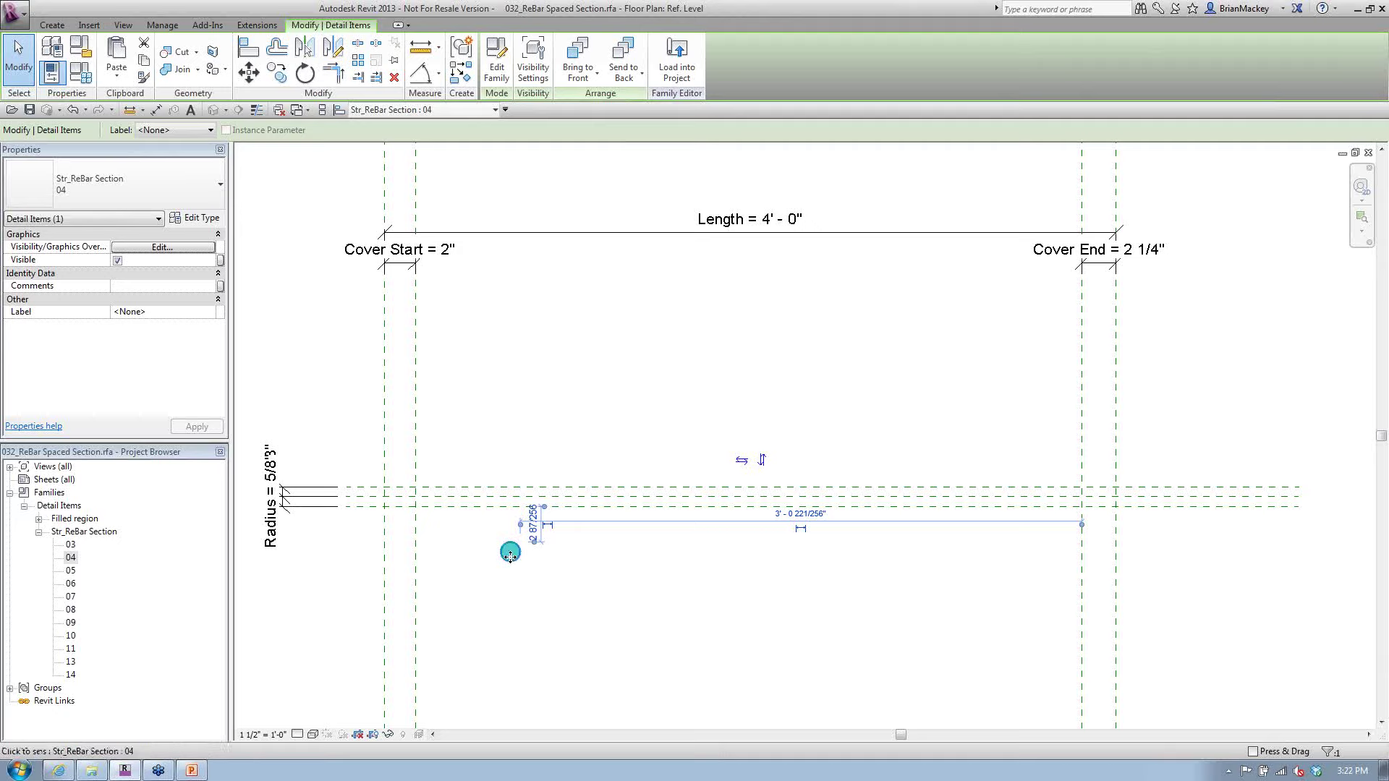
left_click(358, 62)
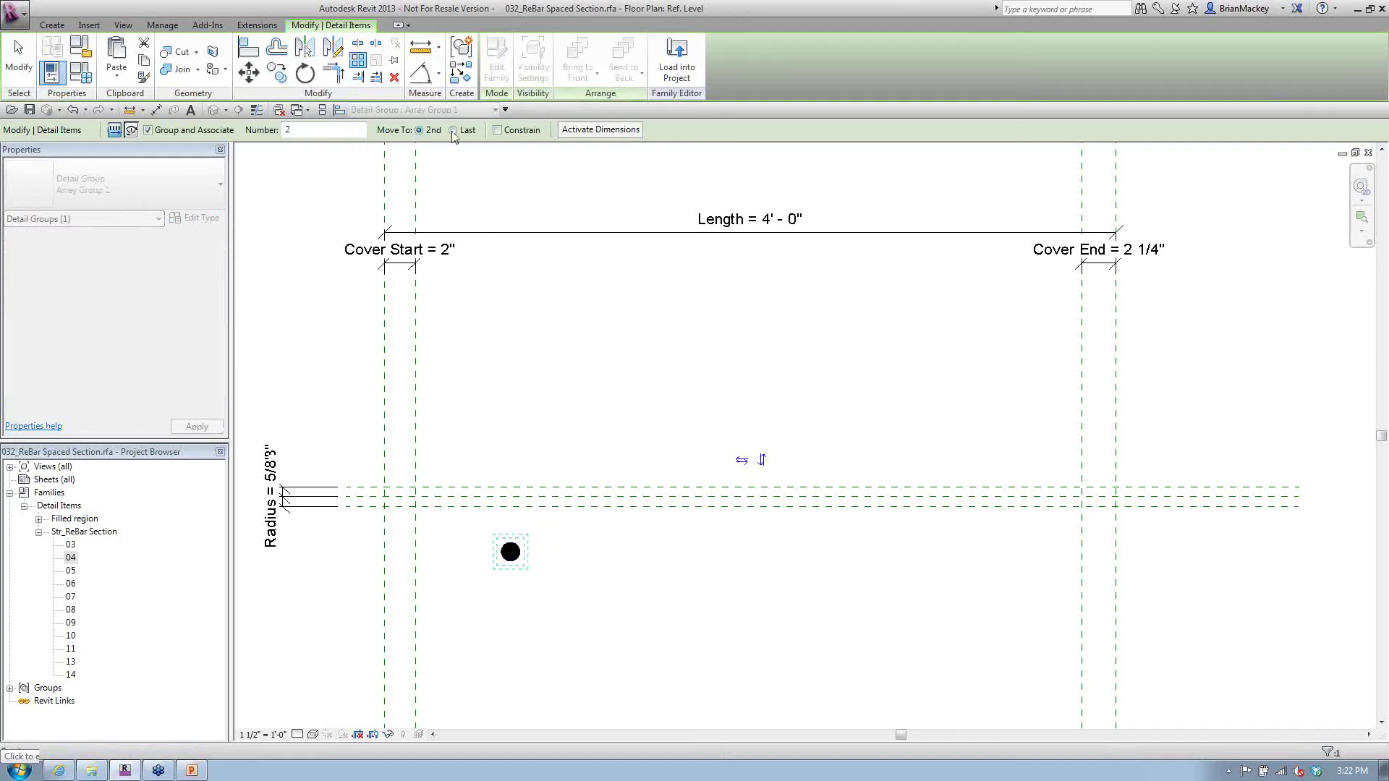
Place the two-bar array from the bar to a point on the right and finish the command
left_click(514, 434)
left_click(913, 430)
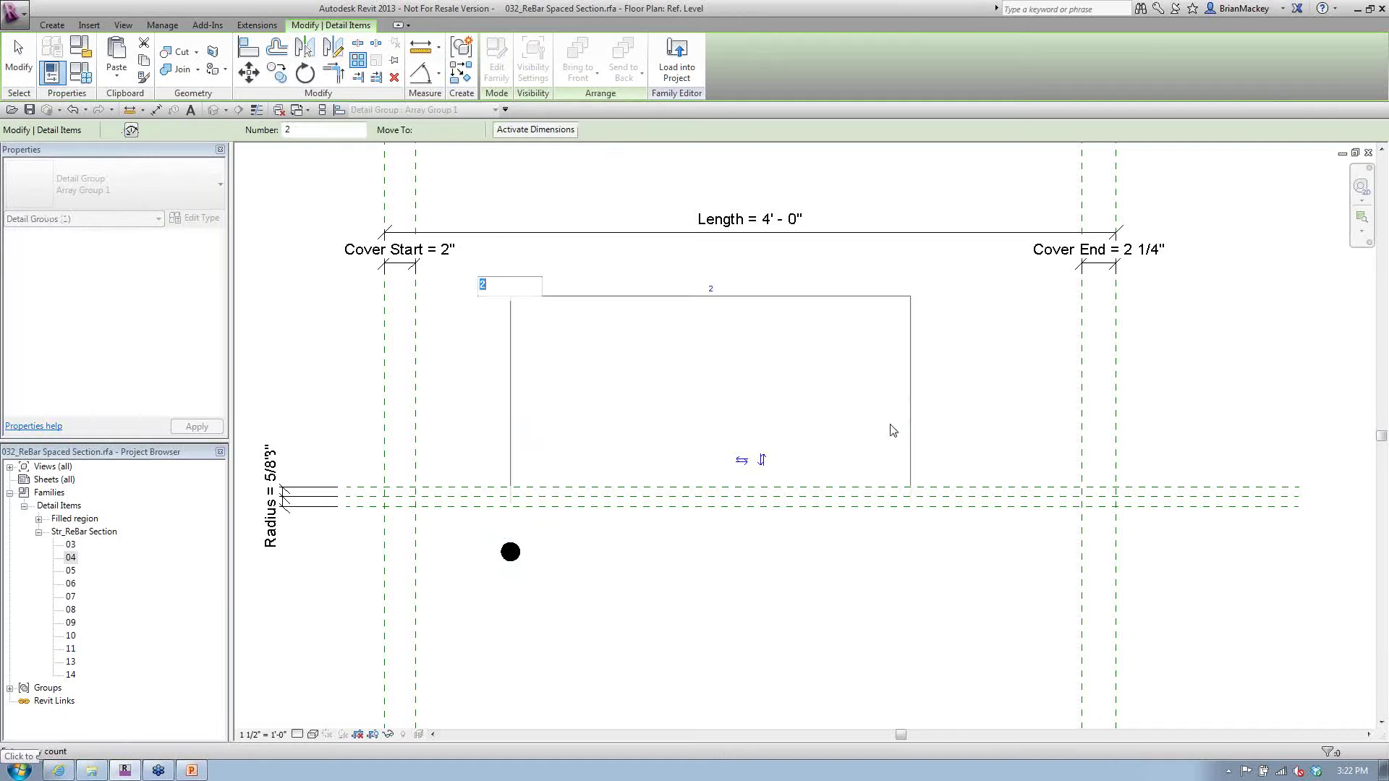
right_click(634, 367)
left_click(664, 371)
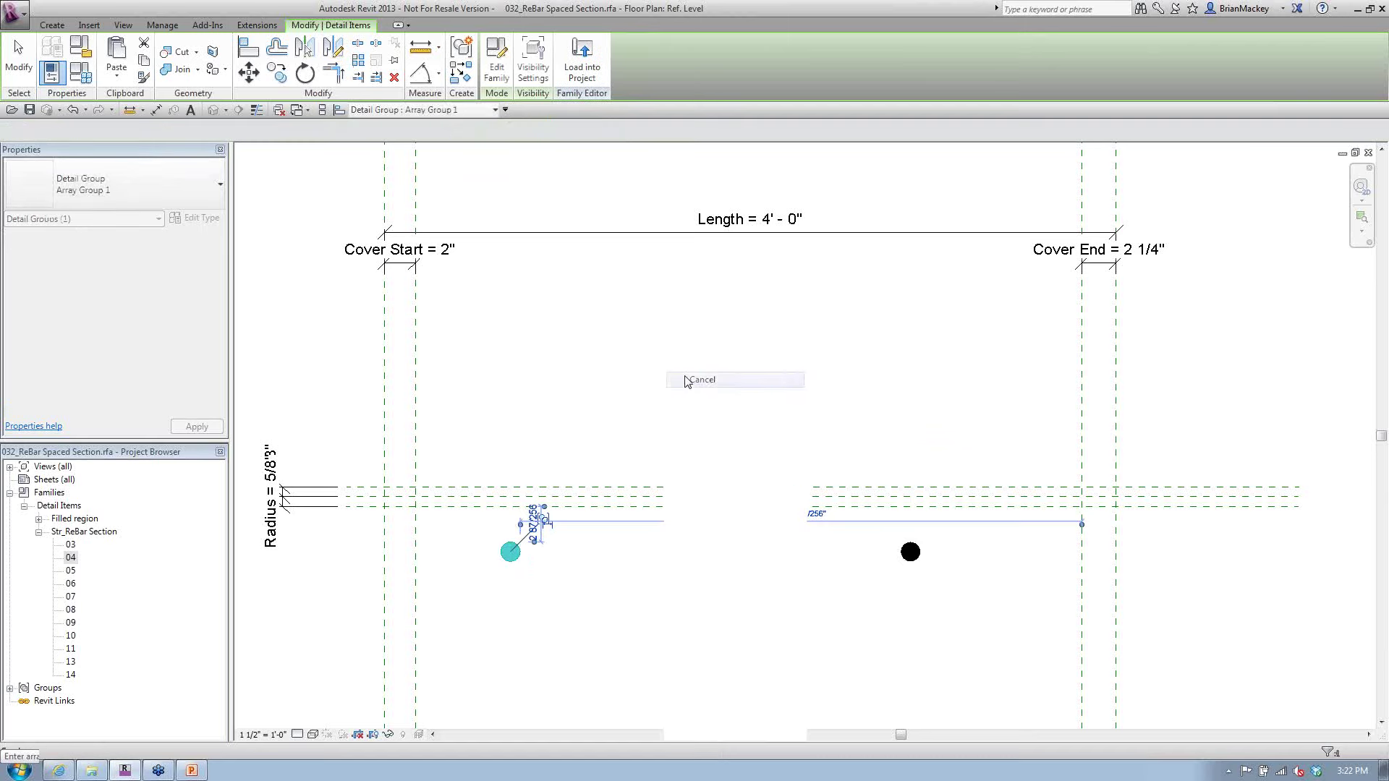
Select the rebar array group and open its Label dropdown for the count
left_click(510, 552)
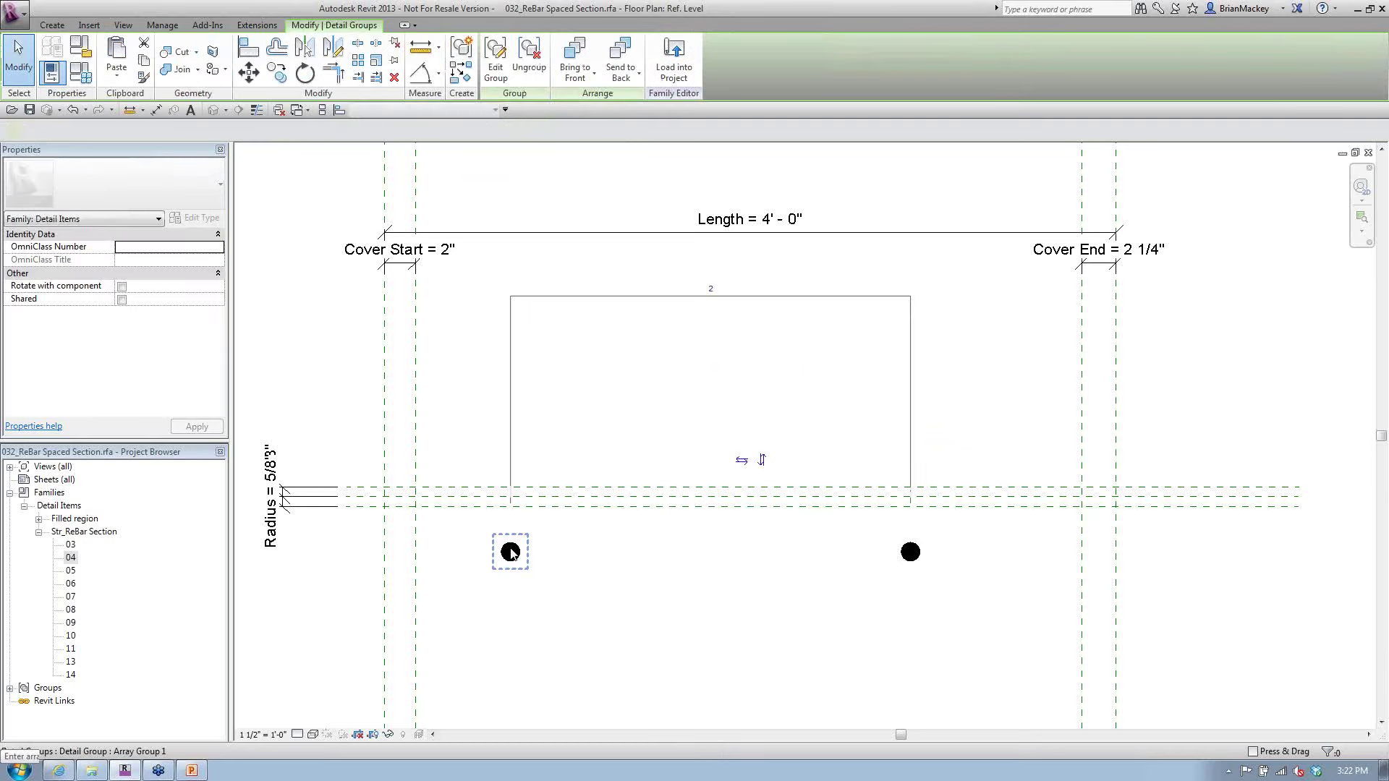
left_click(510, 553)
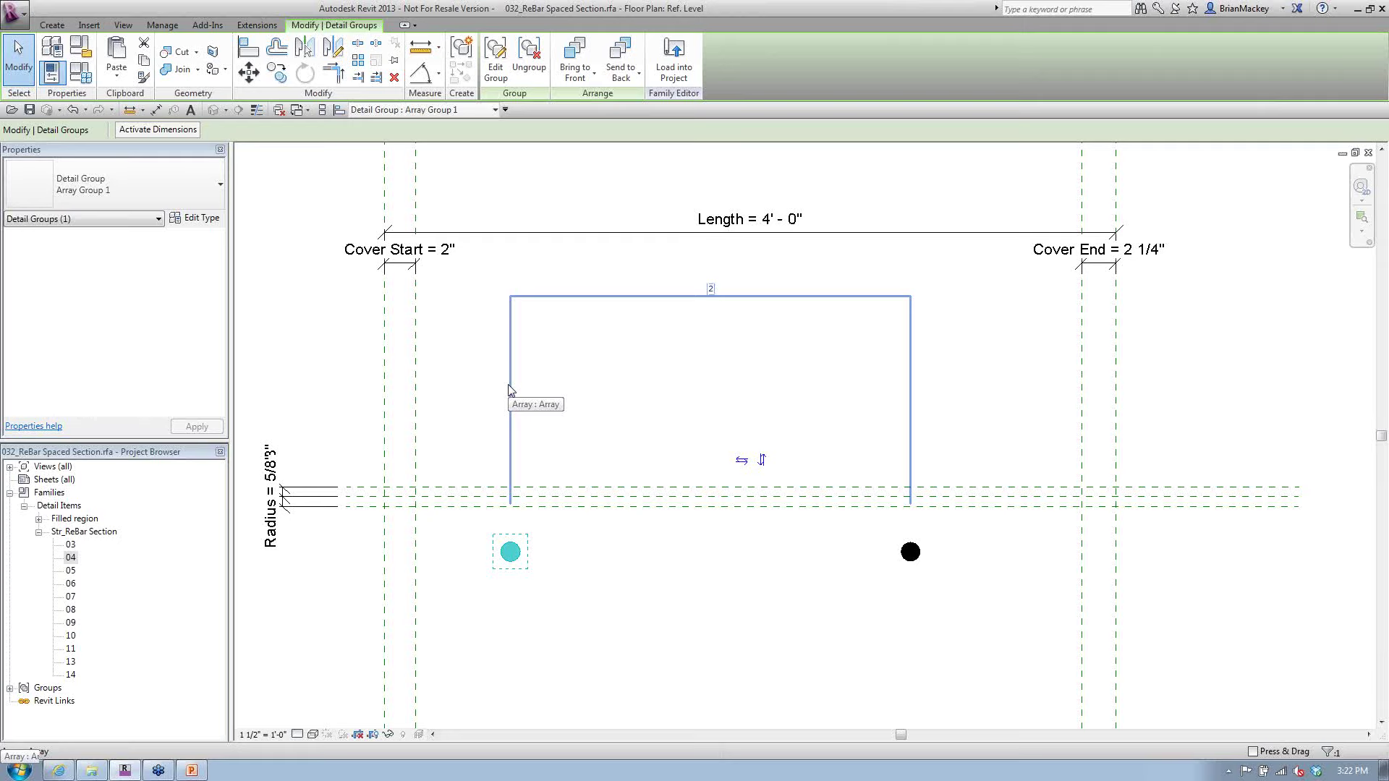
left_click(465, 378)
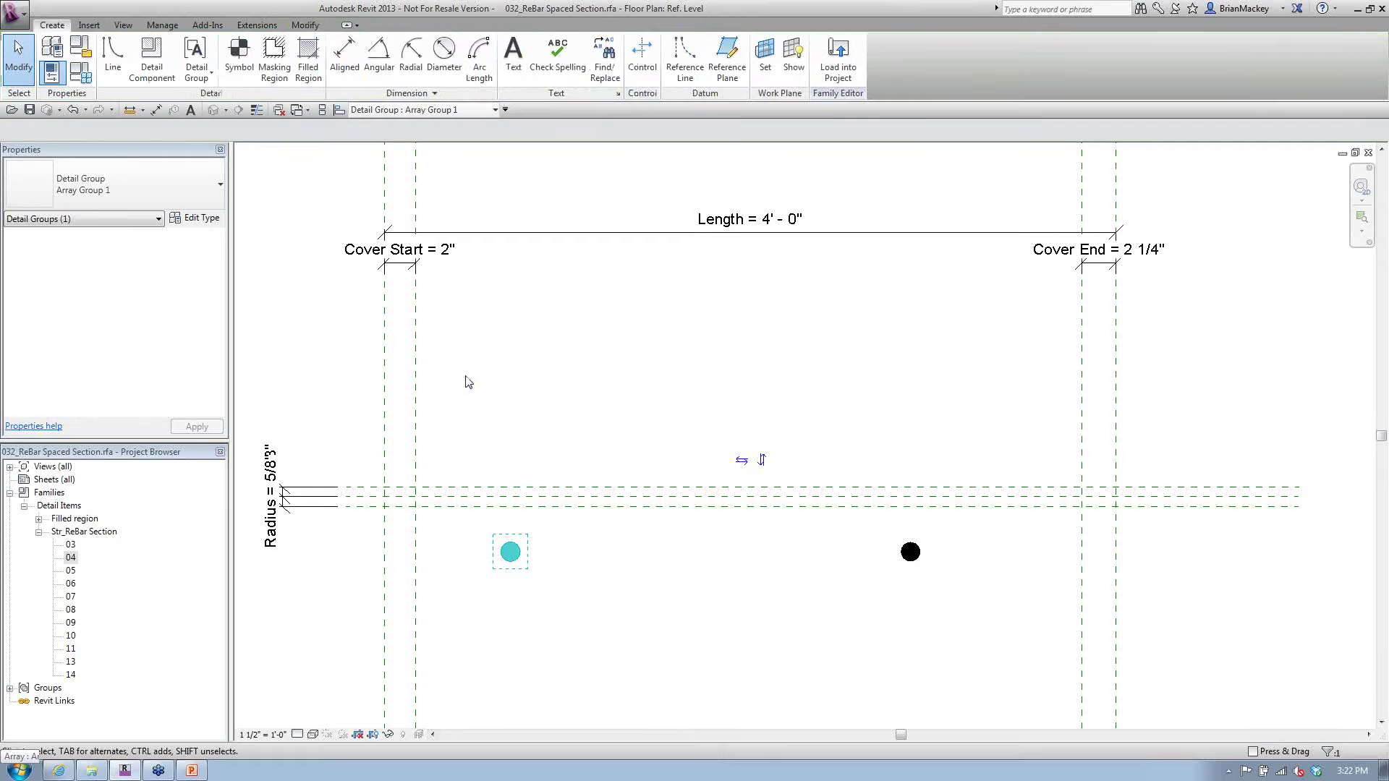
left_click(501, 501)
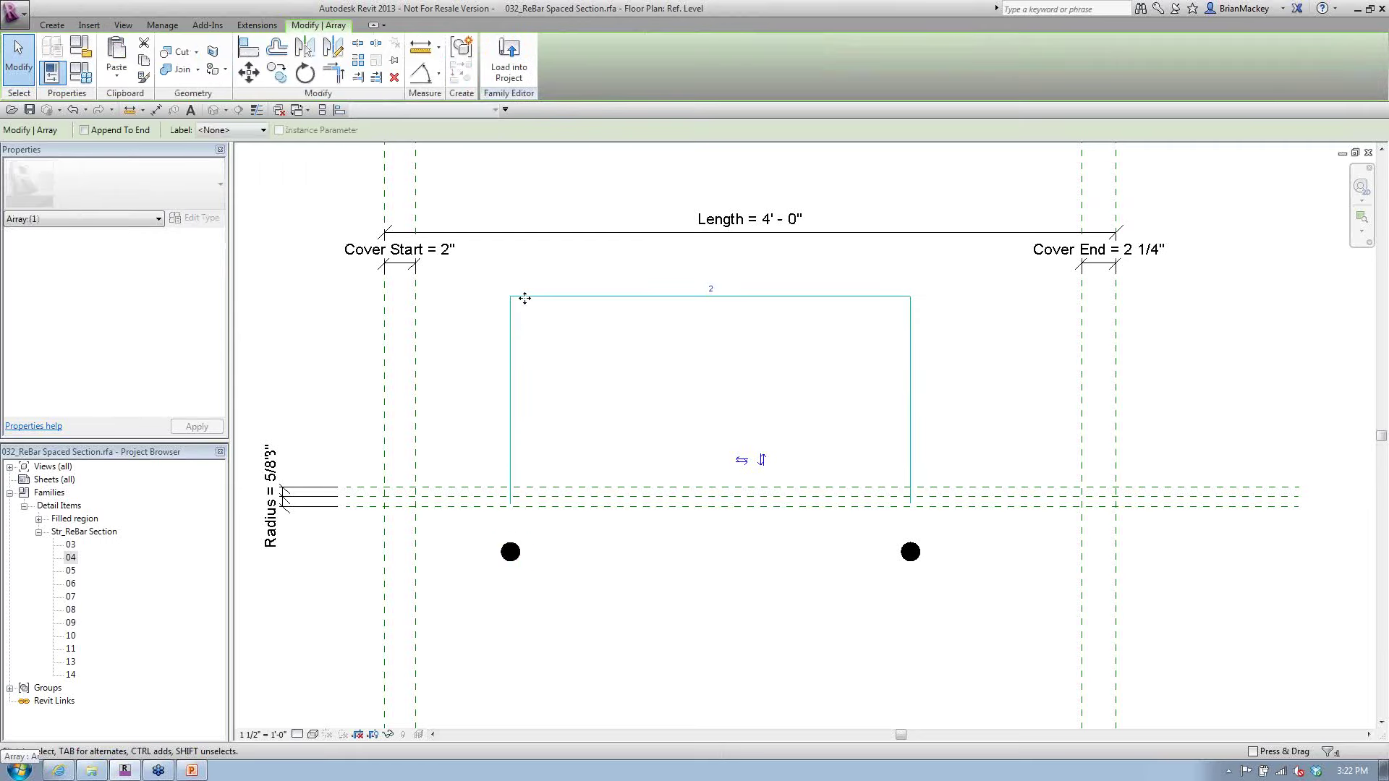
left_click(264, 130)
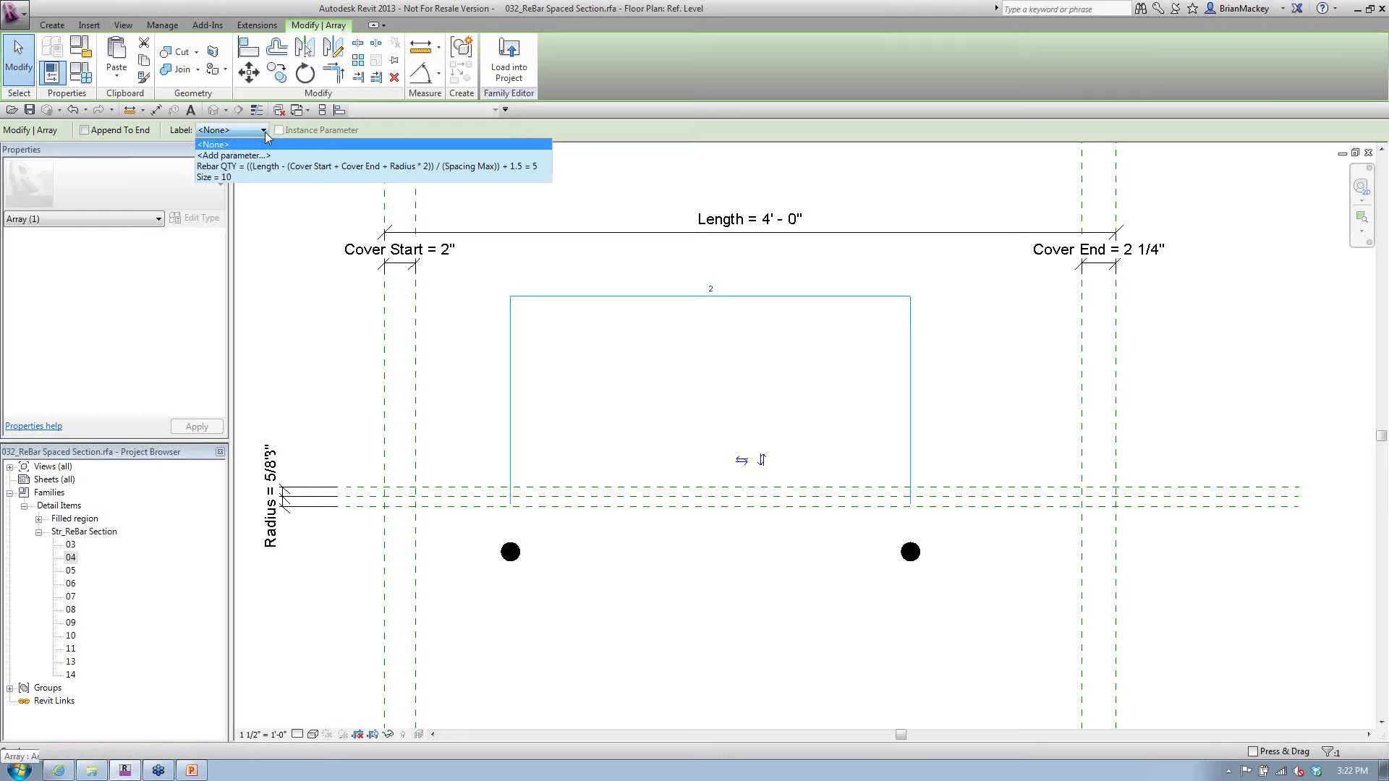
Label the array count with the Rebar QTY instance parameter, producing five evenly spaced bars
left_click(248, 167)
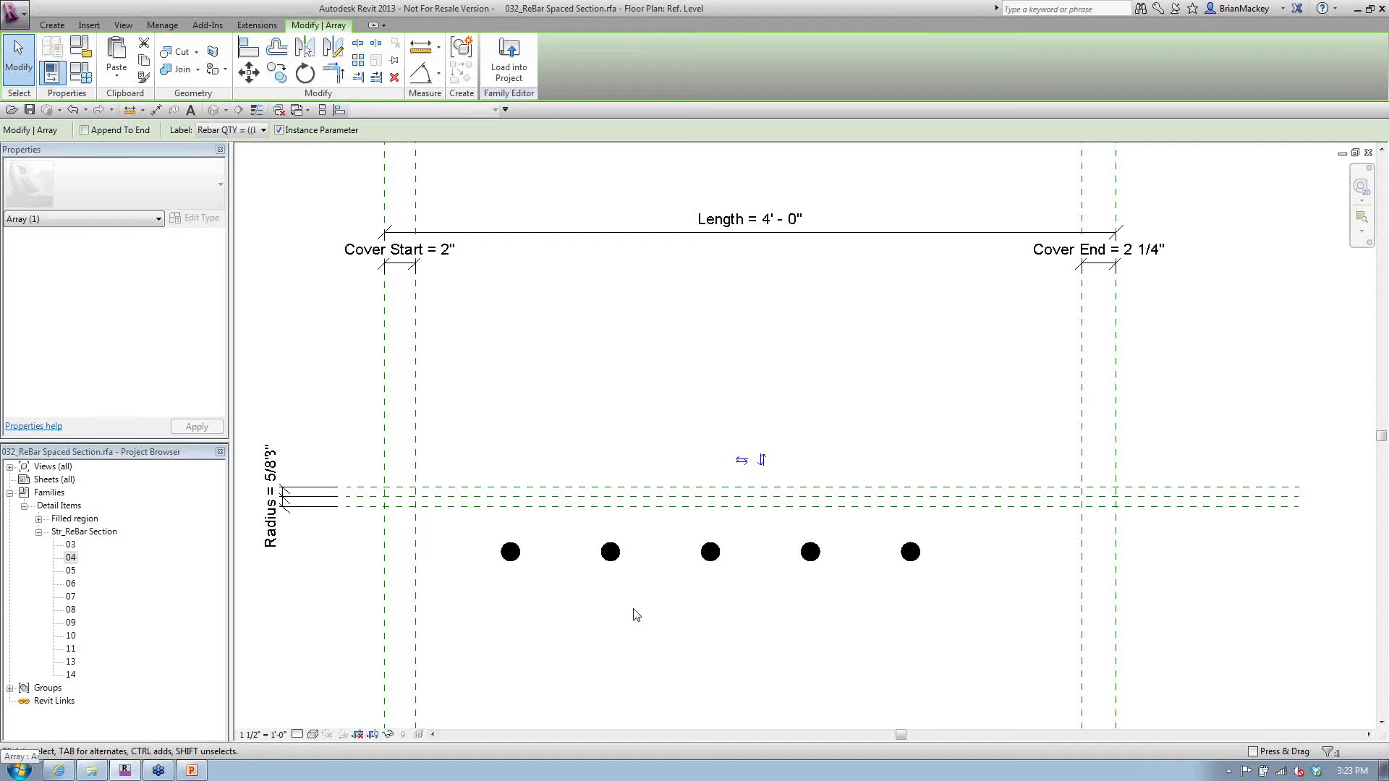
left_click(636, 615)
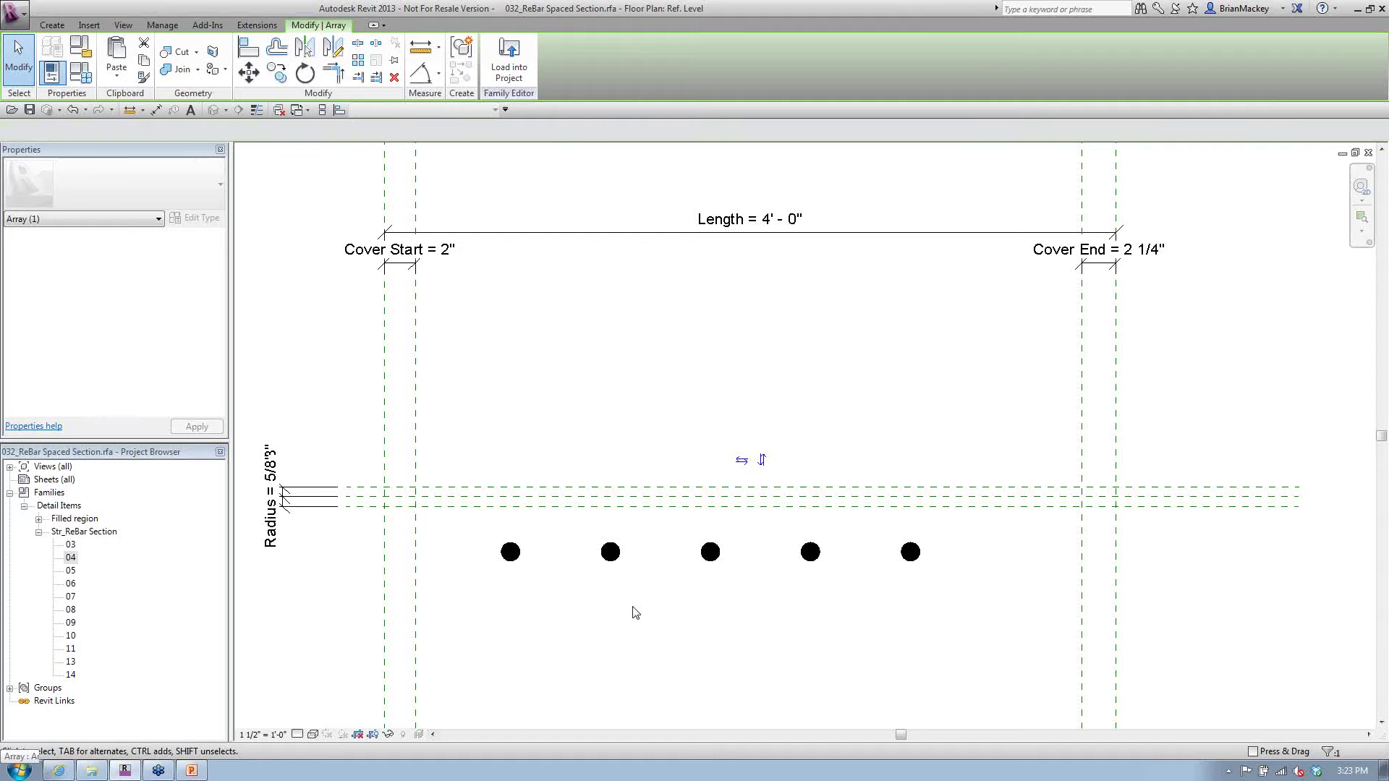
left_click(510, 552)
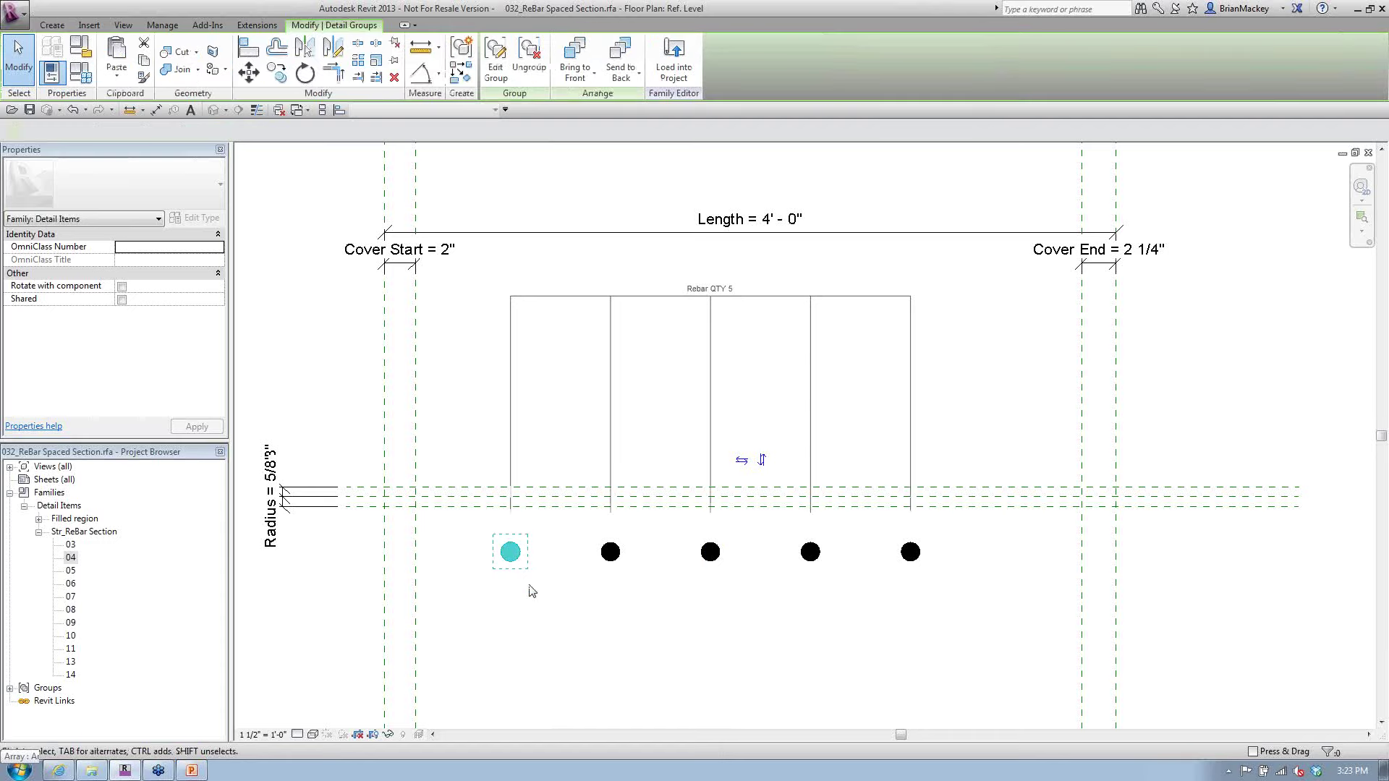
left_click(559, 605)
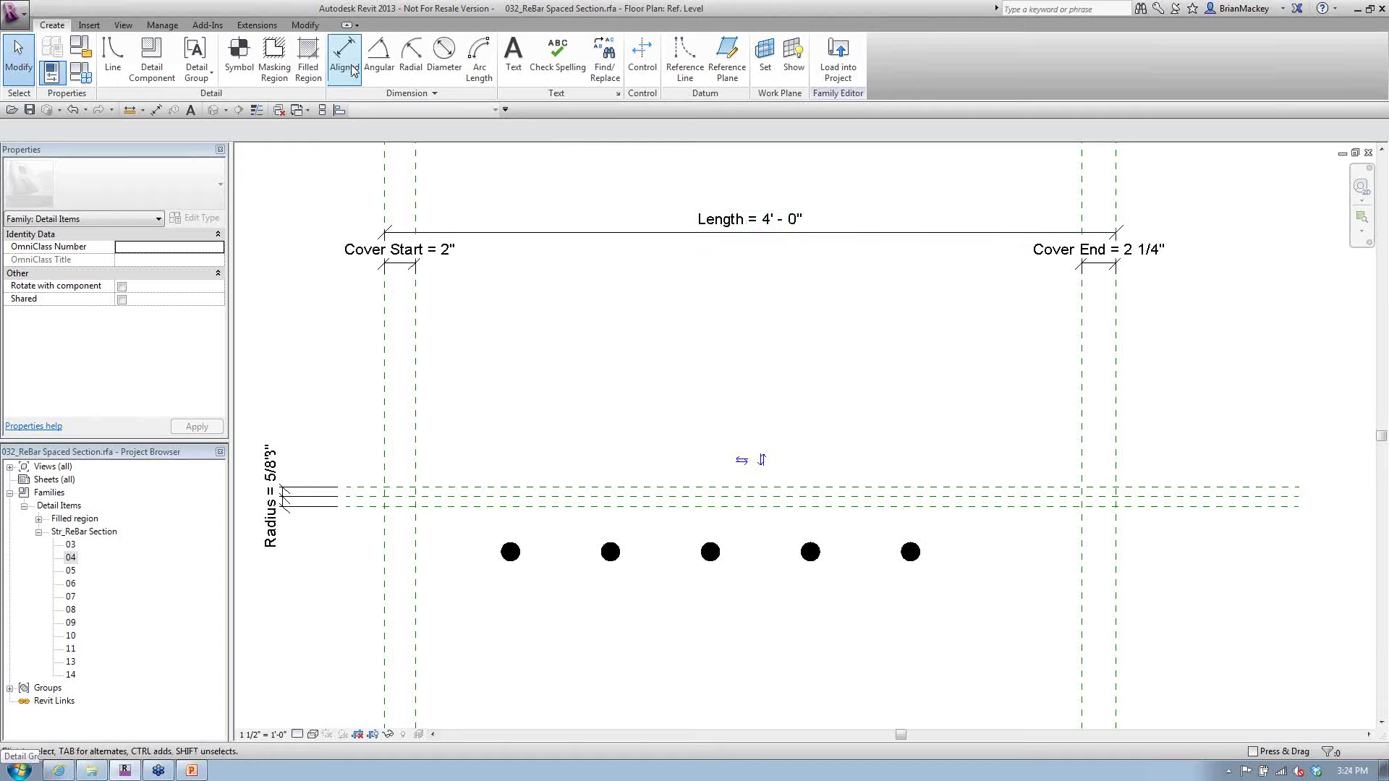
Align the bars onto the centre reference plane and lock them there
left_click(305, 25)
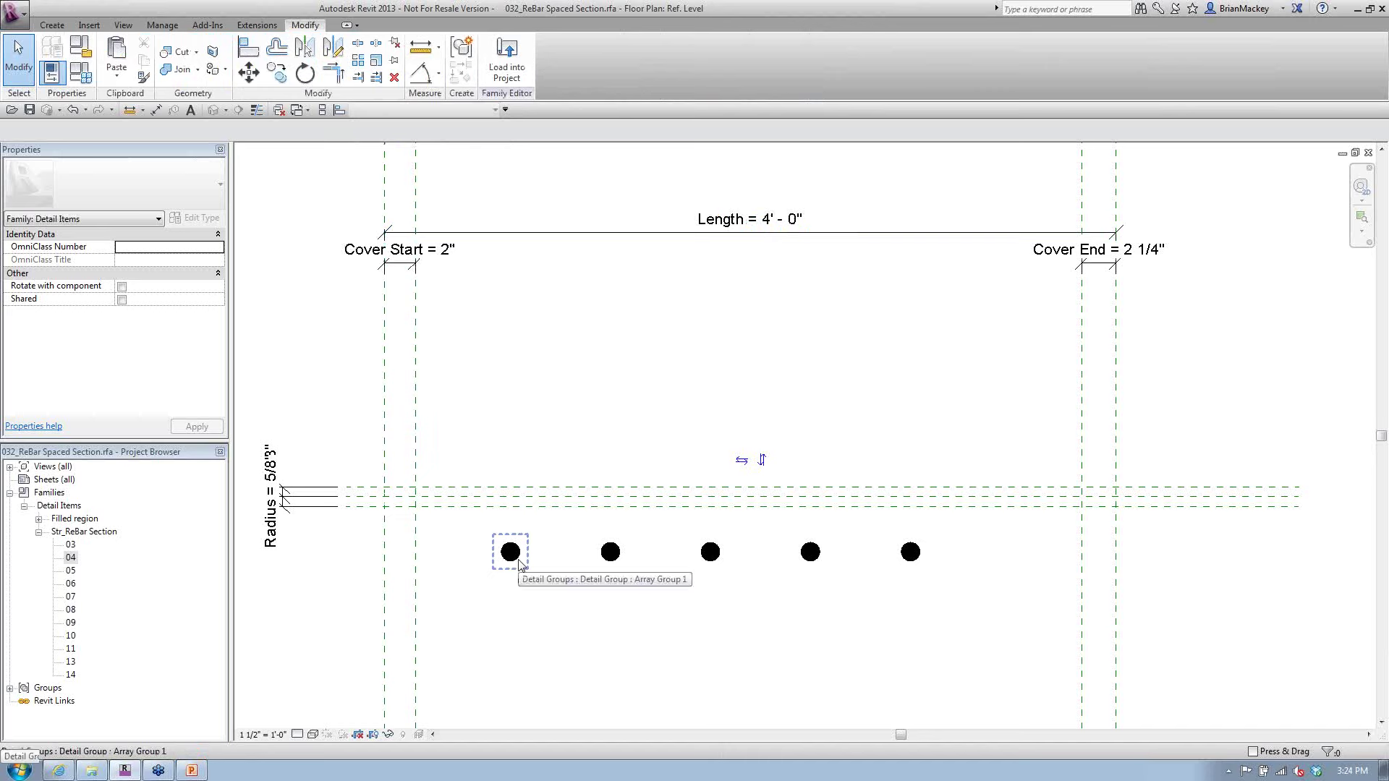
left_click(247, 58)
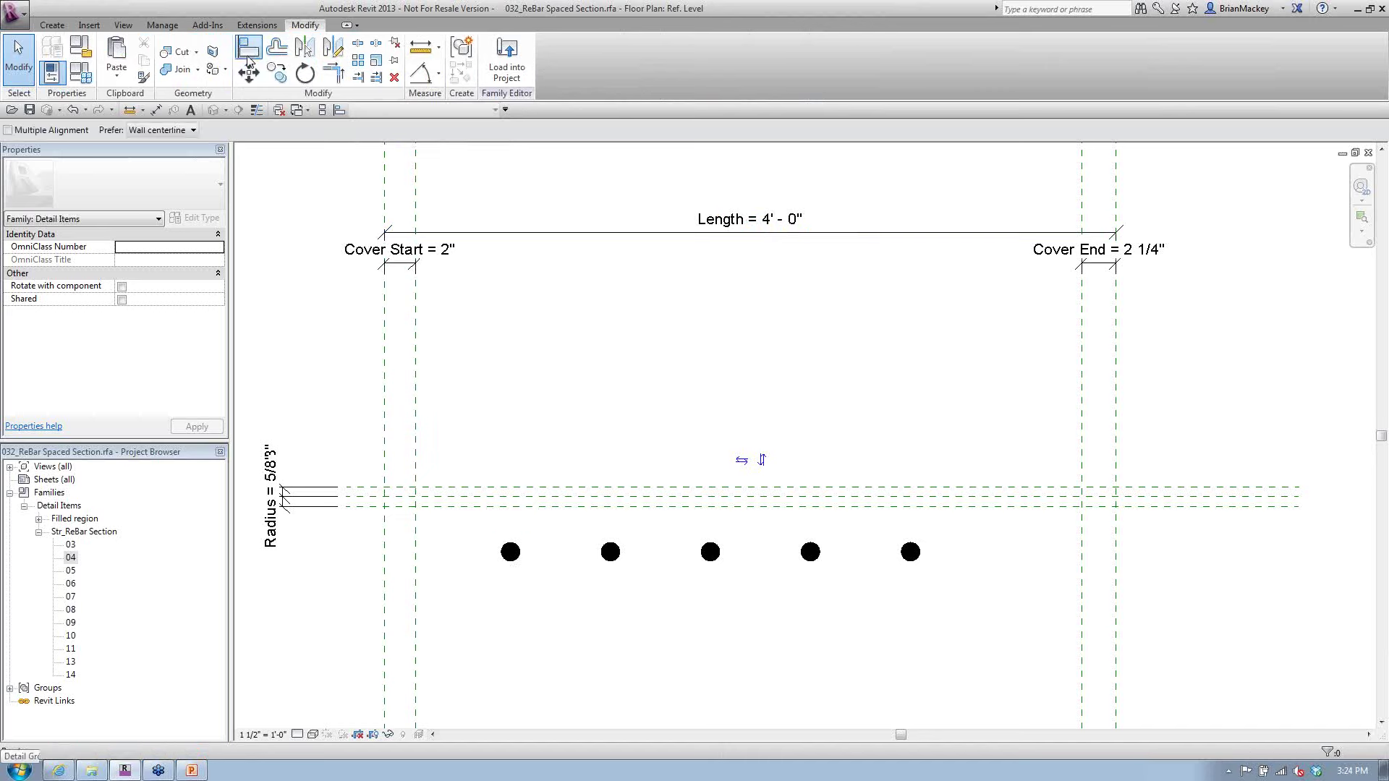
left_click(429, 495)
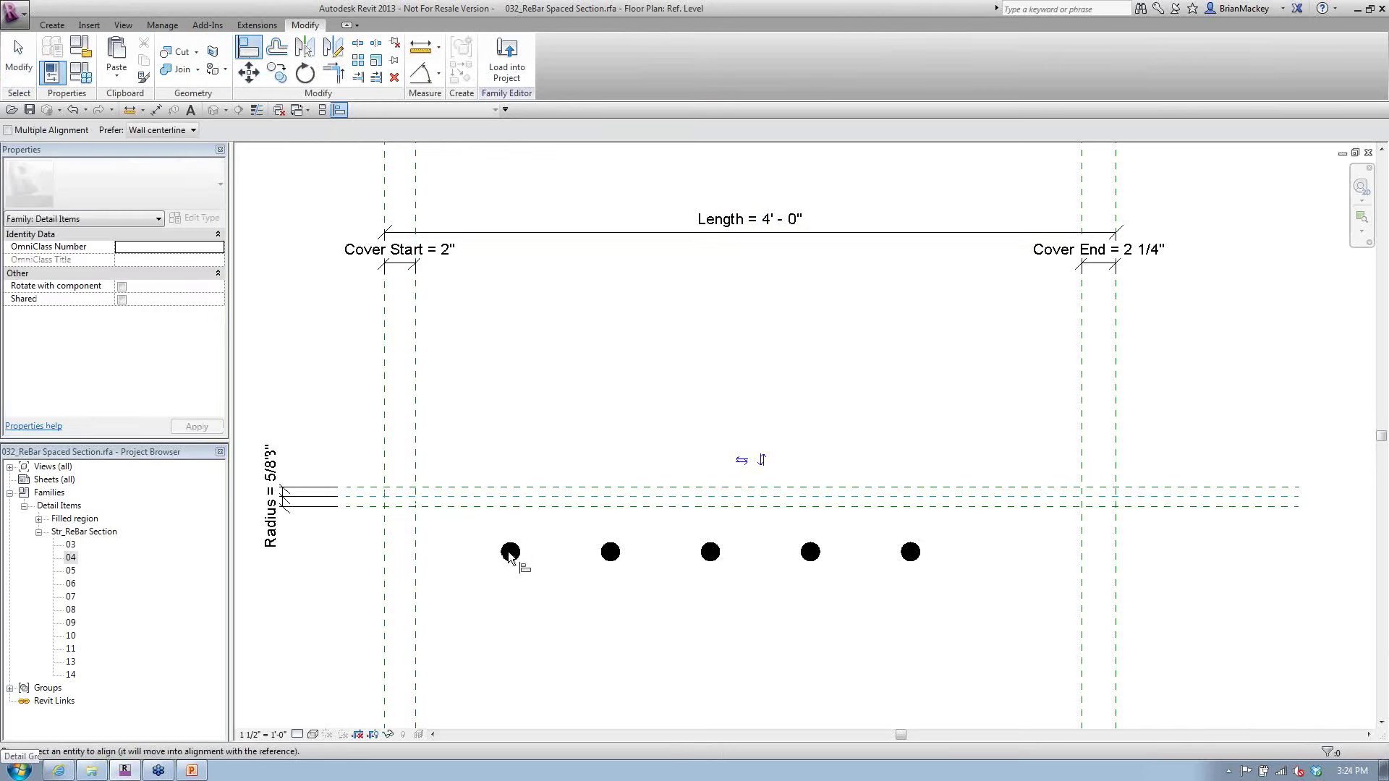
left_click(526, 573)
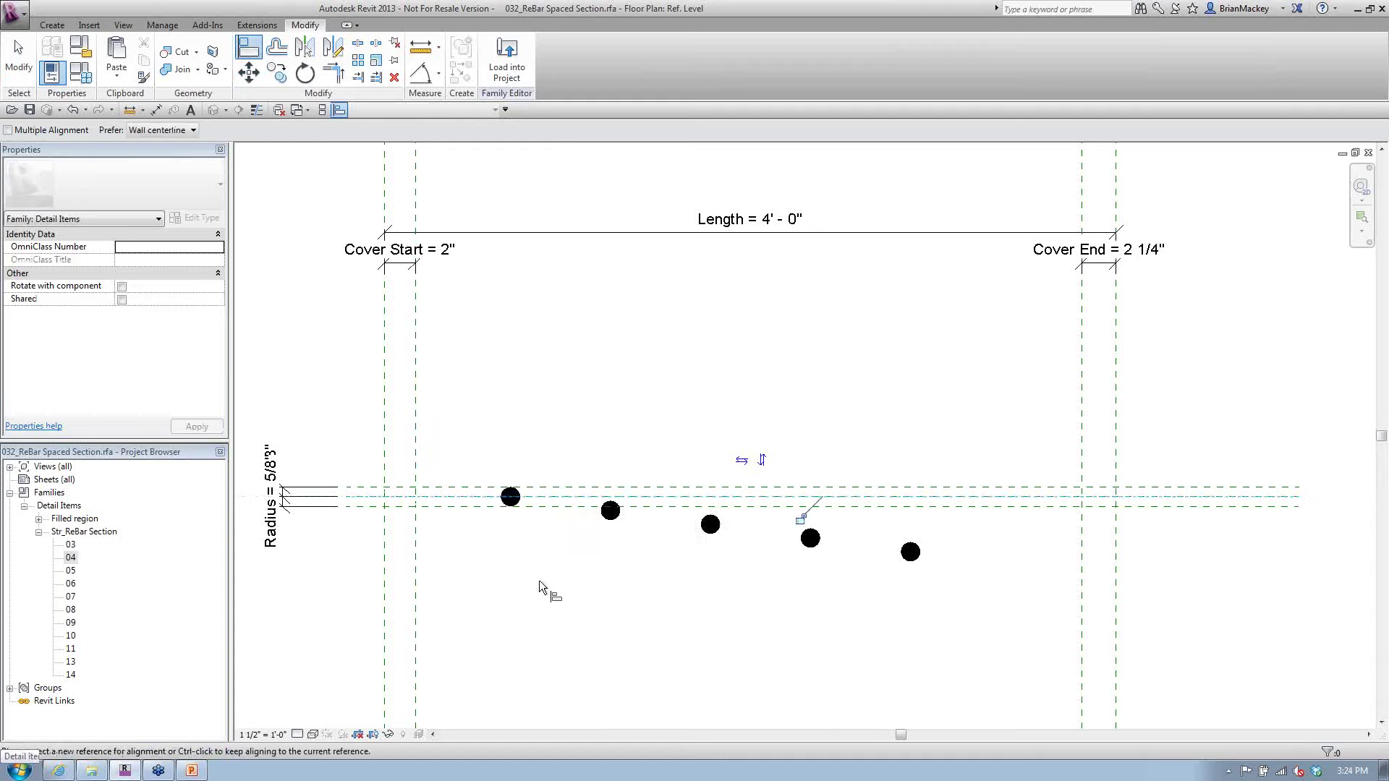
left_click(800, 521)
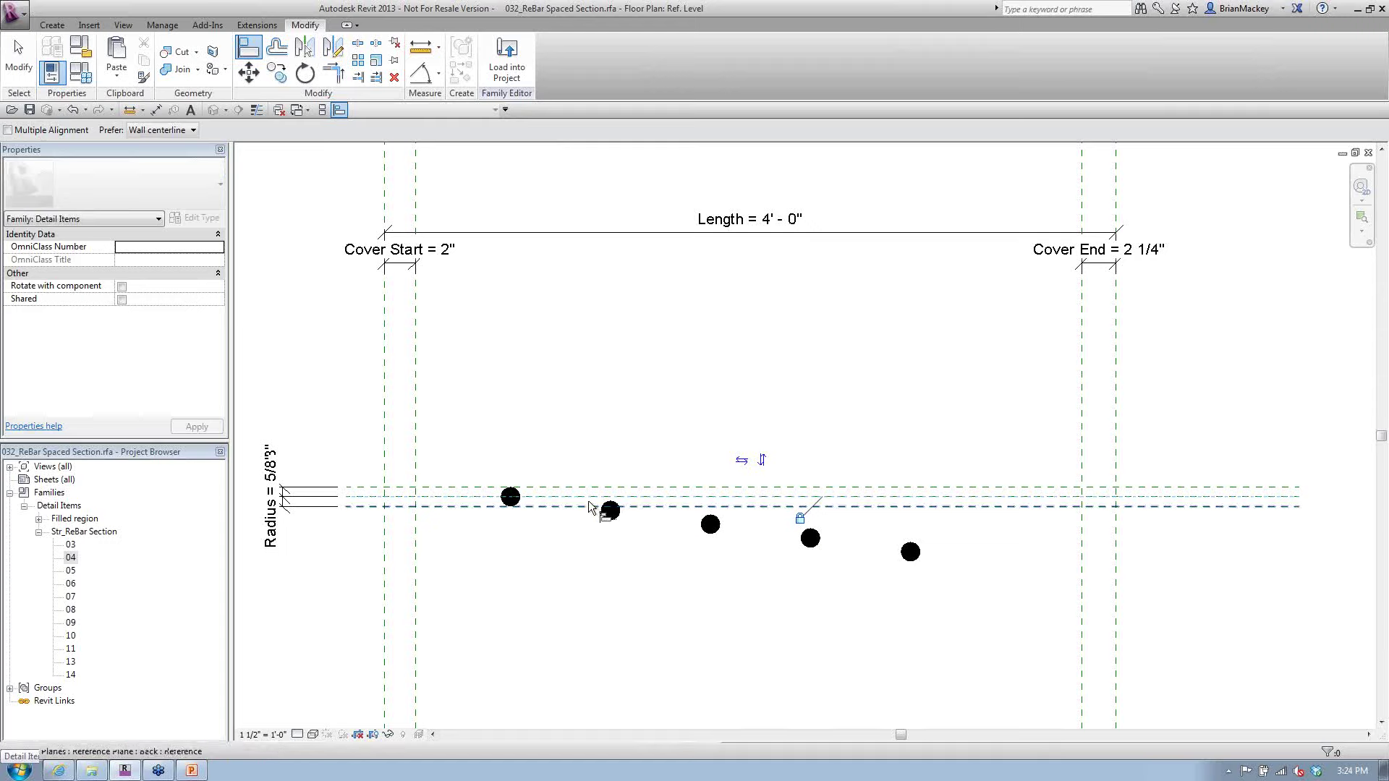
left_click(997, 493)
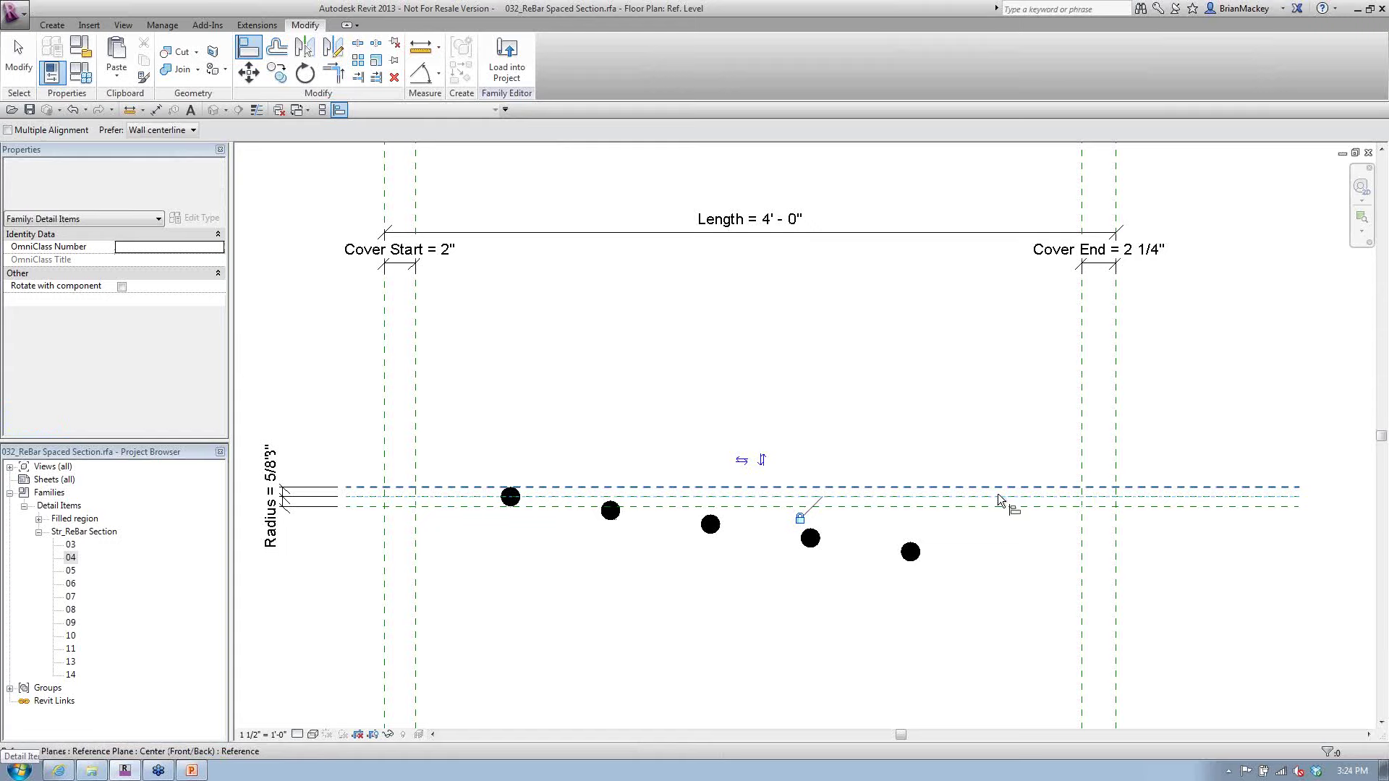
left_click(915, 553)
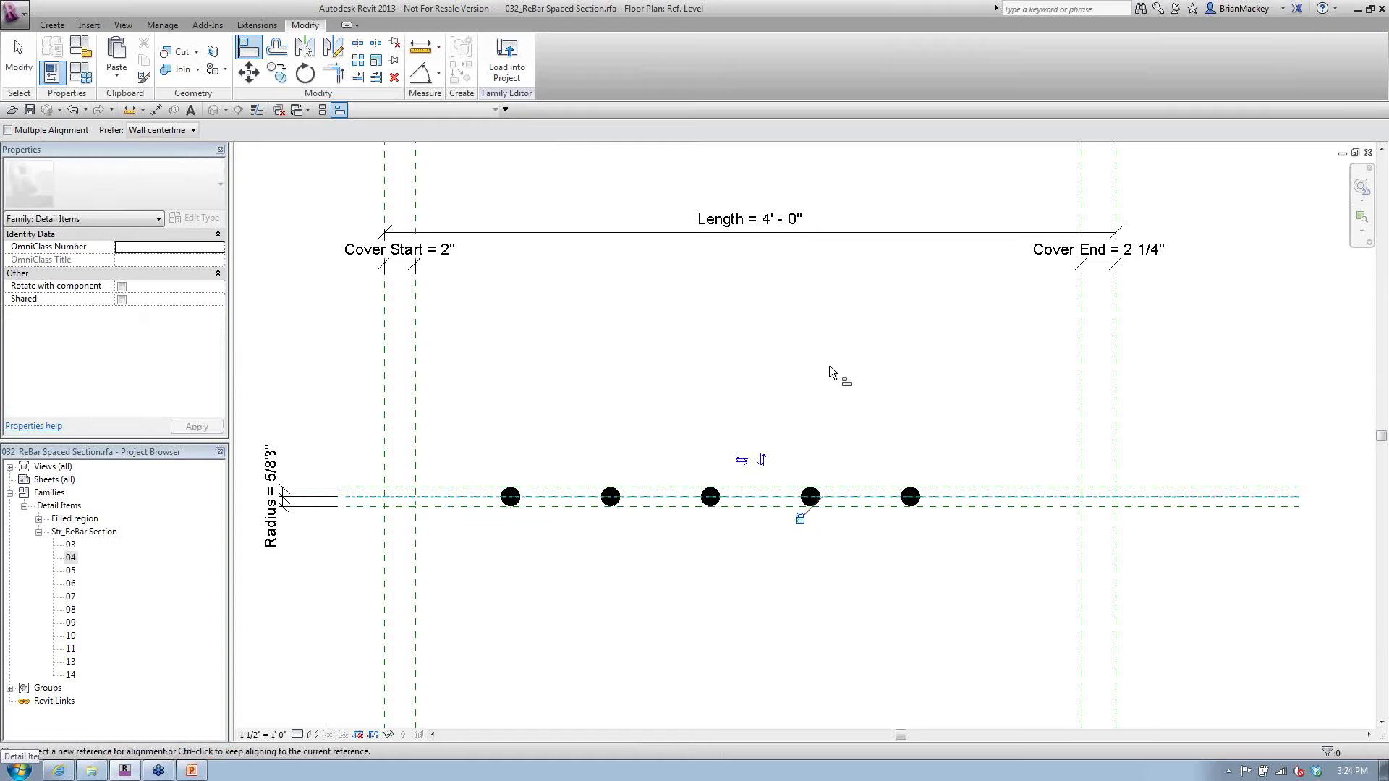
key("Escape")
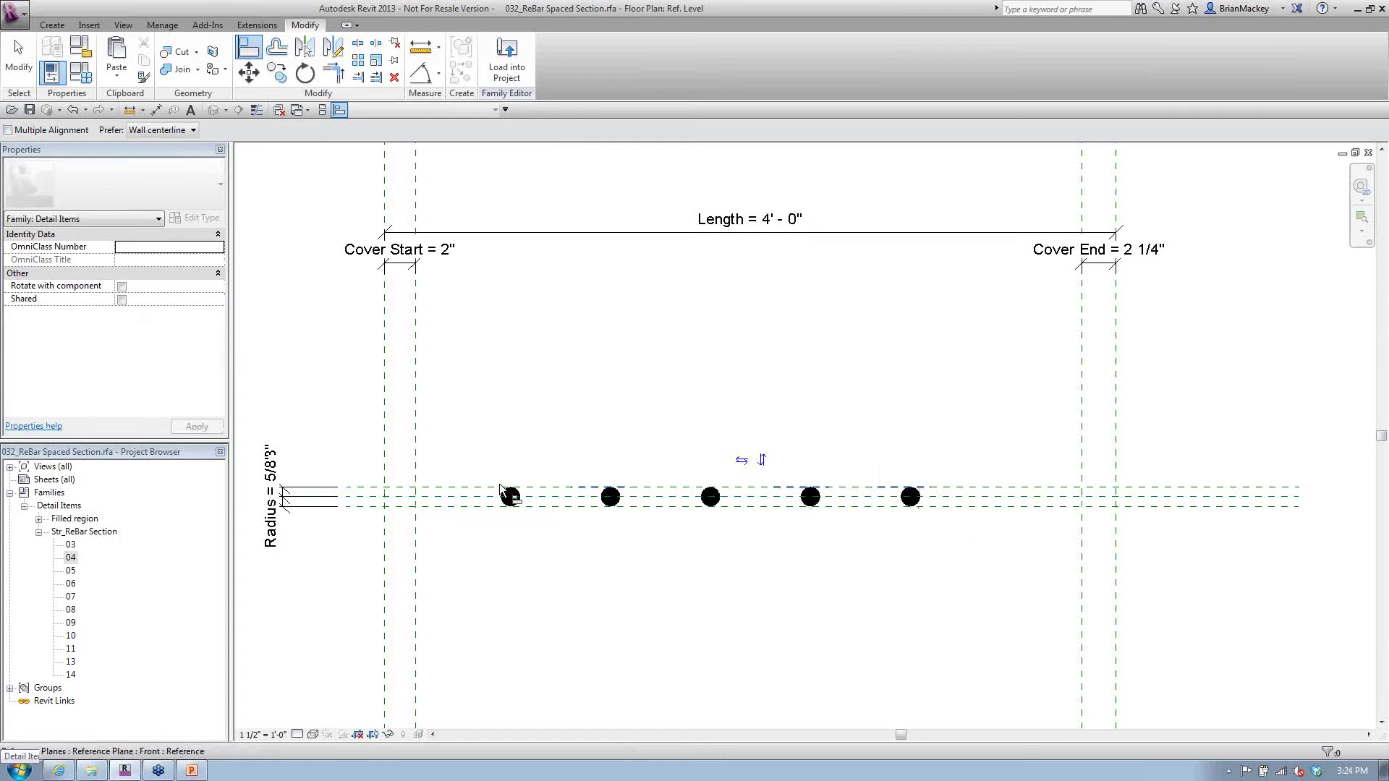
Align the first bar to Cover Start and the last bar to Cover End, then check the array's label
left_click(417, 431)
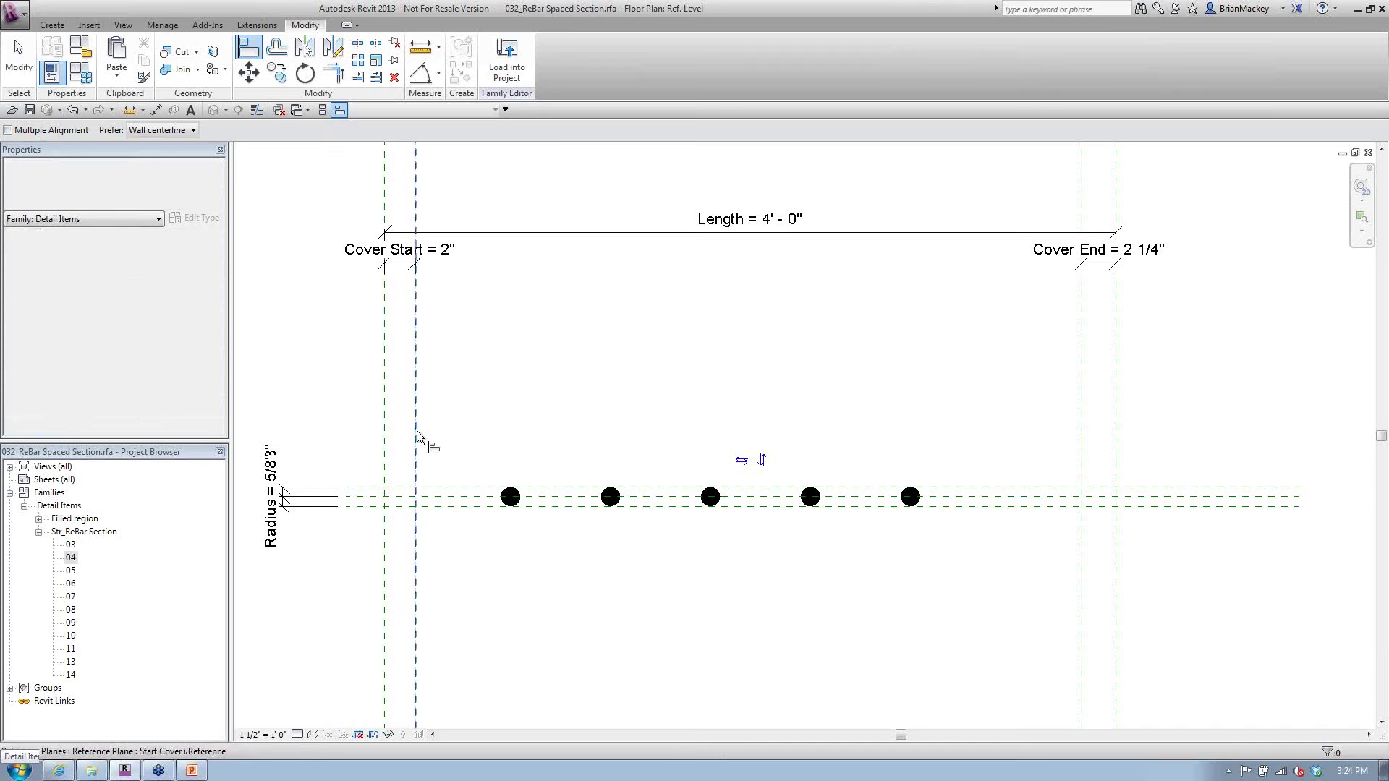
left_click(499, 496)
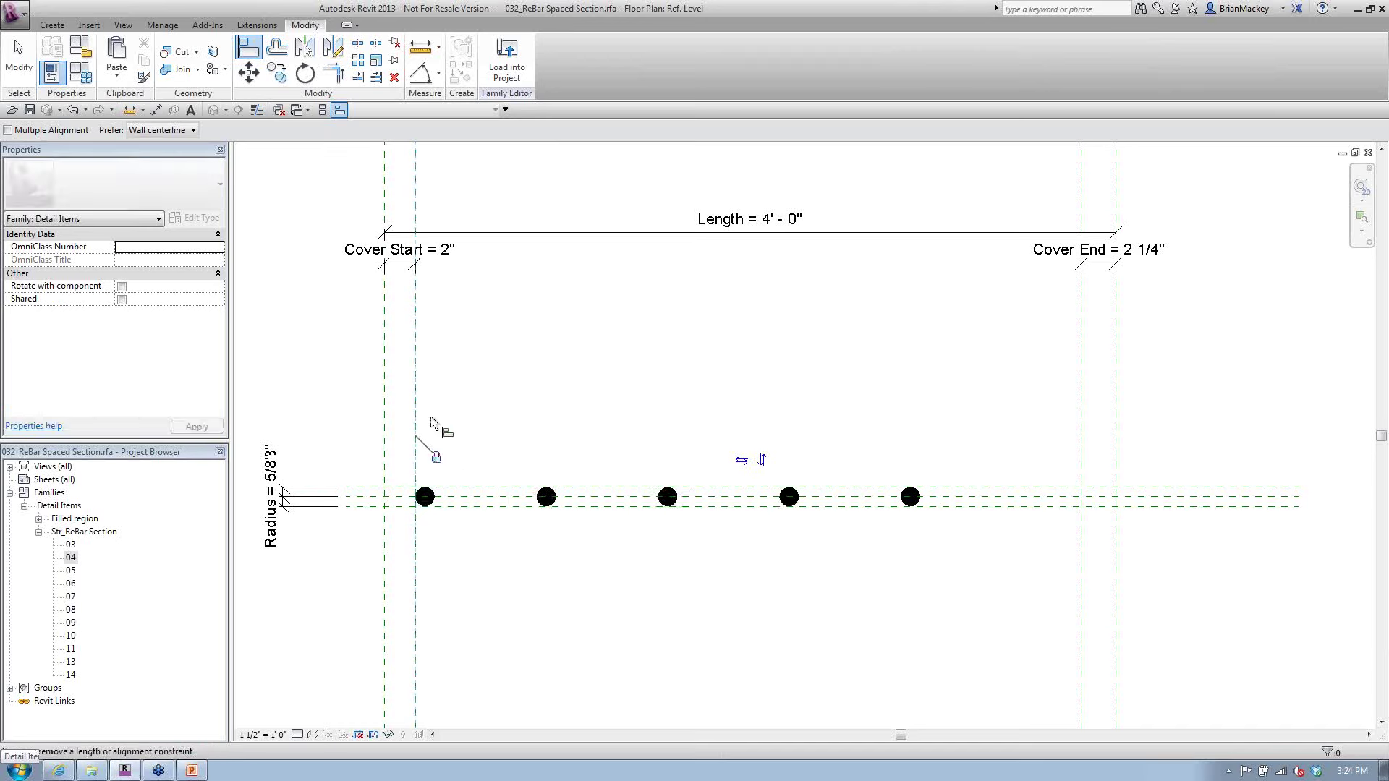
left_click(1083, 437)
left_click(920, 501)
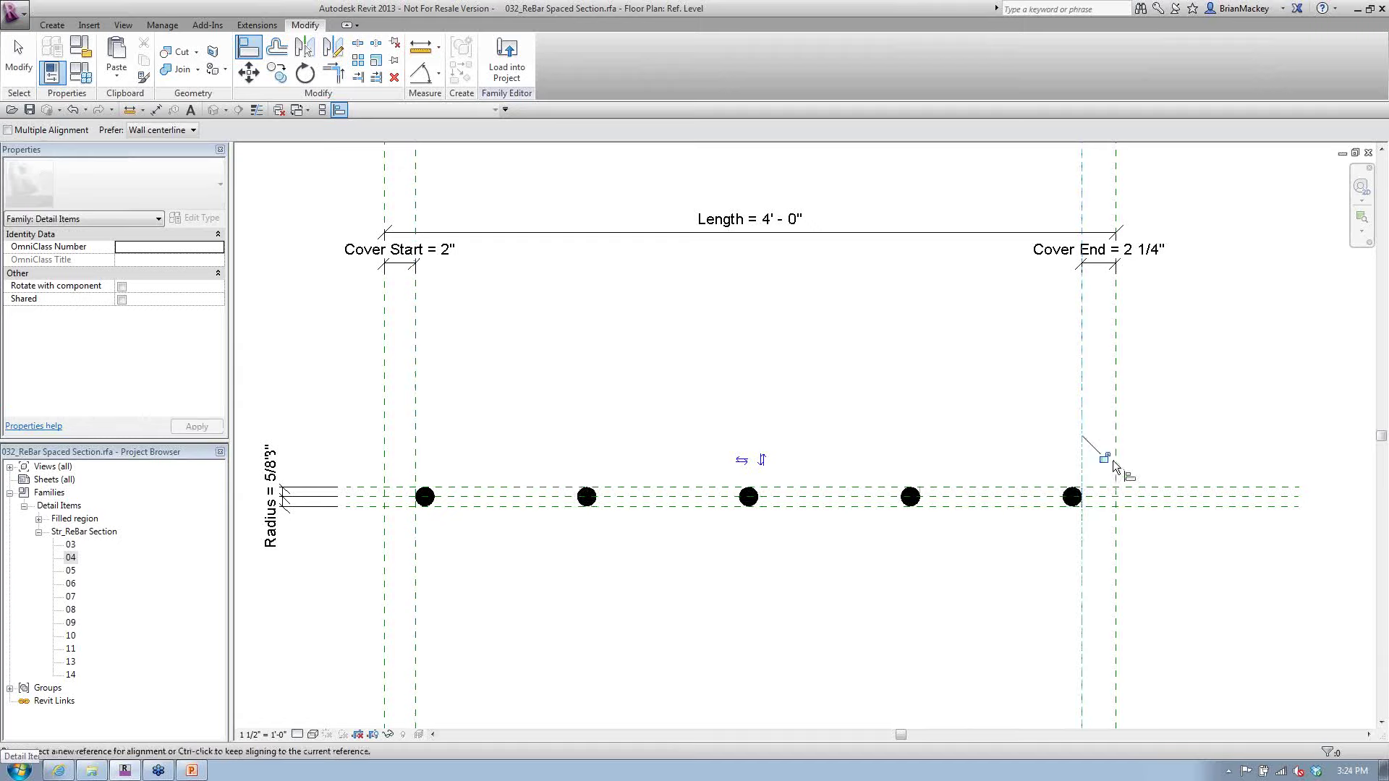
right_click(922, 379)
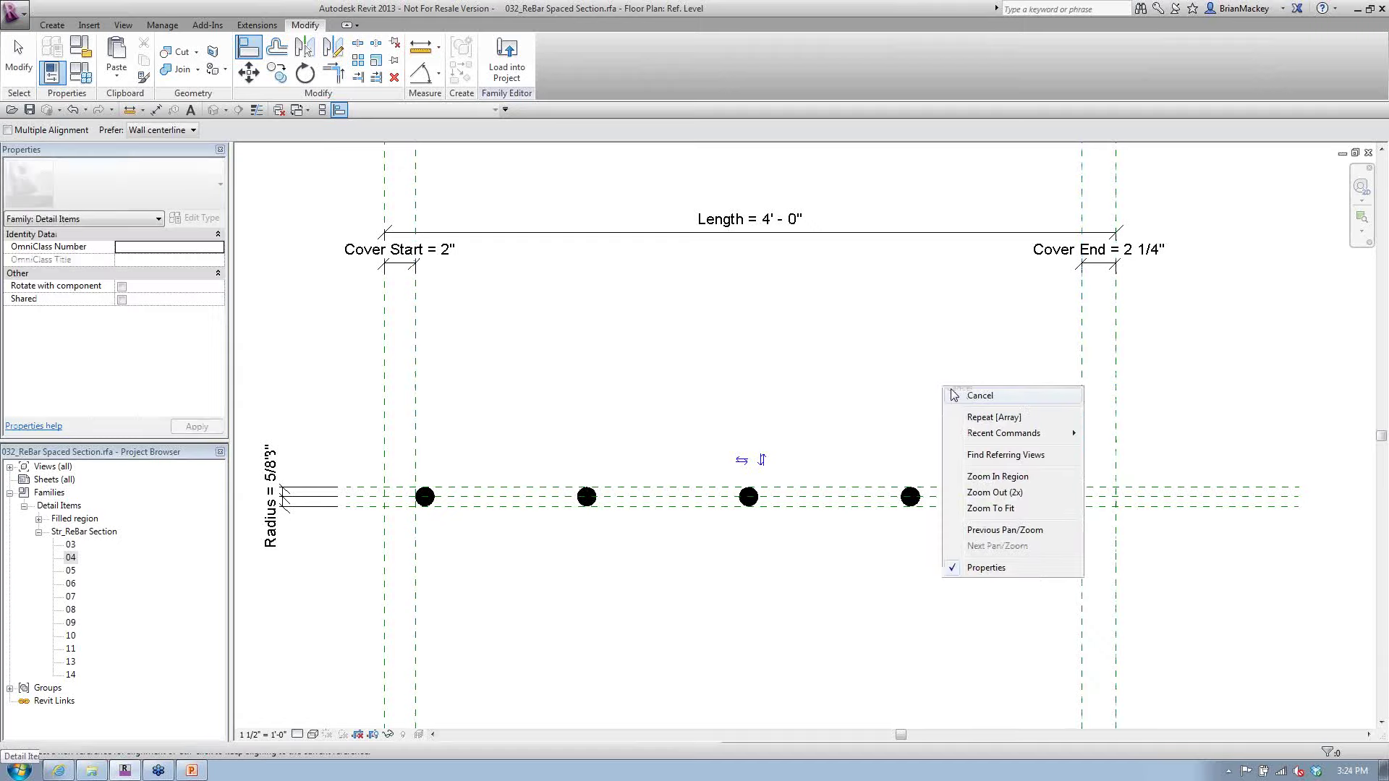
left_click(948, 388)
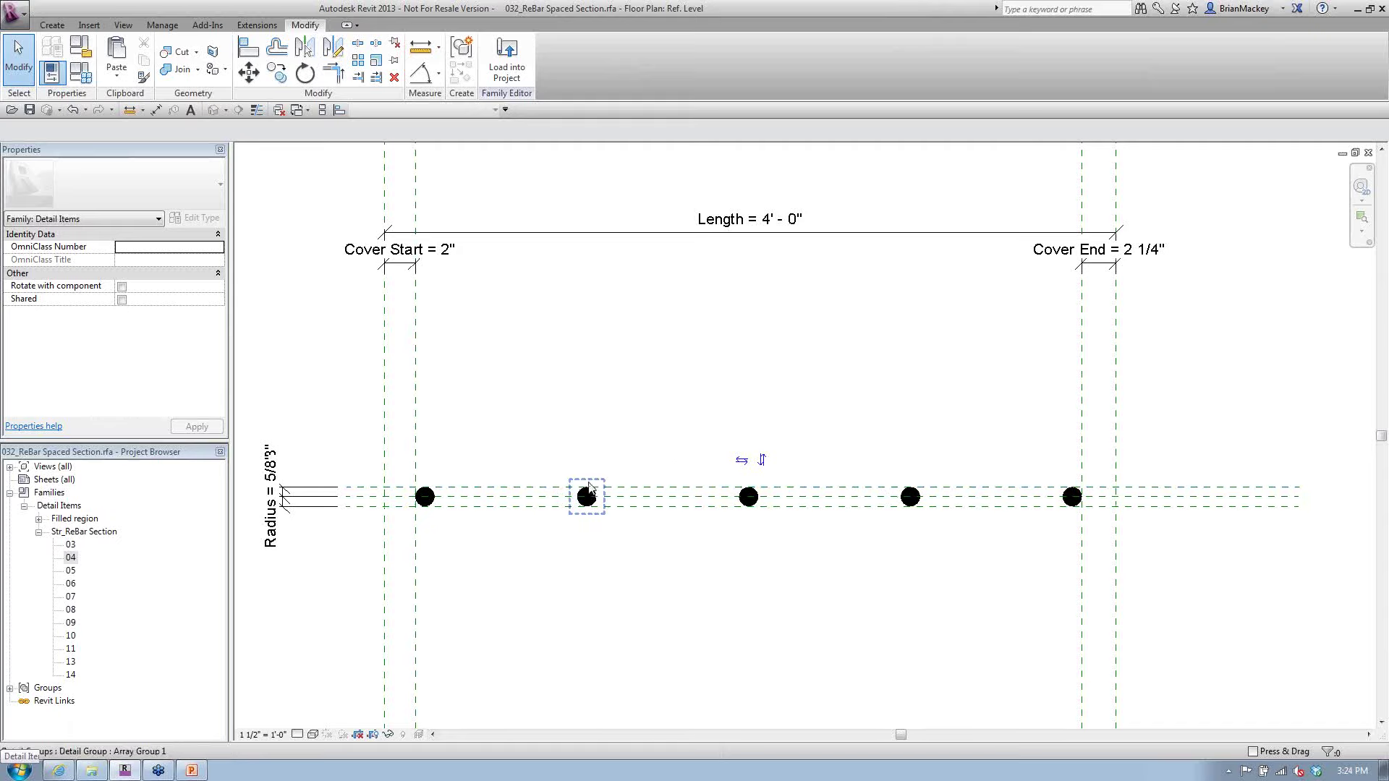
left_click(577, 454)
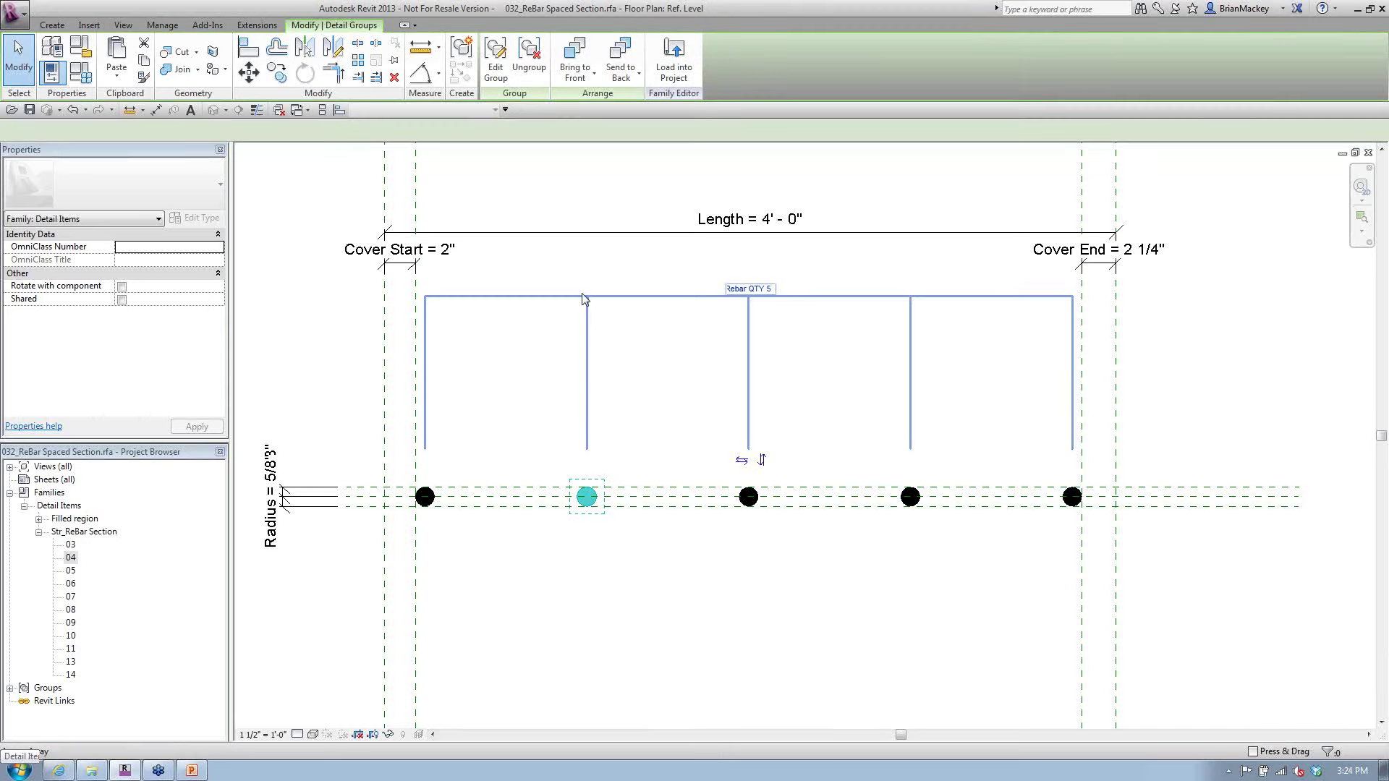
left_click(727, 296)
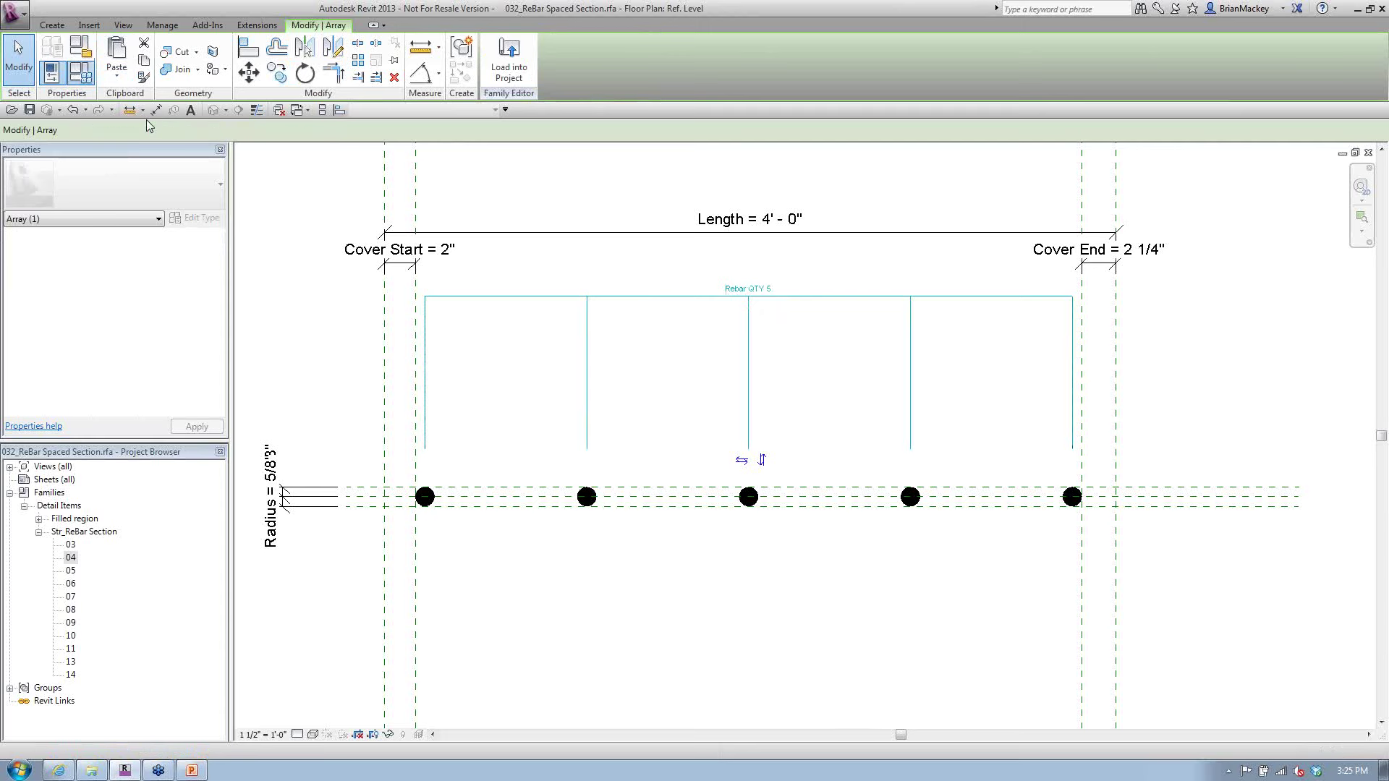
Set Spacing Max to 1.5 (1' 6") in Family Types so Rebar QTY drops to 4
key("f")
key("t")
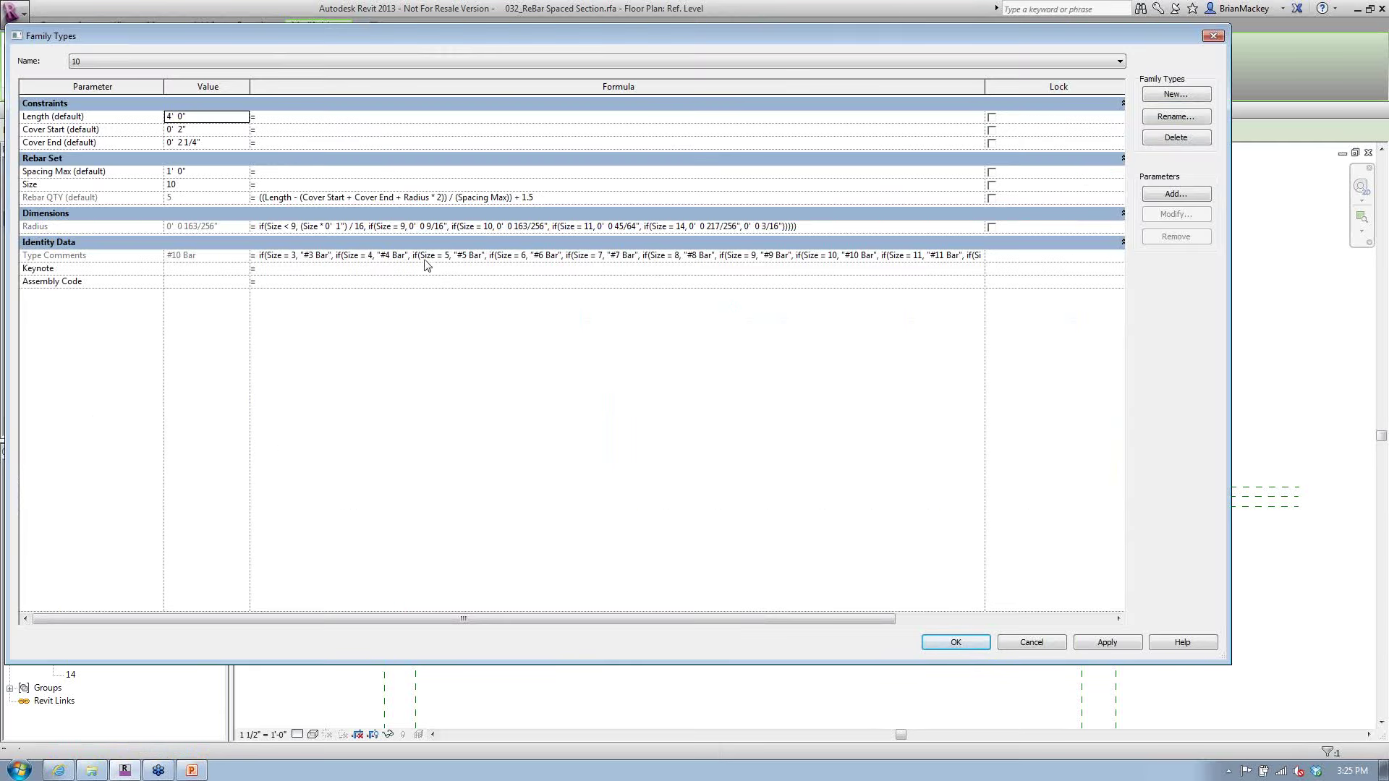
left_click(229, 171)
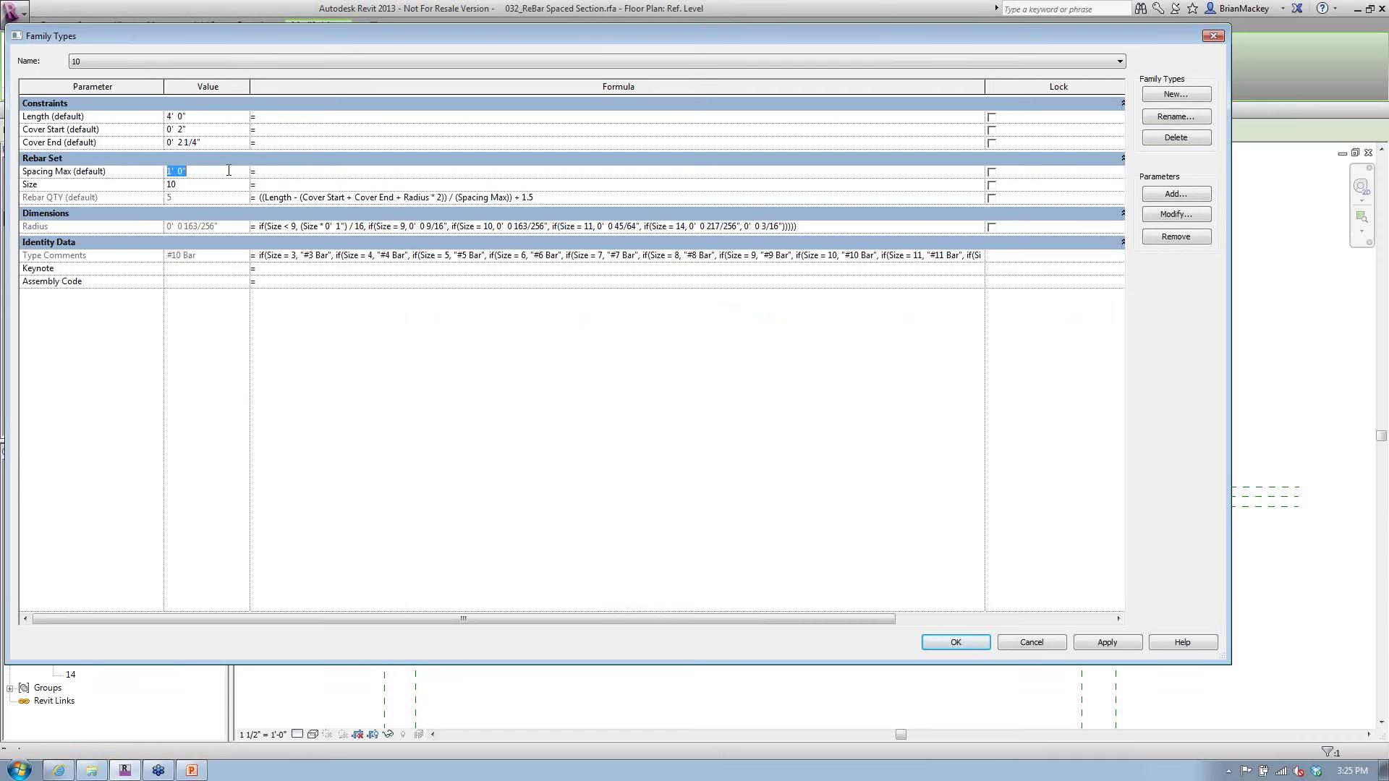
type("1.5")
key("Tab")
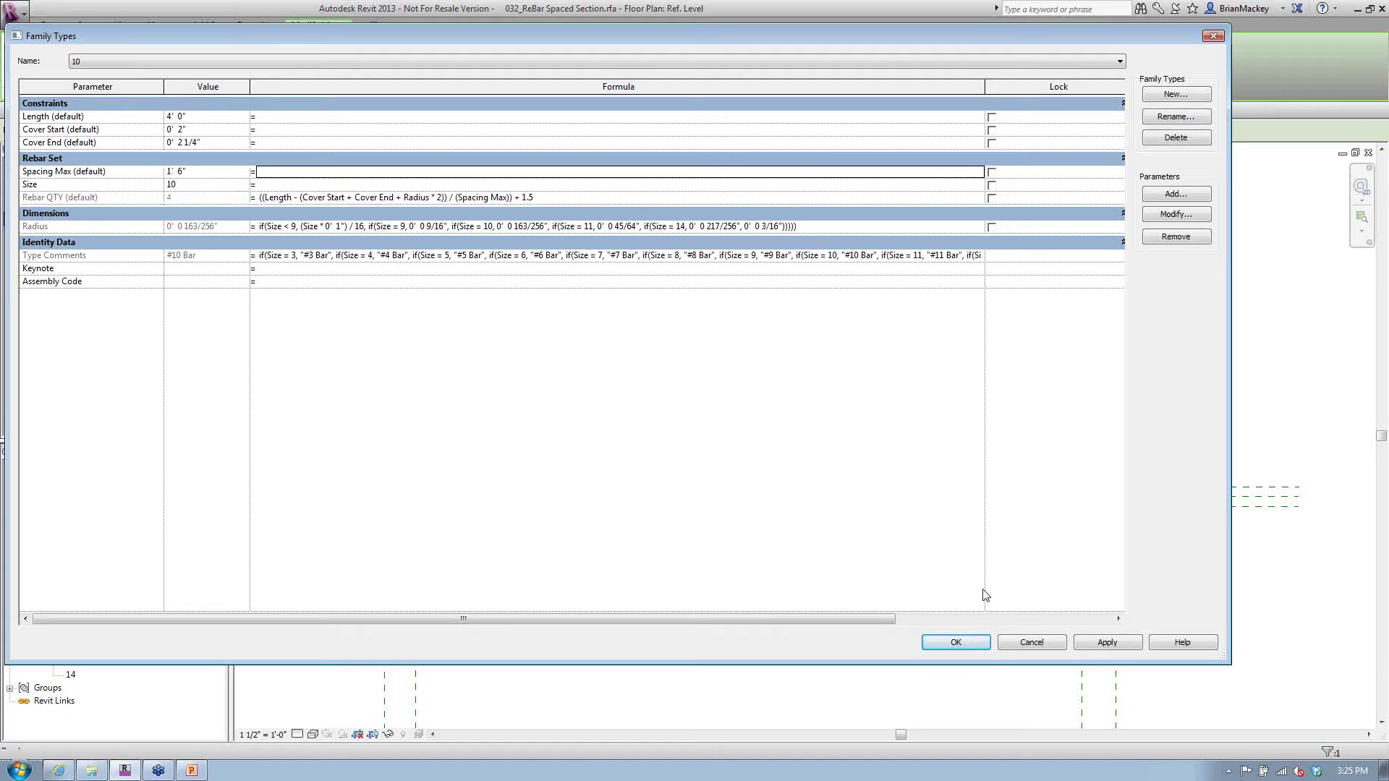
Widen the Family Types dialog and narrow the parameter name column to read full formulas
left_click_drag(1225, 555, 580, 534)
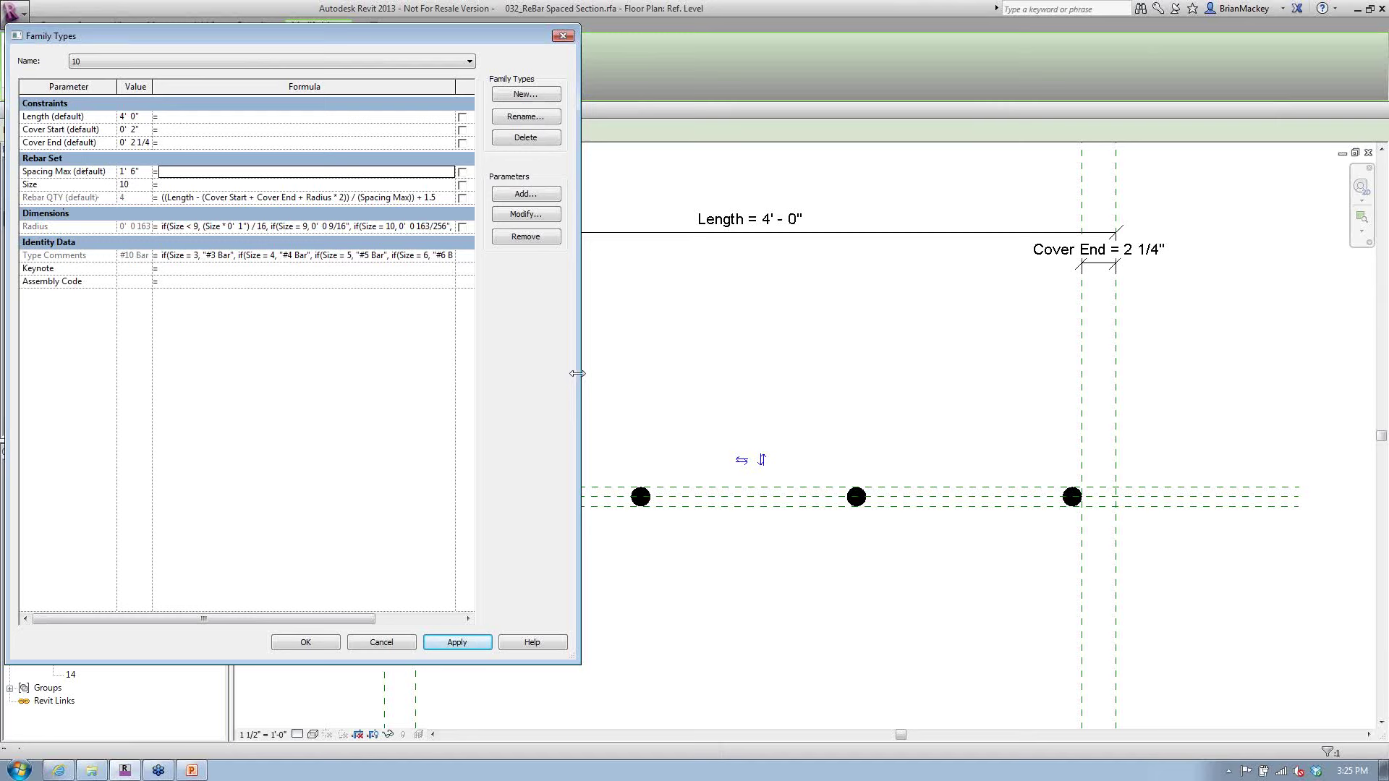
left_click_drag(577, 374, 1062, 374)
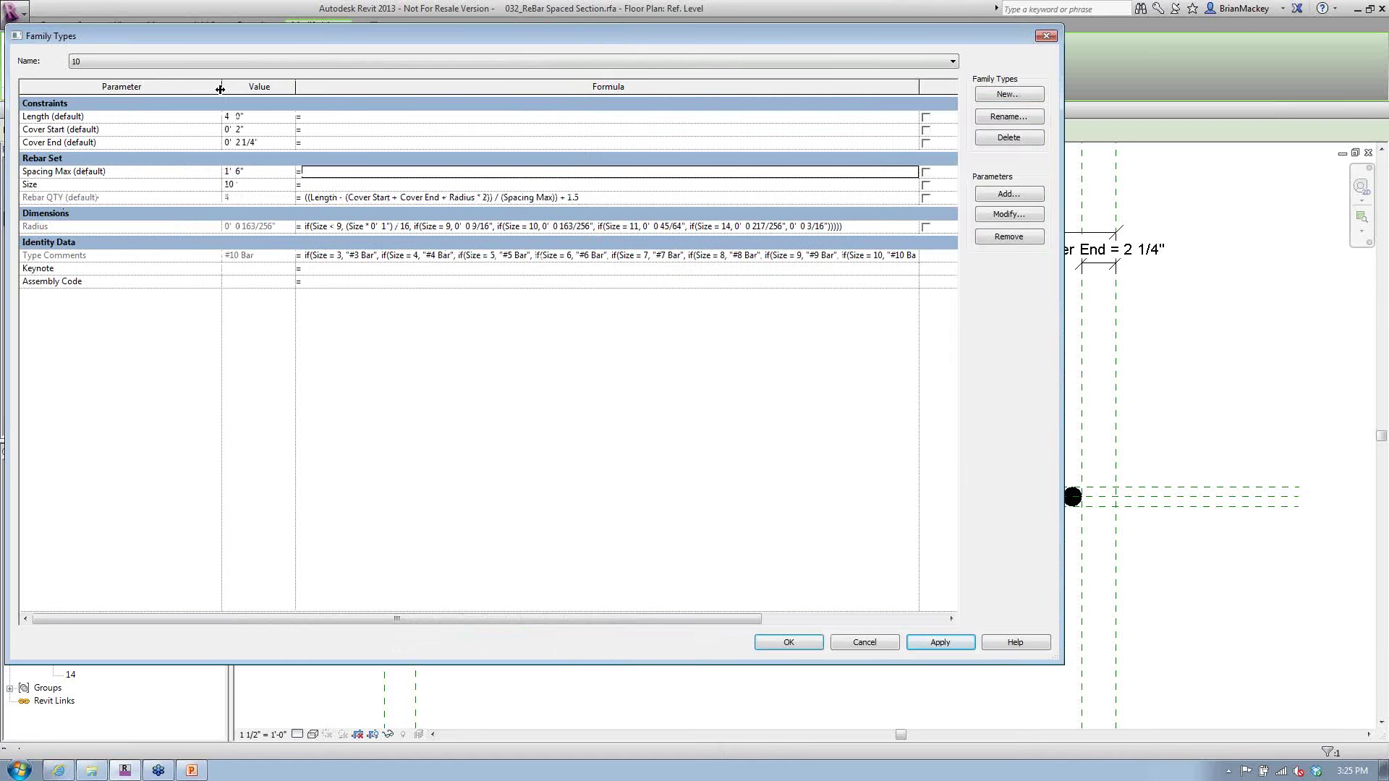
left_click_drag(220, 89, 121, 88)
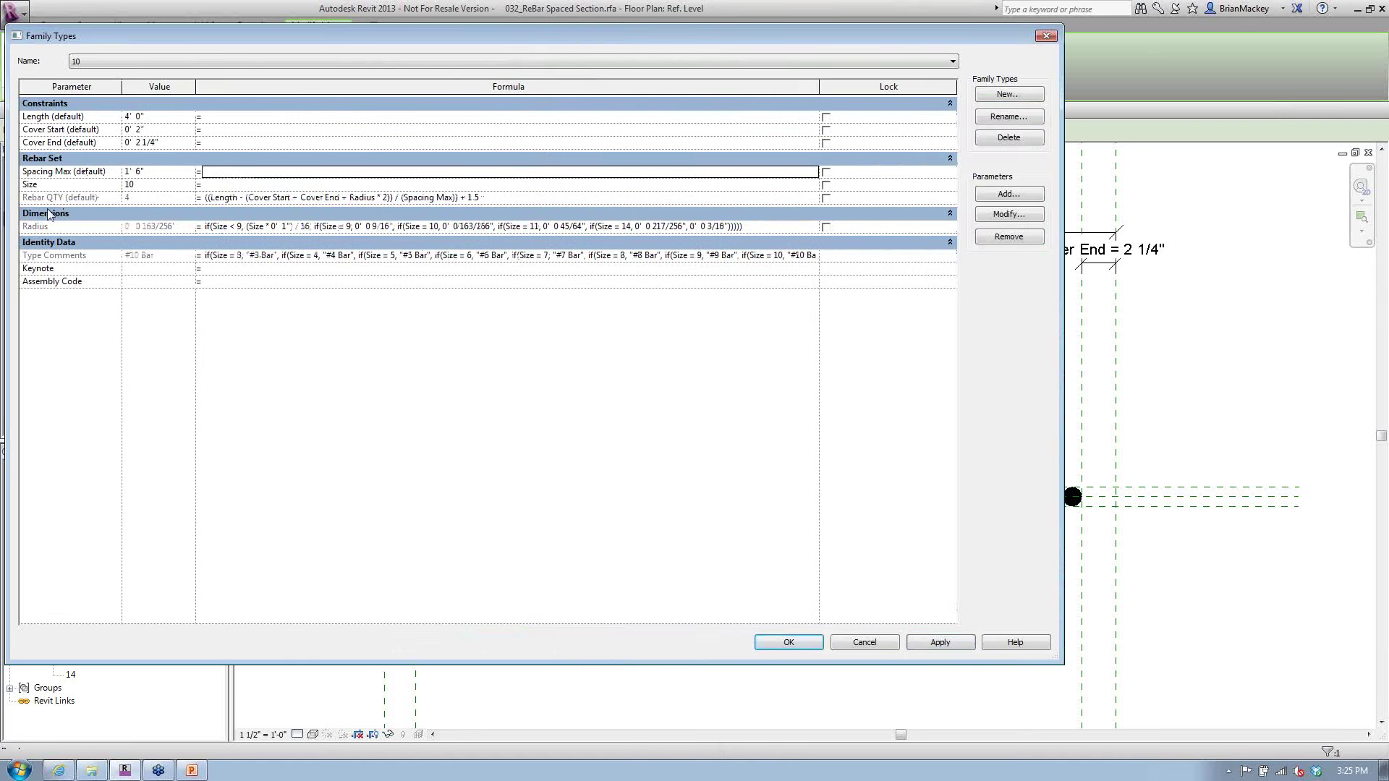
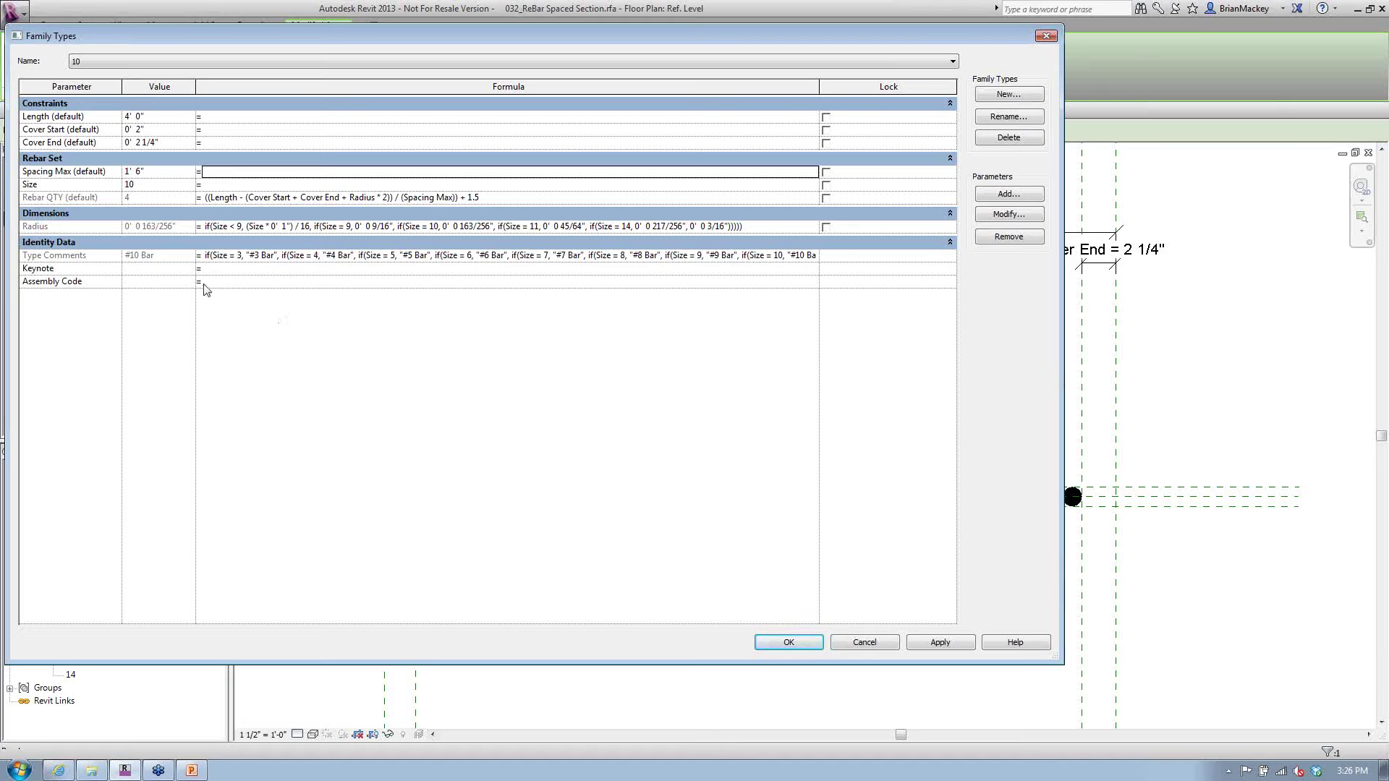
Confirm Spacing Max is a shared instance parameter, then cancel both dialogs without changing the rebar family
left_click(91, 174)
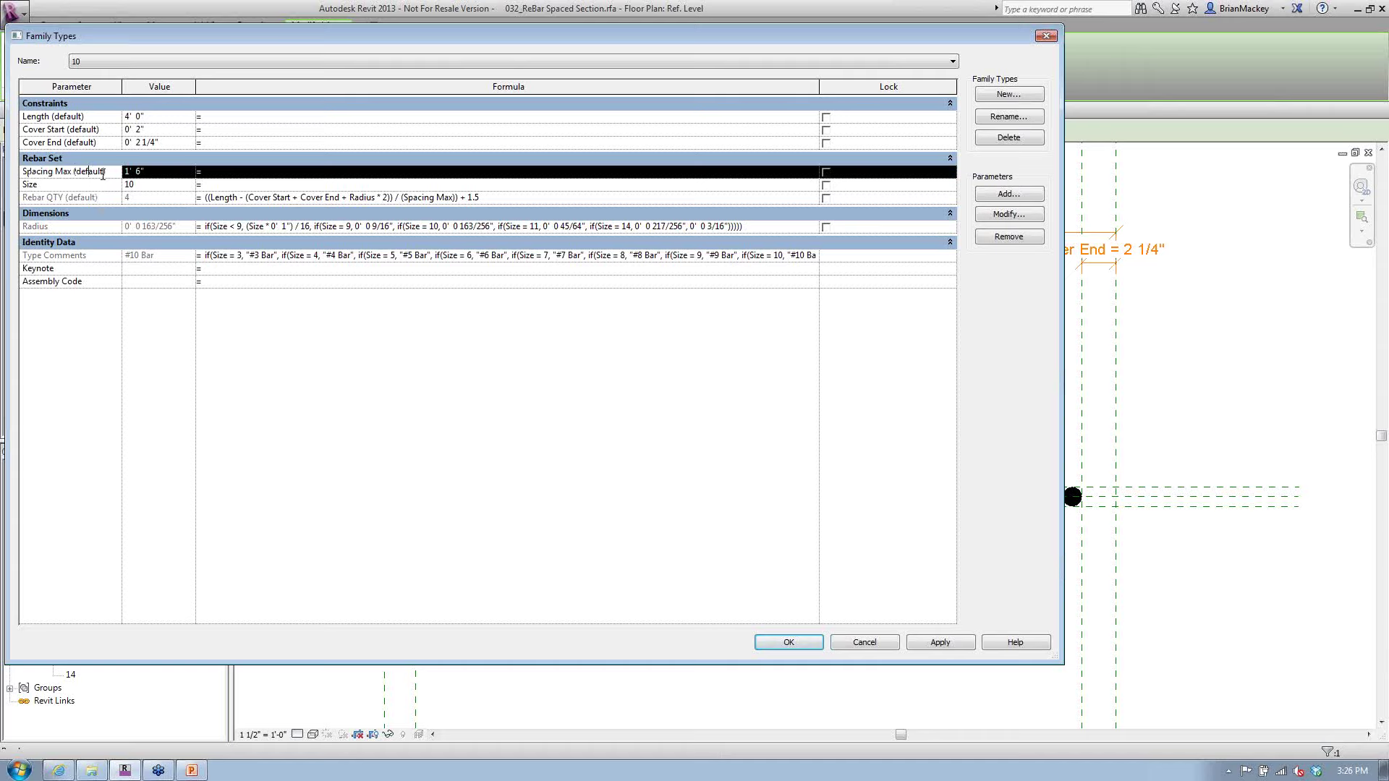
left_click(994, 215)
left_click(994, 216)
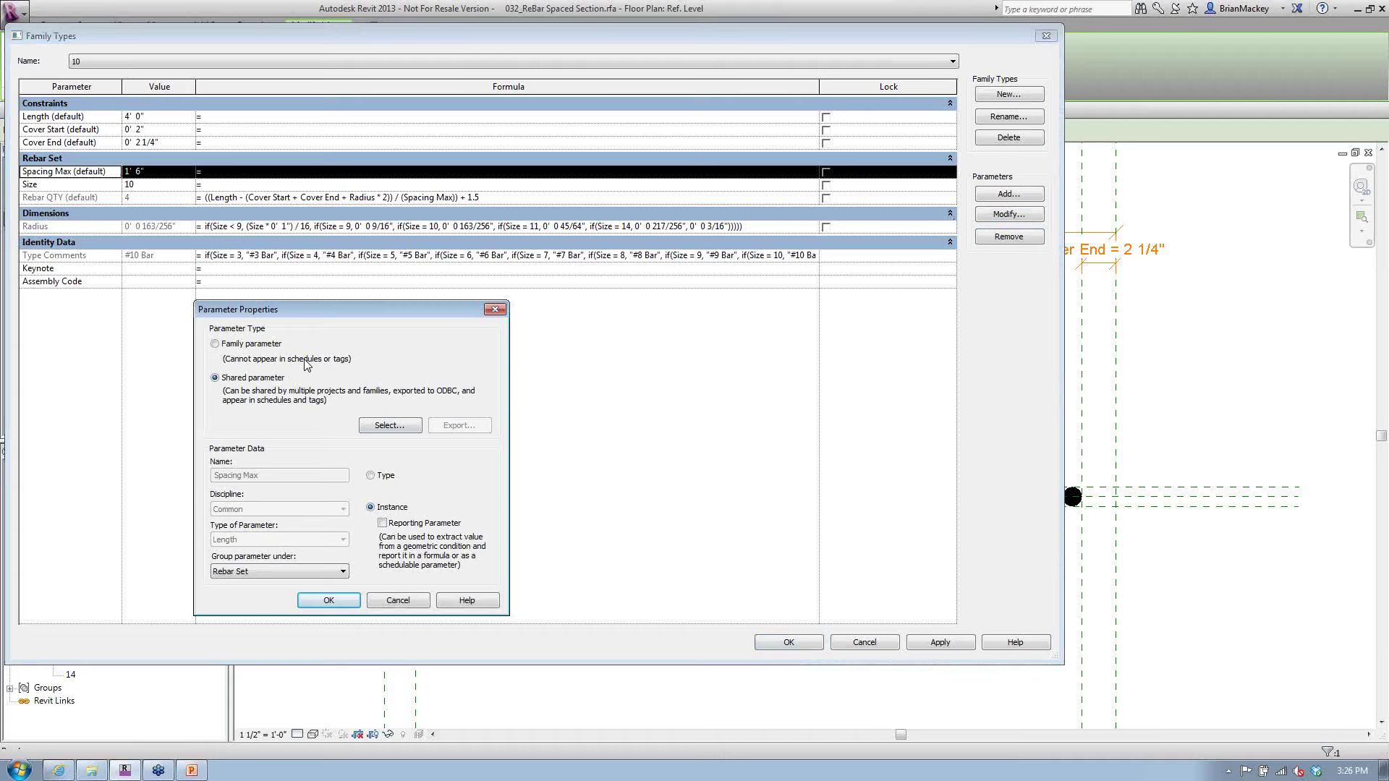
left_click(398, 603)
left_click(863, 644)
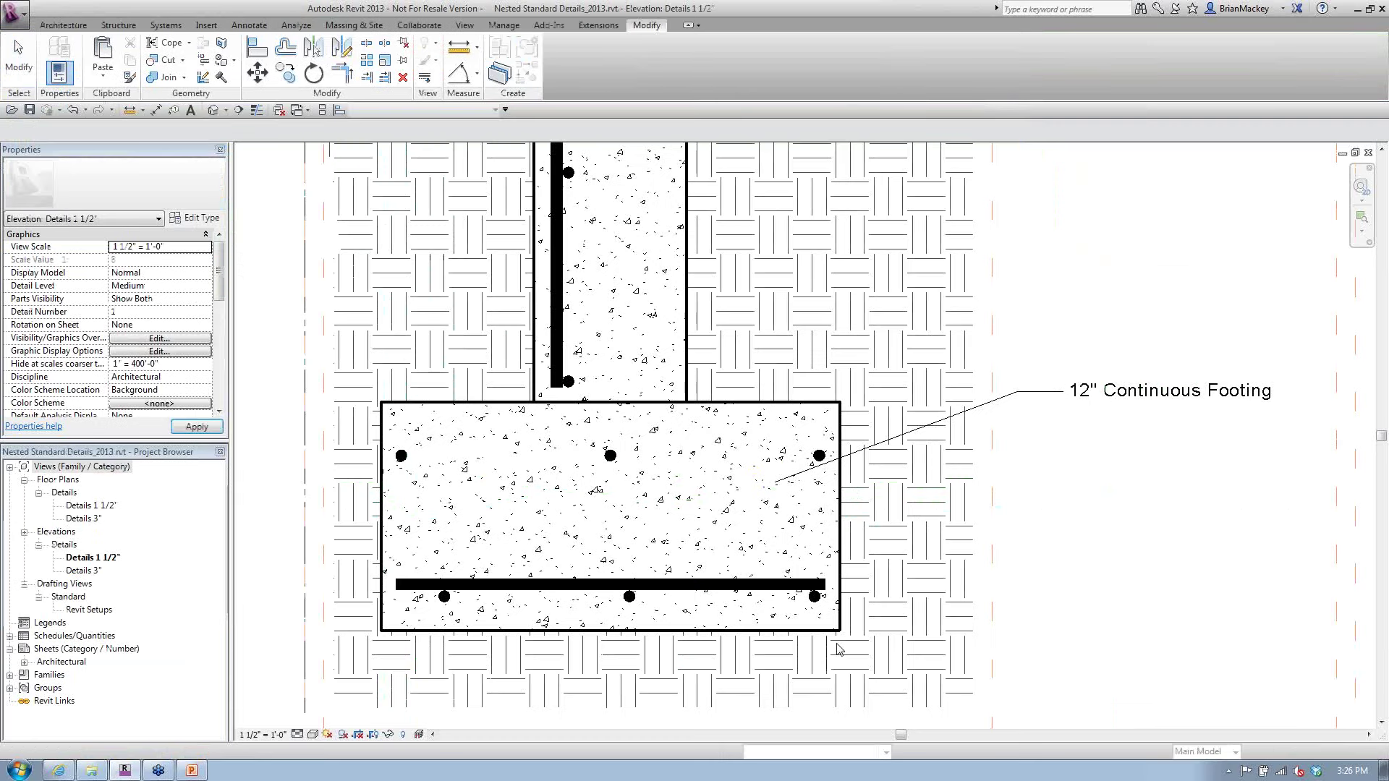
Frame the continuous footing in the view and save the project at the reminder
left_click(854, 456)
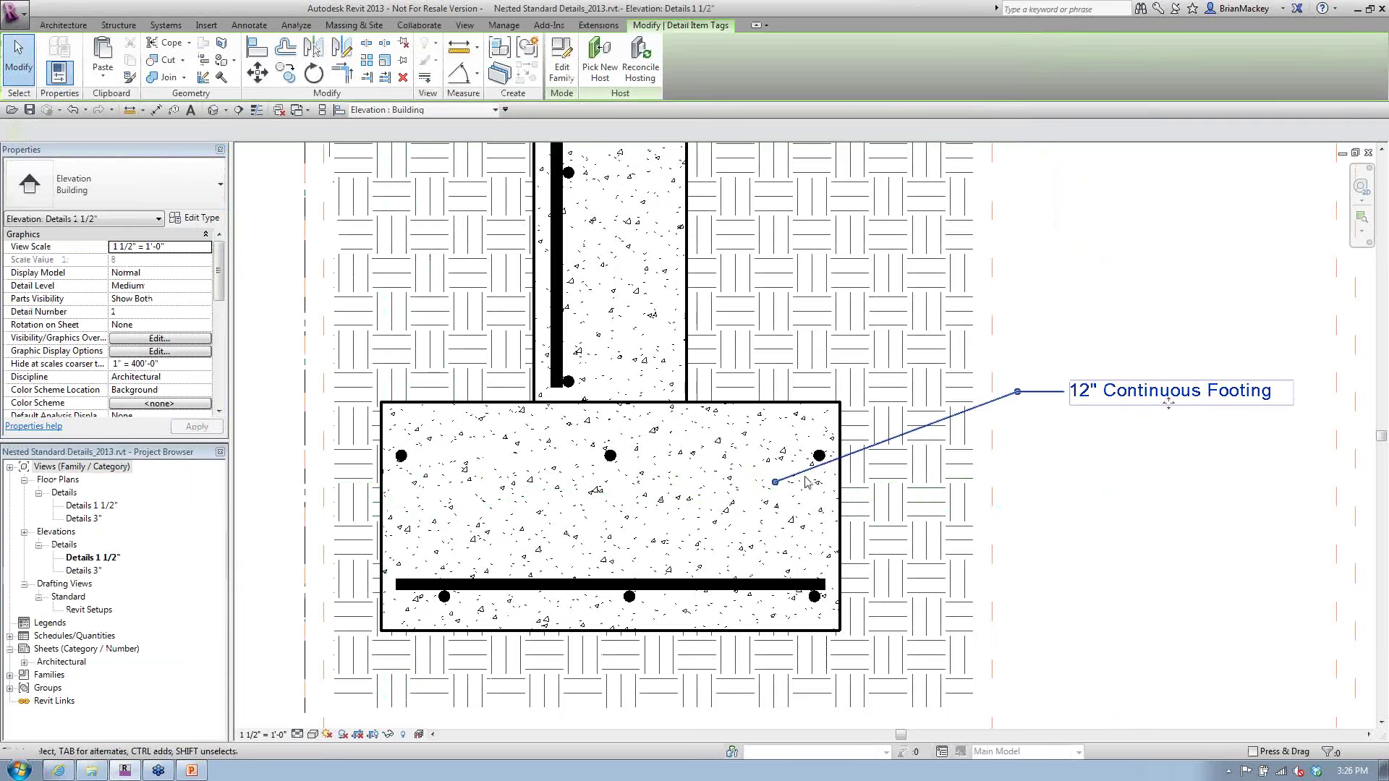
key("Escape")
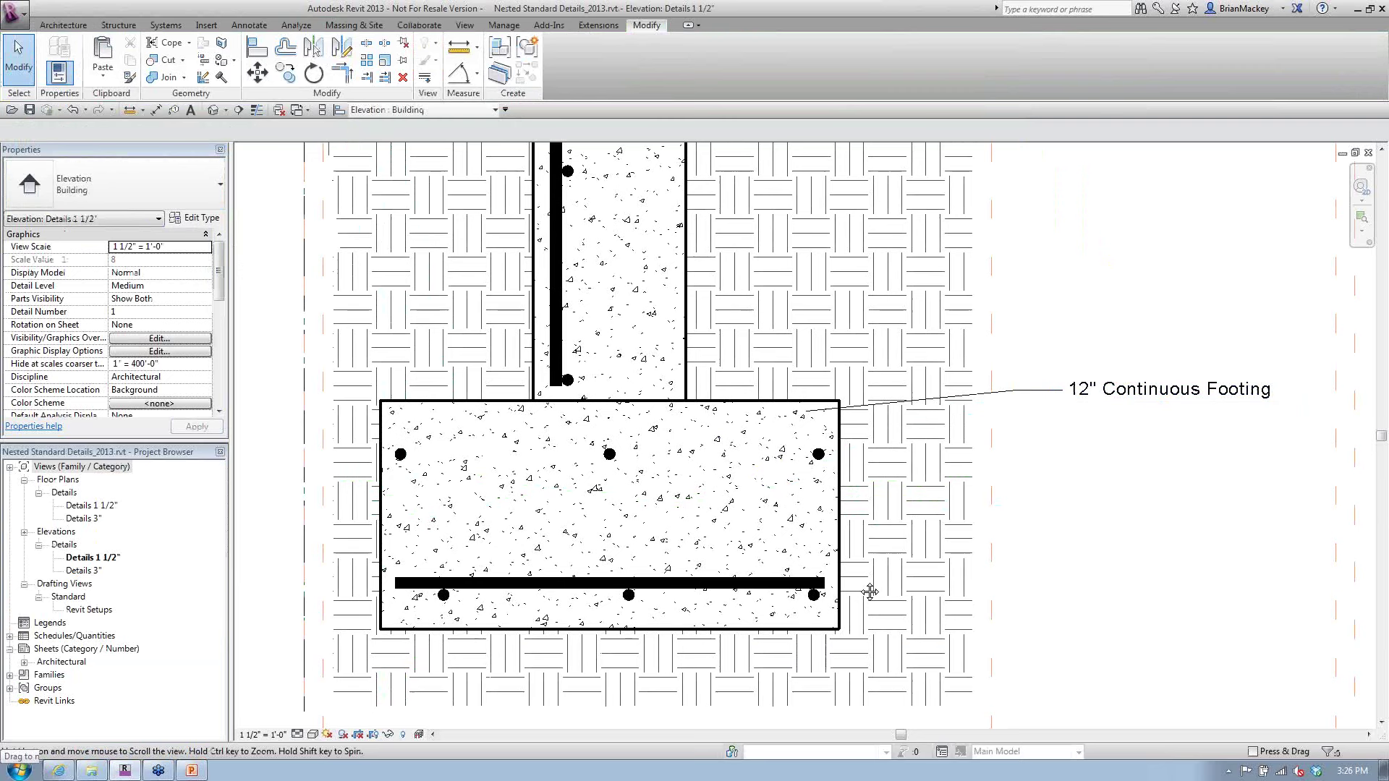
middle_click_drag(814, 597, 785, 525)
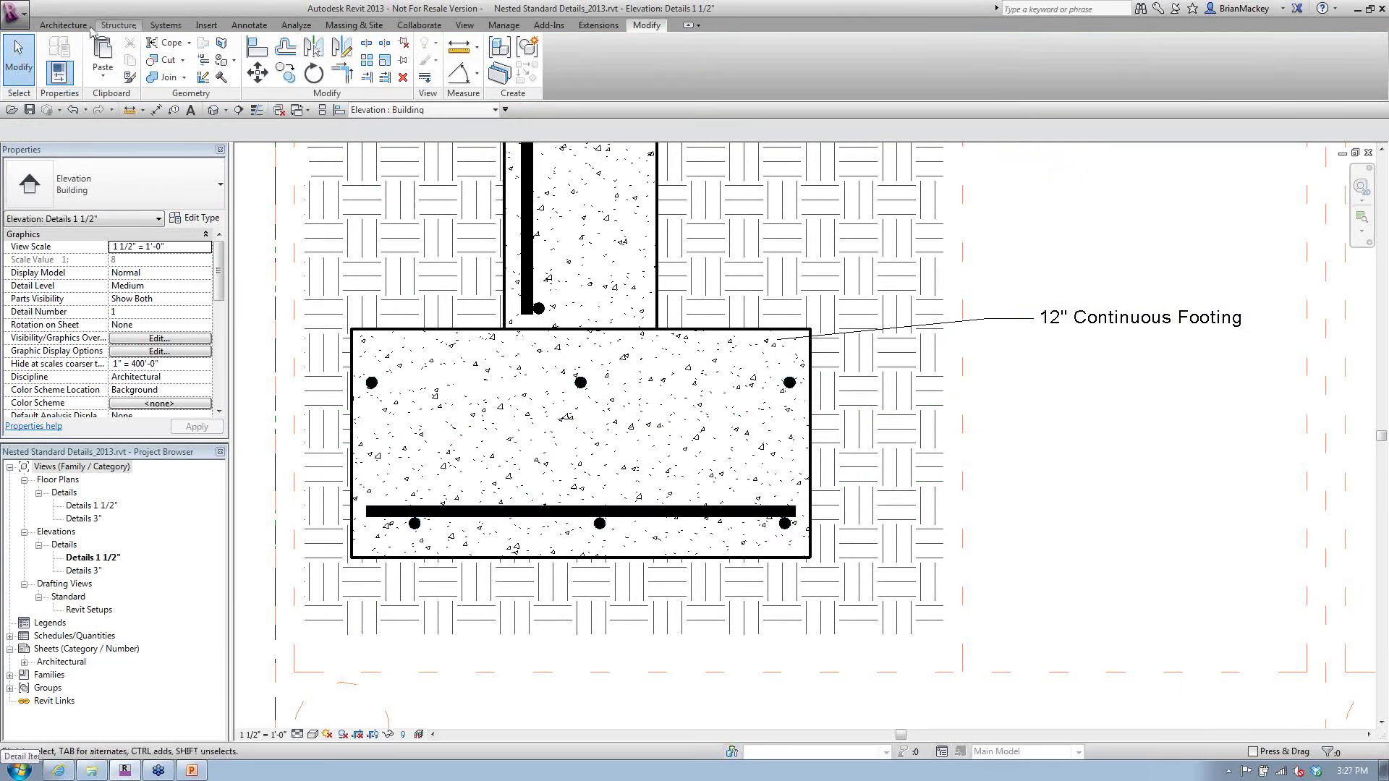
left_click(63, 25)
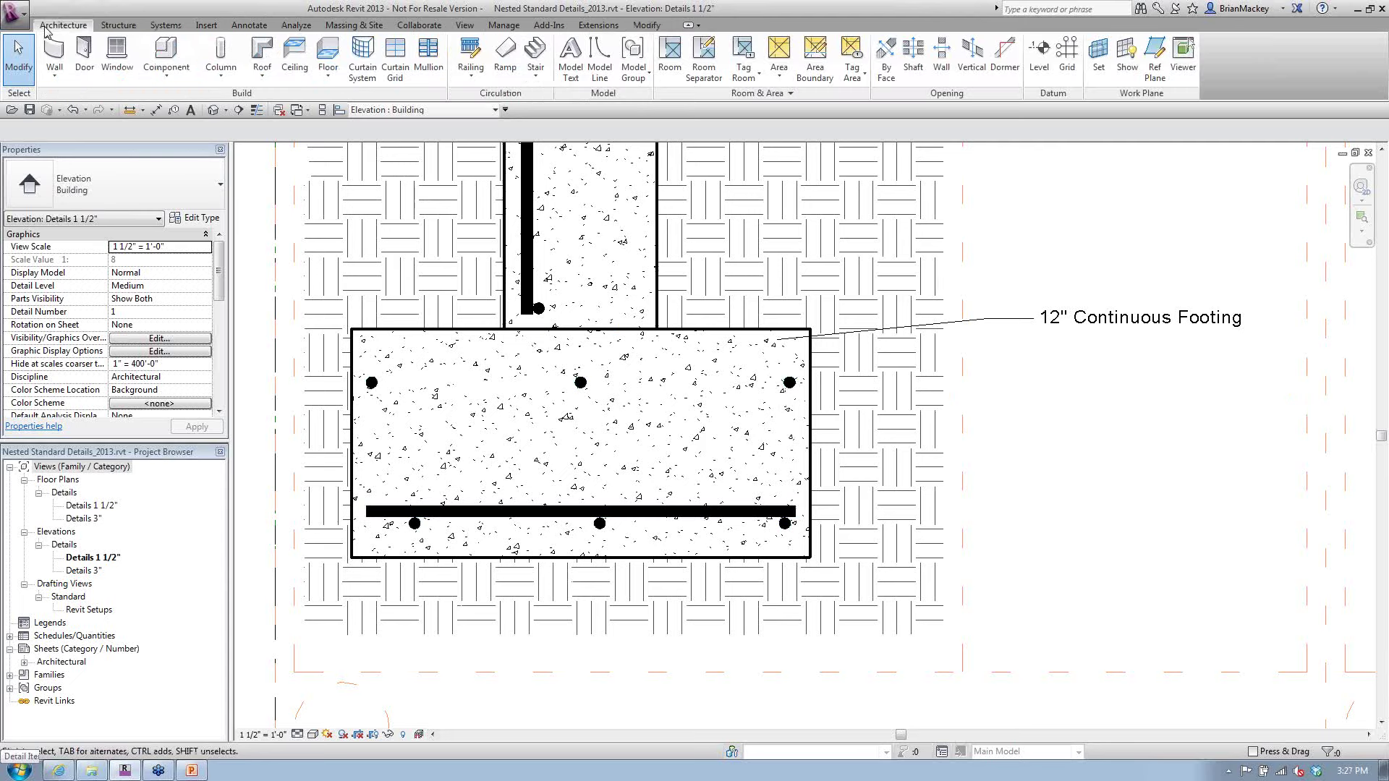
left_click(249, 25)
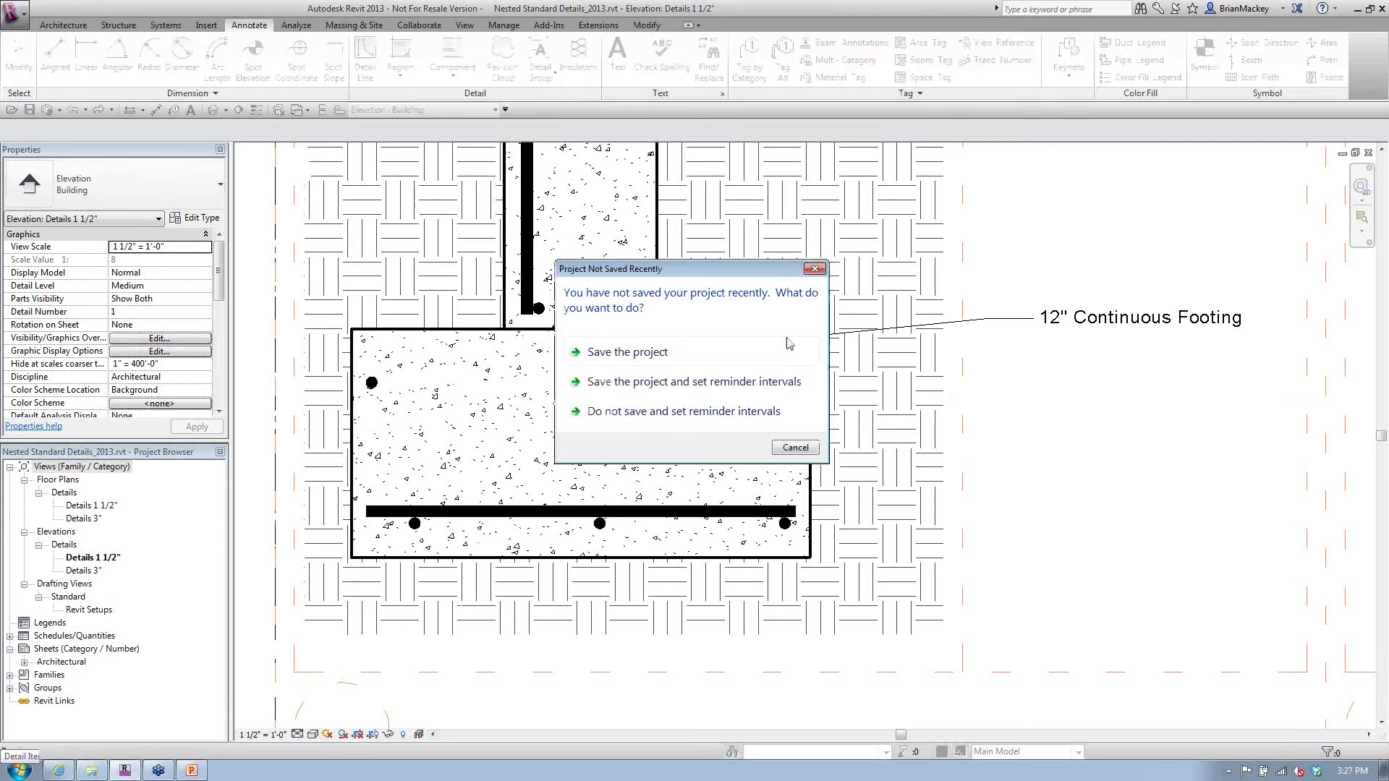
left_click(789, 343)
Tag the top-right rebar by category, placing the #5 Bar tag right of the footing
key("t")
key("g")
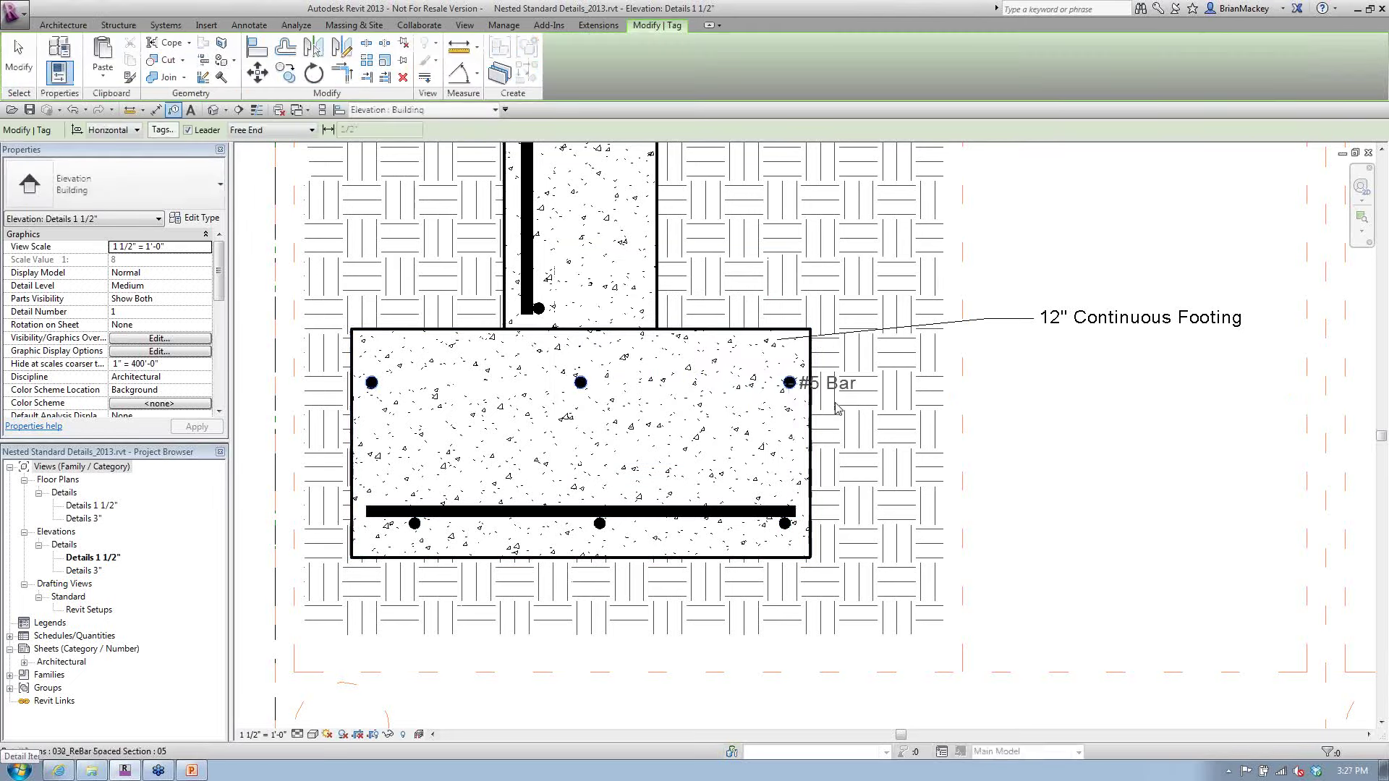
left_click(789, 382)
left_click(987, 450)
left_click(1035, 449)
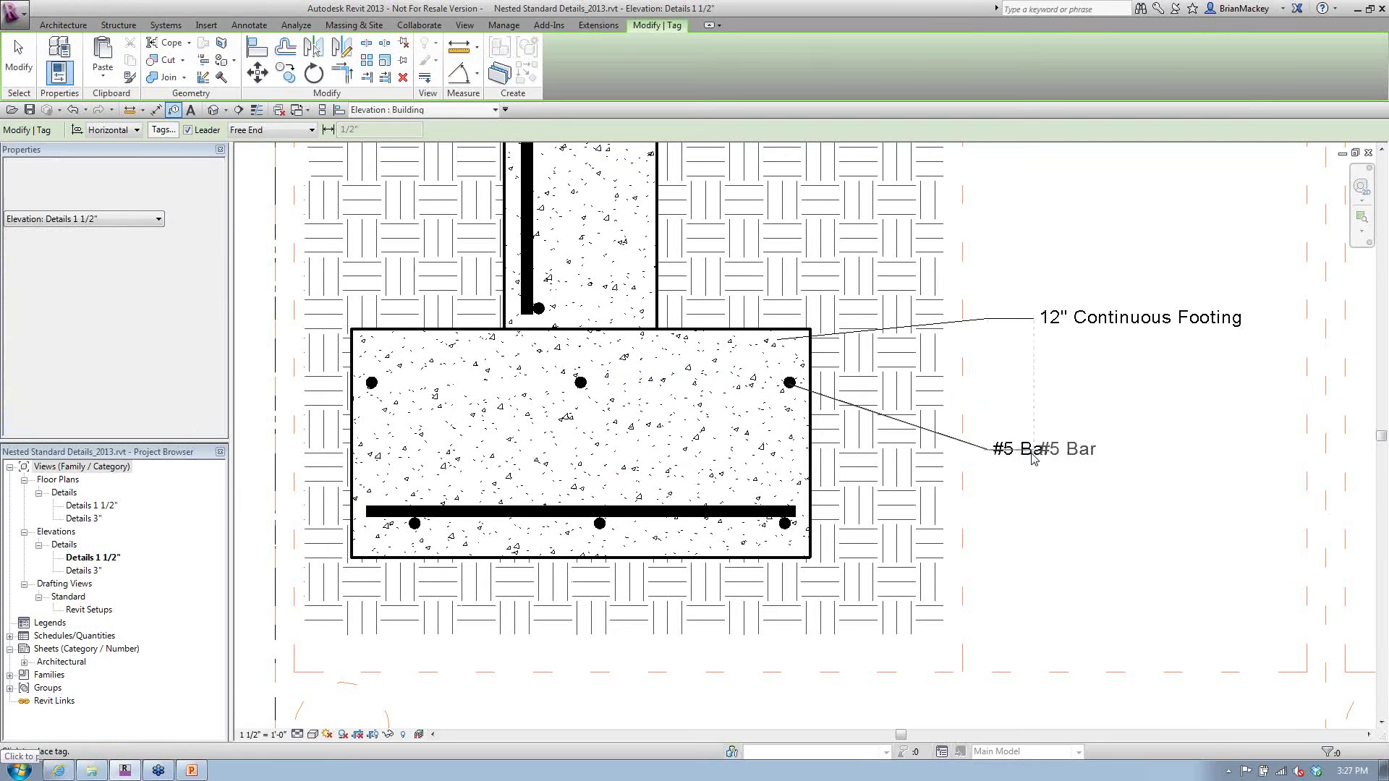
right_click(1034, 458)
left_click(1013, 237)
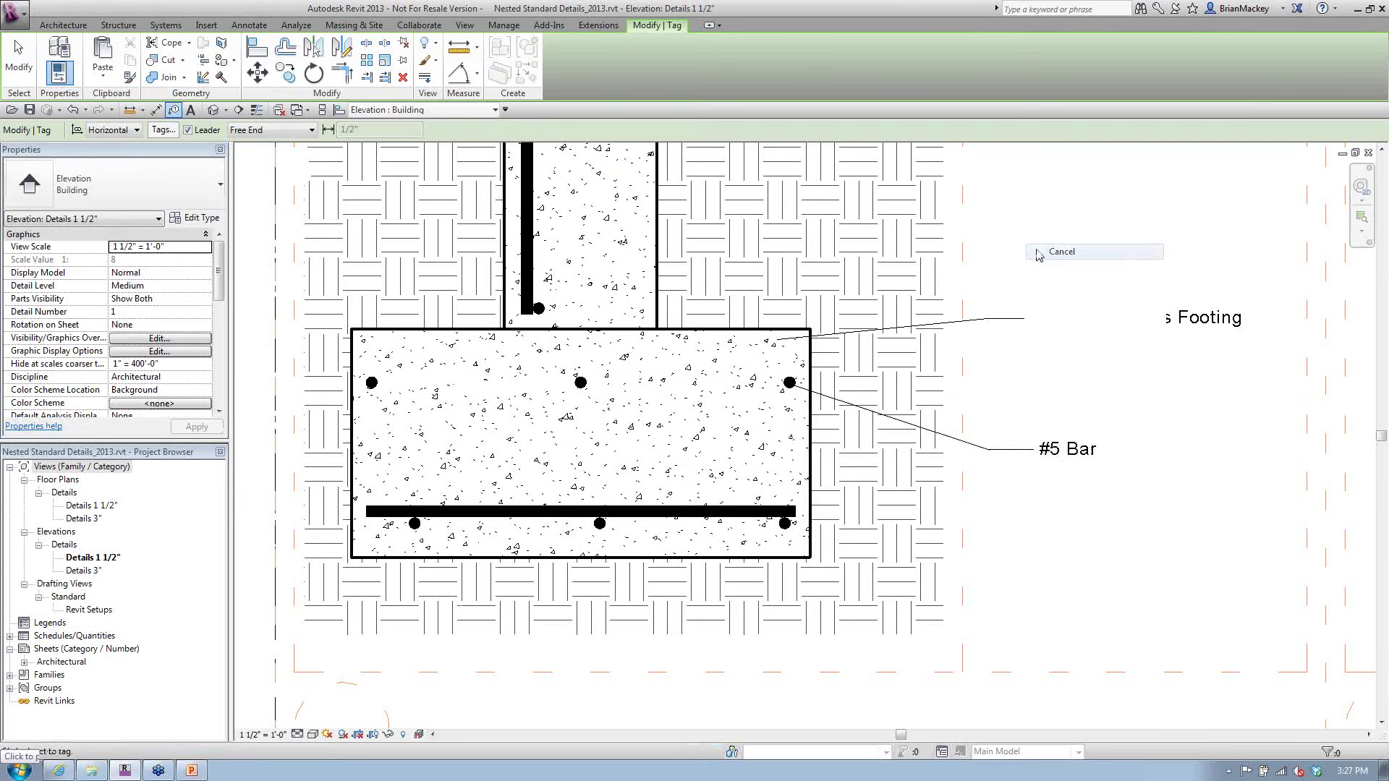
Switch the top rebar set to type 09 so its tag reads #9 Bar, then open Explorer's Detail Components folder
left_click(746, 393)
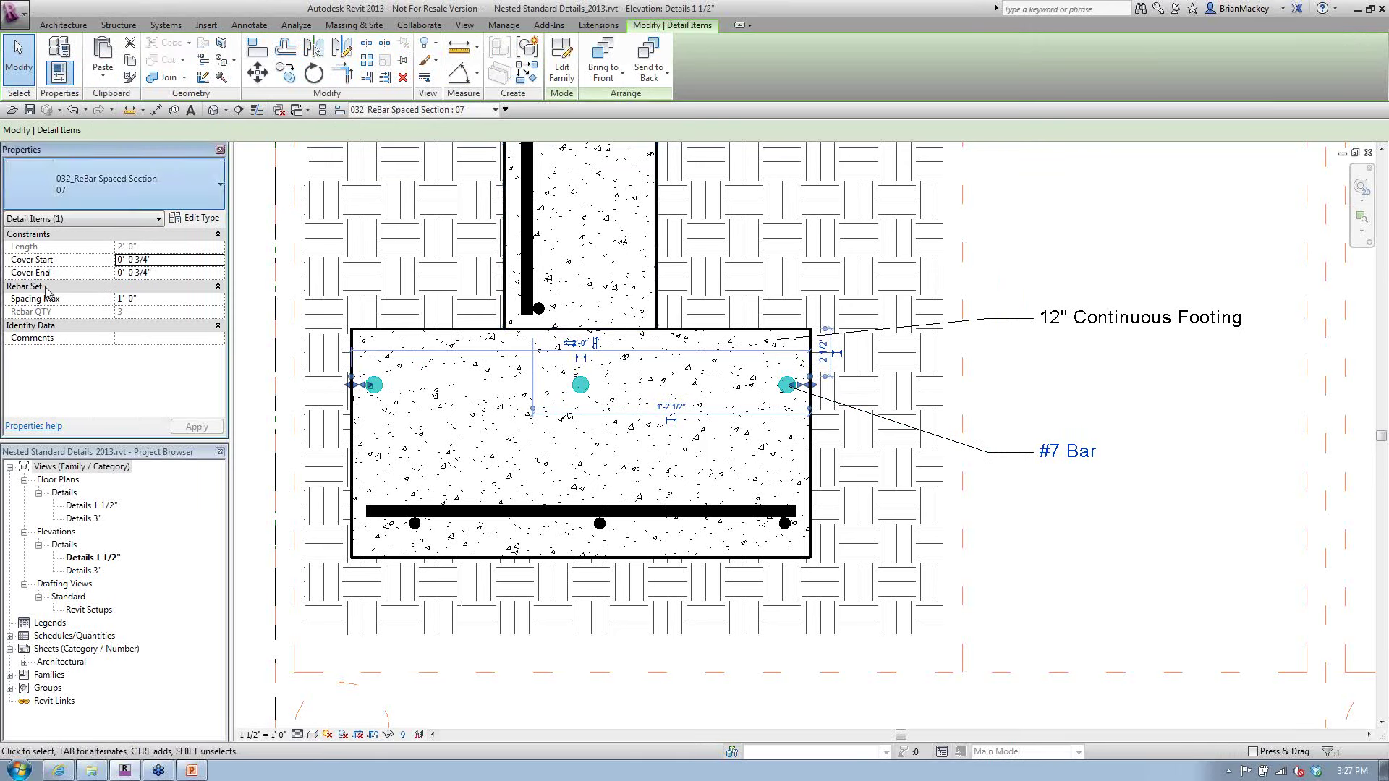
scroll(45, 290, "down", 2)
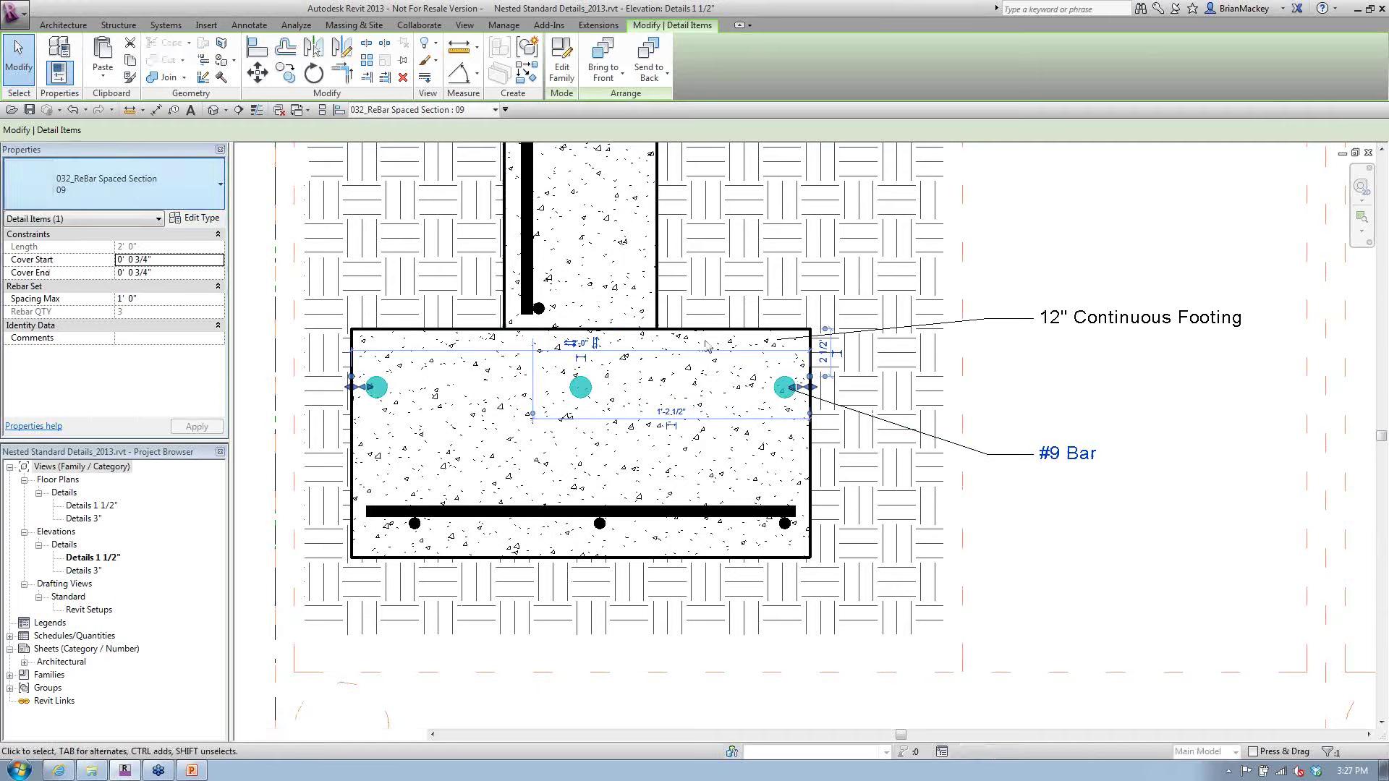
left_click(1066, 463)
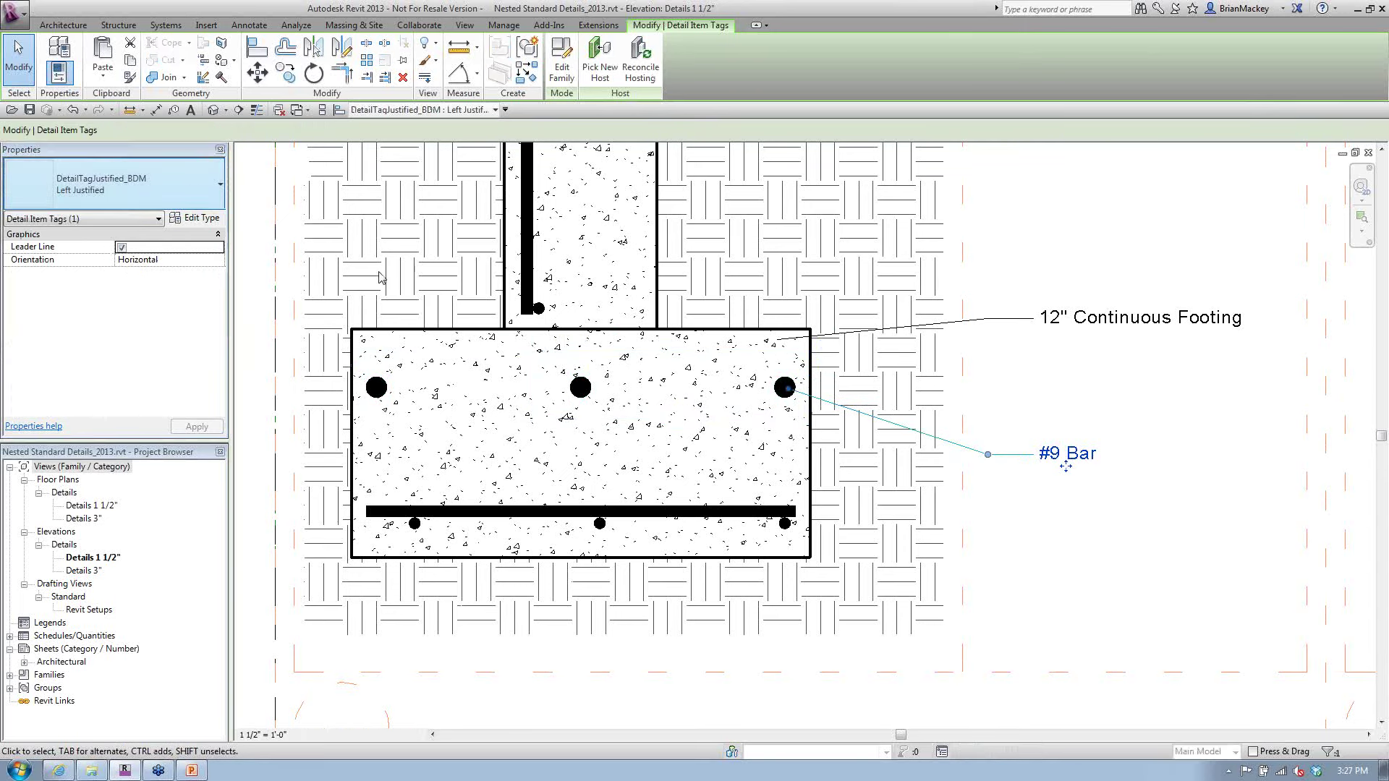
left_click(1094, 593)
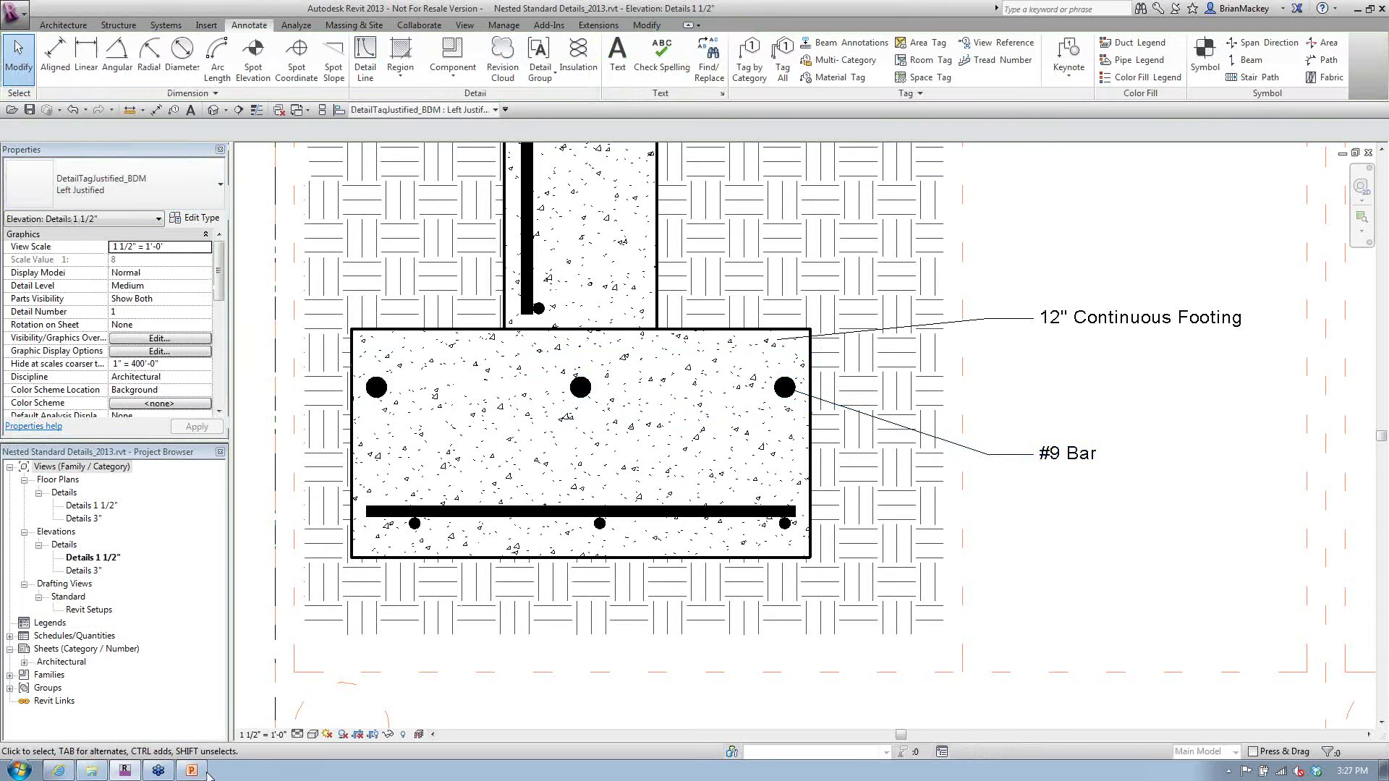
left_click(92, 771)
left_click(790, 58)
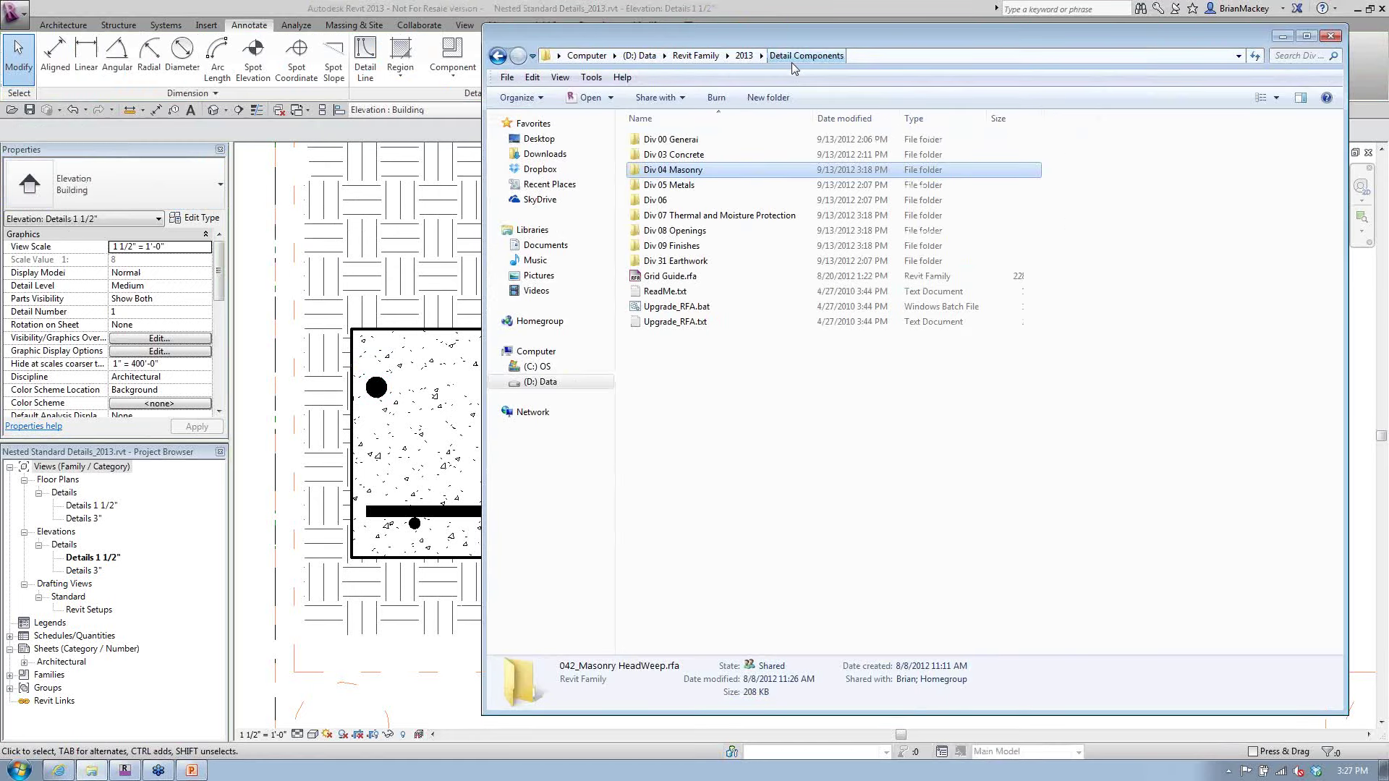
Locate DetailTagRebar.rfa under Revit Family > 2012 > Detail, then cancel Revit's tagging command
left_click(680, 57)
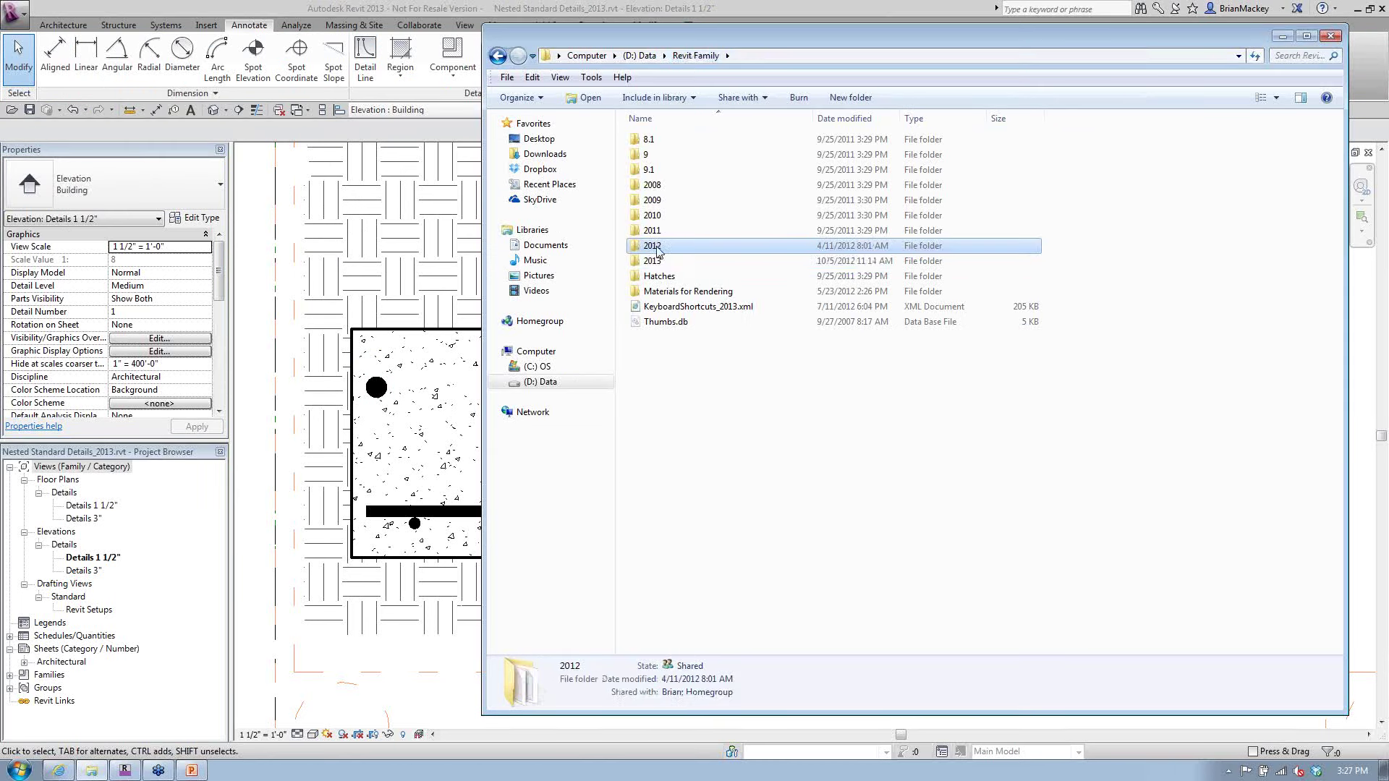
double_click(656, 248)
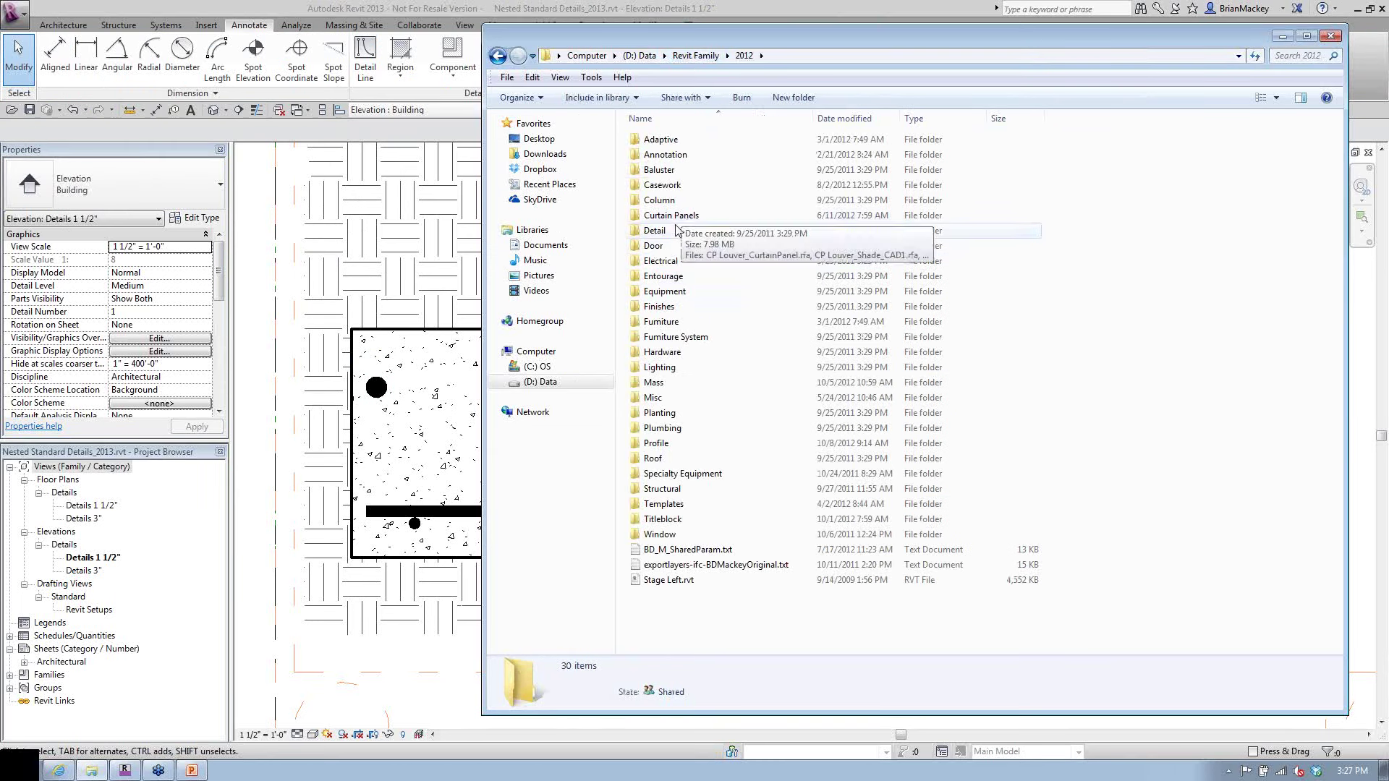
double_click(679, 230)
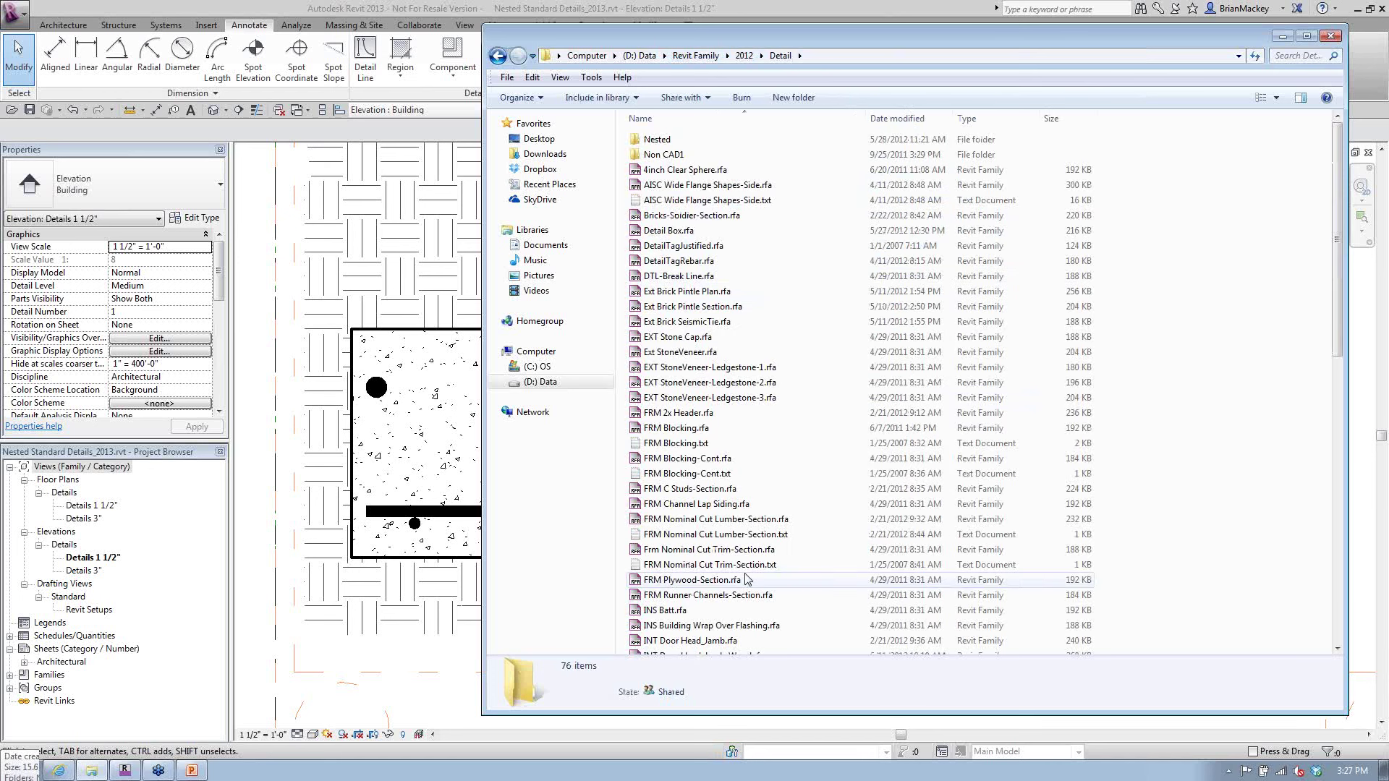
left_click(706, 261)
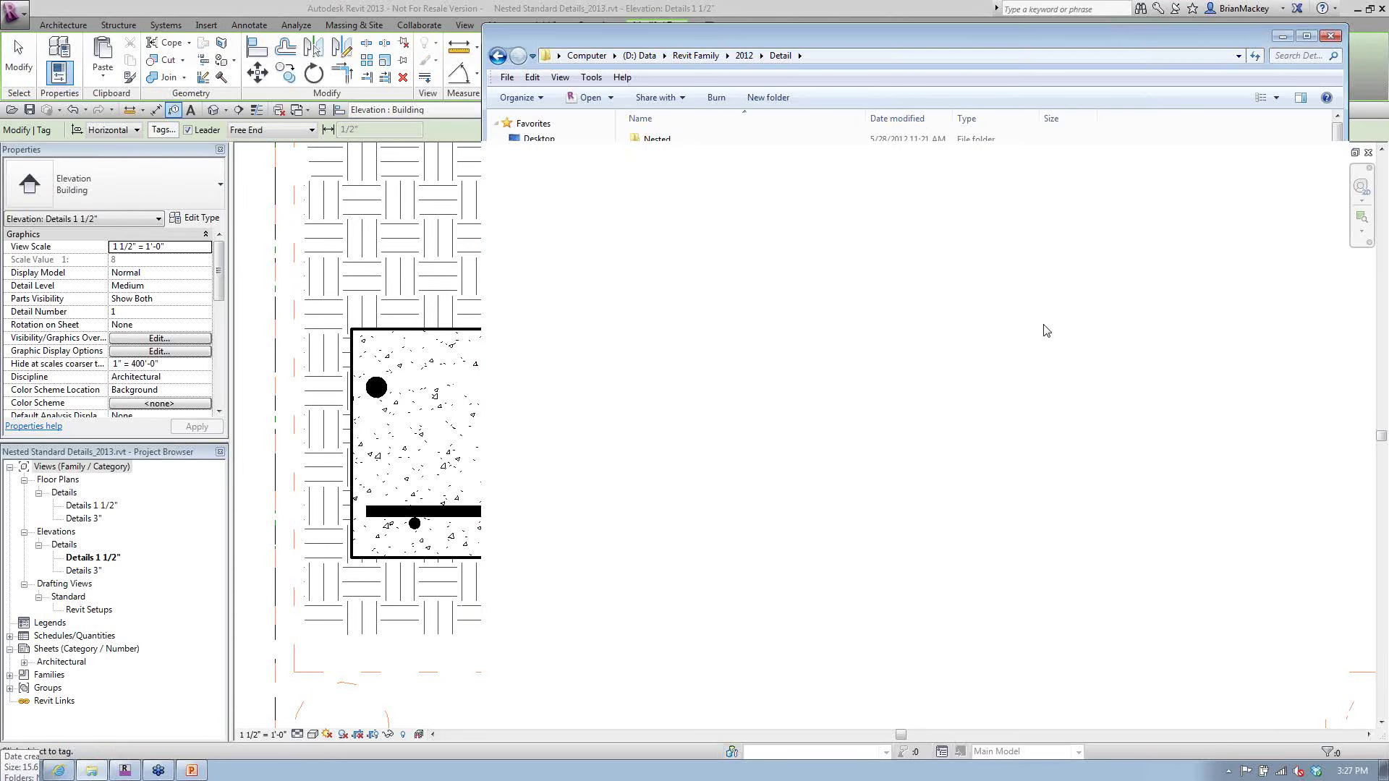
right_click(998, 404)
left_click(1021, 416)
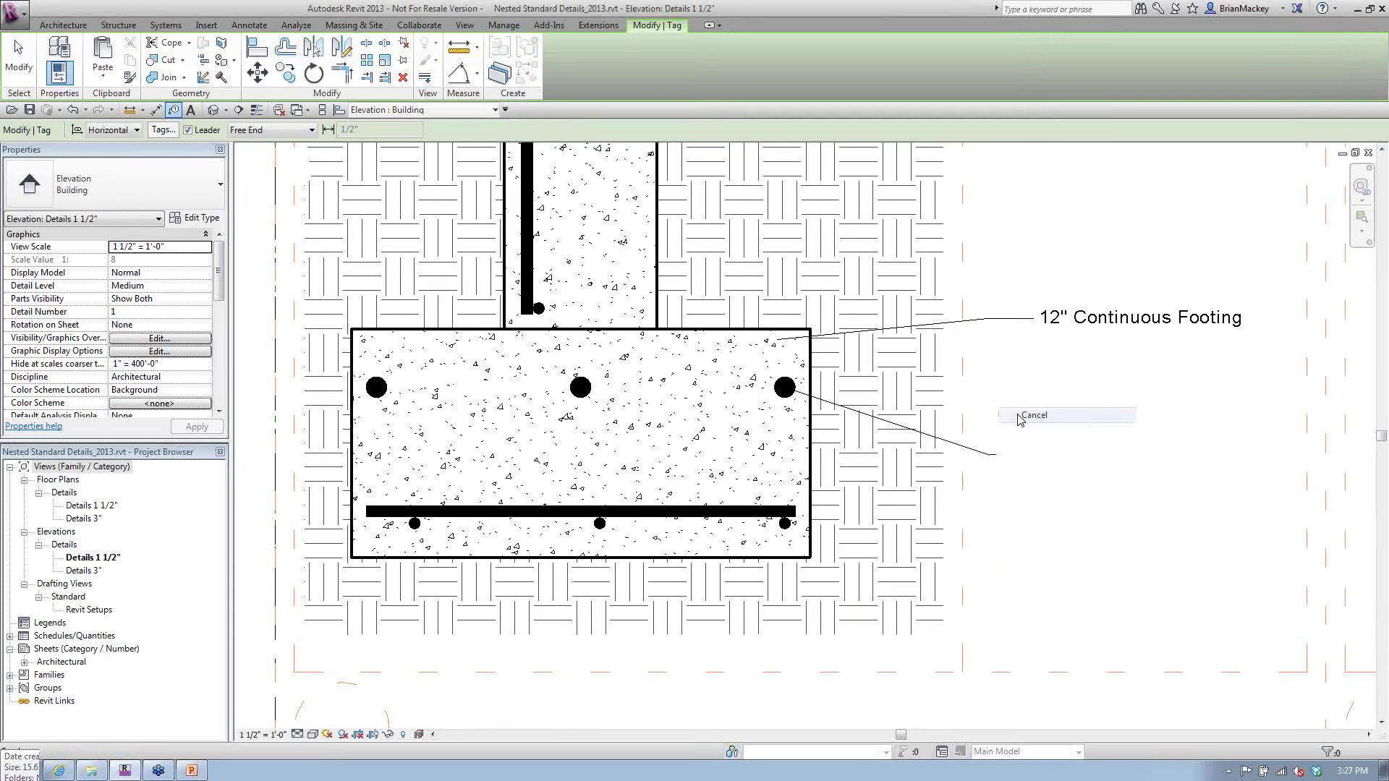
Set the top rebar set's Spacing Max to 0' 8" so four bars show, tagged #9 @ 8" OC
left_click(1068, 454)
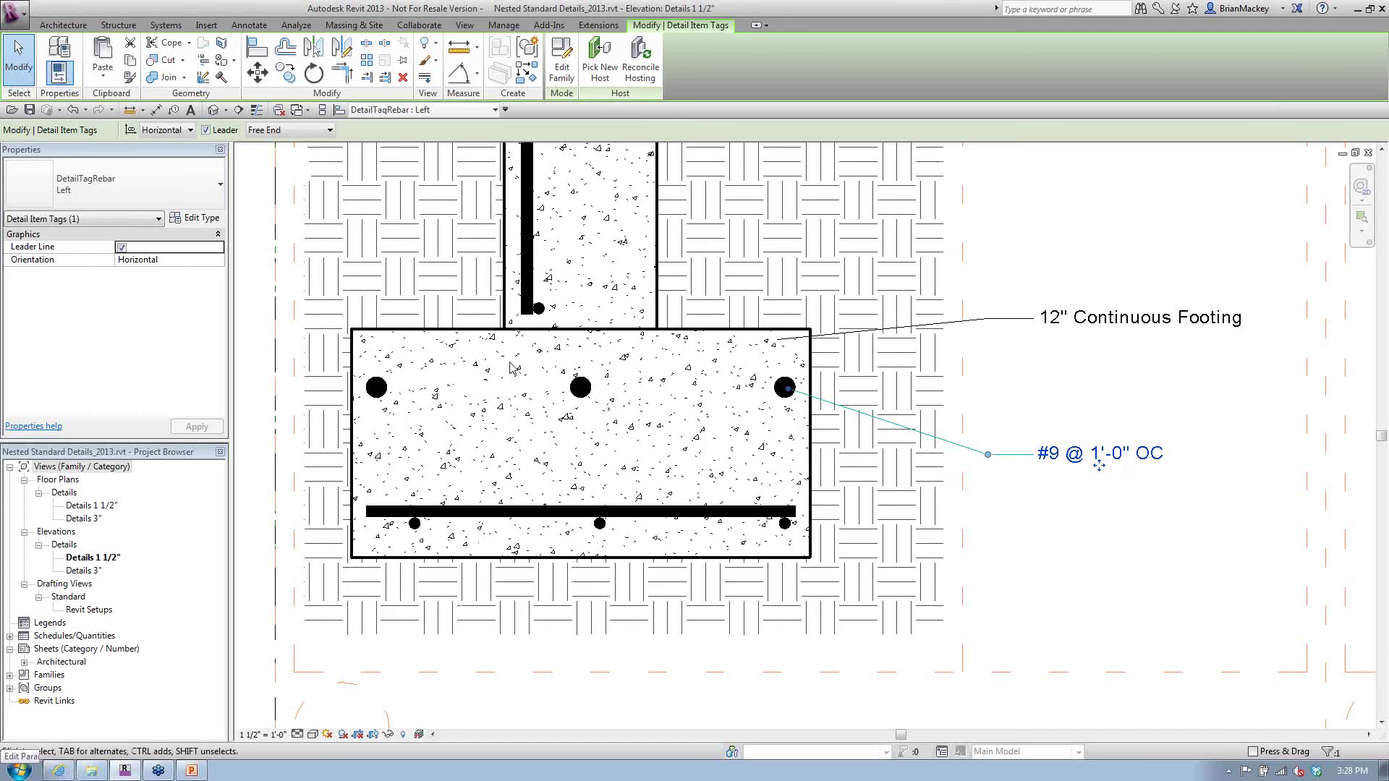
left_click(590, 400)
left_click(590, 400)
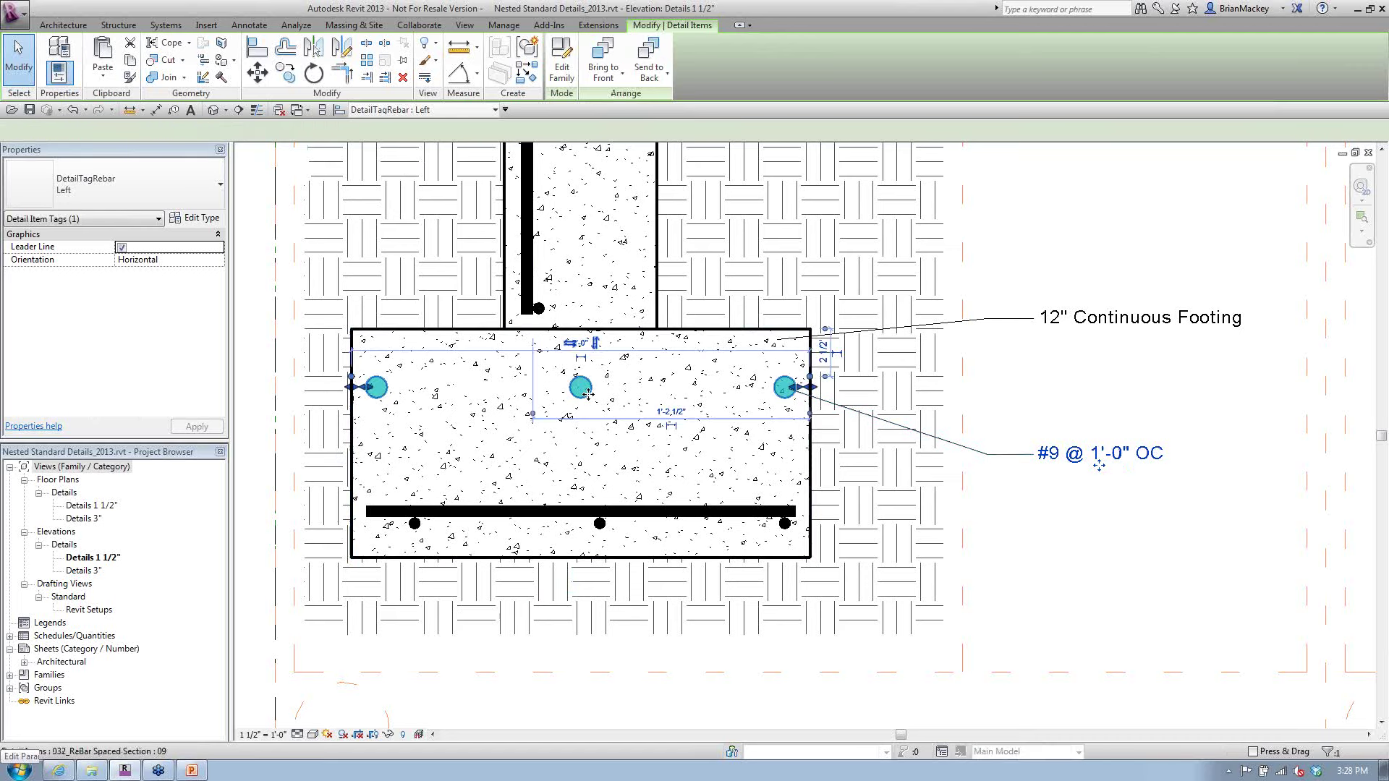
left_click(196, 298)
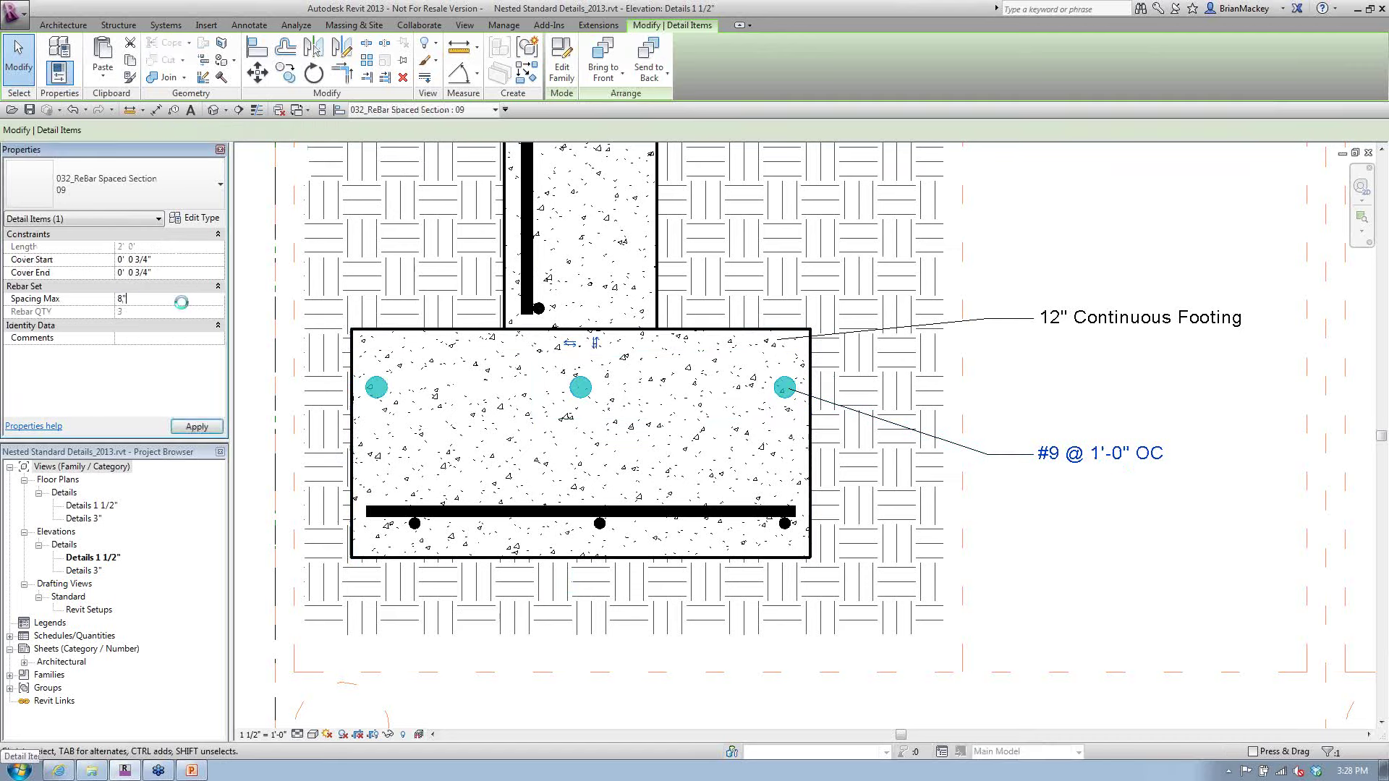
type("0' 8\"")
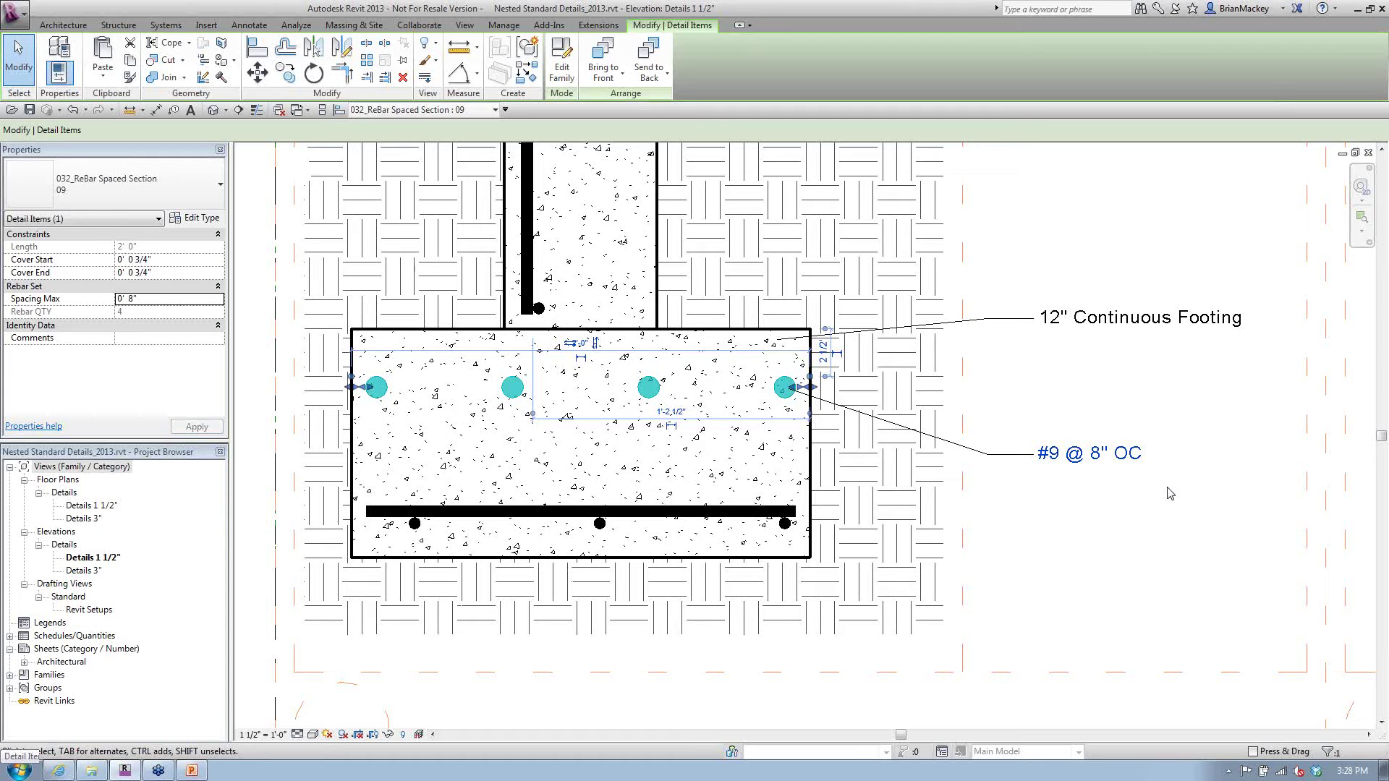
left_click(1147, 601)
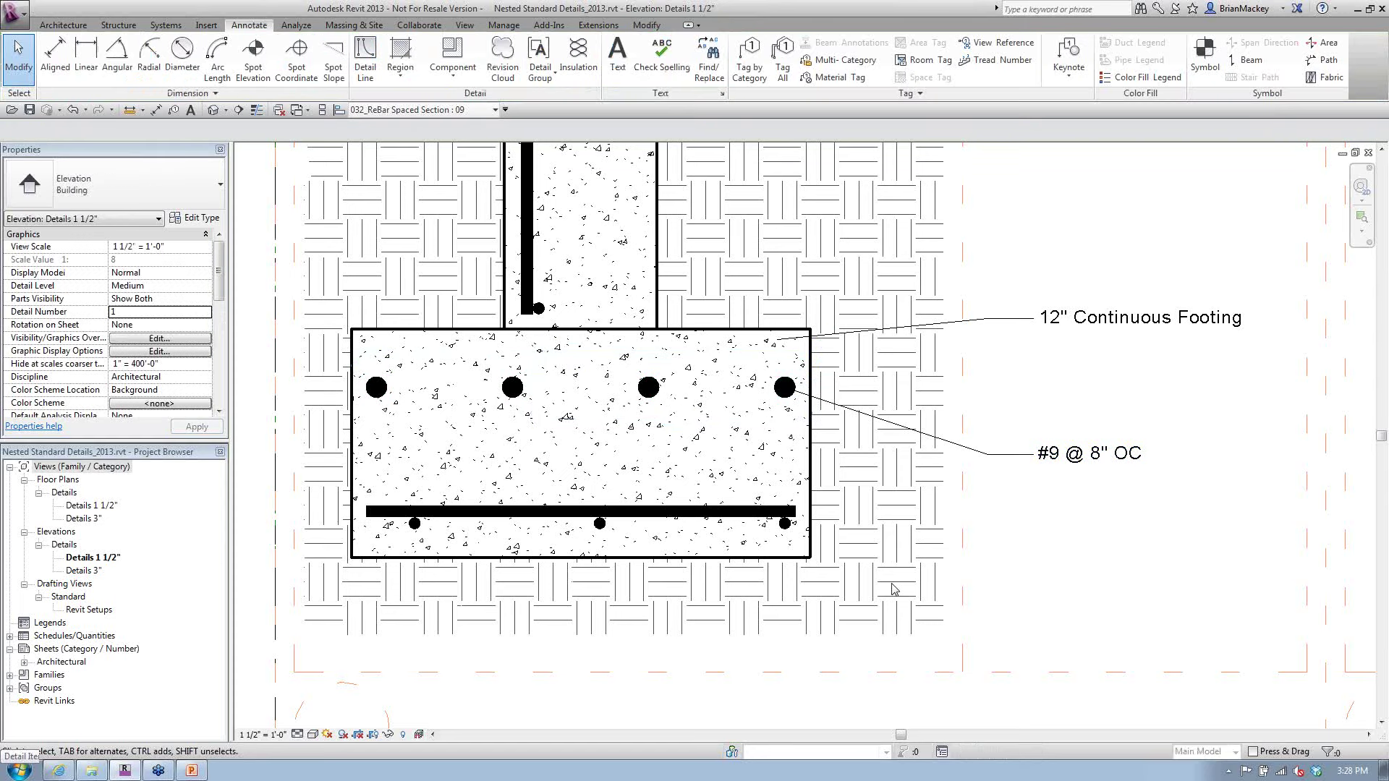
Select the bottom horizontal rebar and review its type settings without making changes
left_click(767, 512)
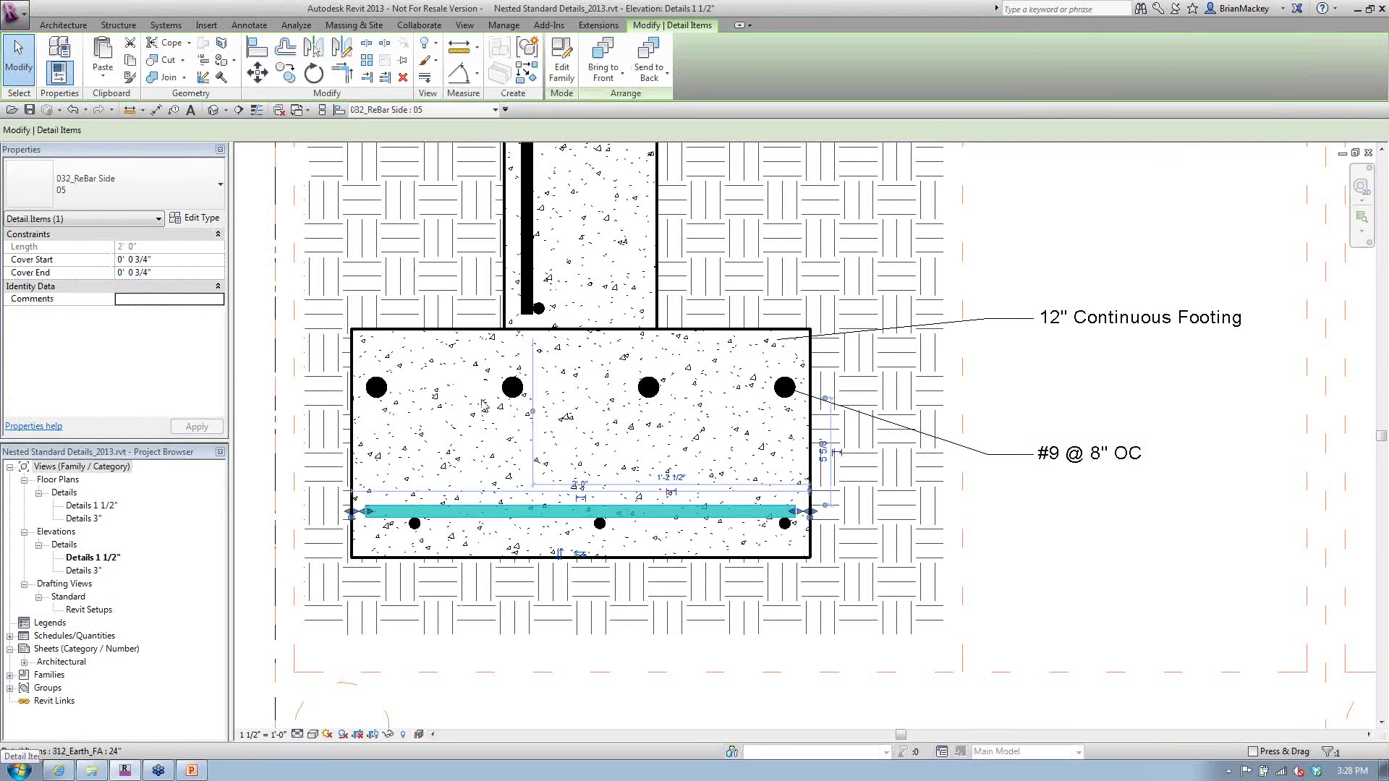
left_click(194, 219)
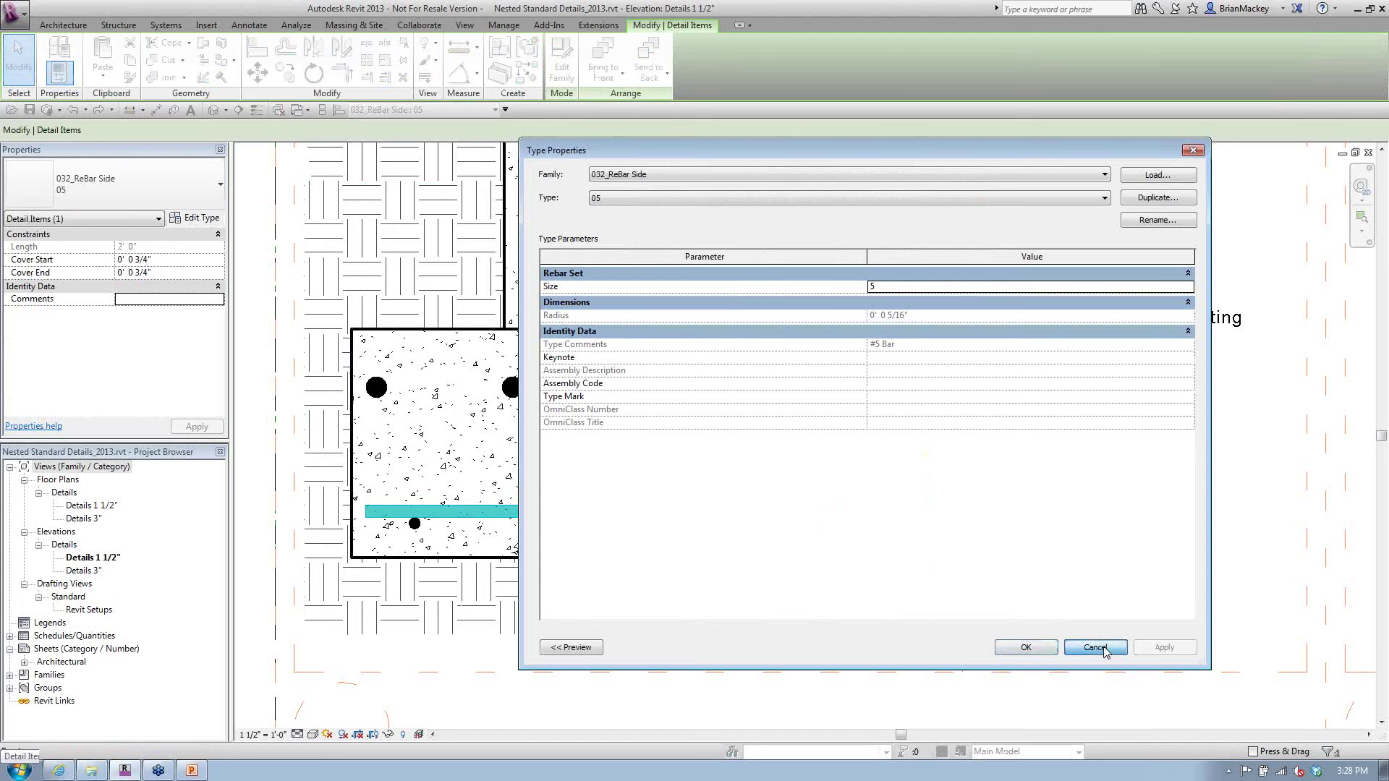
left_click(1095, 647)
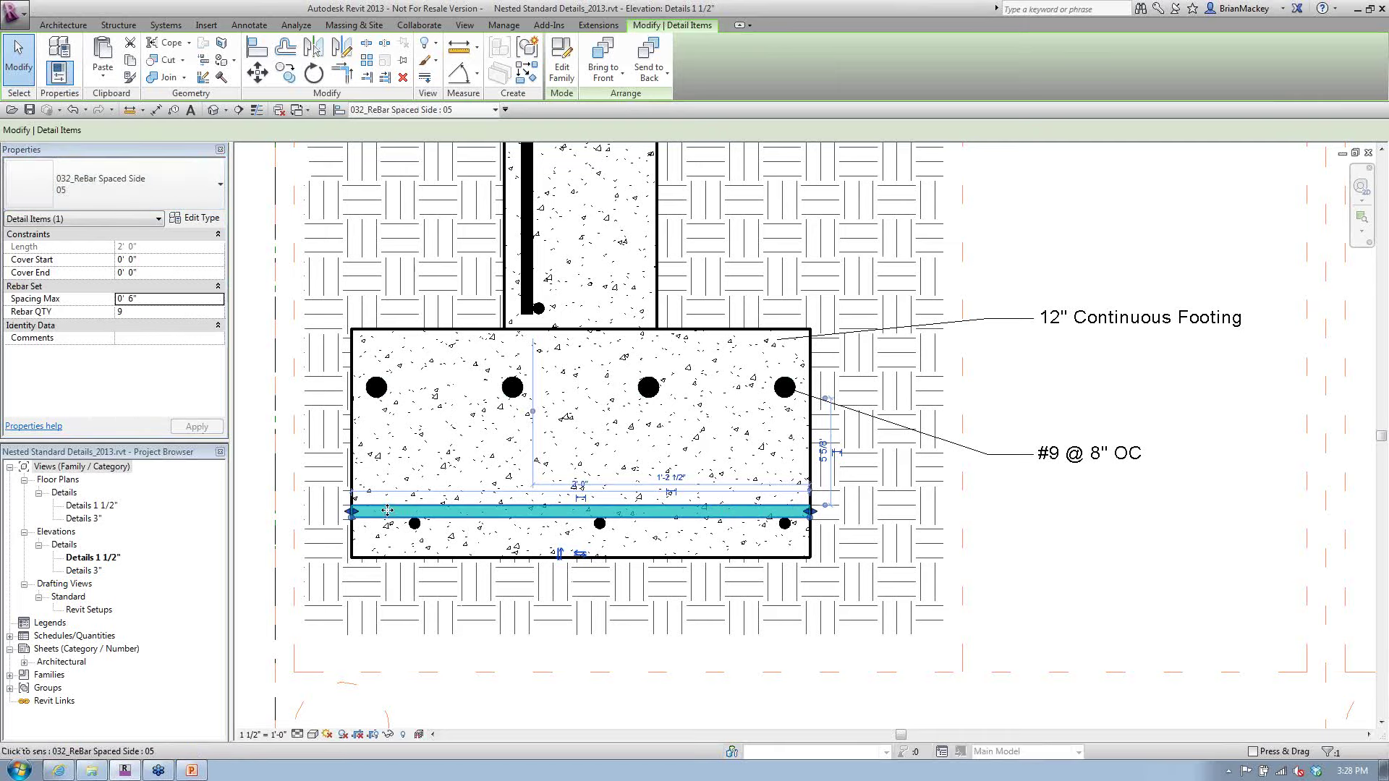
Set the bottom rebar's Cover Start and Cover End to 3/4" and apply
left_click(158, 258)
type(".75")
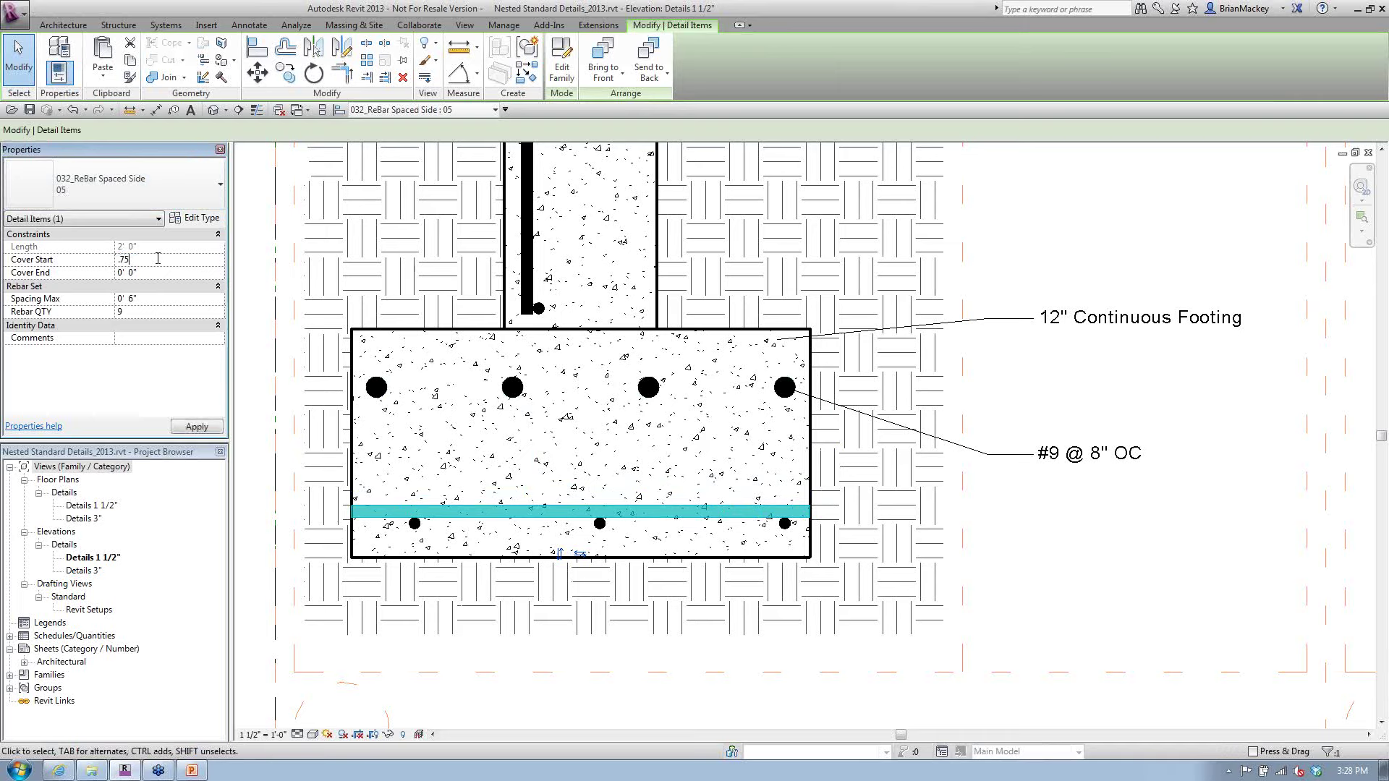
key("Tab")
type(".75\"")
key("Return")
left_click(157, 299)
left_click(735, 516)
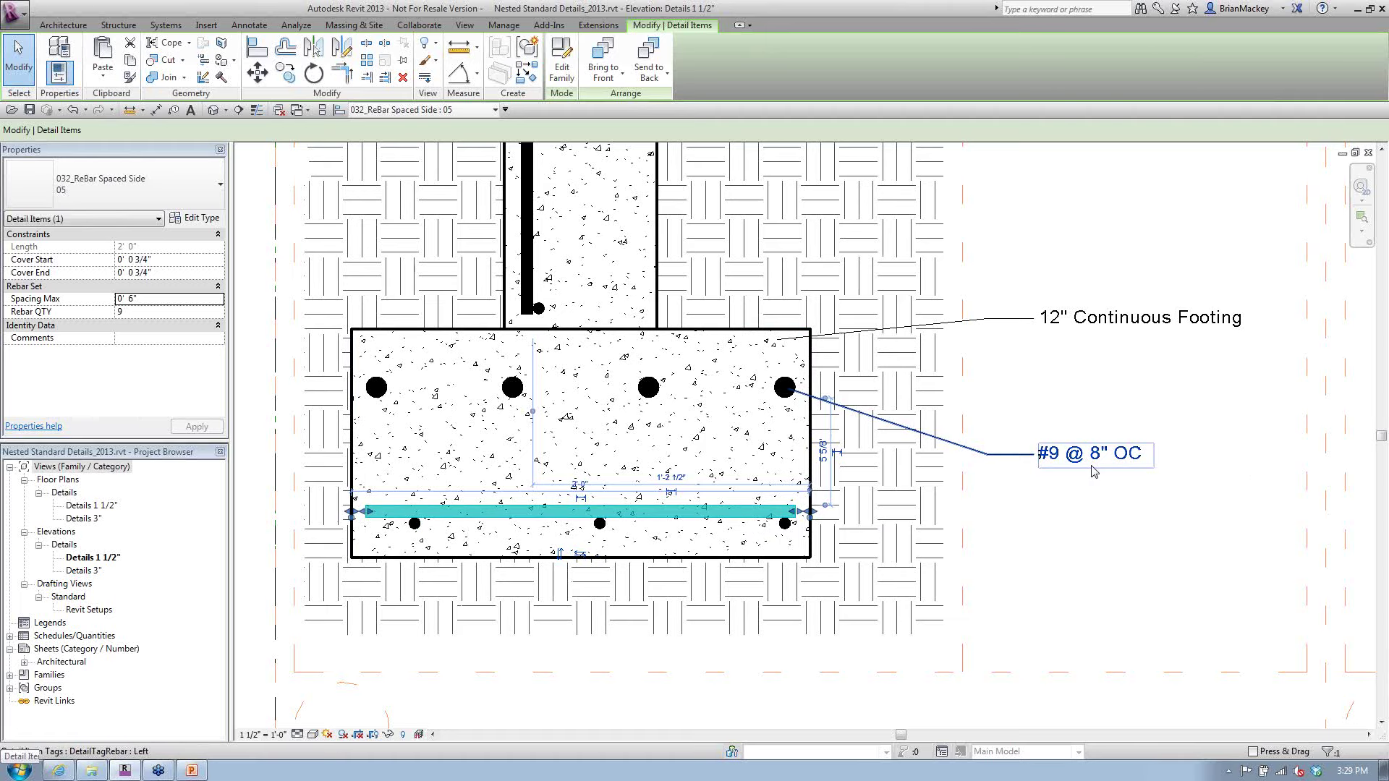
left_click(1081, 434)
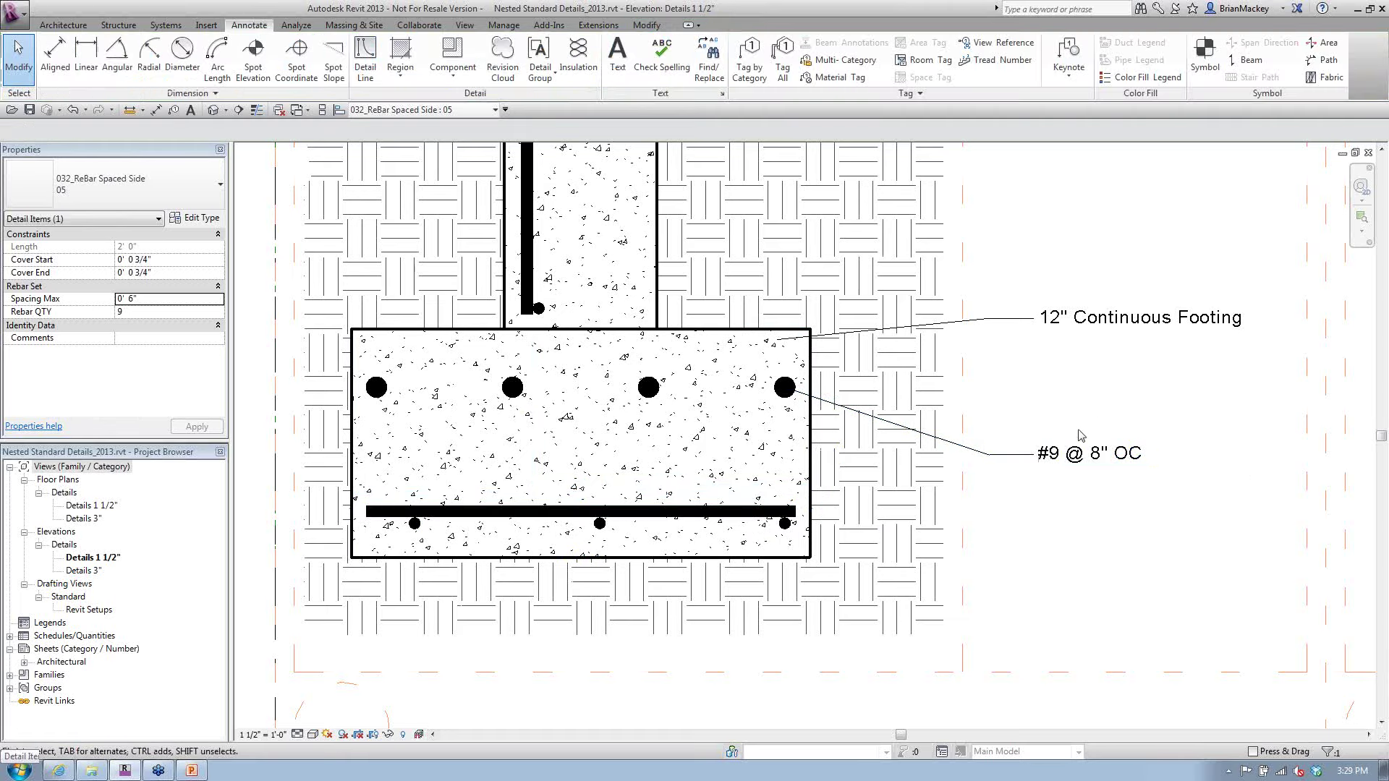
scroll(1081, 435, "down", 8)
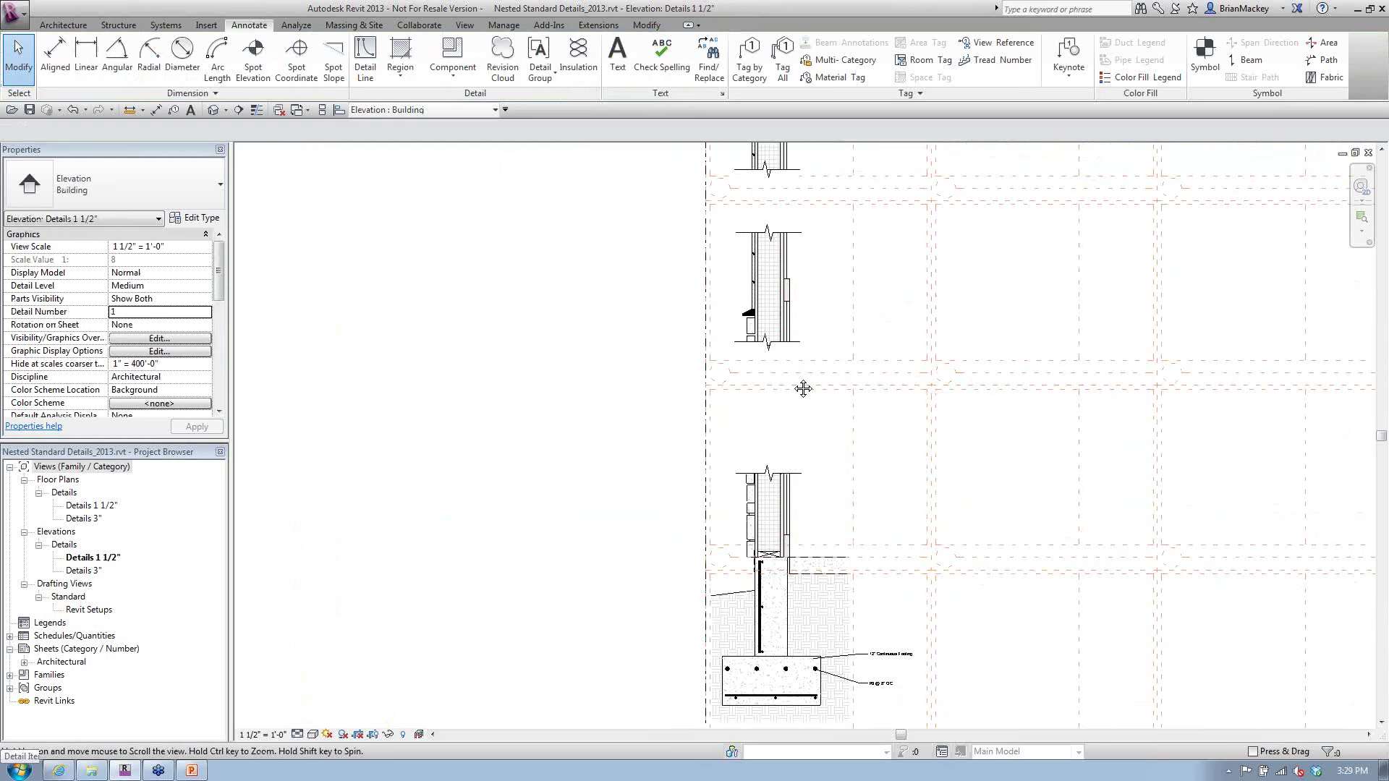
middle_click_drag(803, 389, 758, 444)
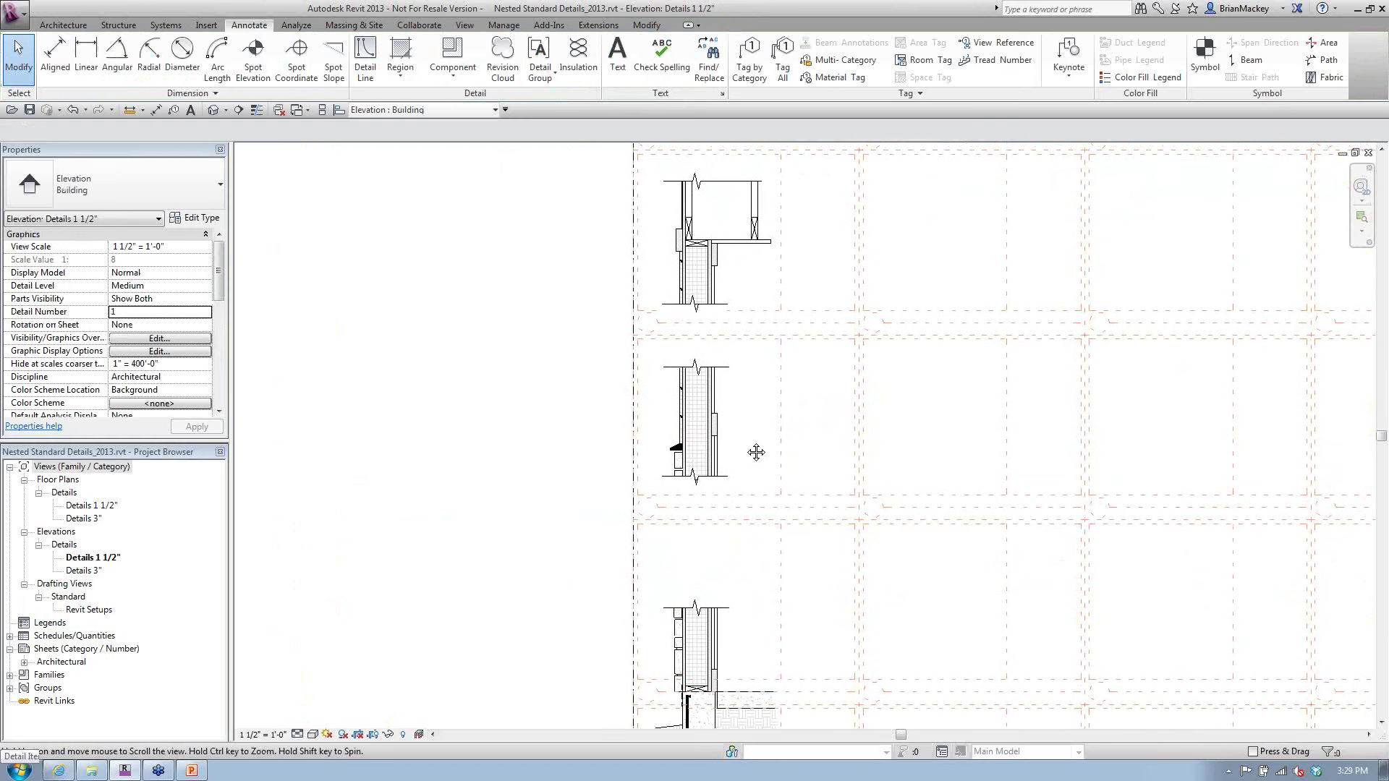
scroll(753, 453, "up", 3)
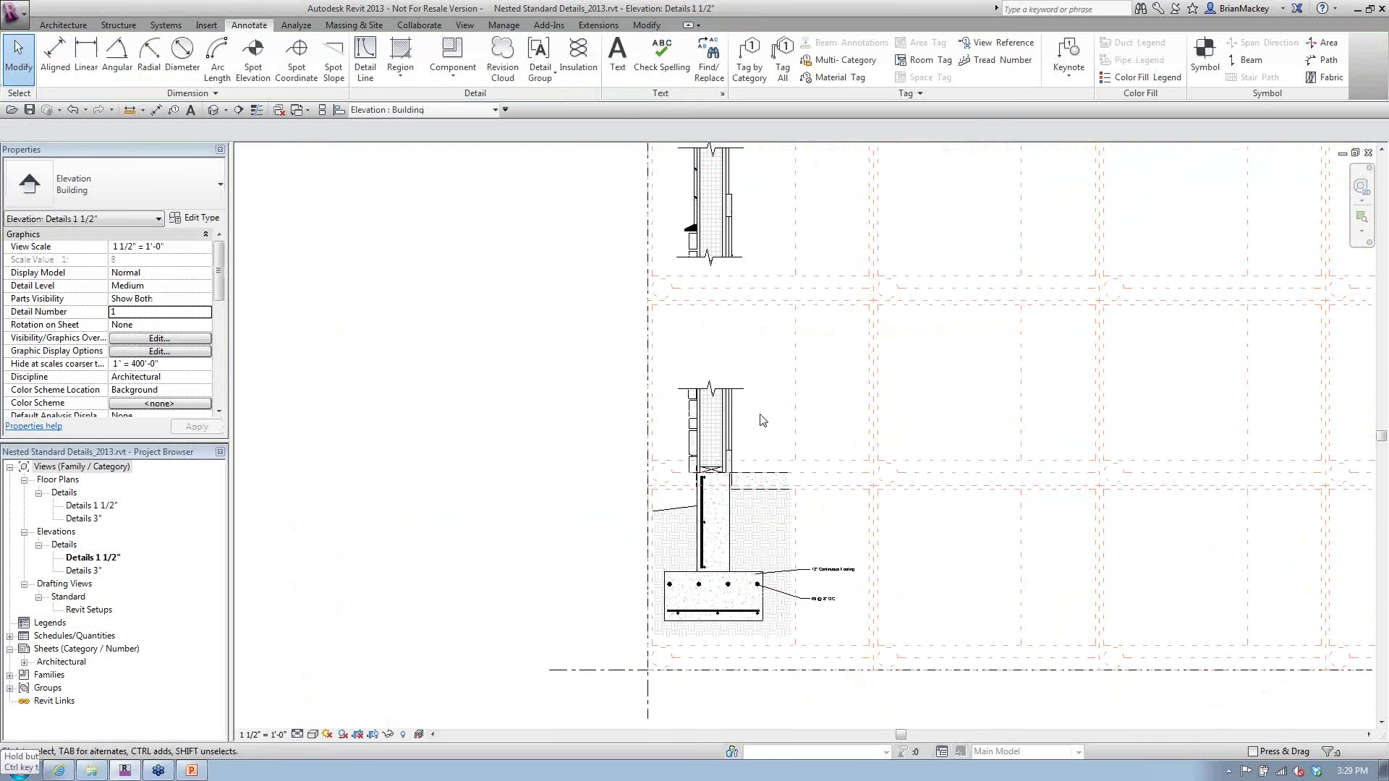
Browse Explorer to Revit Family > 2013 > Detail Components > Div 08 Openings
left_click(109, 771)
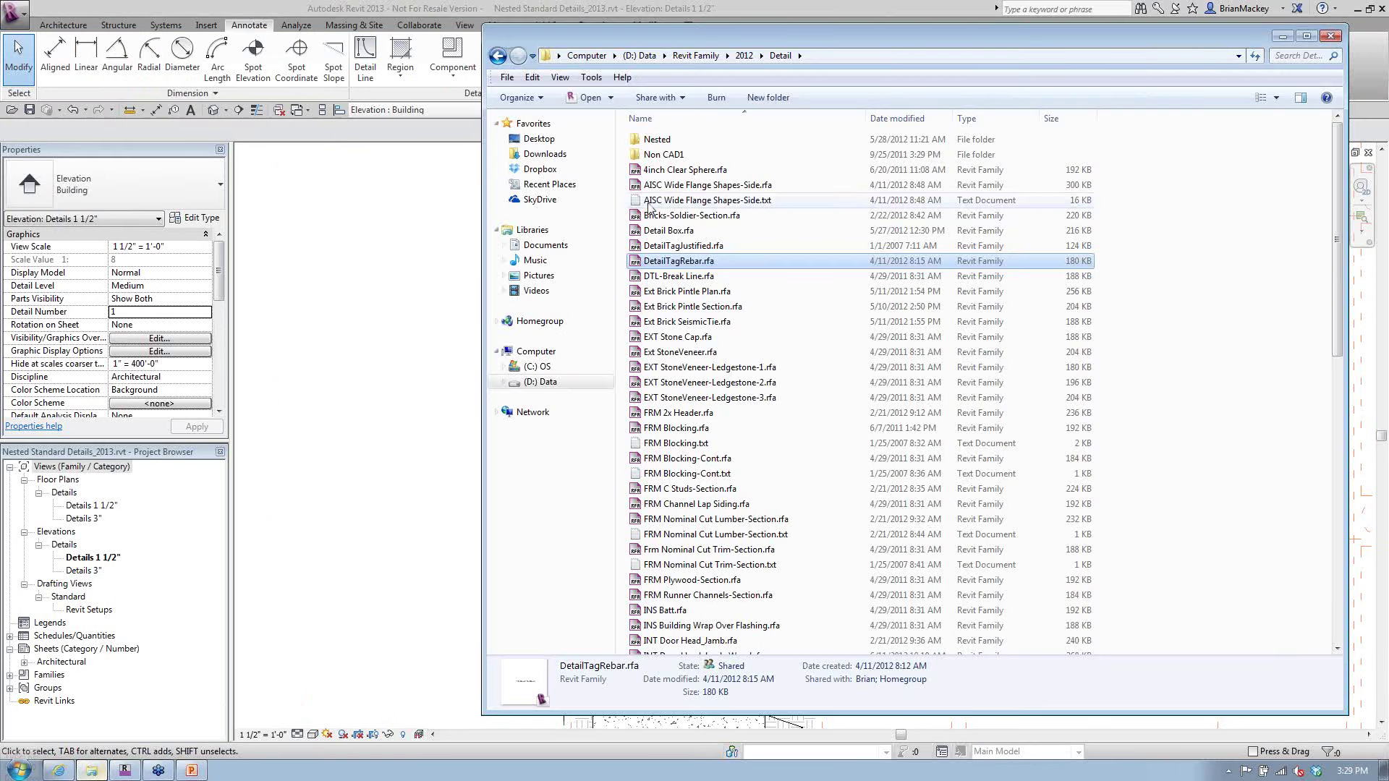
left_click(699, 58)
double_click(664, 264)
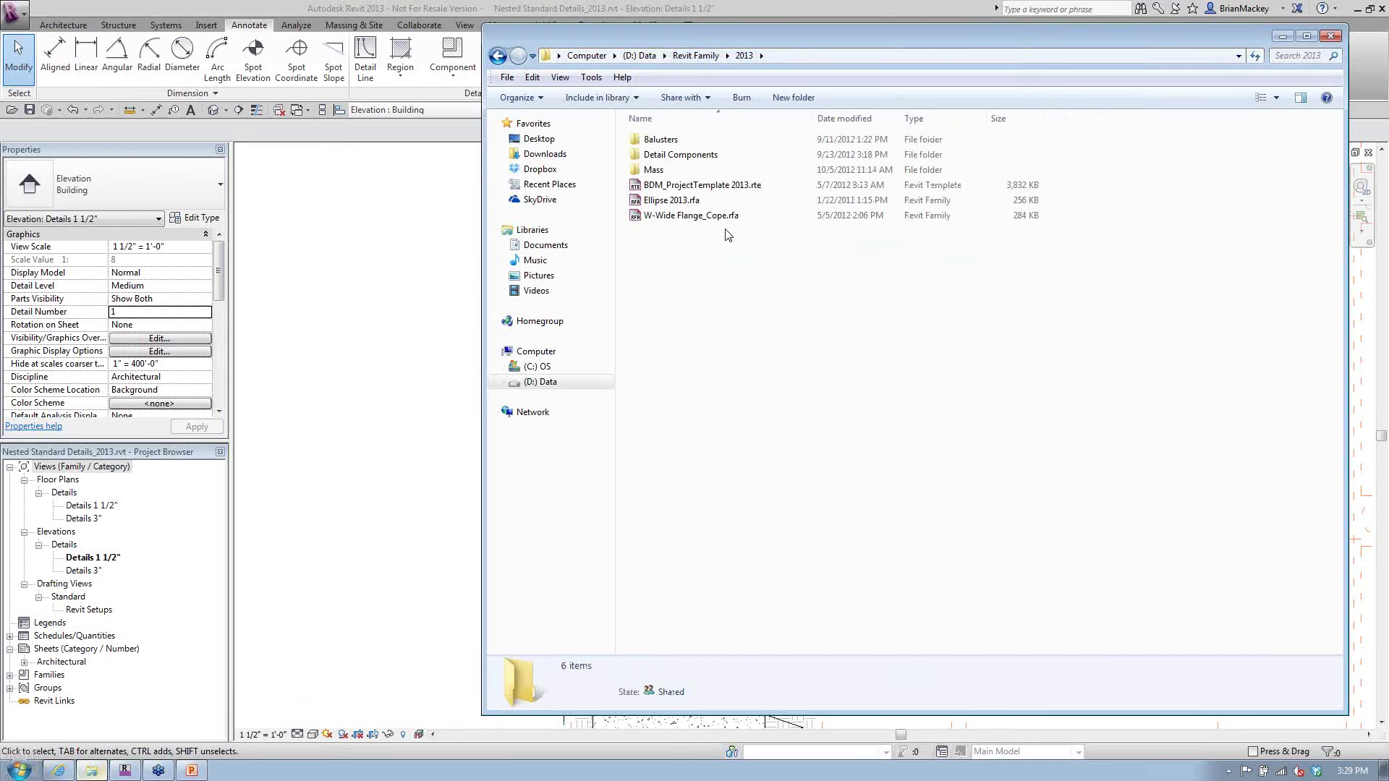
double_click(662, 156)
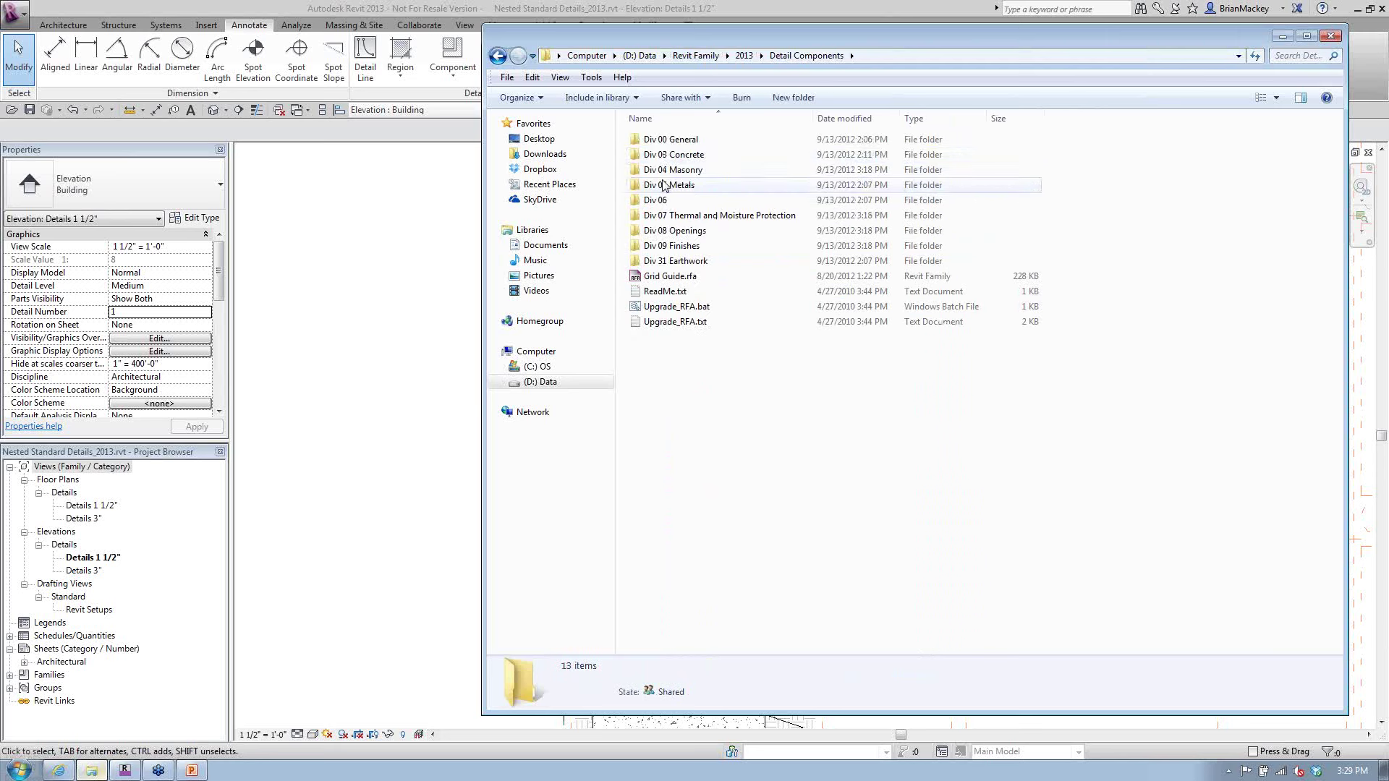
double_click(662, 230)
Open 081_Door Frame HM_Rabbet Double.rfa in Revit, cancelling an accidental rename
left_click(714, 156)
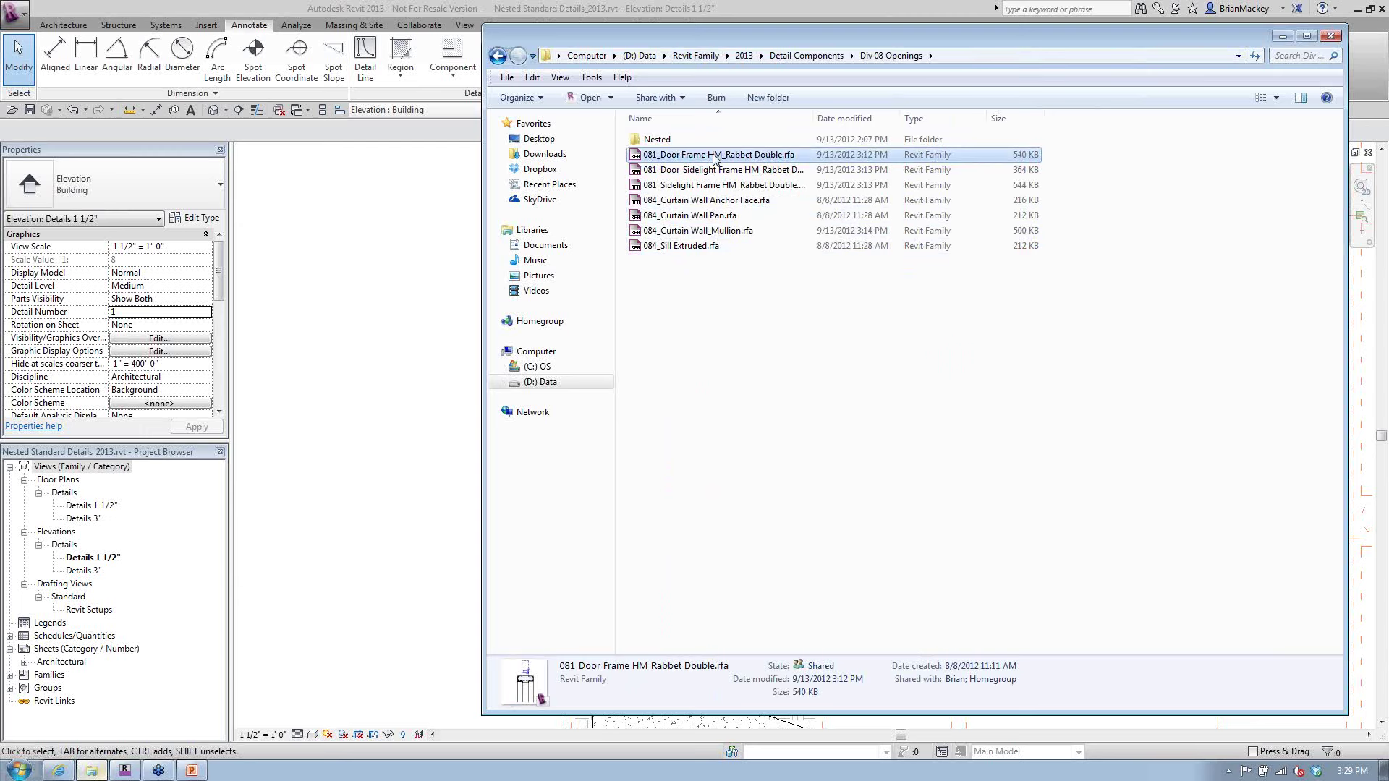
left_click(715, 156)
left_click_drag(714, 156, 641, 157)
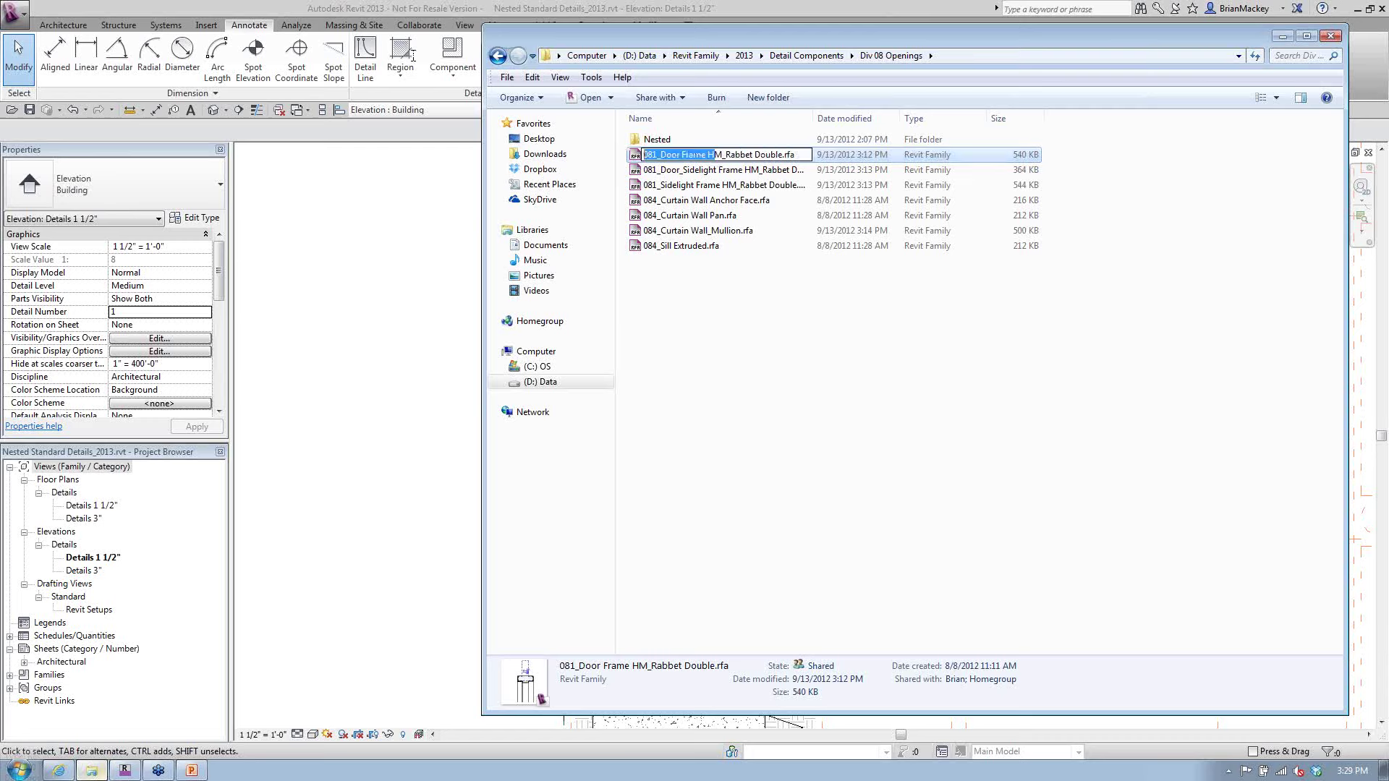
left_click(716, 301)
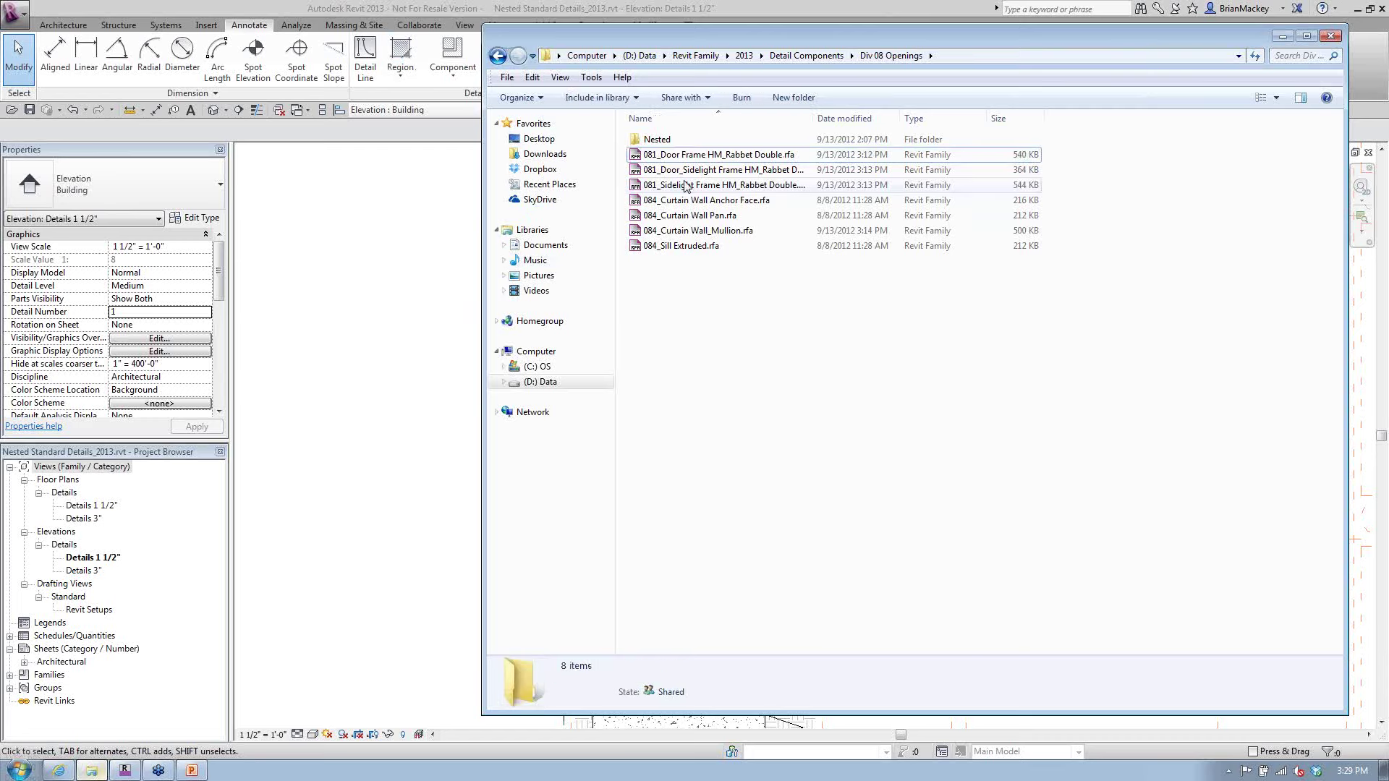
left_click(651, 154)
left_click(402, 58)
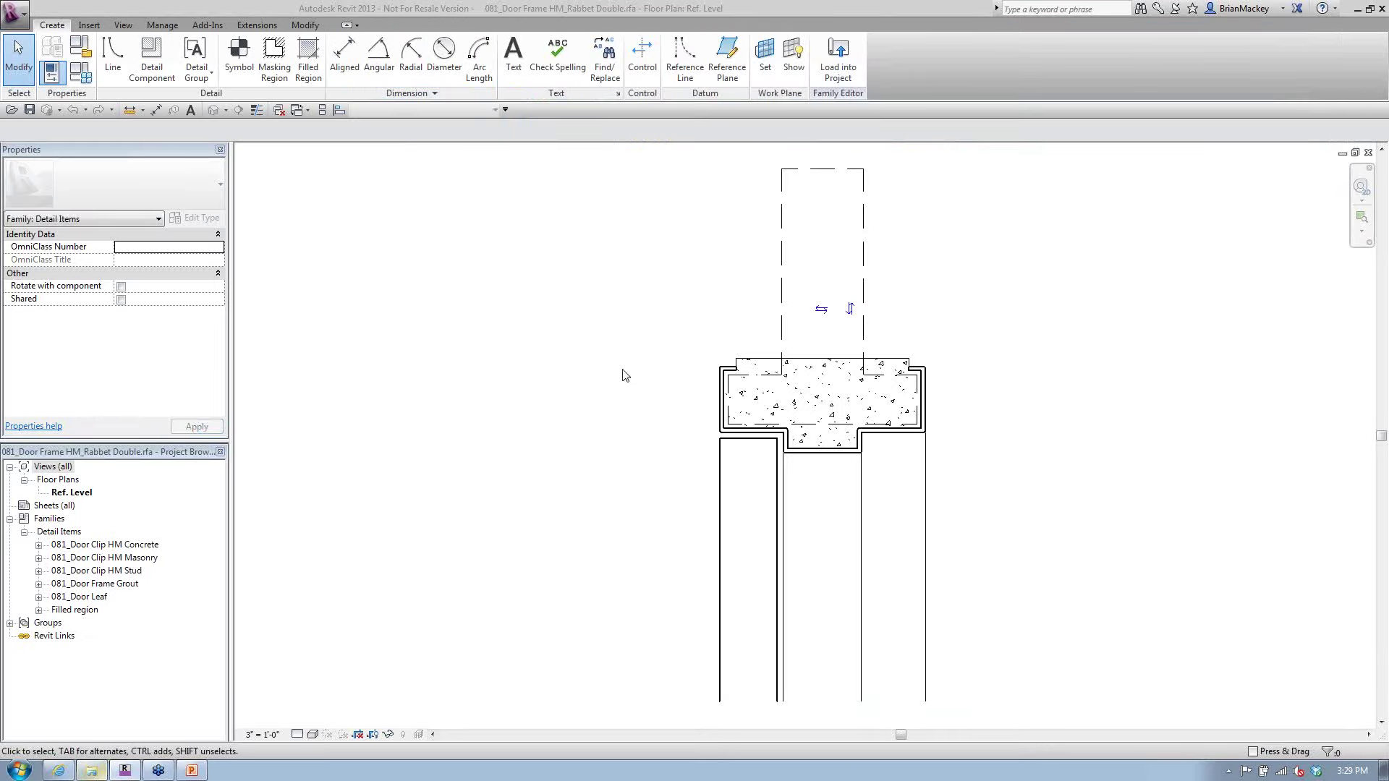
Zoom out and review the nested Concrete door clip and door leaf families under Detail Items
scroll(1008, 512, "down", 3)
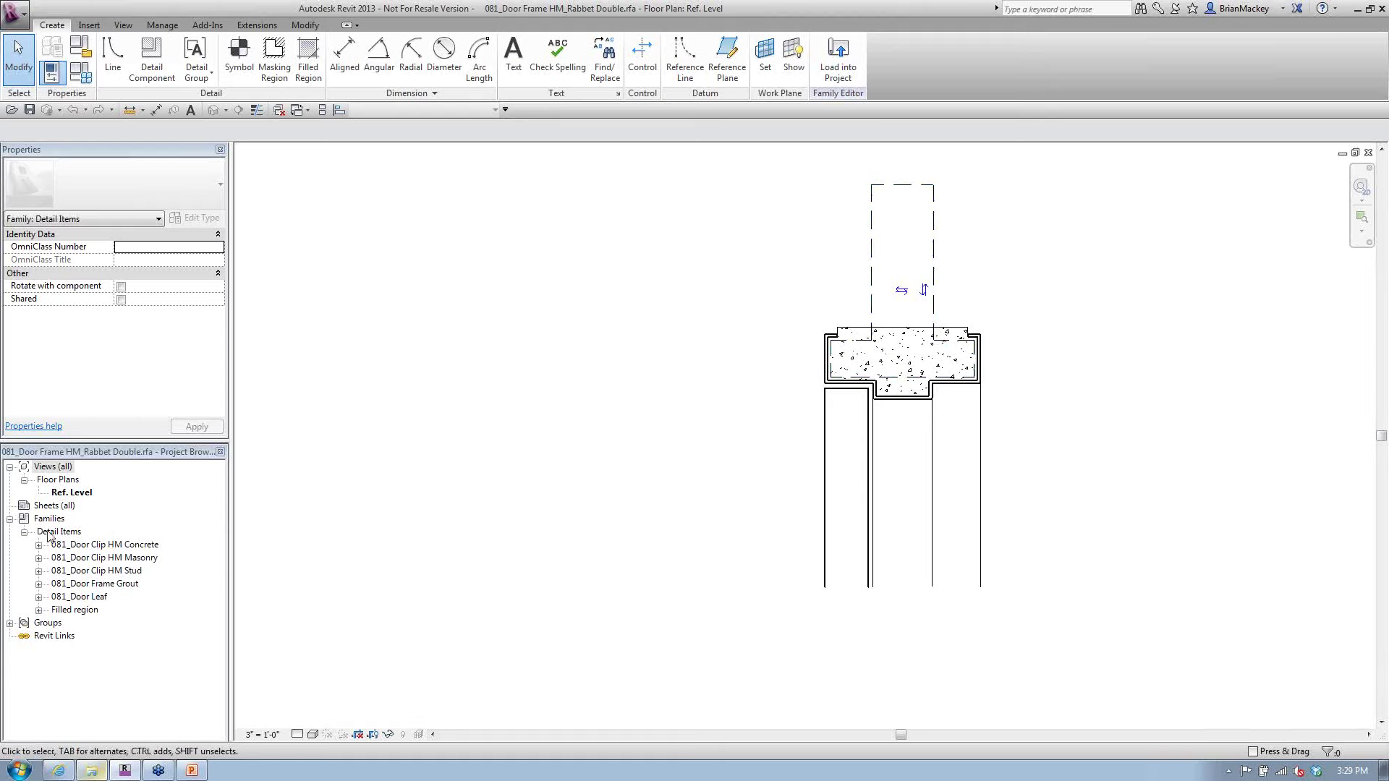
left_click(87, 546)
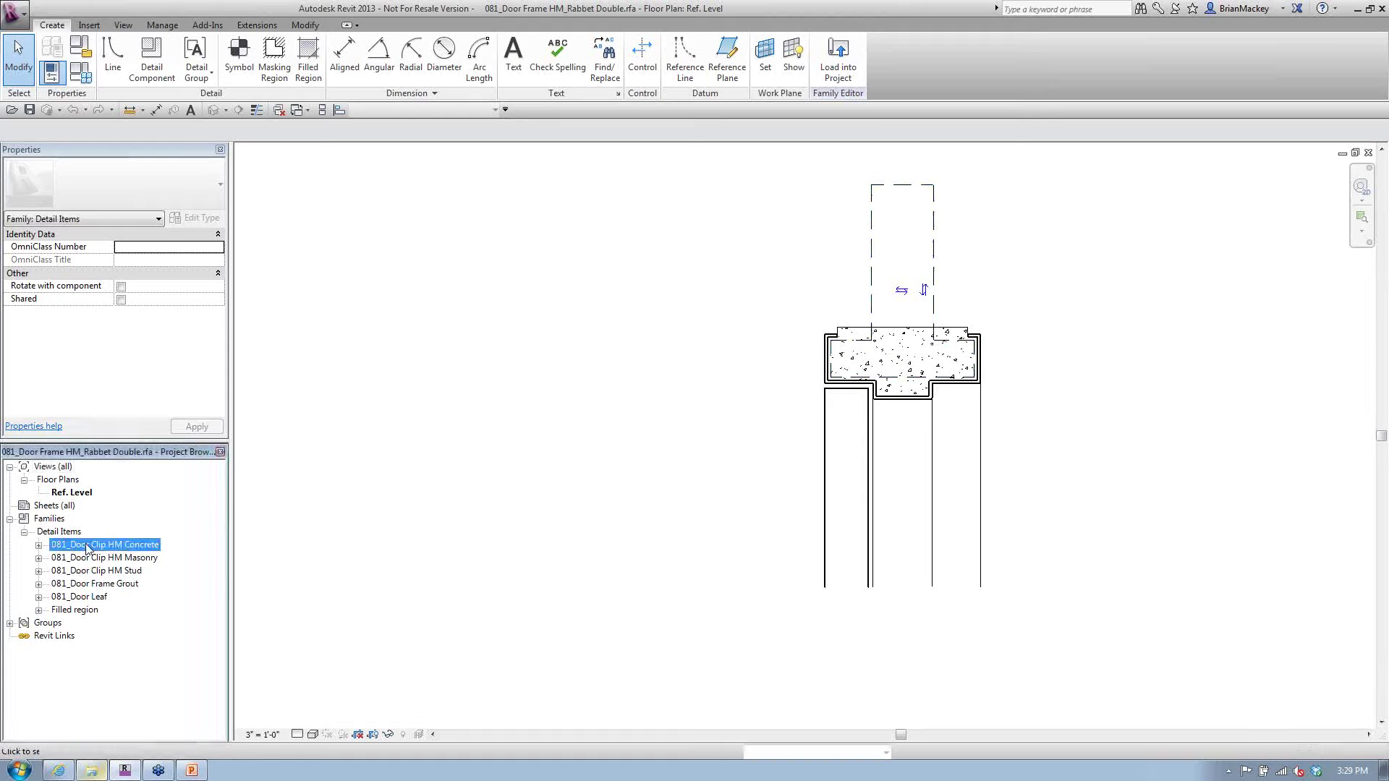
left_click(88, 585)
left_click(89, 597)
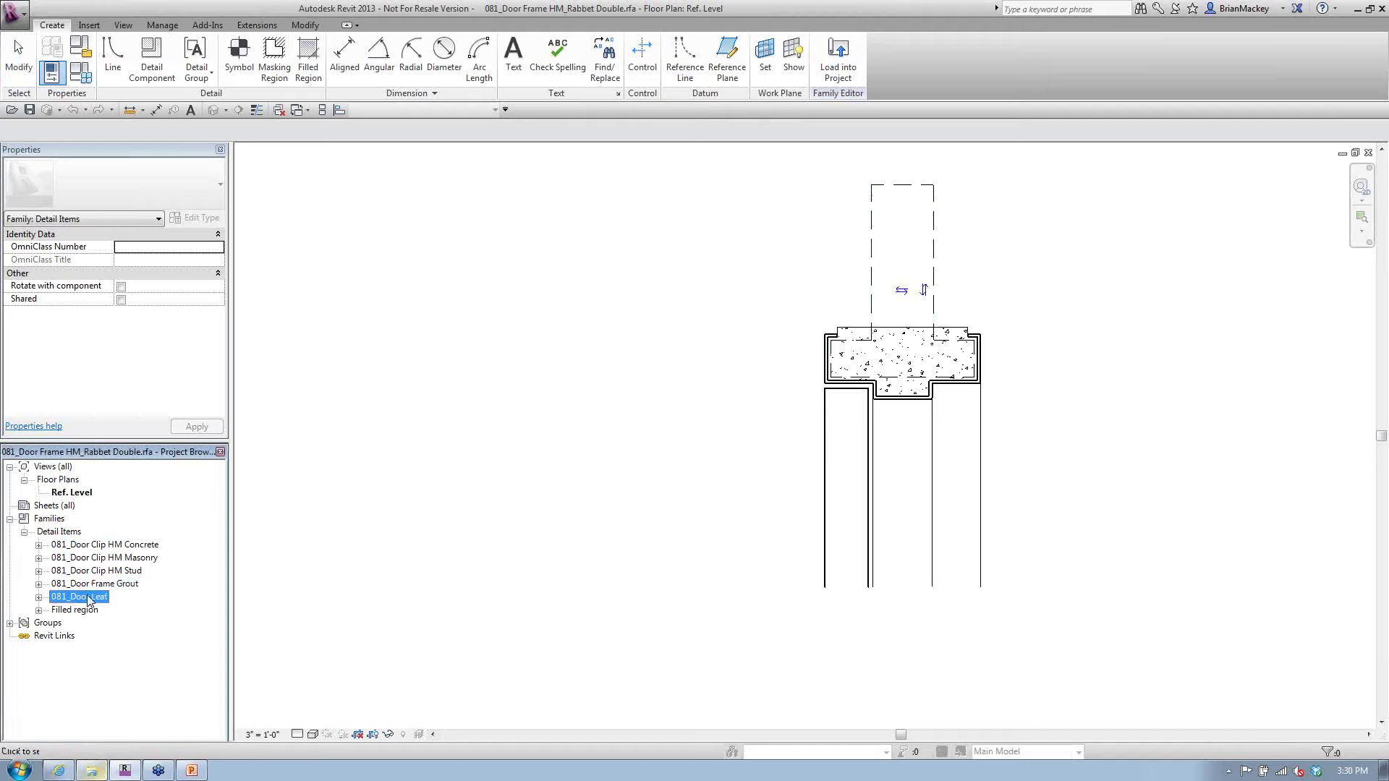
key("Home")
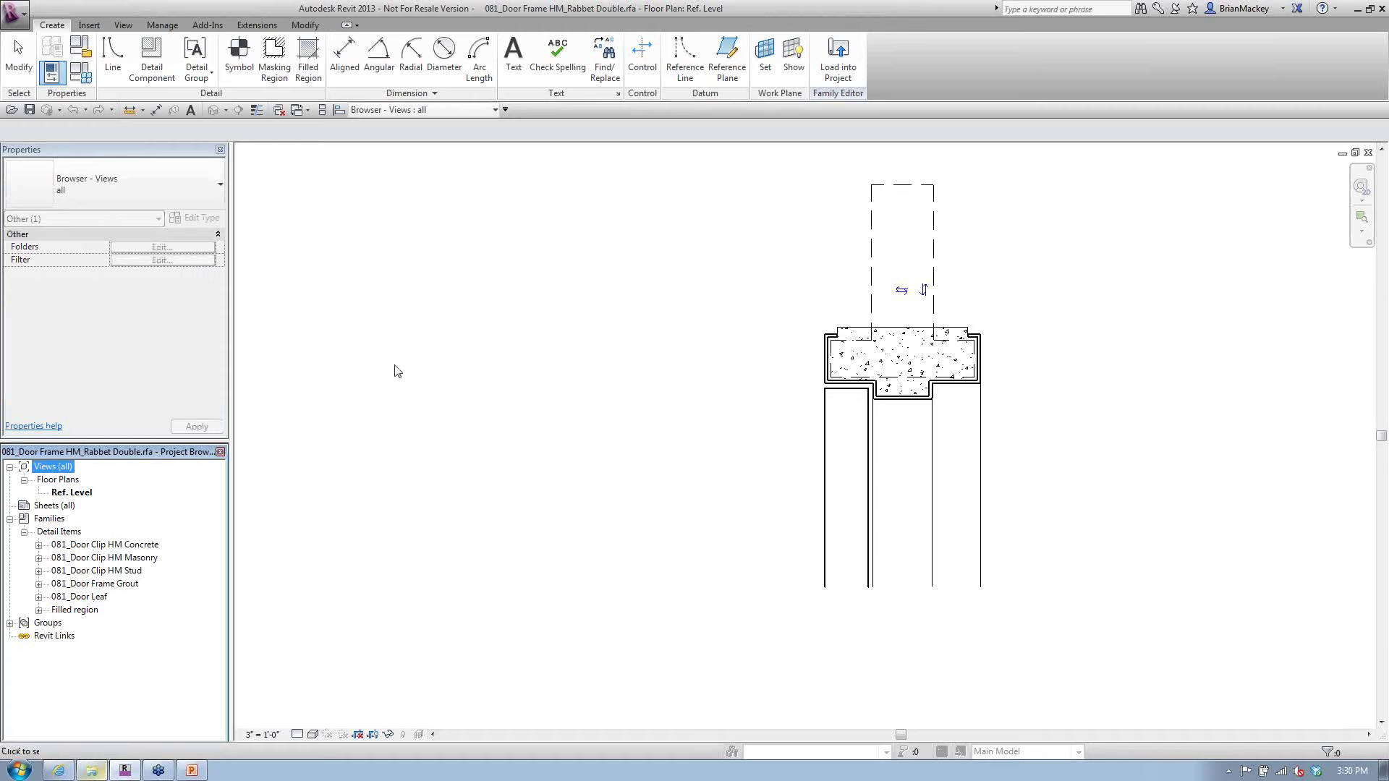
Turn on Dimensions and Reference Planes in the view's Visibility/Graphics annotation categories
left_click(397, 372)
key("v")
key("g")
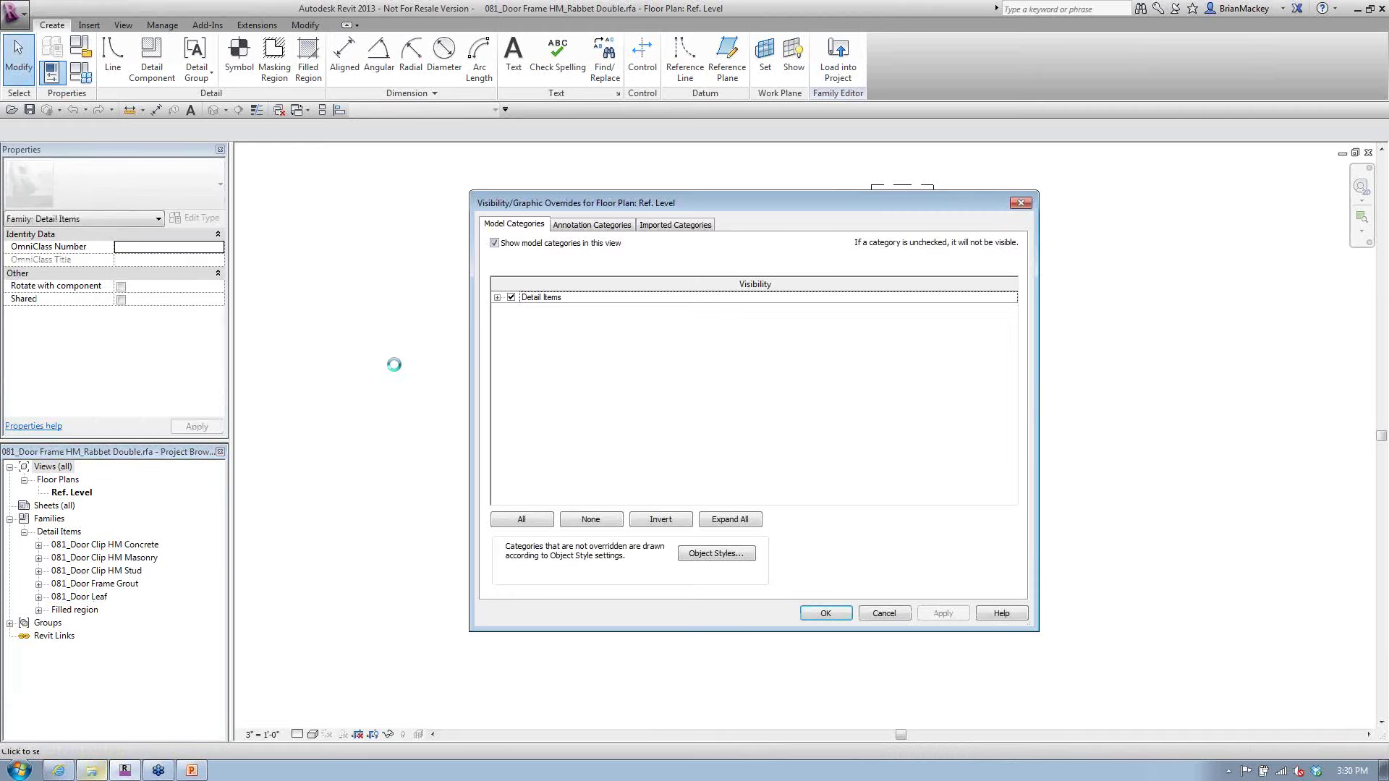
left_click(575, 230)
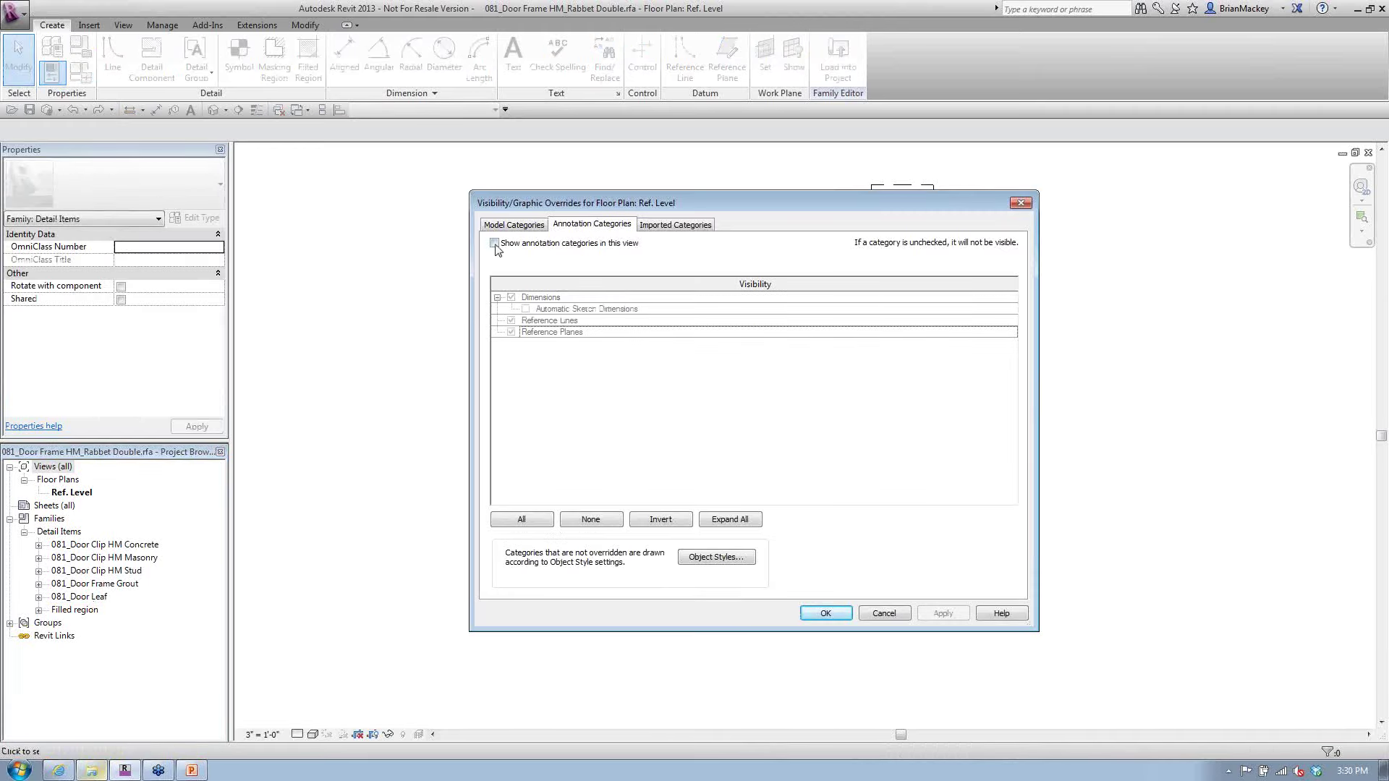
left_click(824, 613)
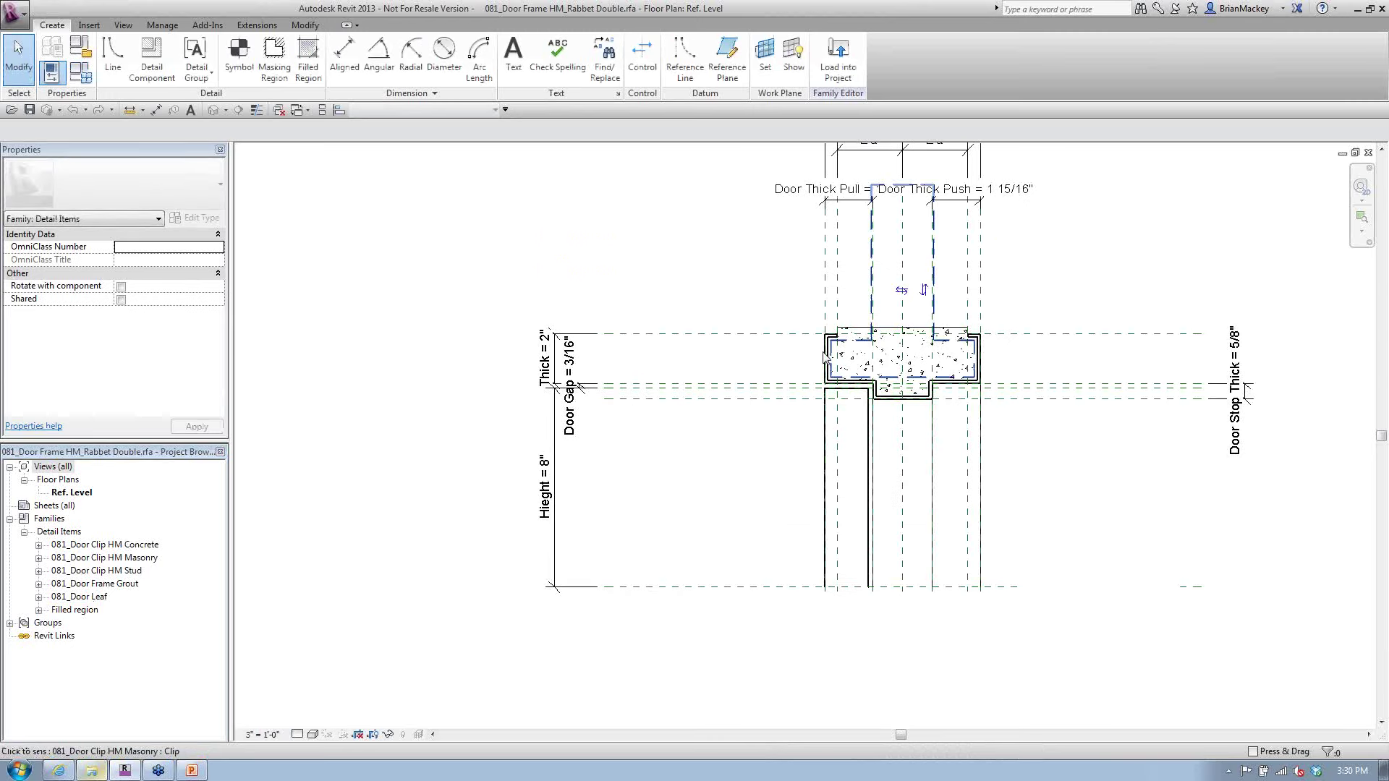
Inspect the door frame's masking region, then start loading the family into the project
scroll(816, 358, "up", 3)
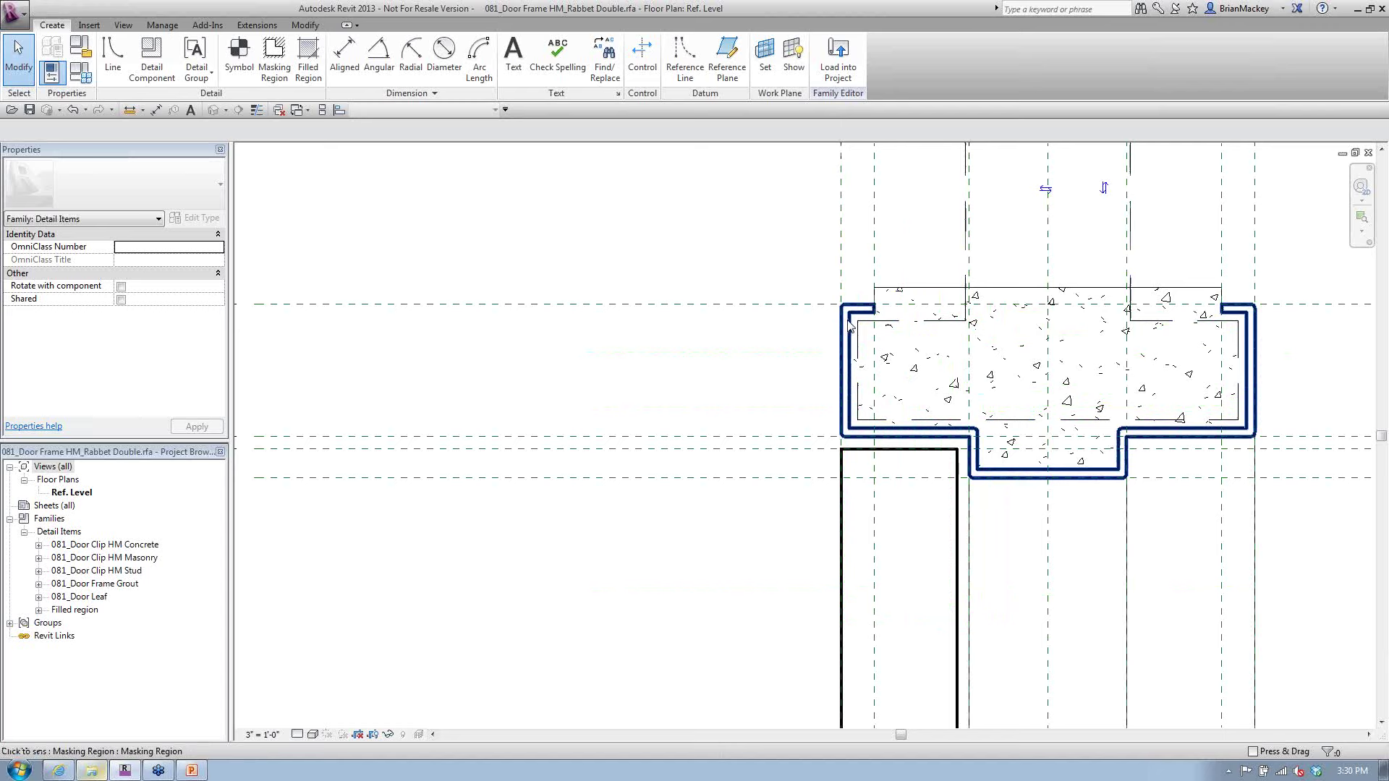
left_click(848, 347)
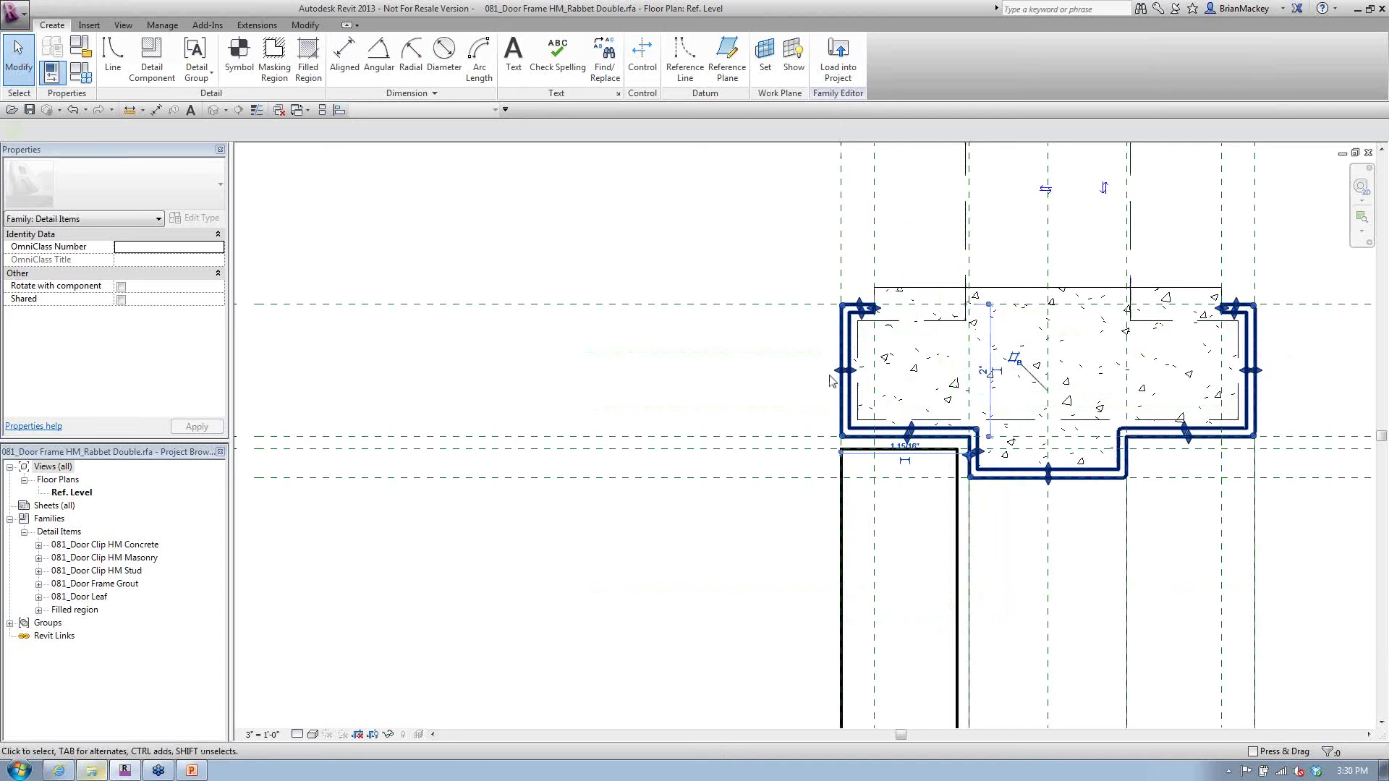
left_click(829, 385)
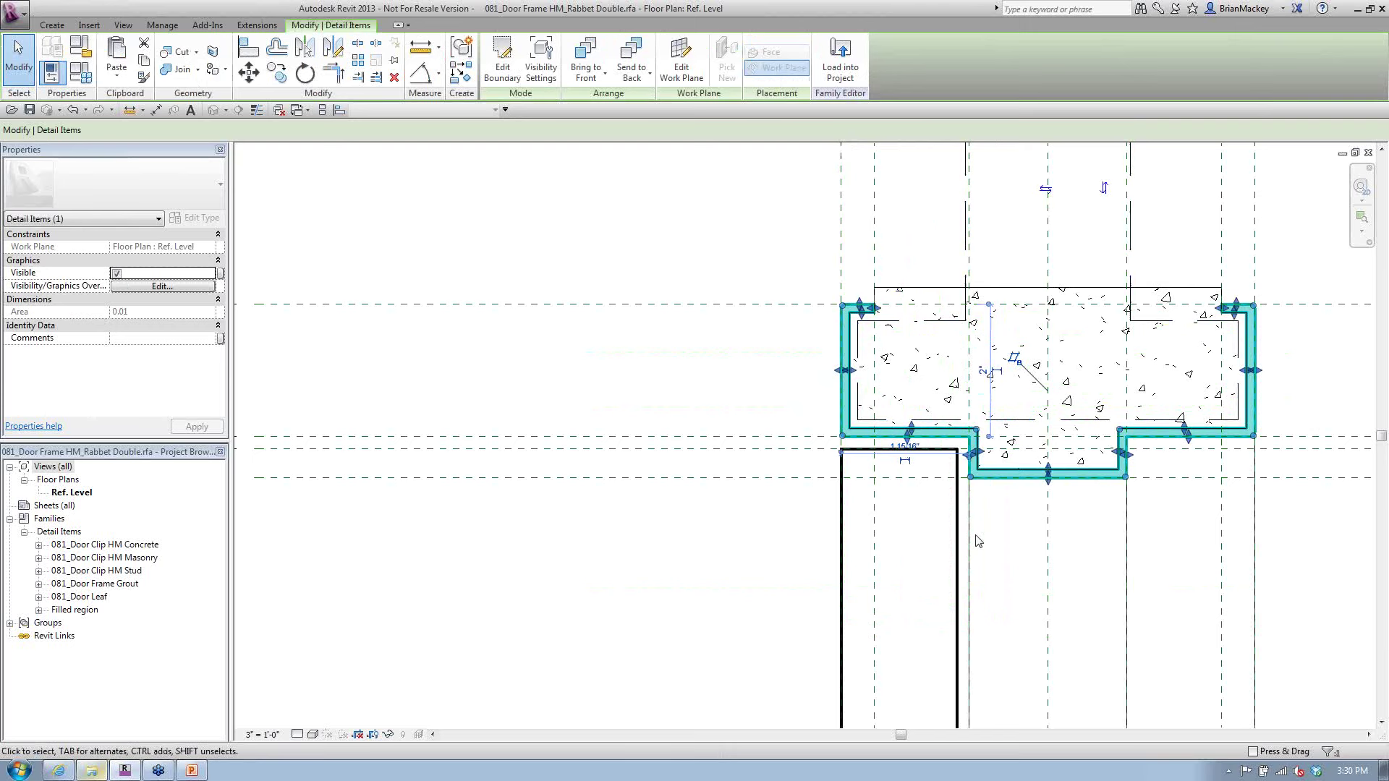
left_click(710, 533)
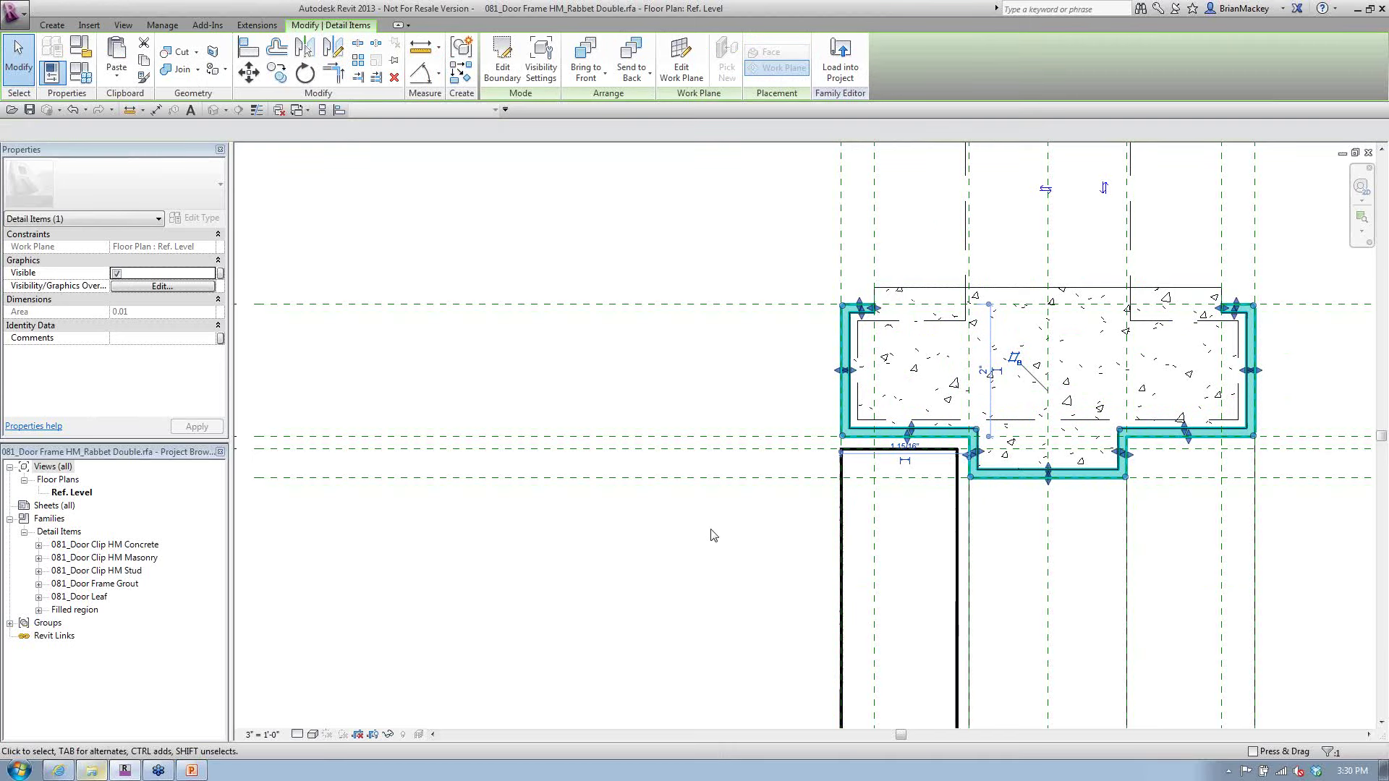
scroll(769, 565, "down", 5)
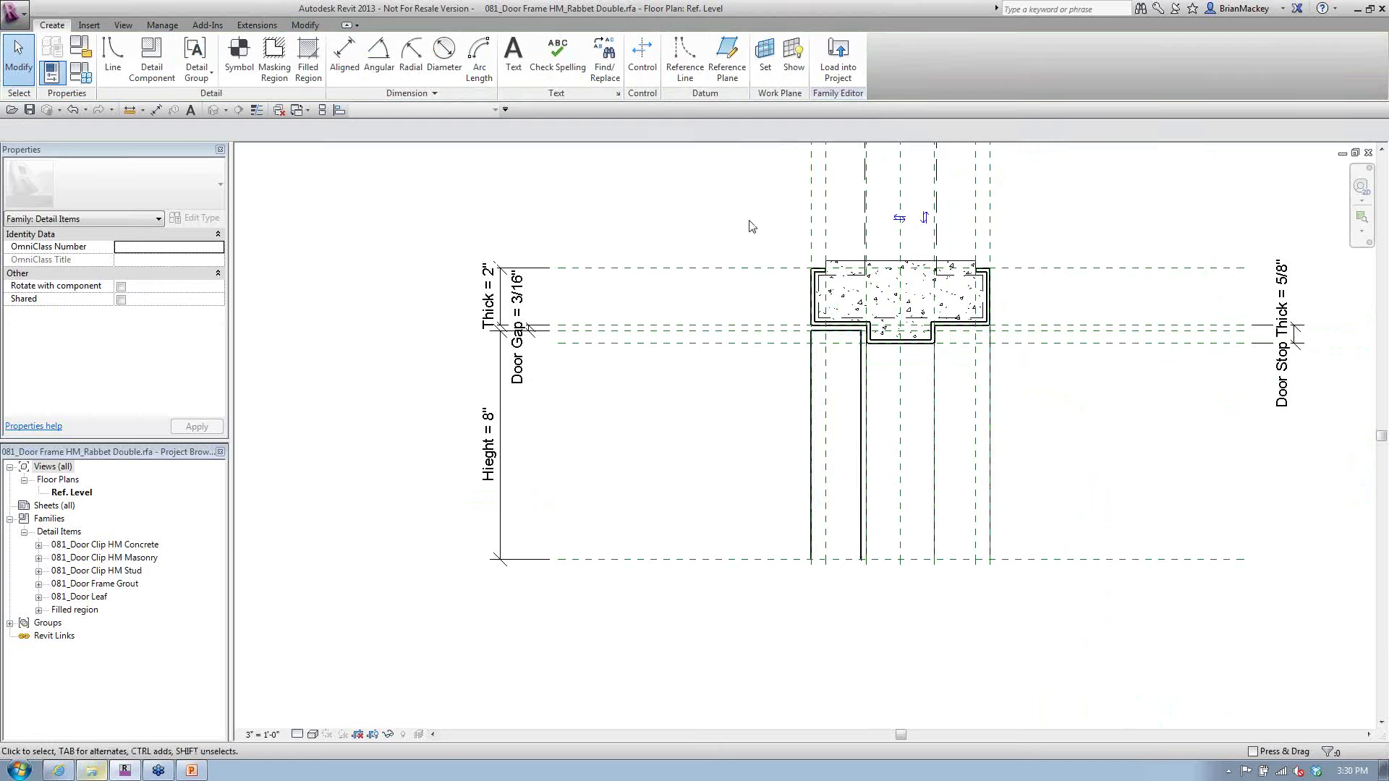
left_click(841, 72)
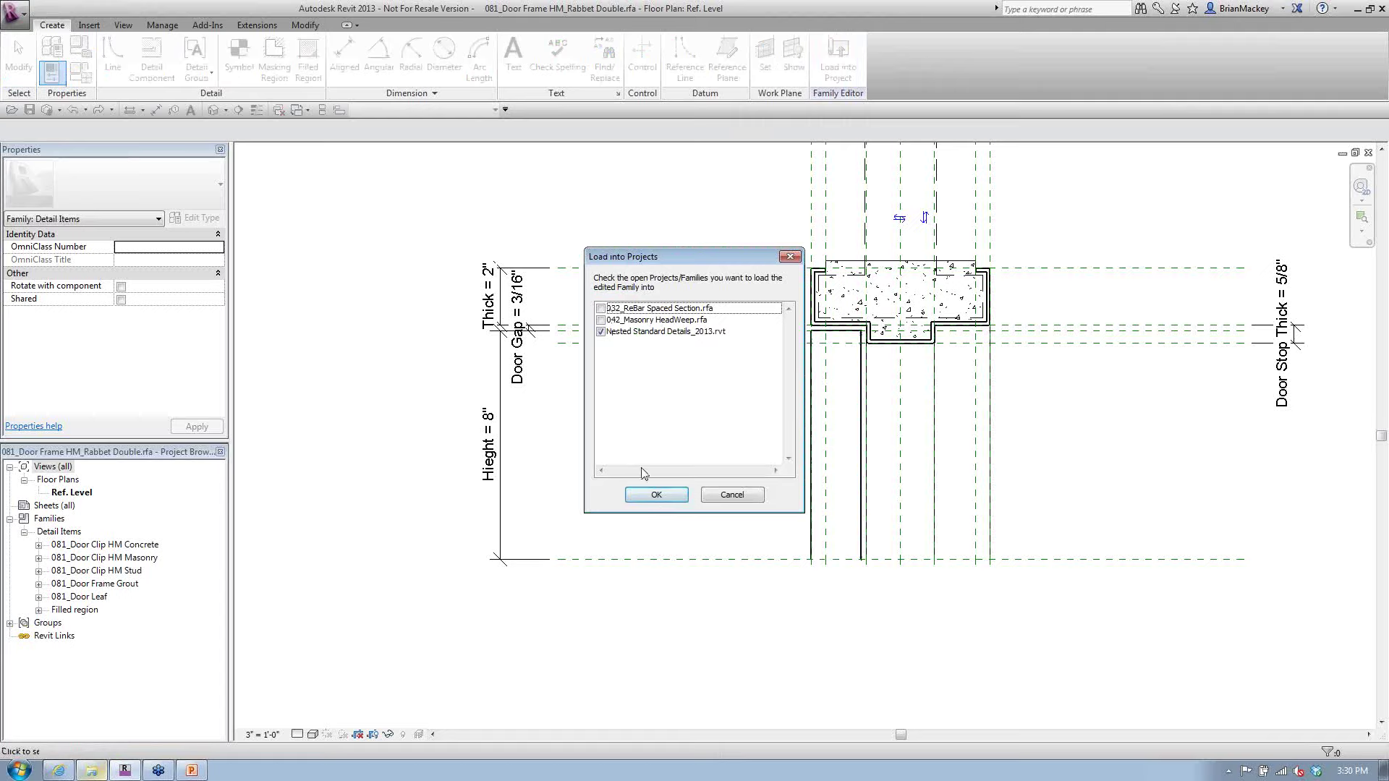
Load the door frame into Nested Standard Details_2013 and cancel further placement
left_click(653, 495)
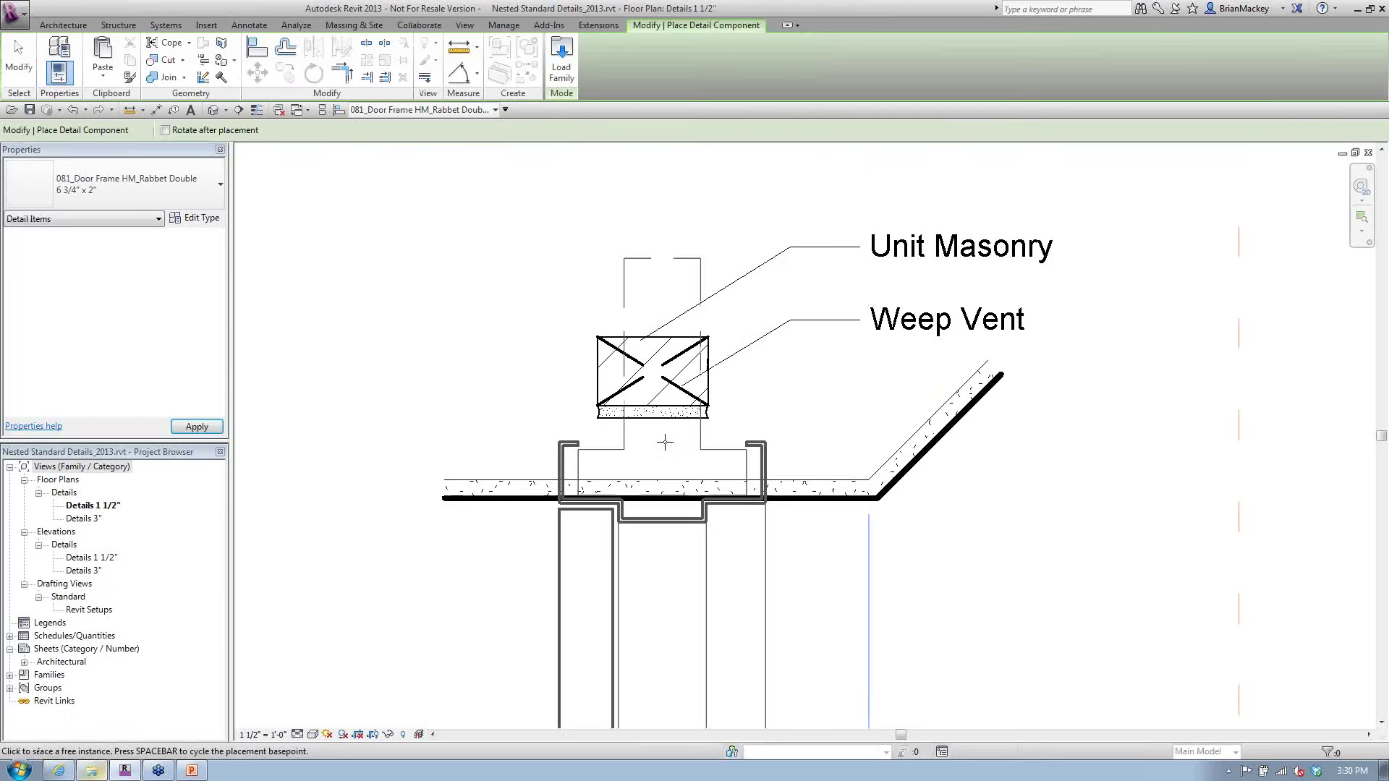
scroll(666, 413, "down", 5)
right_click(896, 312)
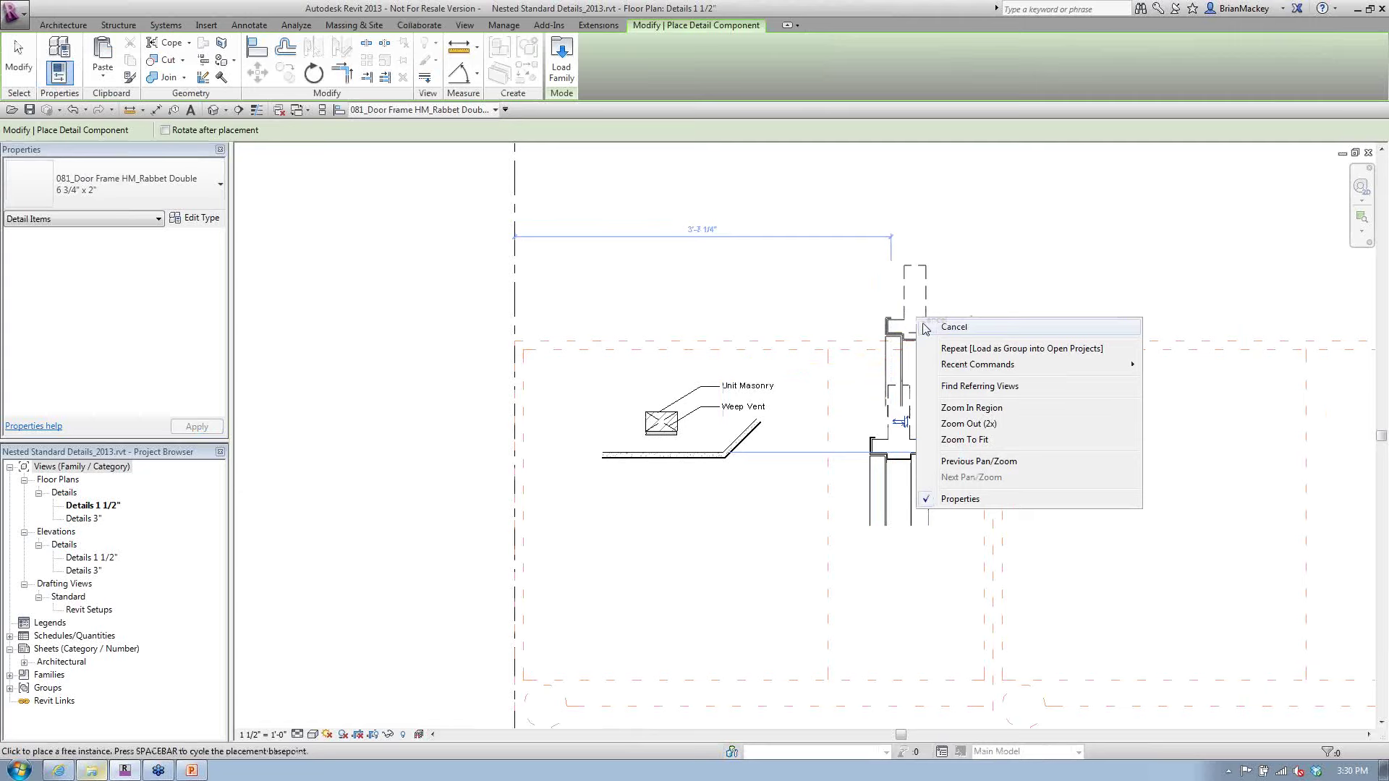
left_click(920, 316)
scroll(926, 441, "up", 5)
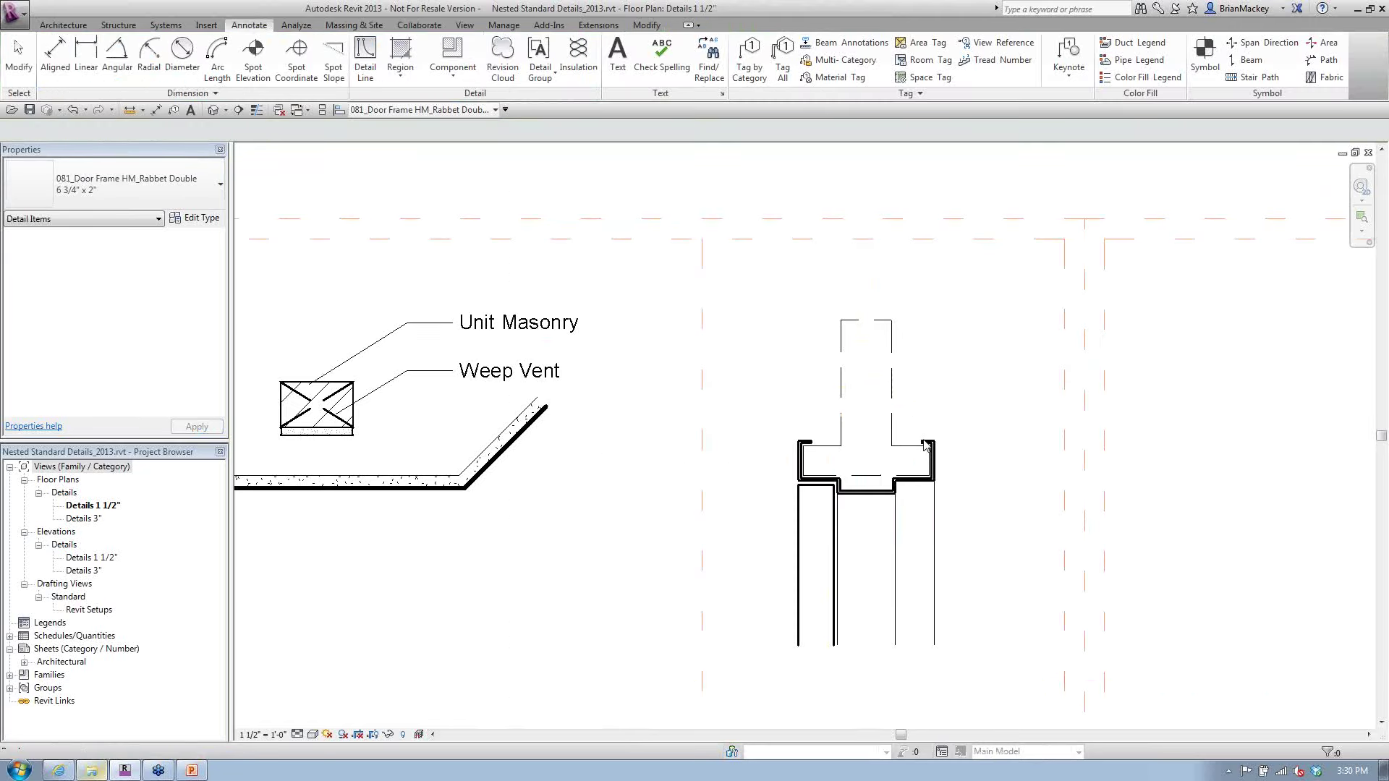
Set the placed door frame's Leaf Type to 081_Door Leaf : Wood
left_click(935, 478)
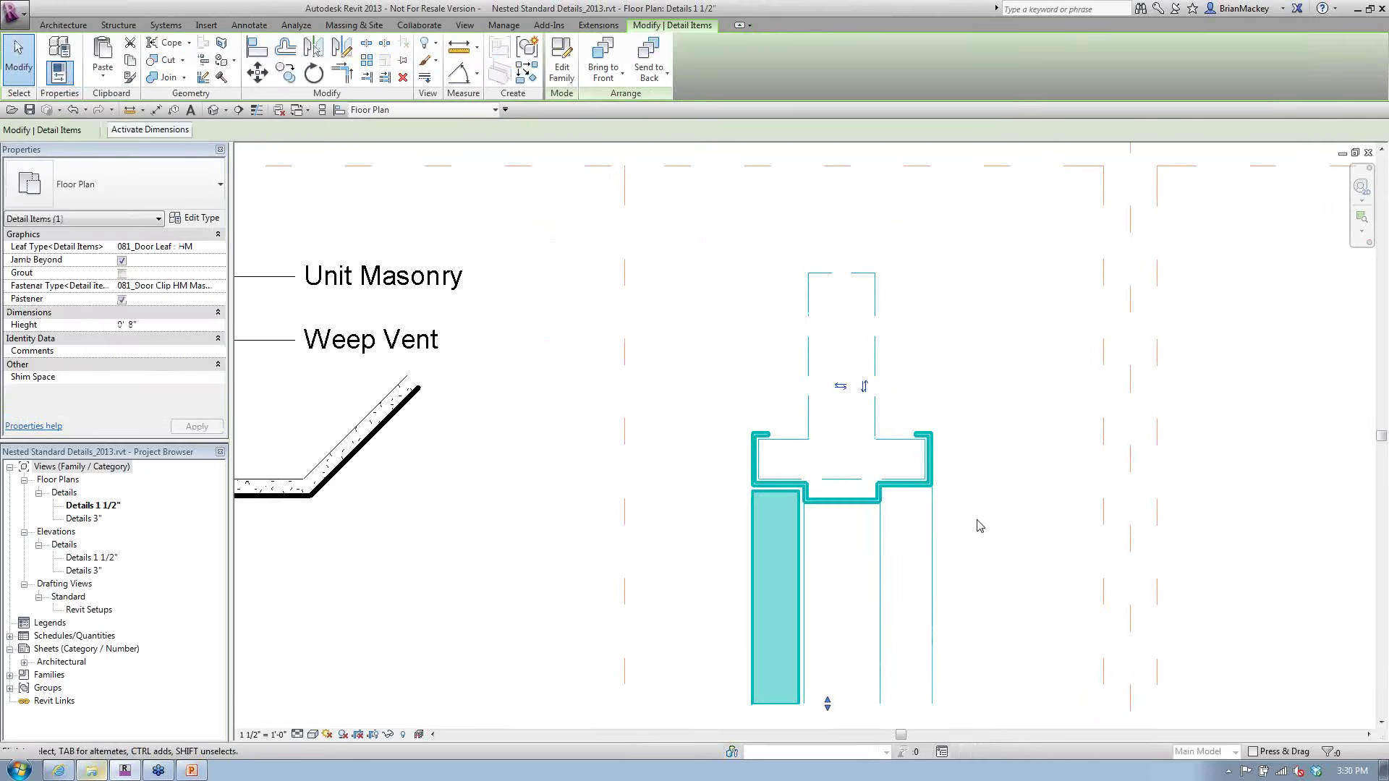
left_click(218, 247)
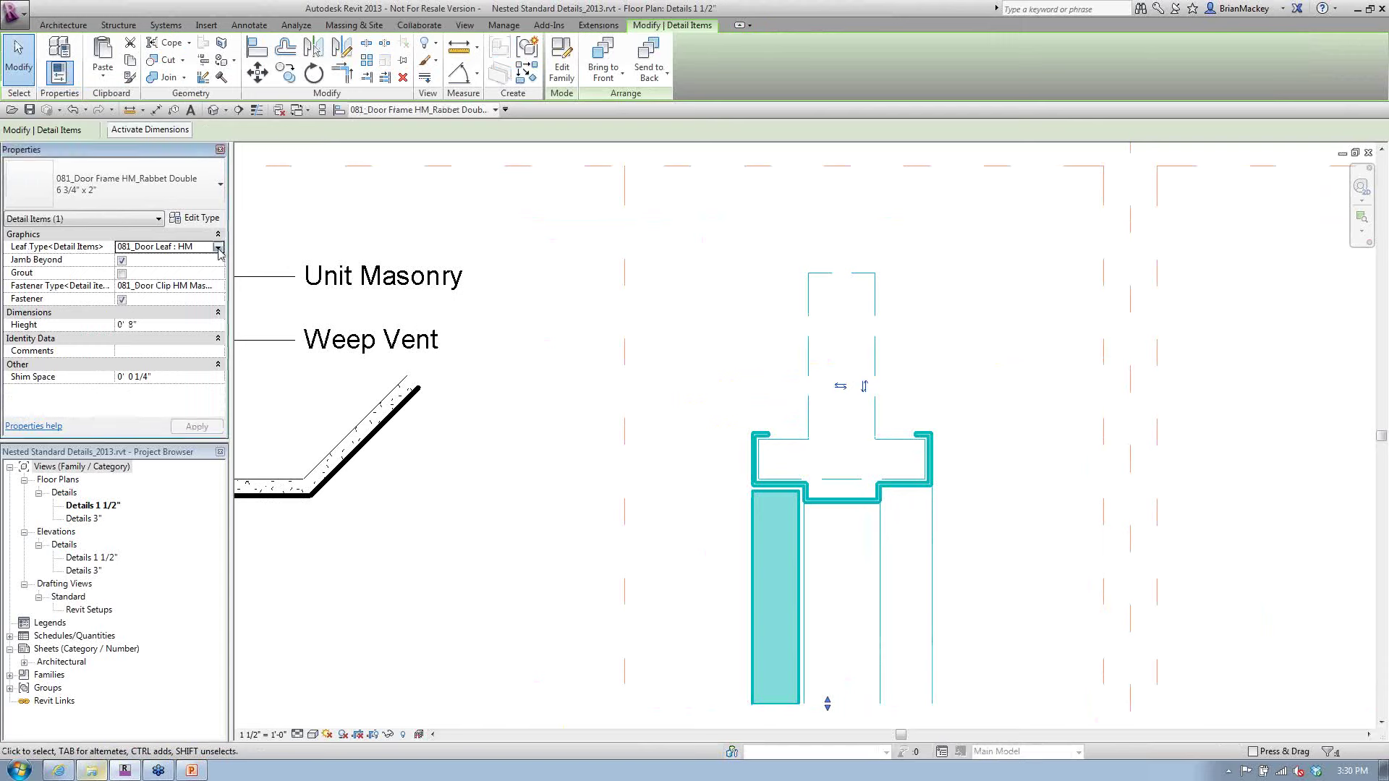
left_click(218, 247)
left_click(177, 280)
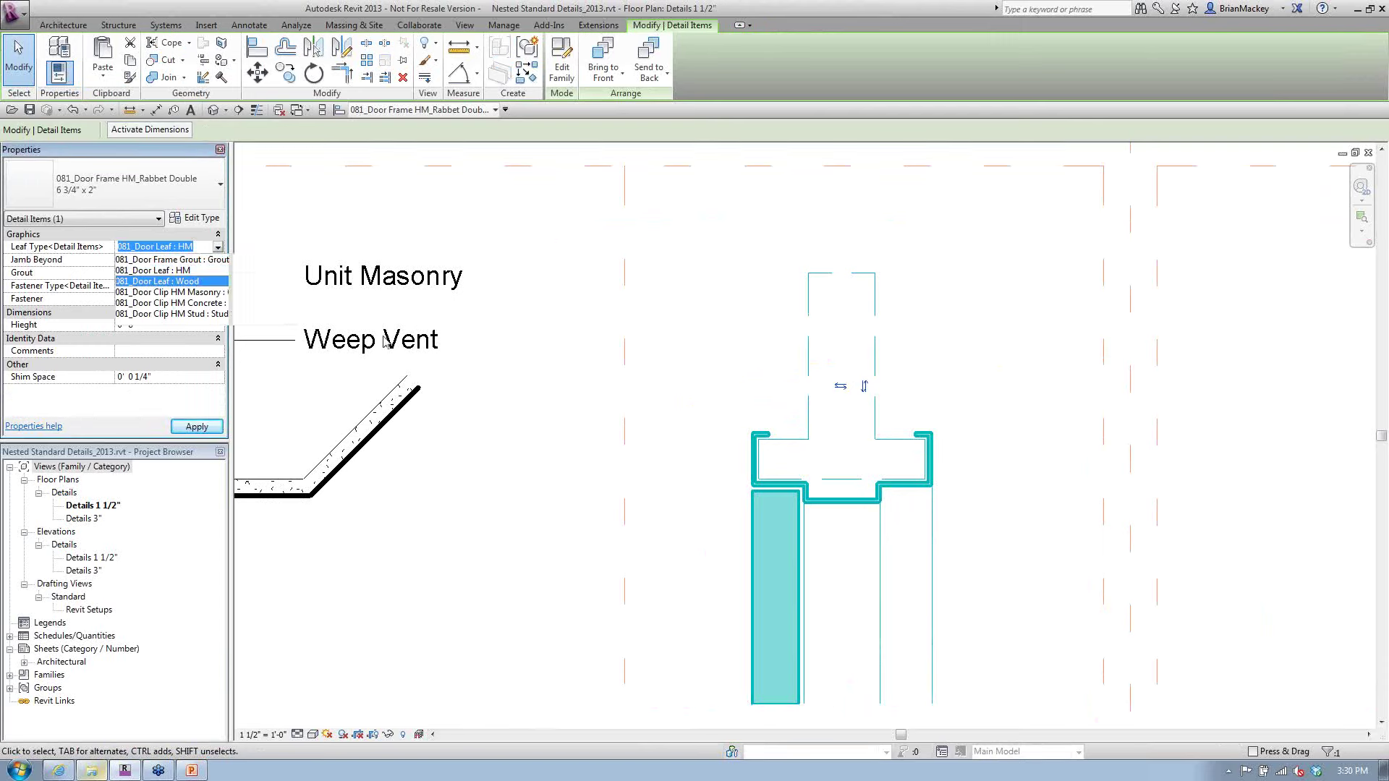
left_click(649, 477)
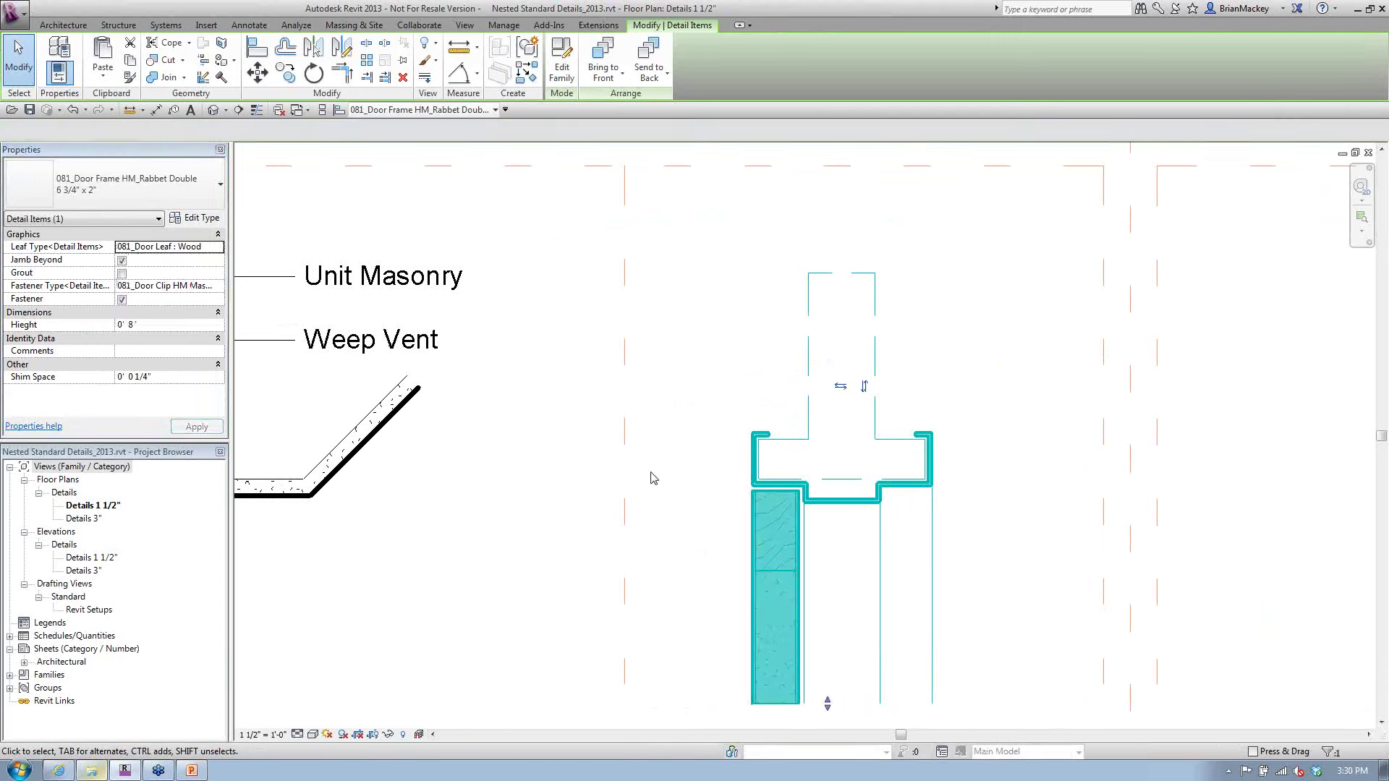
scroll(731, 510, "up", 3)
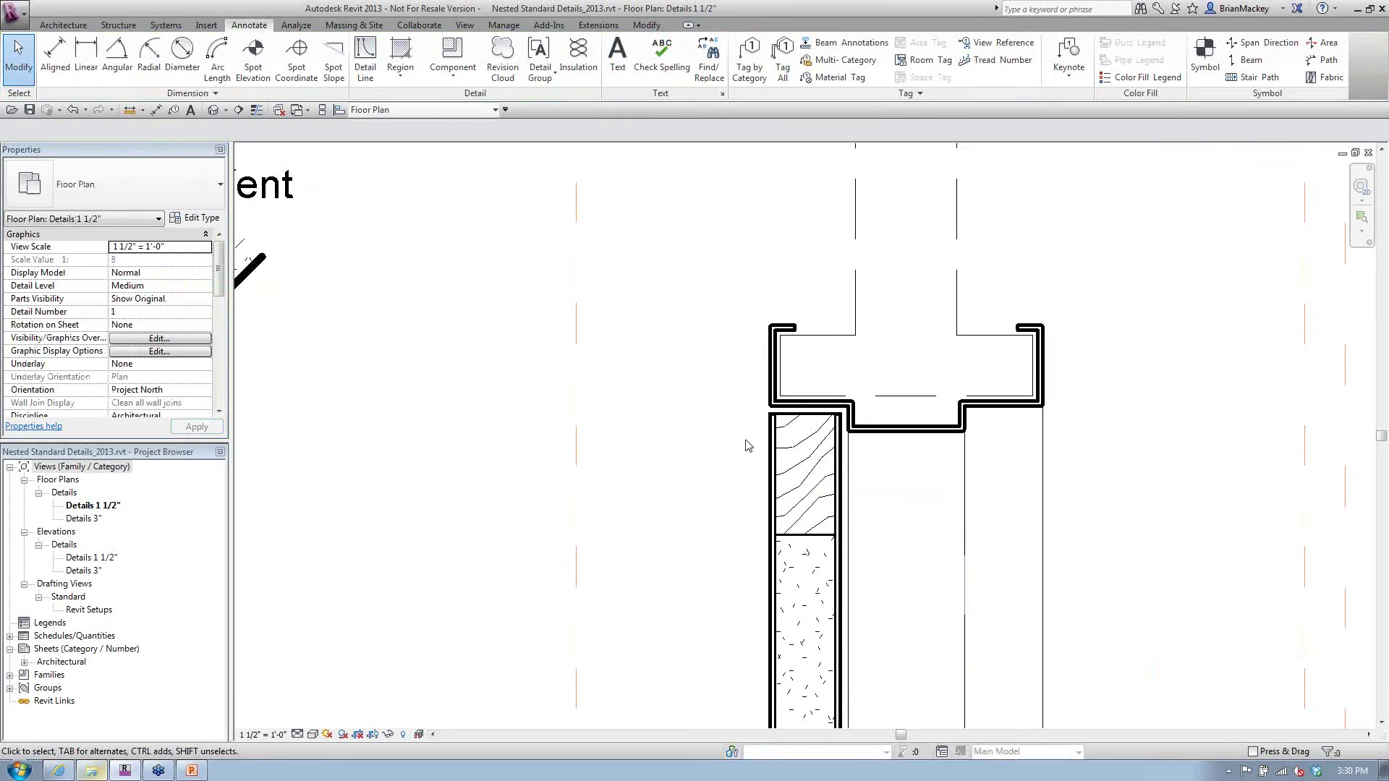
scroll(744, 444, "down", 5)
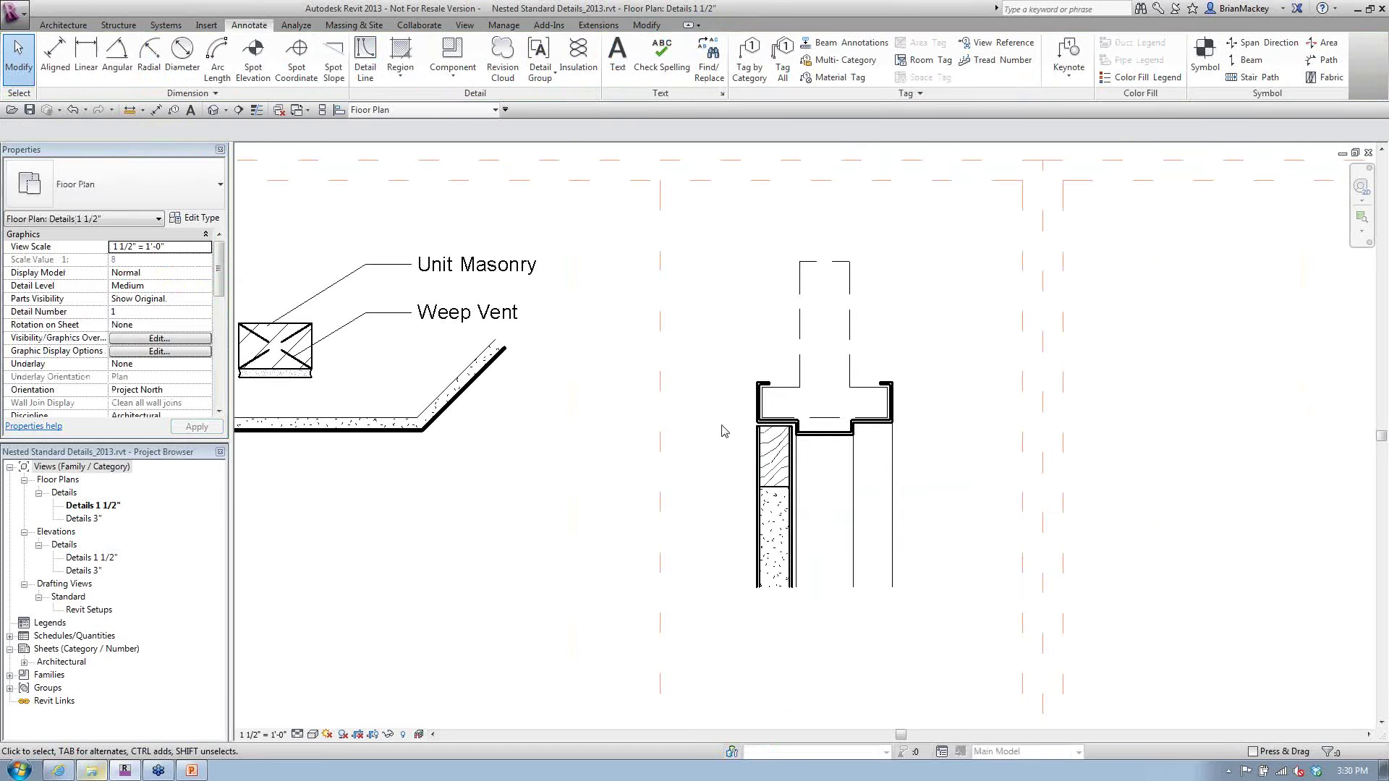
Tag the door frame by category, placing the Schedule HM Door Frame tag to the left
left_click(564, 270)
key("ctrl+c")
key("ctrl+v")
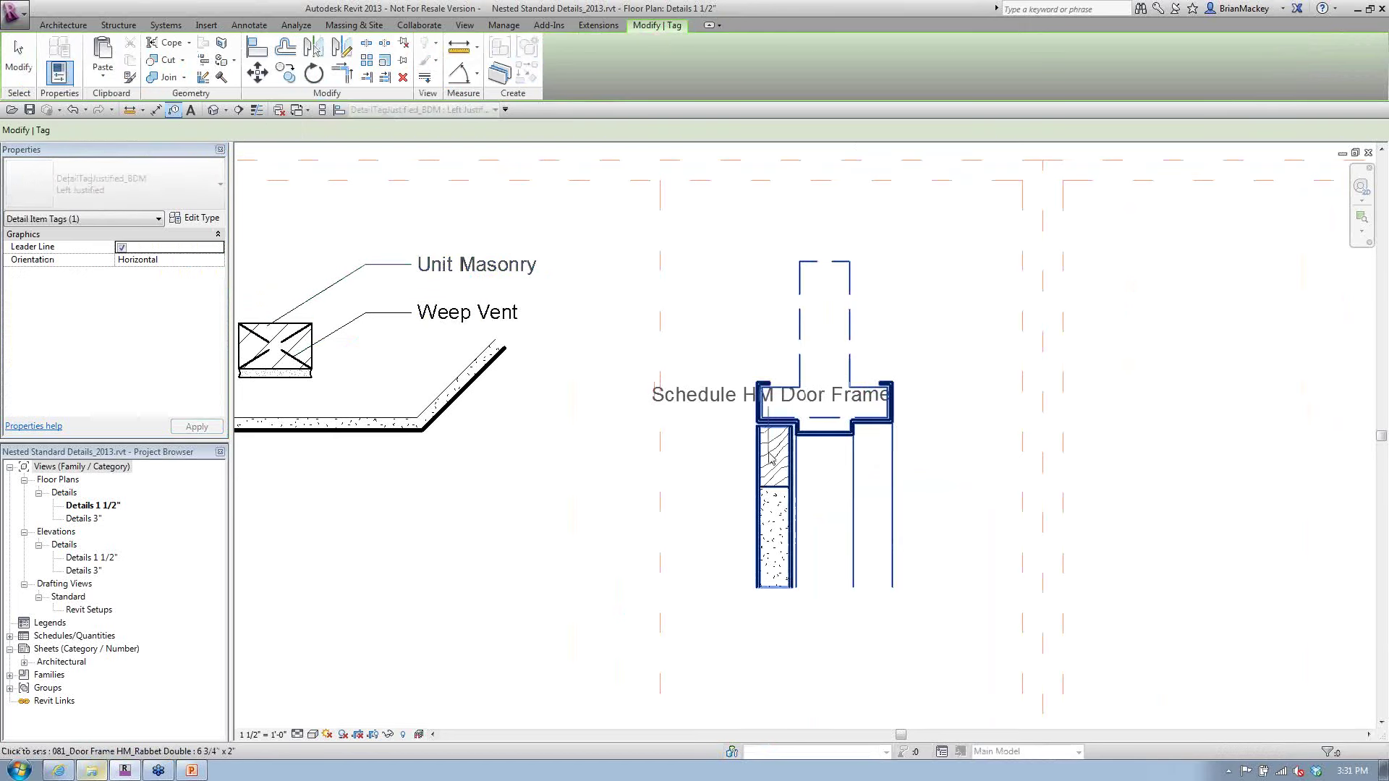
left_click(771, 457)
left_click(585, 460)
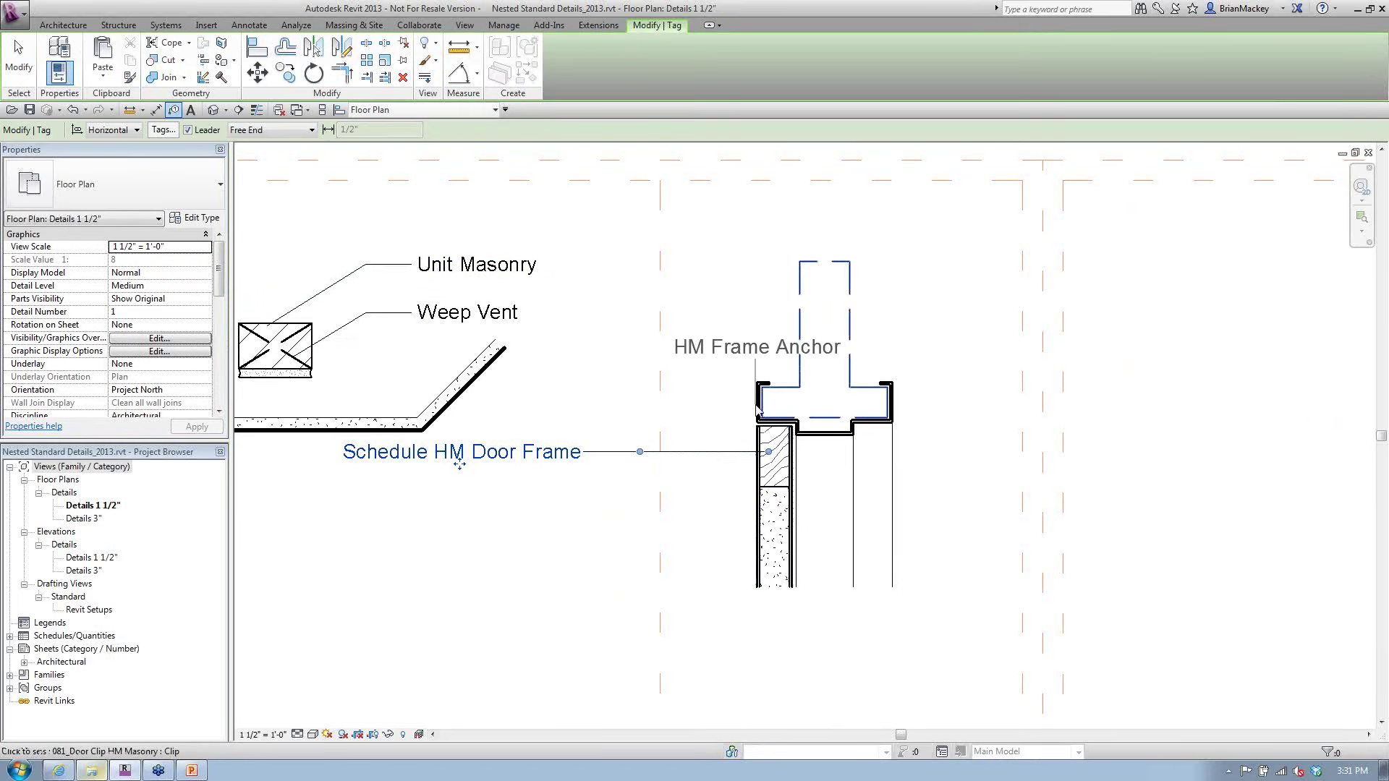
Tag the frame anchor and the wood leaf with HM Frame Anchor and Scheduled Wood Door tags at right
left_click(797, 339)
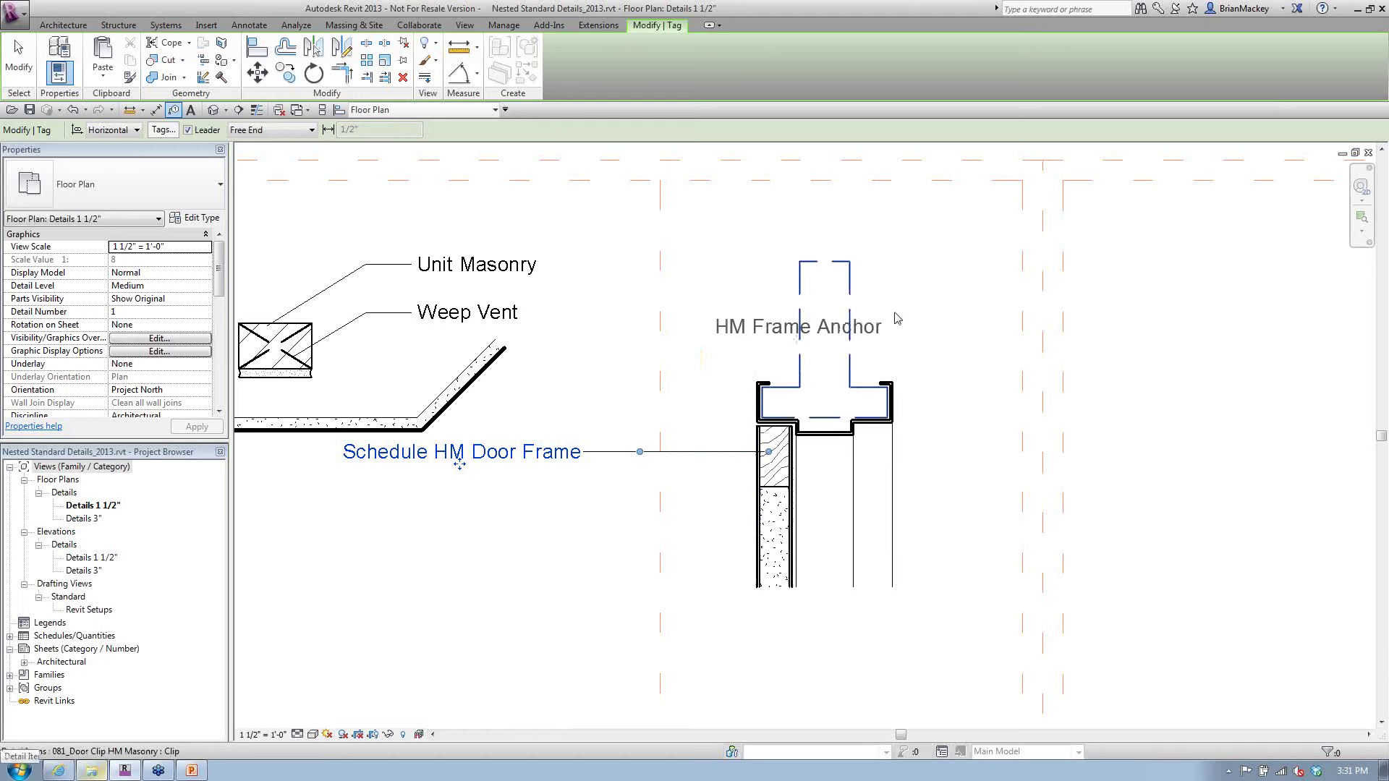
left_click(937, 291)
left_click(1151, 280)
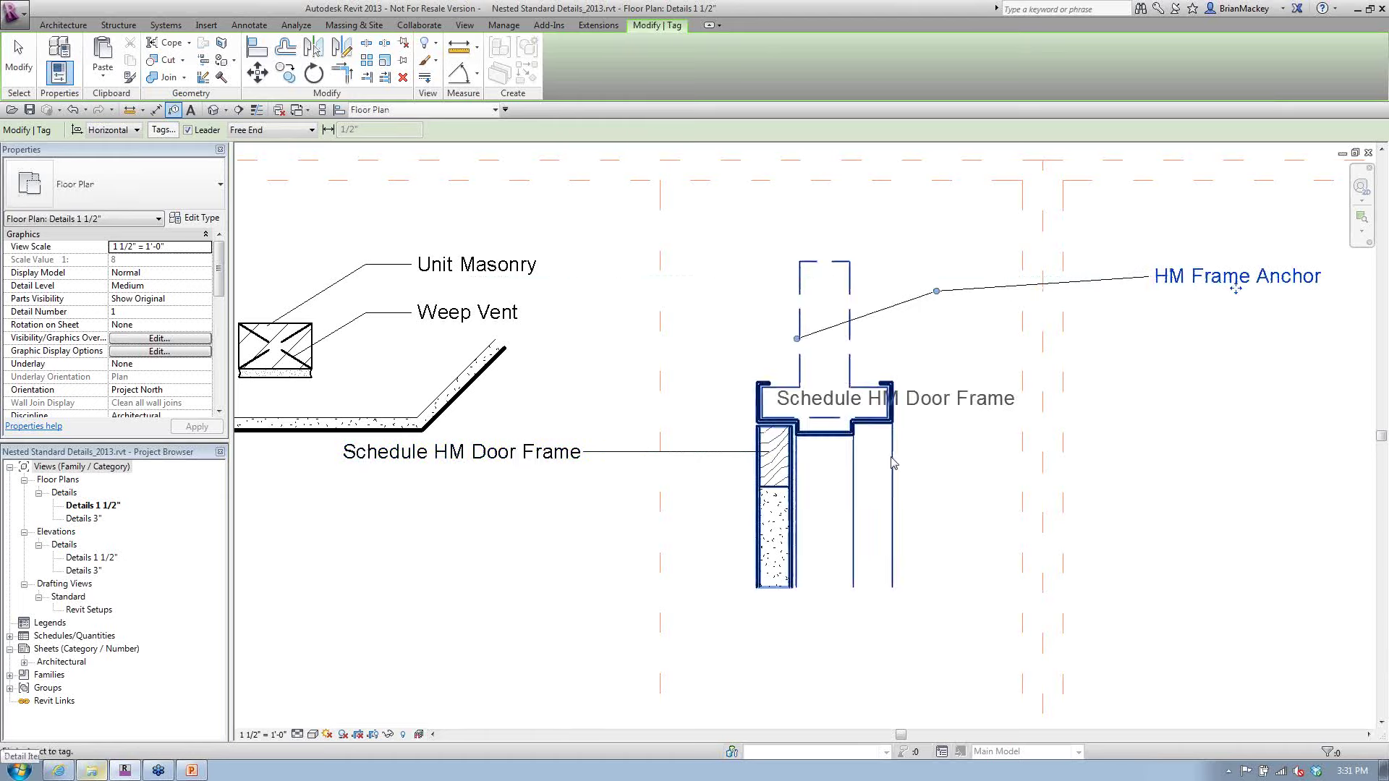
key("Tab")
left_click(780, 492)
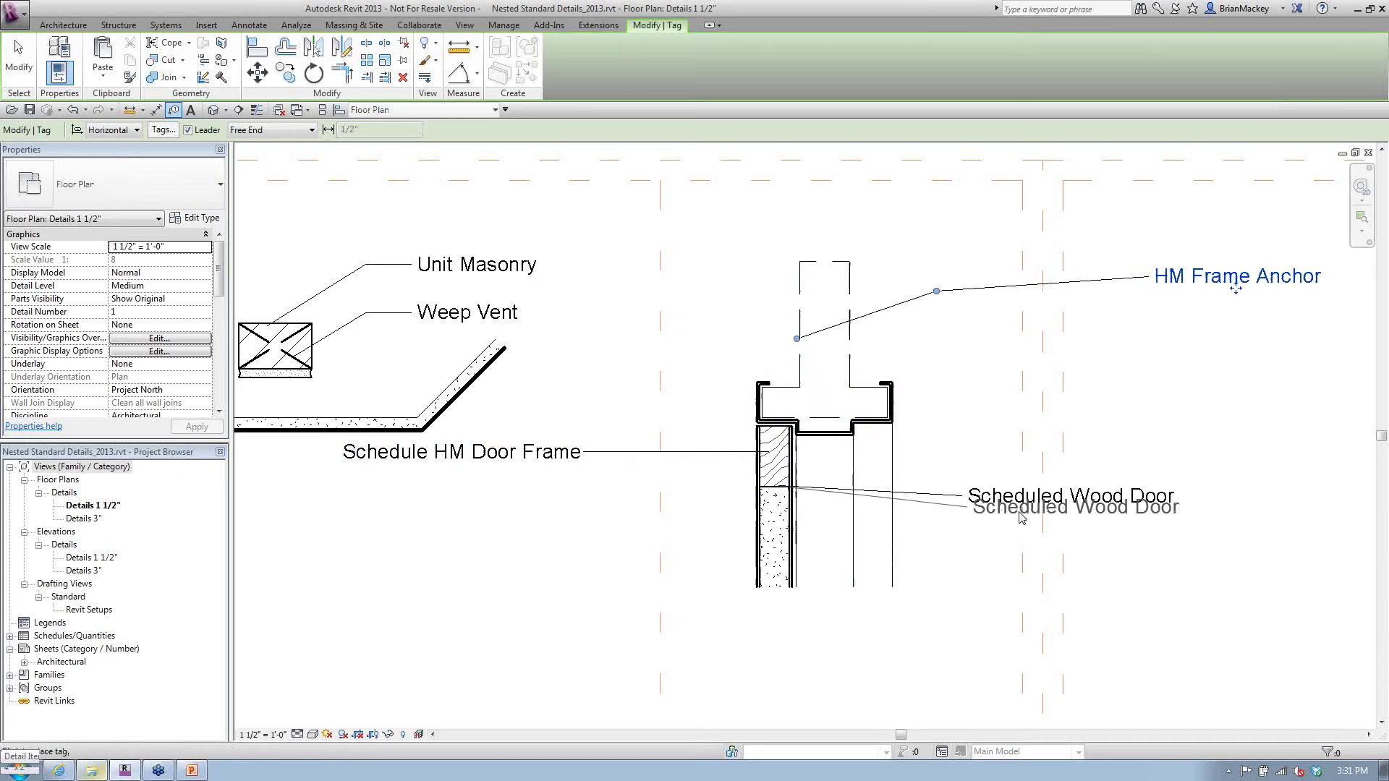
left_click(970, 510)
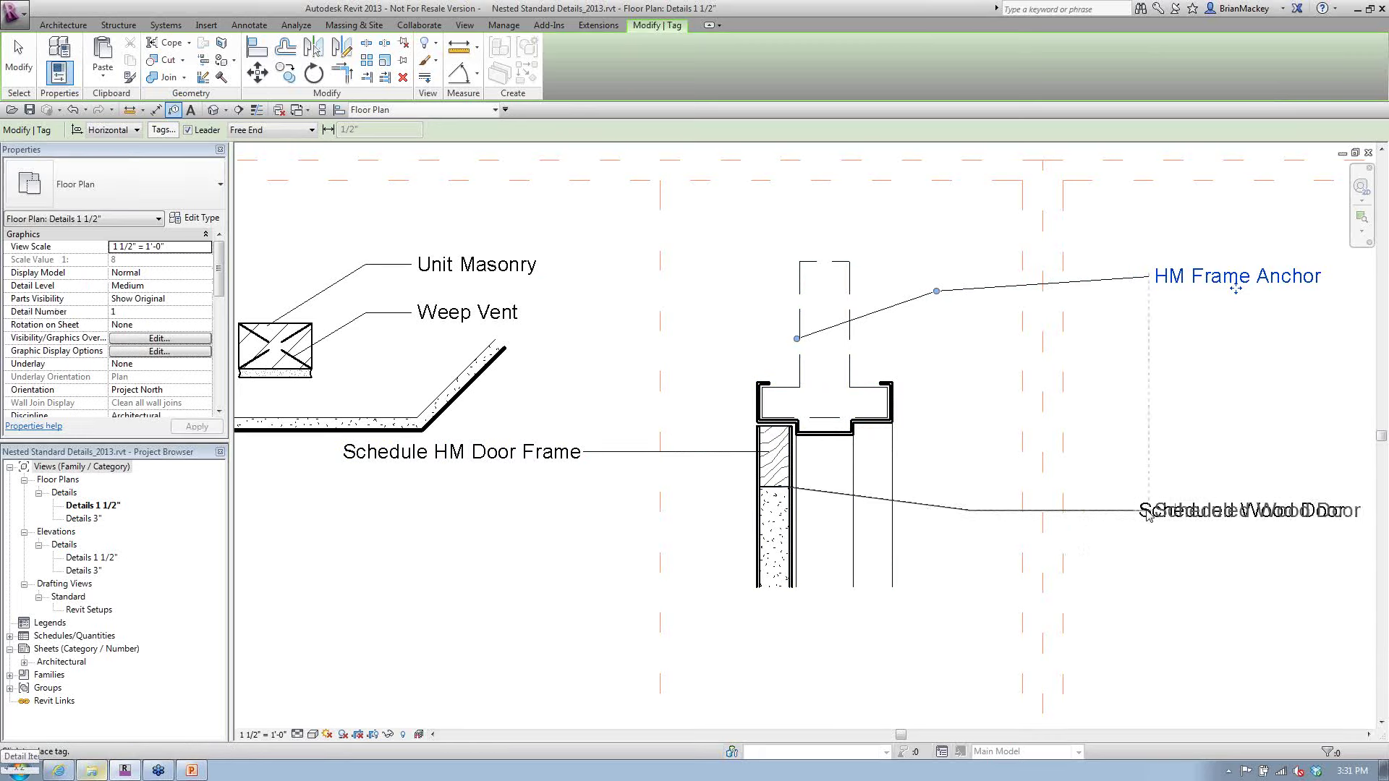
left_click(1150, 515)
right_click(1119, 418)
left_click(1151, 426)
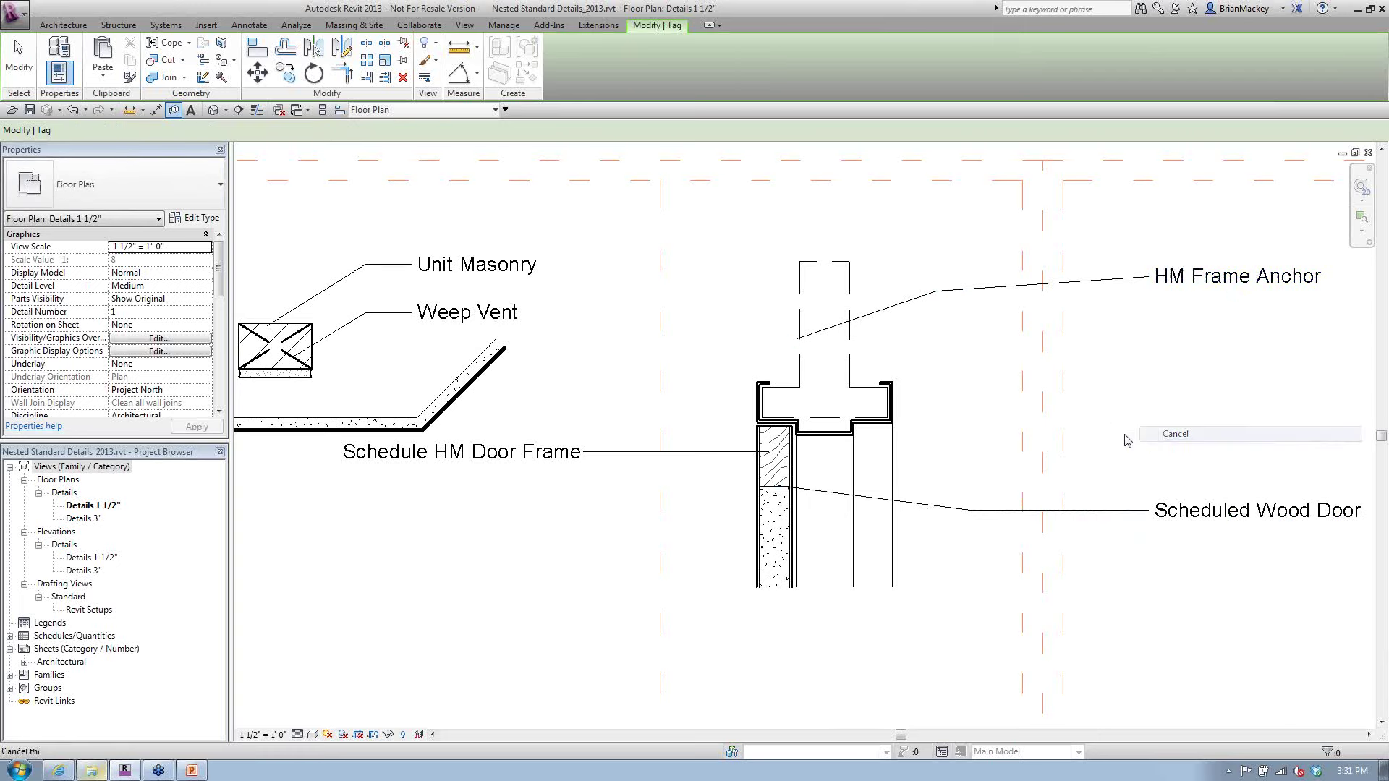
Move the Schedule HM Door Frame tag higher, pointing its leader at the frame's top corner
left_click(691, 452)
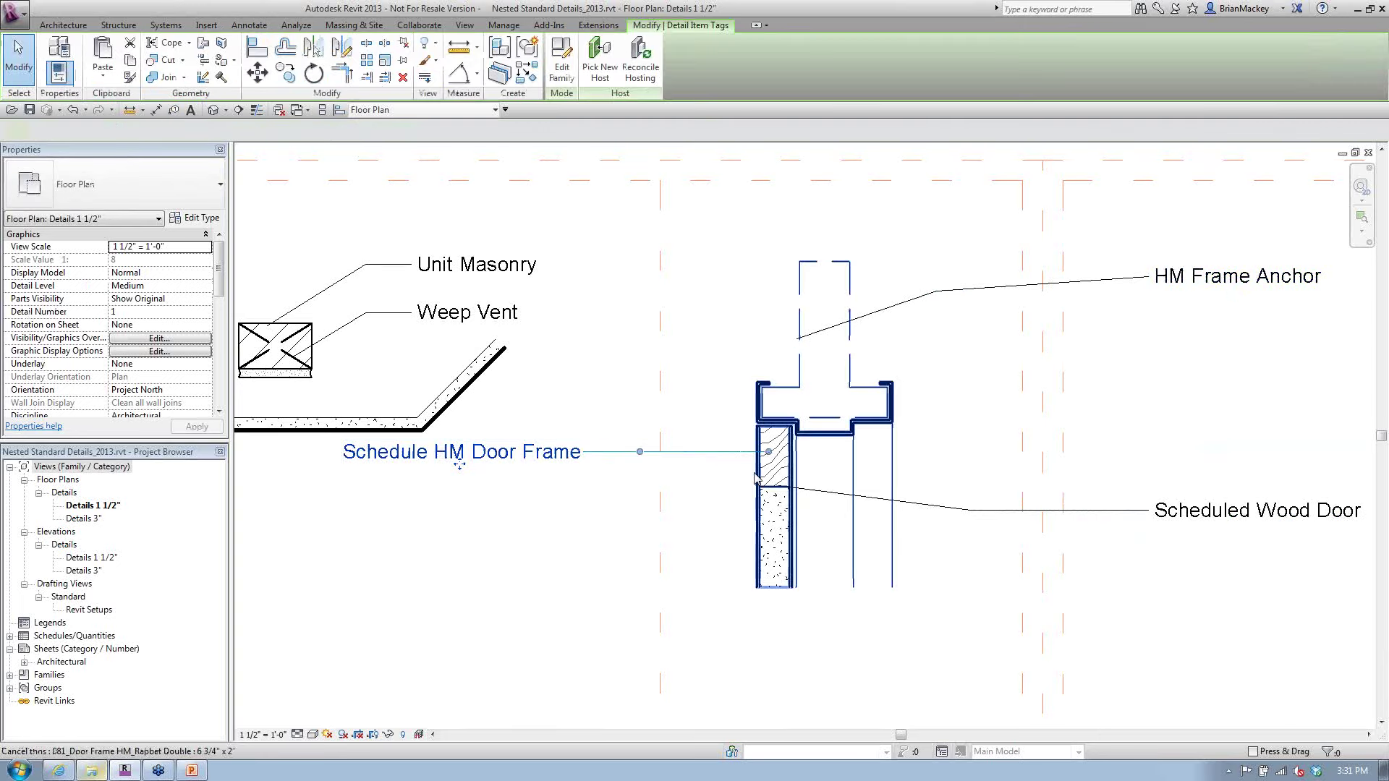
key("Up")
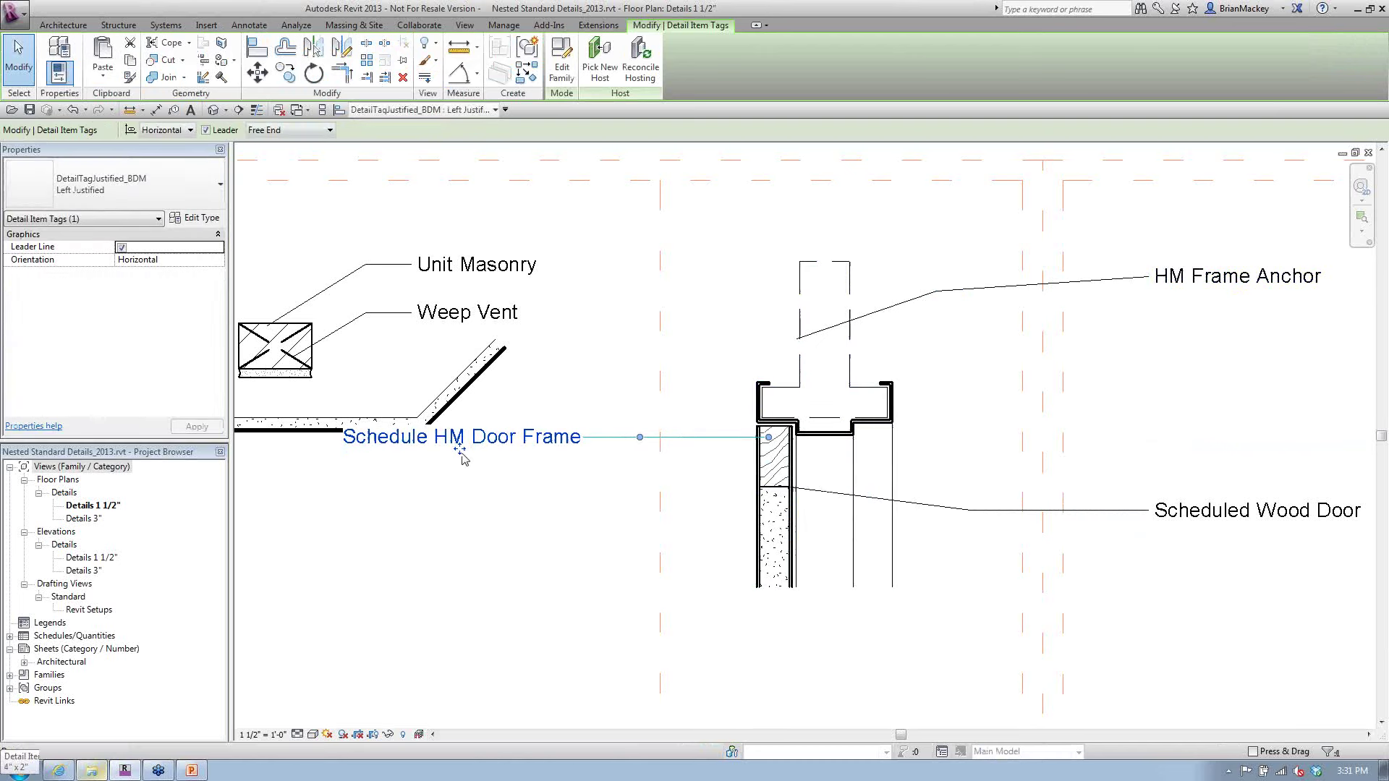
left_click_drag(463, 436, 572, 403, "ctrl")
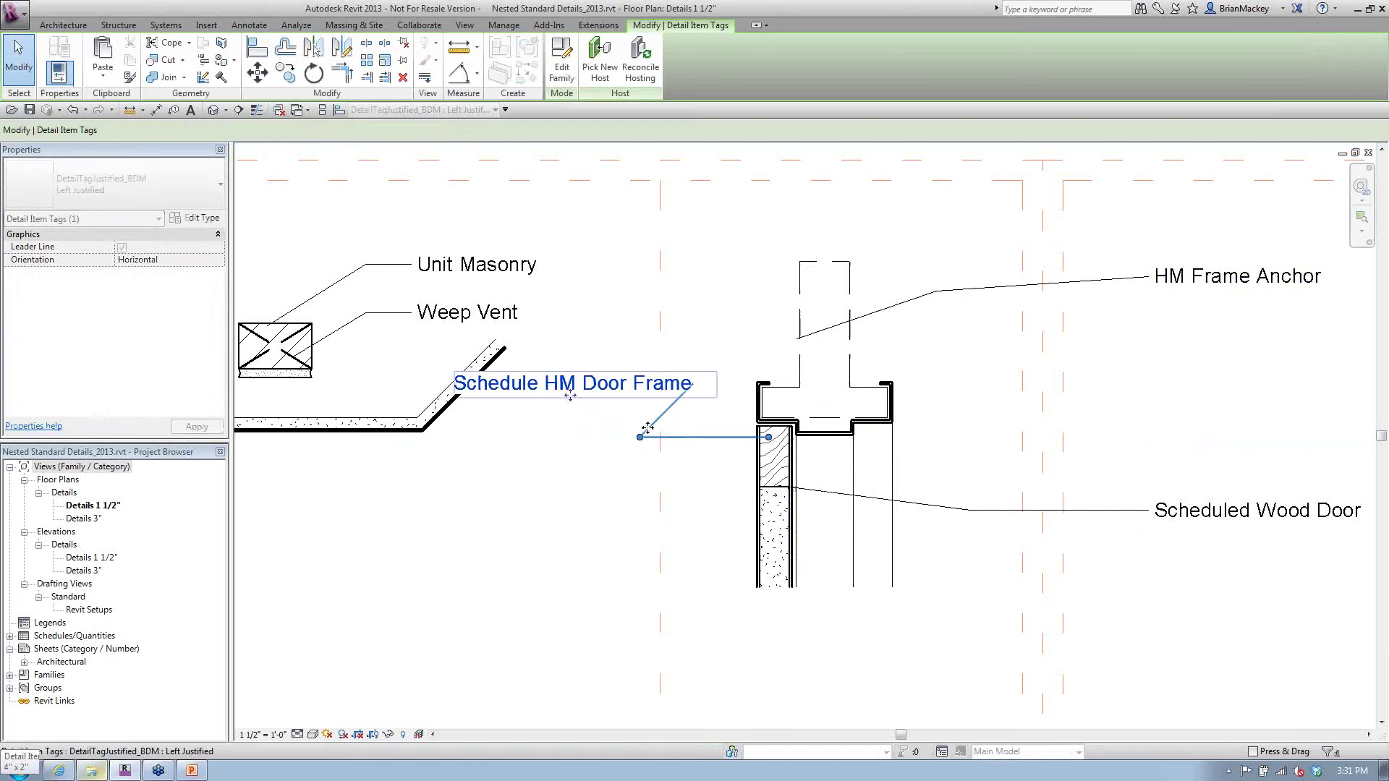
left_click_drag(640, 437, 738, 384)
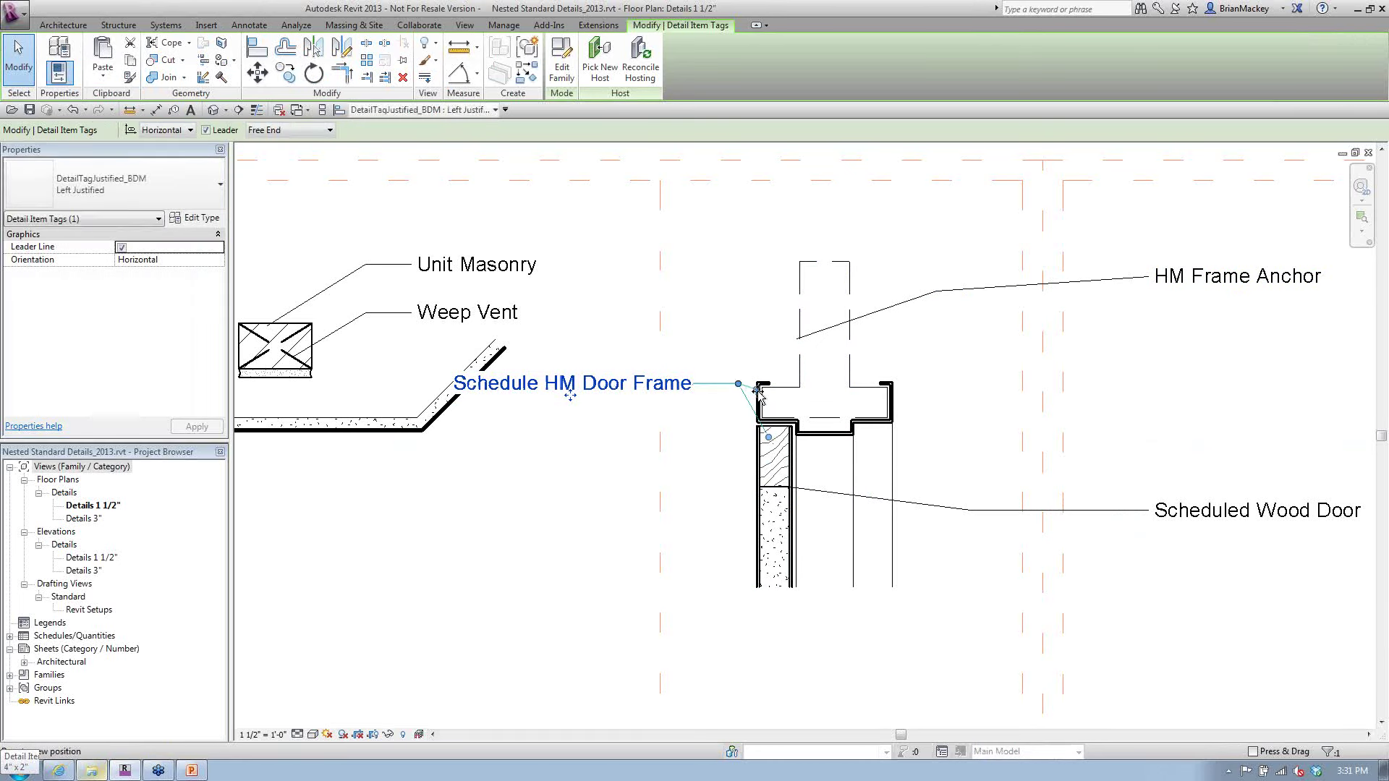
left_click(765, 311)
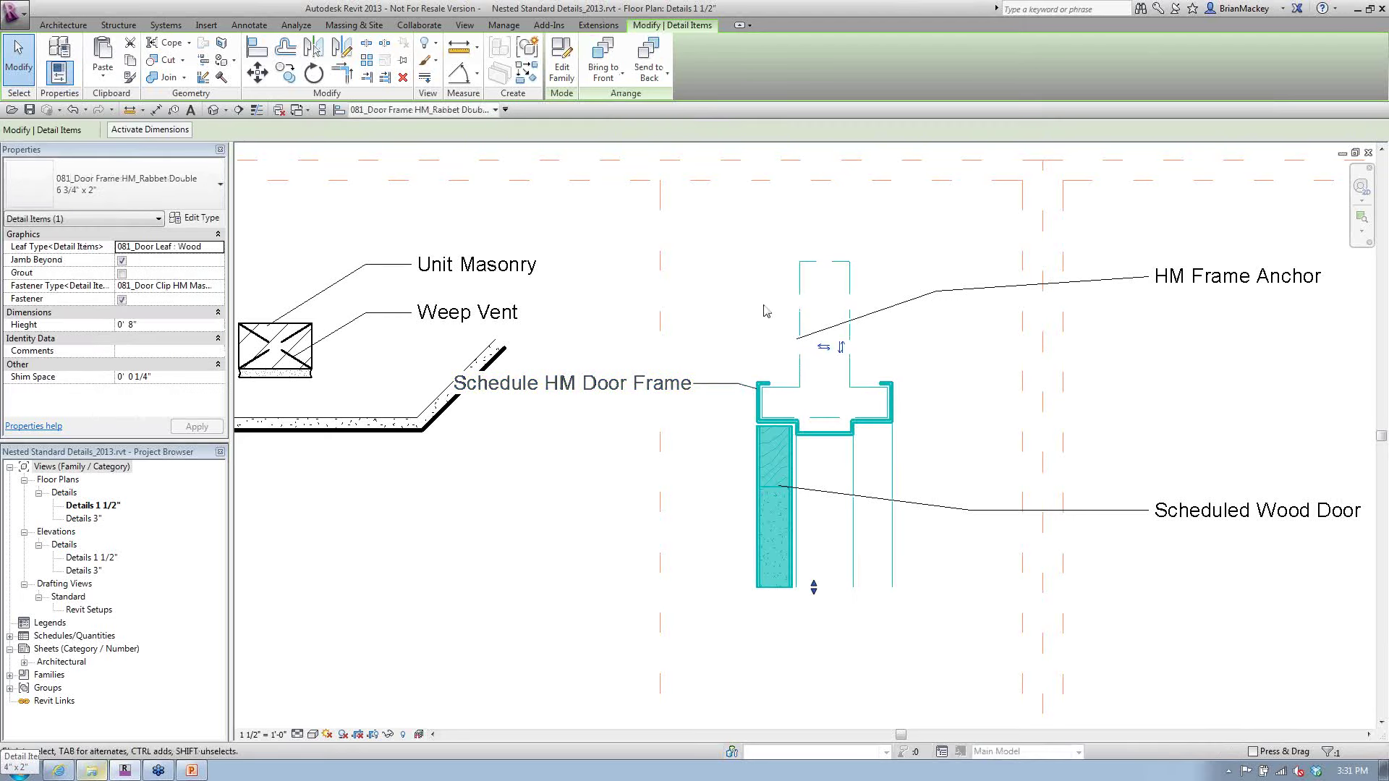
Set the door frame's fastener type to the stud snap clip
key("Escape")
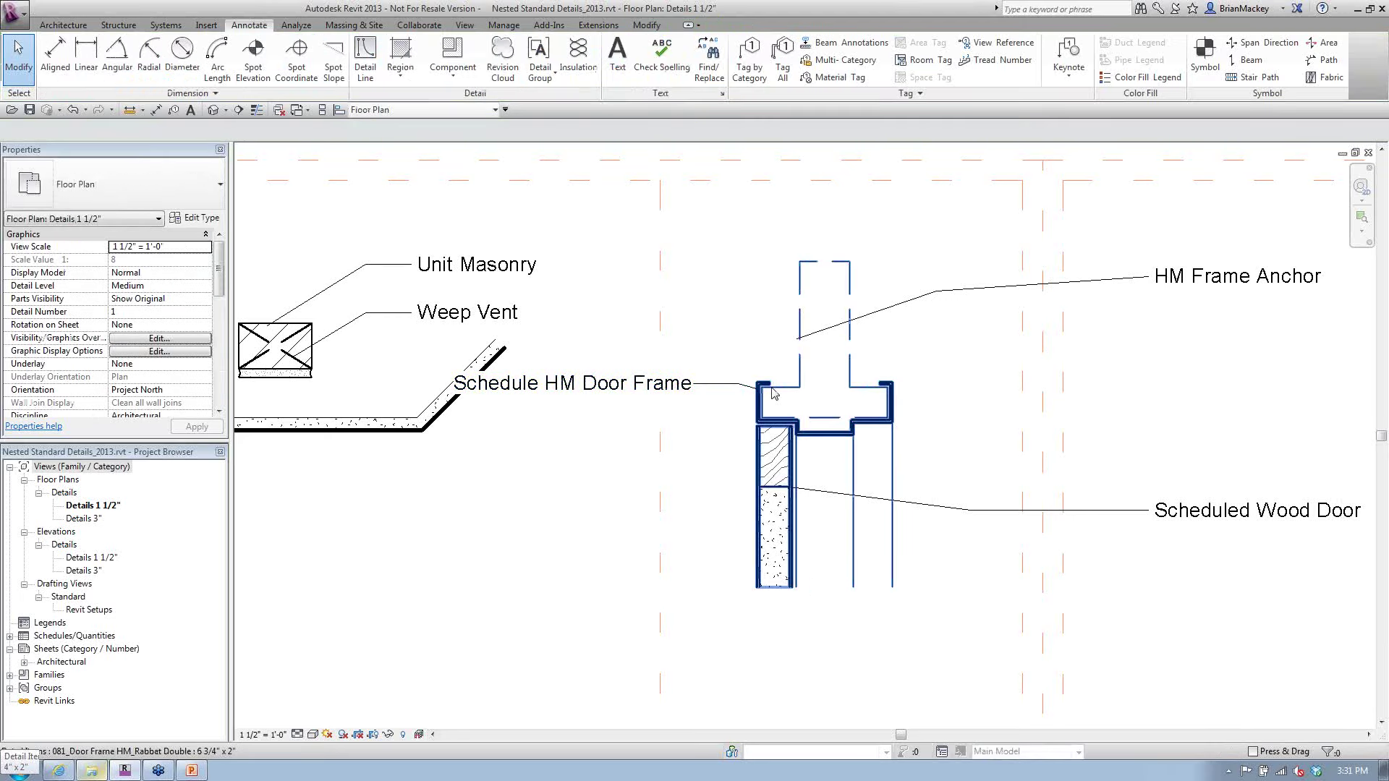
left_click(856, 402)
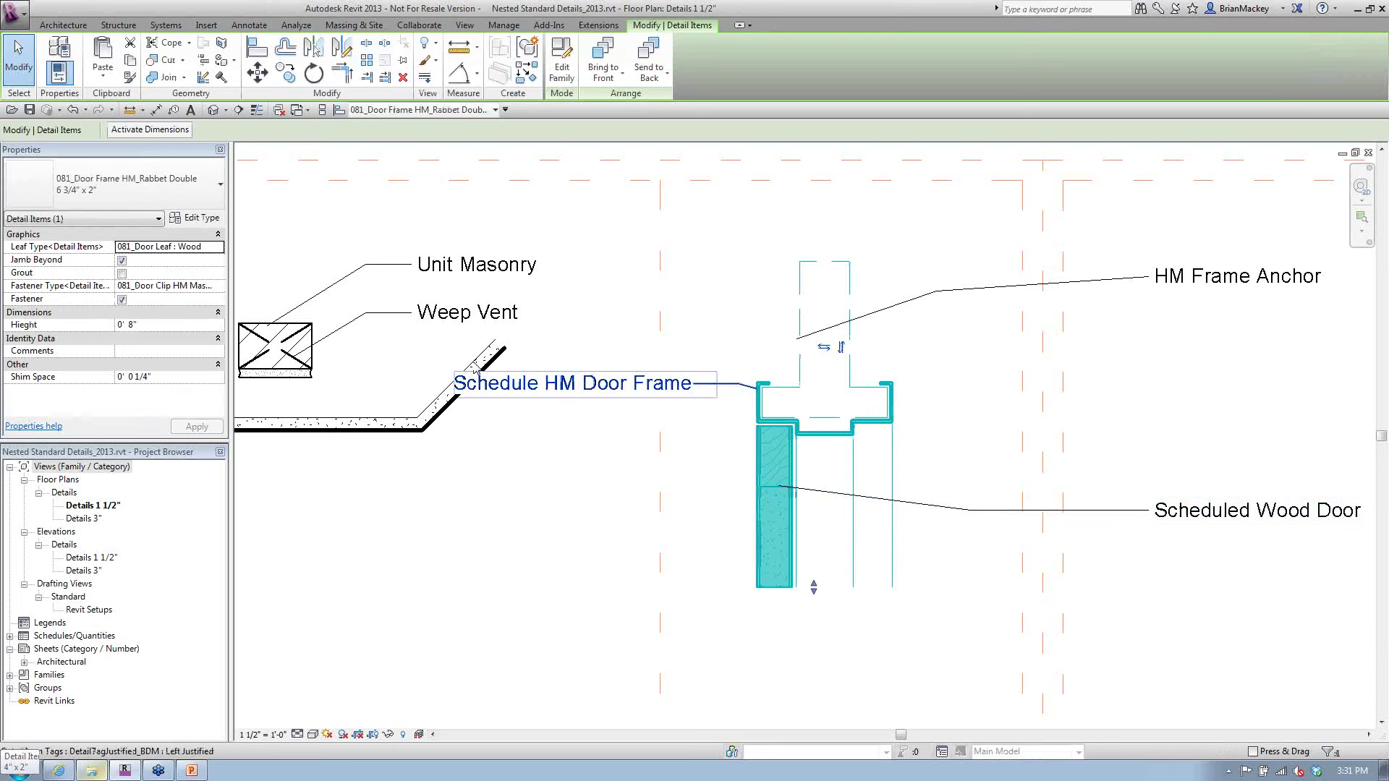
left_click(217, 287)
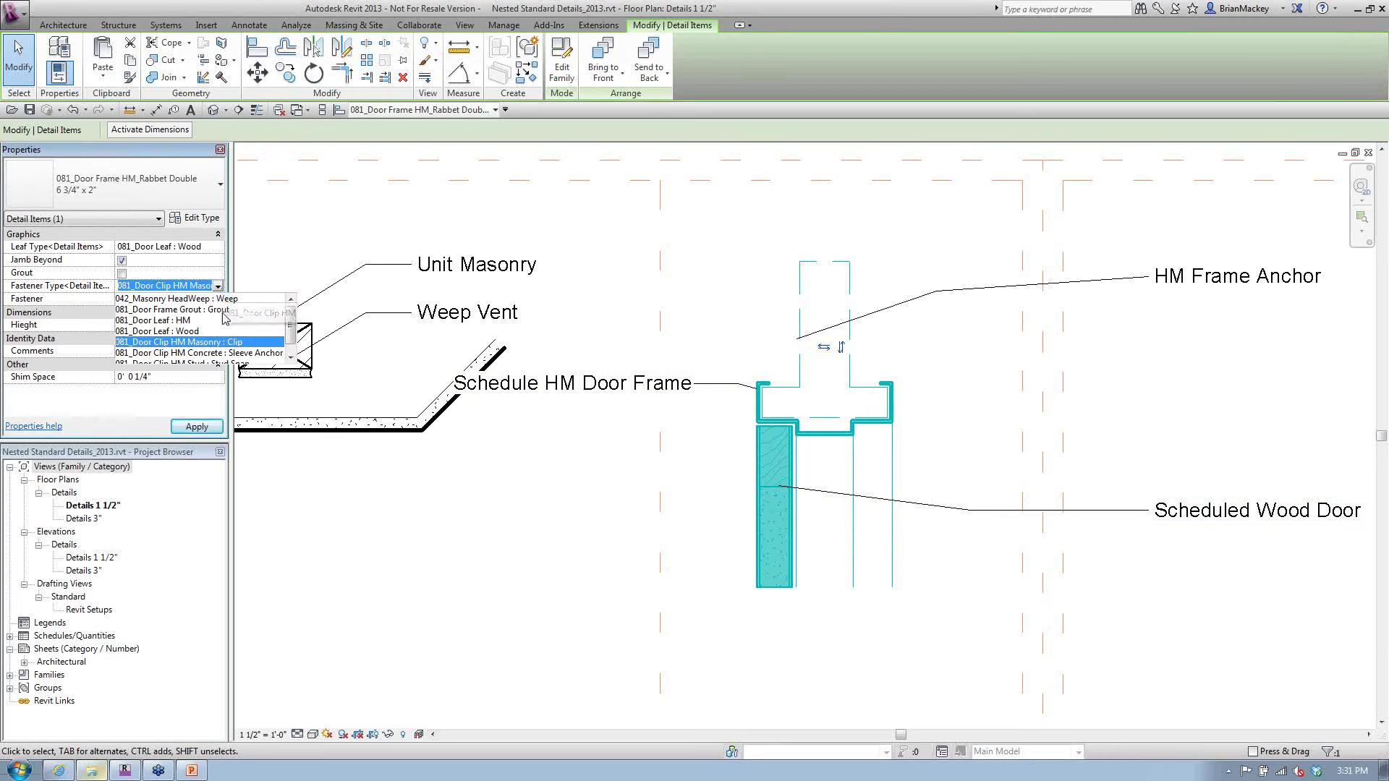
left_click(292, 361)
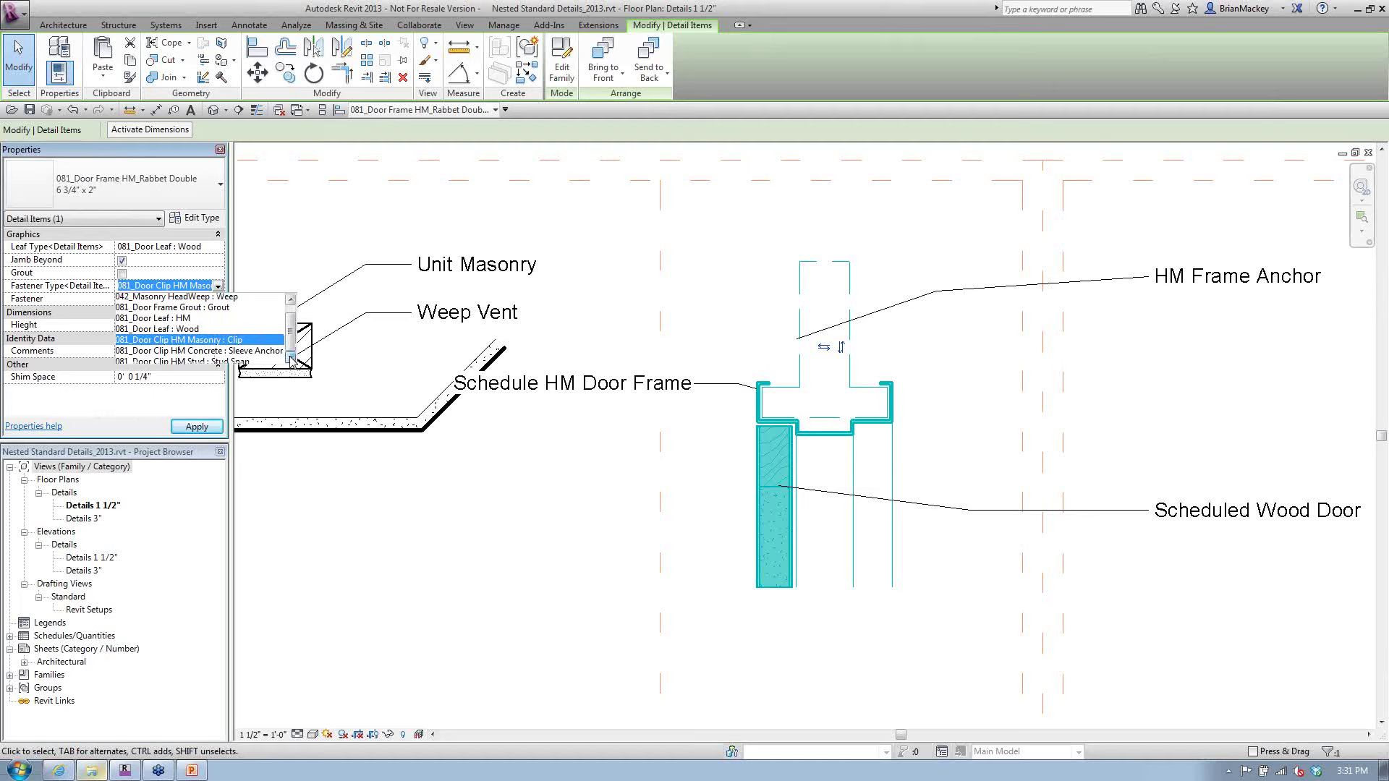
left_click(293, 361)
left_click(257, 356)
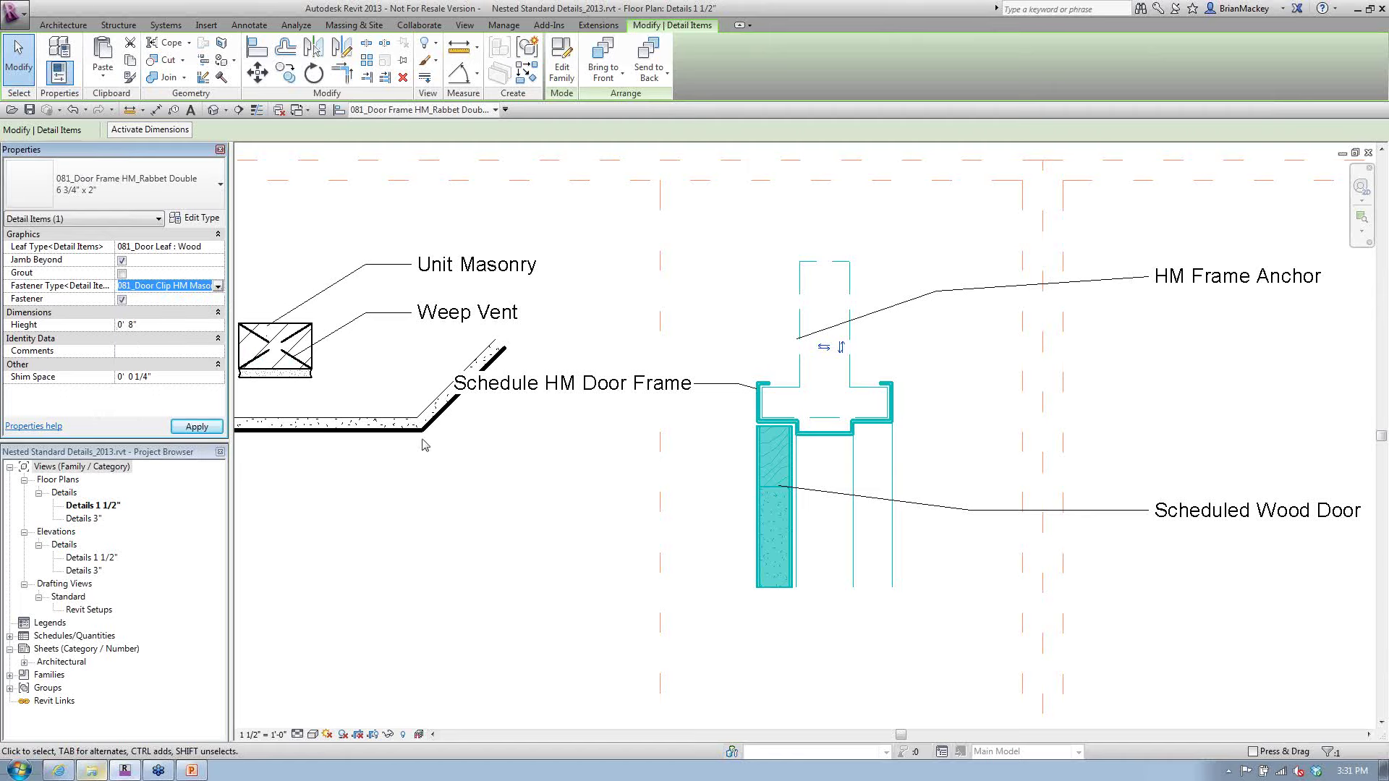
left_click(539, 528)
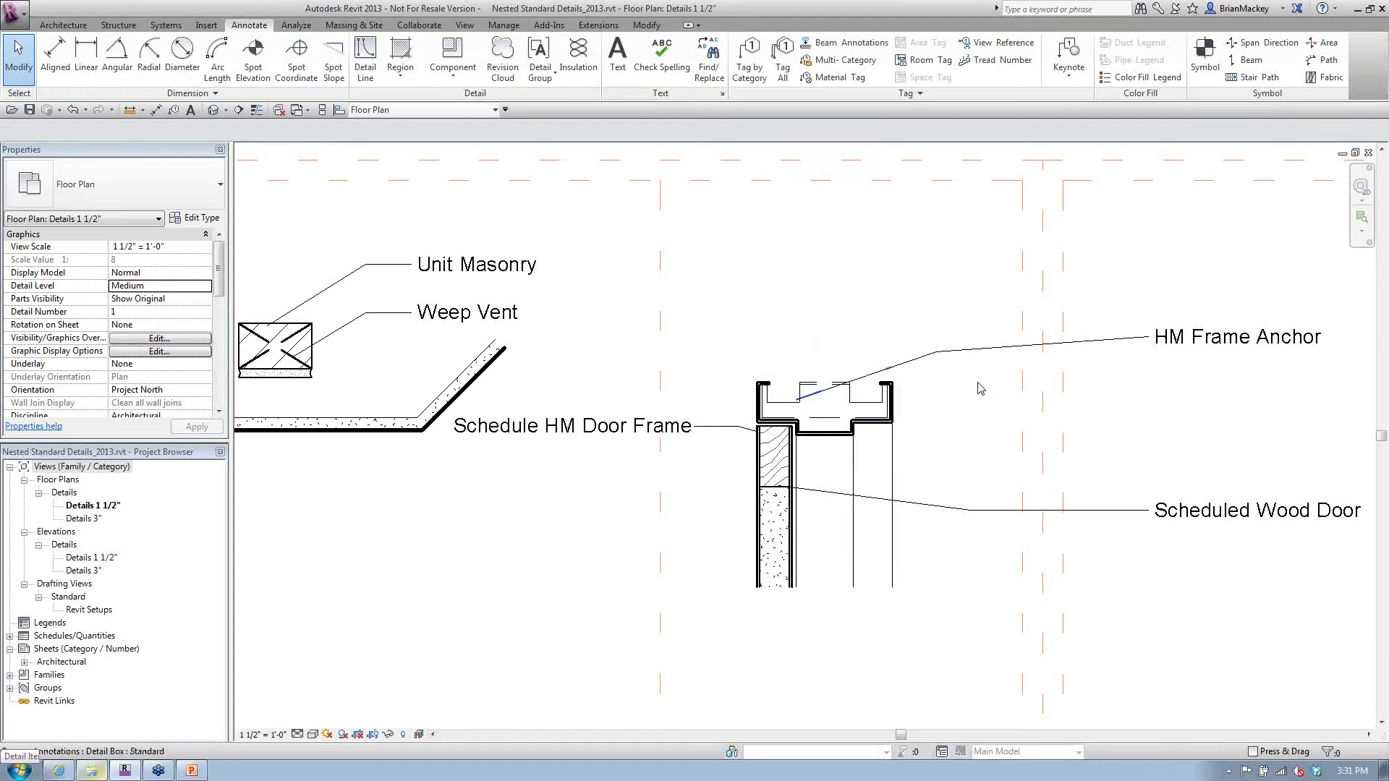
Switch the door frame's fastener type to the concrete sleeve anchor
left_click(759, 405)
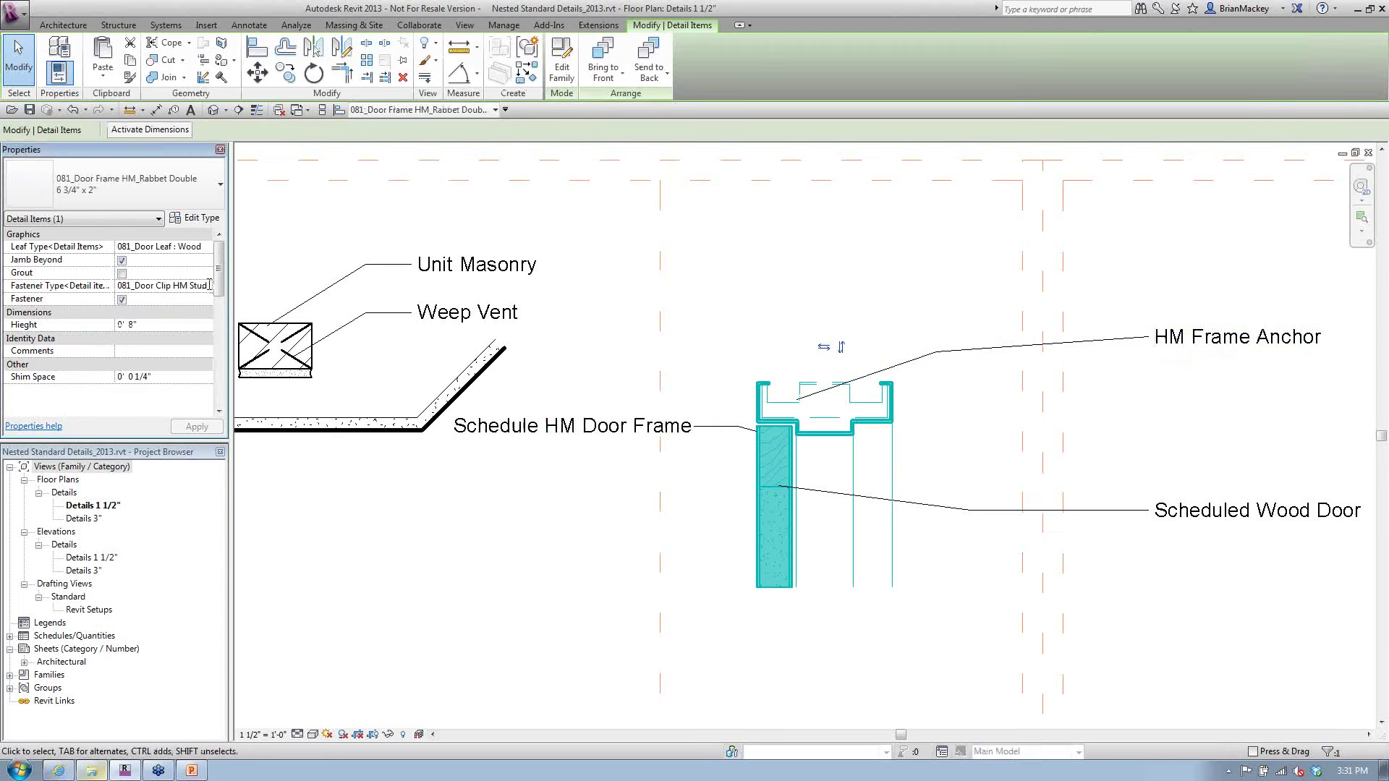
left_click(201, 286)
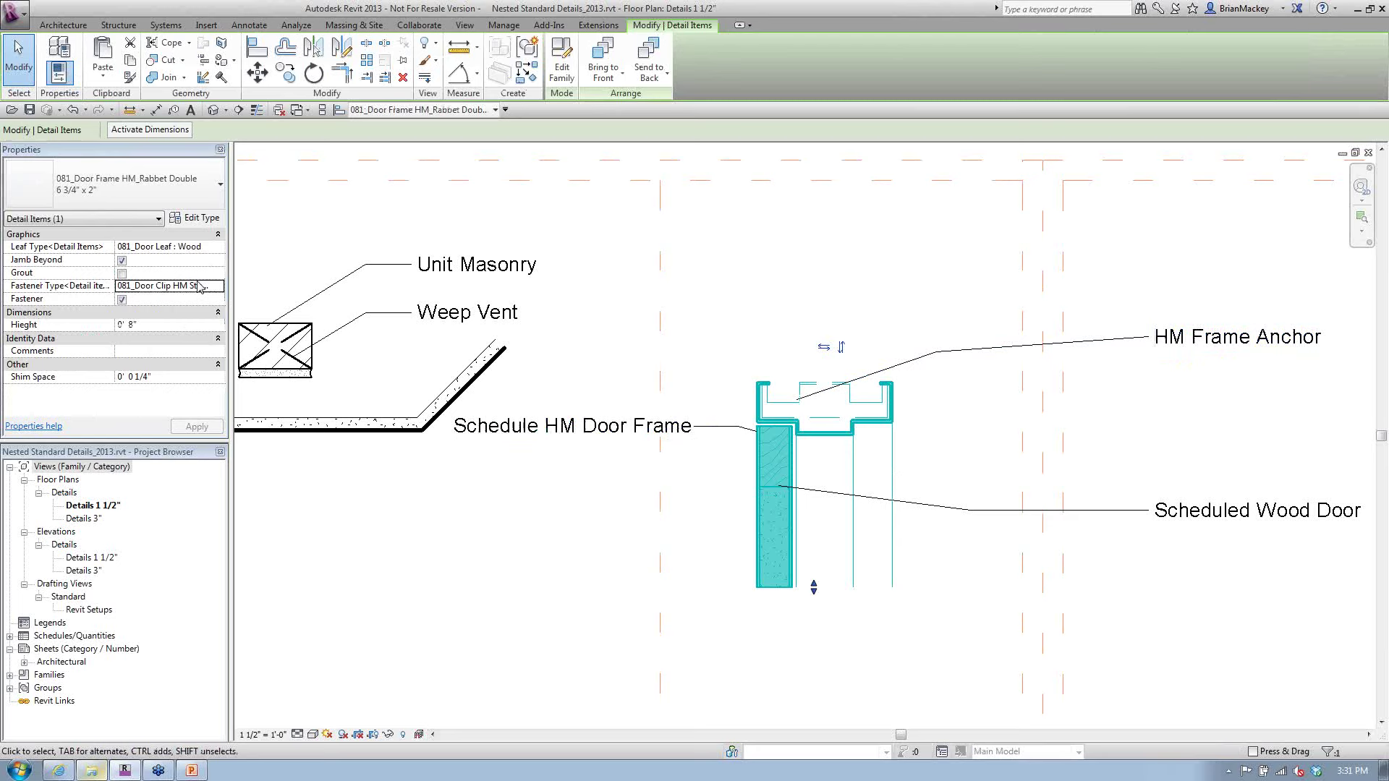
left_click(200, 286)
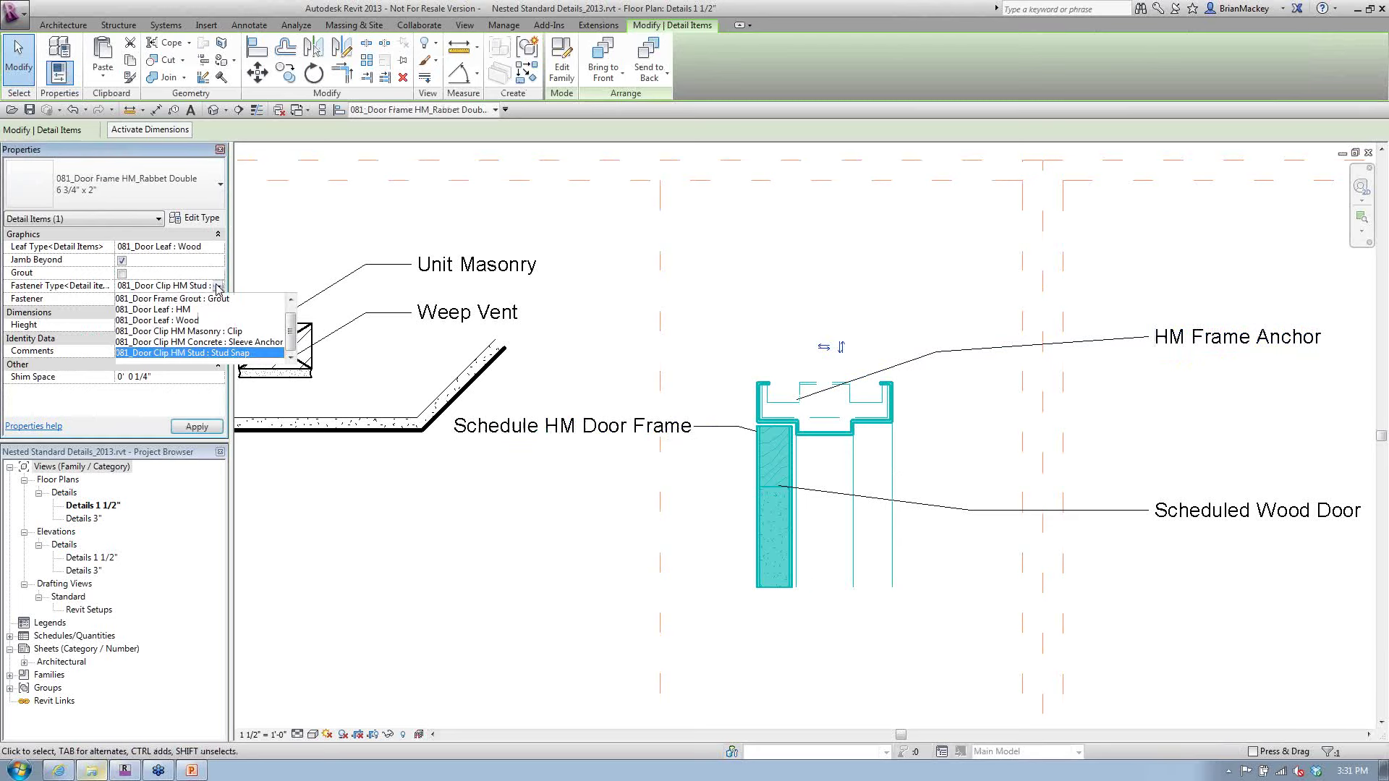
left_click(230, 342)
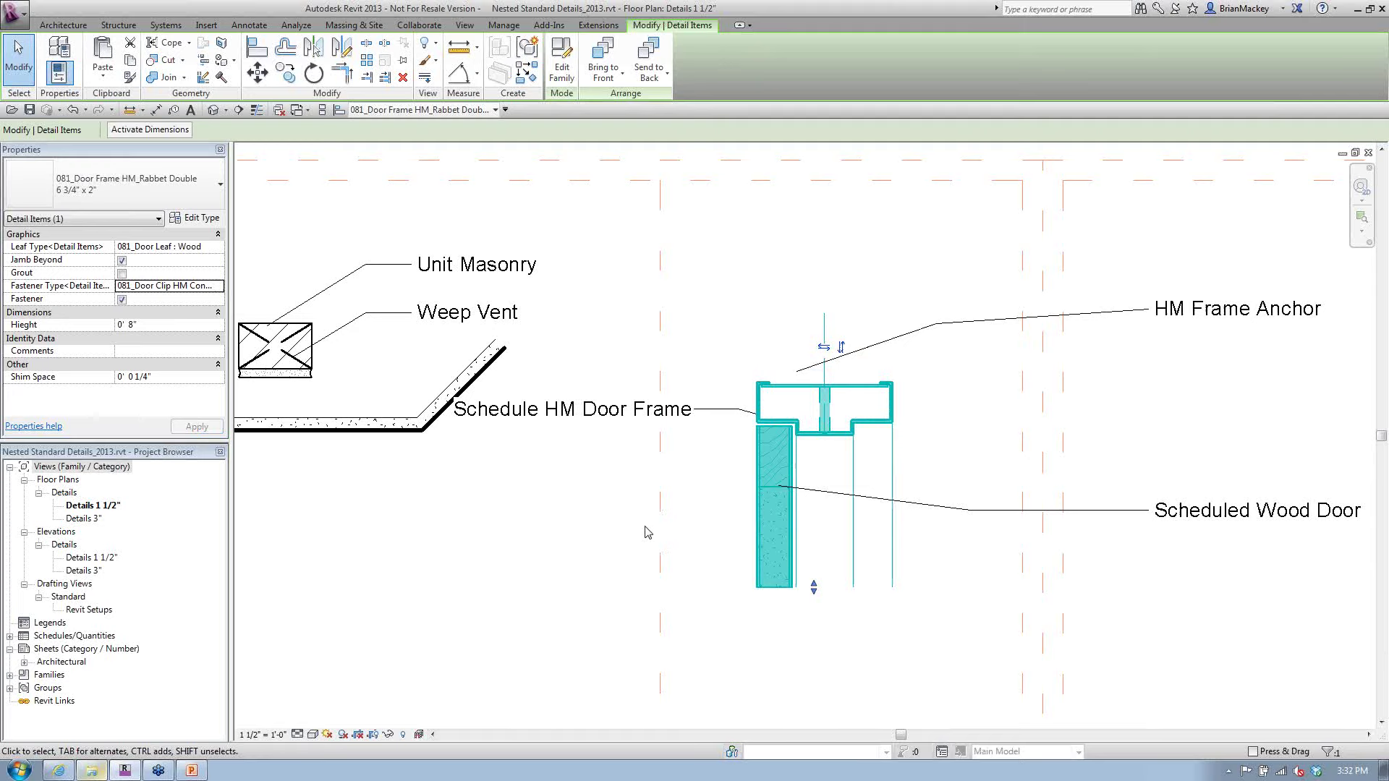
left_click(969, 424)
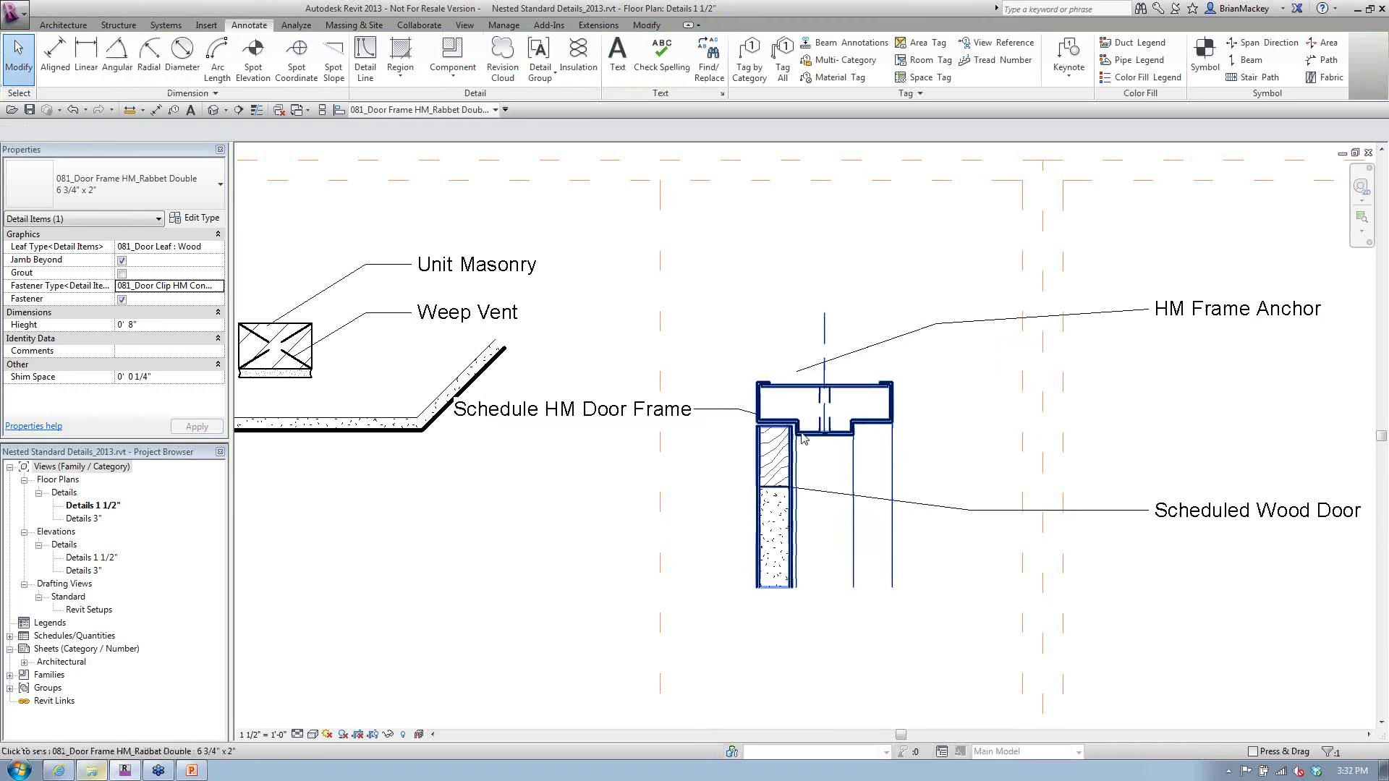
scroll(802, 437, "up", 1)
key("Escape")
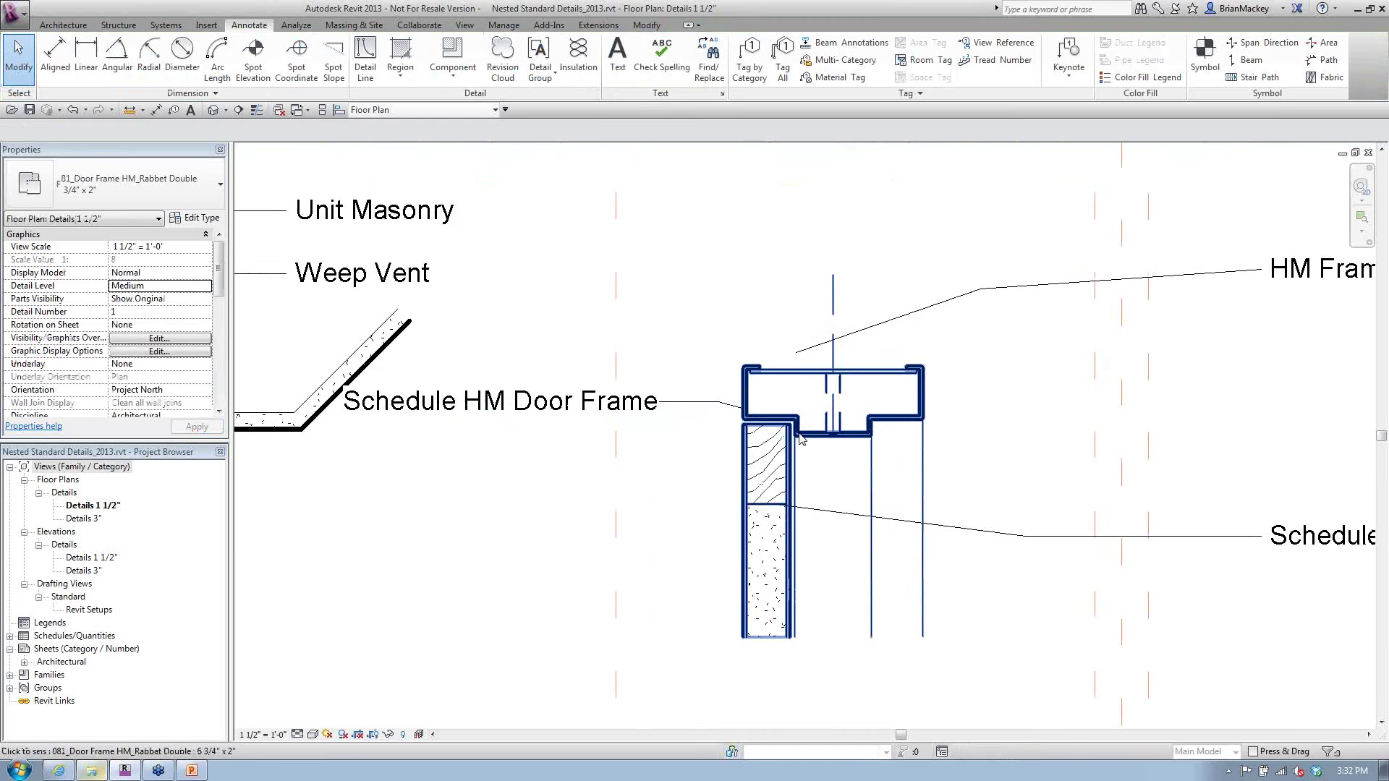
In the frame family editor, place an 081_Door Leaf : HM component below the frame
scroll(801, 437, "up", 2)
scroll(890, 405, "down", 3)
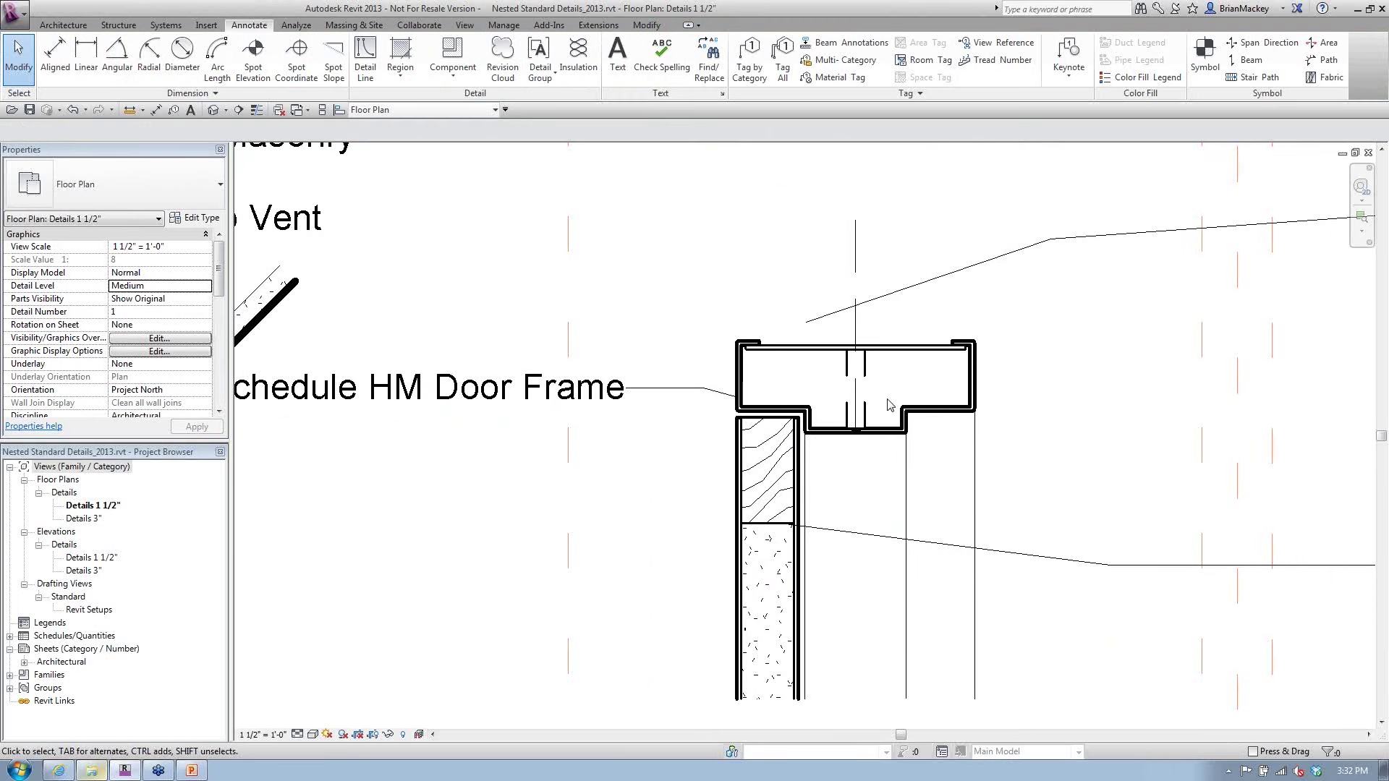
scroll(894, 407, "up", 3)
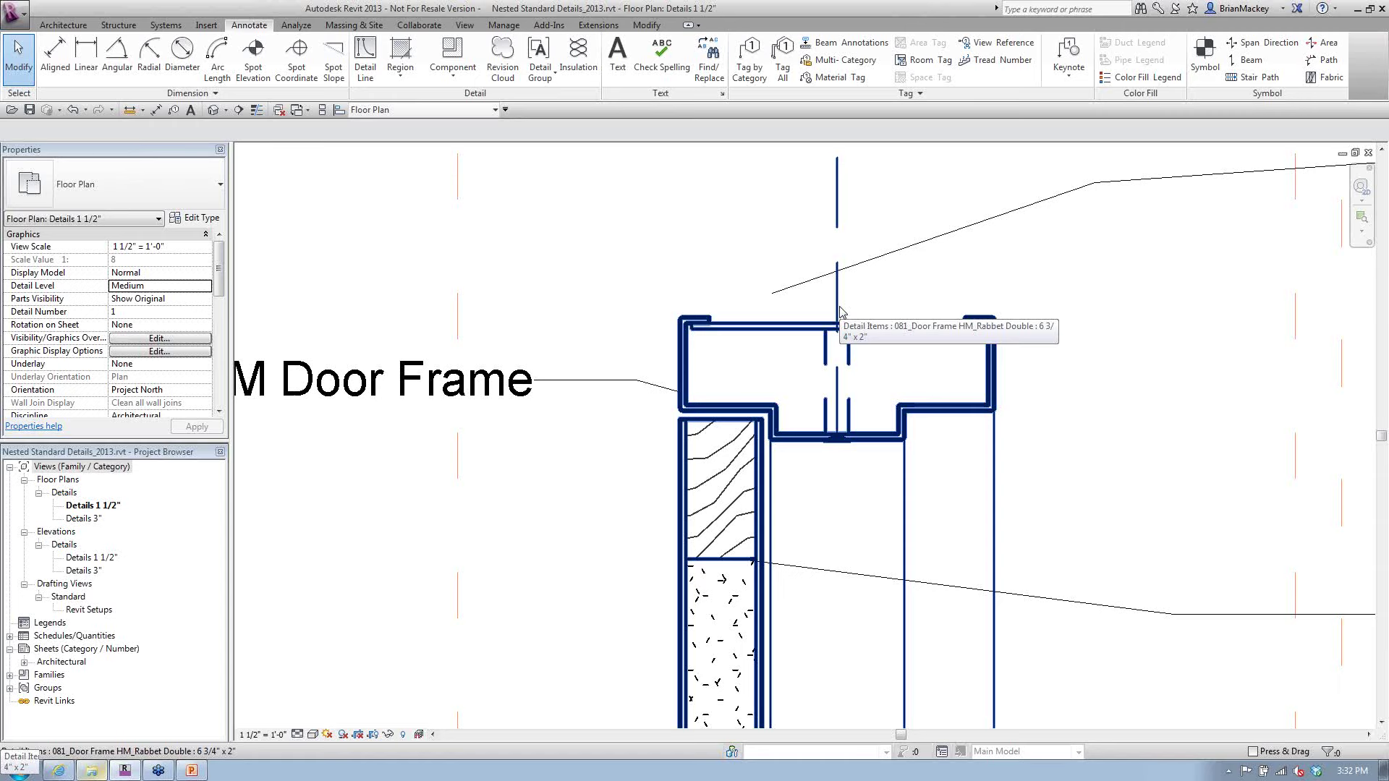
scroll(822, 288, "down", 4)
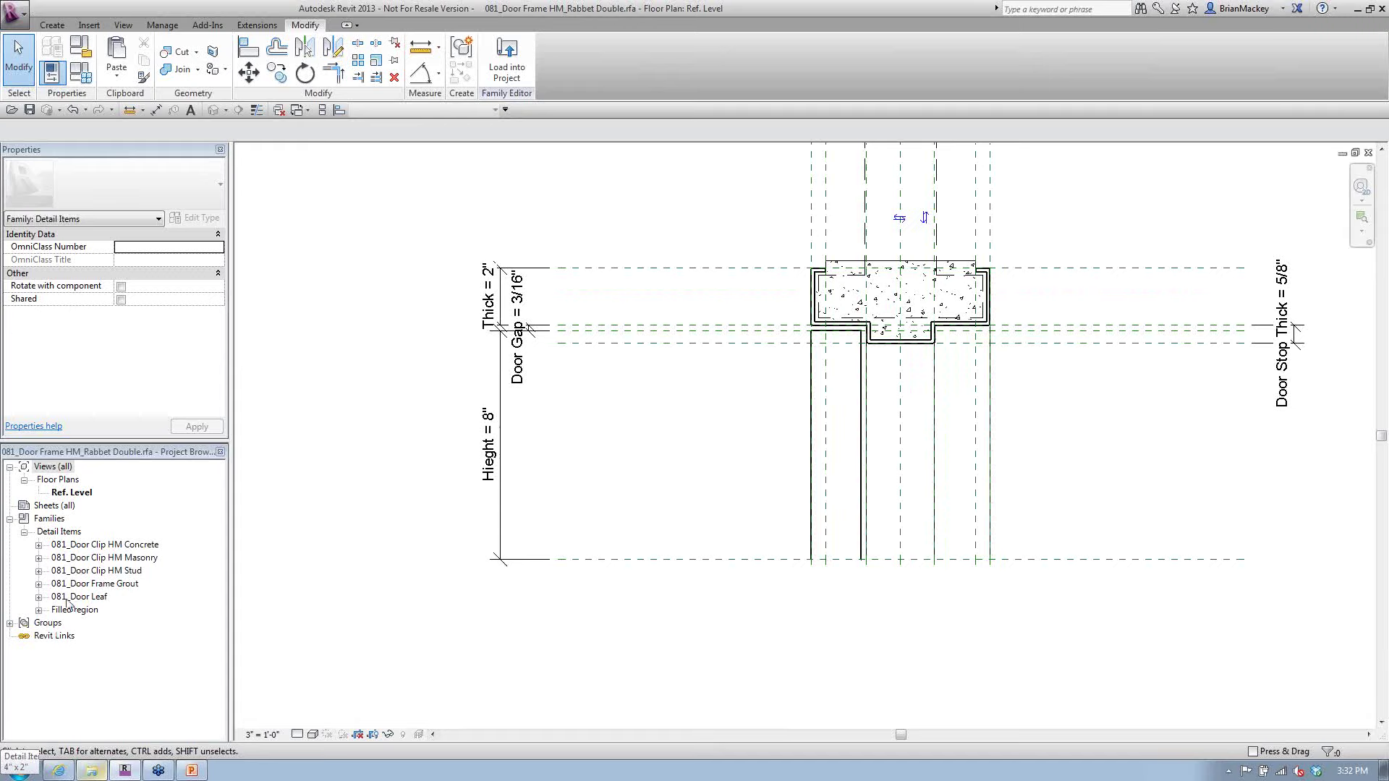
left_click(39, 597)
left_click(73, 610)
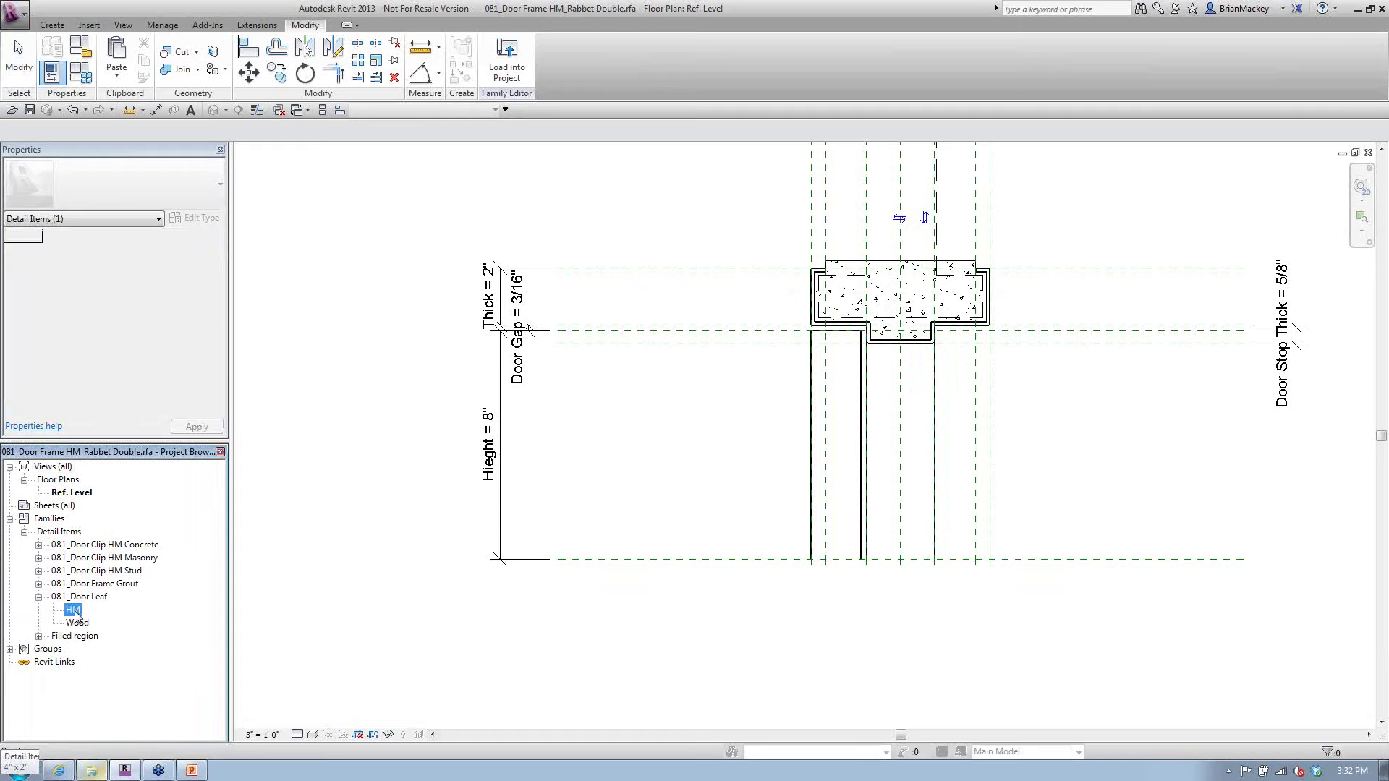
left_click(618, 654)
right_click(629, 459)
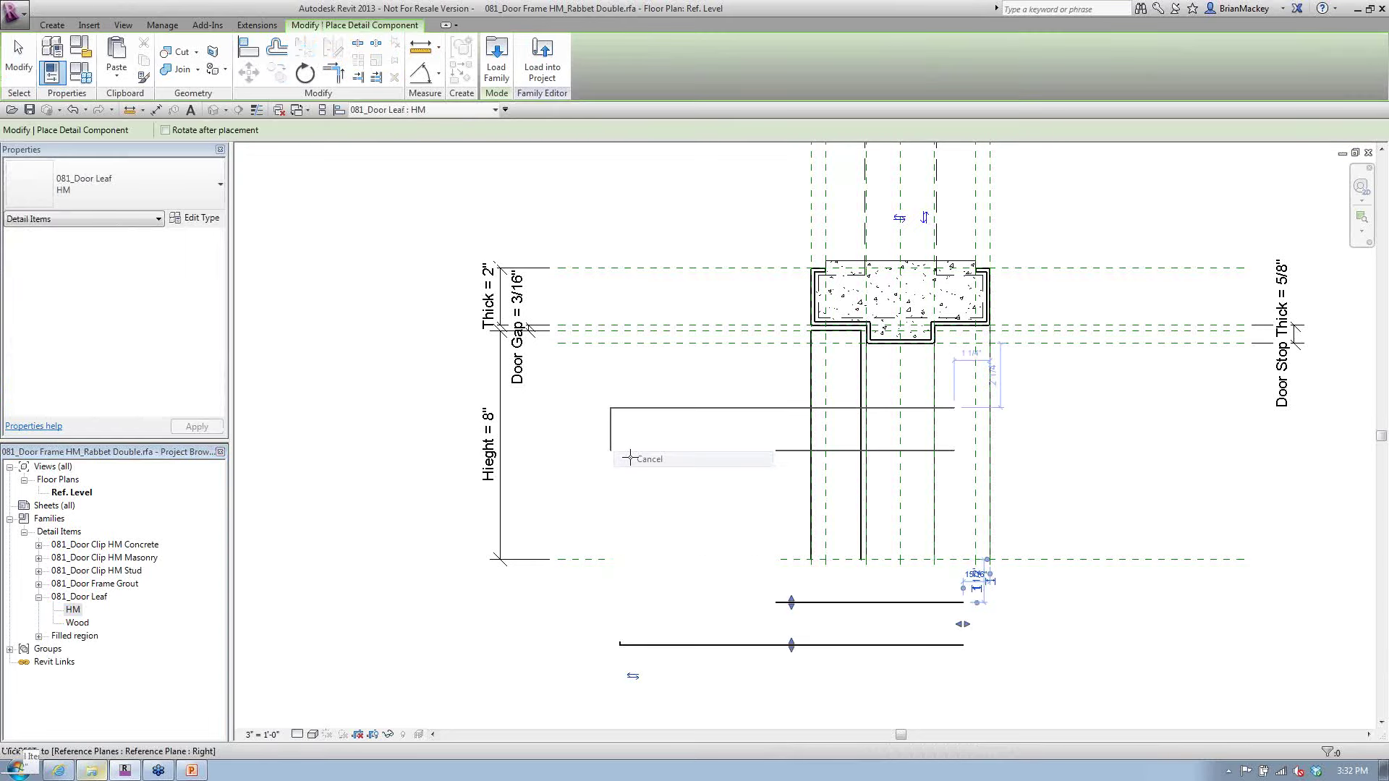
left_click(631, 459)
scroll(693, 537, "up", 1)
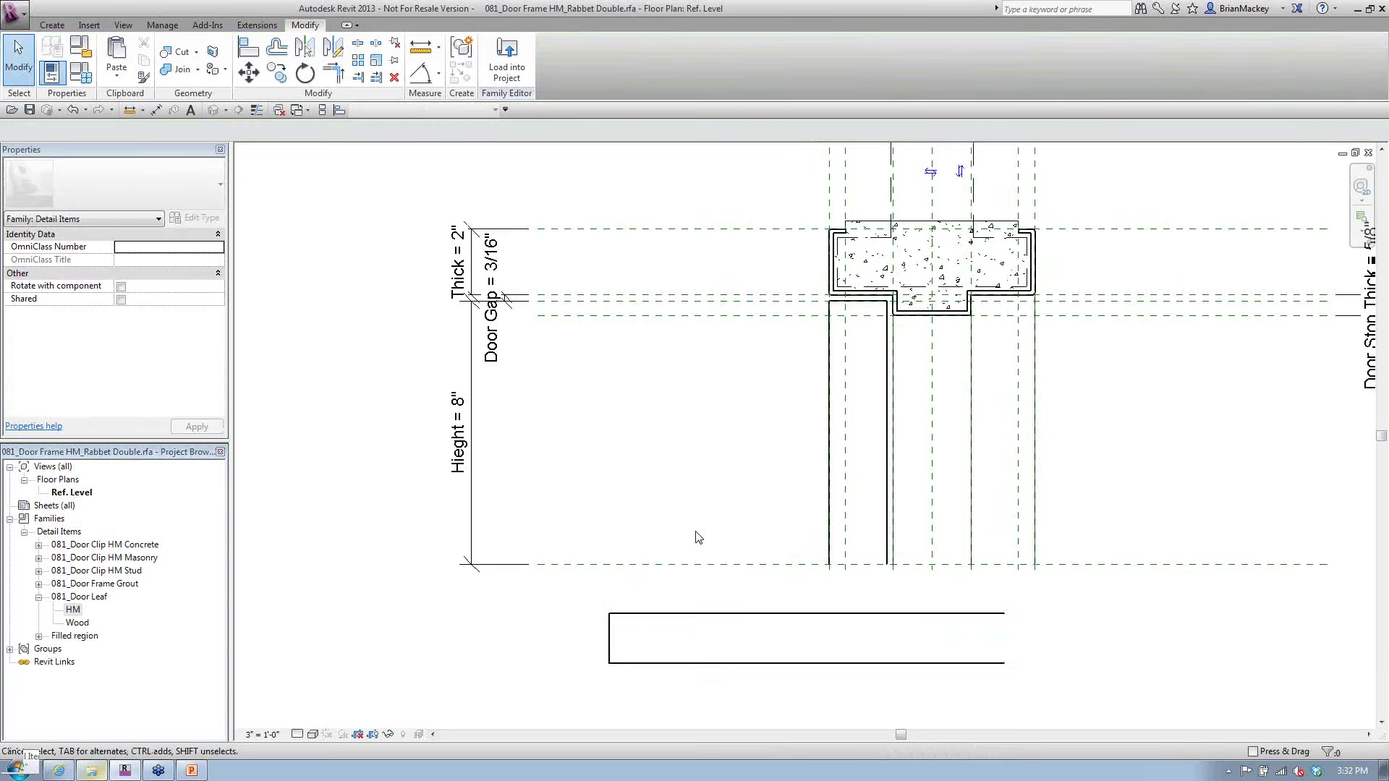
left_click(701, 620)
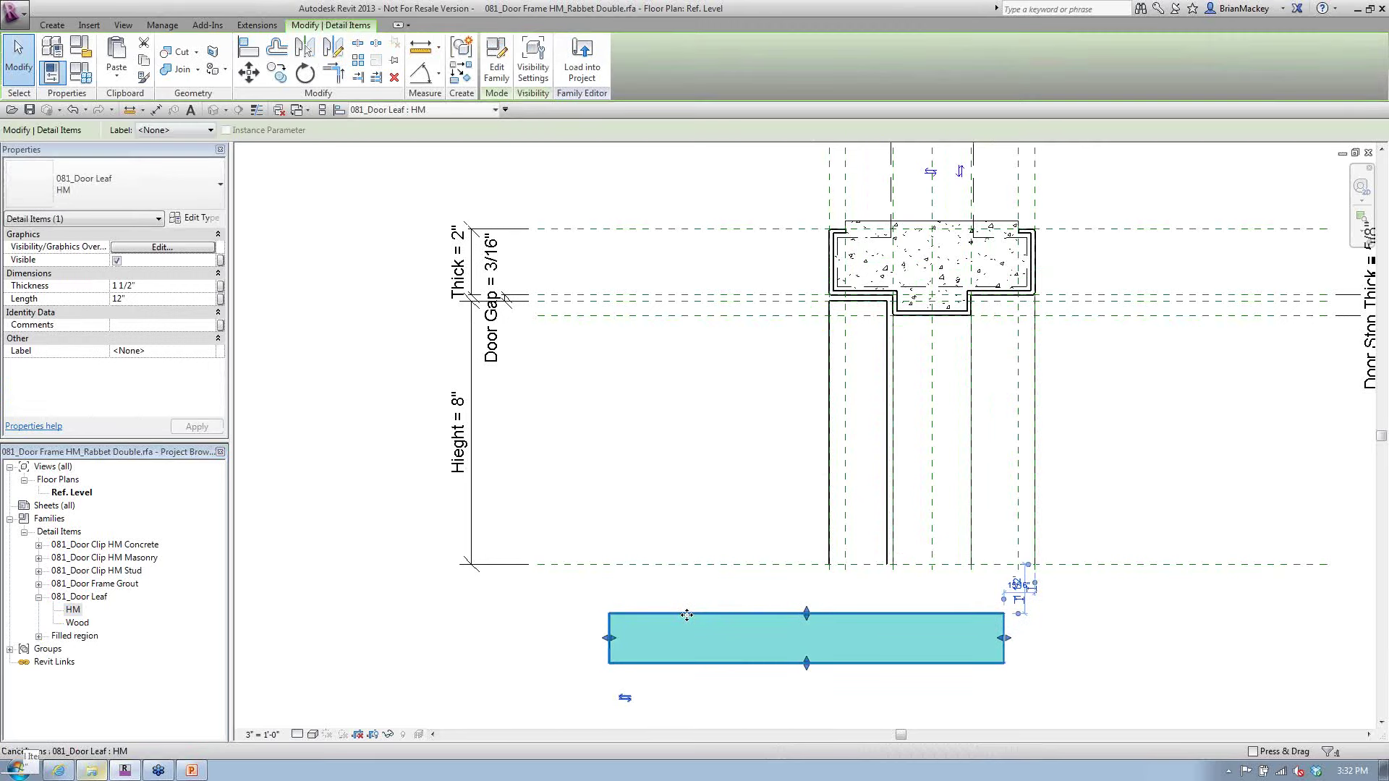
left_click(205, 137)
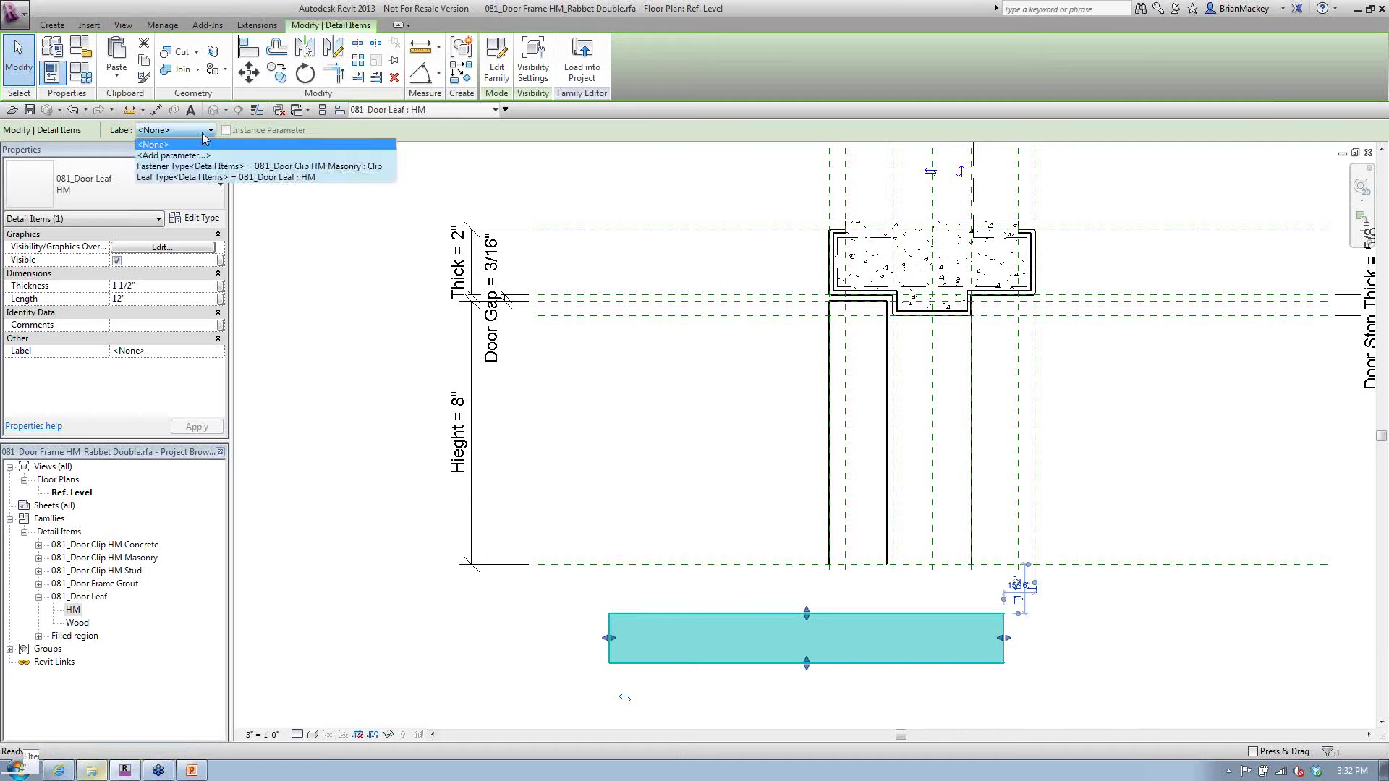
left_click(205, 137)
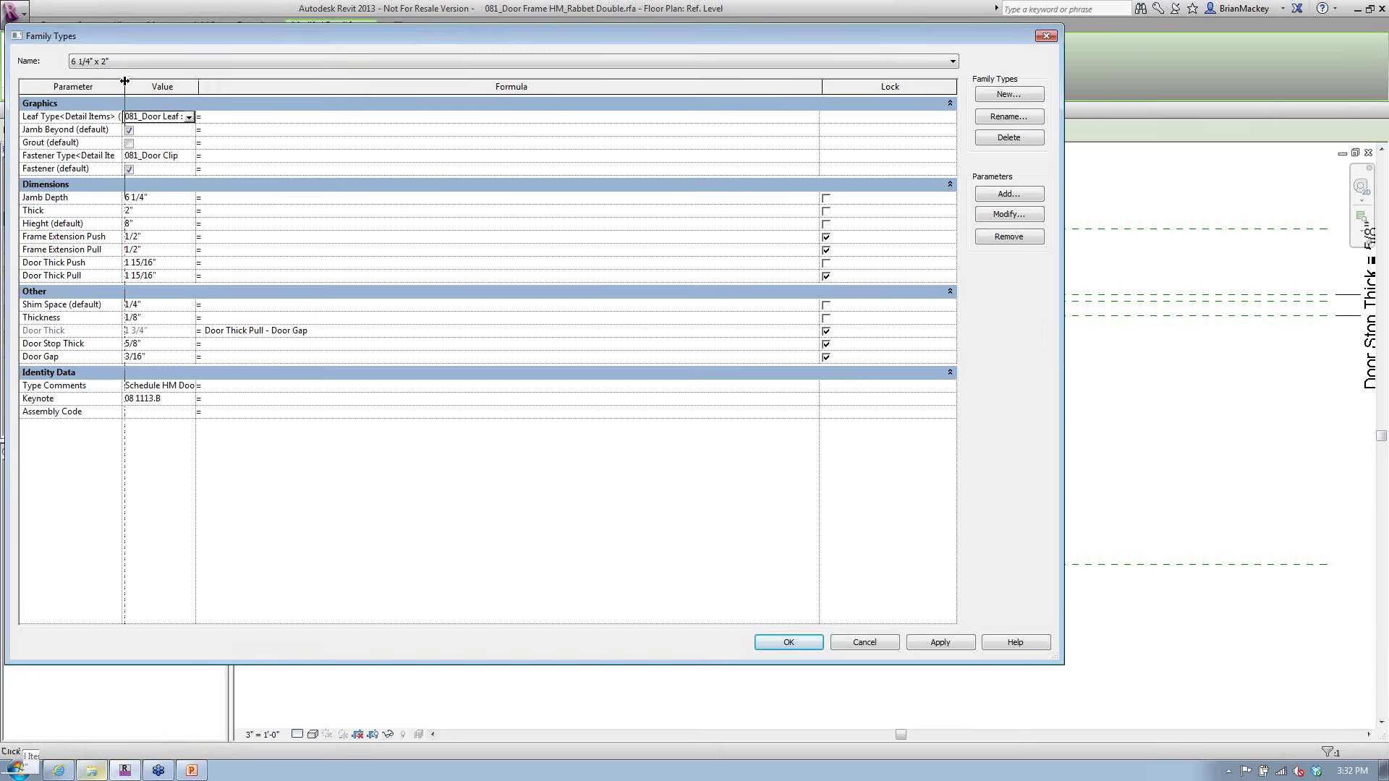
Widen the Parameter column in Family Types and select the Fastener Type row
left_click_drag(122, 81, 462, 84)
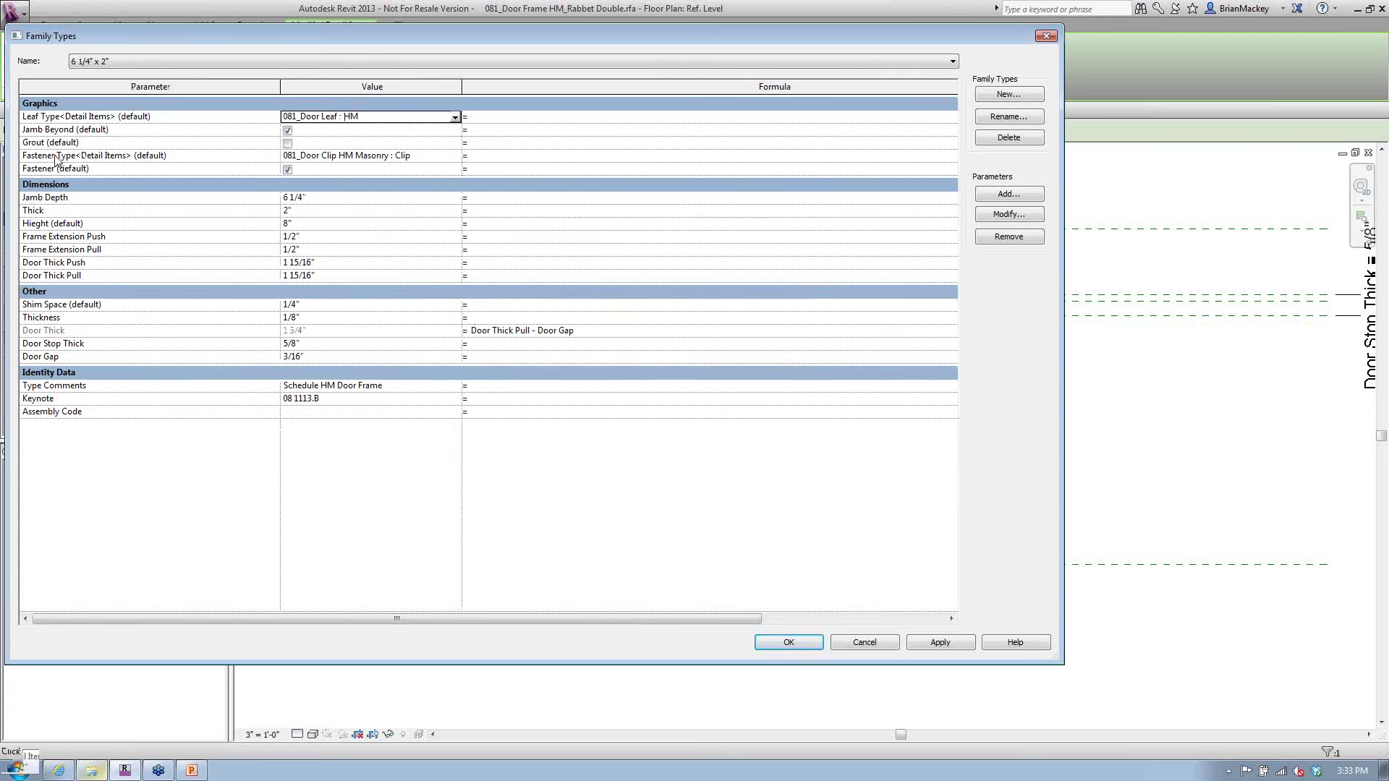
left_click(191, 154)
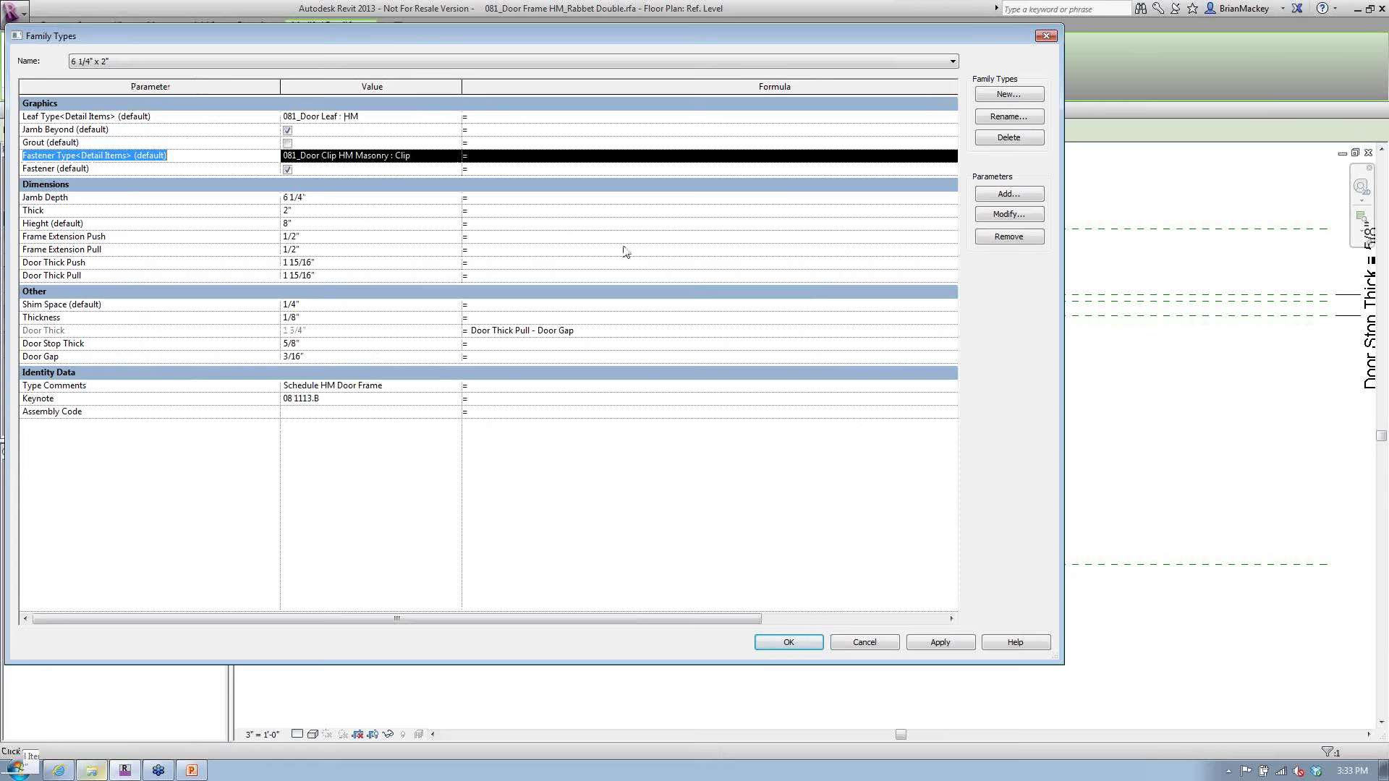
left_click(988, 196)
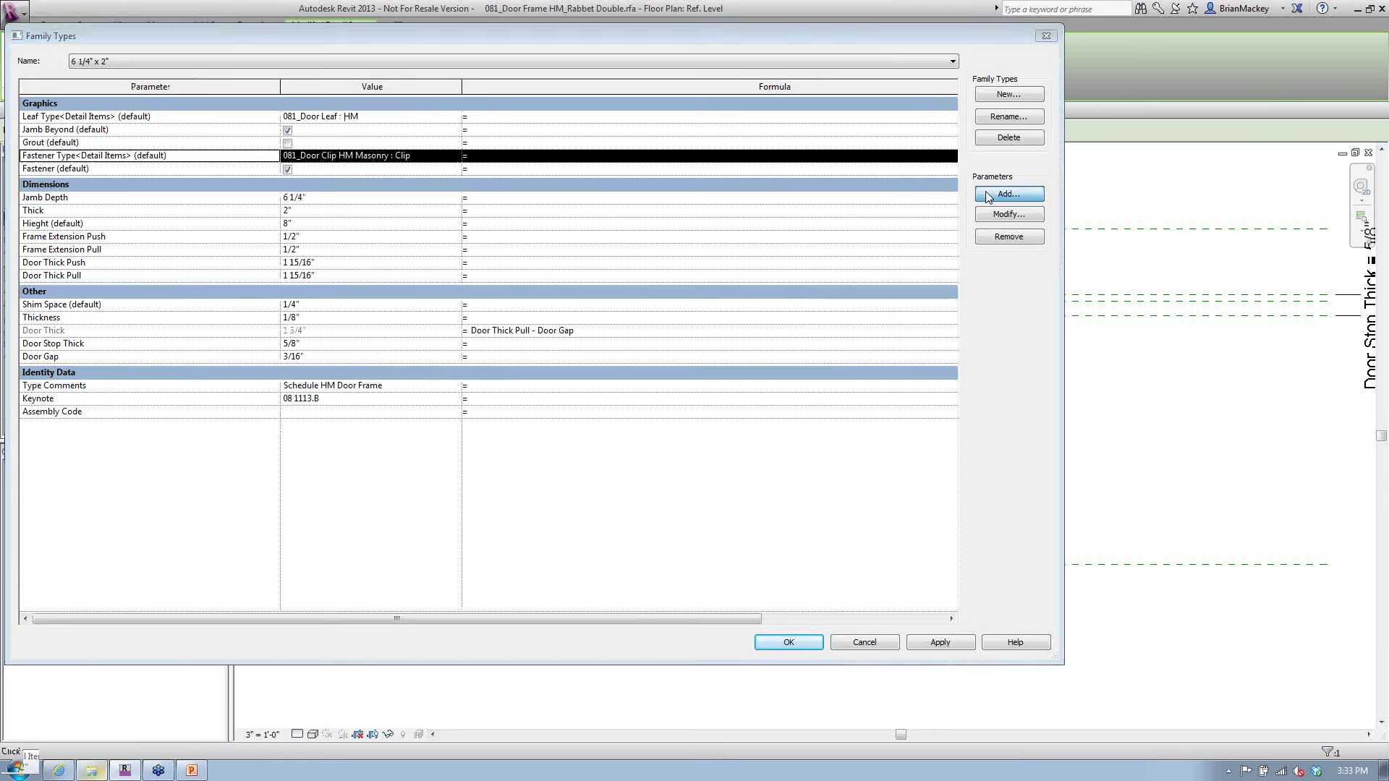
Name the new parameter 'family parameter' and set its type to <Family Type...>
left_click_drag(347, 302, 431, 212)
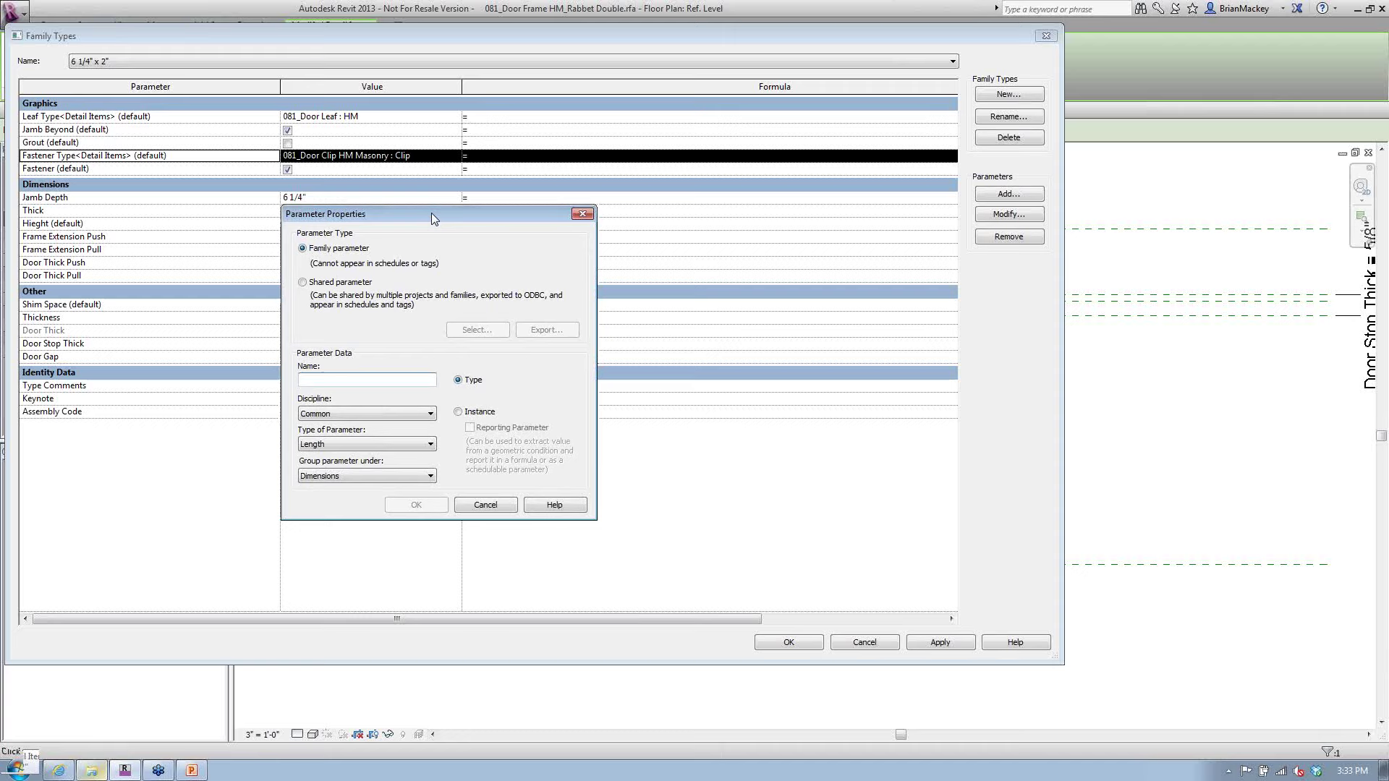
type("family parameter")
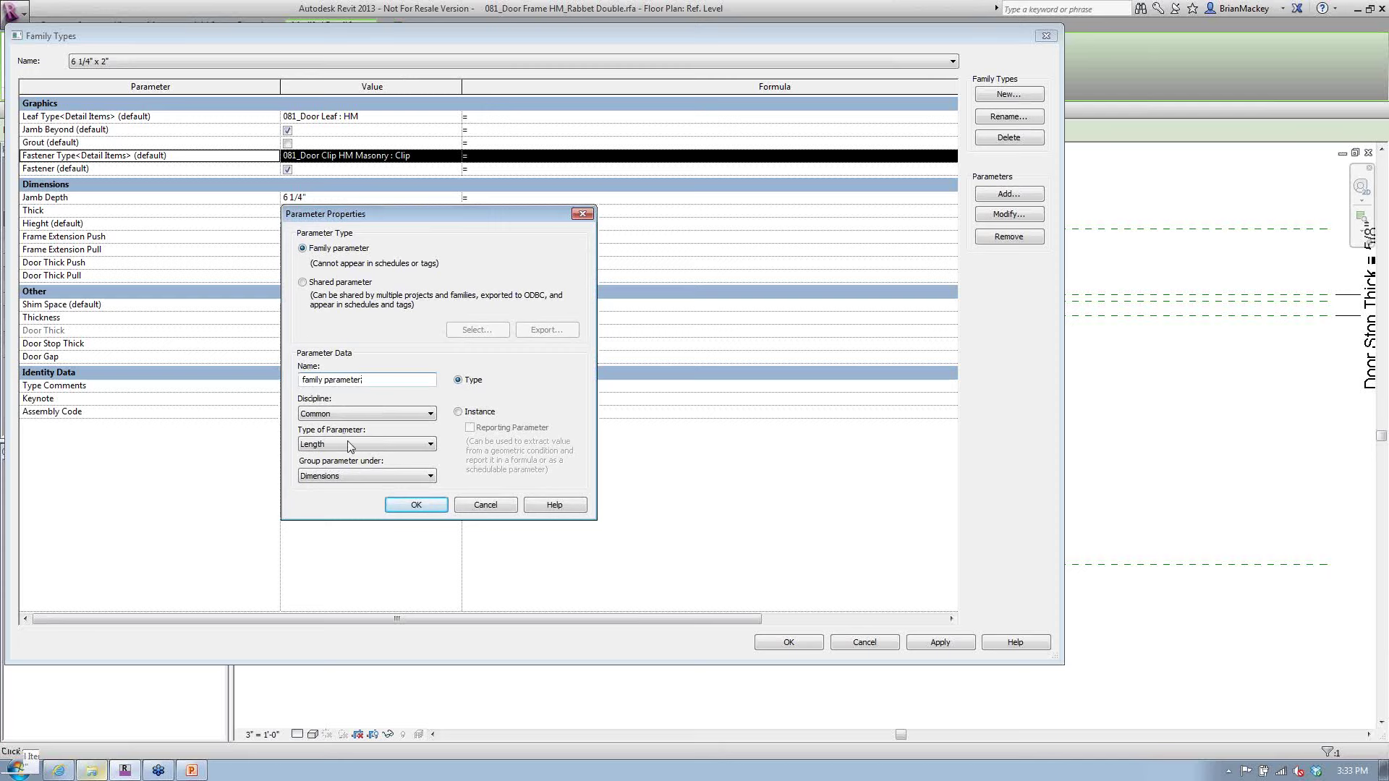
left_click(426, 476)
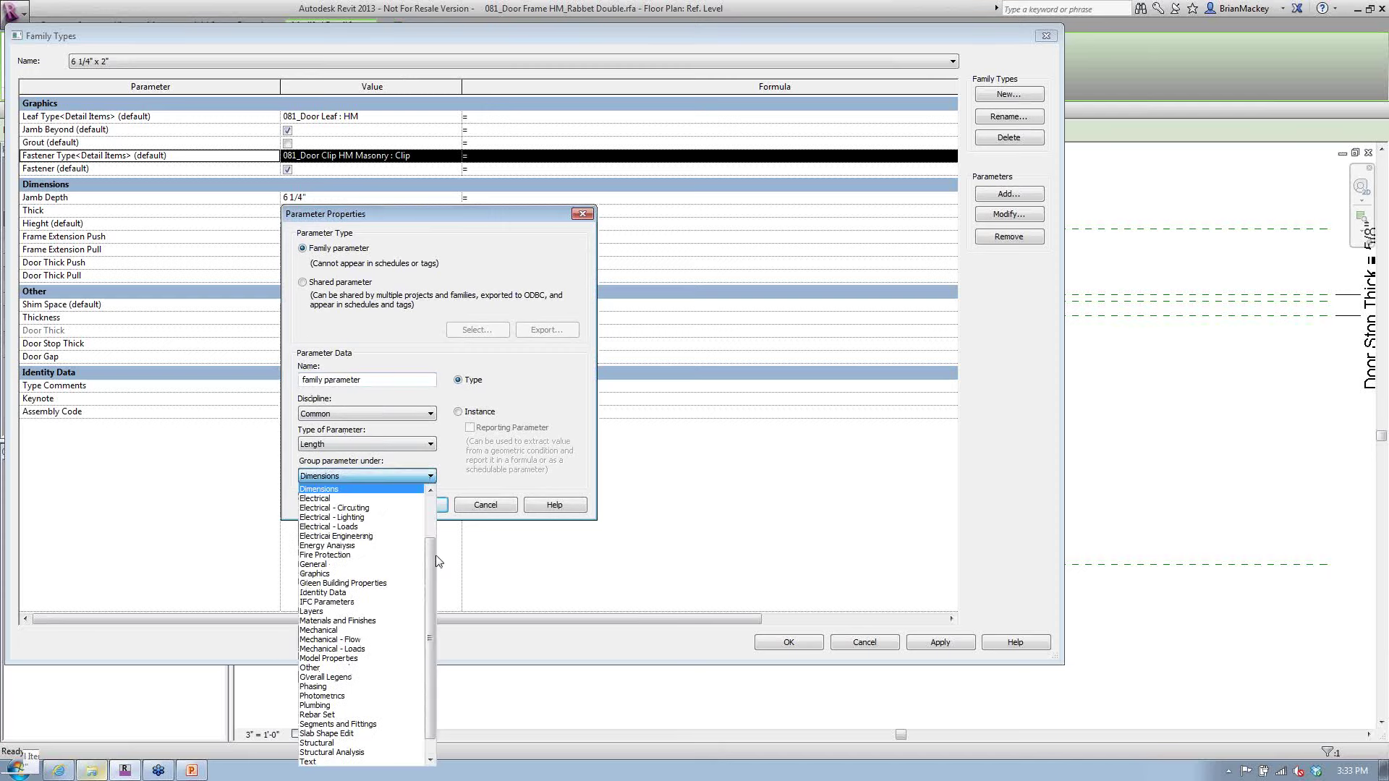
left_click(425, 447)
left_click(426, 448)
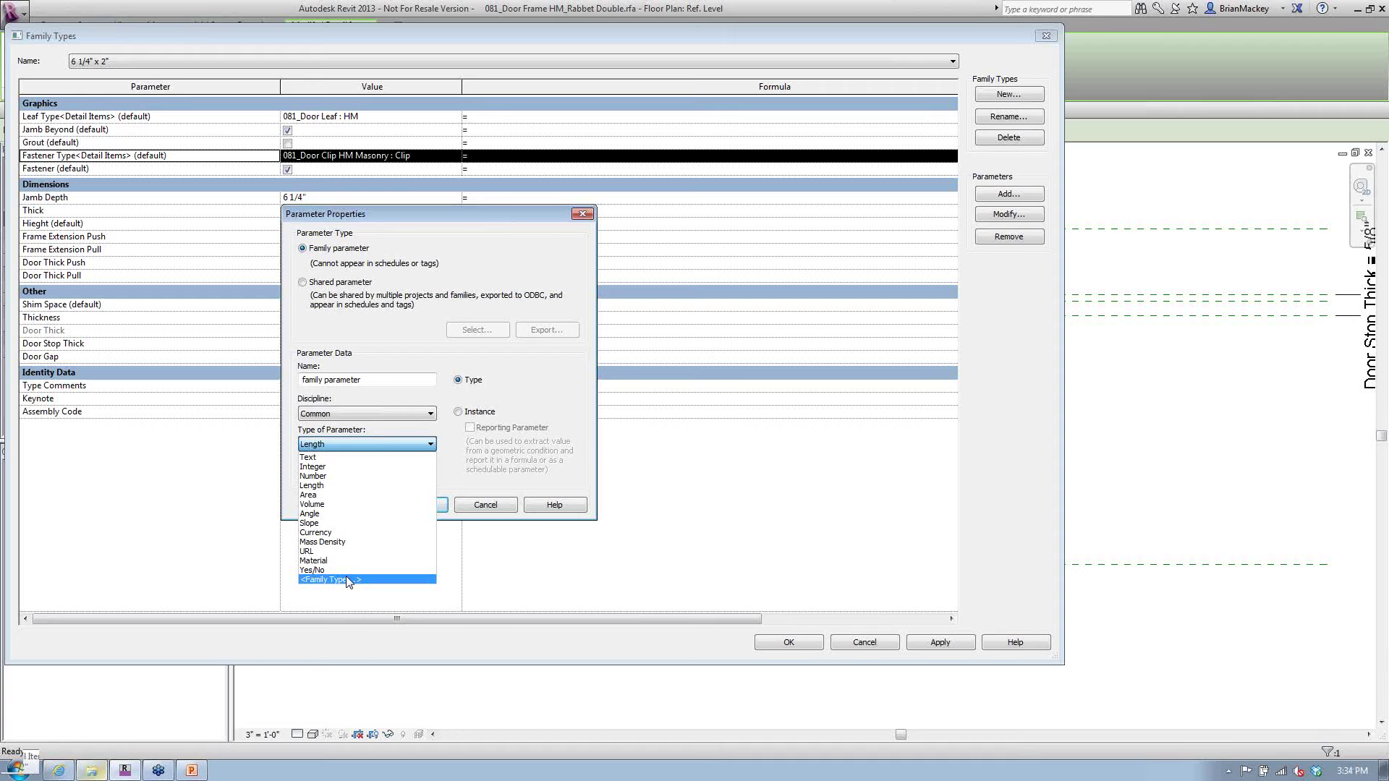
left_click(339, 581)
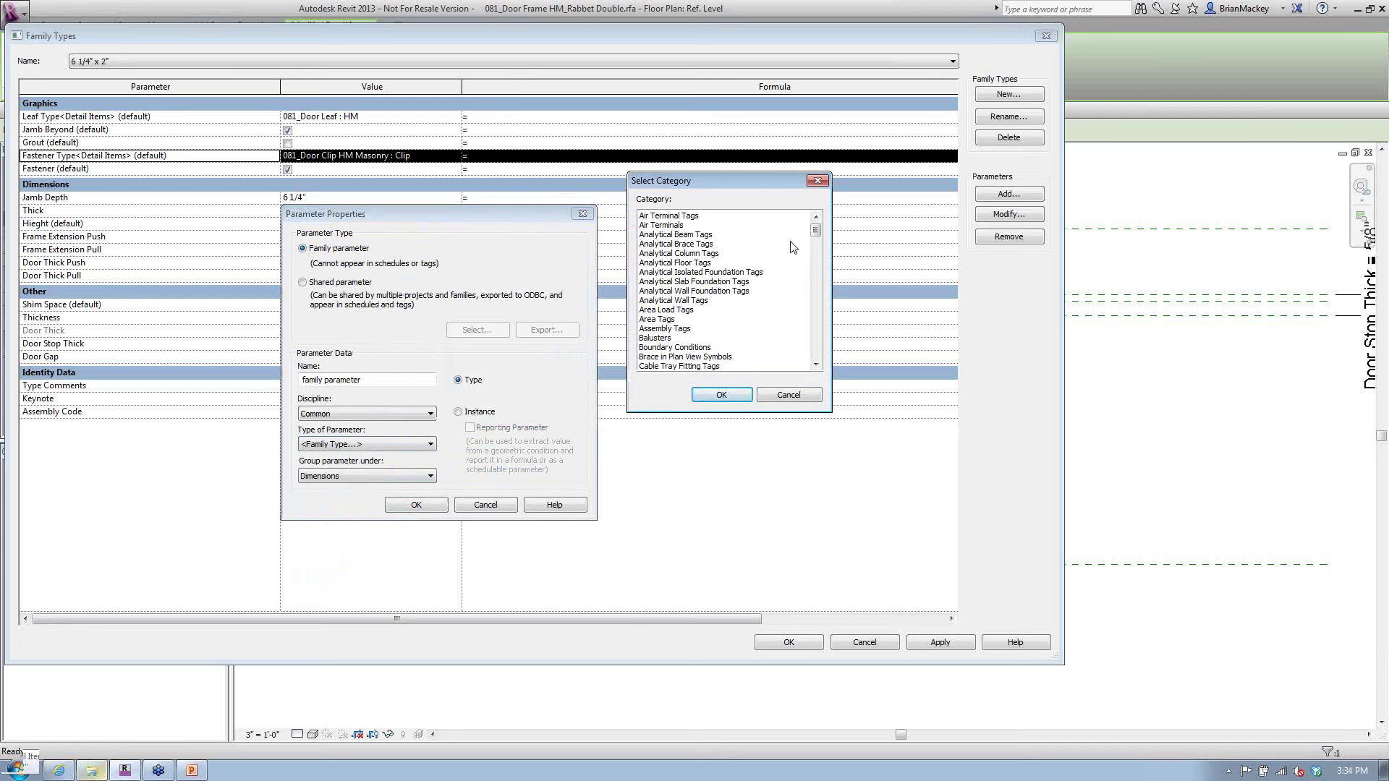
Make 'family parameter' a Detail Items family type grouped under General
left_click_drag(818, 233, 826, 288)
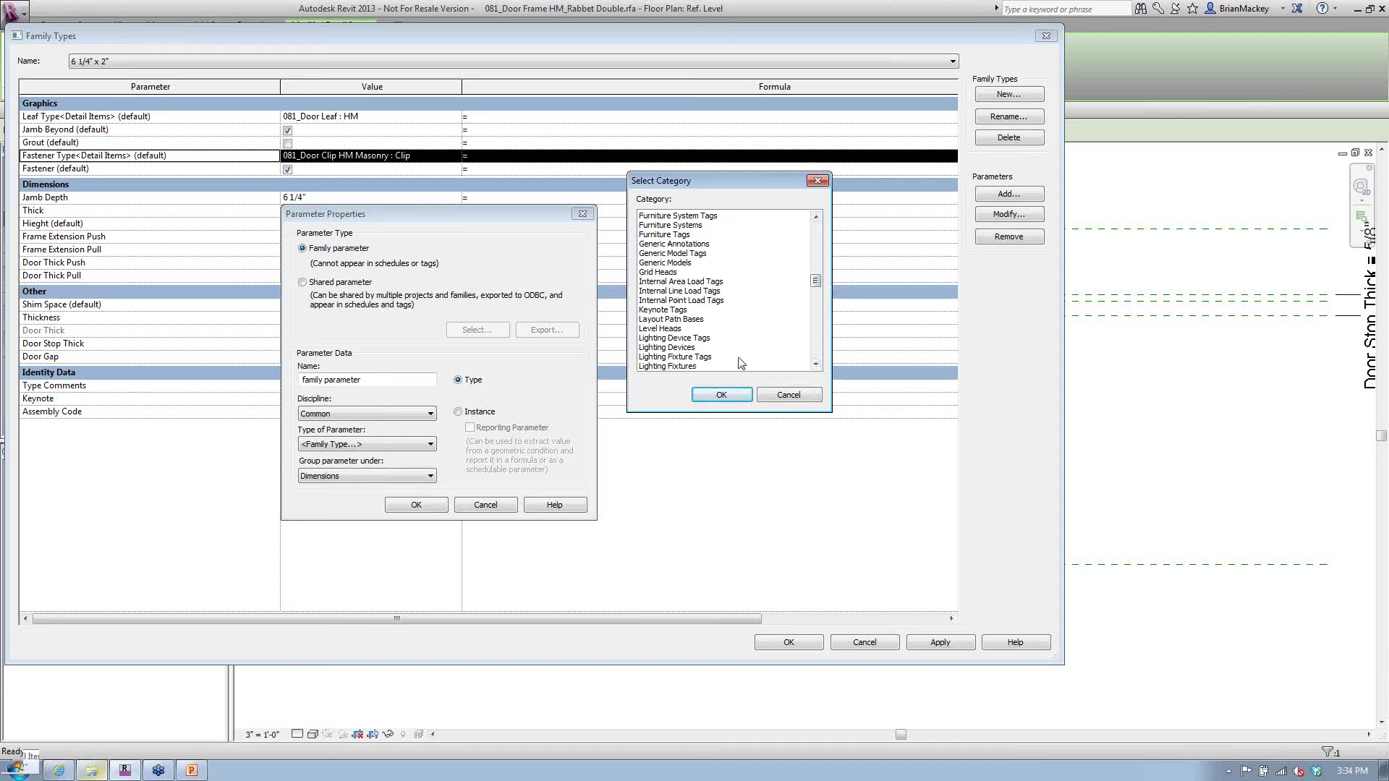
left_click(721, 338)
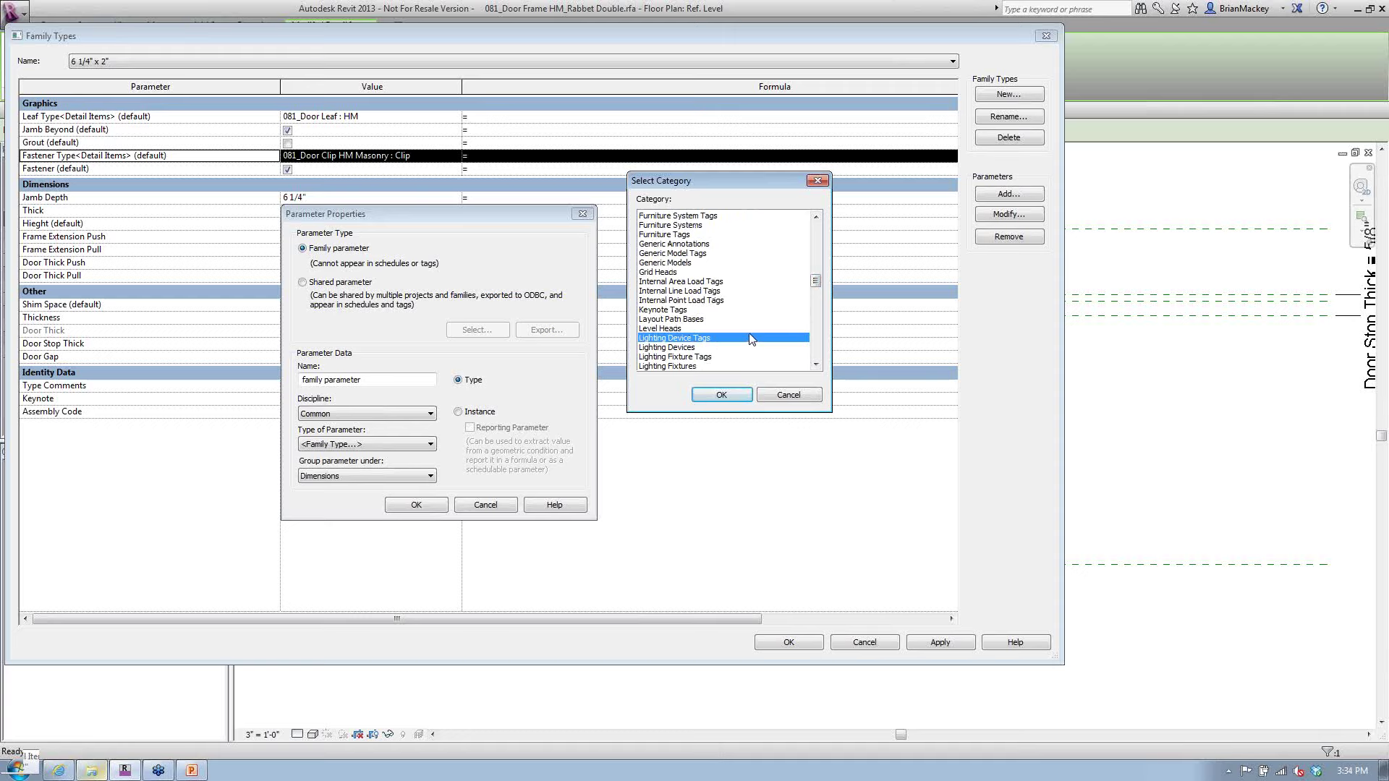
left_click_drag(815, 281, 815, 257)
left_click(674, 253)
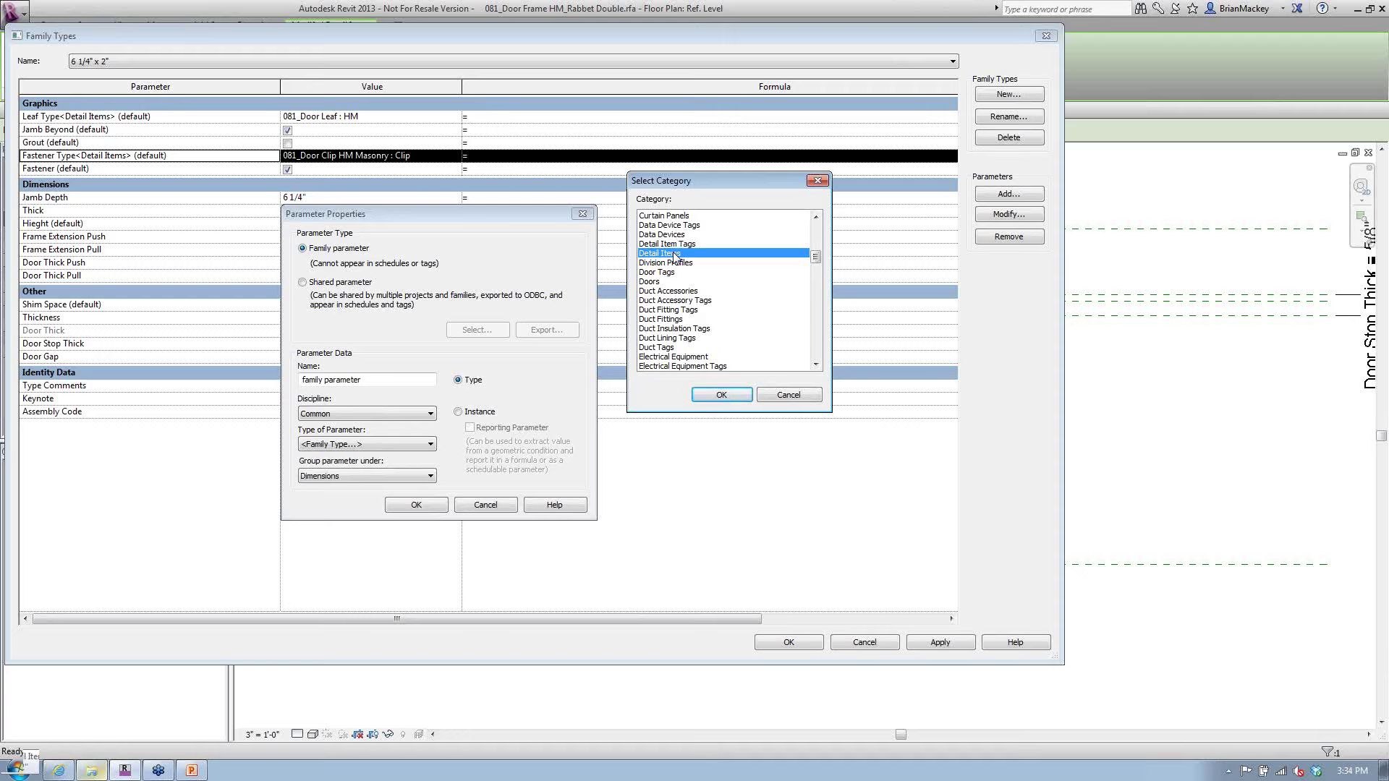
left_click(709, 397)
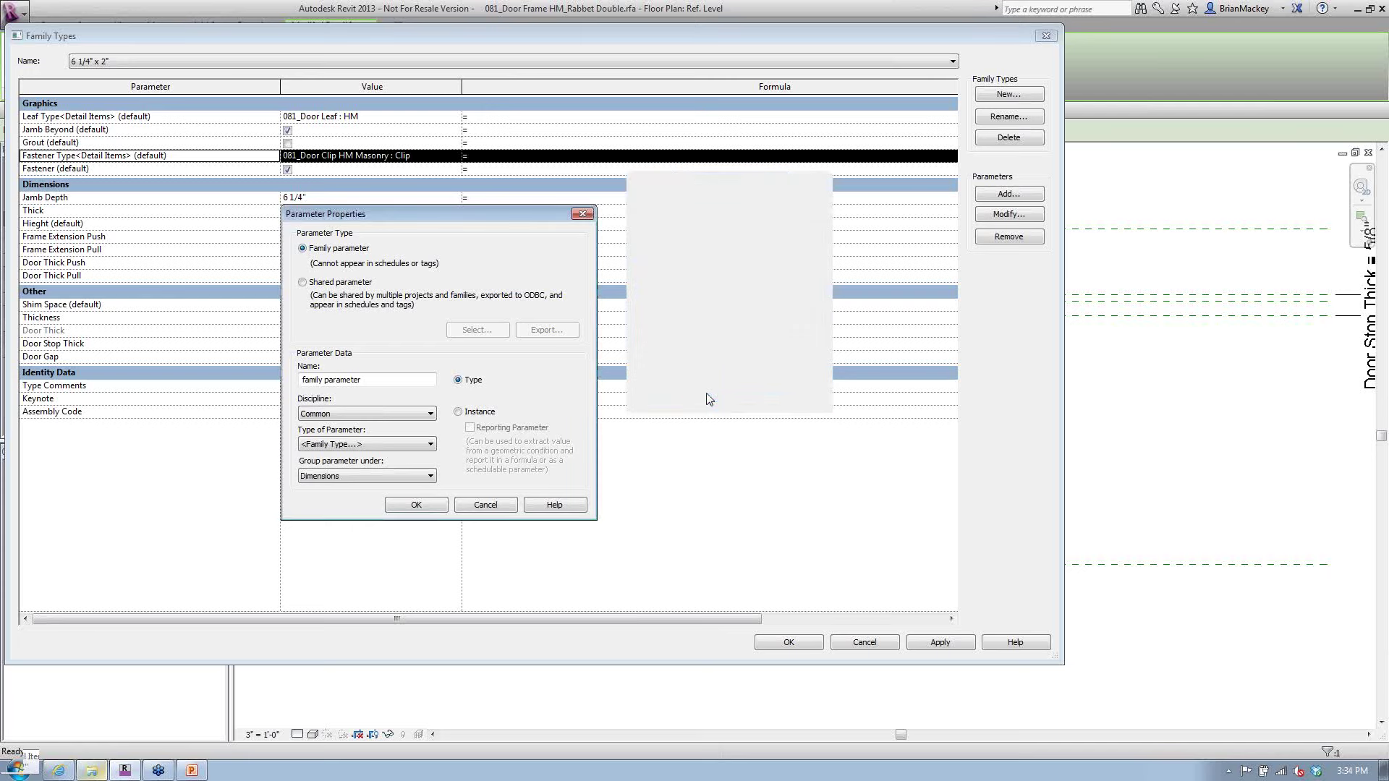
left_click(430, 476)
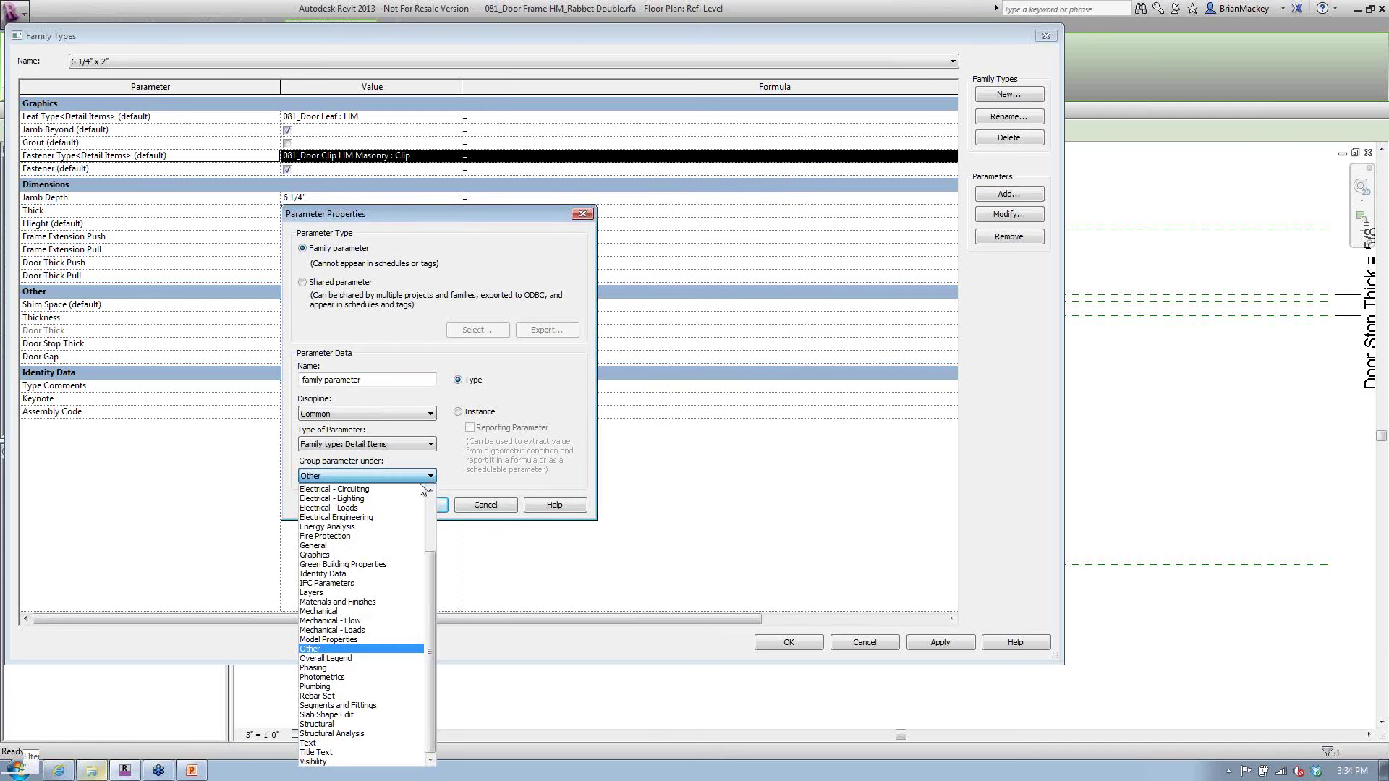
left_click(343, 547)
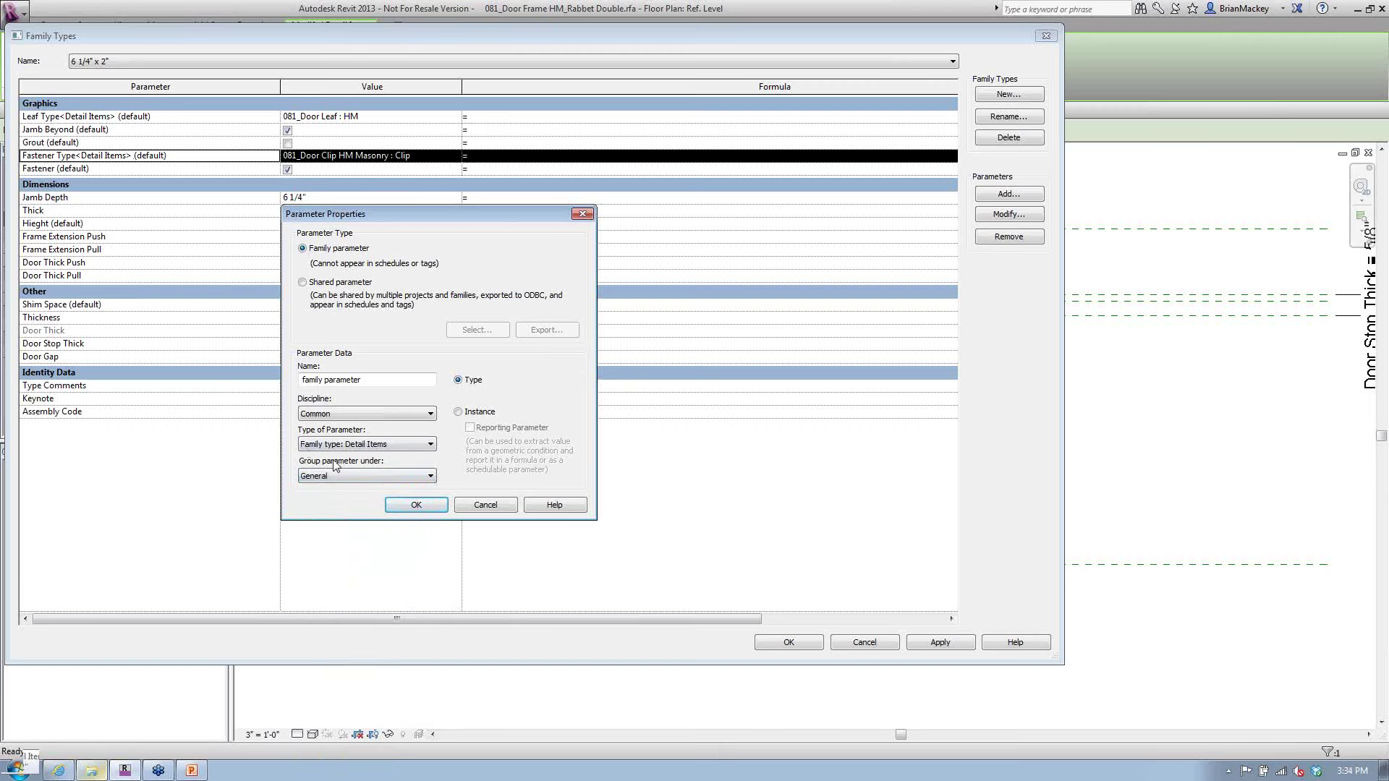
left_click(397, 505)
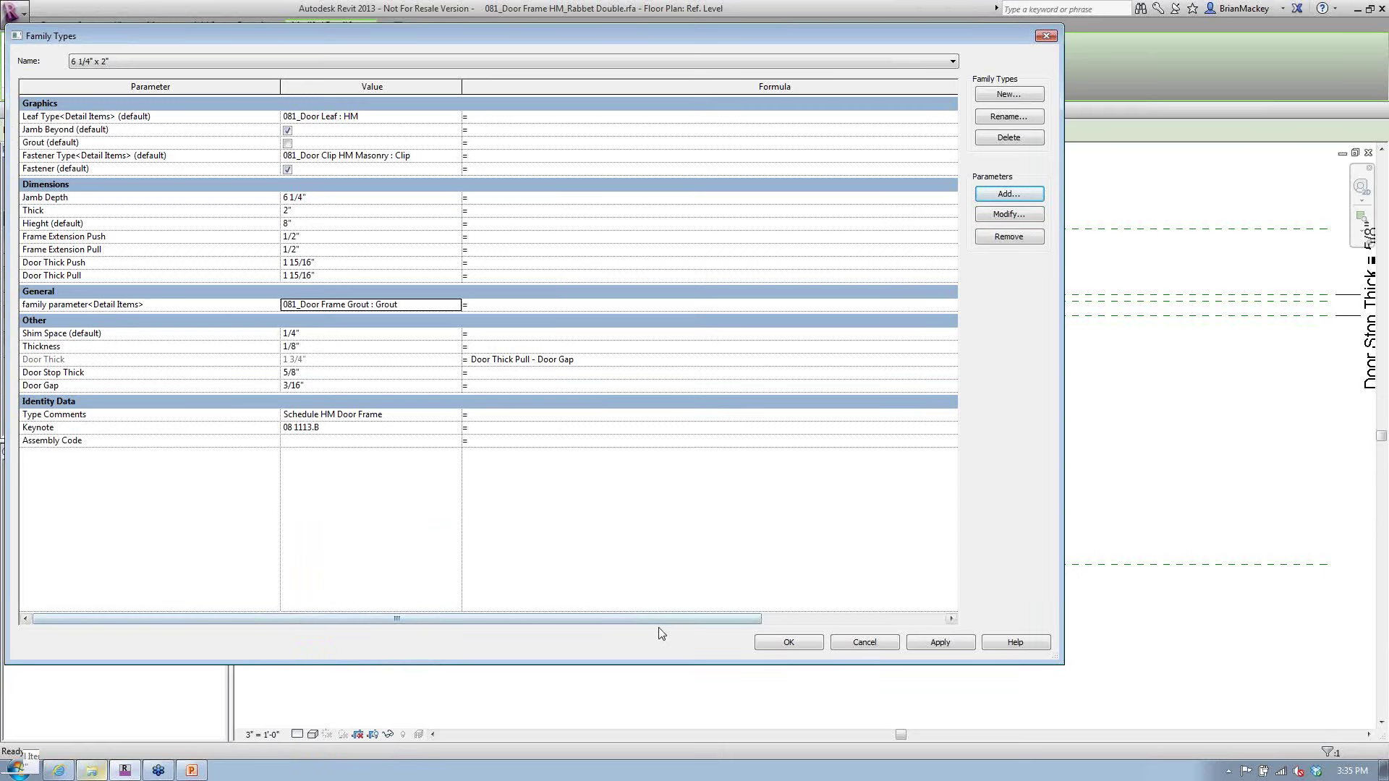
Label the placed HM door leaf with 'family parameter', so it shows 081_Door Frame Grout : Grout
left_click(785, 644)
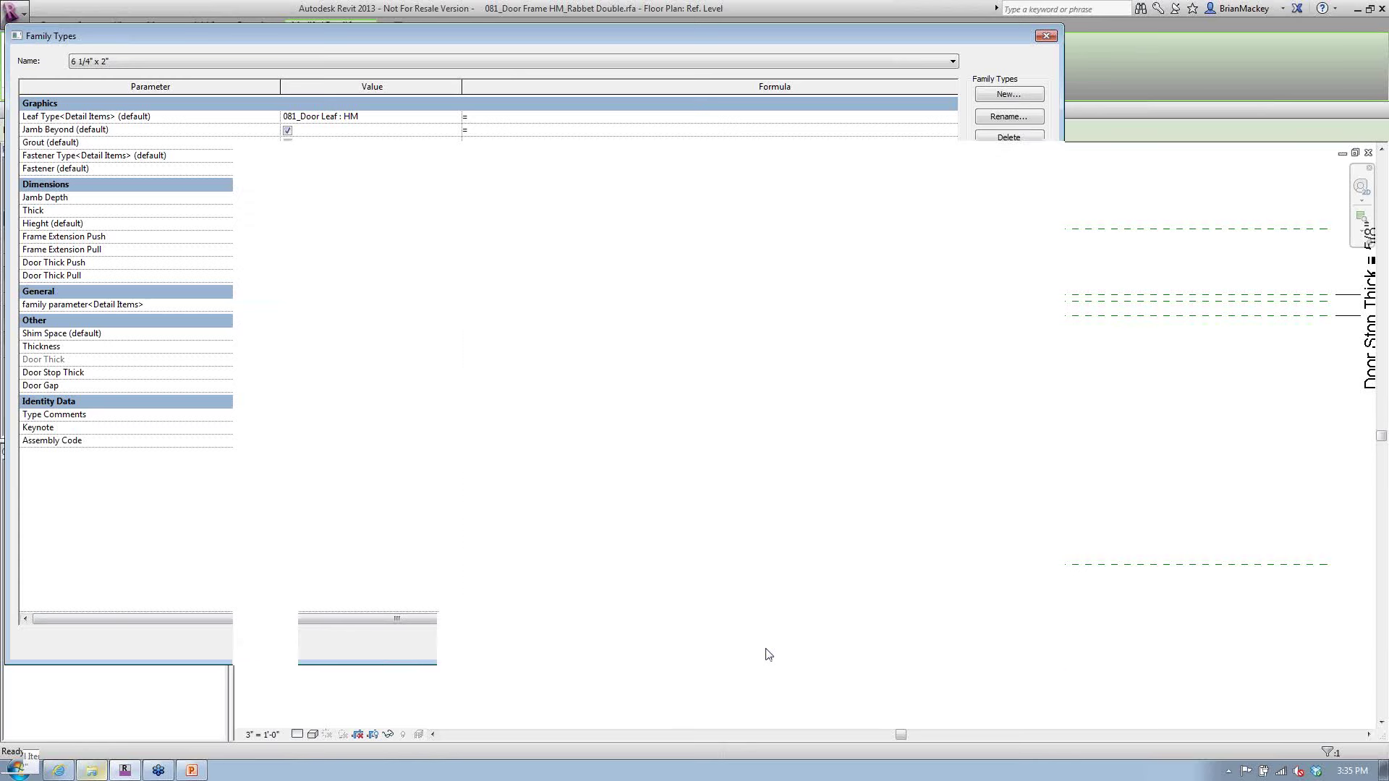
left_click(765, 655)
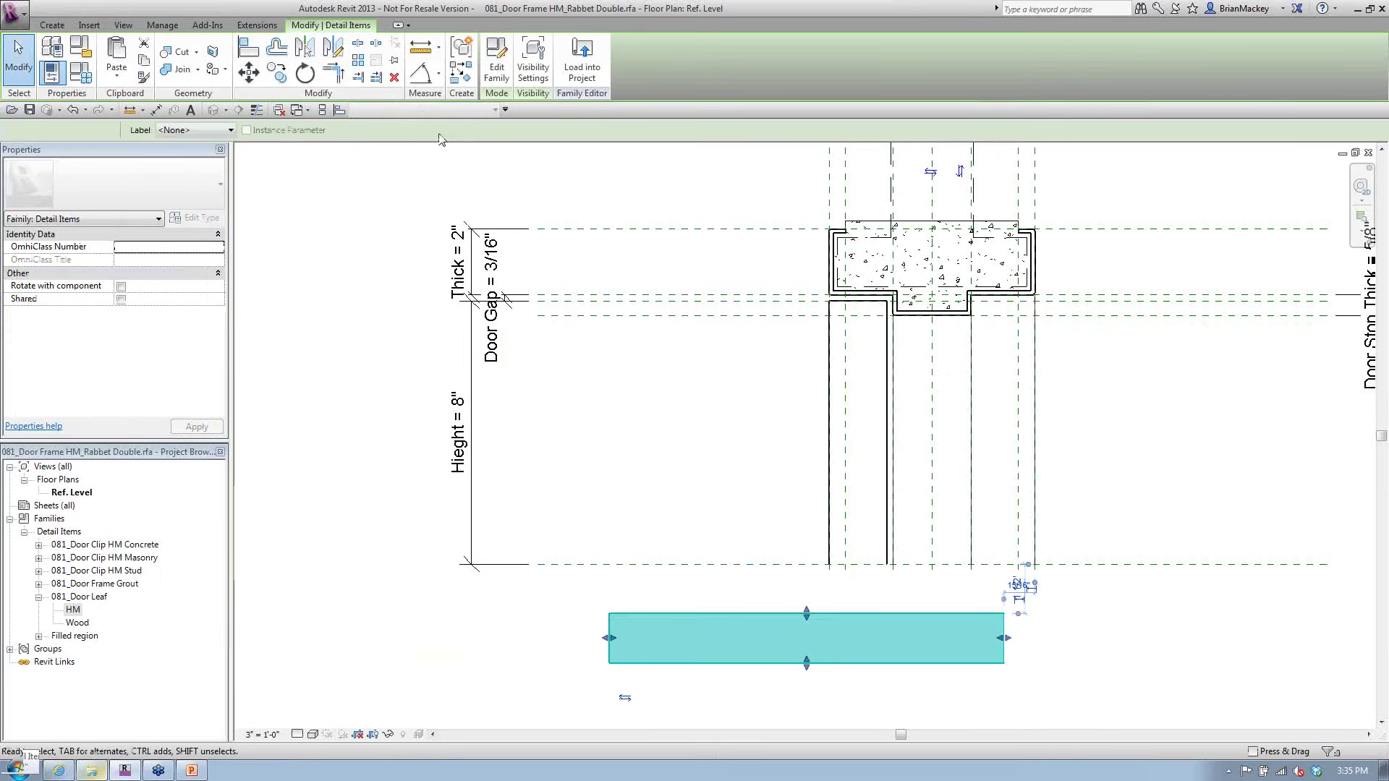
left_click(169, 134)
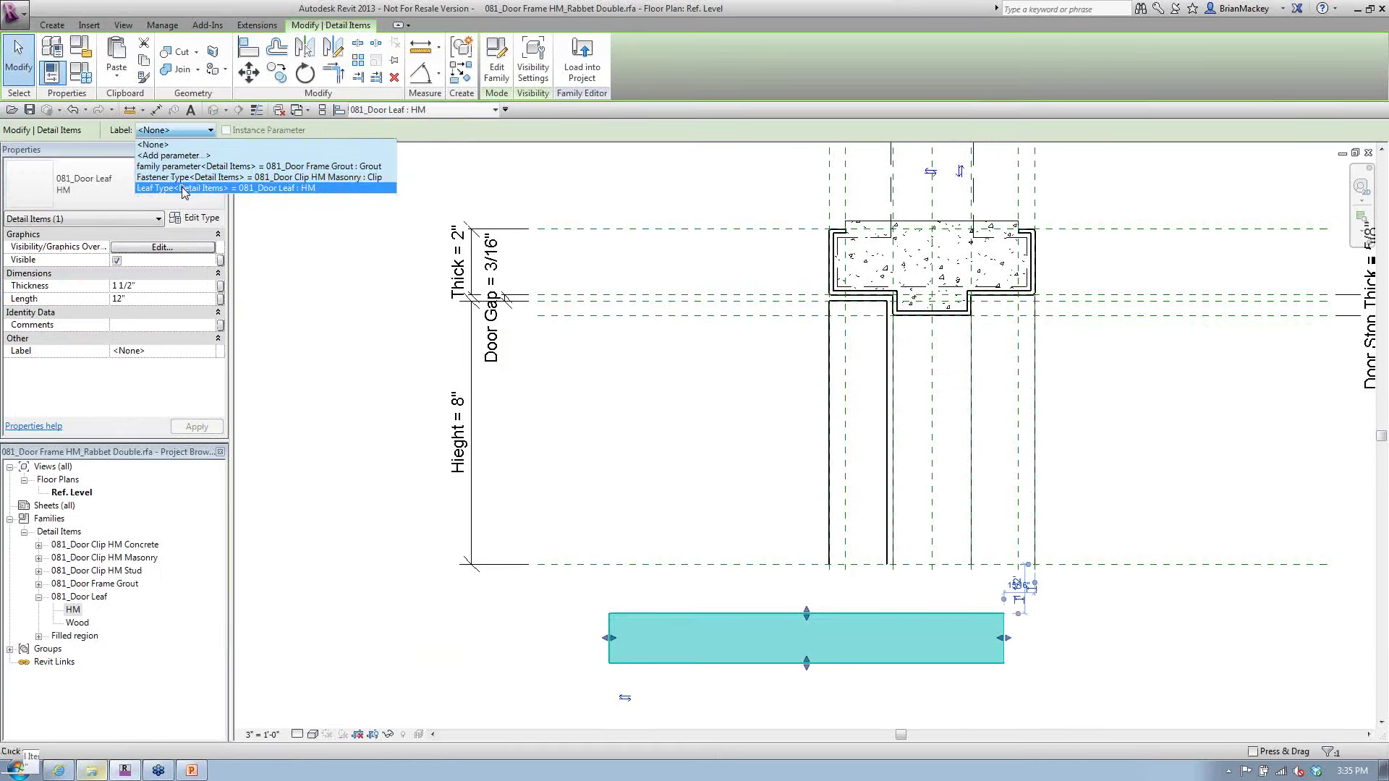
left_click(195, 171)
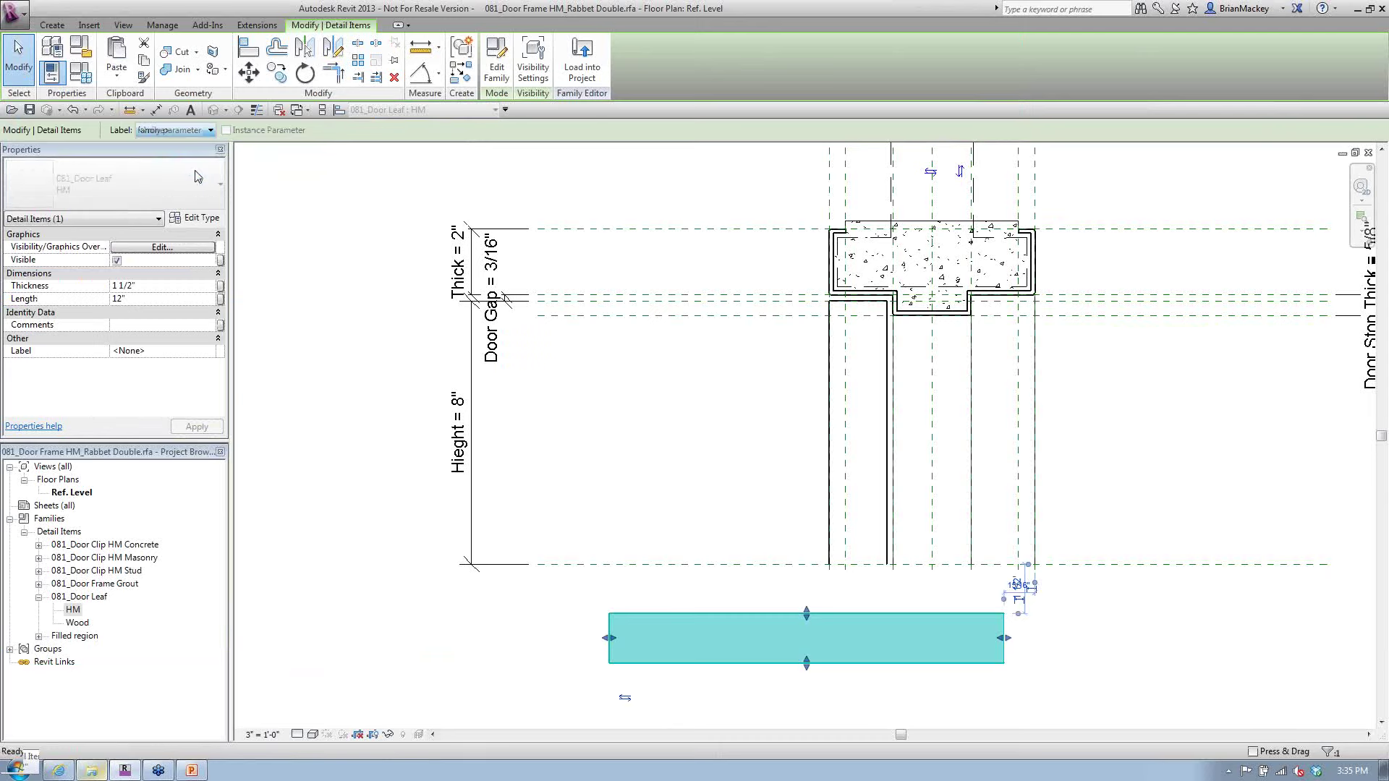
left_click(610, 517)
scroll(610, 517, "down", 2)
scroll(629, 564, "up", 1)
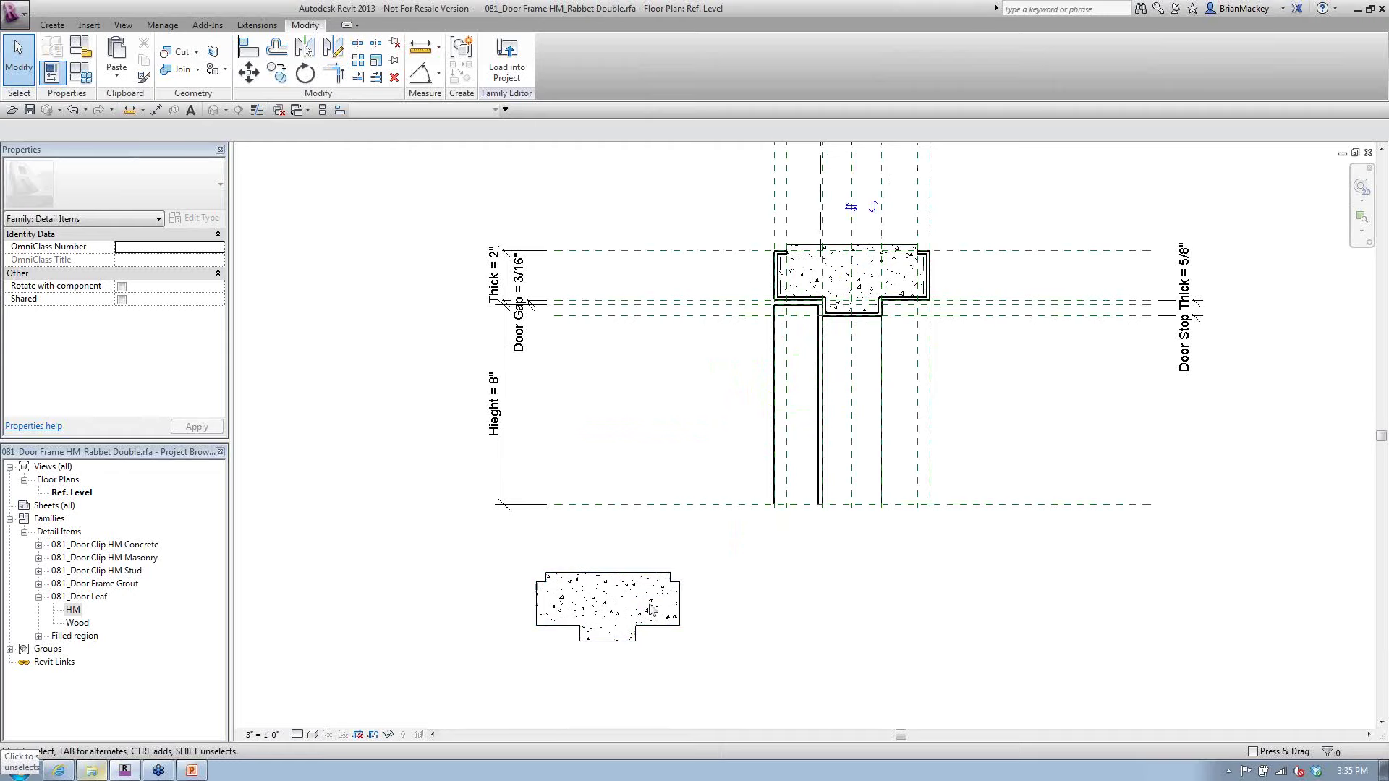
Change the value of 'family parameter' from Grout to 081_Door Leaf : HM
left_click(78, 71)
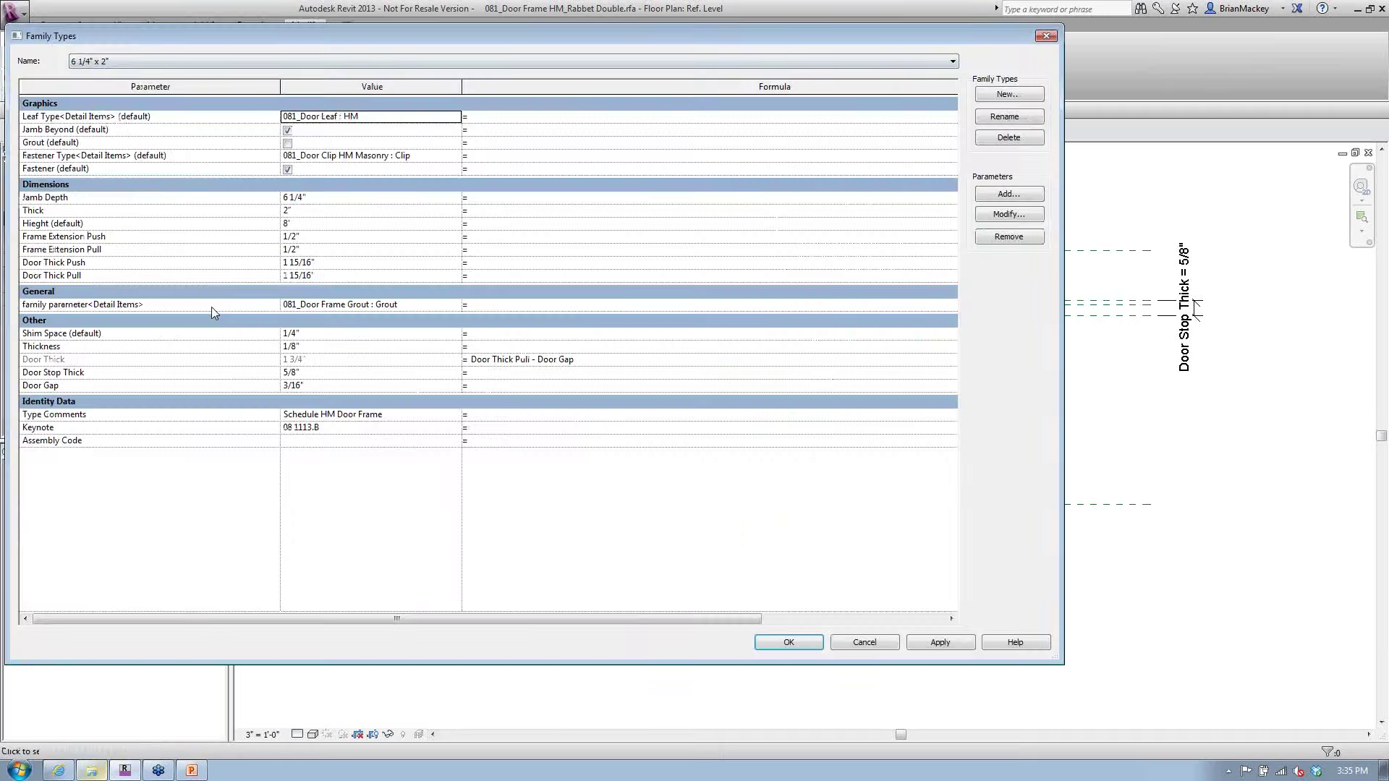
left_click(456, 305)
left_click(456, 306)
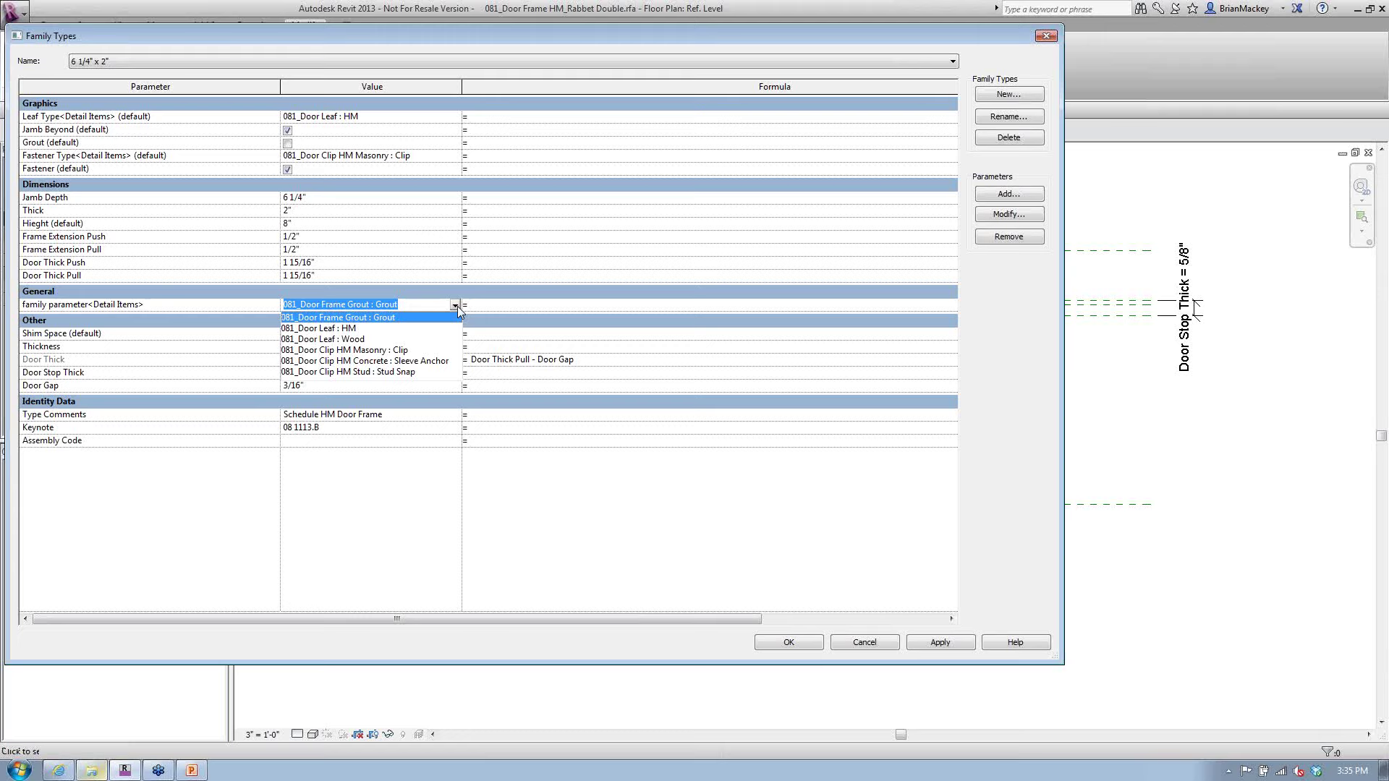
left_click(338, 328)
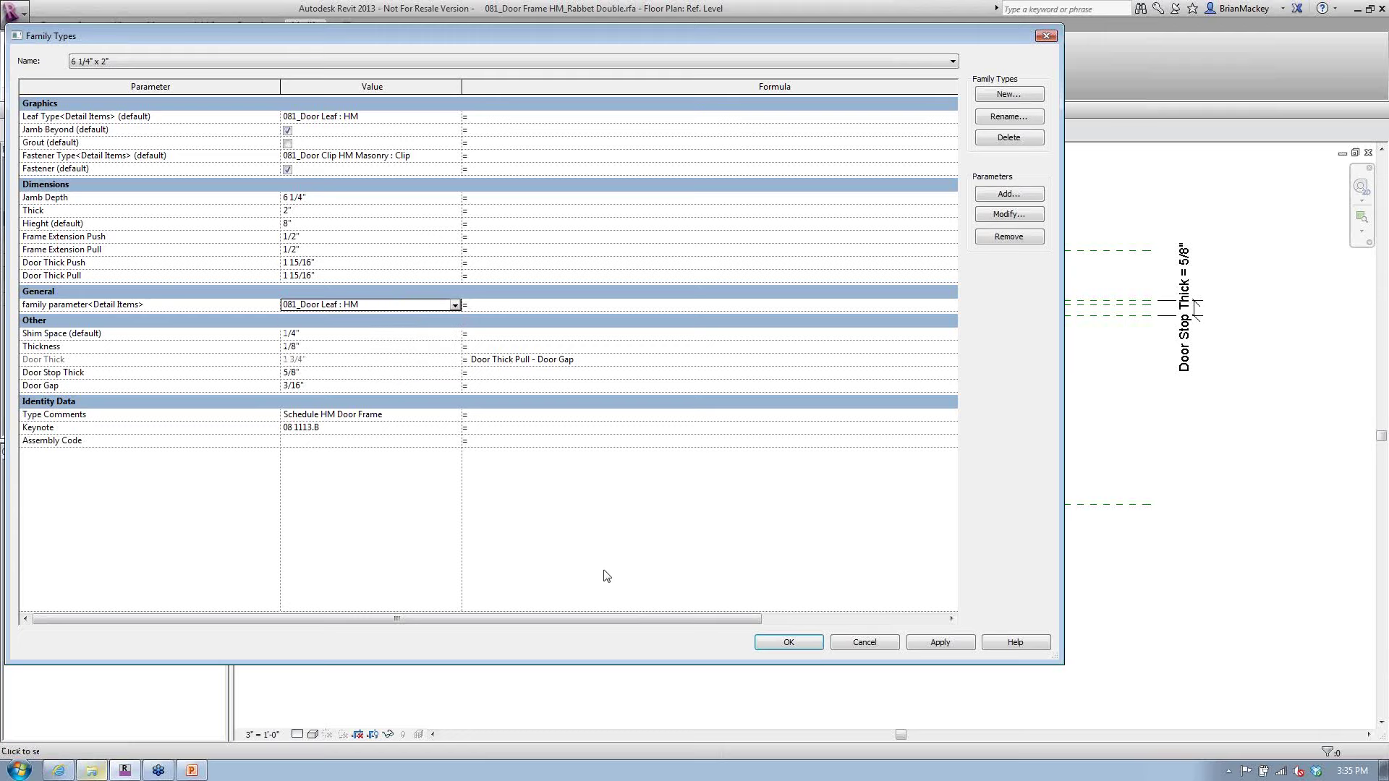
left_click(773, 640)
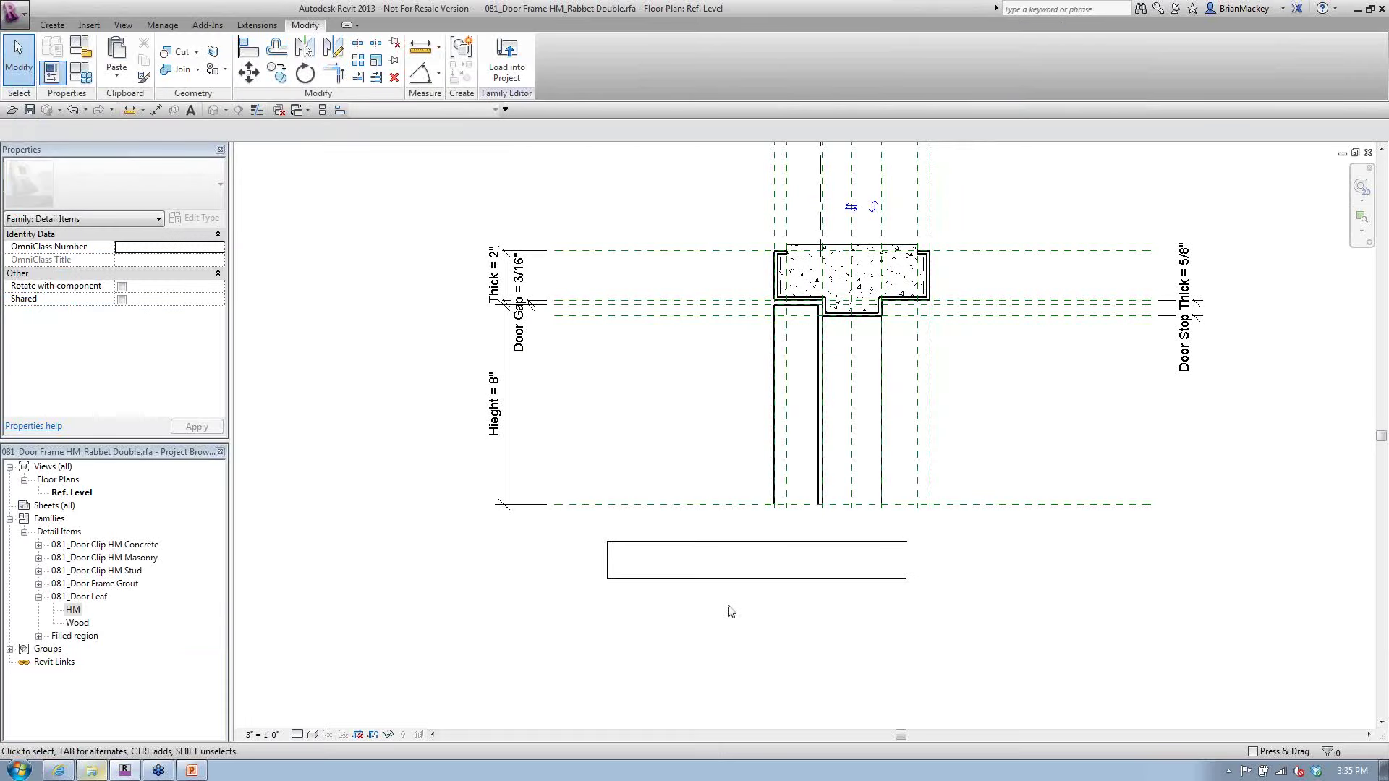
Associate the nested door leaf's Thickness with the frame's Thick parameter
left_click(714, 552)
left_click(678, 527)
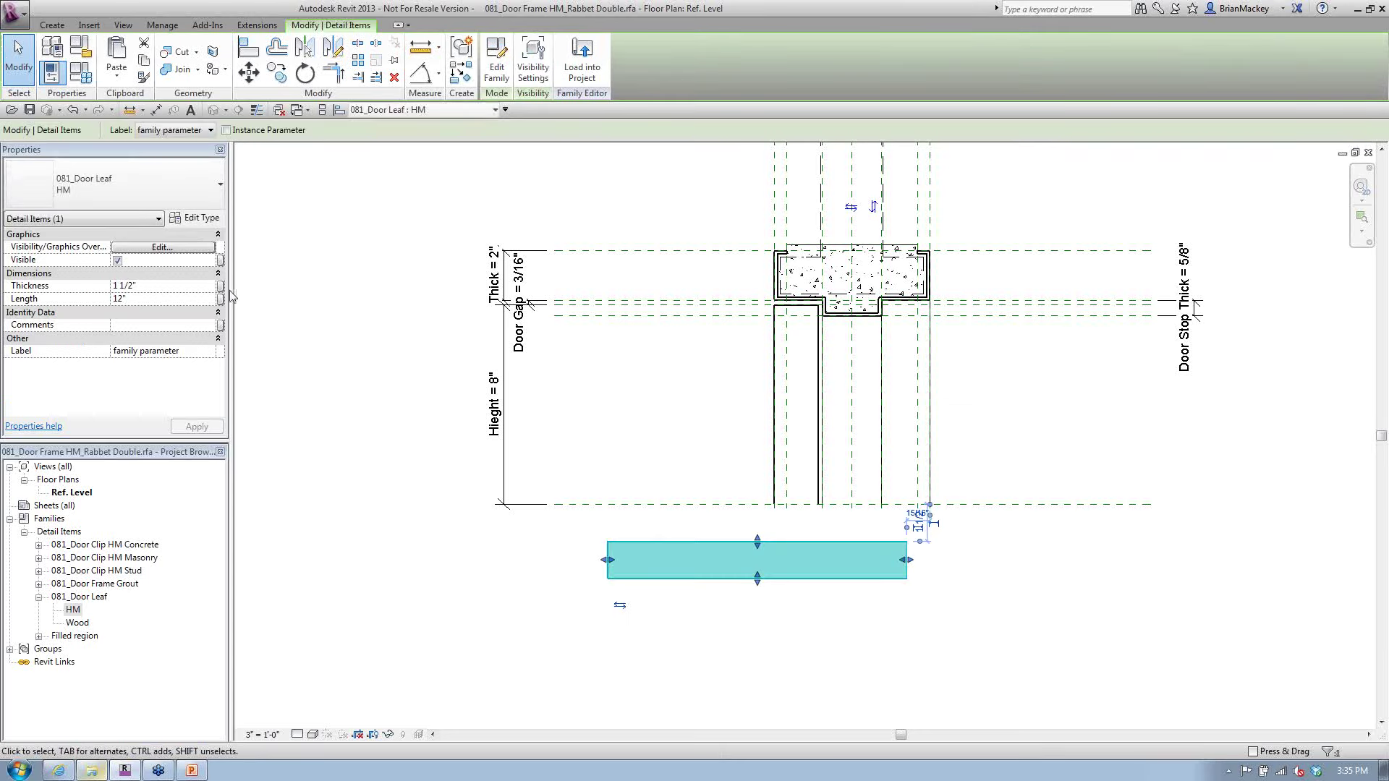
left_click(221, 286)
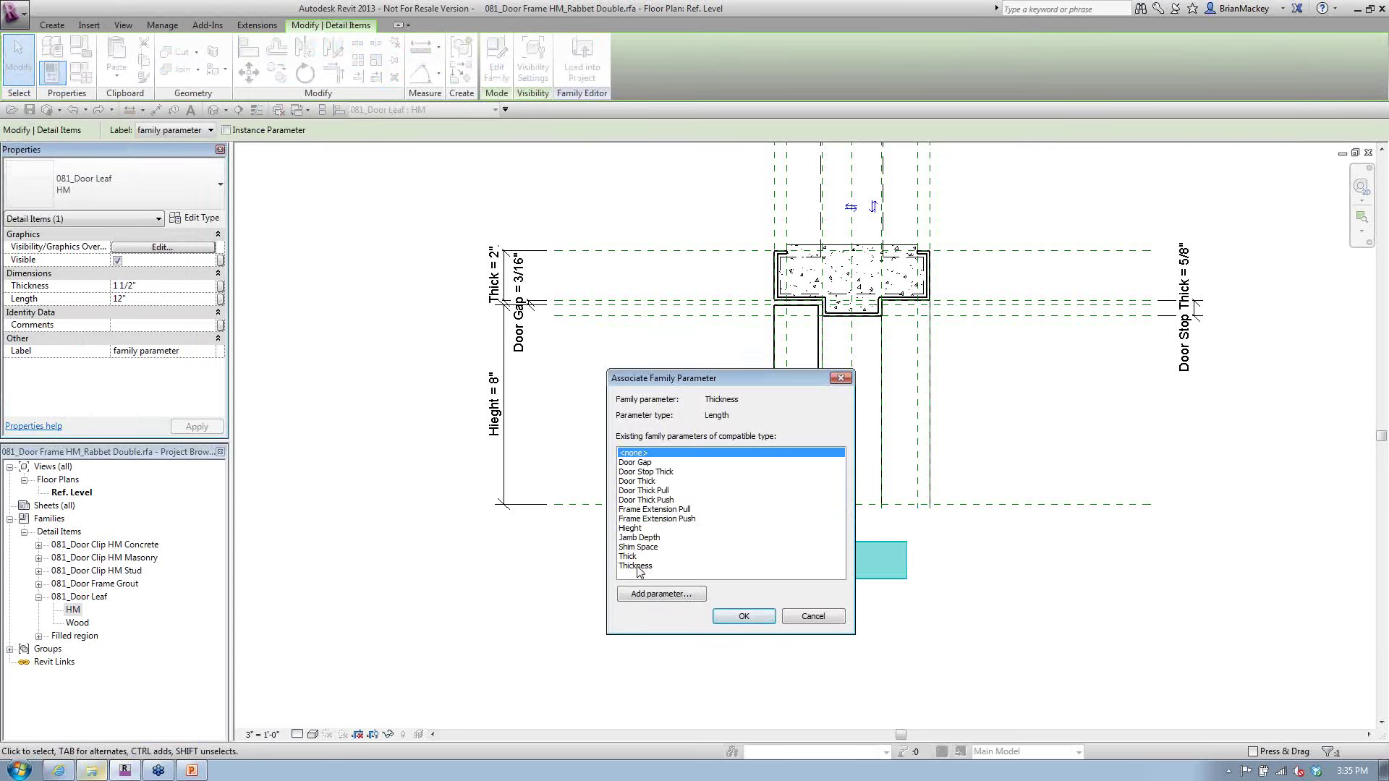
left_click(630, 558)
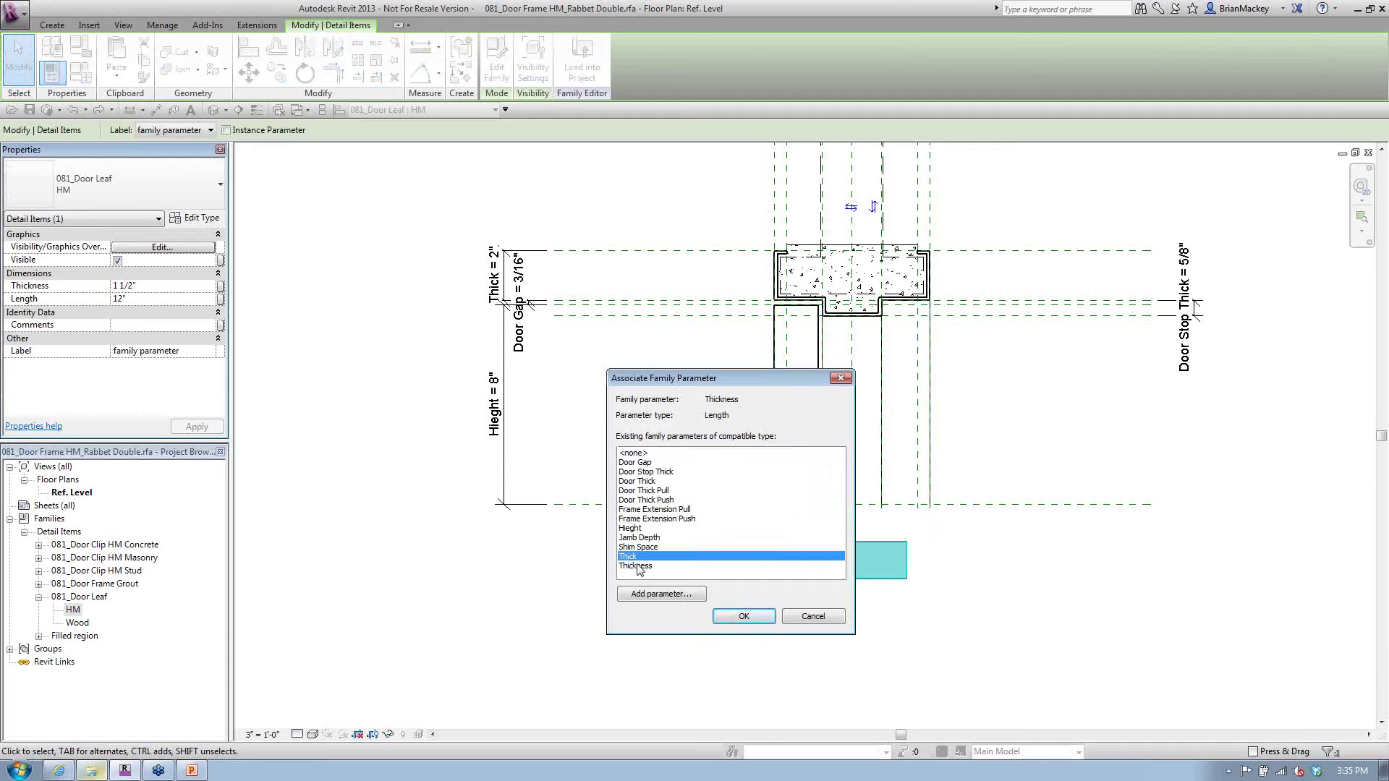
left_click(637, 567)
left_click(738, 616)
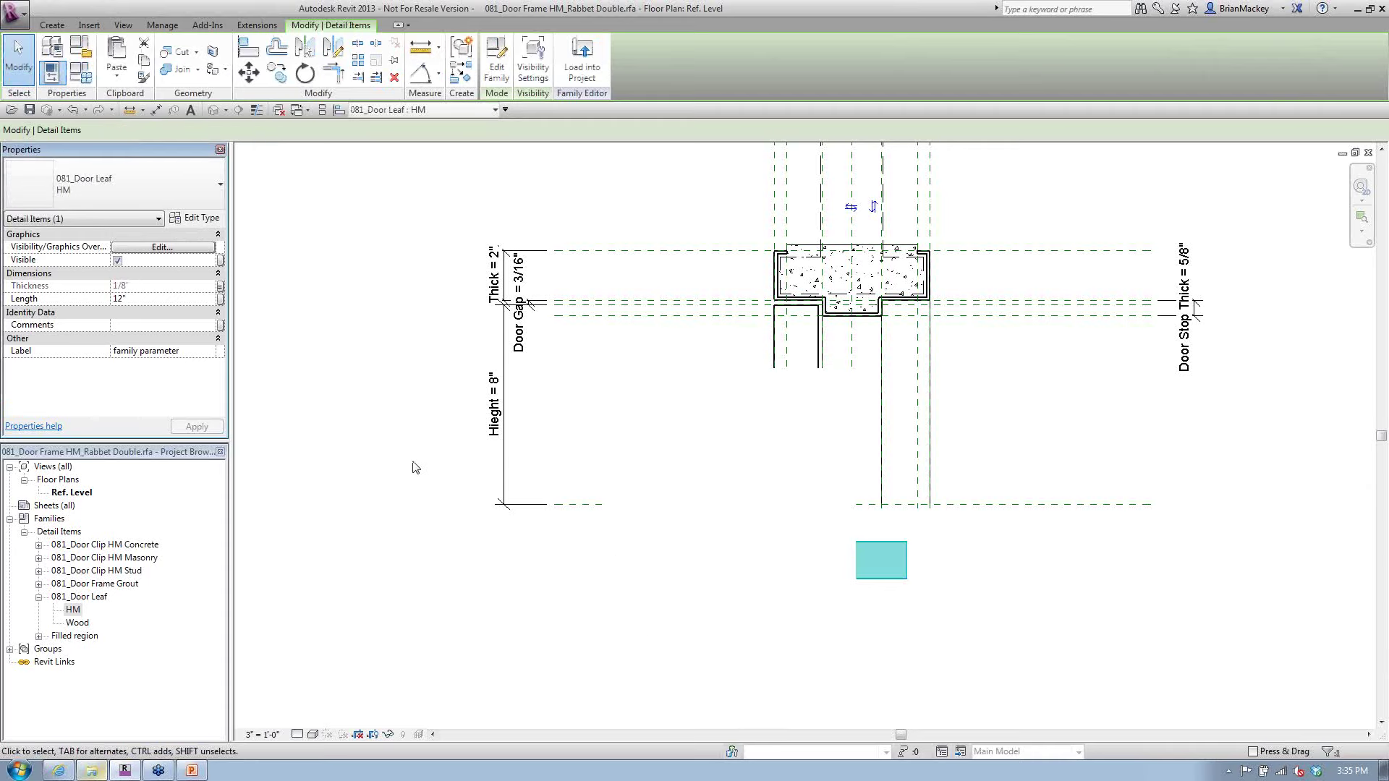
left_click(221, 287)
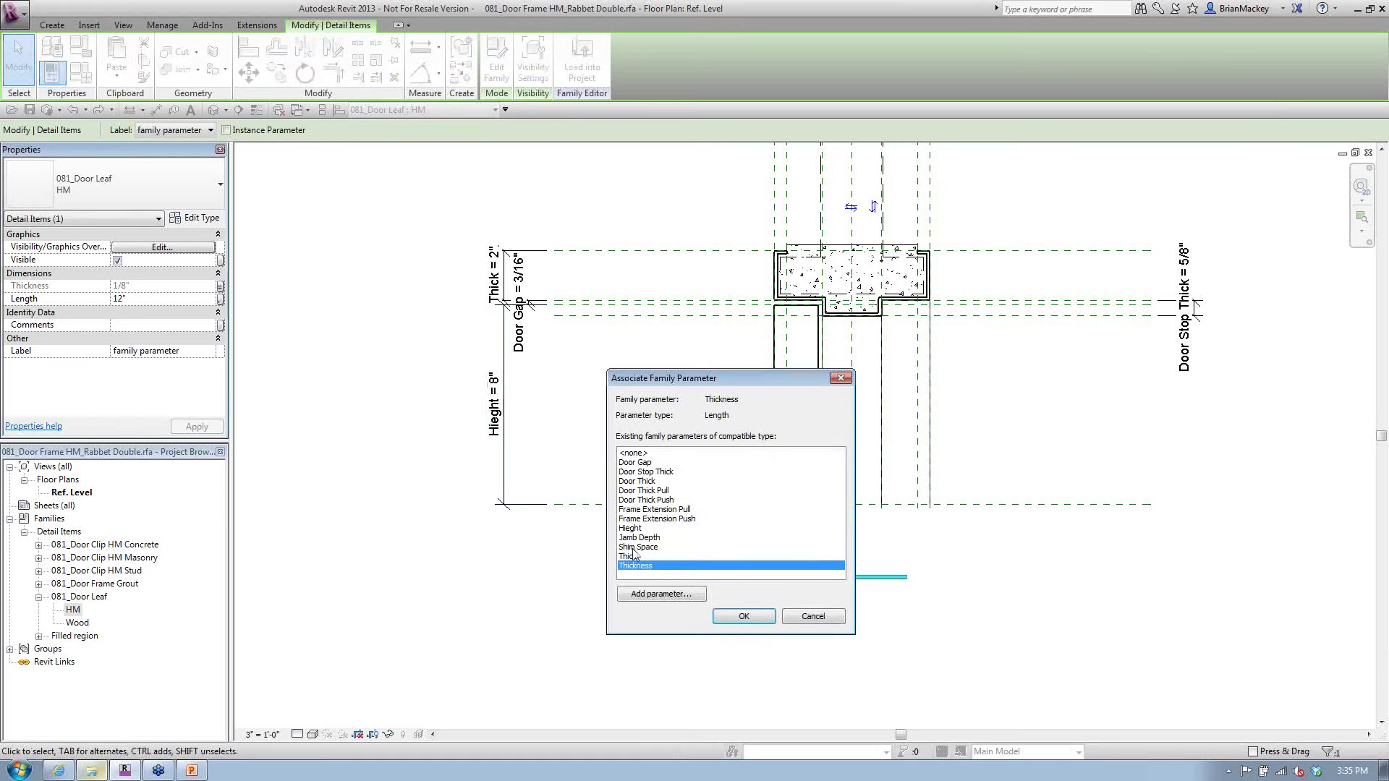
left_click(631, 556)
left_click(744, 616)
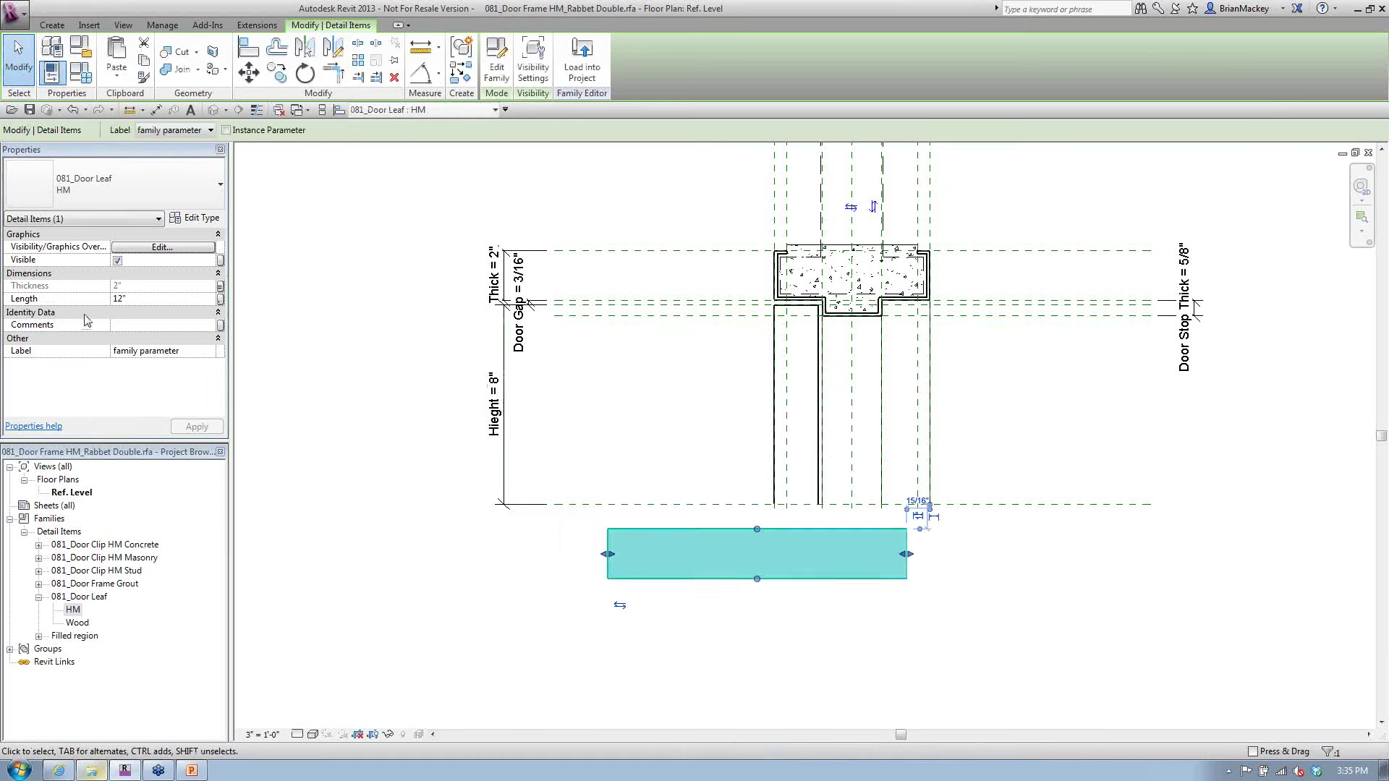
left_click(221, 299)
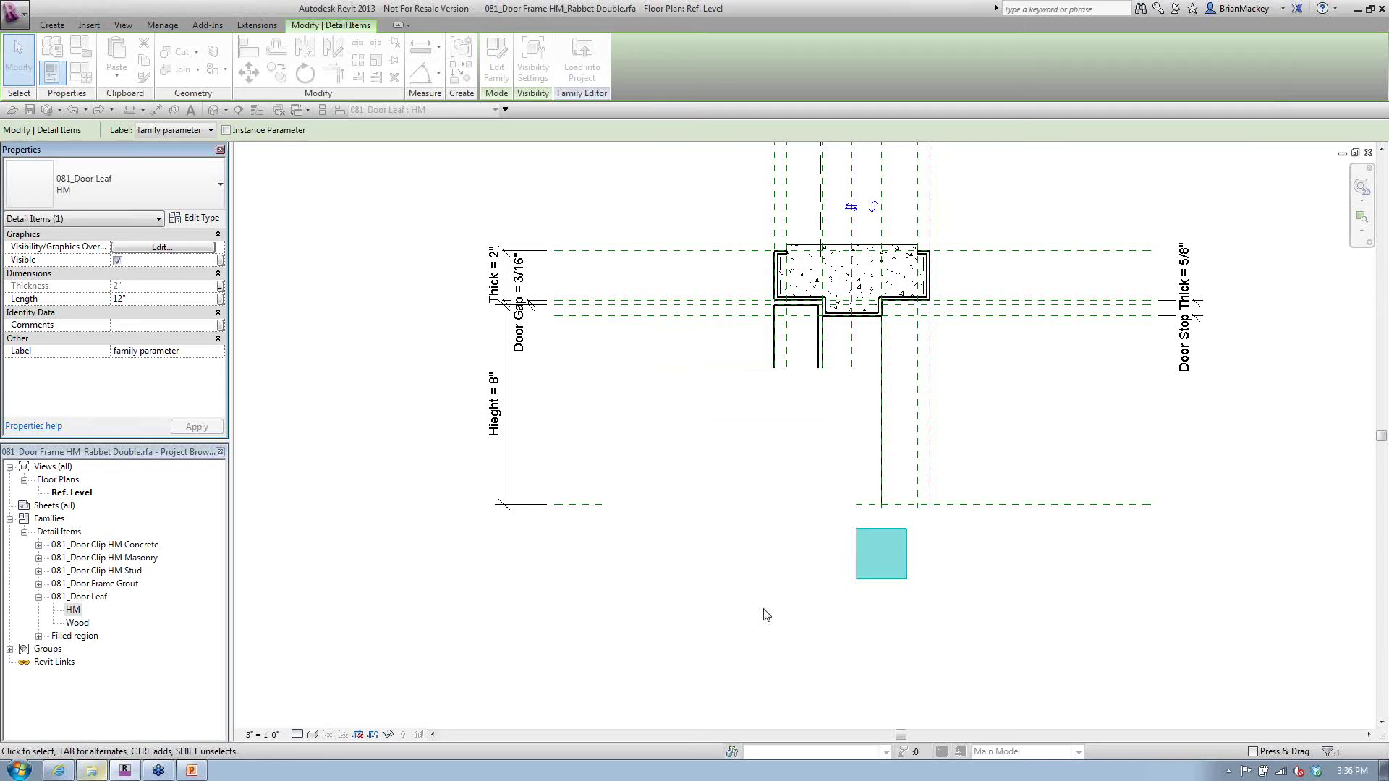
Rotate the lower HM door leaf 90° so it runs vertically
left_click(757, 613)
left_click(765, 409)
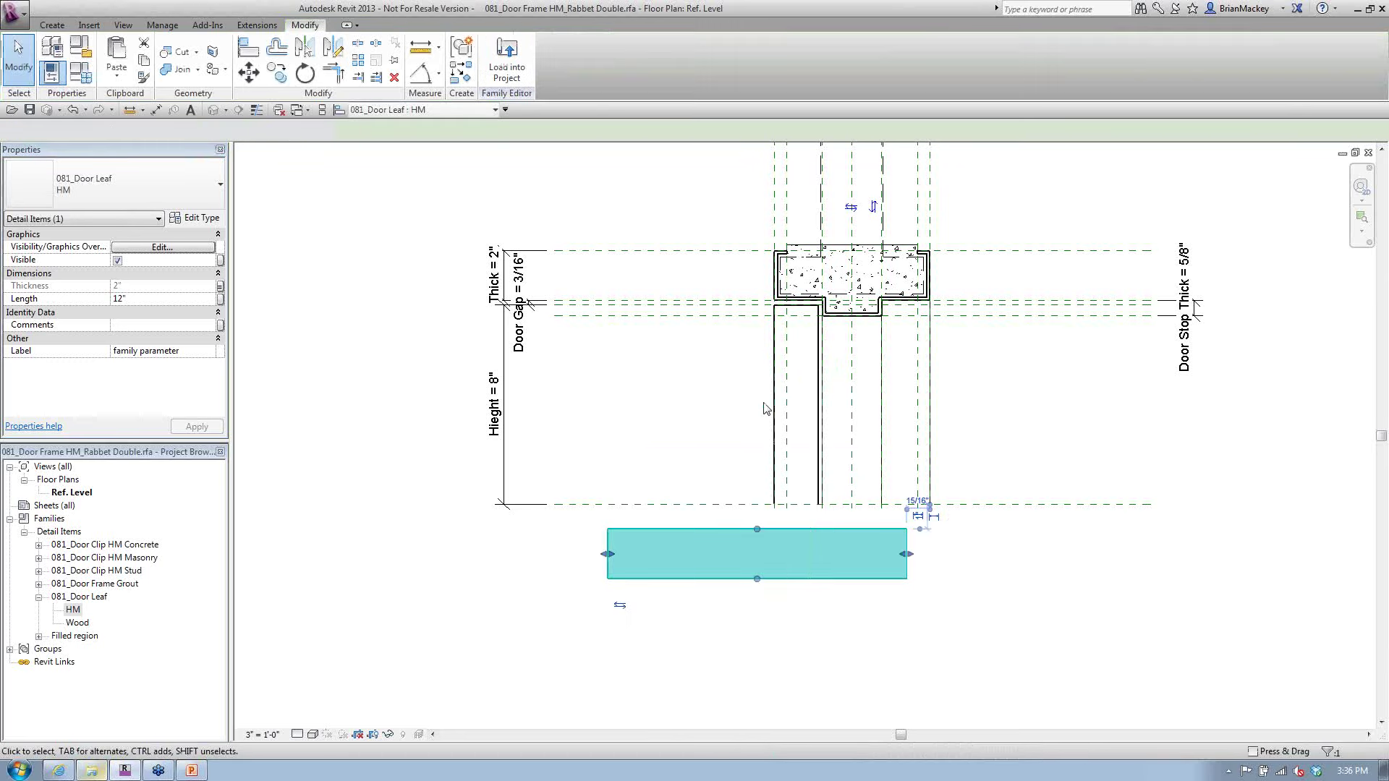
left_click(775, 437)
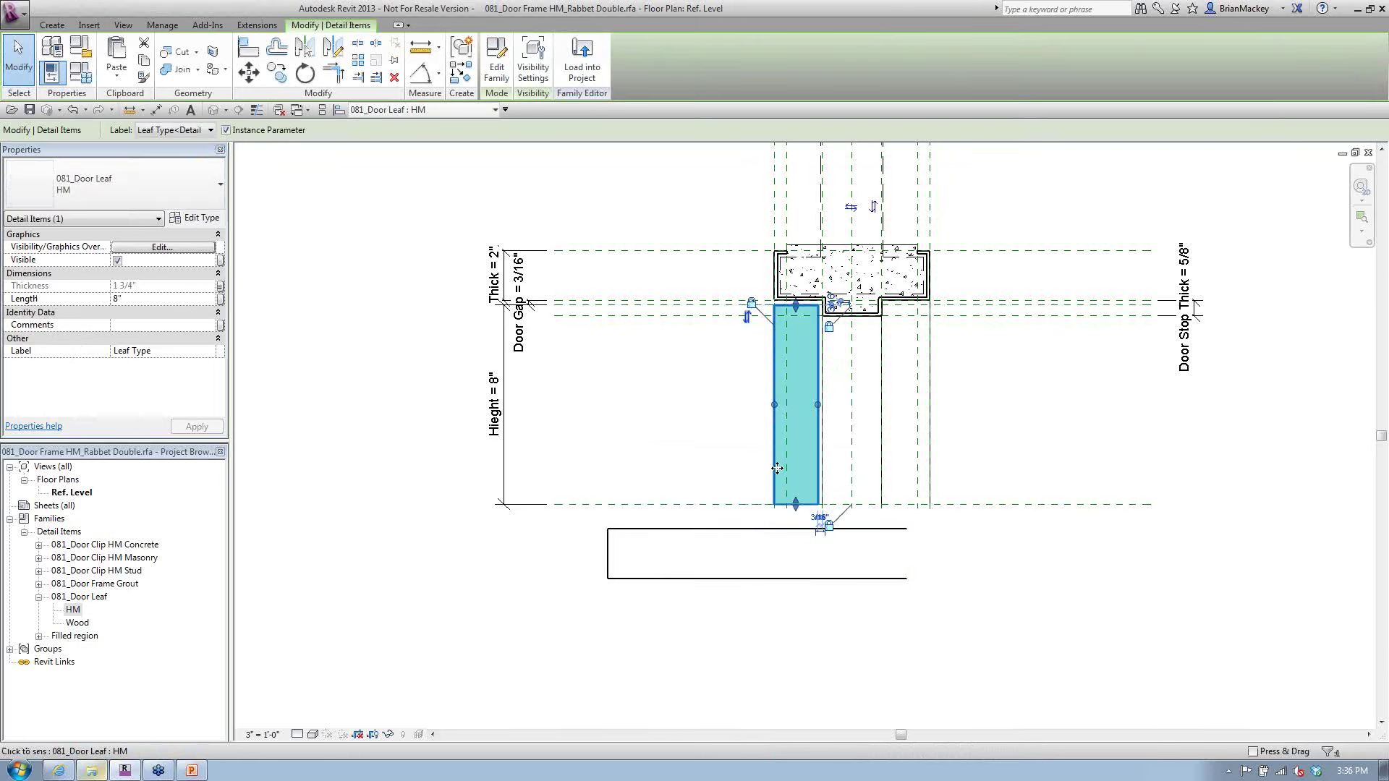
left_click(749, 528)
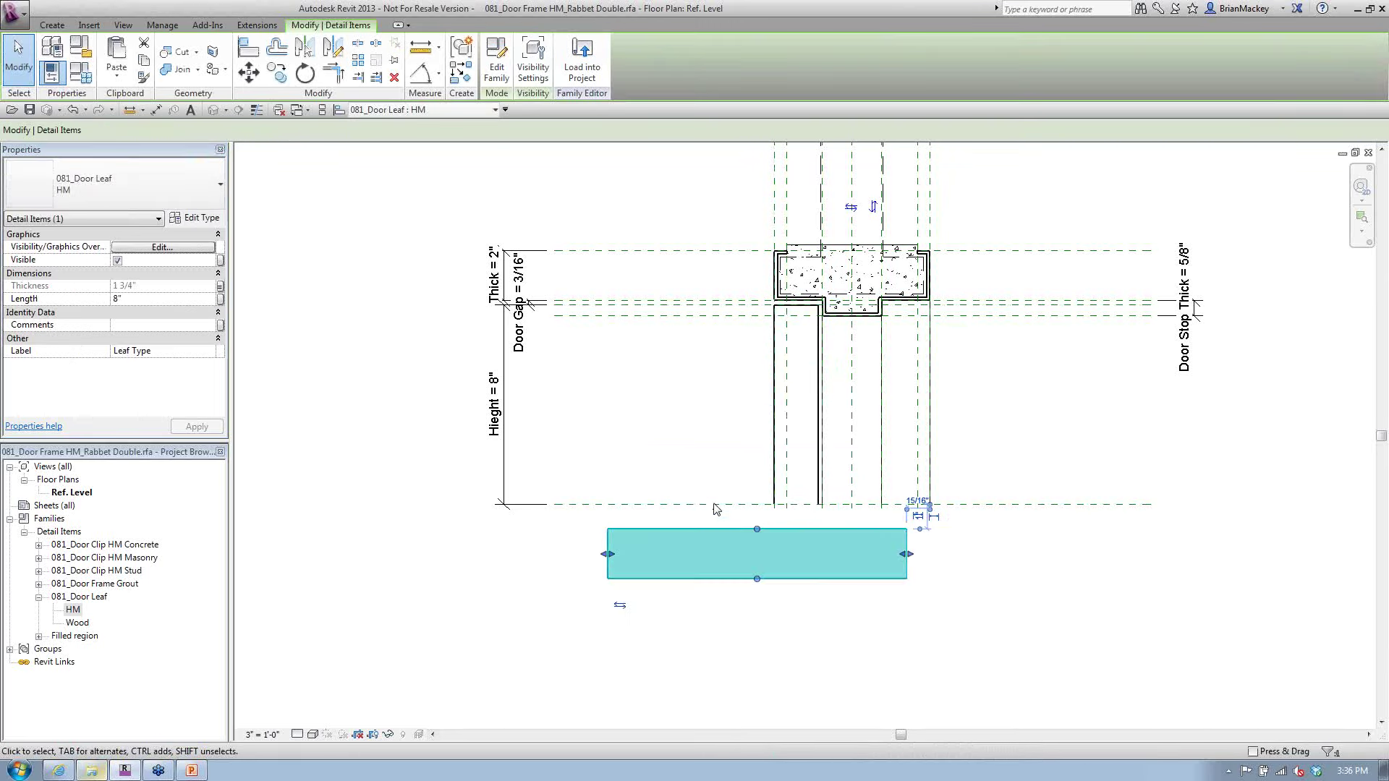
left_click(678, 354)
left_click(680, 537)
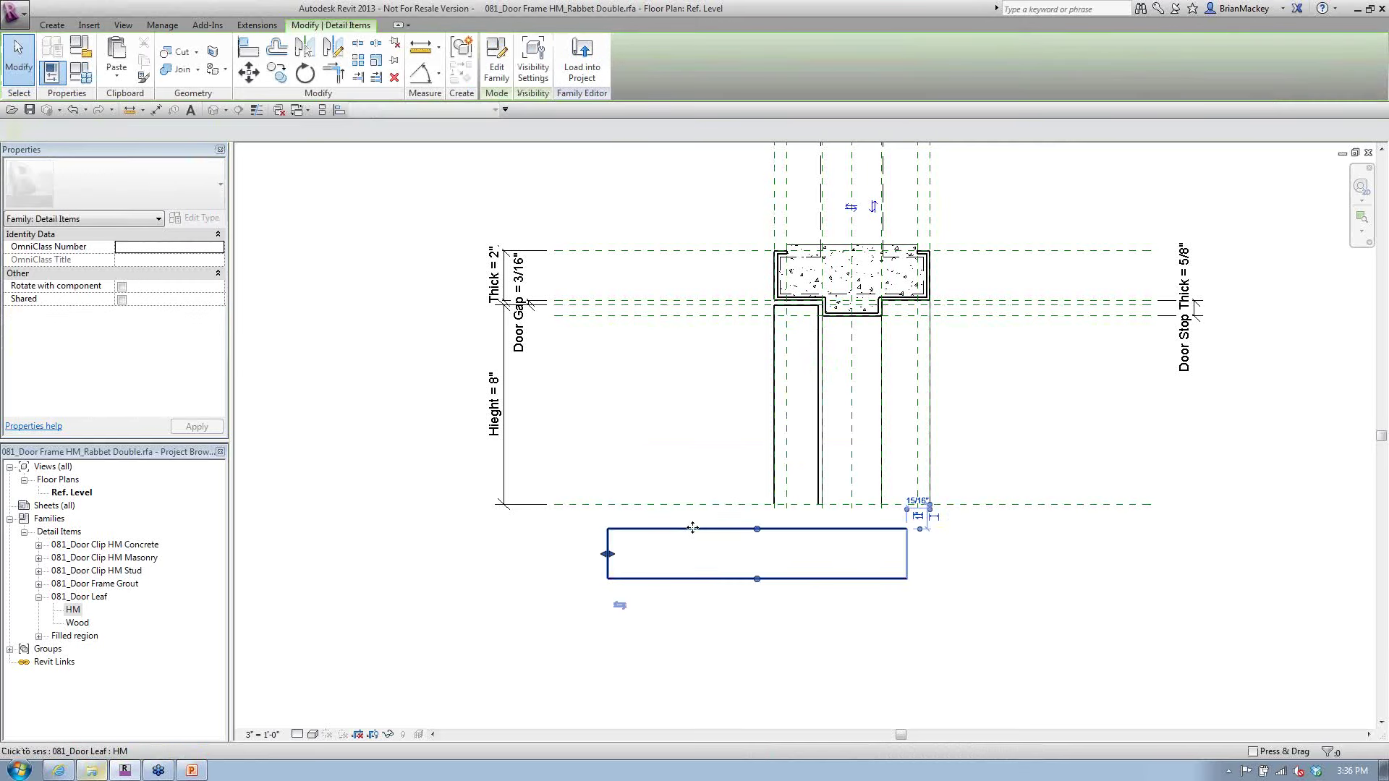
left_click(304, 73)
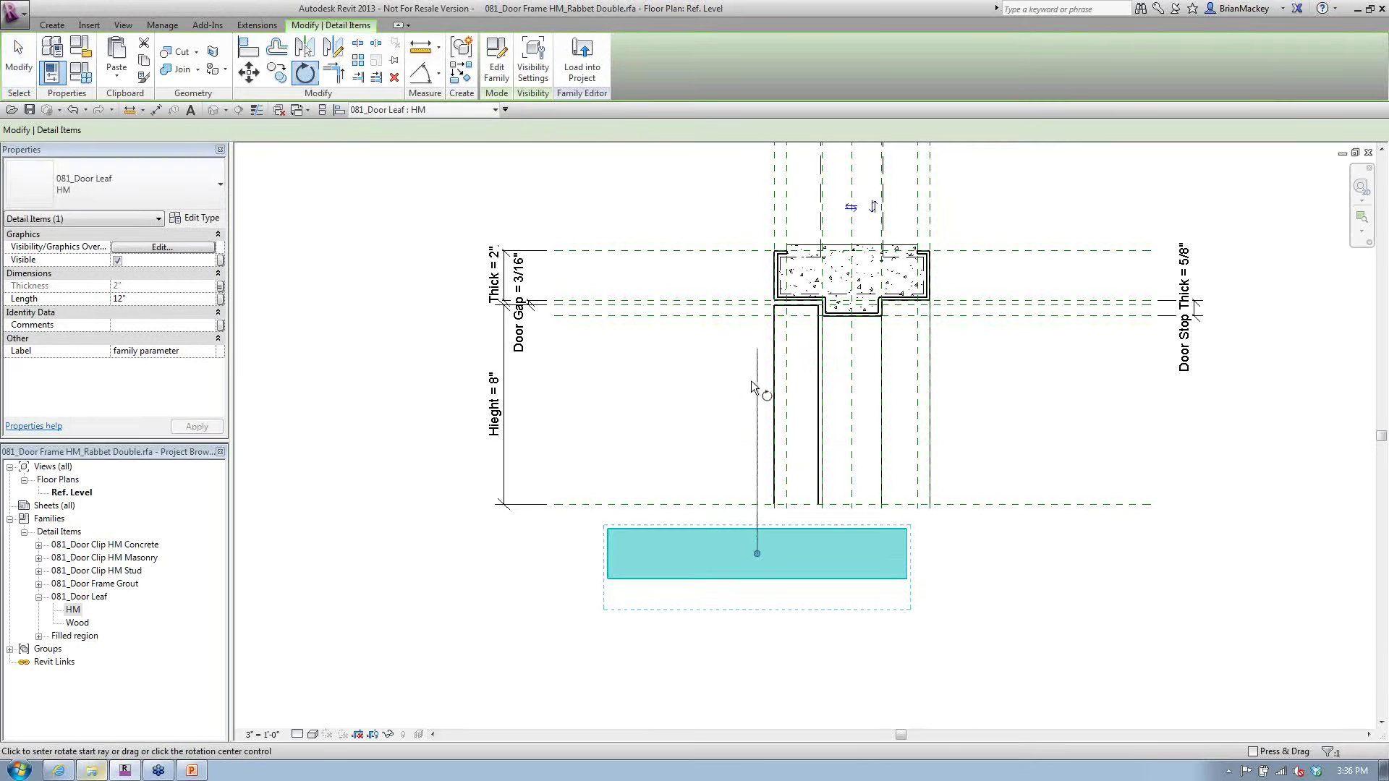
left_click(753, 381)
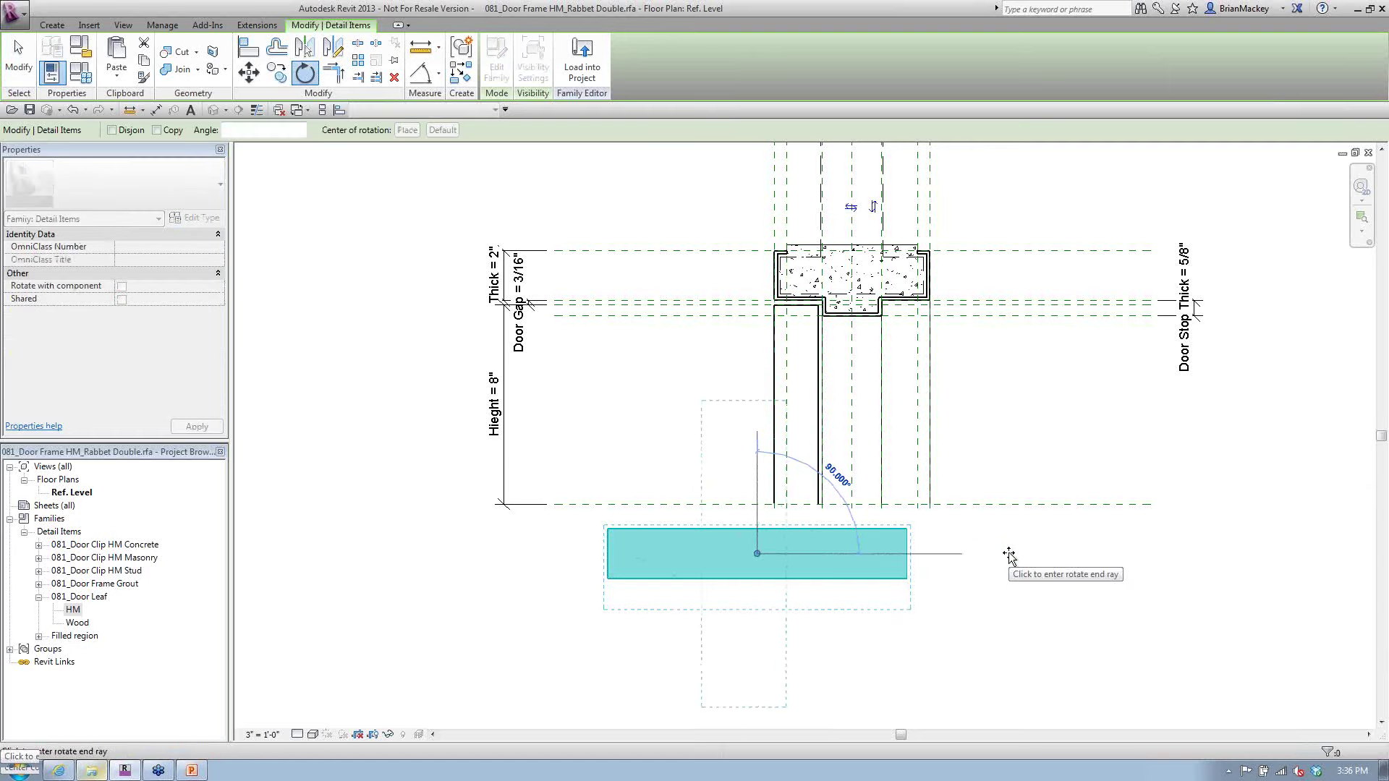
left_click(1008, 557)
left_click(676, 335)
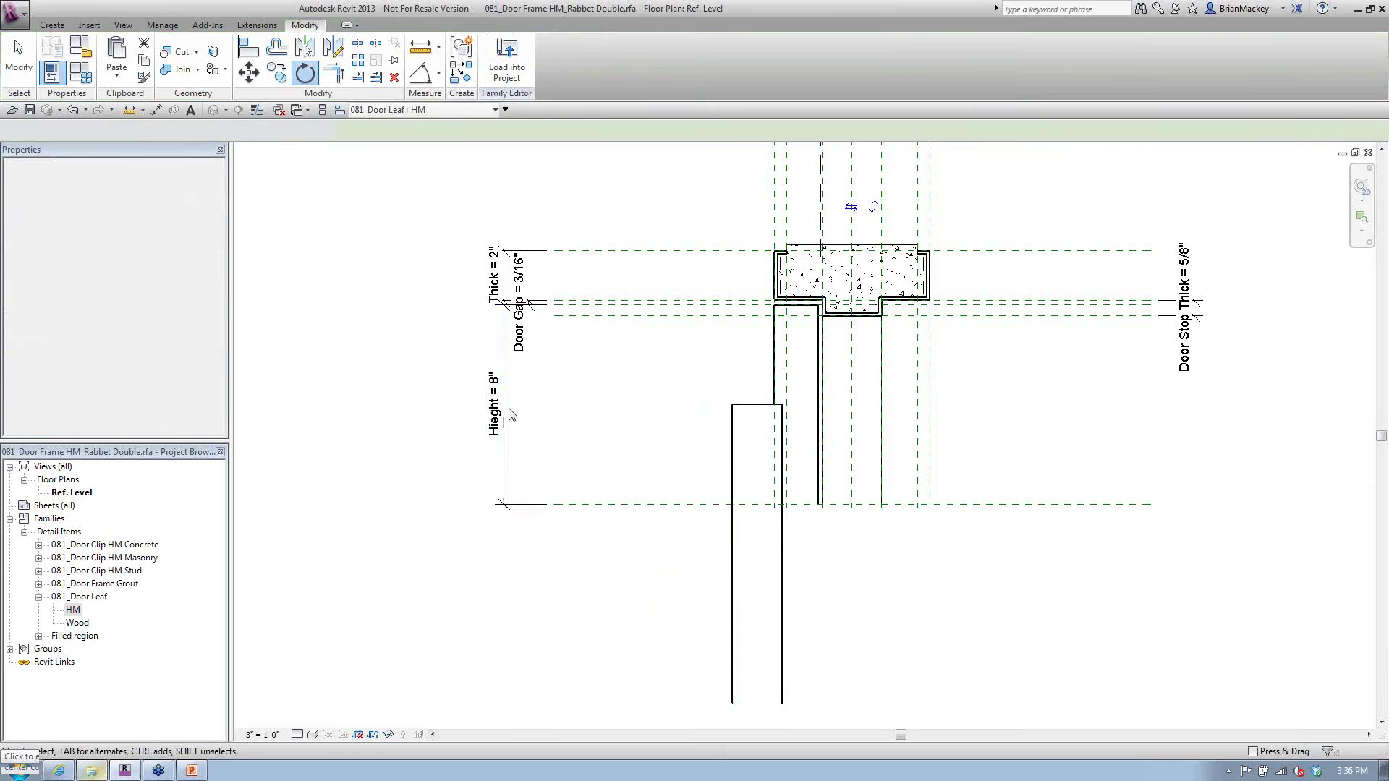
key("Escape")
key("Escape")
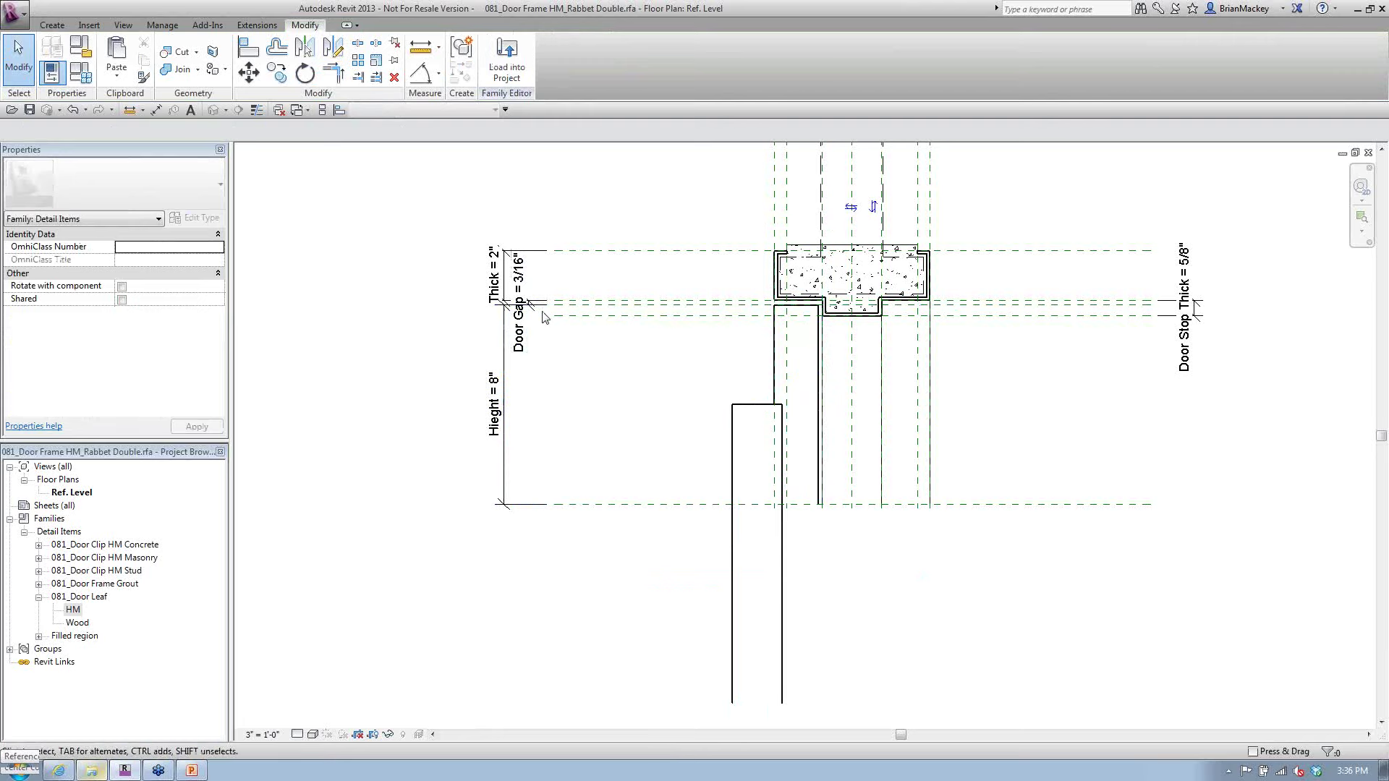
Choose Hiegth as the parameter for the rotated leaf's Length
scroll(545, 317, "up", 1)
scroll(545, 317, "up", 2)
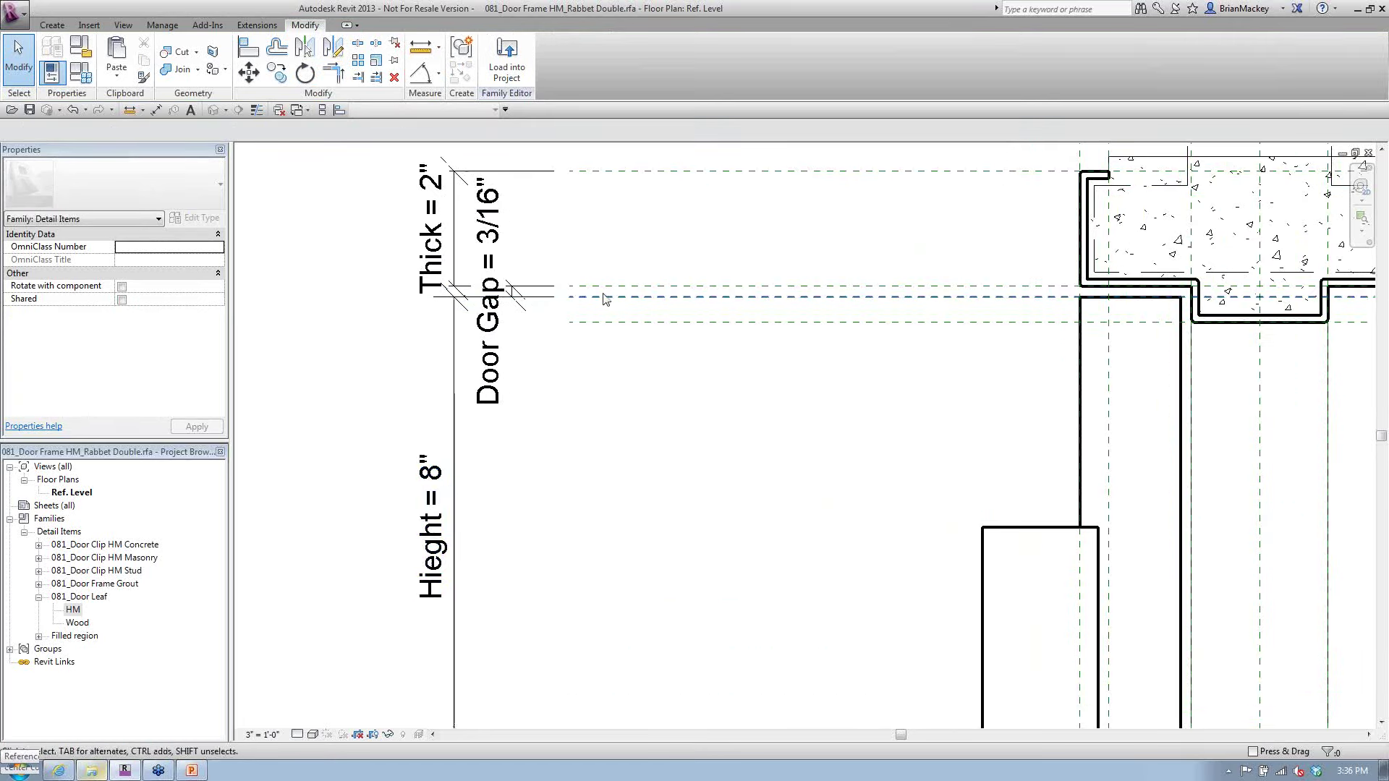
scroll(605, 299, "down", 2)
left_click(794, 453)
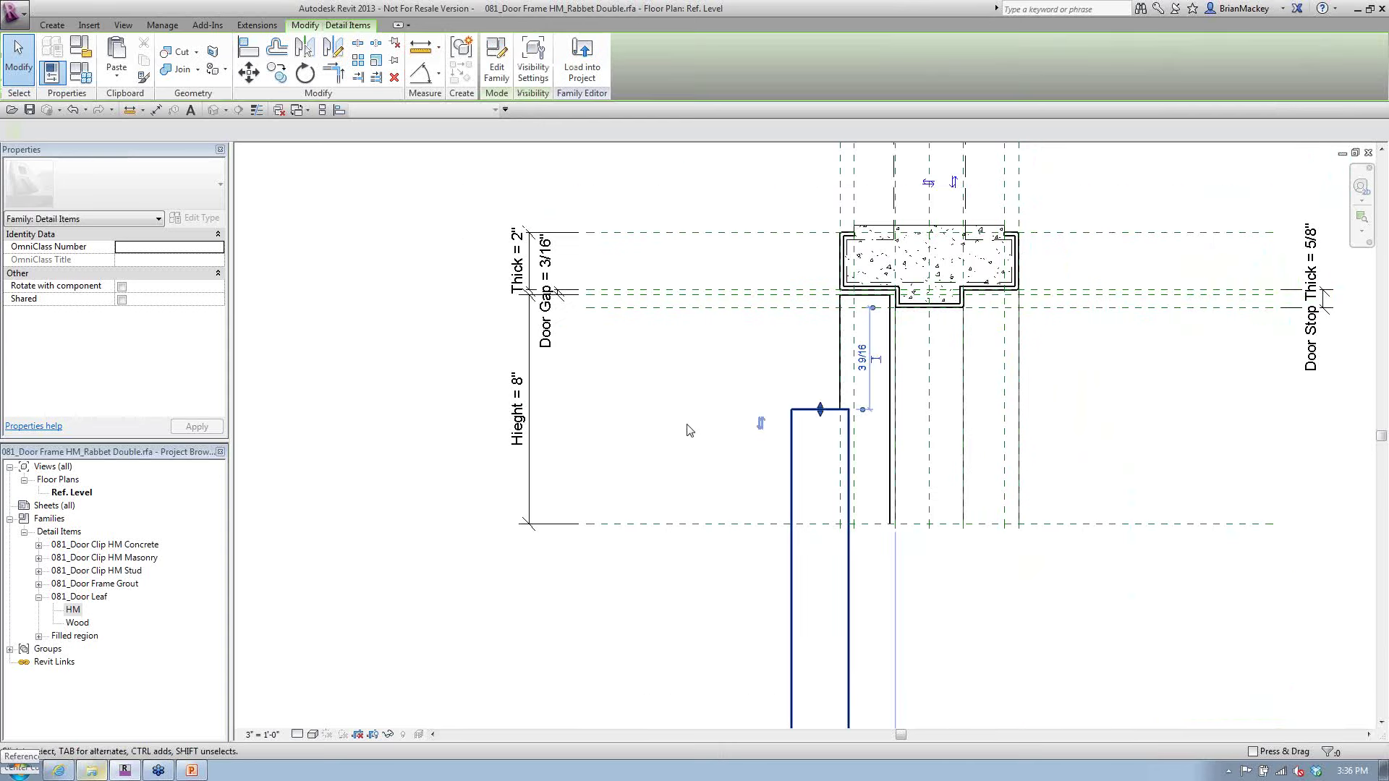
left_click(220, 299)
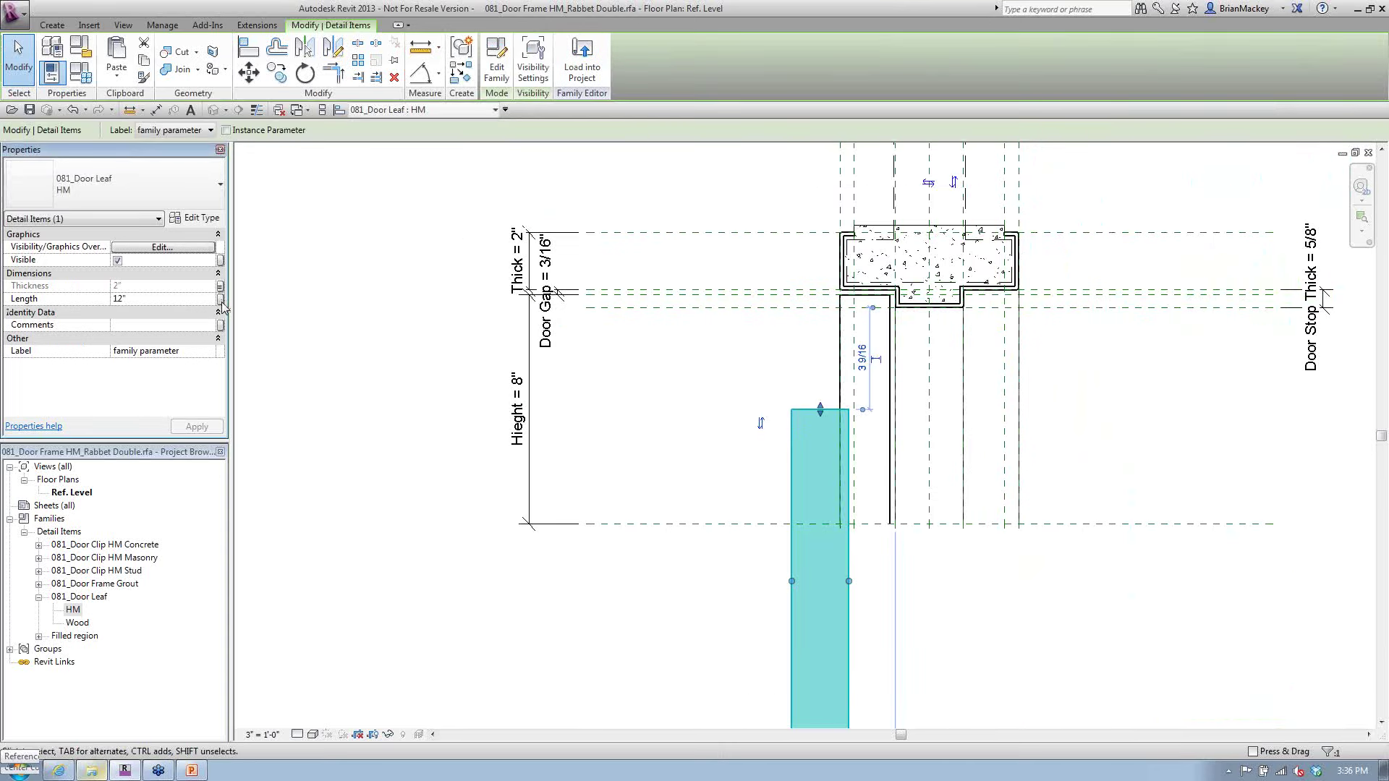
left_click(634, 529)
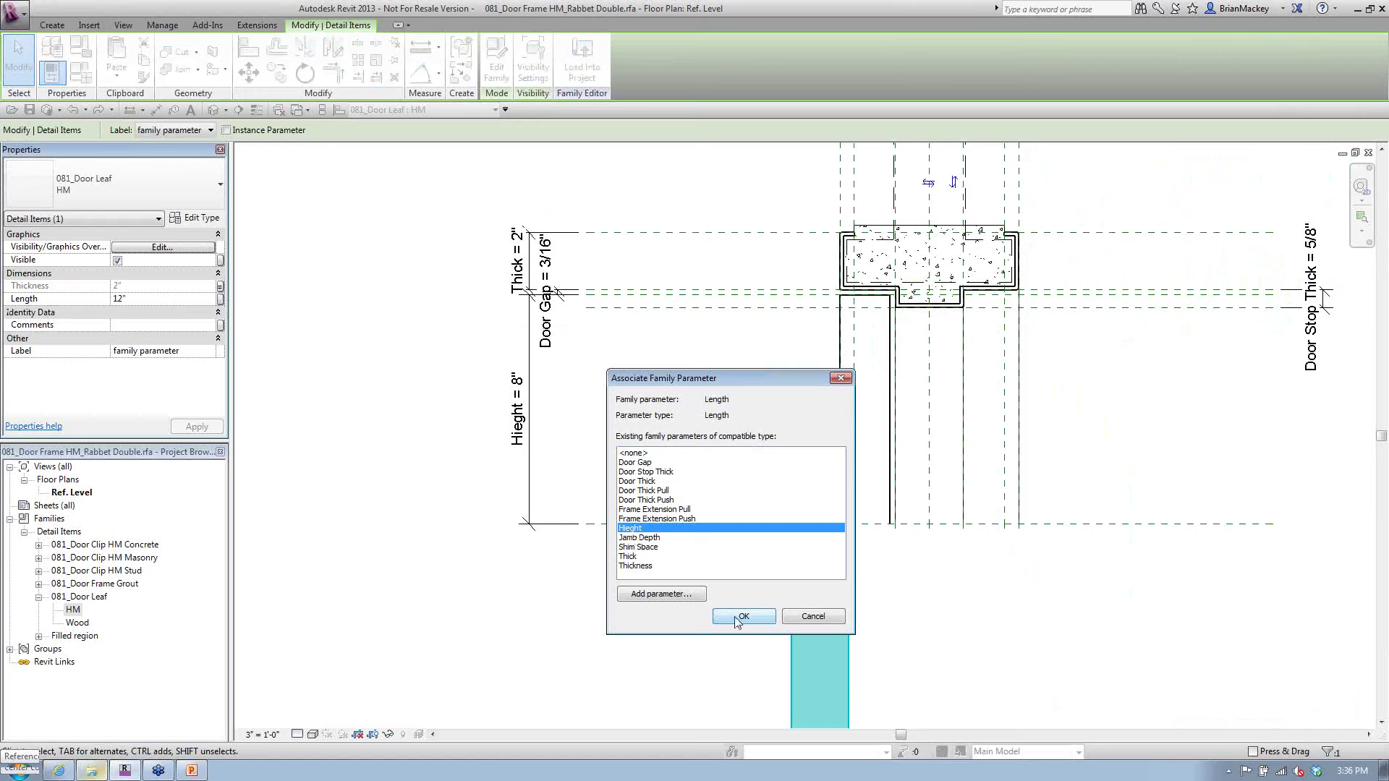
Confirm the Length–Hiegth link and move the door leaf up and left toward the frame
left_click(738, 616)
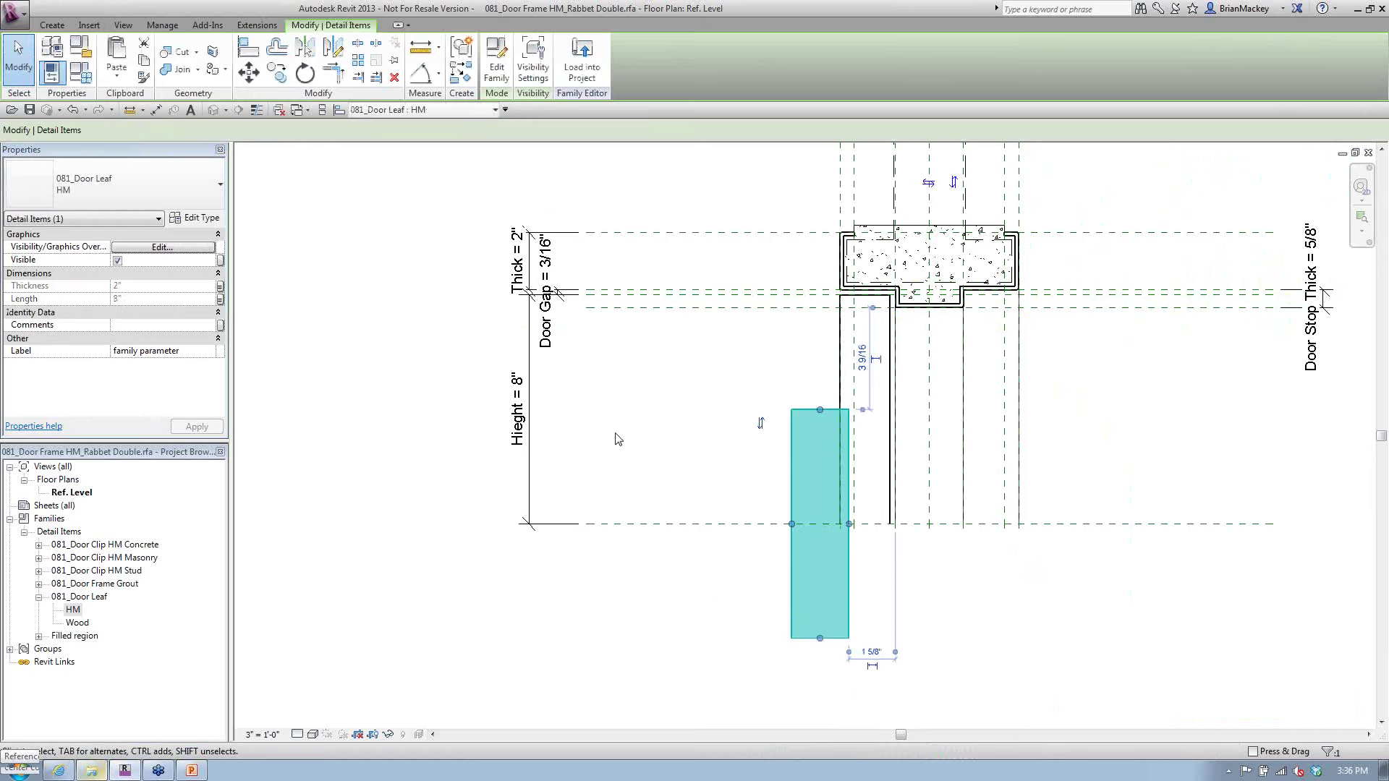
key("Escape")
left_click(793, 456)
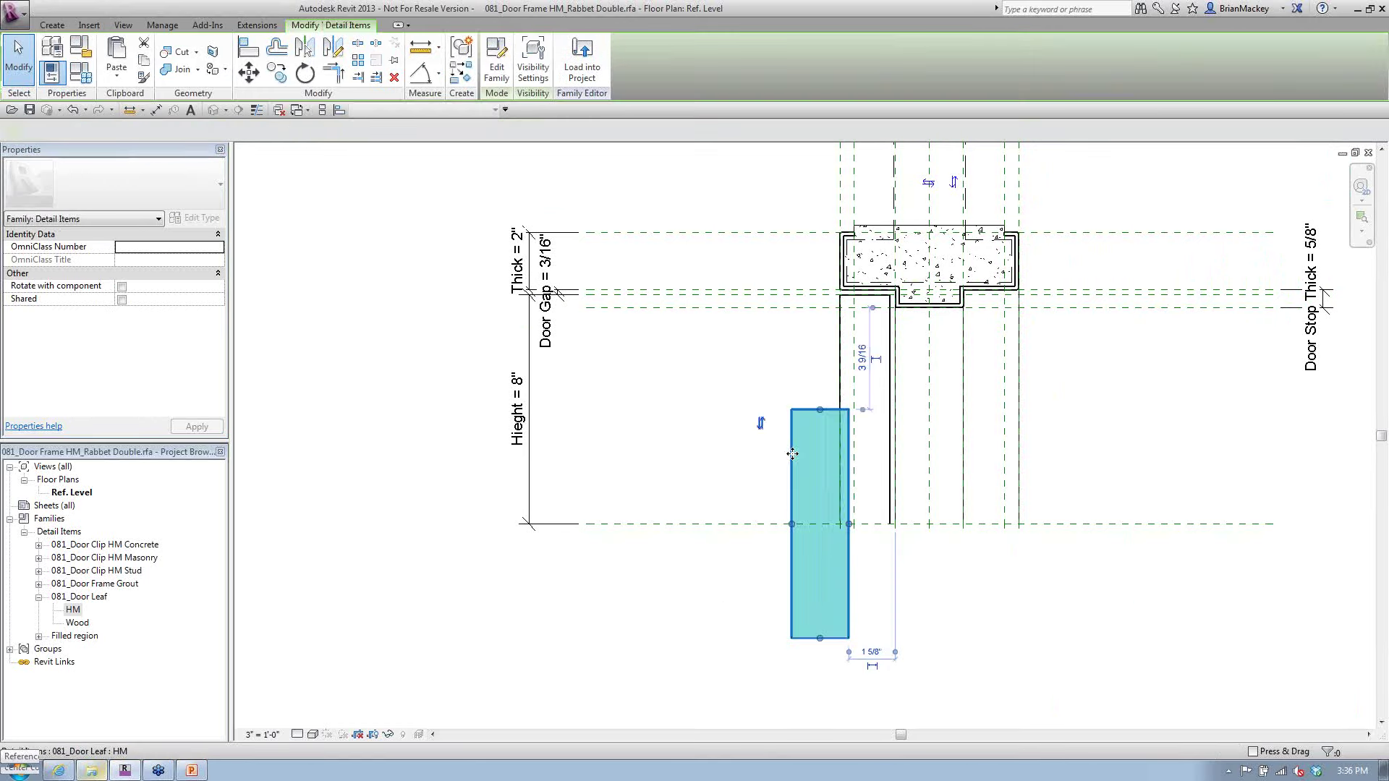
left_click_drag(793, 453, 690, 365)
left_click(1001, 633)
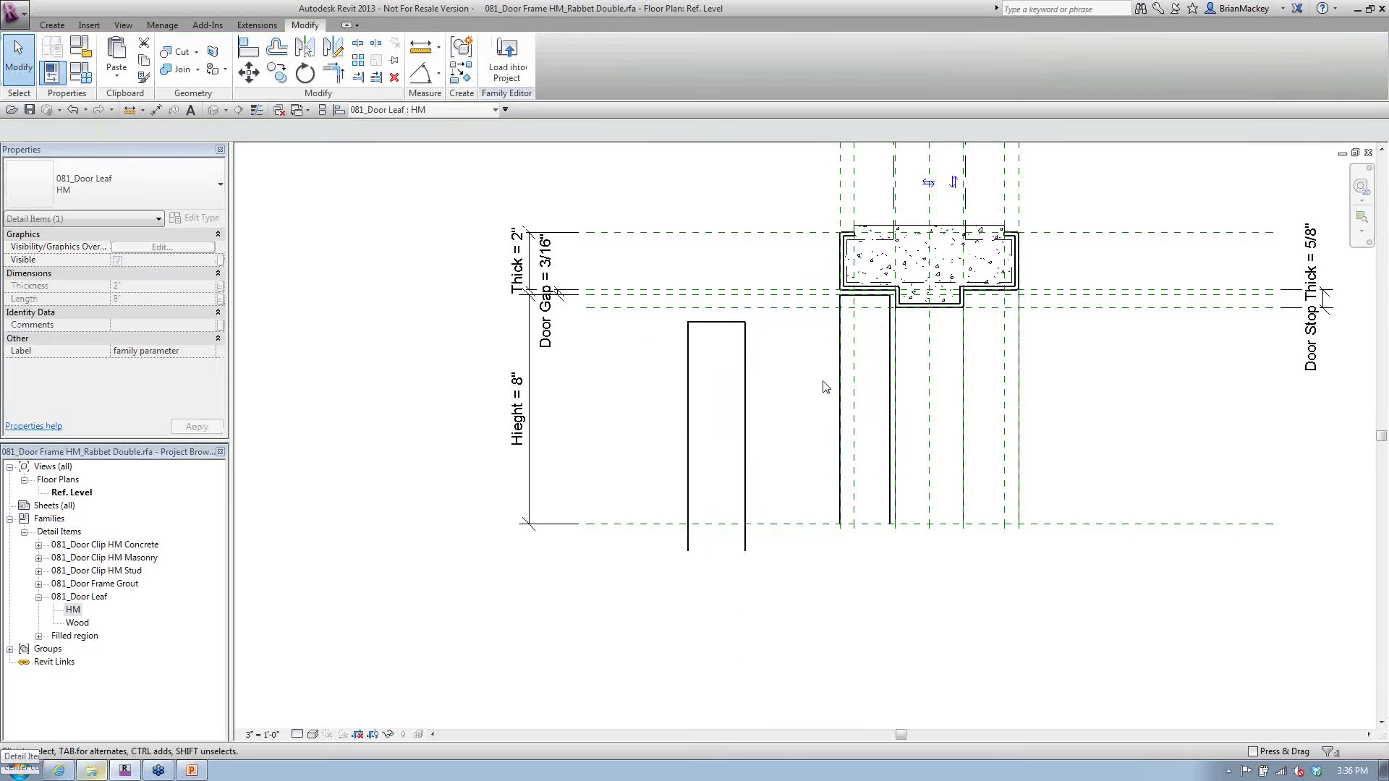
left_click(840, 380)
left_click(802, 351)
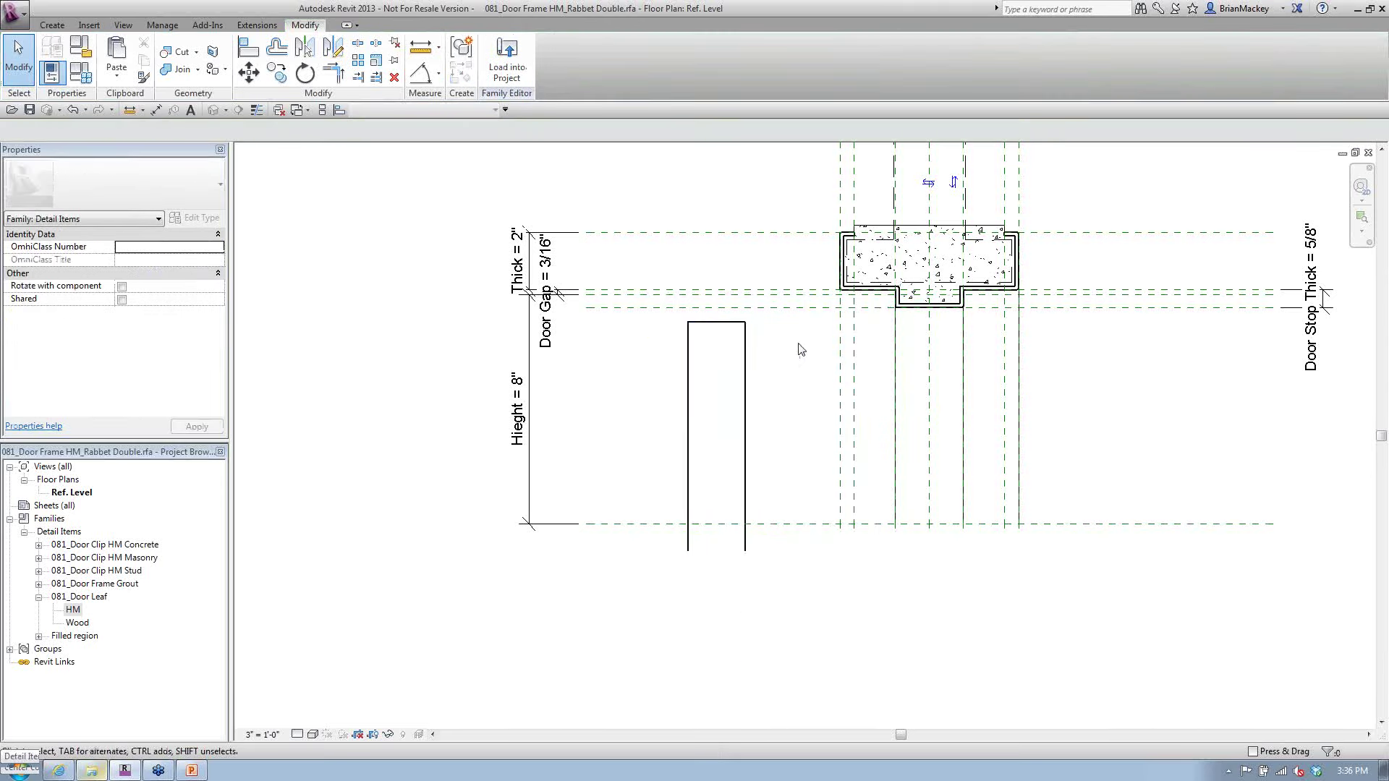
Align (AL) the leaf's top edge to Door Edge Top and its left edge to the frame line
key("a")
key("l")
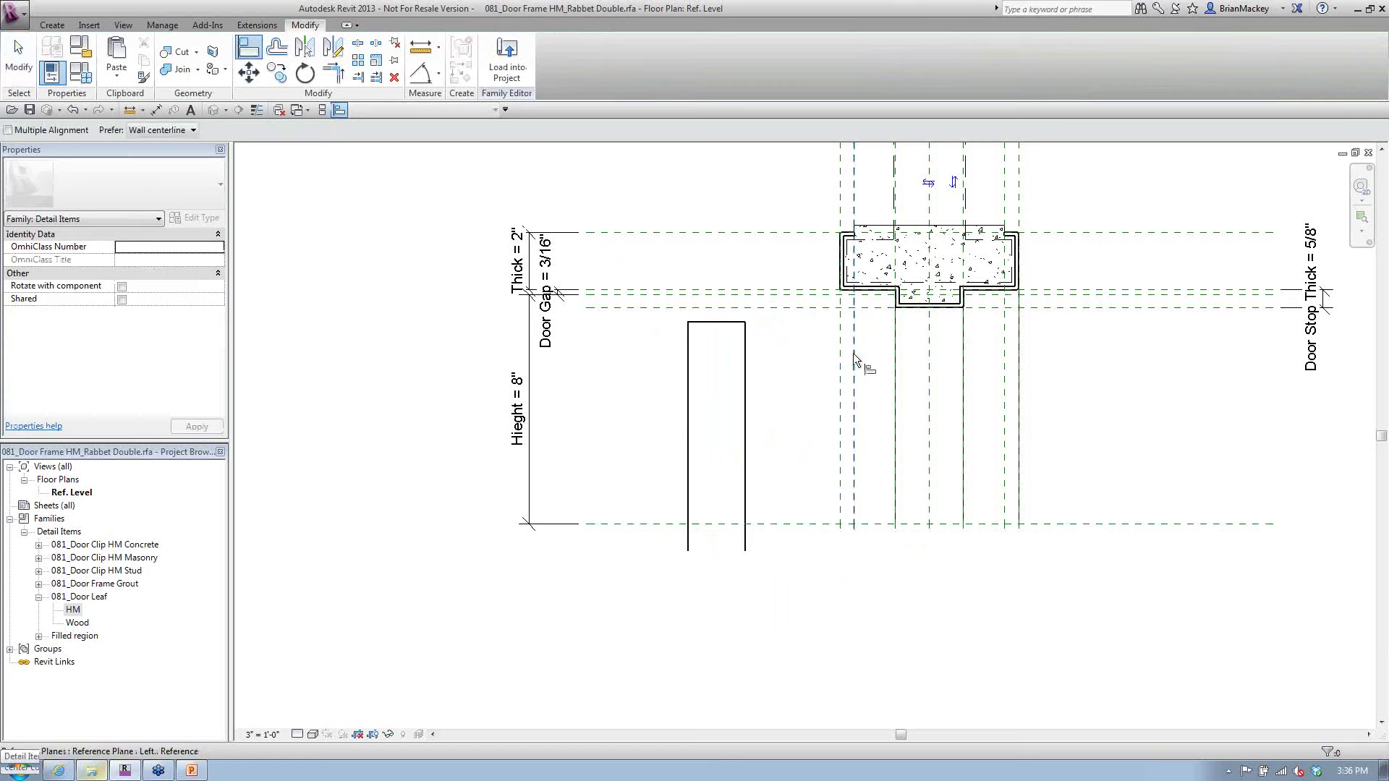
left_click(771, 321)
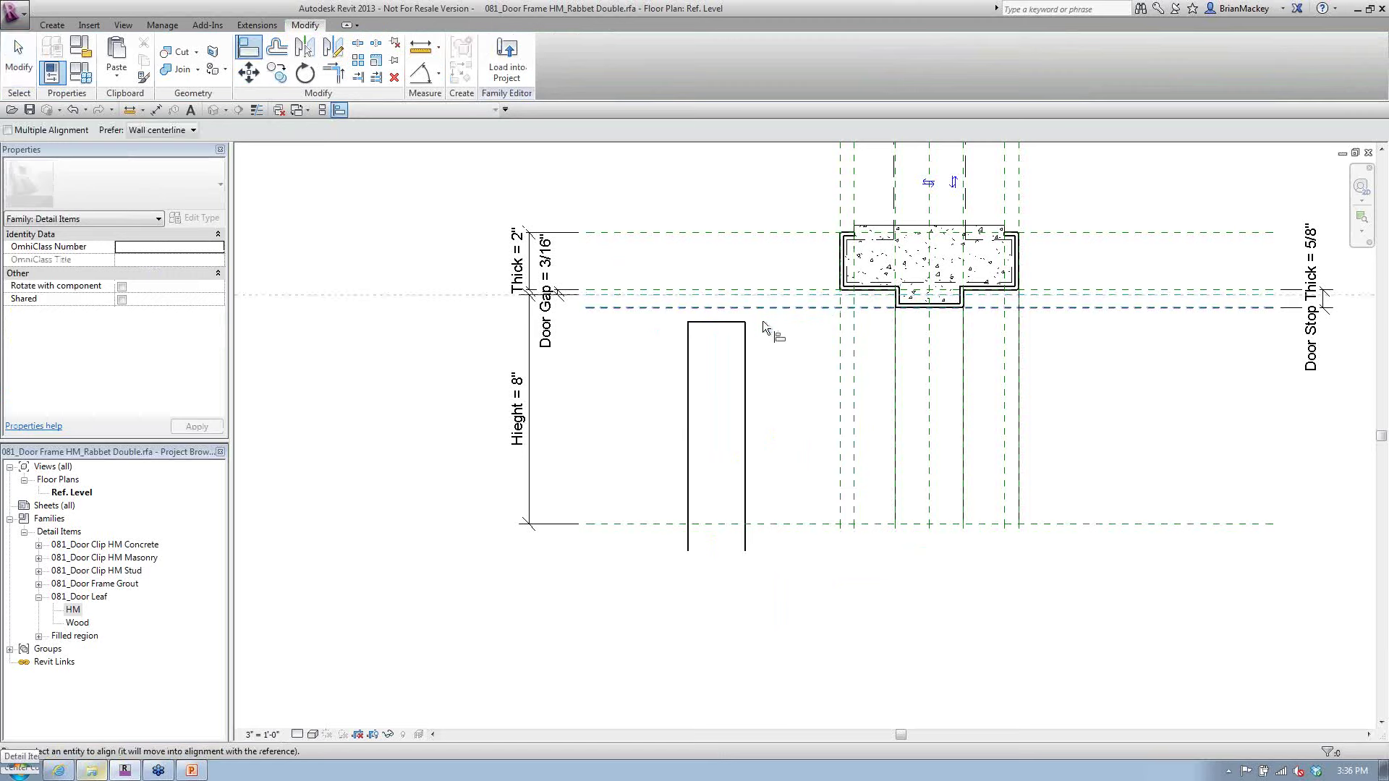
left_click(763, 321)
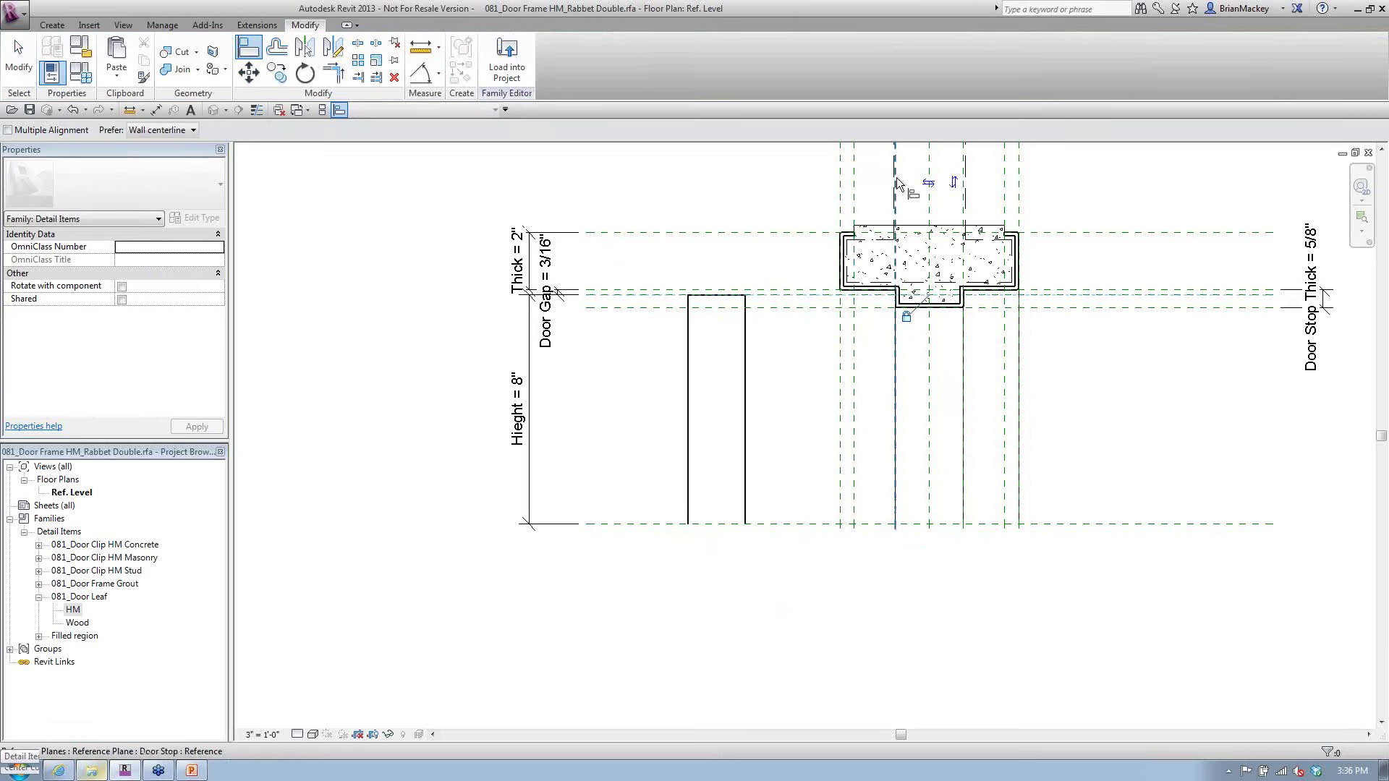
middle_click_drag(967, 398, 952, 564)
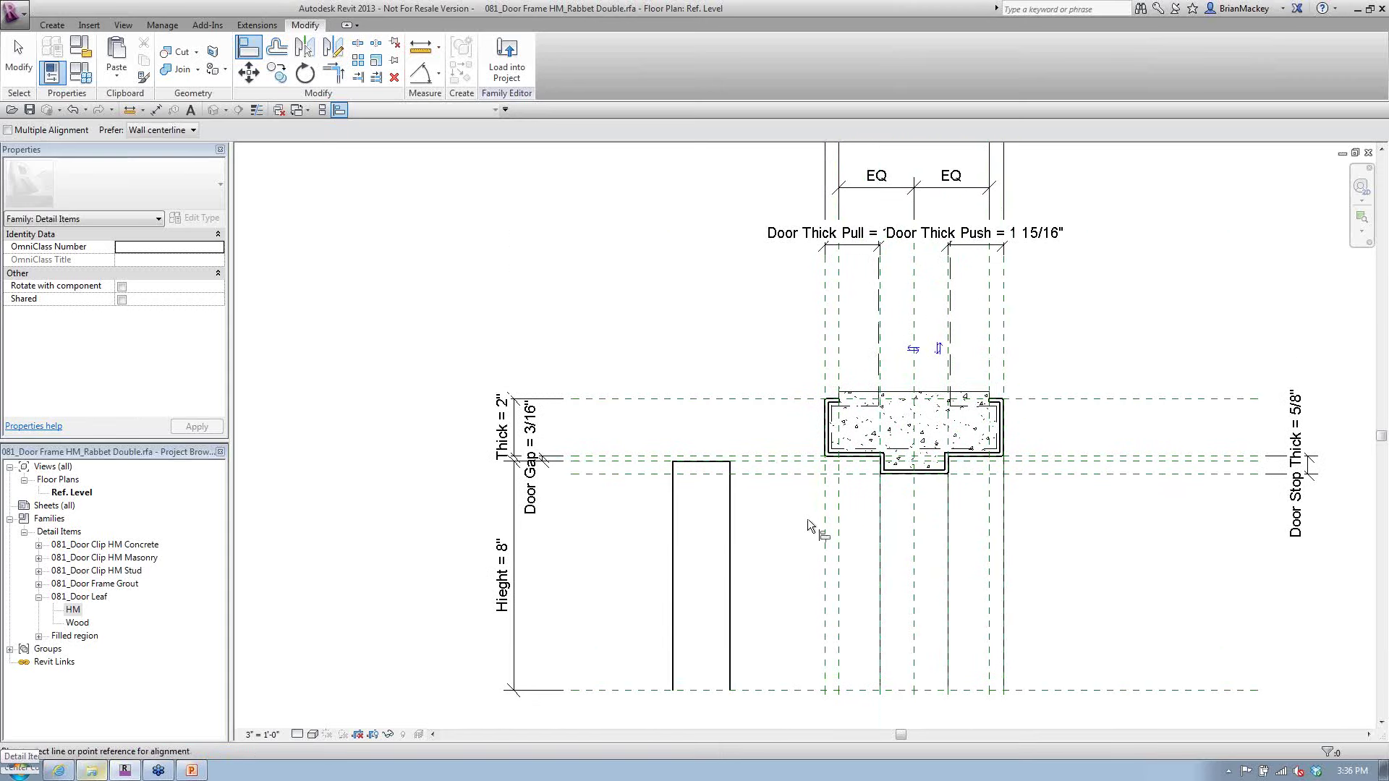
left_click(666, 521)
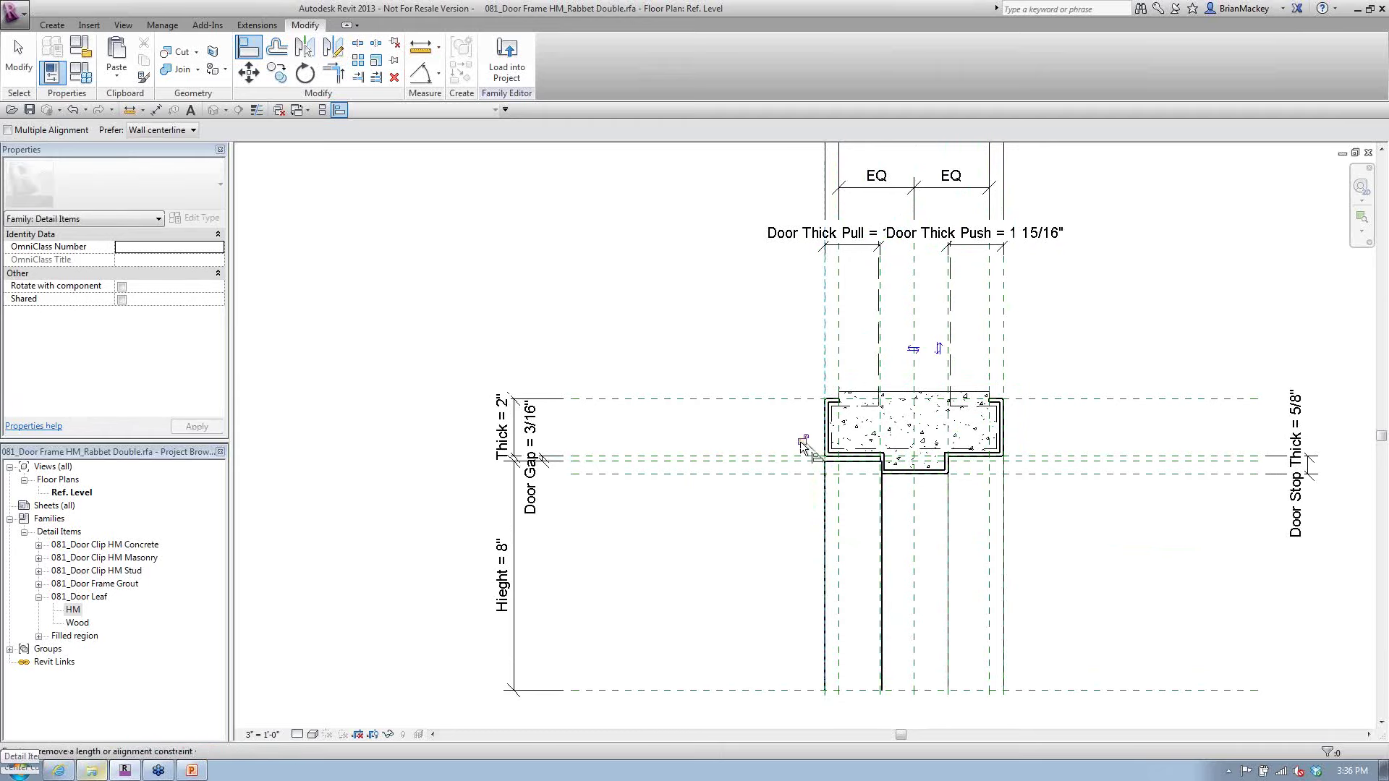
right_click(741, 319)
left_click(779, 329)
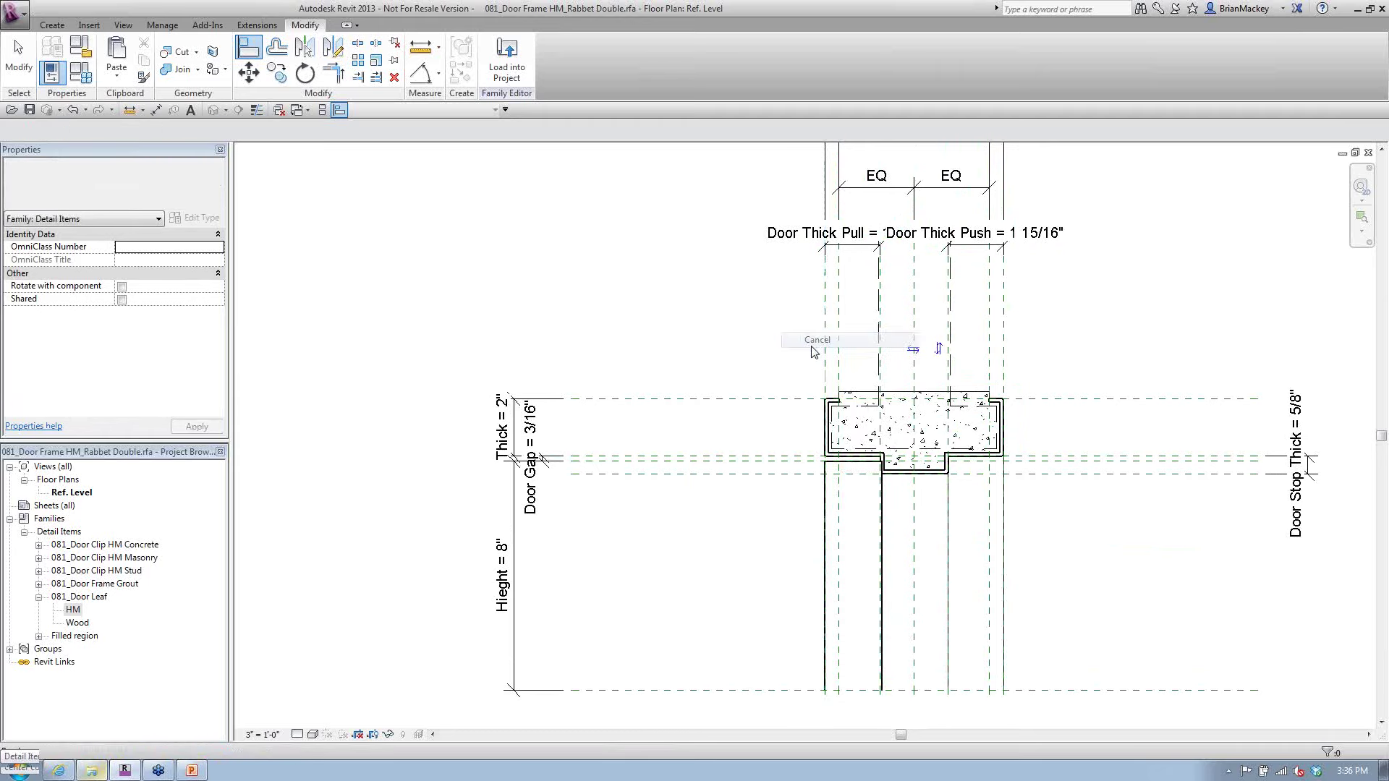
scroll(866, 569, "up", 3)
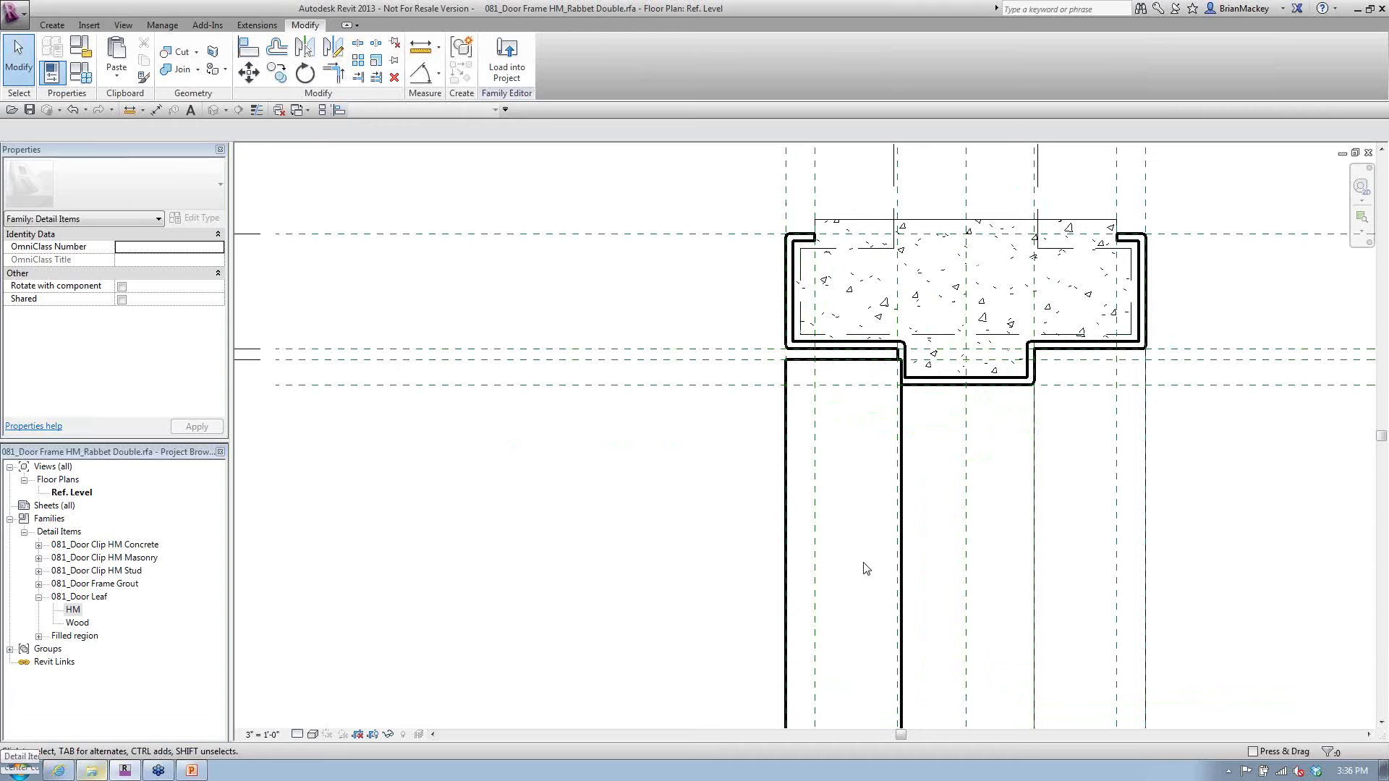
scroll(867, 569, "down", 3)
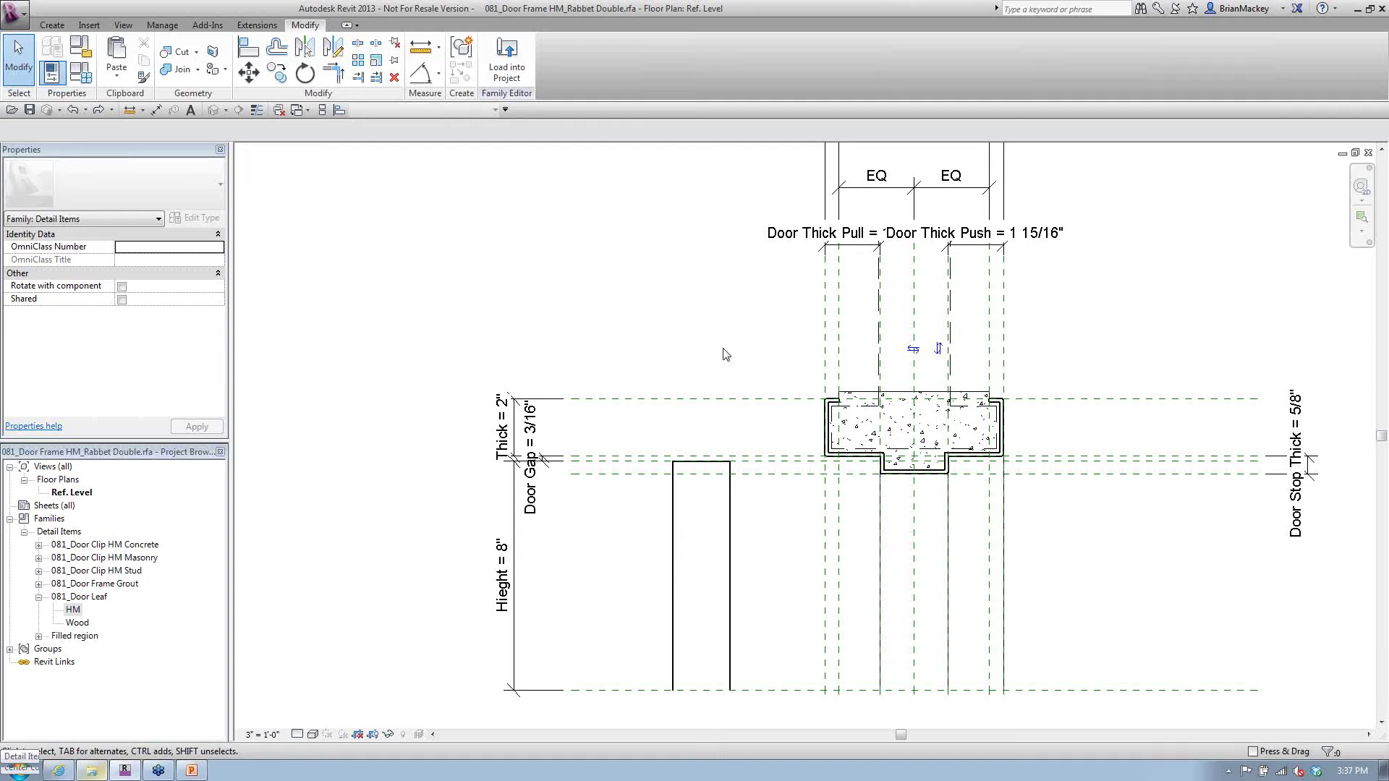
scroll(705, 481, "up", 1)
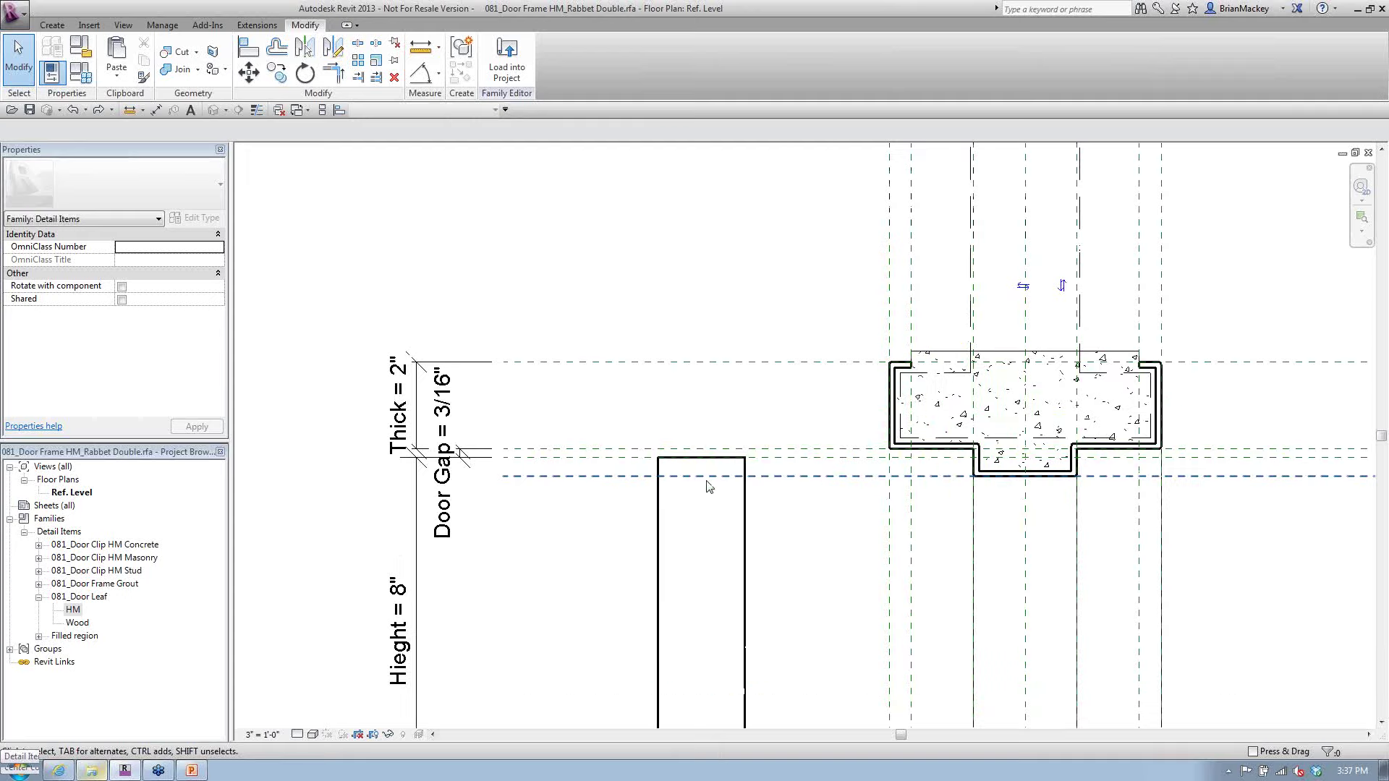
middle_click_drag(753, 523, 726, 350)
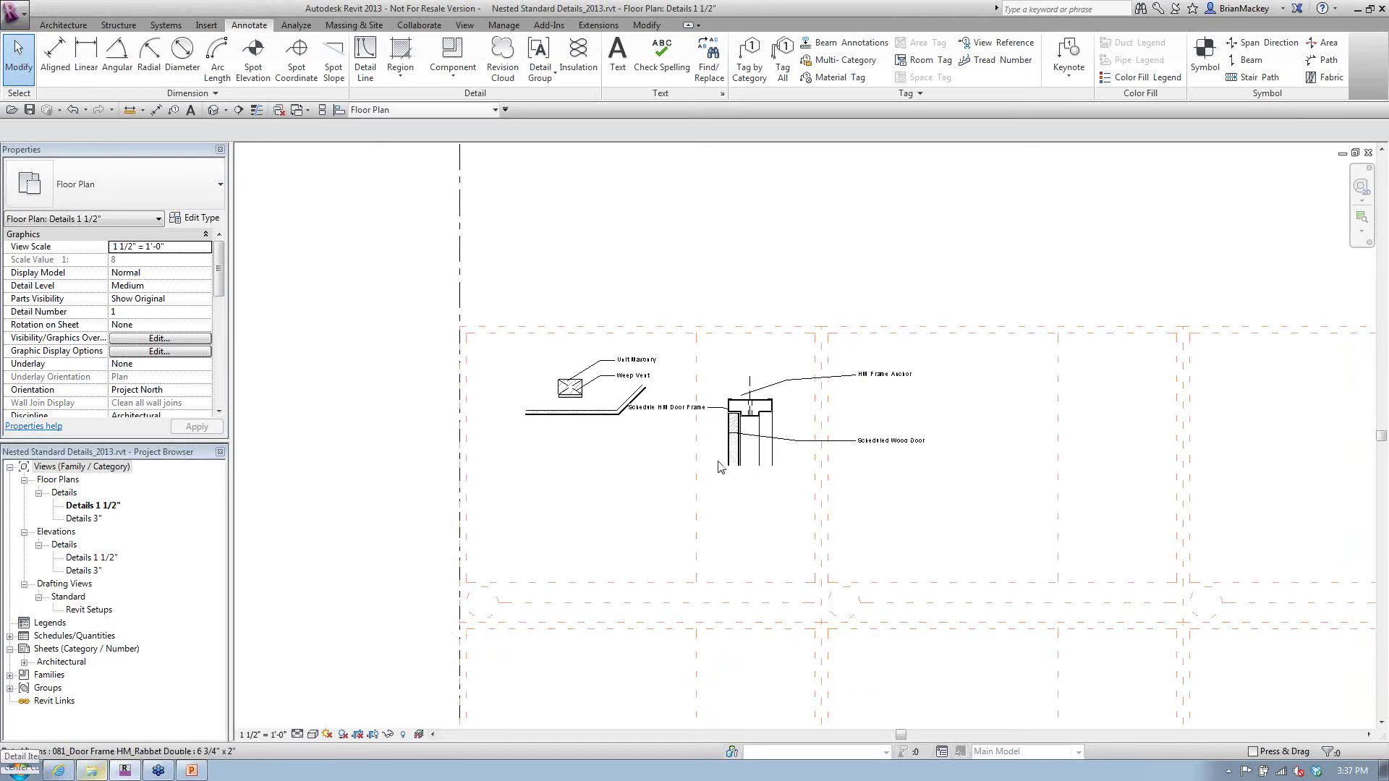
Drag the HM Frame Anchor tag slightly down so its leader runs level into the text
scroll(720, 467, "up", 5)
left_click(808, 409)
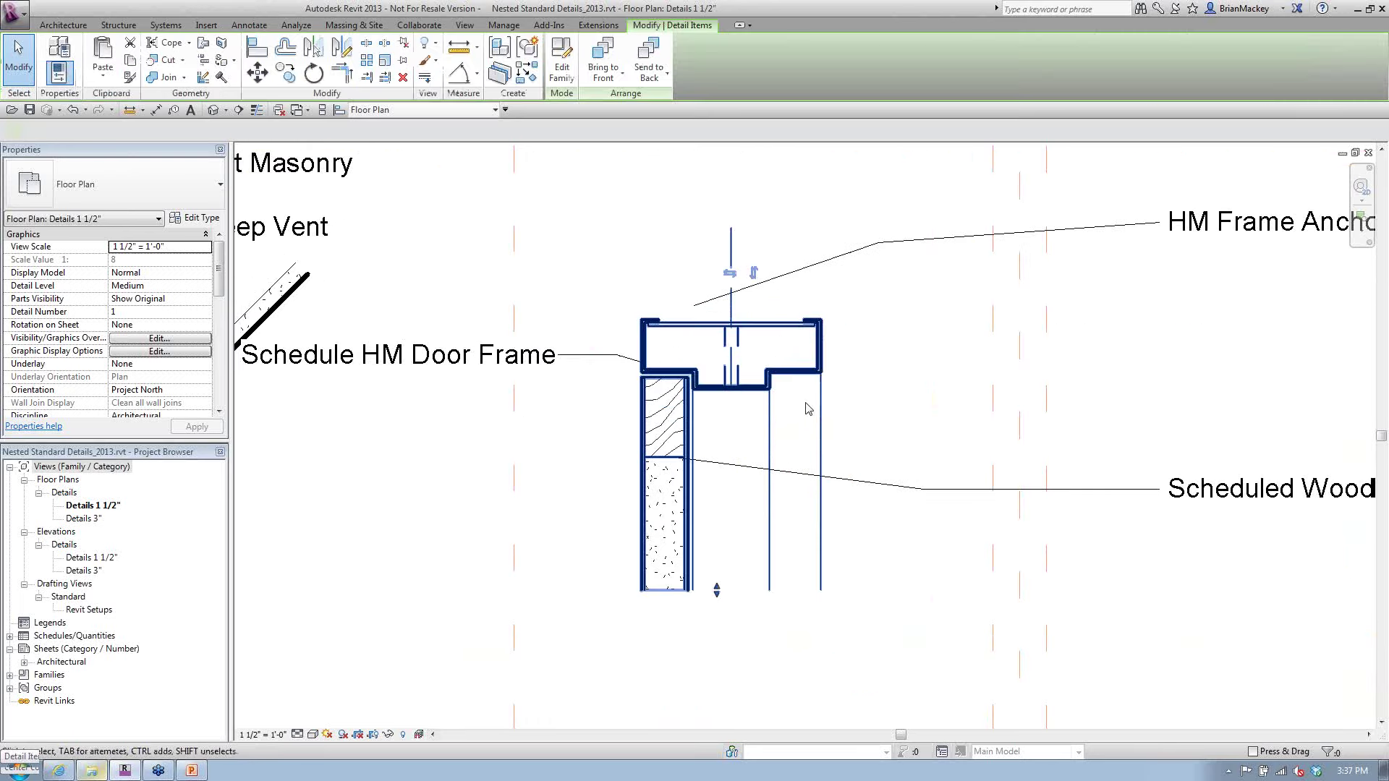
scroll(807, 423, "down", 2)
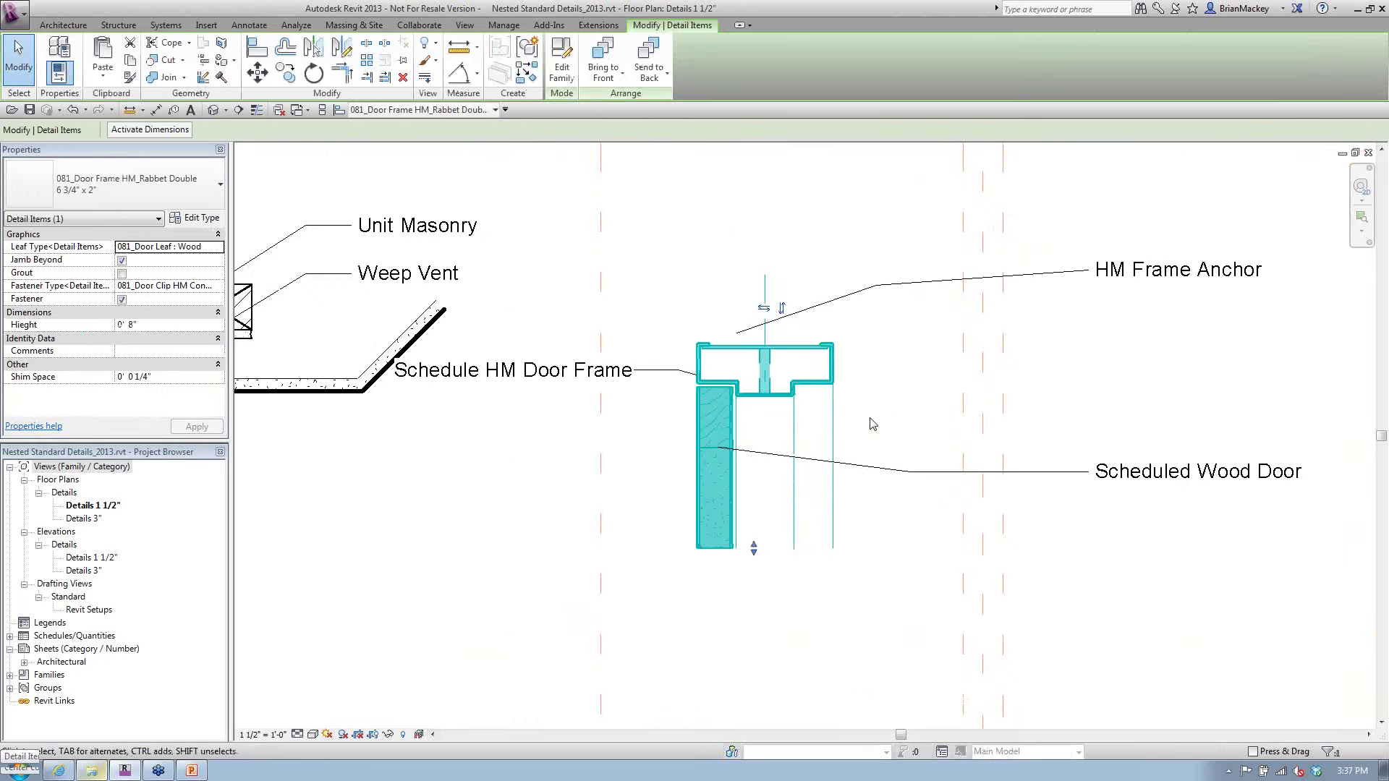
middle_click_drag(803, 435, 696, 429)
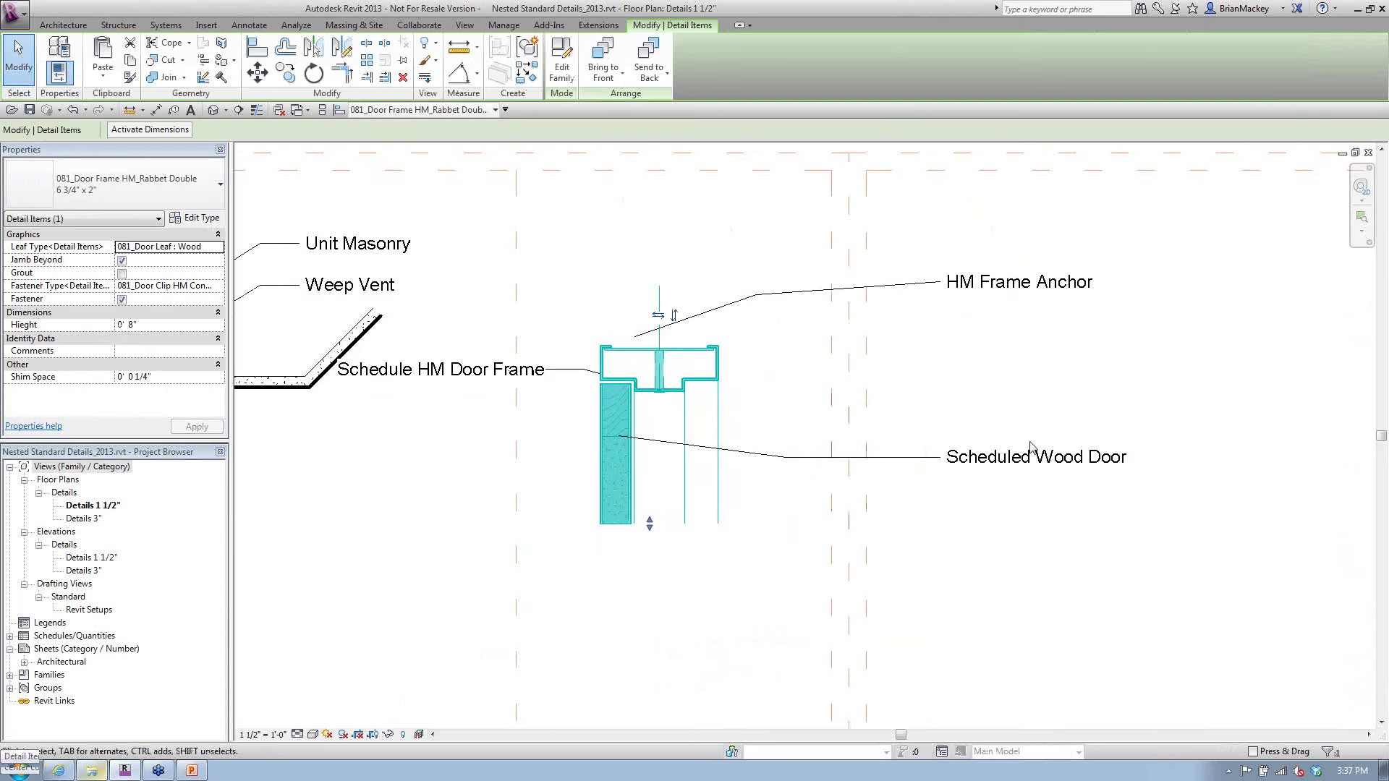
left_click(422, 456)
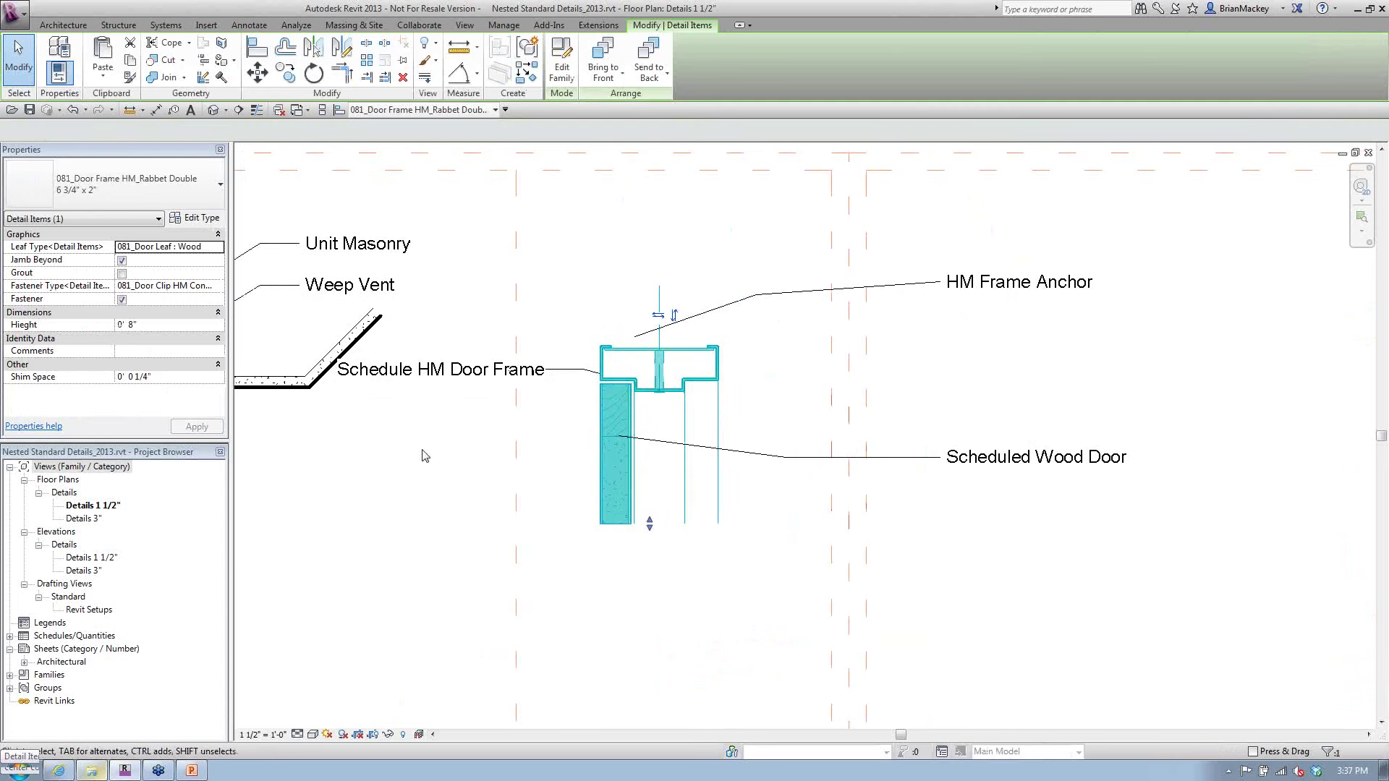
left_click(1019, 296)
left_click_drag(1019, 298, 1020, 307)
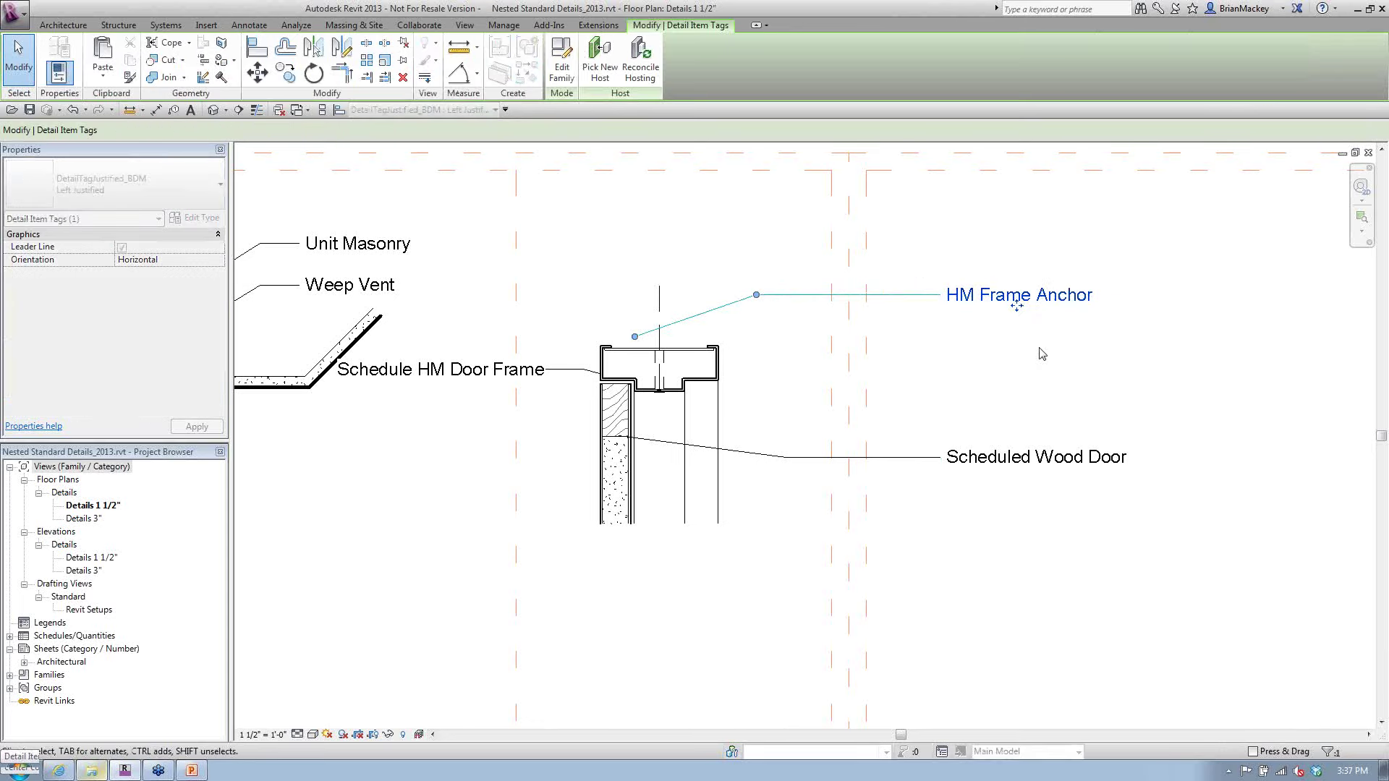
left_click(489, 402)
scroll(490, 402, "down", 2)
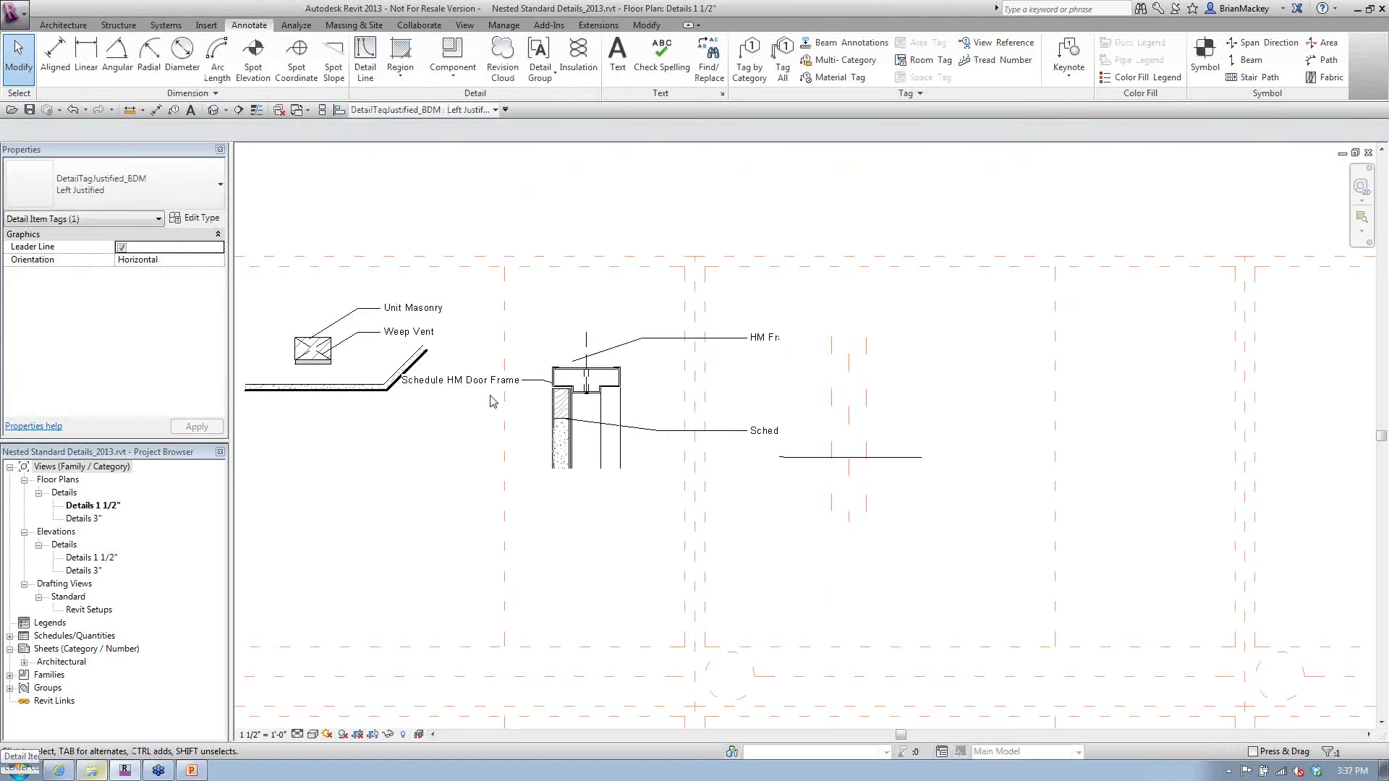
scroll(490, 402, "down", 4)
scroll(592, 500, "up", 1)
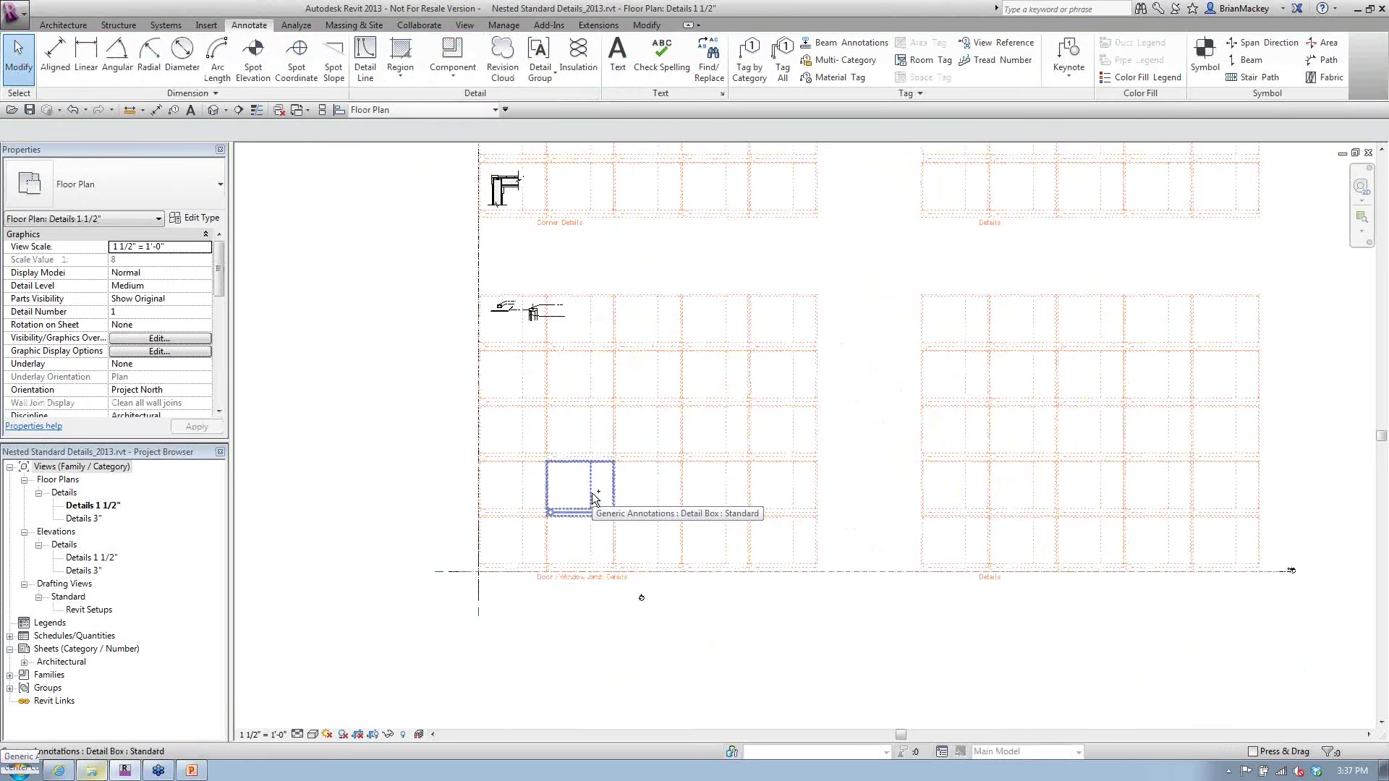
Open the Details 1 1/2" elevation and zoom in on the 12" Continuous Footing
double_click(85, 519)
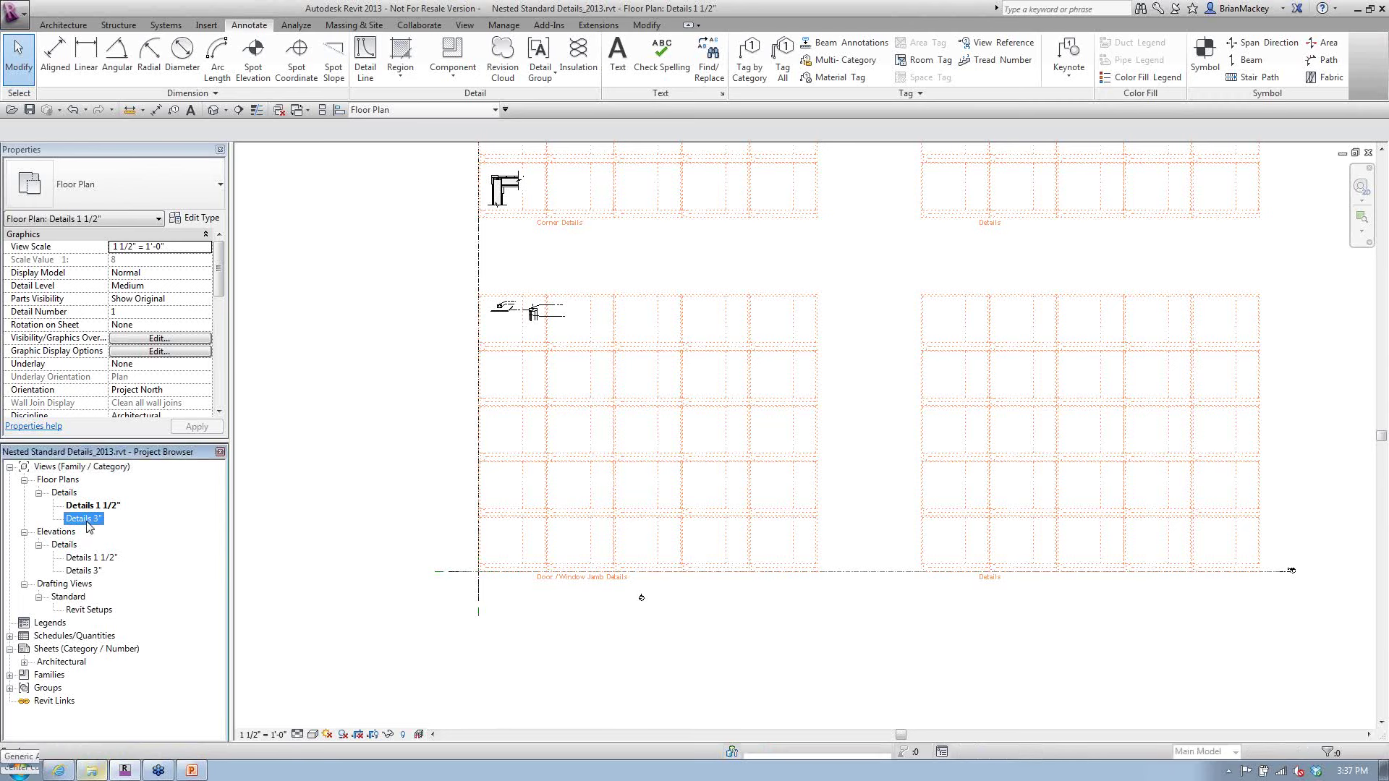
double_click(92, 558)
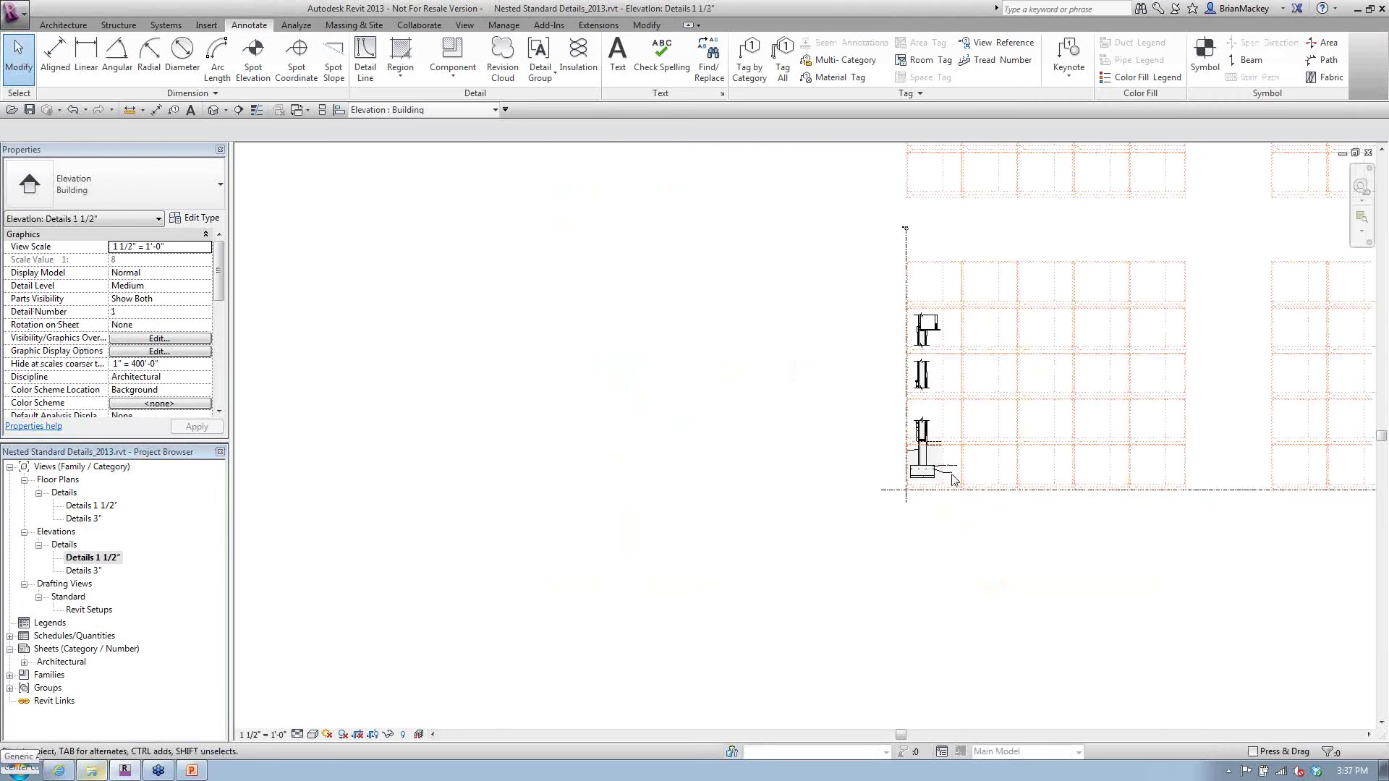
scroll(881, 491, "up", 2)
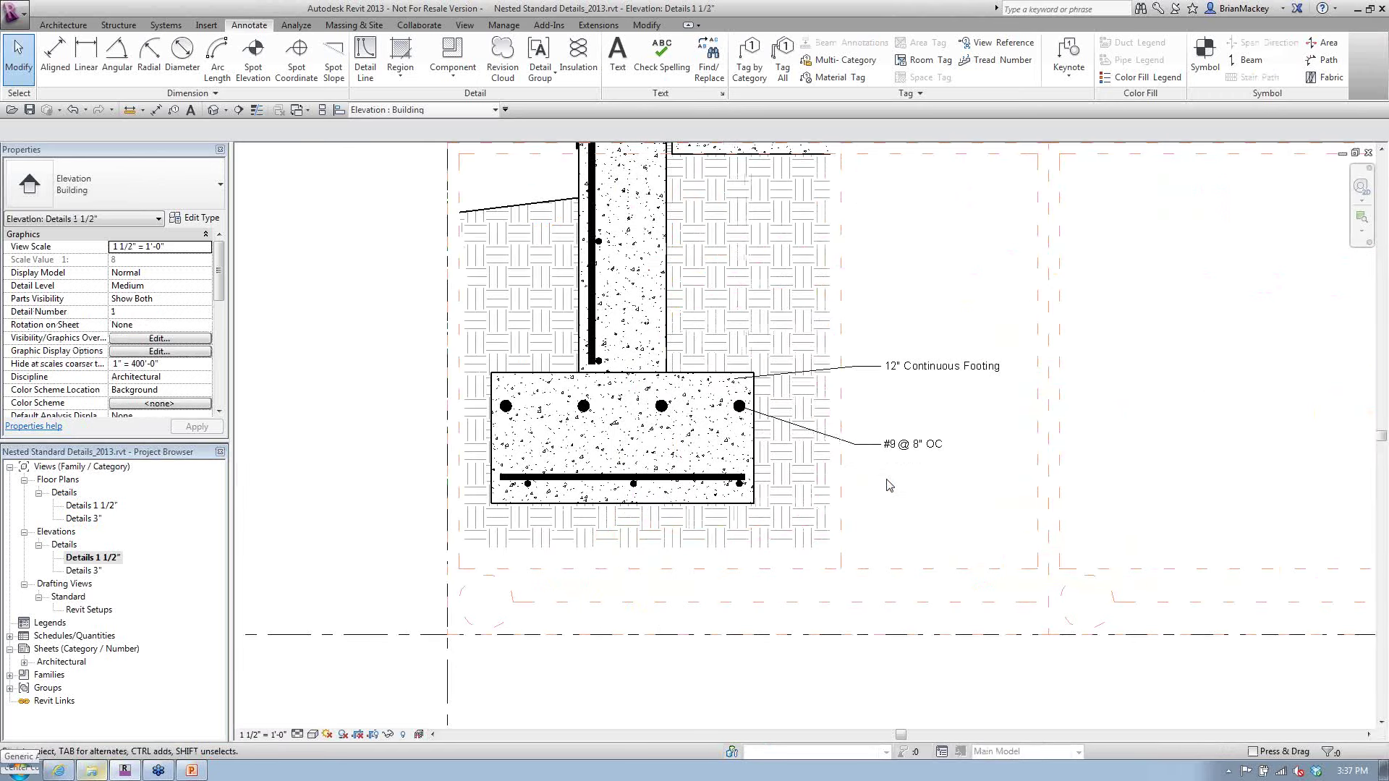
scroll(895, 455, "up", 4)
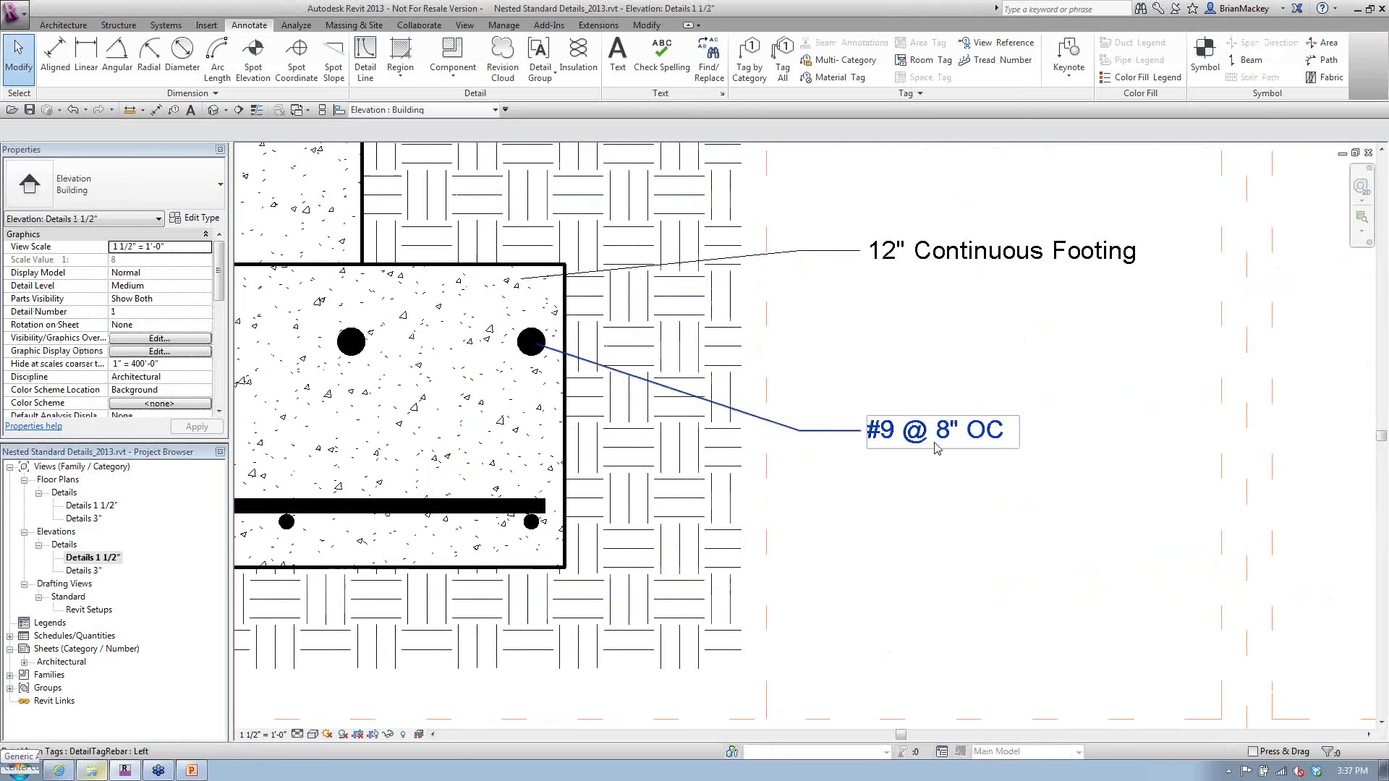
Inspect the #9 @ 8" OC rebar tag's label without changes, then select the footing rebar
left_click(1008, 447)
left_click(1013, 475)
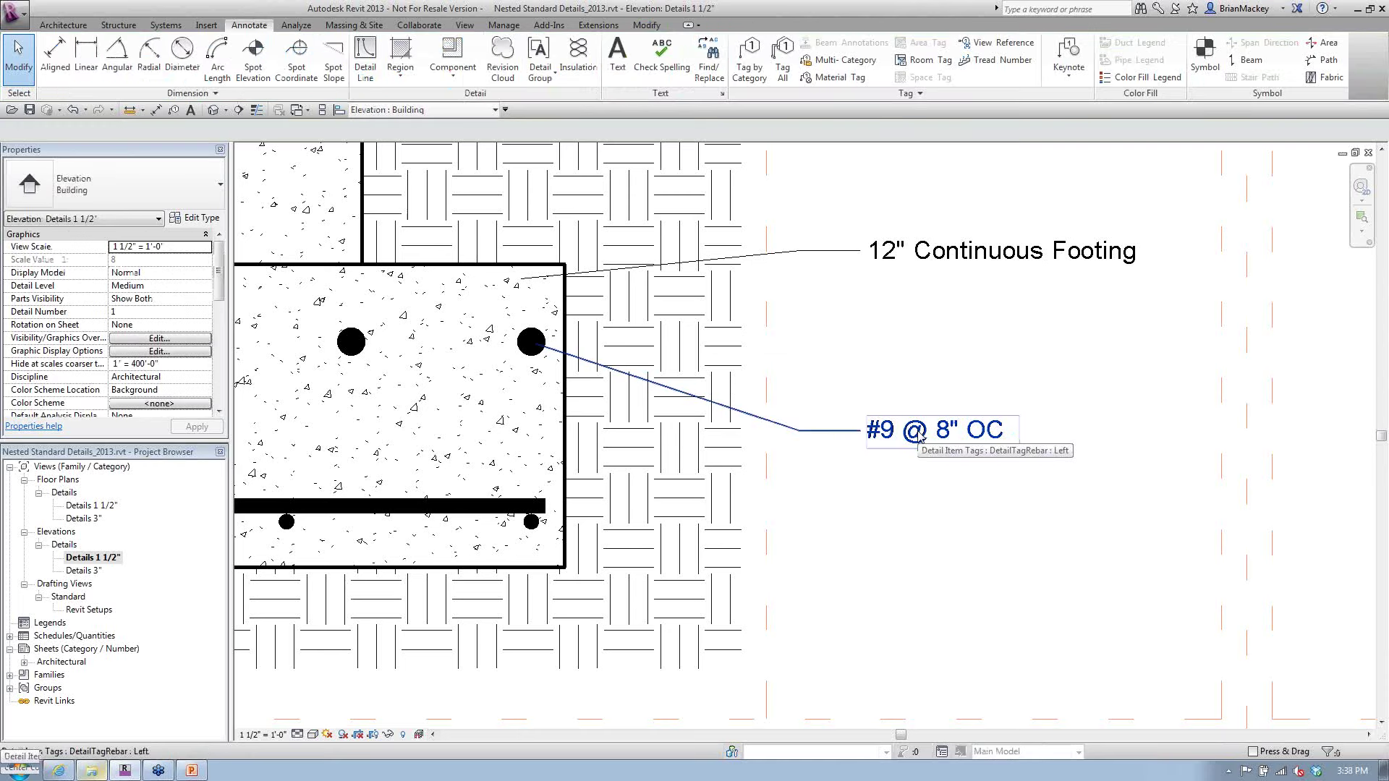
left_click(929, 463)
left_click(927, 472)
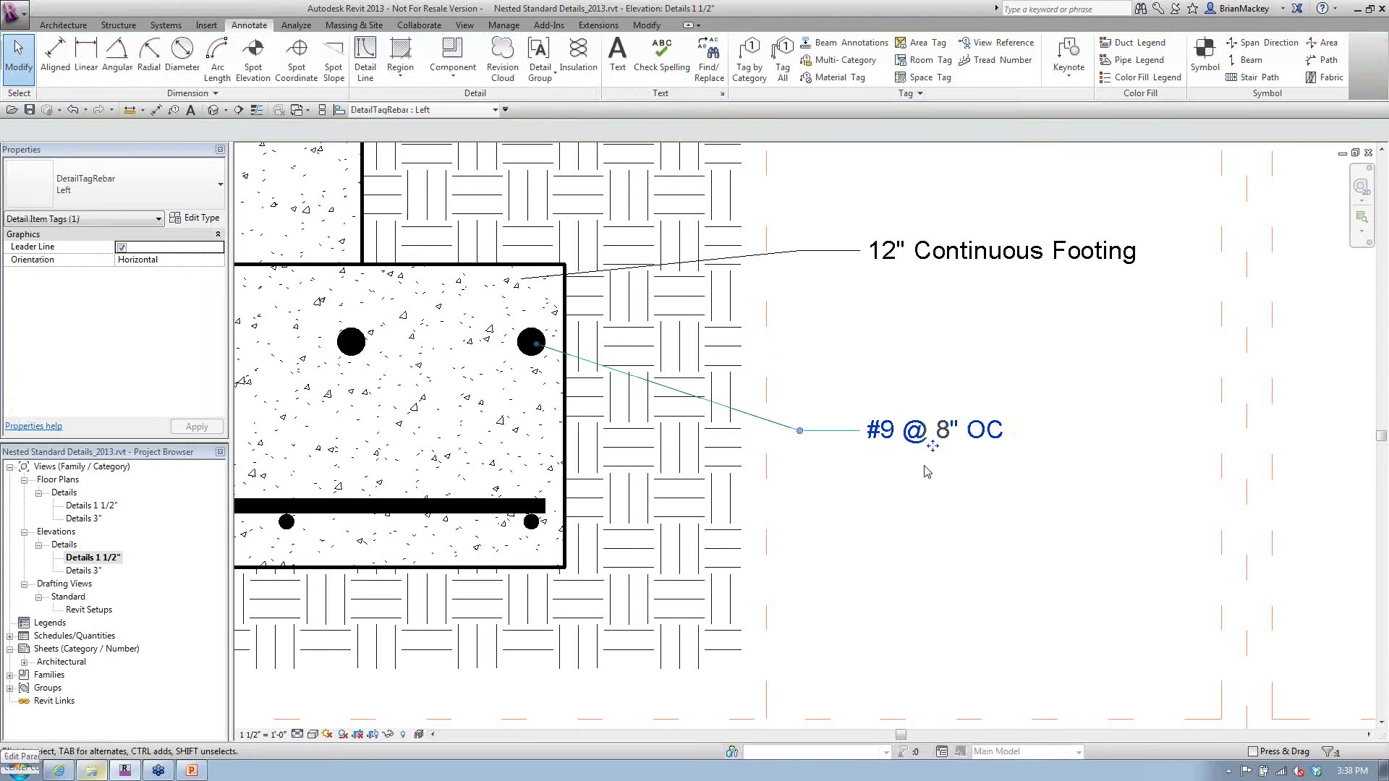
left_click(892, 436)
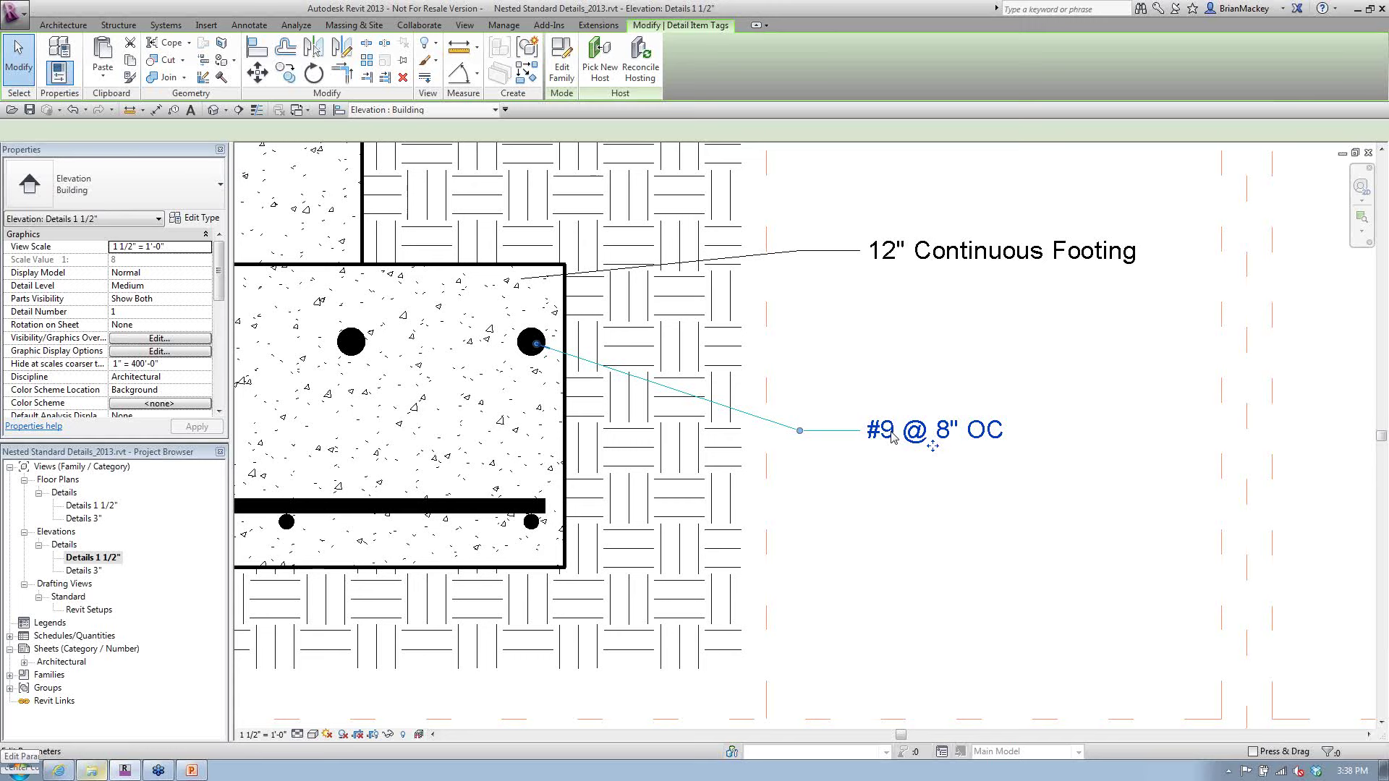
left_click(892, 436)
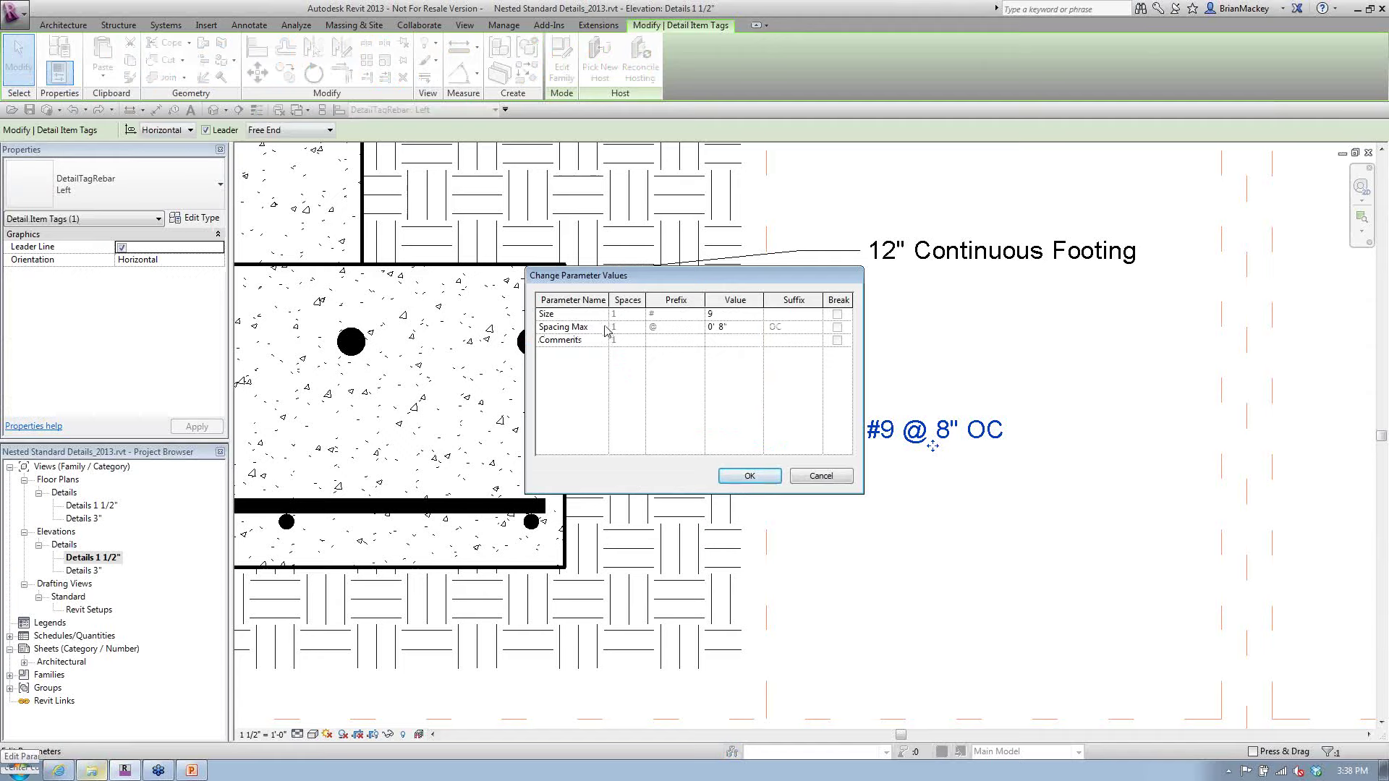
left_click(820, 476)
left_click(894, 552)
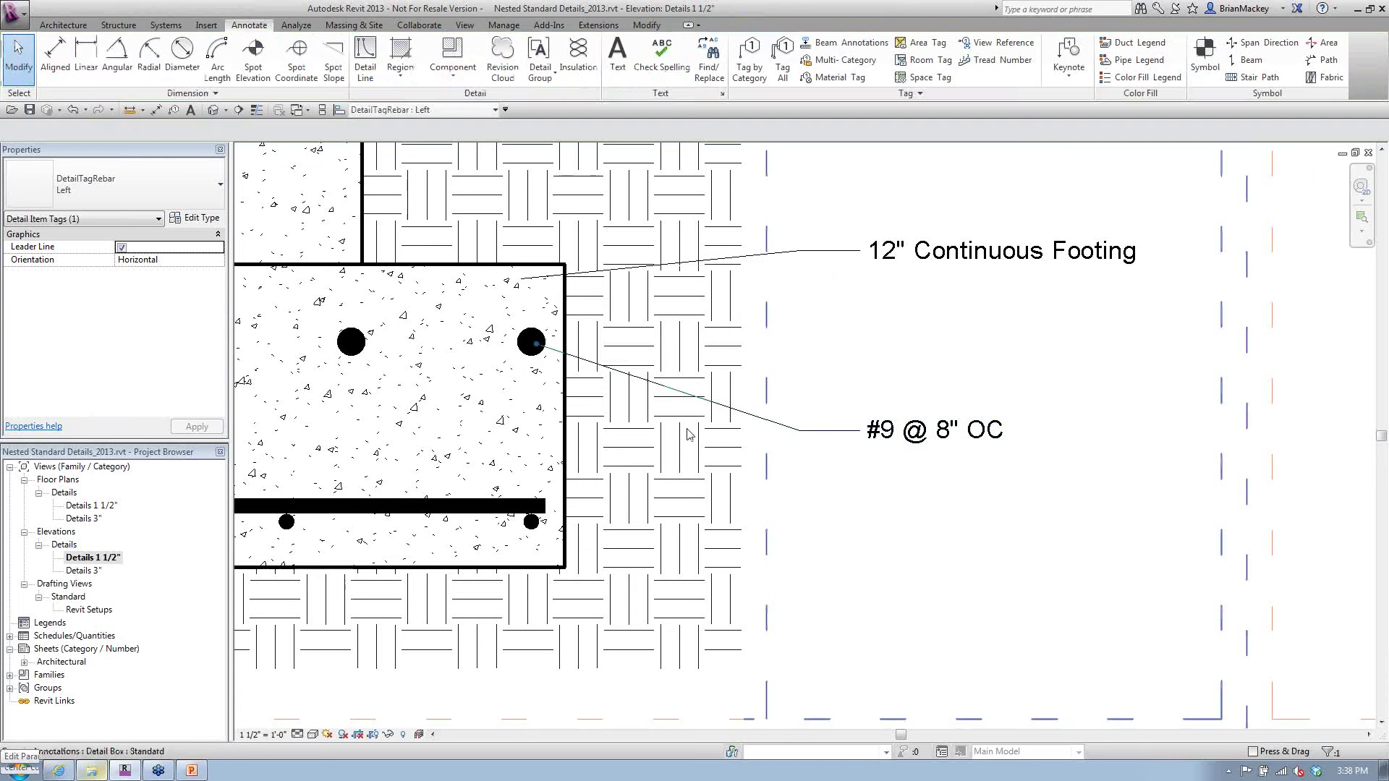
left_click(369, 344)
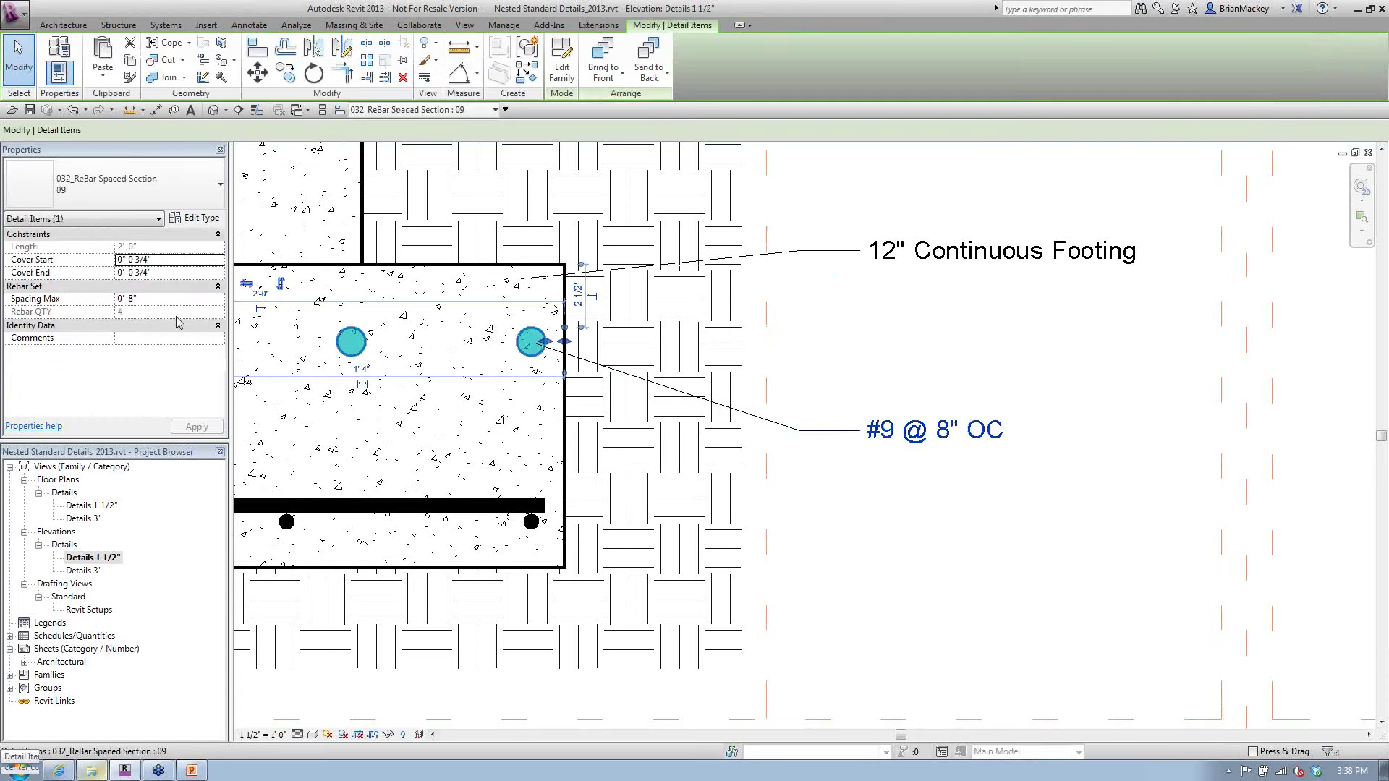
Set the rebar's Comments to 'Horizontal even very long novel type in this dialog' so the tag shows it
left_click(171, 341)
type("Ho")
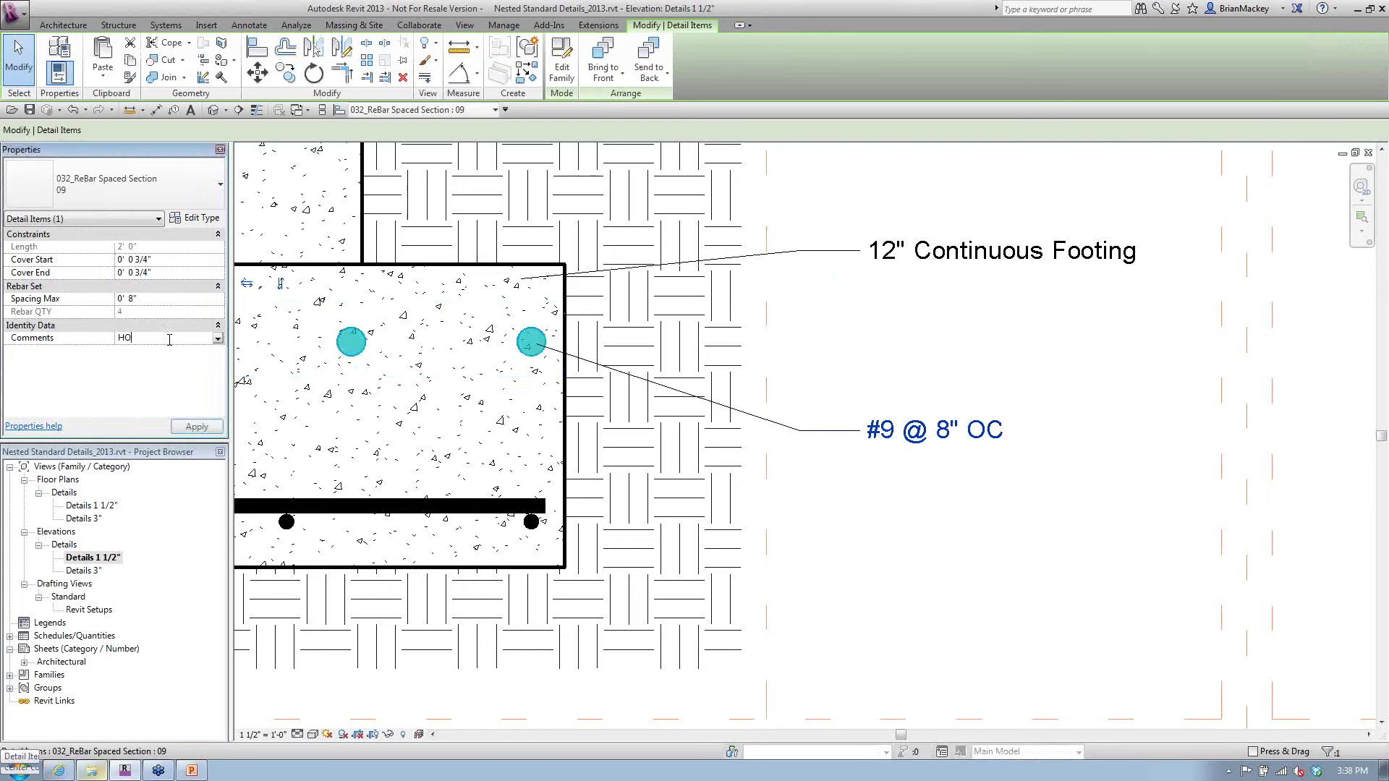
type("rizontal even")
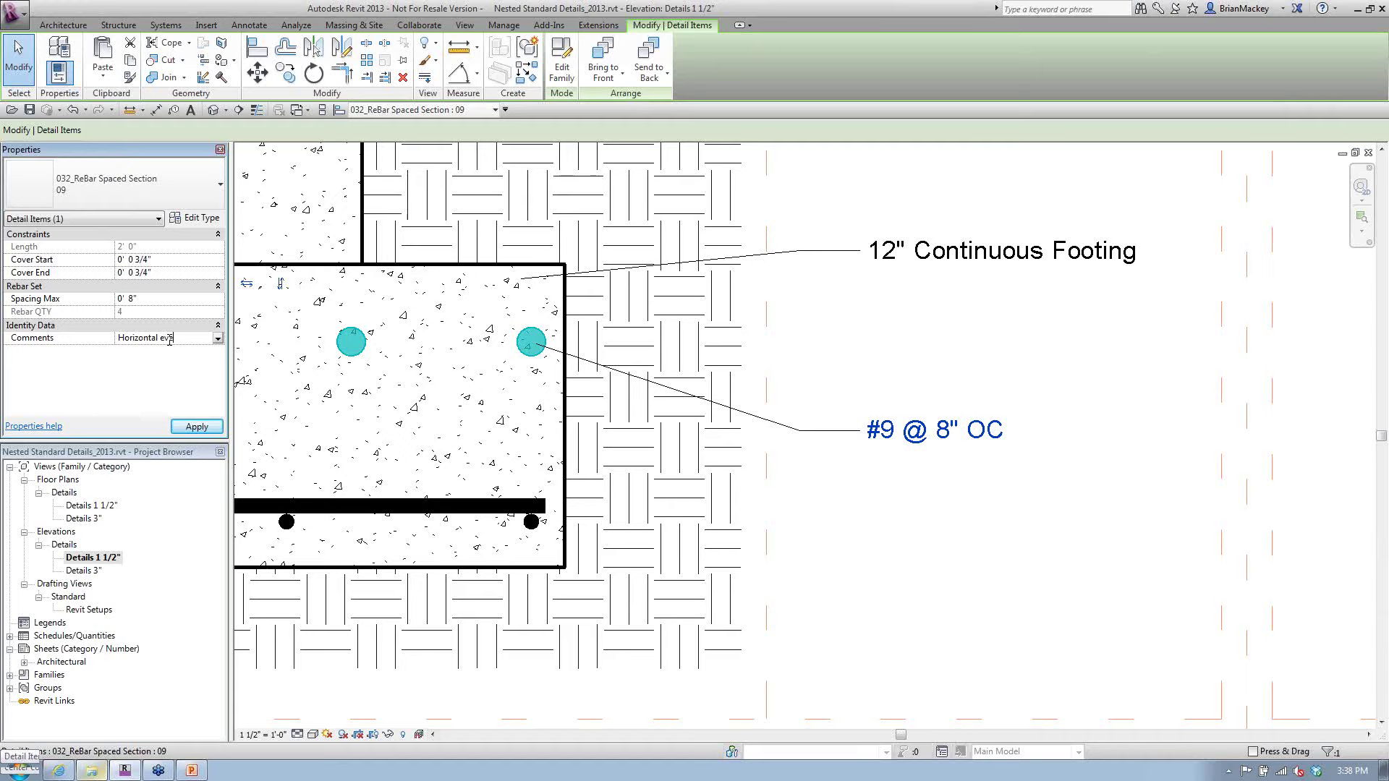
type(" very long novel type in this dialog")
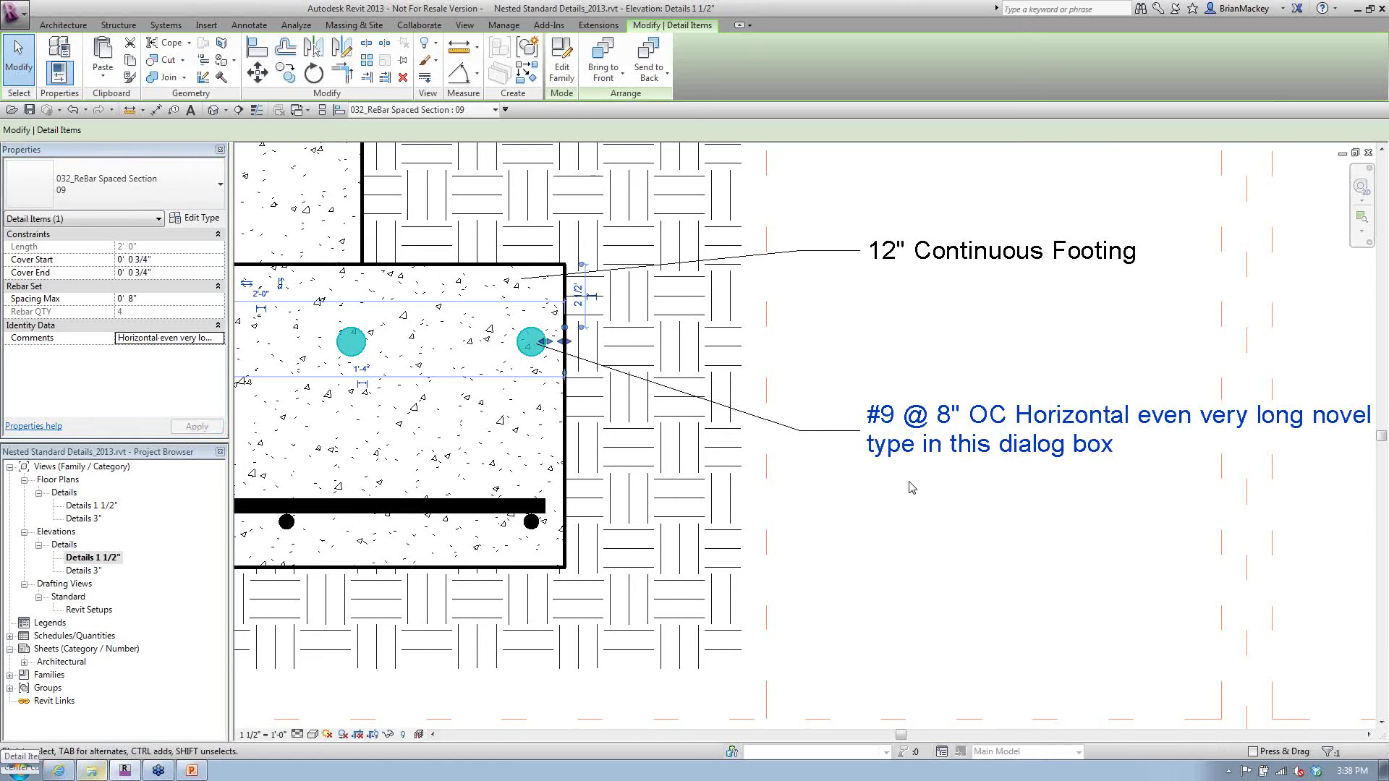
scroll(911, 488, "down", 3)
left_click(940, 494)
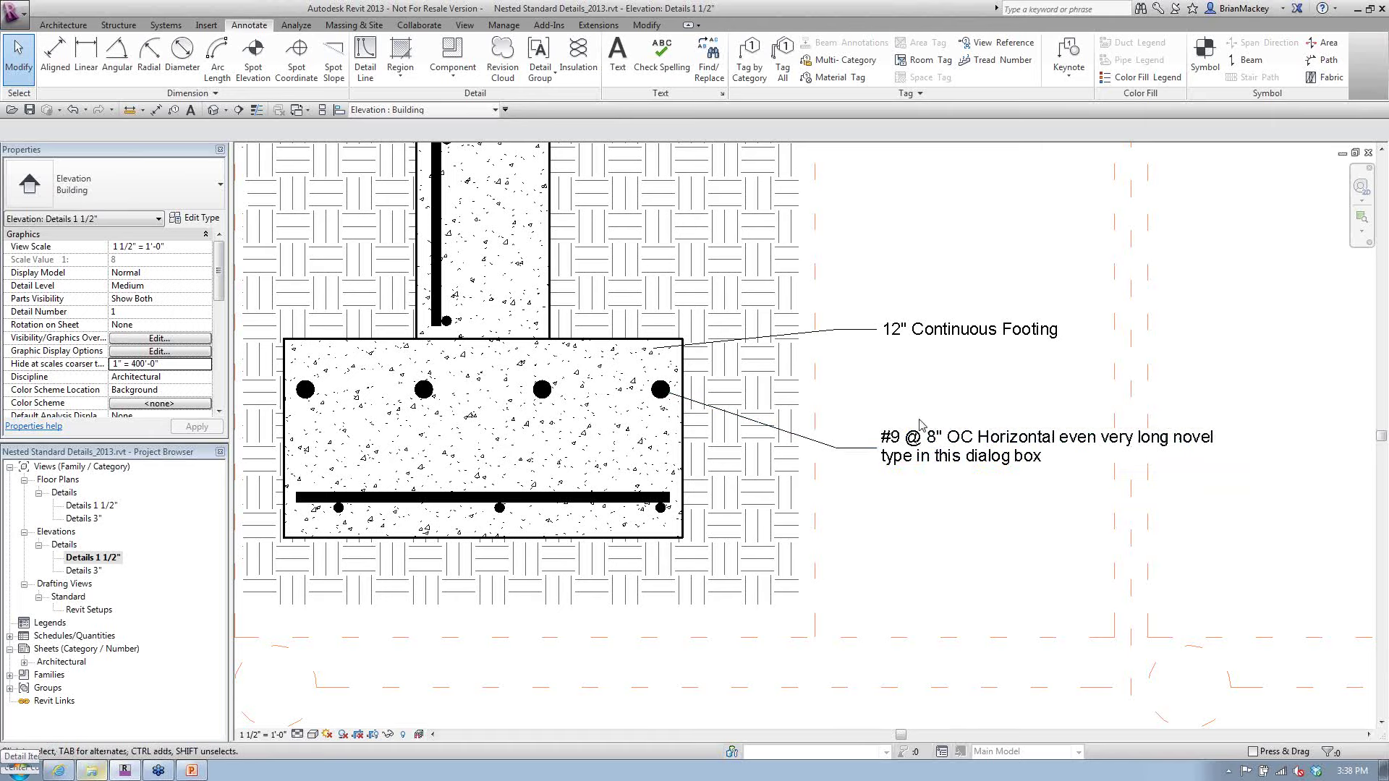
Select the footing rebar tag and the bottom rebar bars to inspect them
left_click(984, 446)
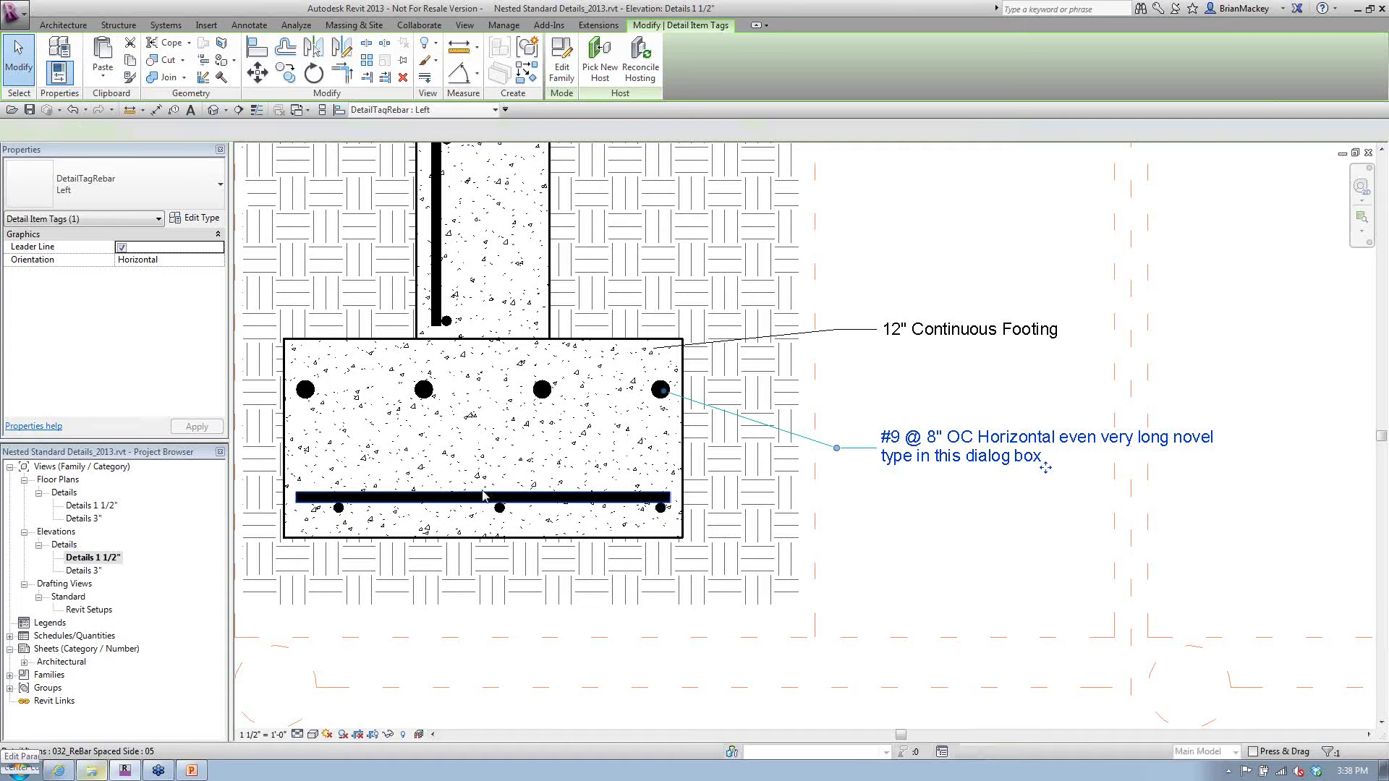
left_click(483, 496)
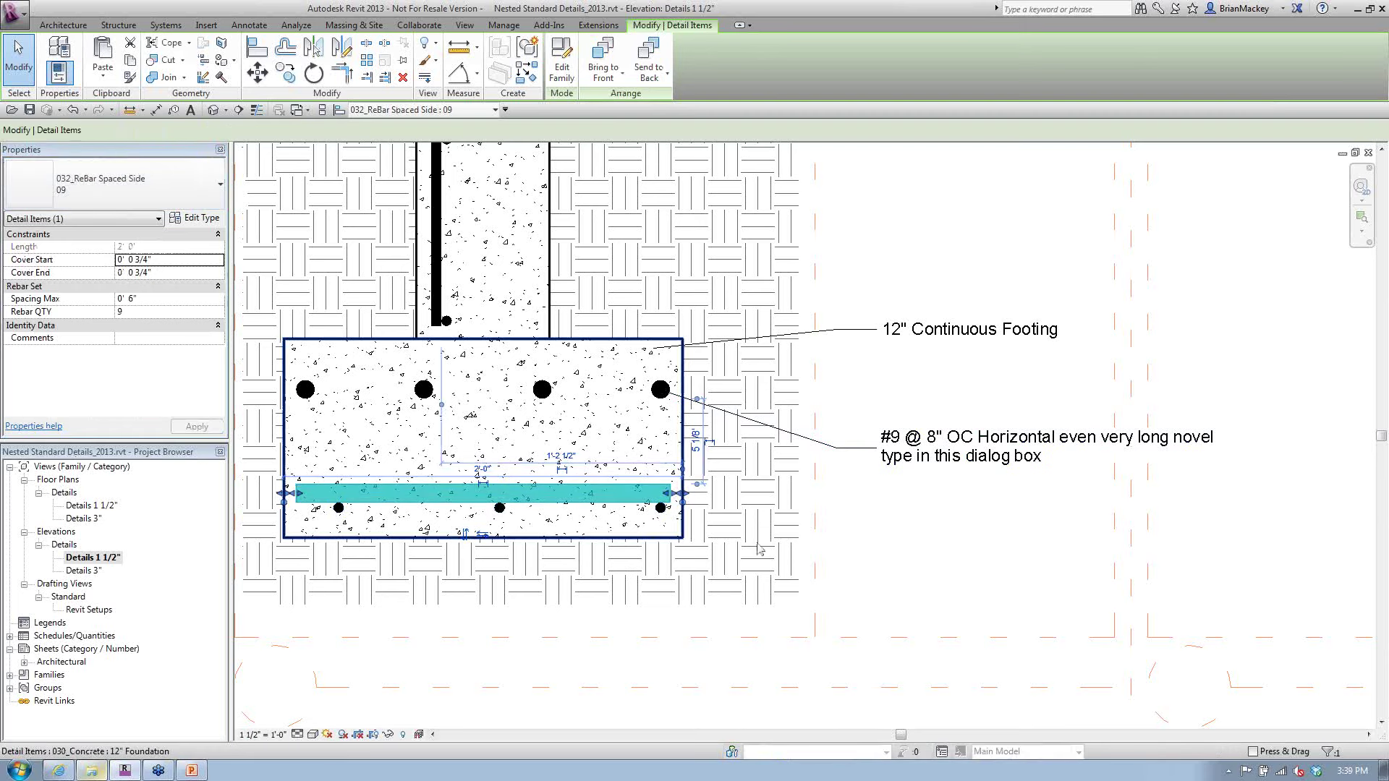
left_click(275, 687)
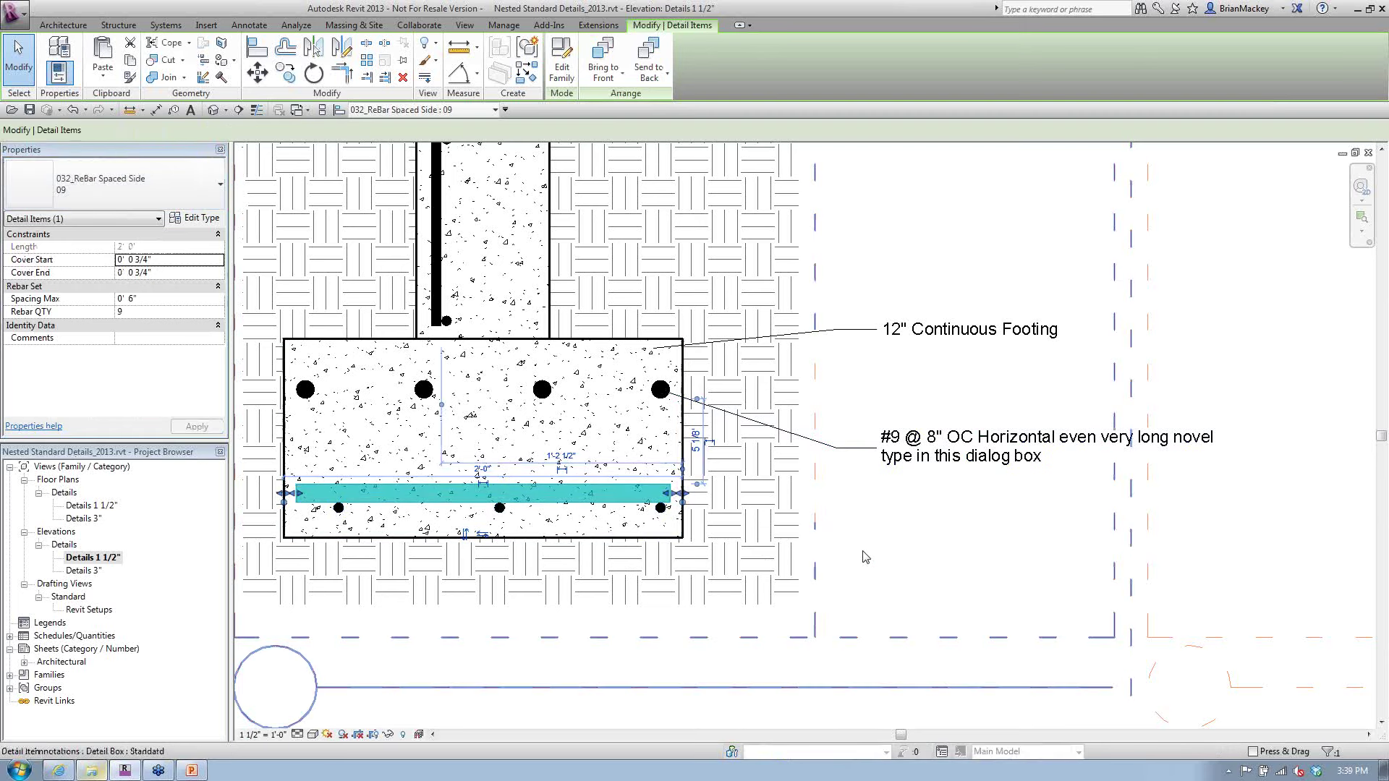
left_click(666, 516)
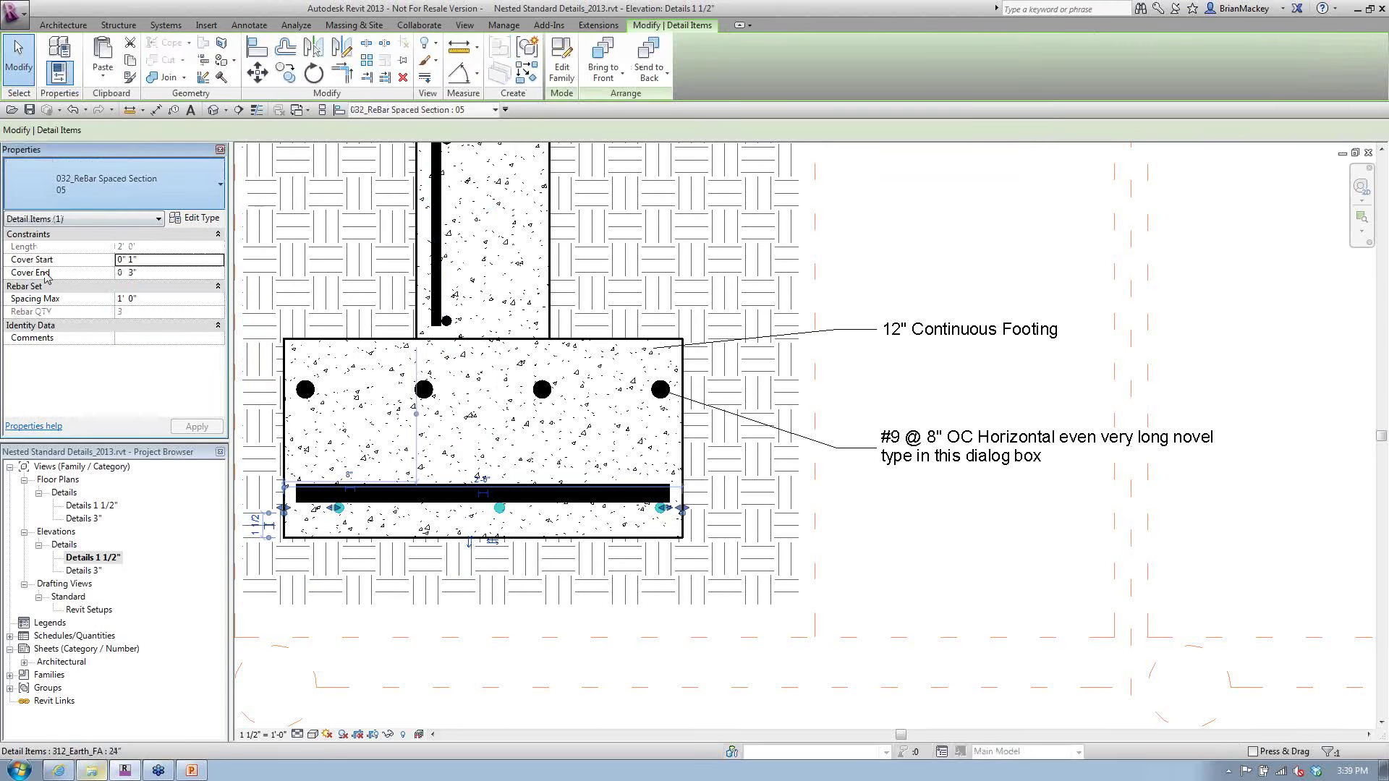
left_click(557, 410)
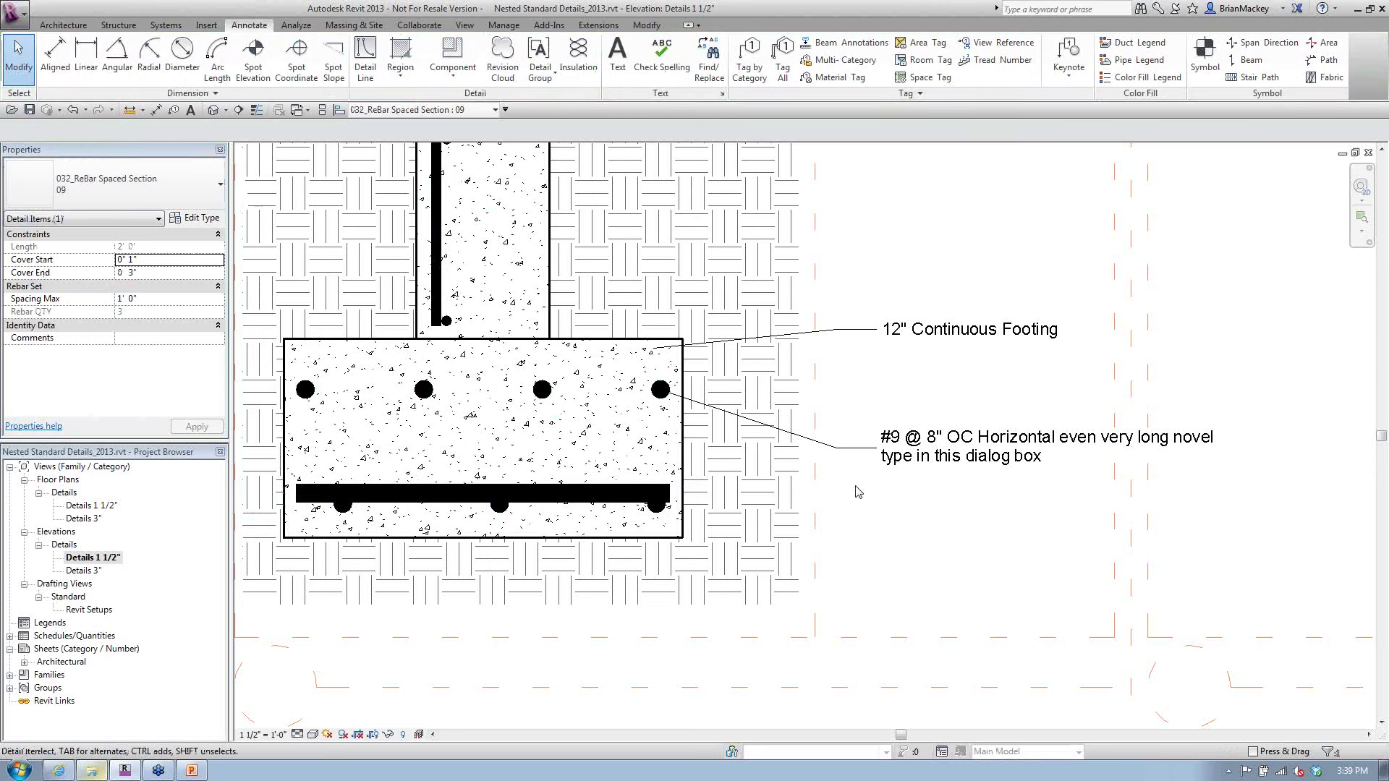
Tag the bottom rebar row with TG so it reads #9 @ 1'-0" OC
left_click(1045, 467)
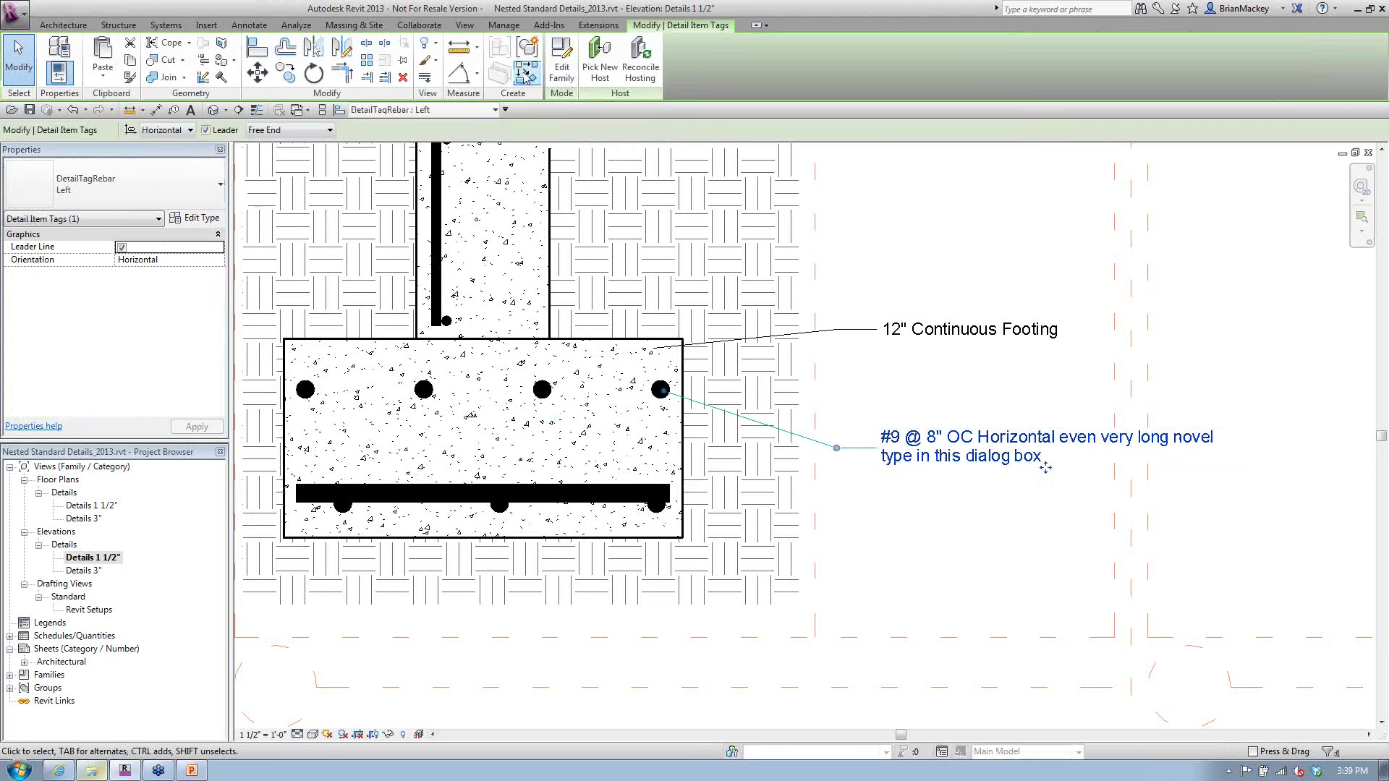
key("t")
key("g")
left_click_drag(655, 505, 912, 555)
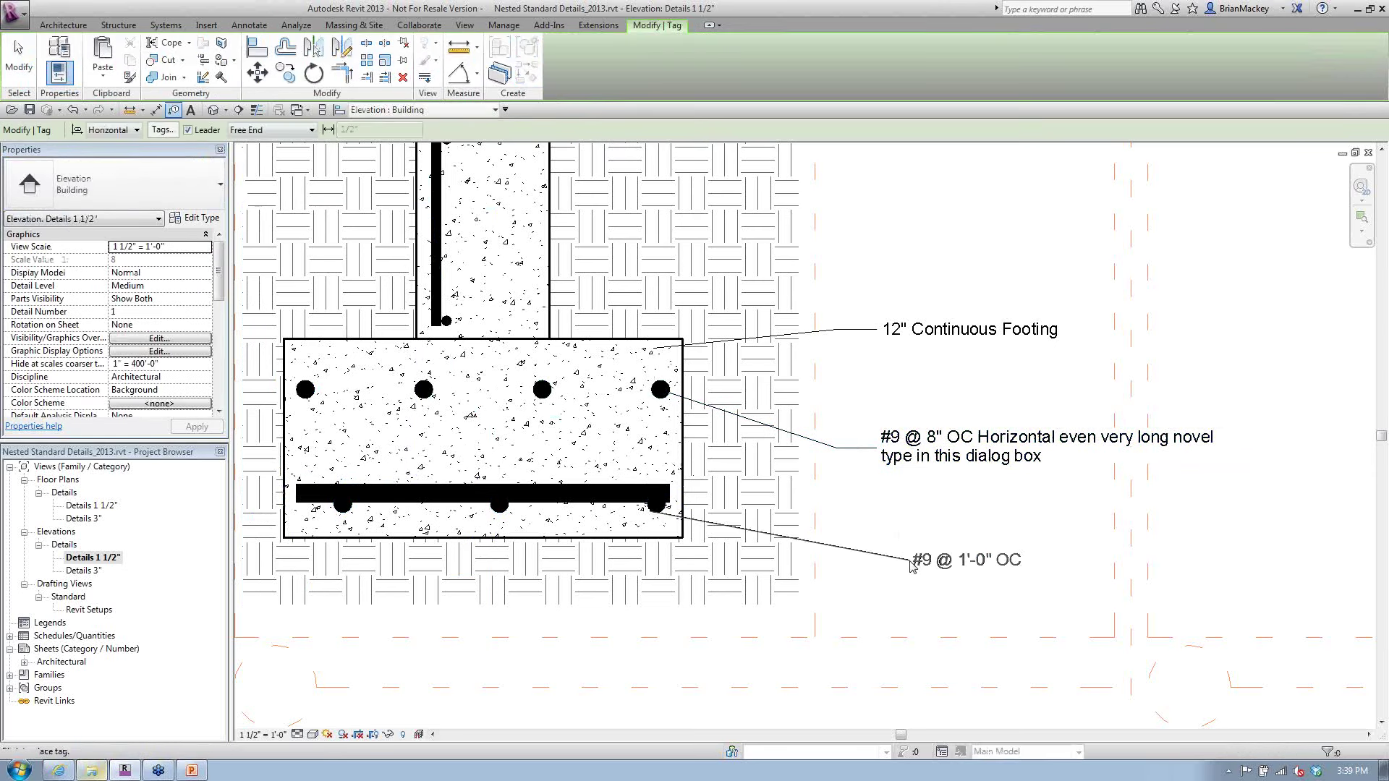
left_click(909, 558)
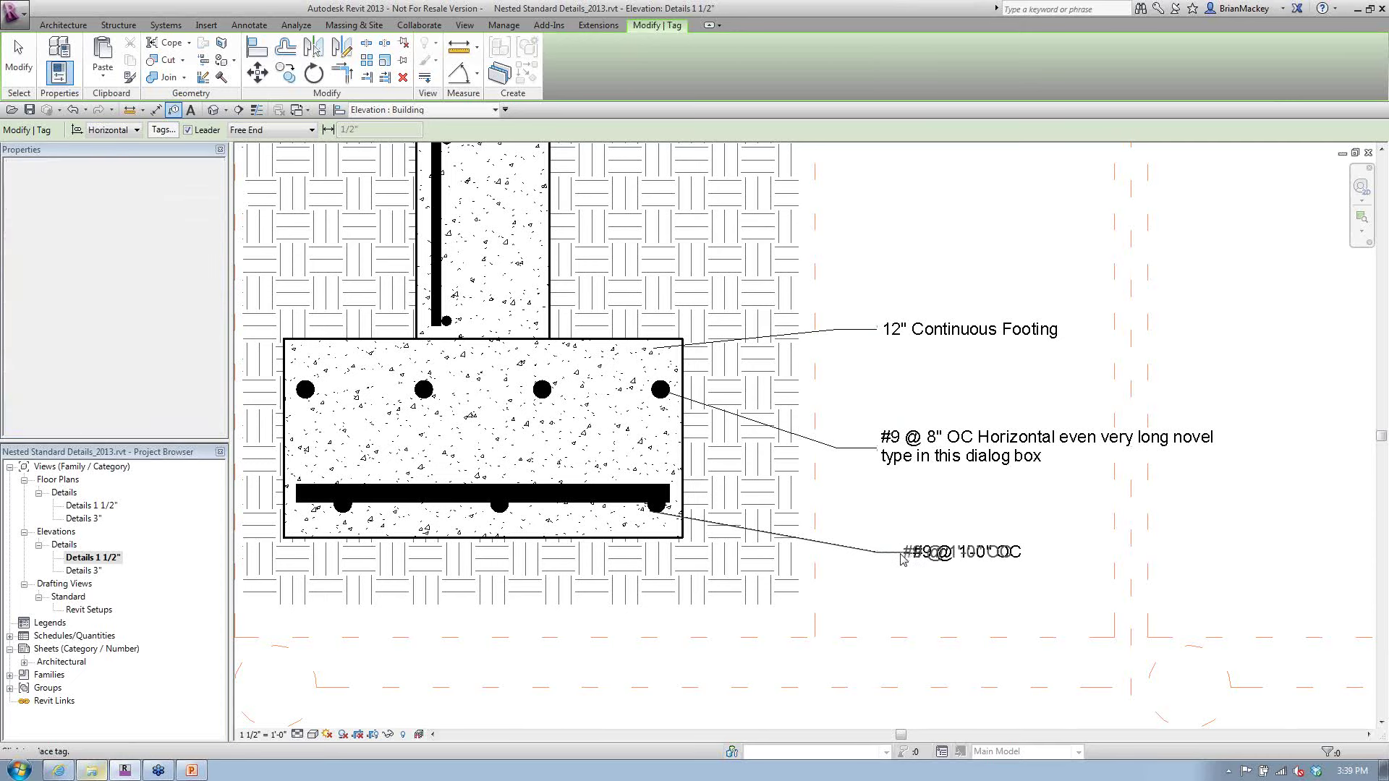
right_click(916, 512)
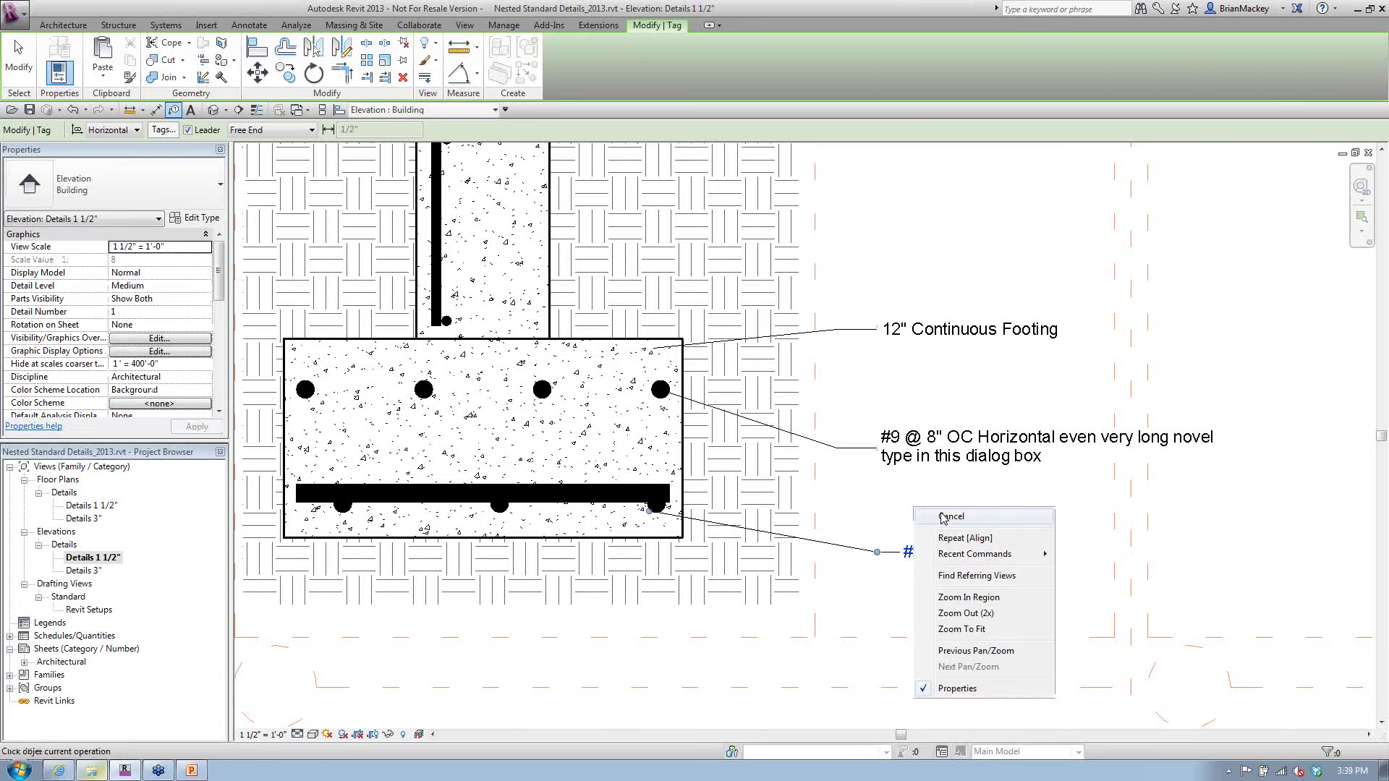
left_click(933, 520)
Switch the top footing rebar to 032_ReBar Spaced Side 08 so its tag reads #8 @ 8" OC
left_click(665, 404)
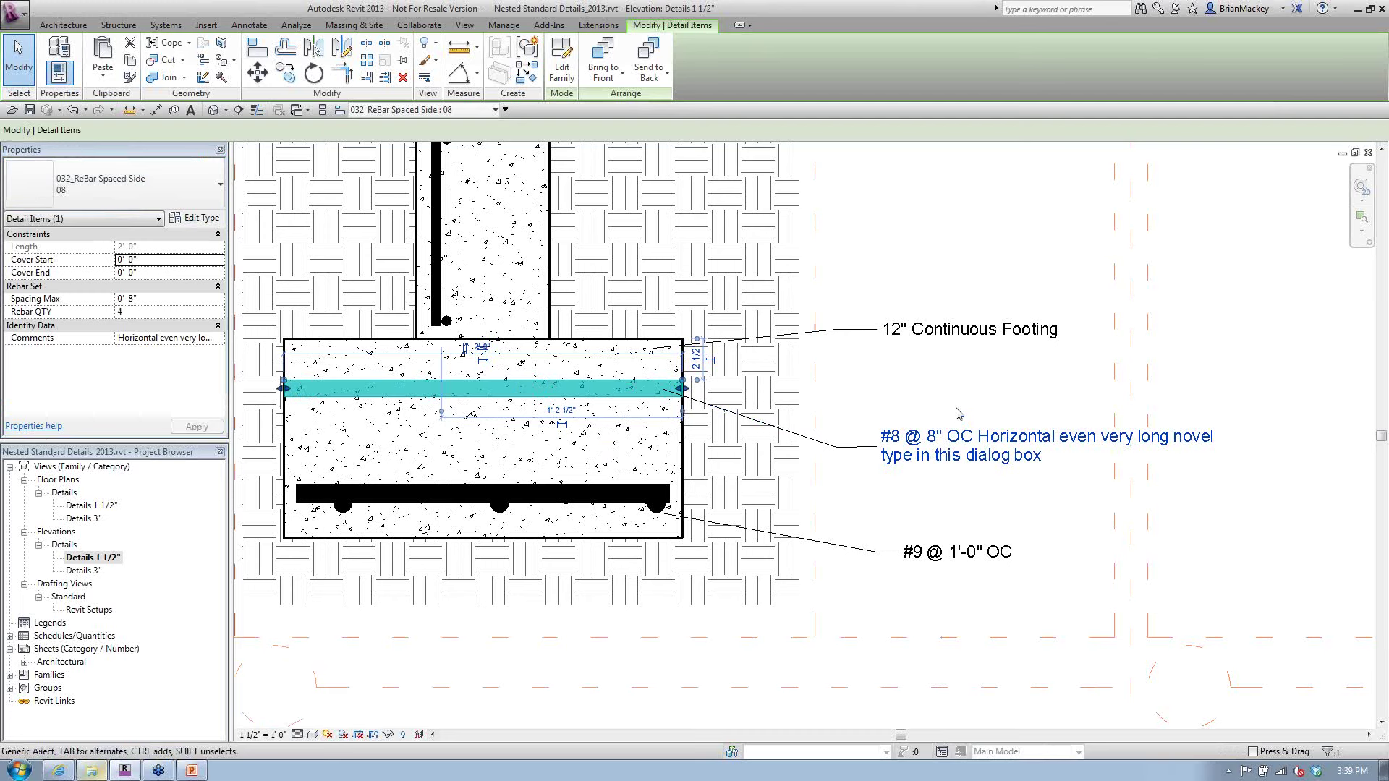
key("Escape")
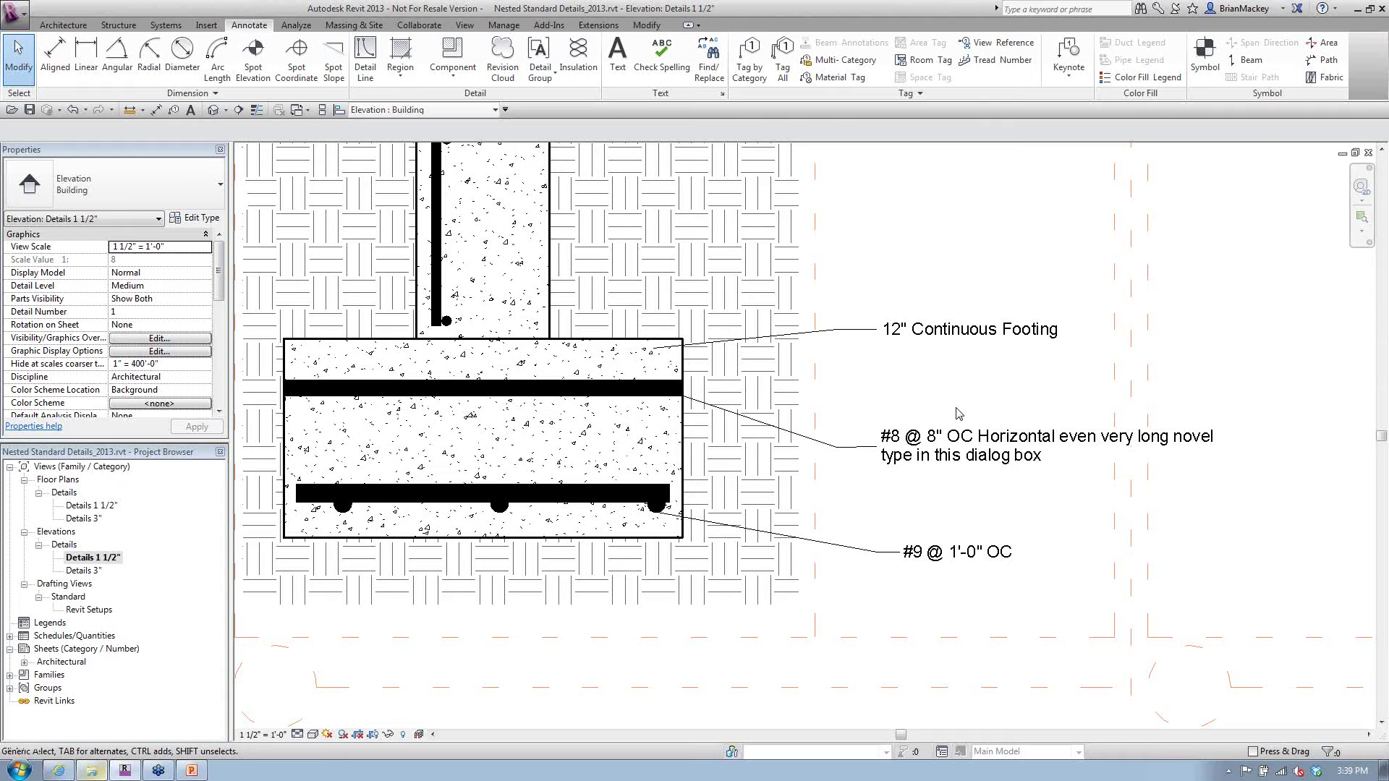
left_click(1221, 448)
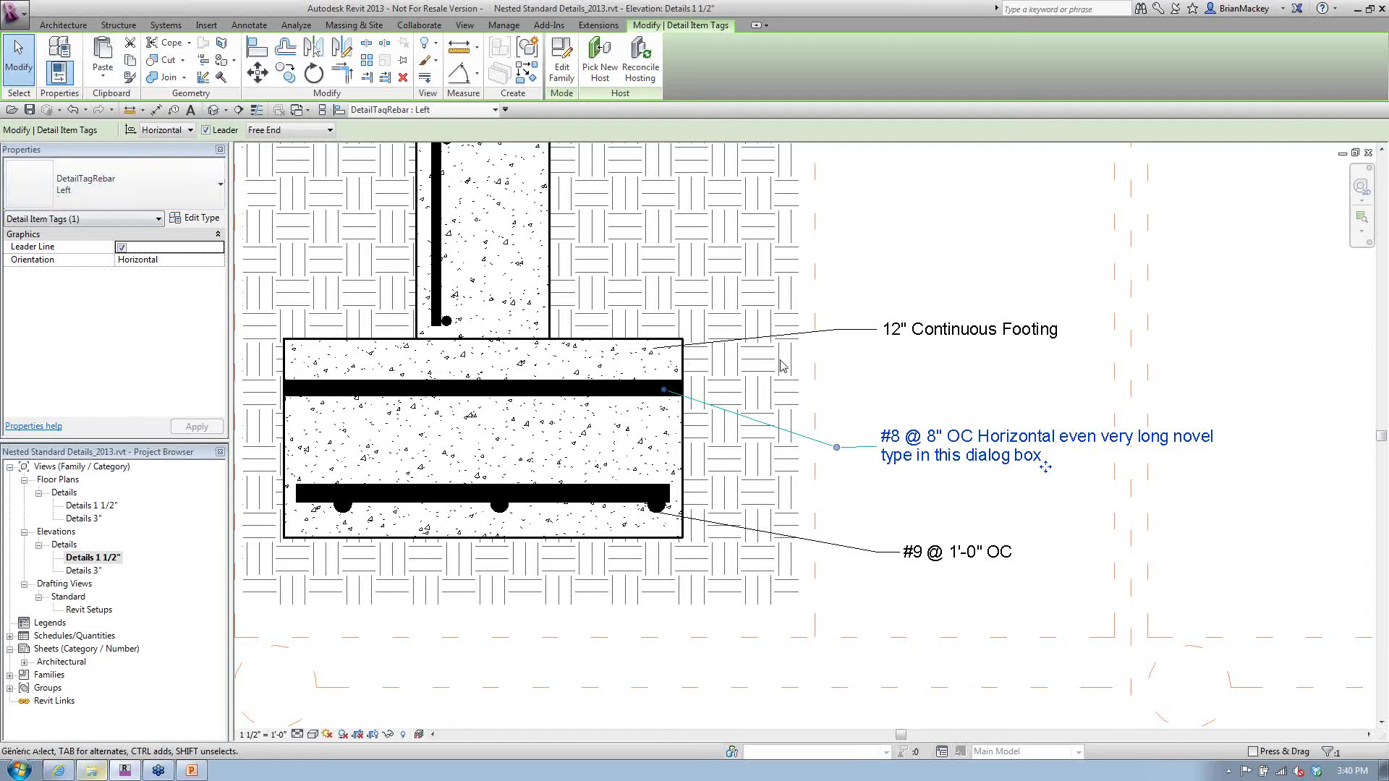
Drag the #8 @ 8" OC tag text left toward the footing, then check the footing tag
key("Escape")
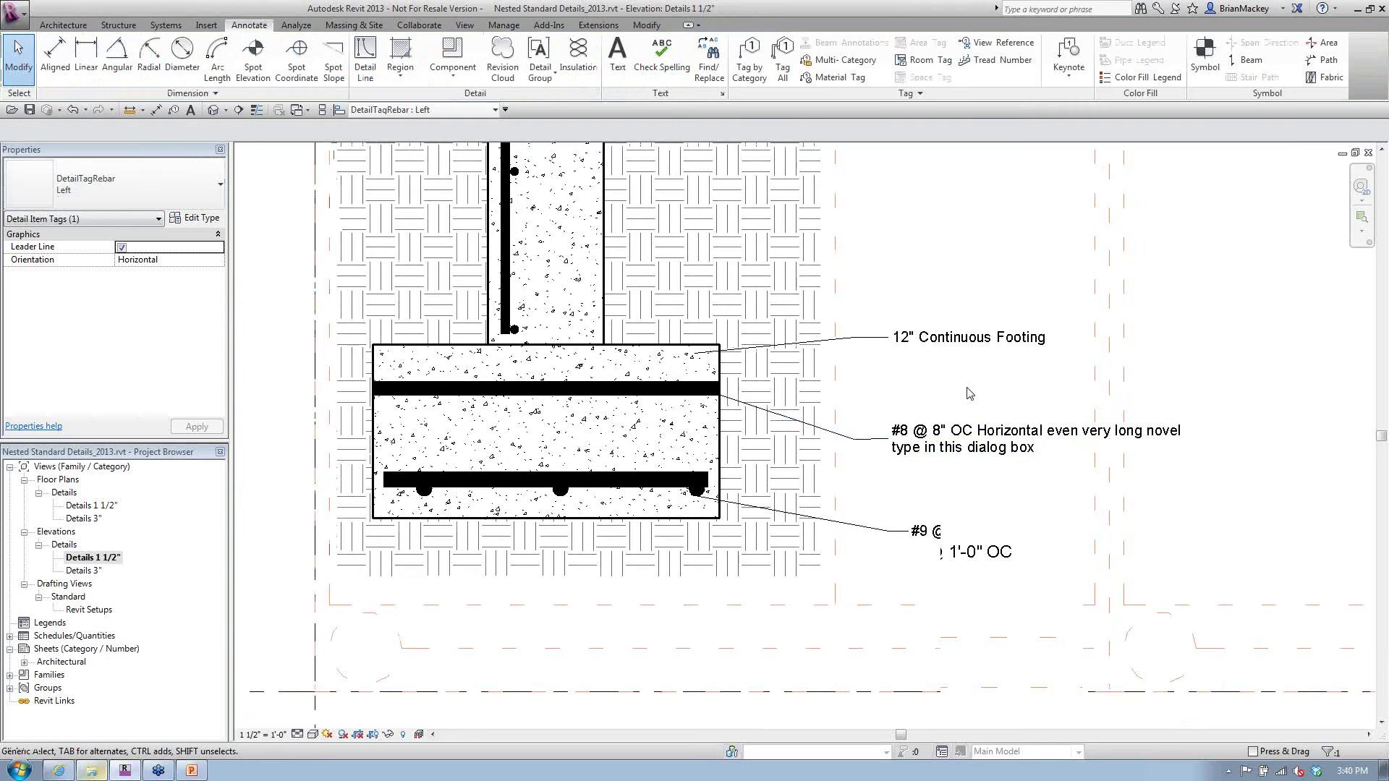
scroll(968, 391, "down", 4)
left_click(723, 385)
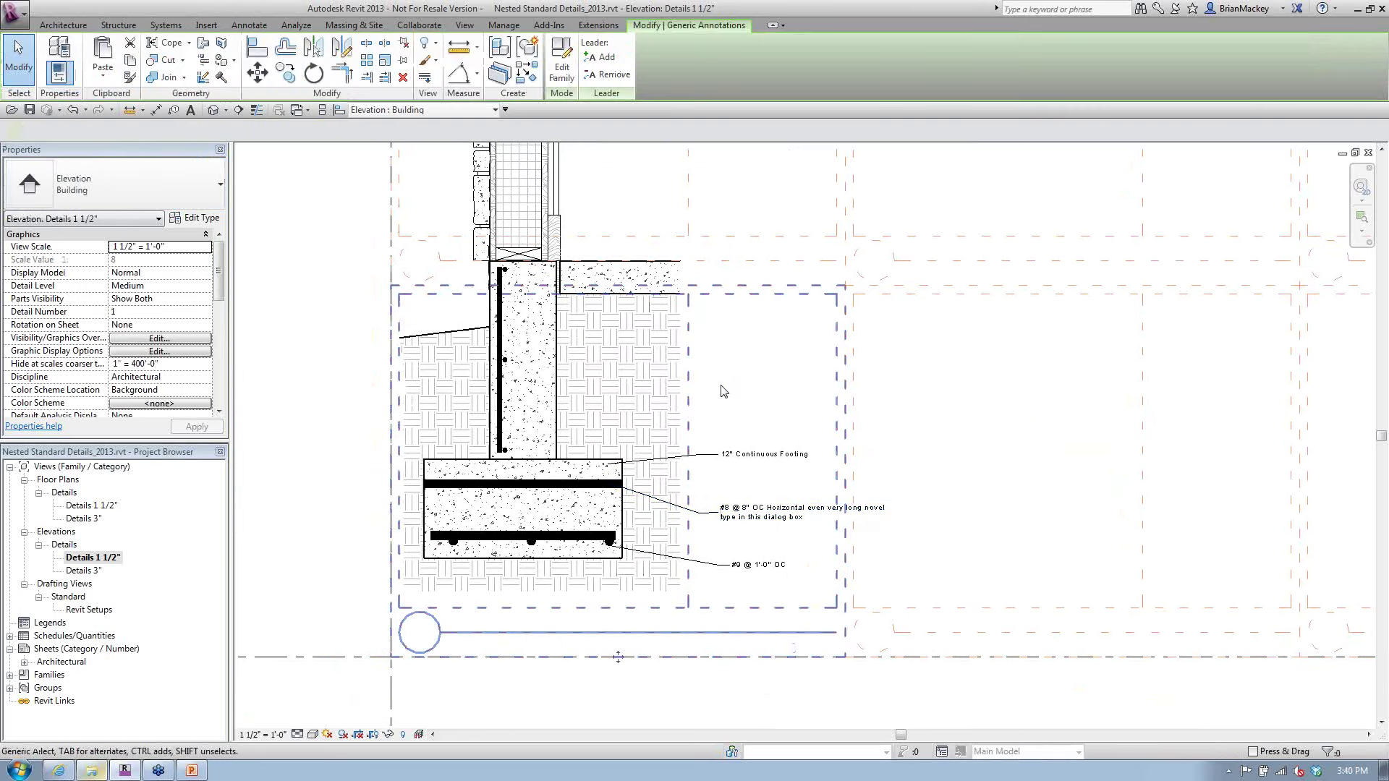
scroll(731, 448, "up", 1)
scroll(736, 472, "up", 3)
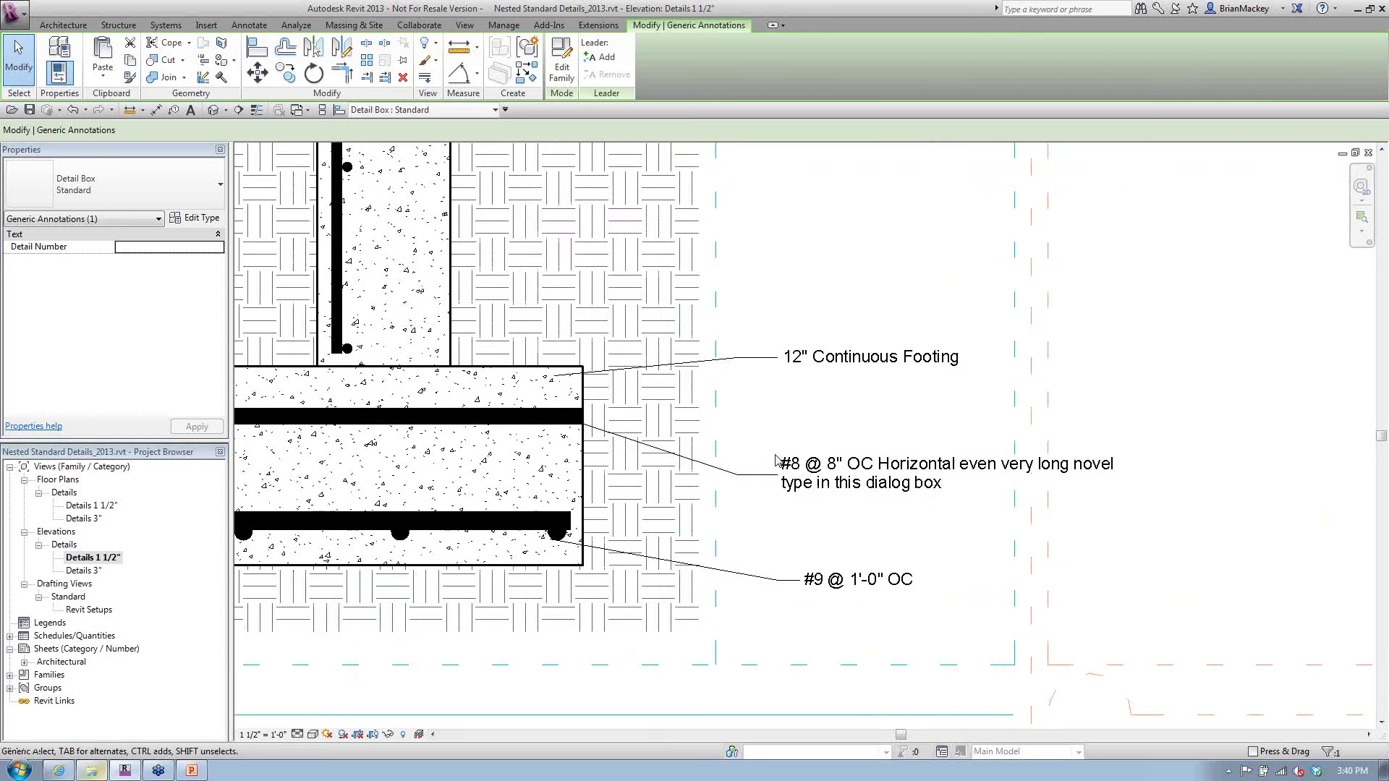
middle_click_drag(757, 462, 814, 457)
left_click(793, 474)
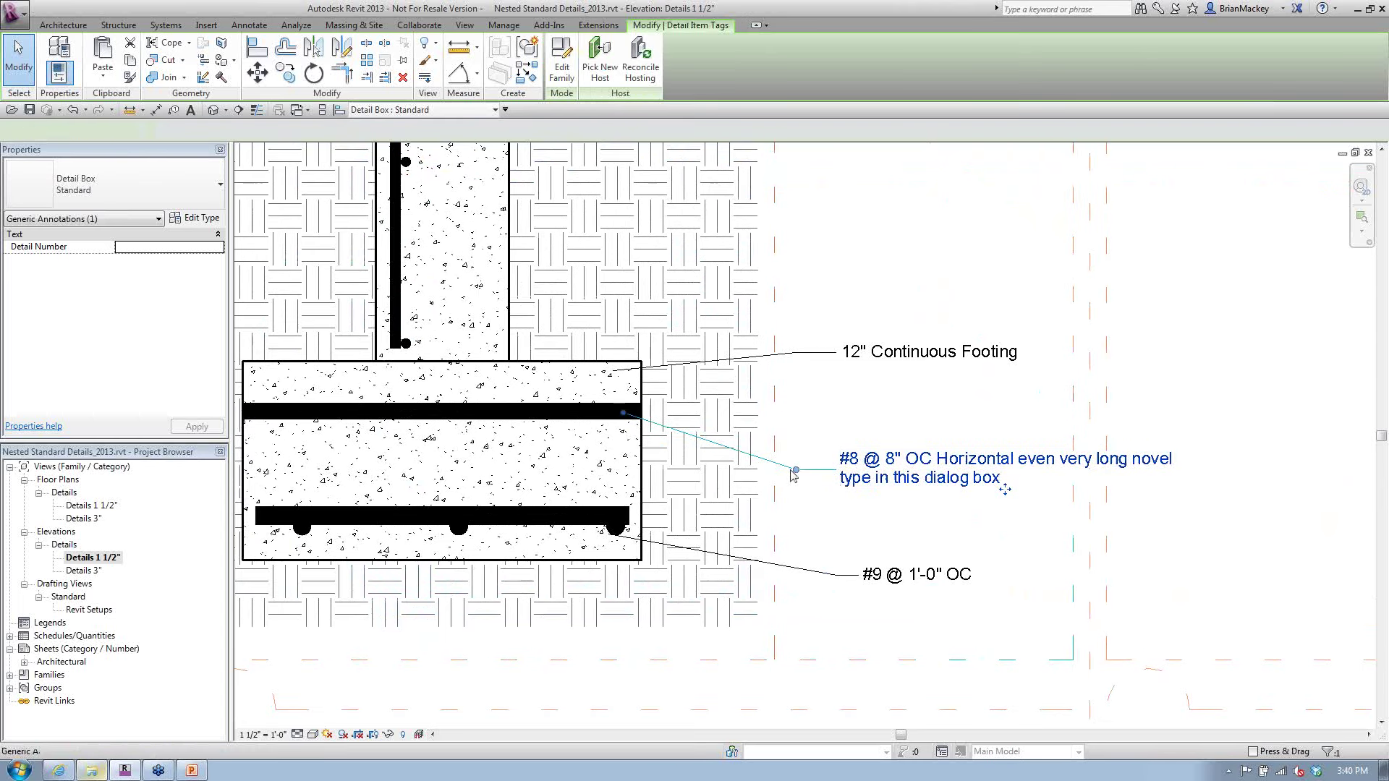
left_click_drag(1005, 491, 942, 495)
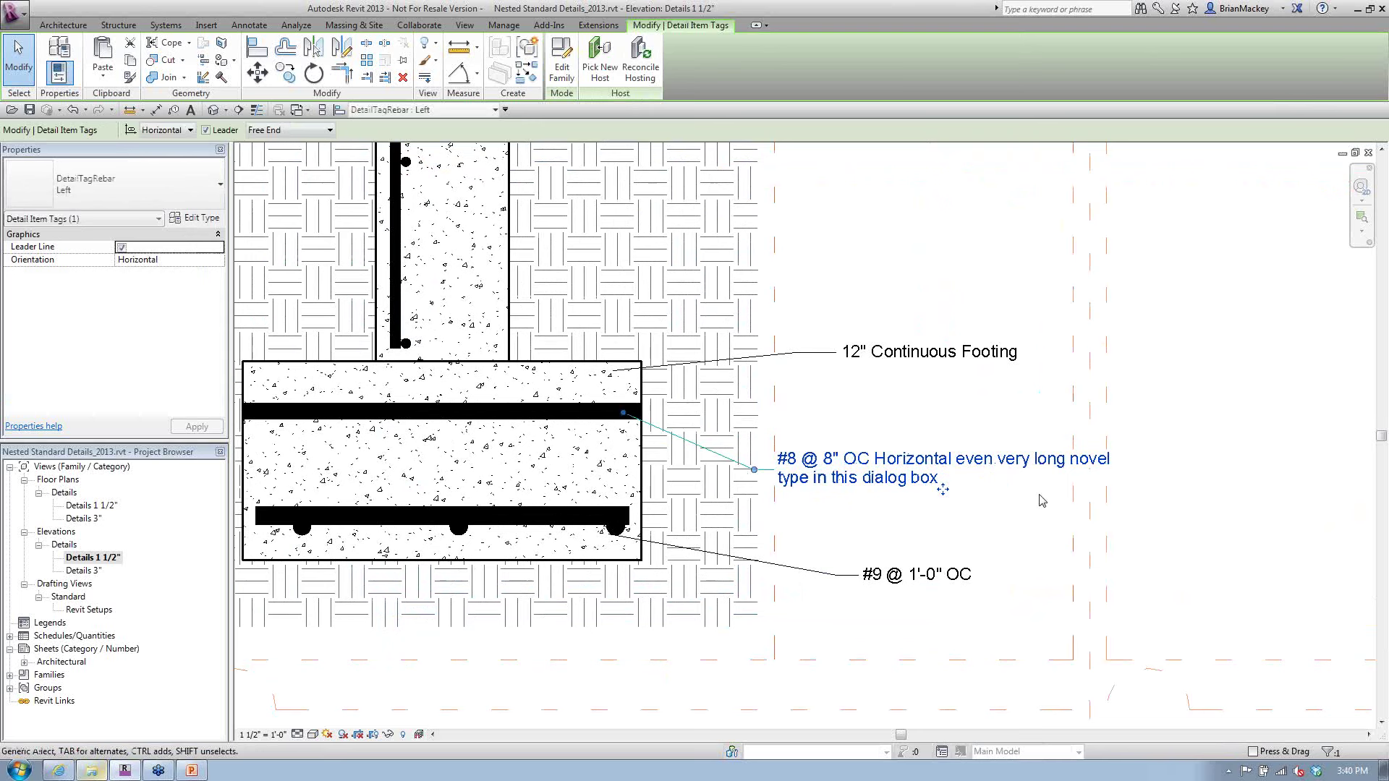
scroll(1042, 501, "down", 2)
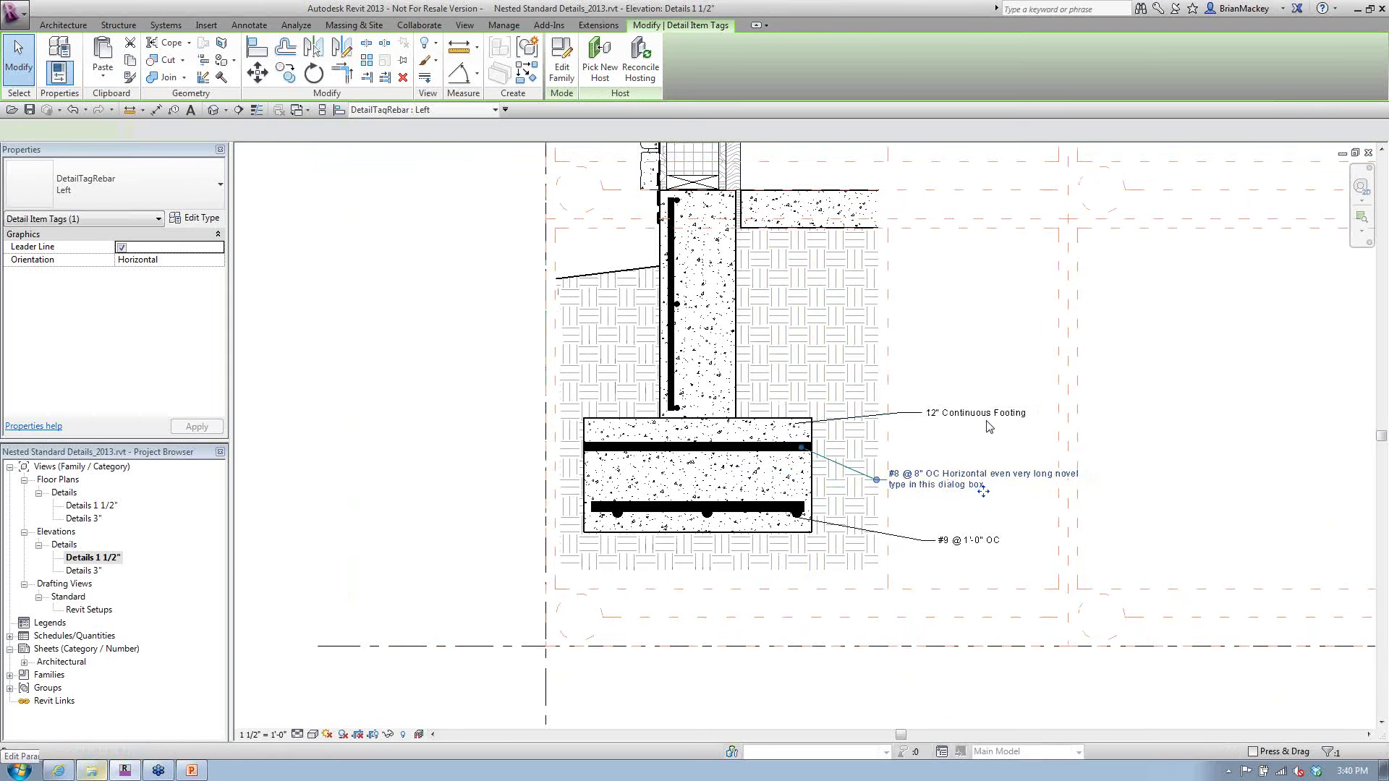
left_click(988, 424)
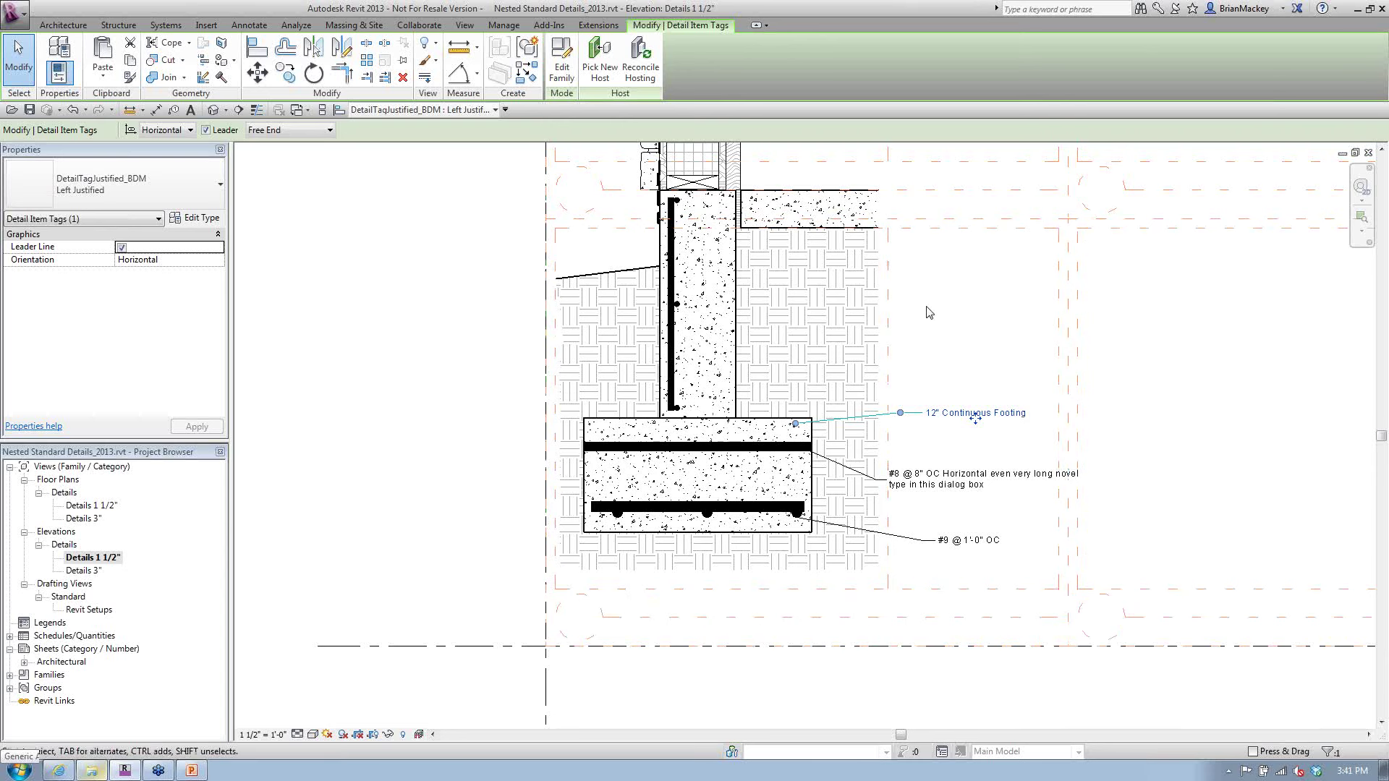
key("Escape")
scroll(881, 500, "down", 4)
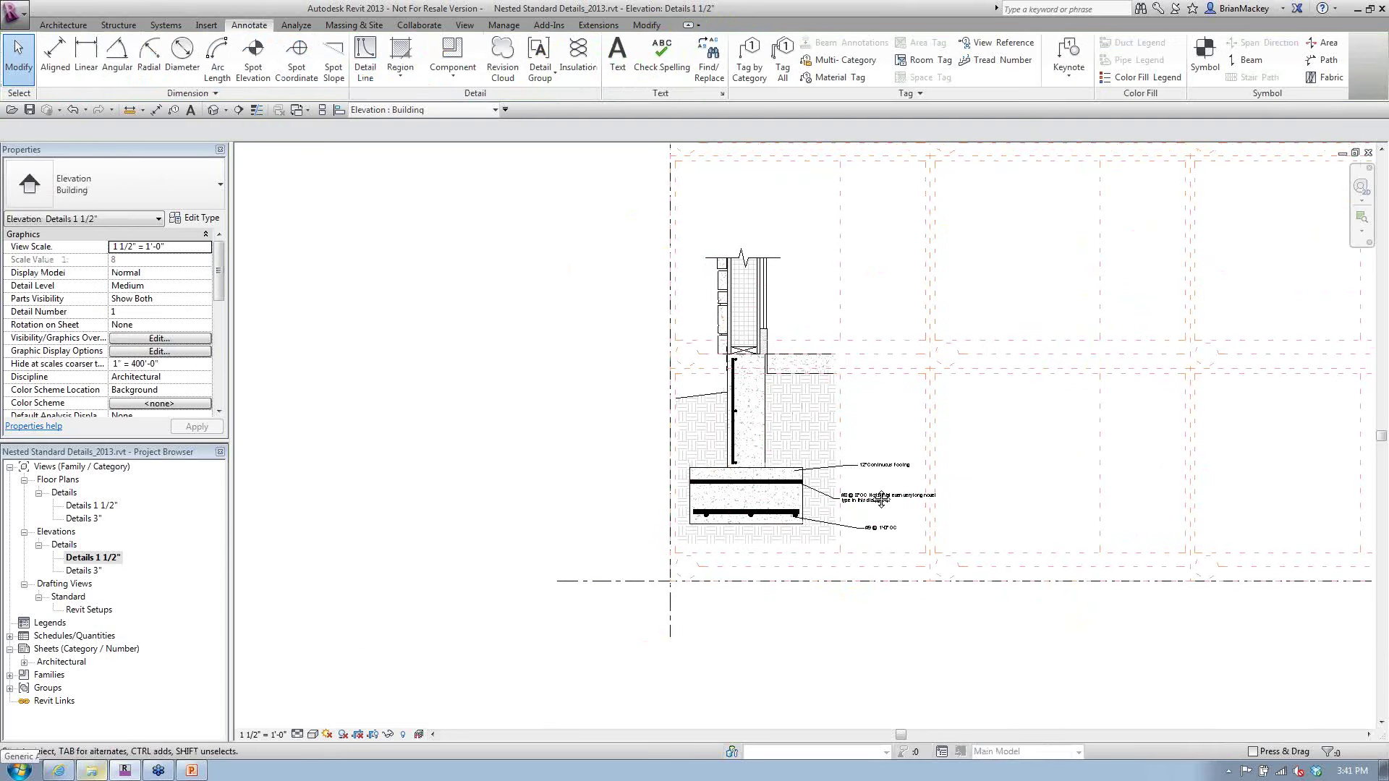
Zoom out from the foundation detail and switch to the Details 1 1/2" floor plan
middle_click_drag(881, 500, 723, 524)
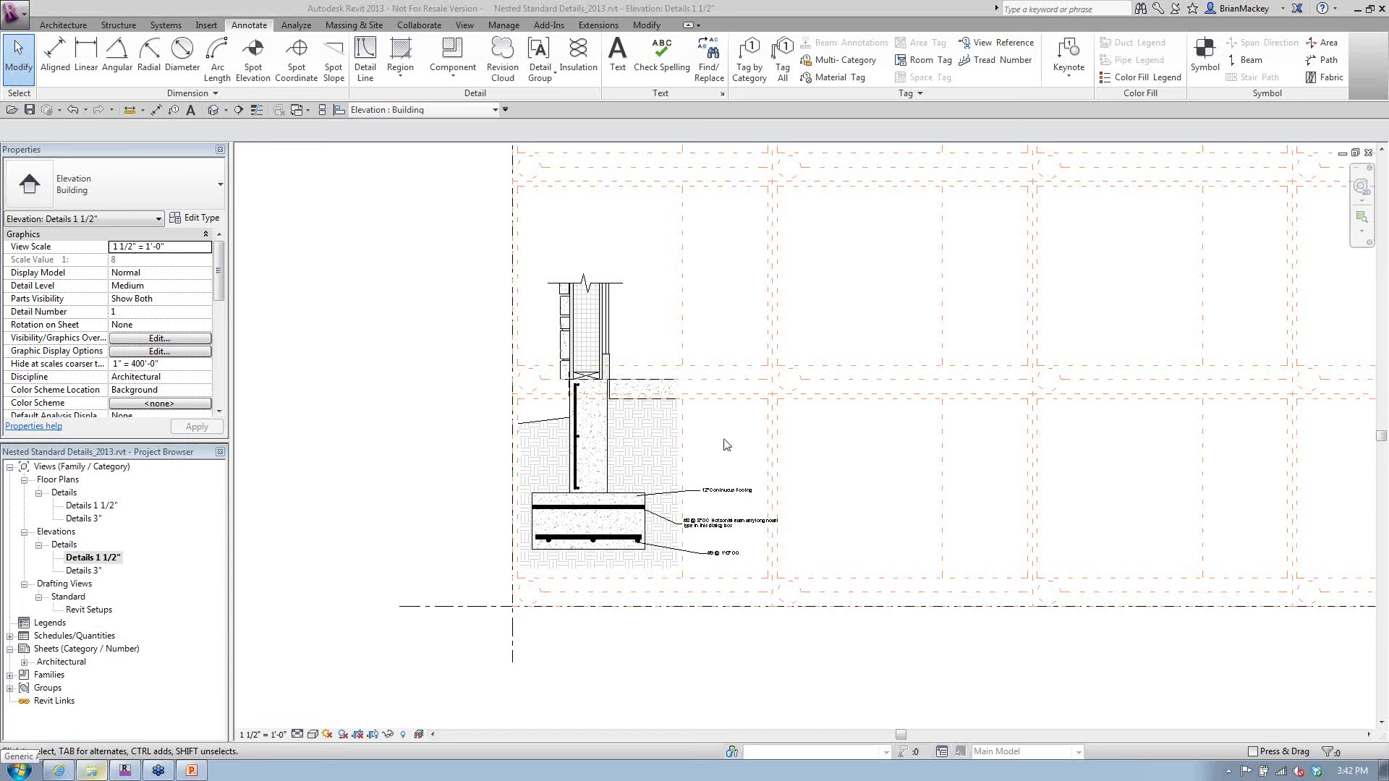
scroll(726, 444, "down", 3)
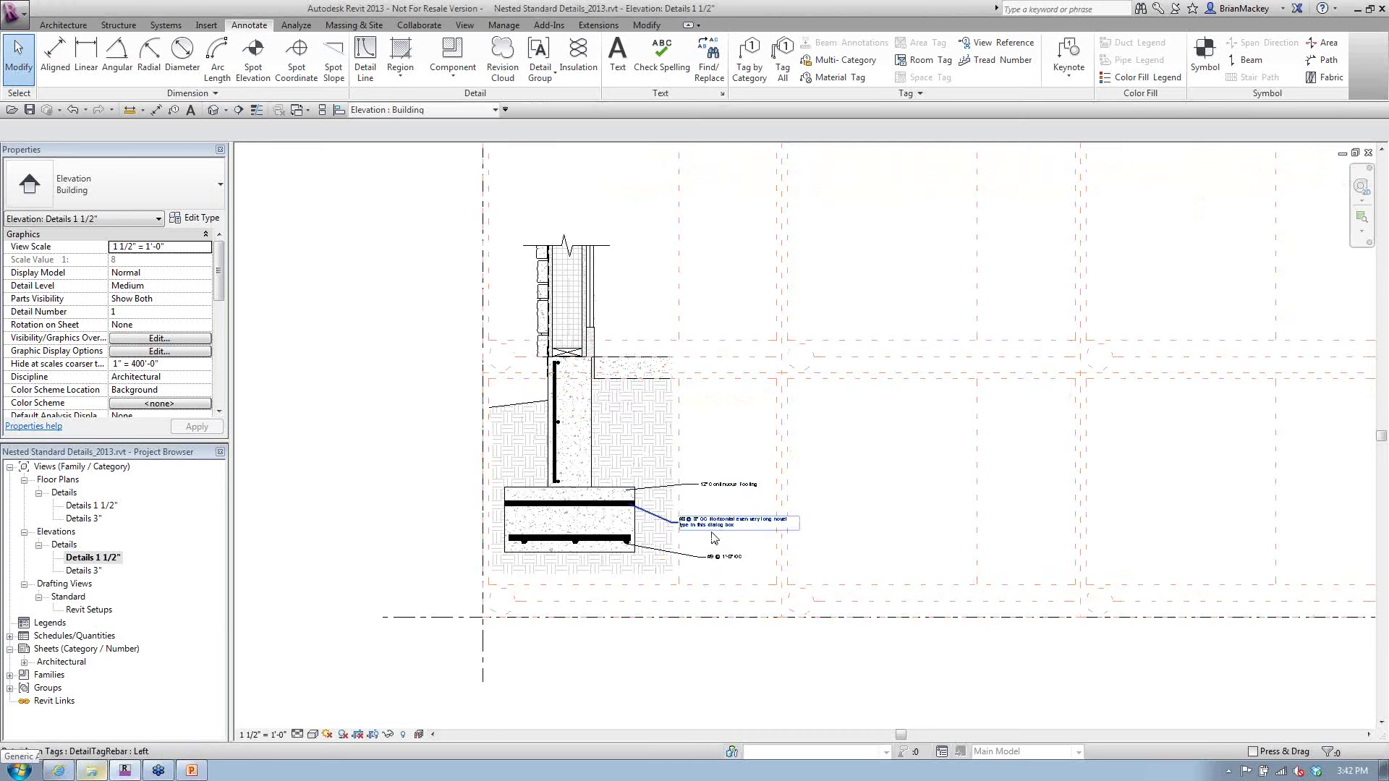
left_click(99, 507)
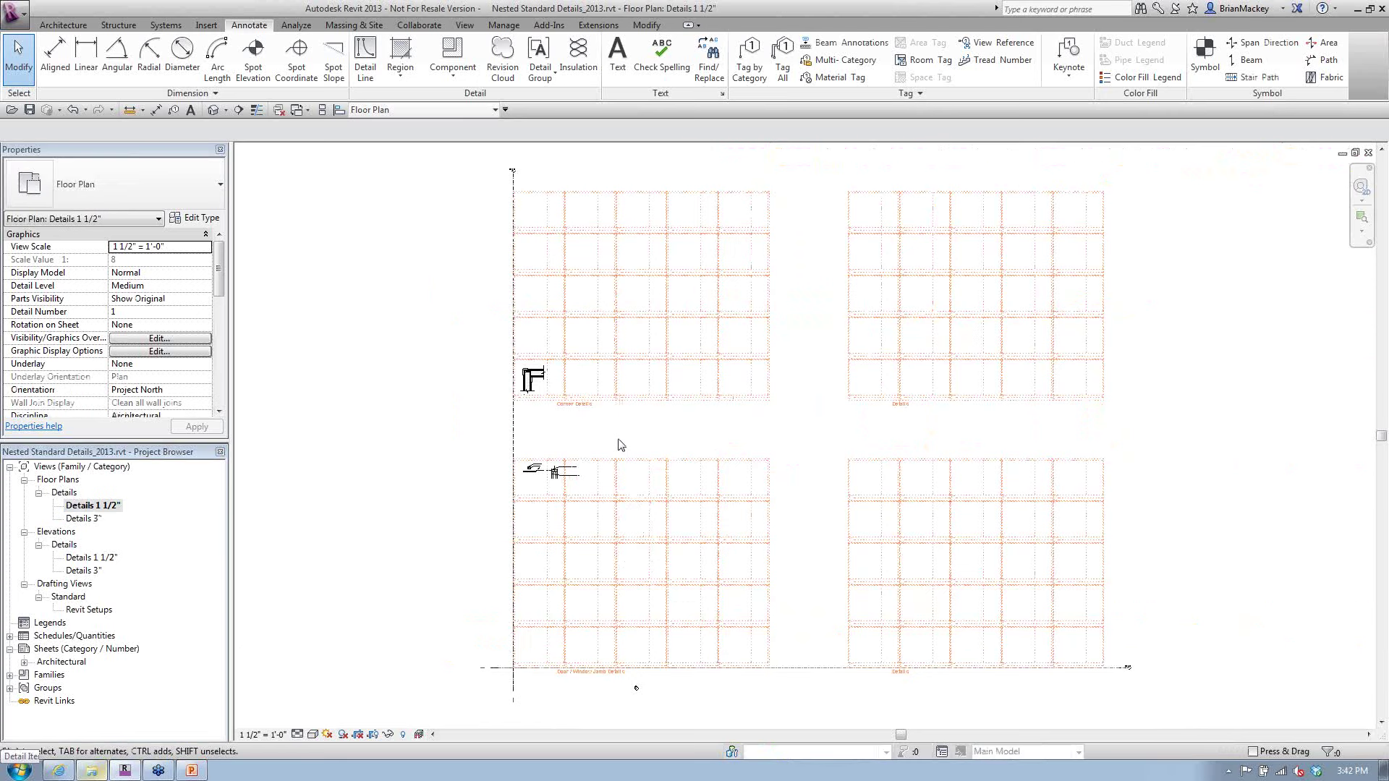
Zoom to the door-frame detail and inspect its HM Frame Anchor and Scheduled Wood Door tags
scroll(620, 444, "up", 5)
scroll(624, 421, "up", 3)
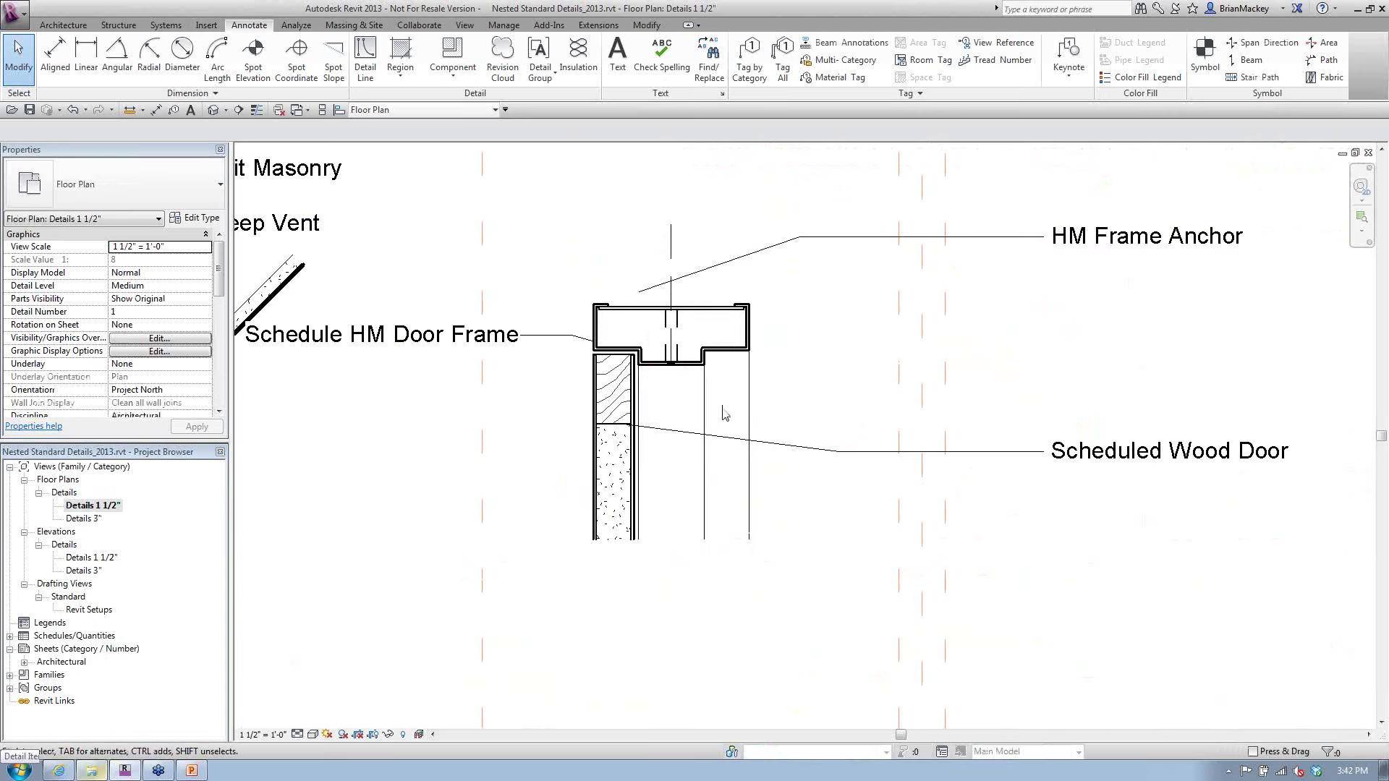
middle_click_drag(724, 413, 669, 429)
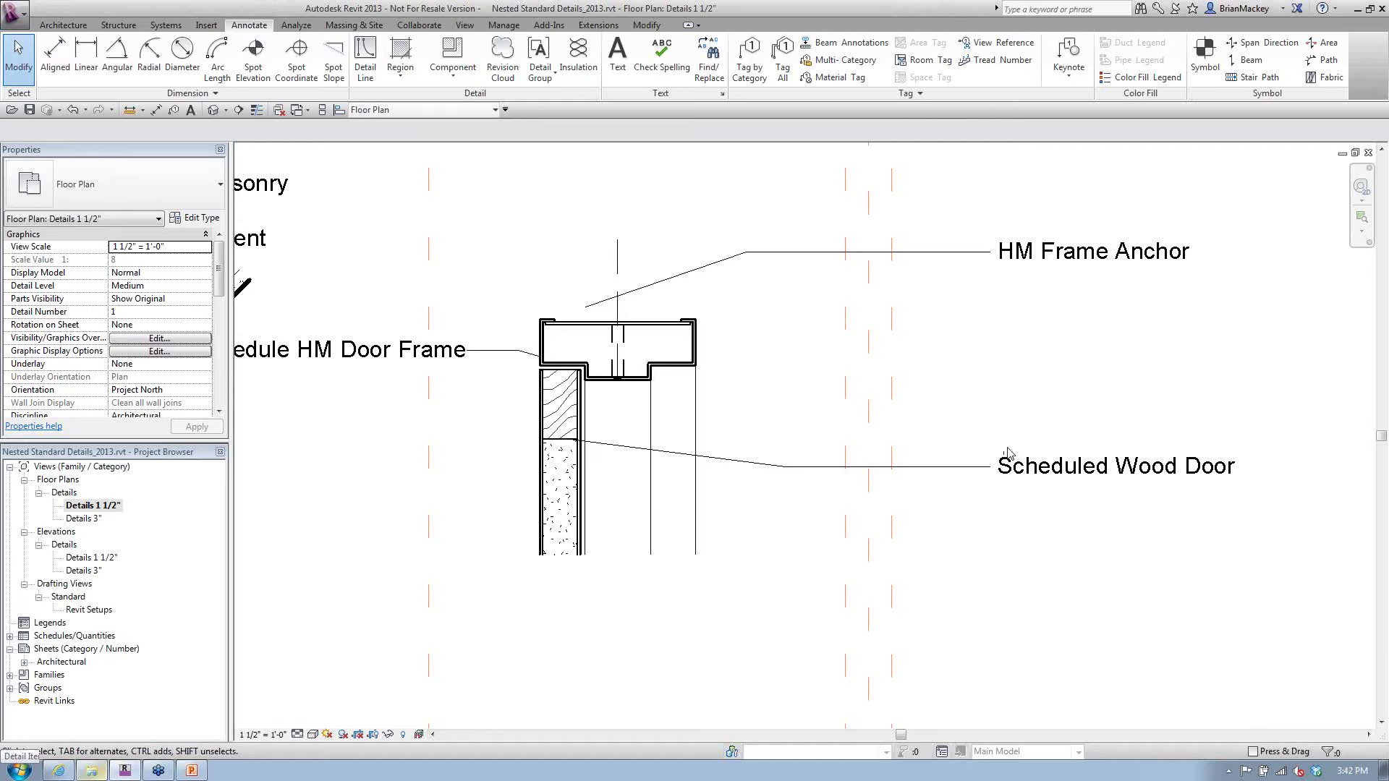
scroll(1036, 410, "down", 3)
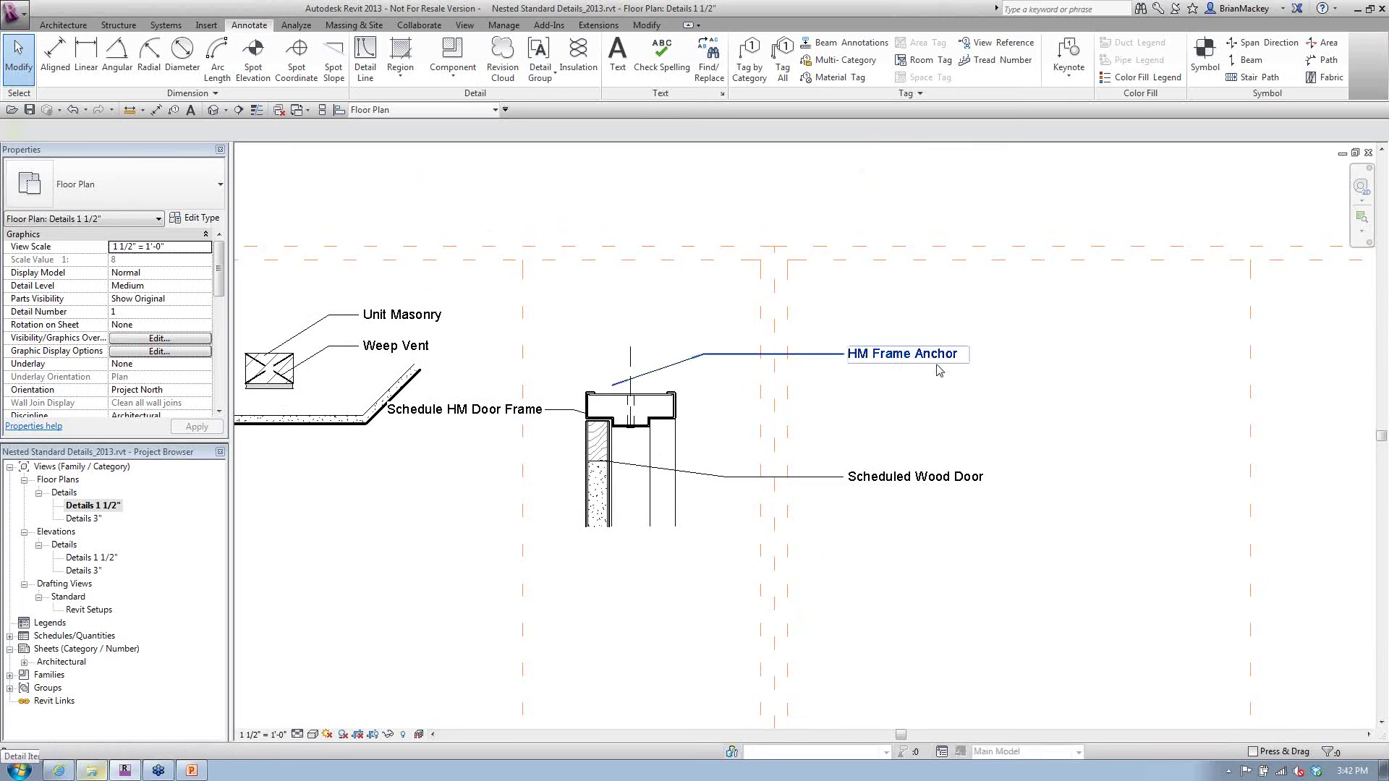
left_click(898, 357)
left_click(959, 485)
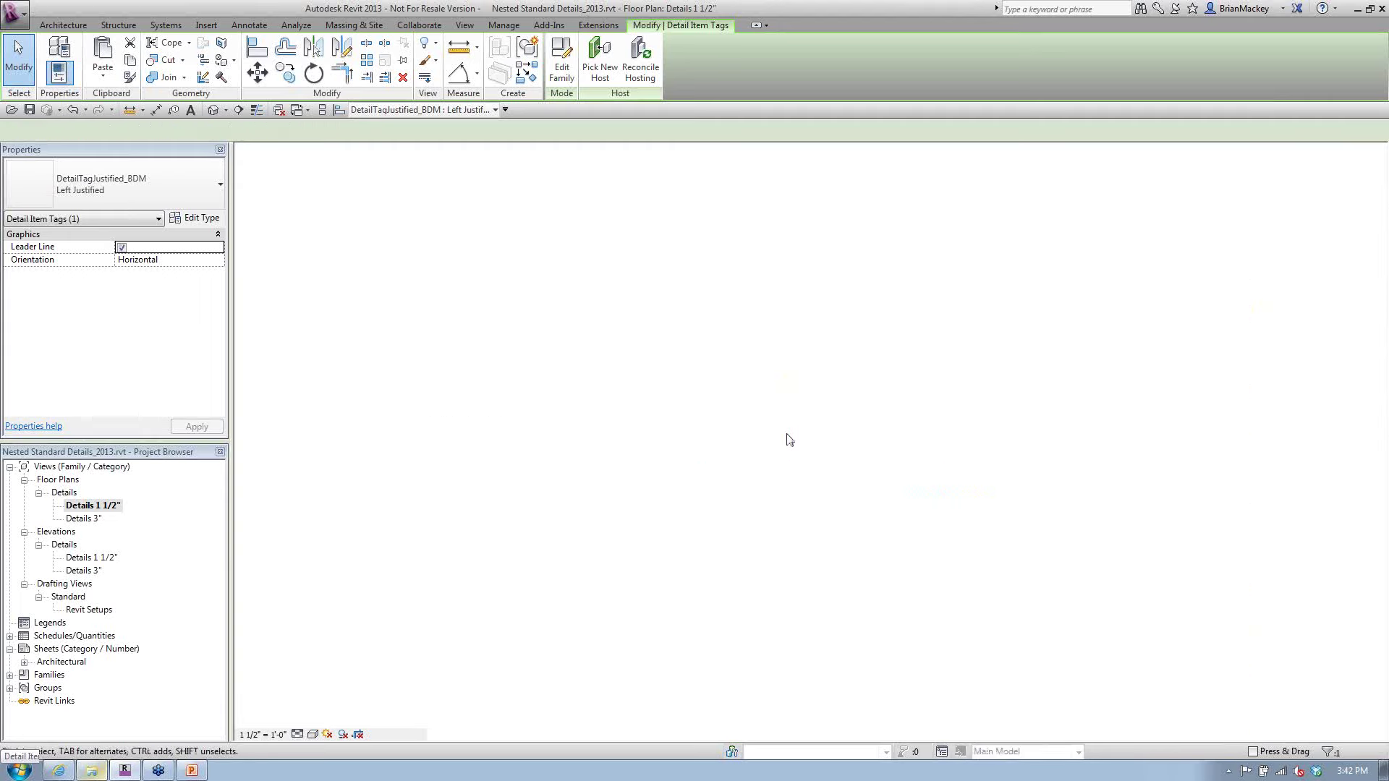
Zoom into the footing, inspect the long #8 rebar tag, then zoom back out
scroll(919, 530, "up", 5)
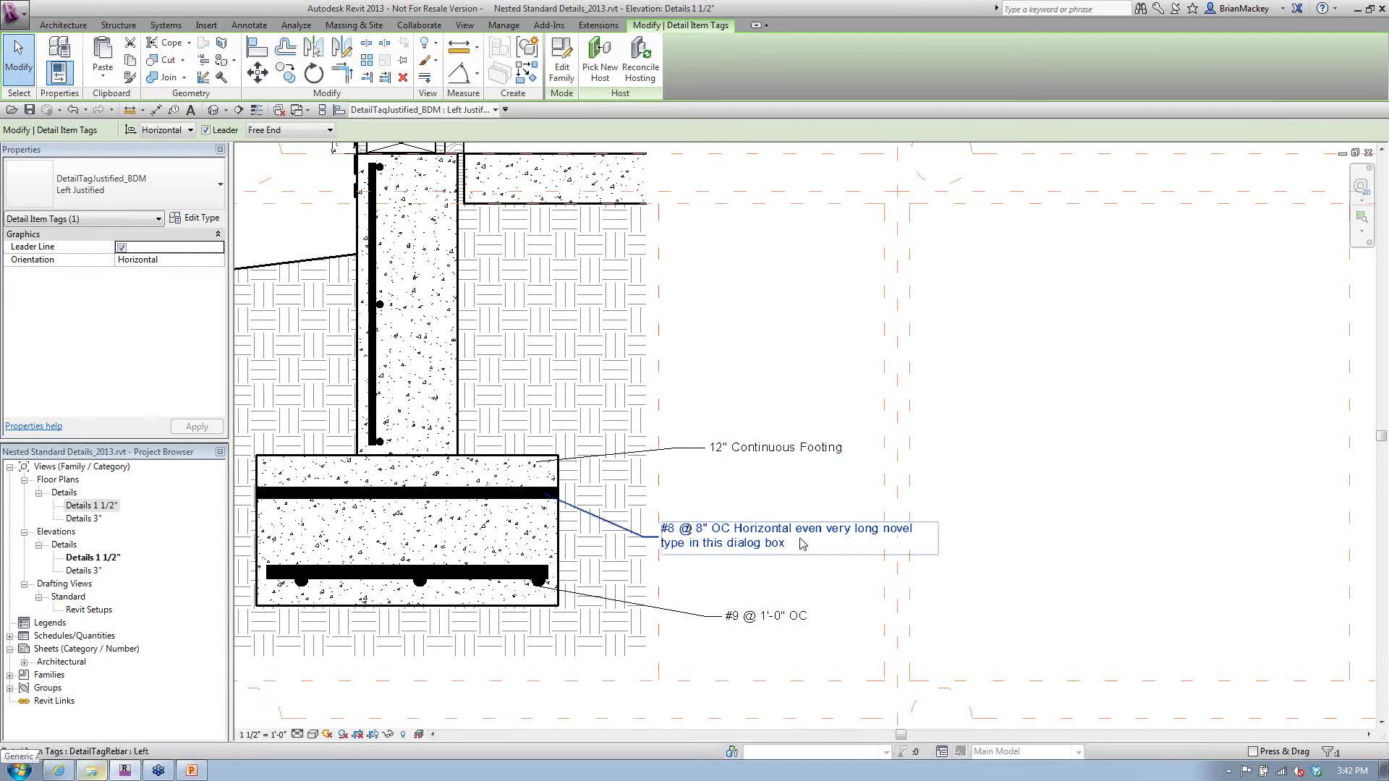
scroll(801, 545, "up", 3)
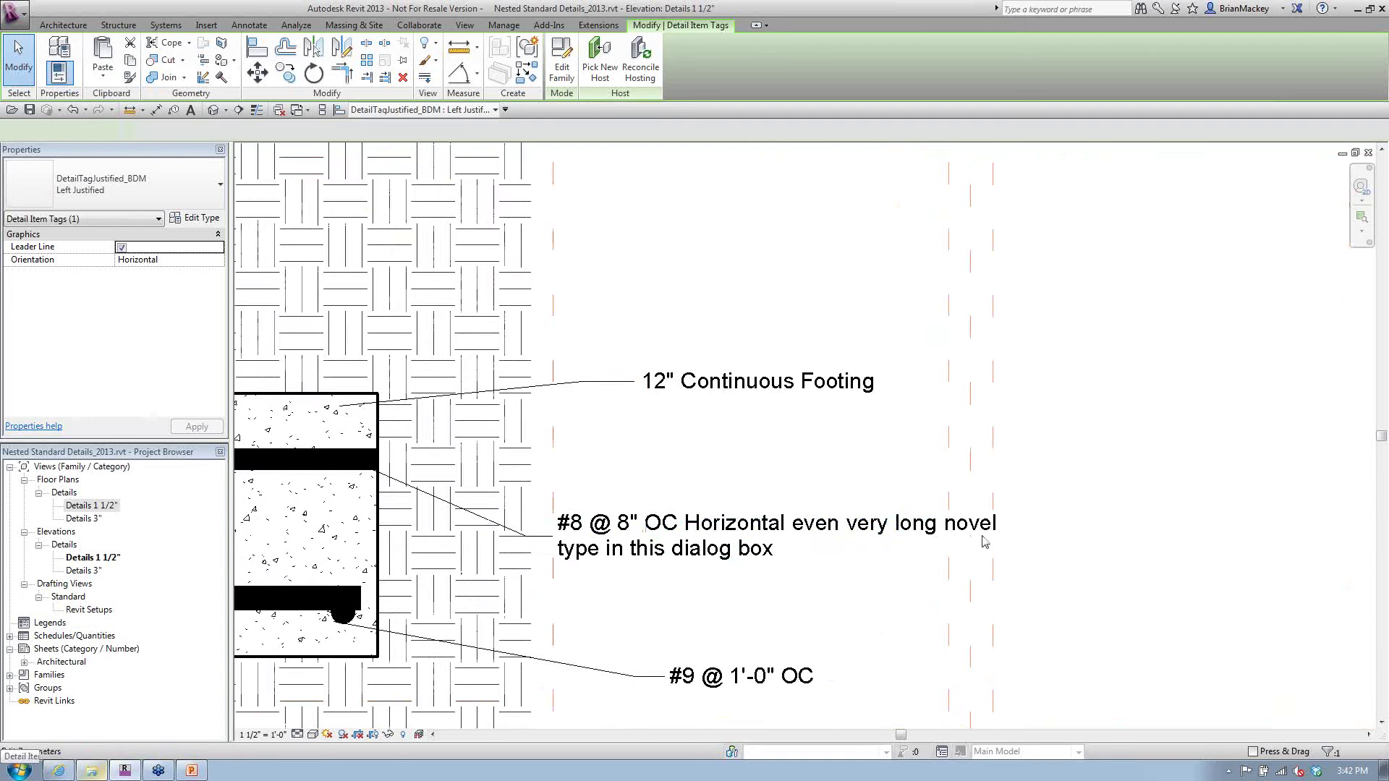
left_click(1006, 536)
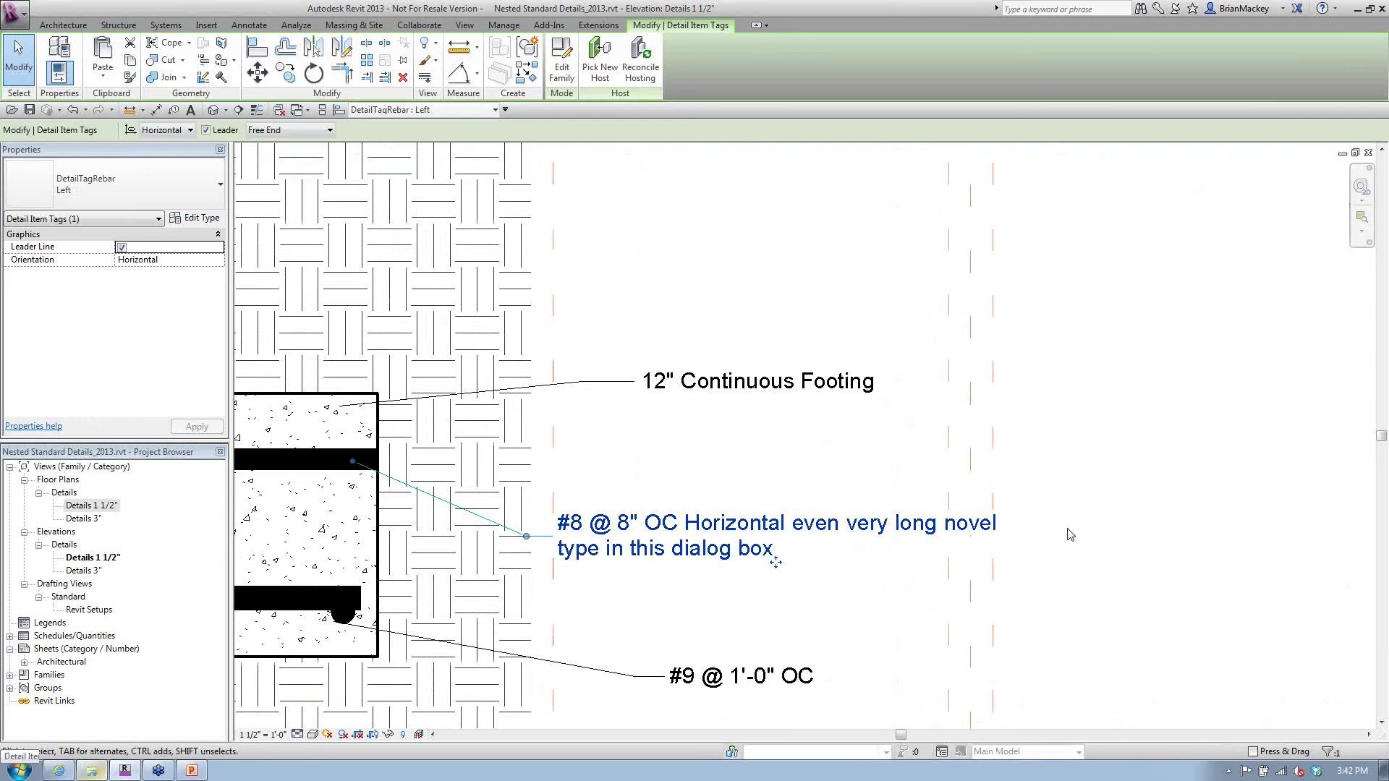
left_click(713, 469)
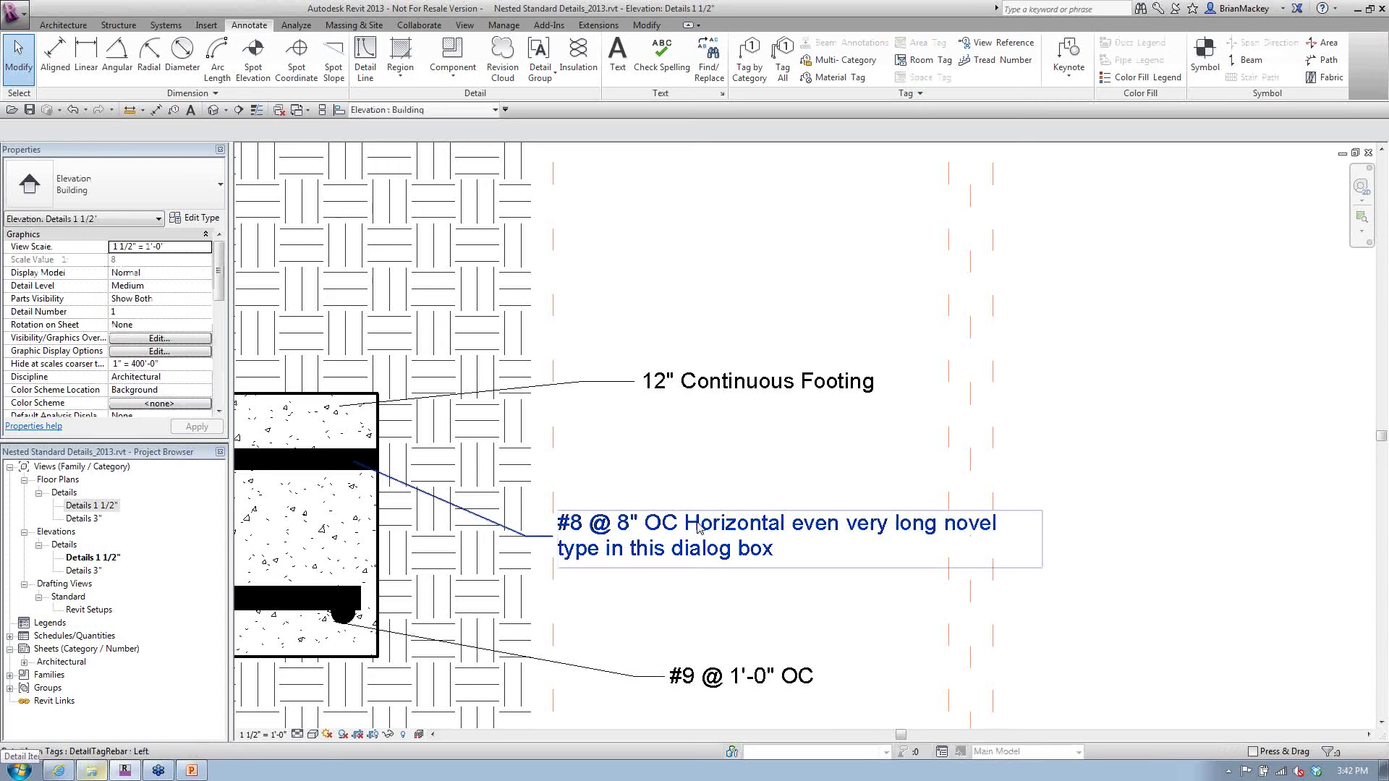
left_click(745, 527)
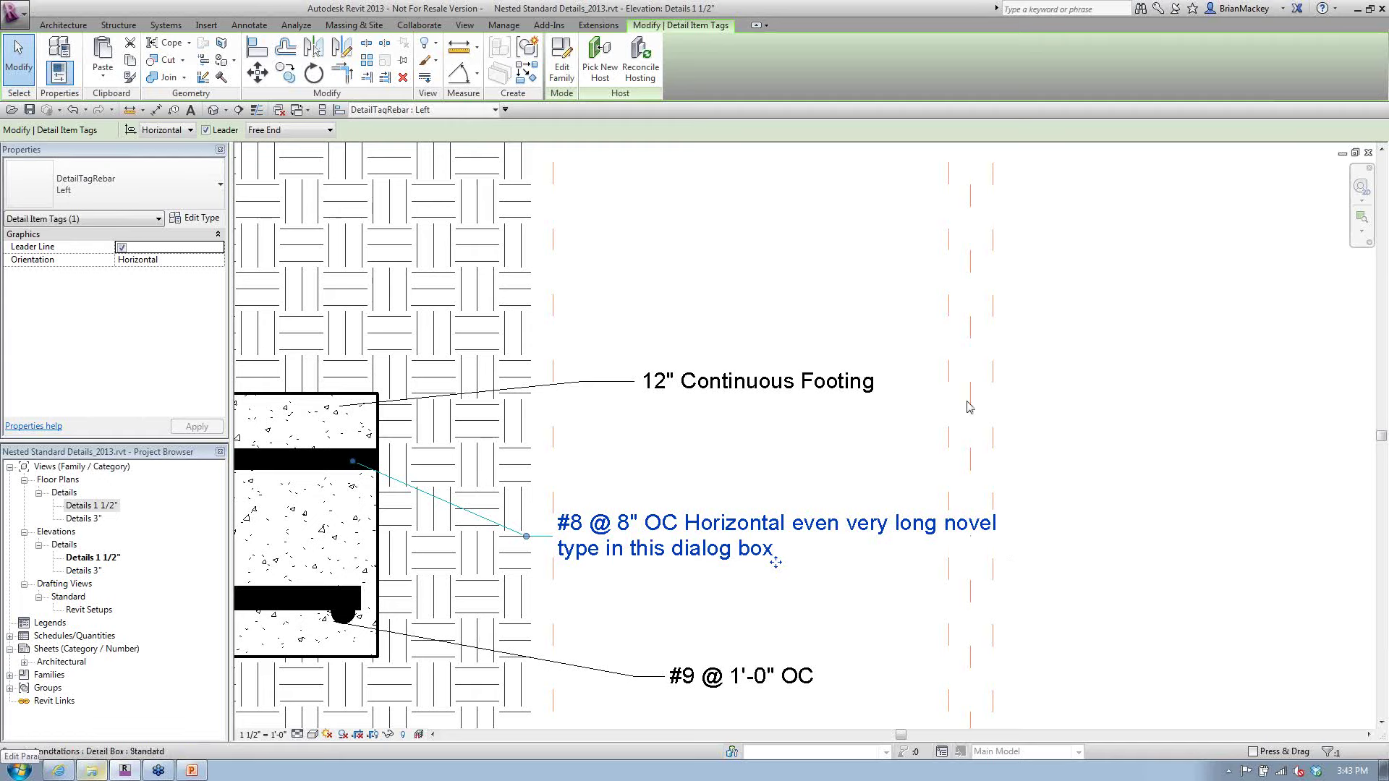
left_click(745, 294)
scroll(703, 281, "down", 1)
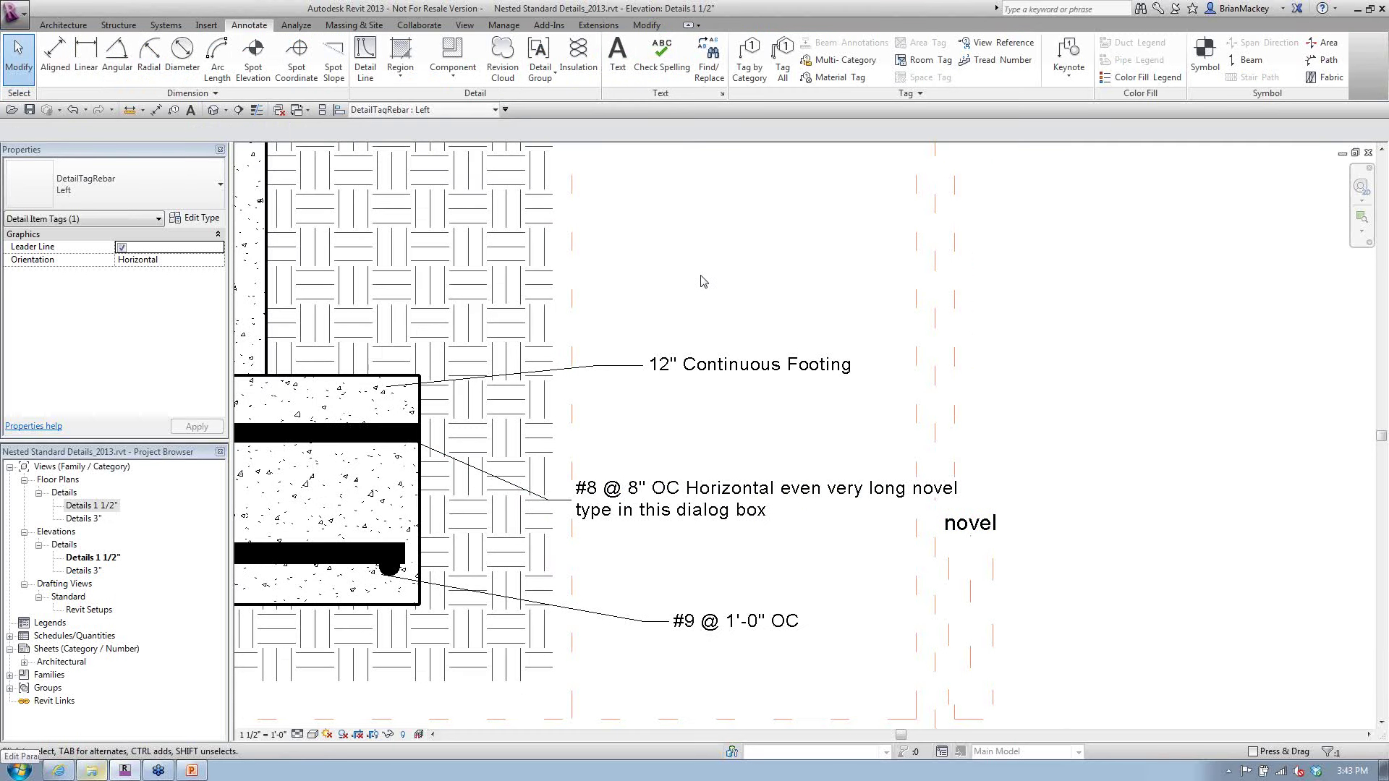
scroll(703, 281, "down", 5)
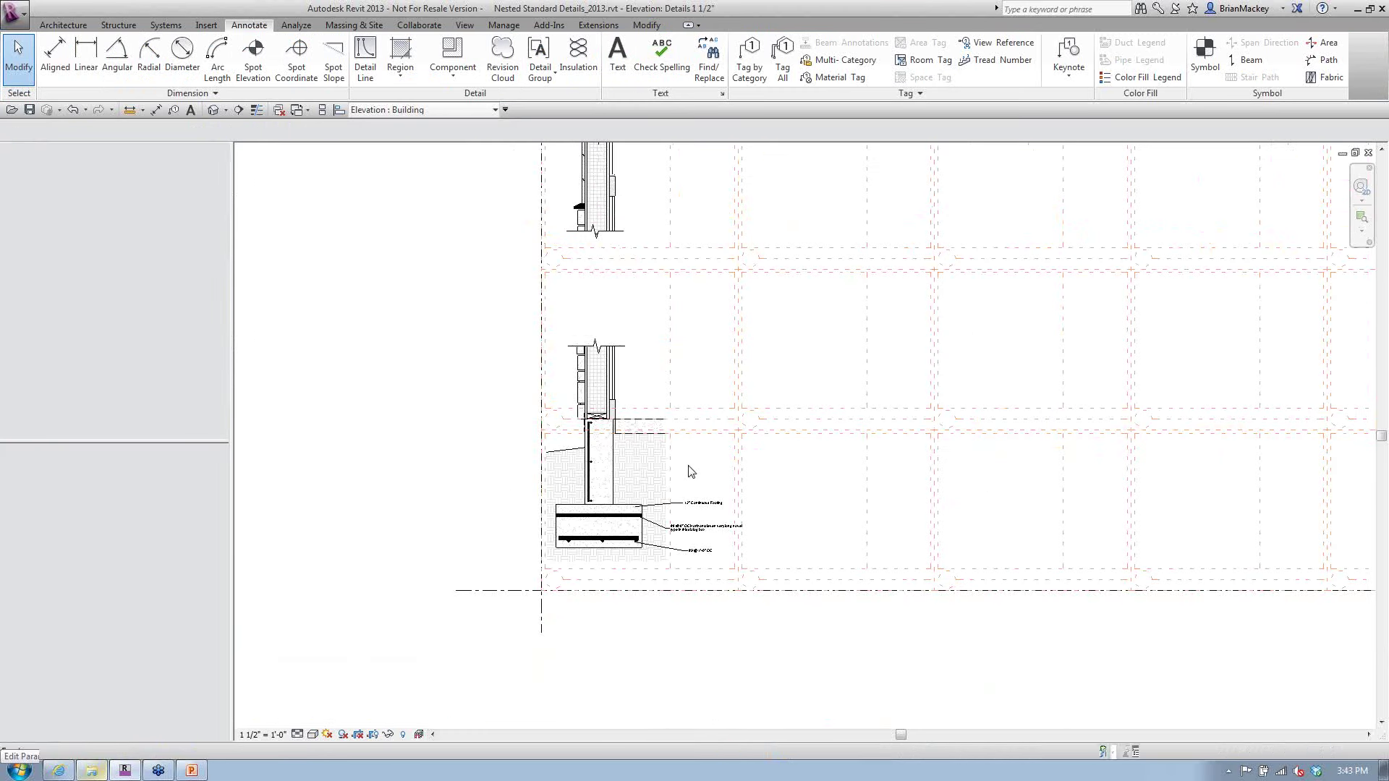
Back in the project plan, change the door frame's Leaf Type to 042_Masonry HeadWeep
key("ctrl+Tab")
key("ctrl+Tab")
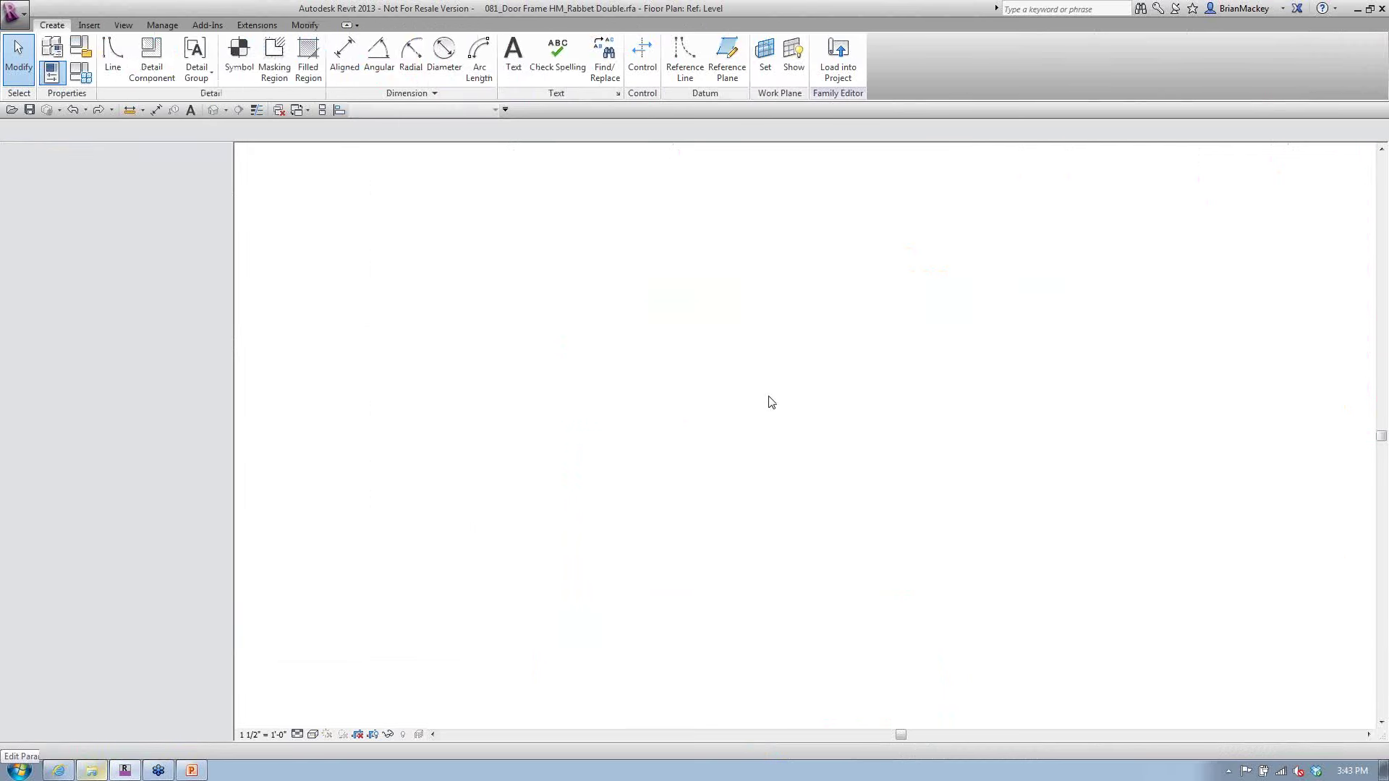
key("ctrl+Tab")
key("ctrl+Tab")
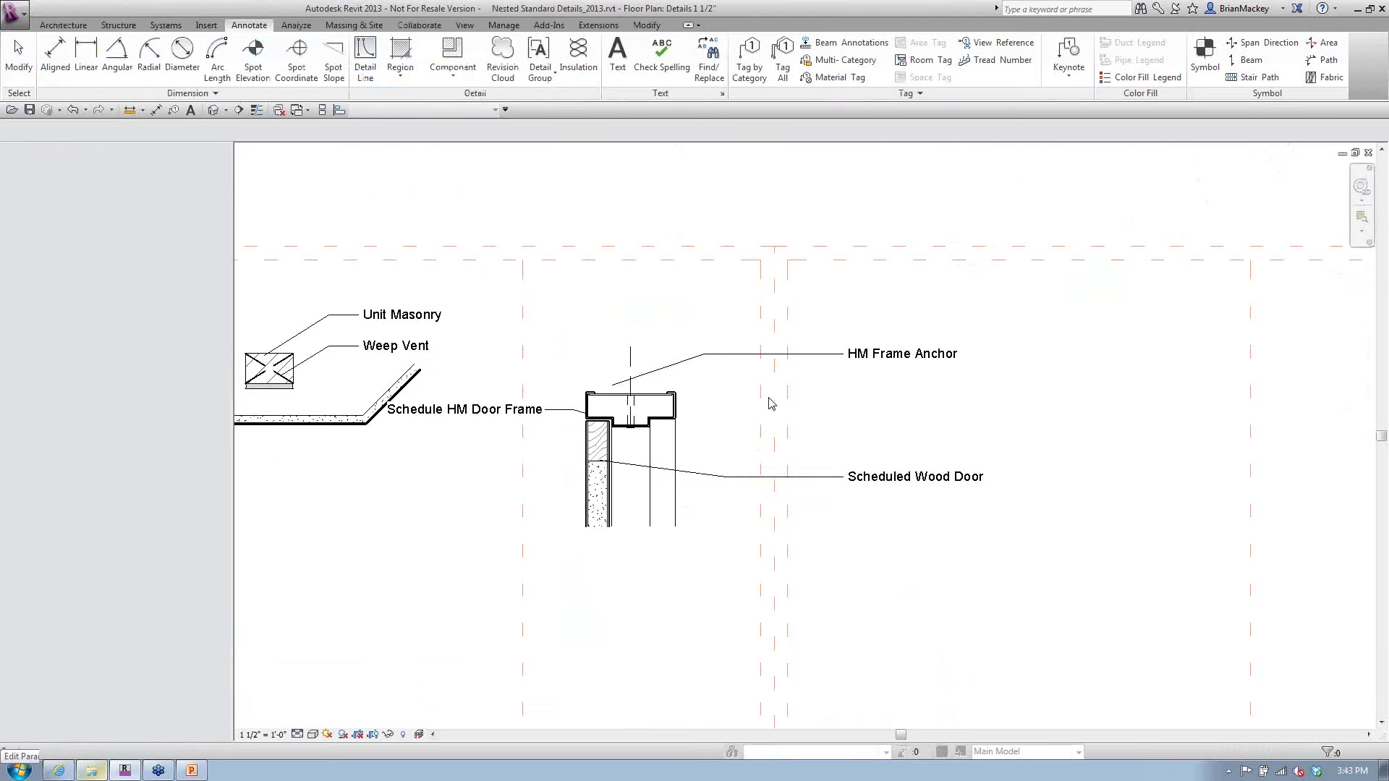
scroll(537, 432, "up", 4)
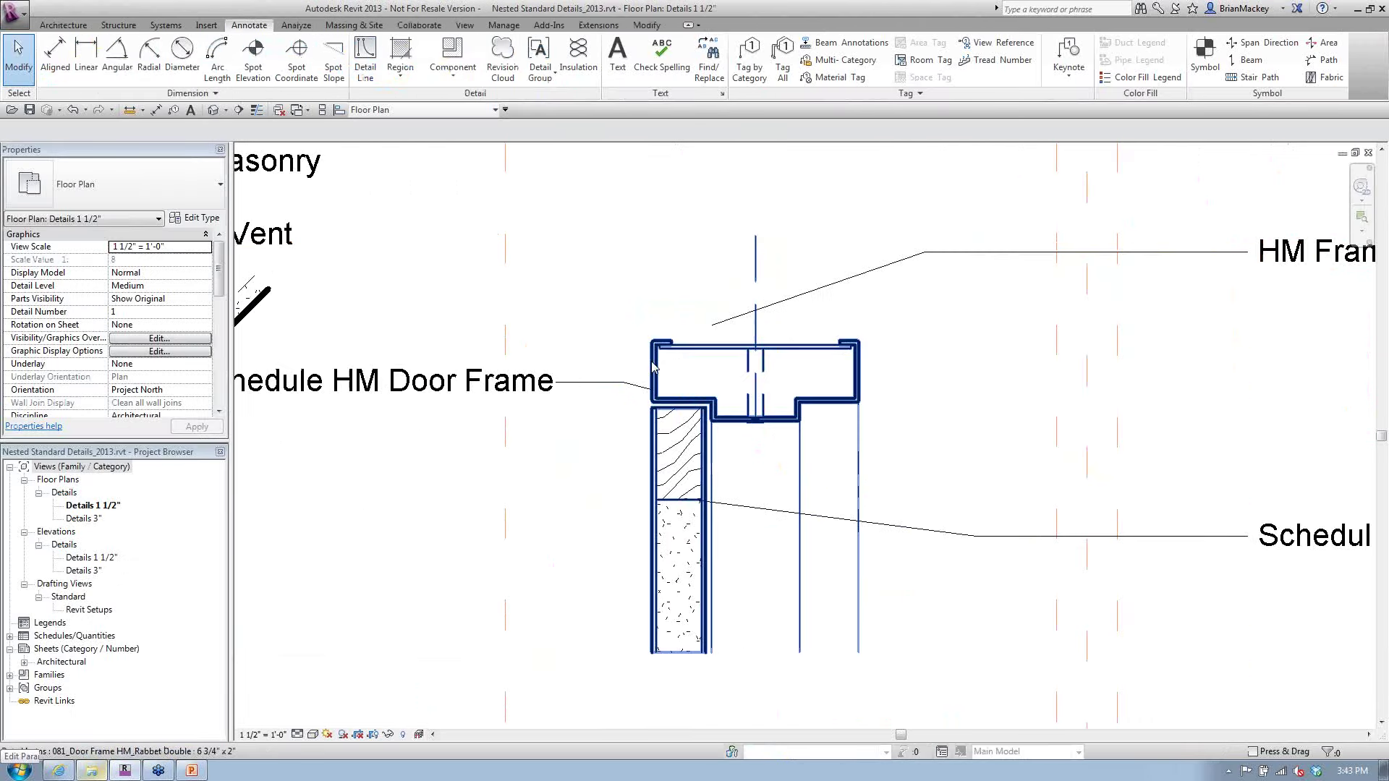
left_click(683, 383)
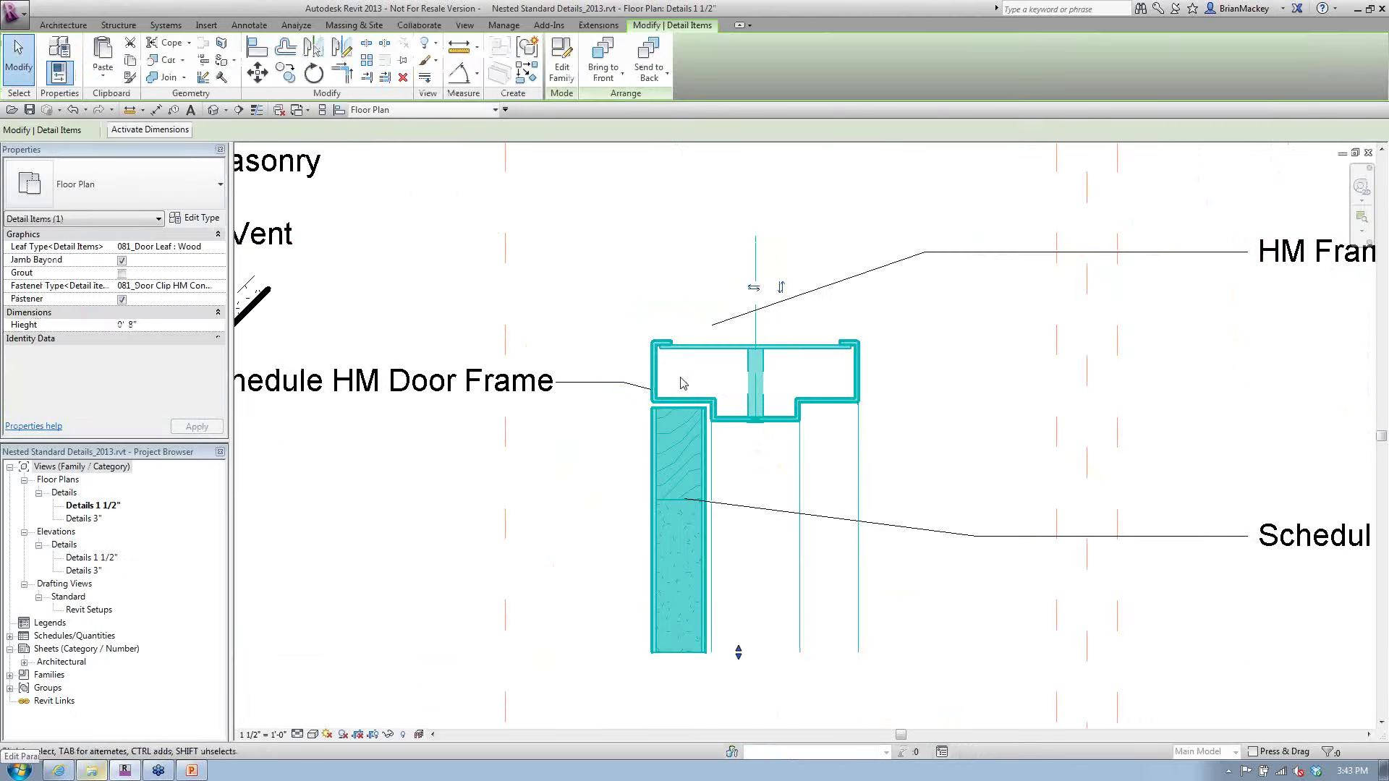
left_click(221, 250)
left_click(219, 247)
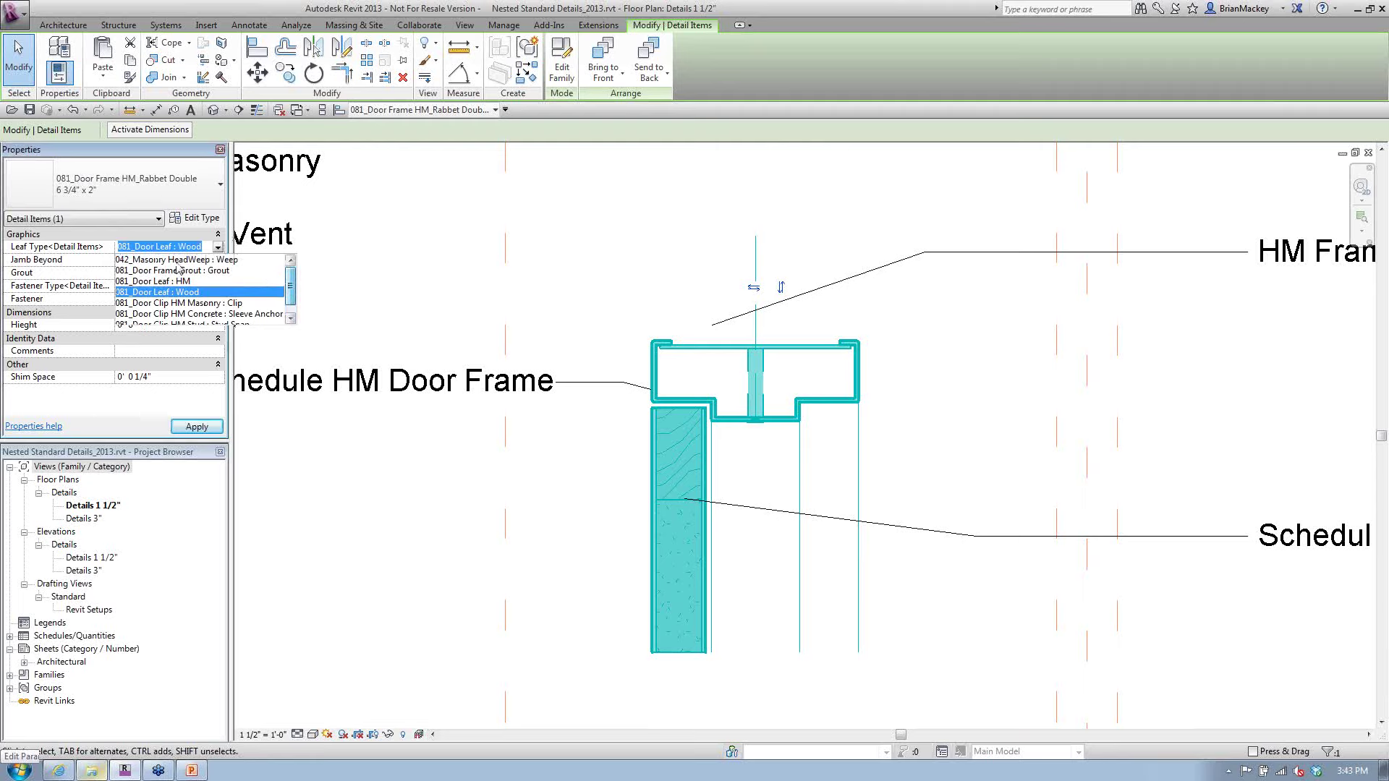
scroll(177, 264, "up", 1)
left_click(178, 260)
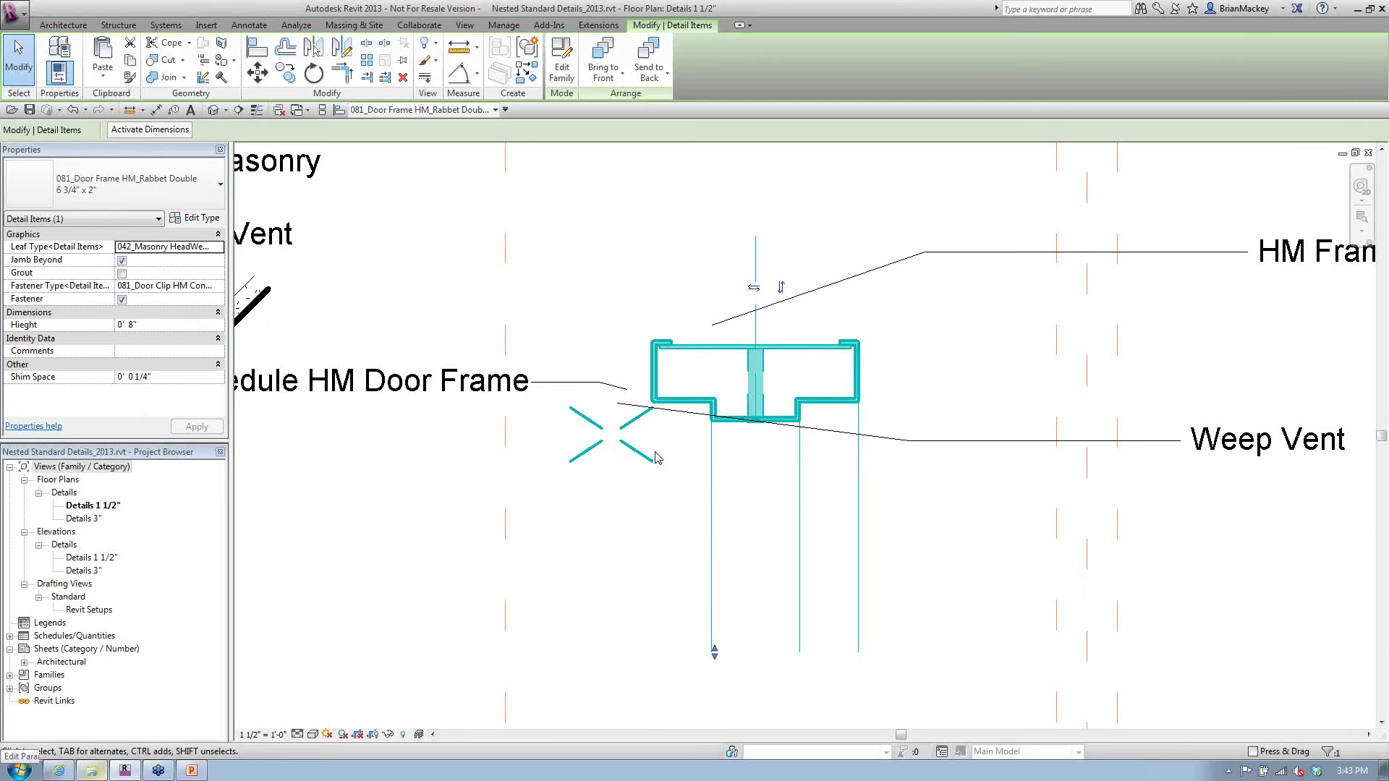
Change the door frame's Leaf Type to 081_Door Clip HM Masonry and check the tag
scroll(624, 459, "up", 4)
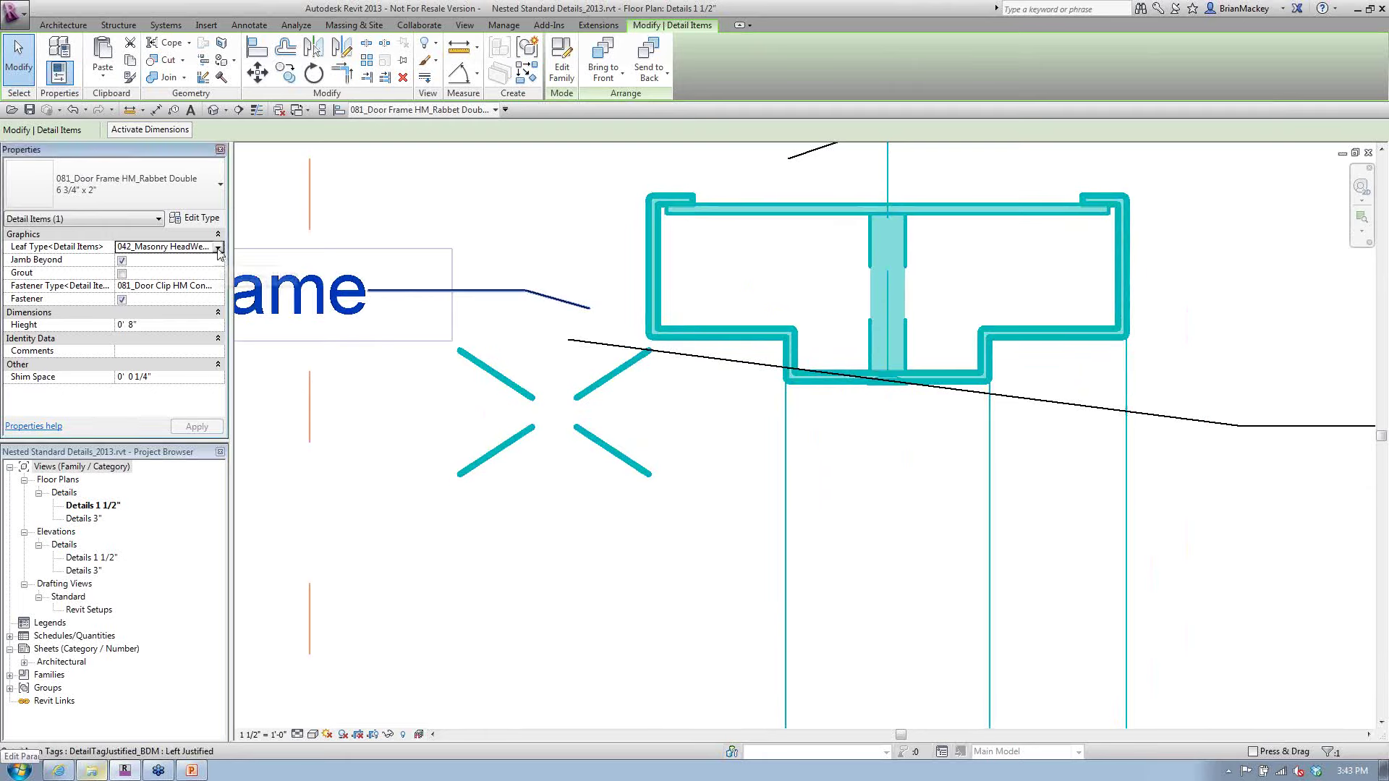
left_click(218, 248)
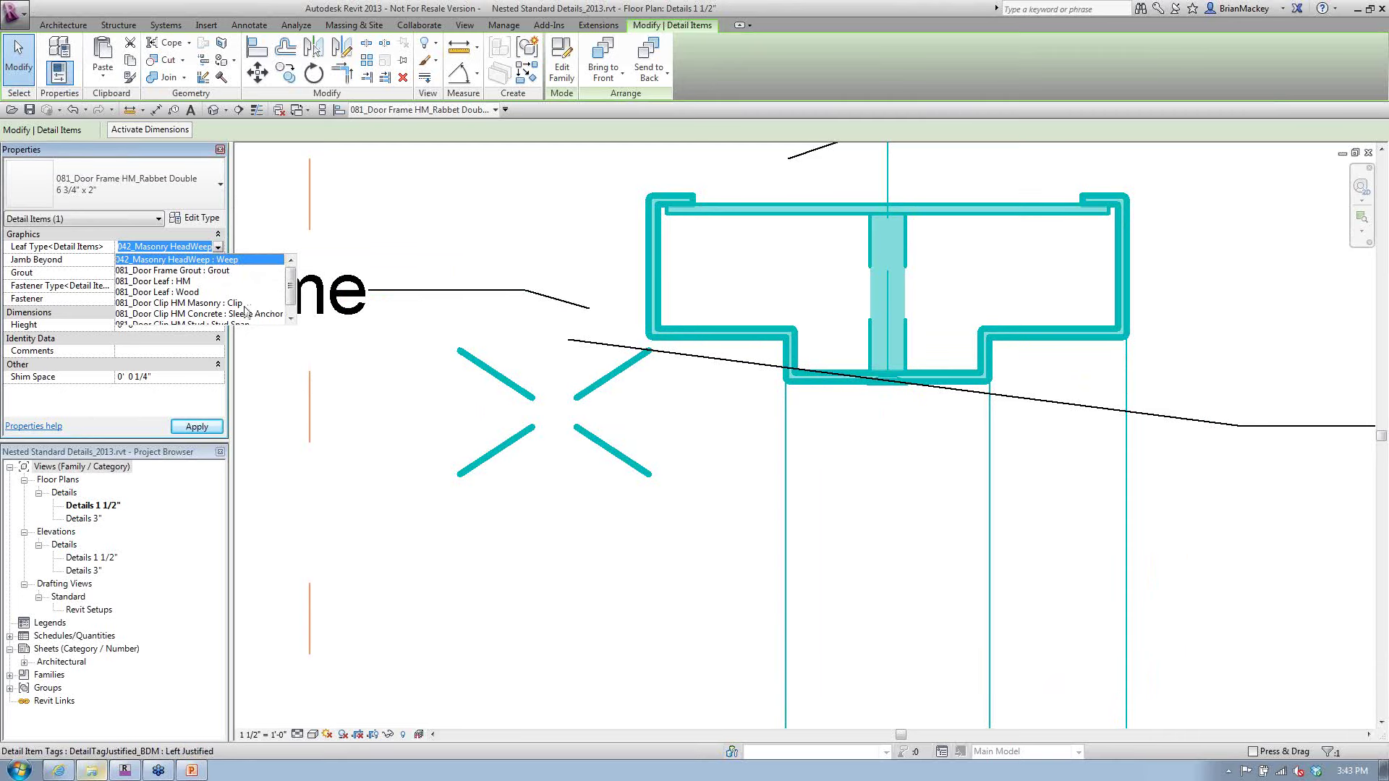
left_click(217, 303)
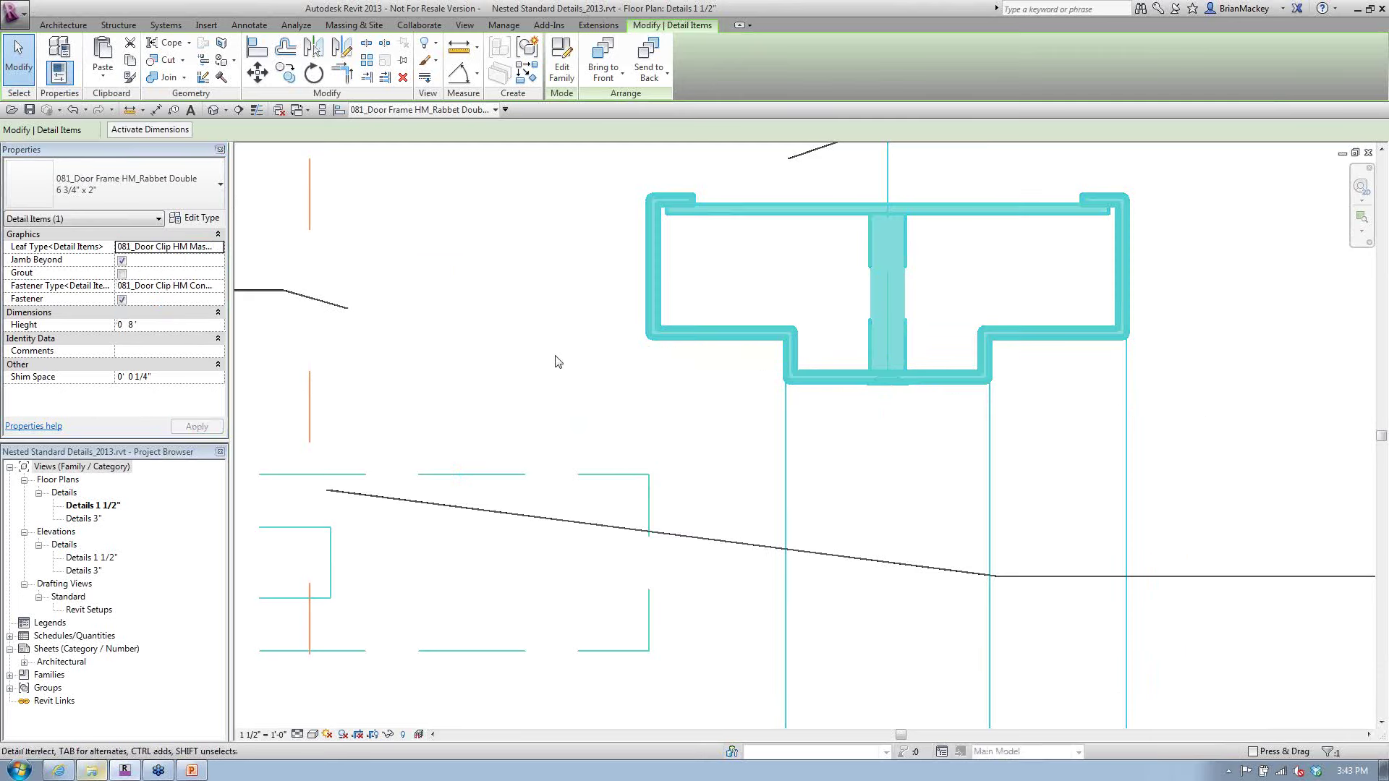
scroll(558, 361, "down", 4)
middle_click_drag(561, 359, 590, 376)
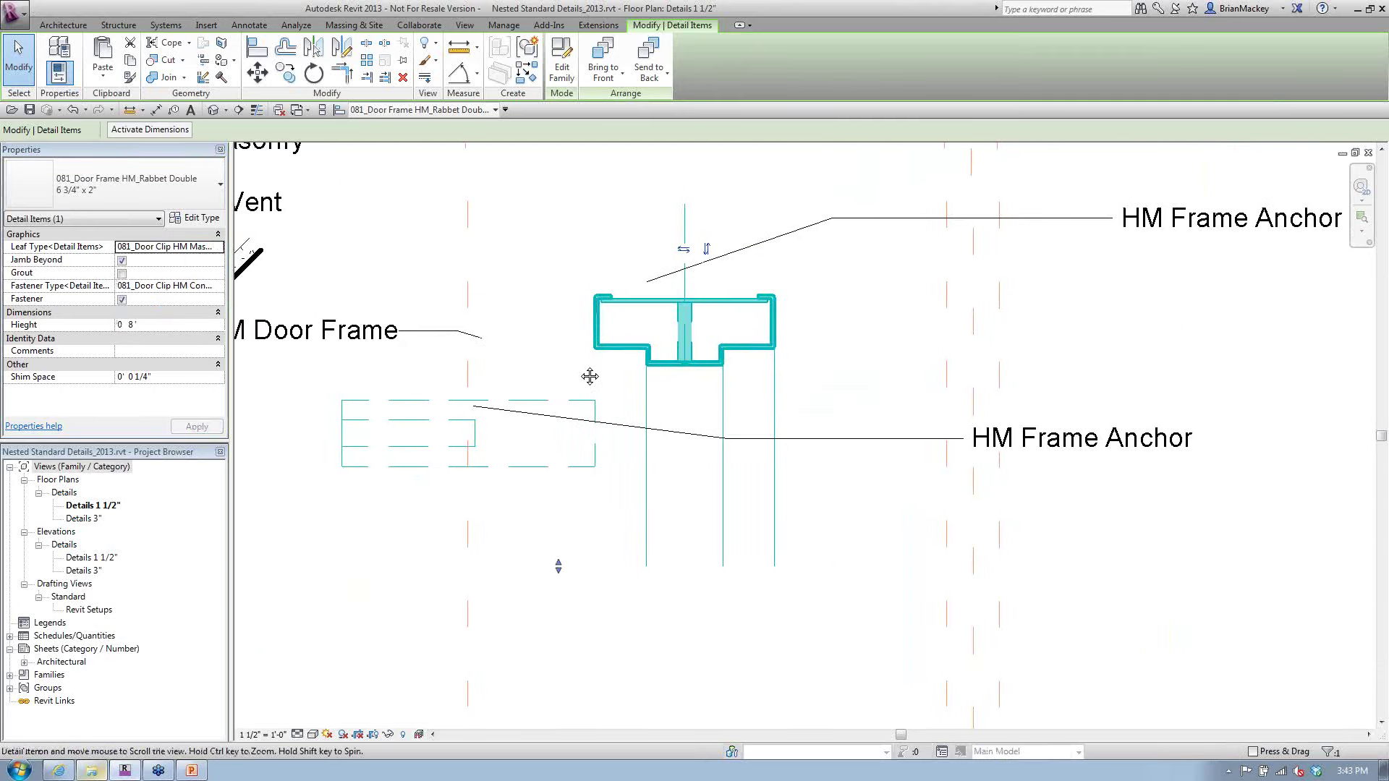
scroll(591, 376, "up", 2)
key("Escape")
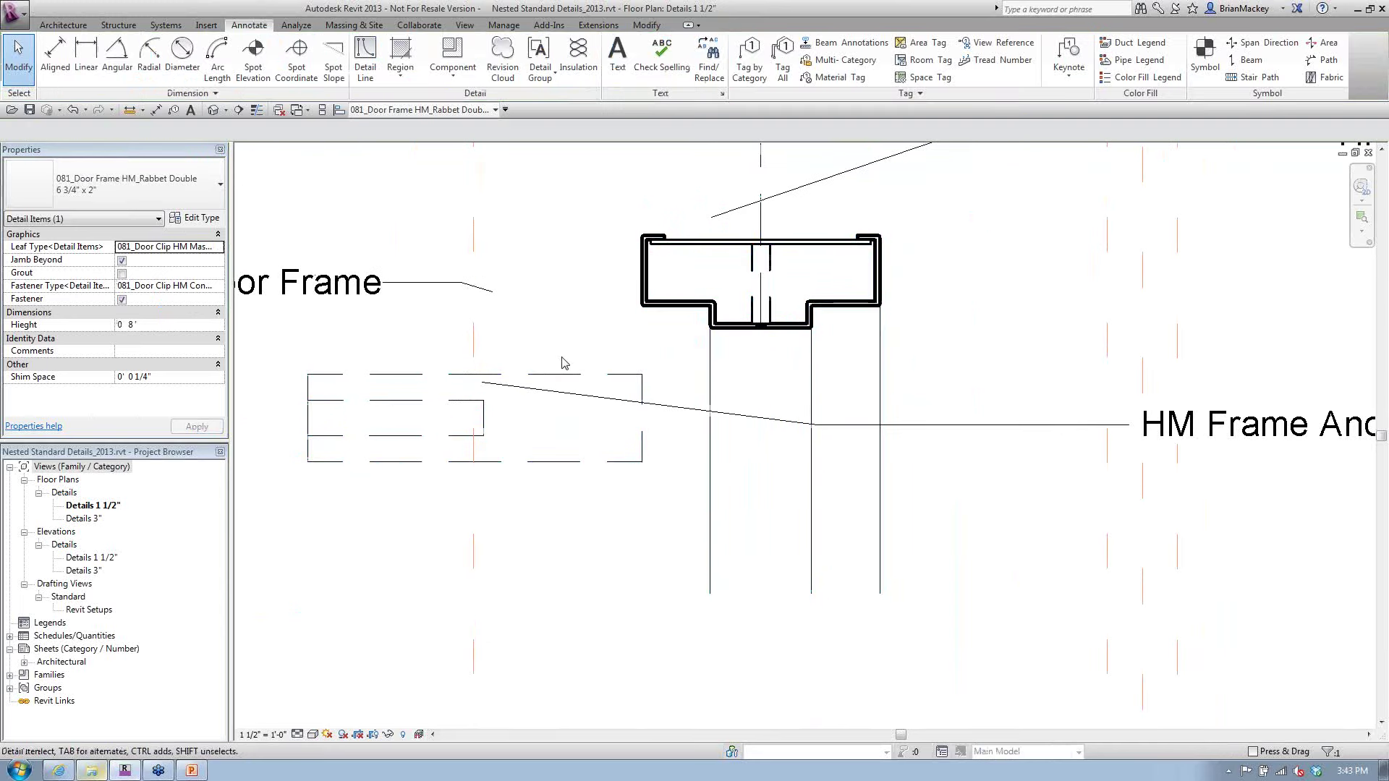
Set the door frame's Leaf Type back to 081_Door Leaf : Wood
left_click(565, 370)
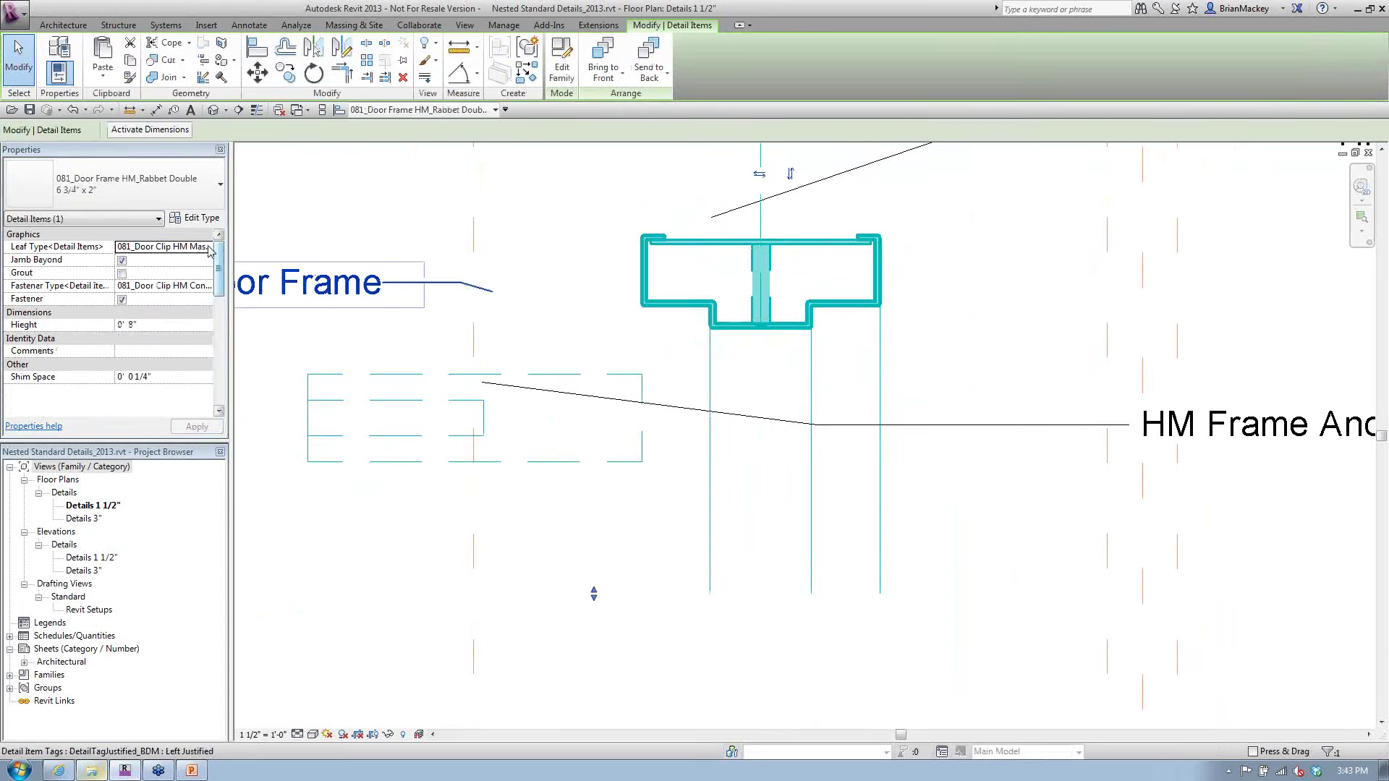
left_click(210, 250)
left_click(218, 246)
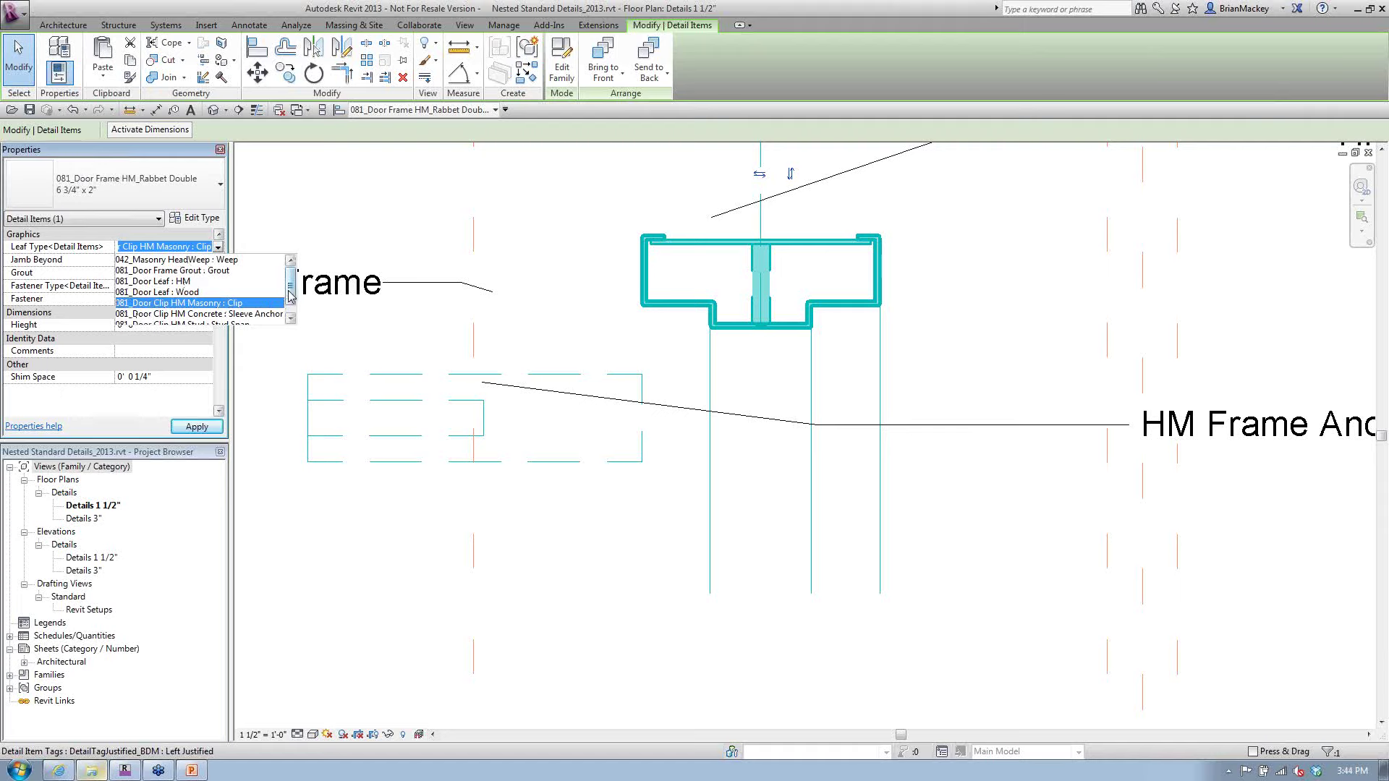
left_click(160, 294)
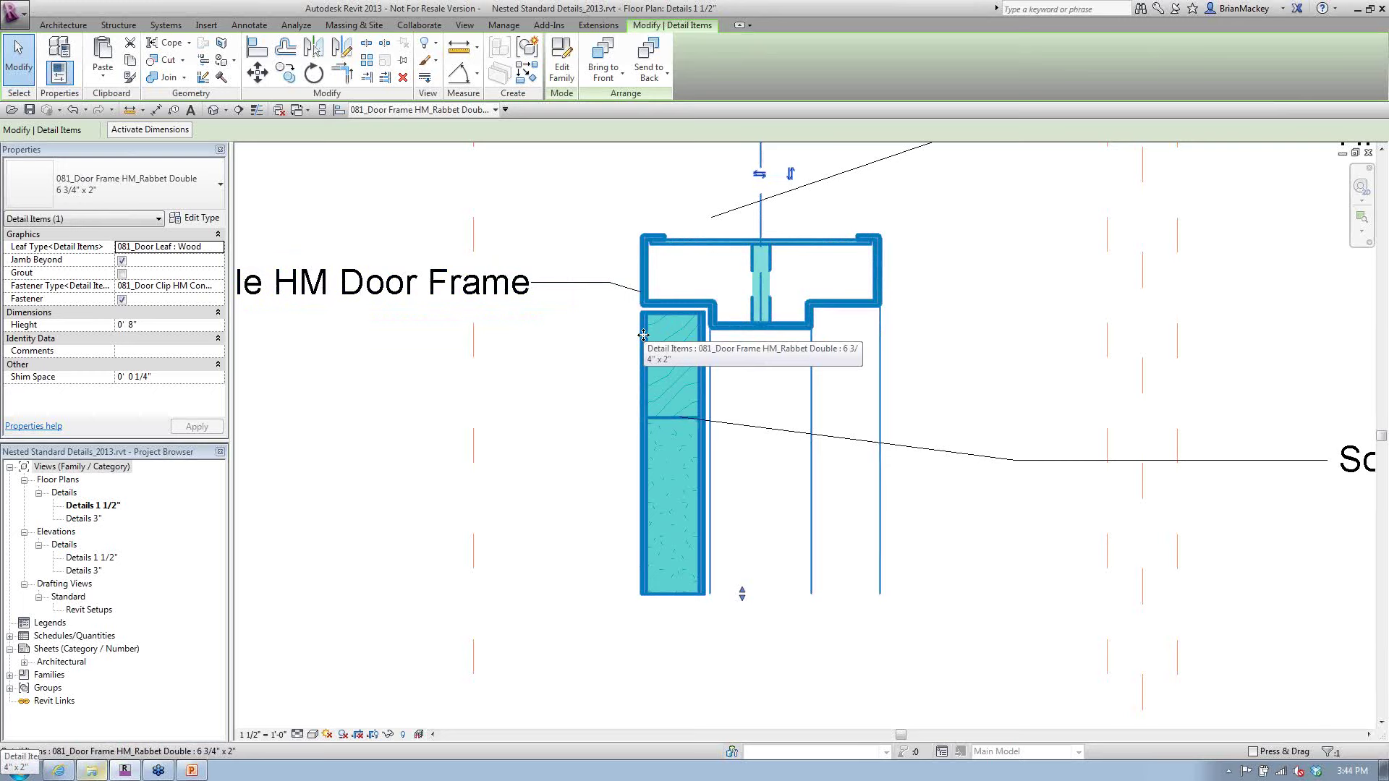
left_click(589, 363)
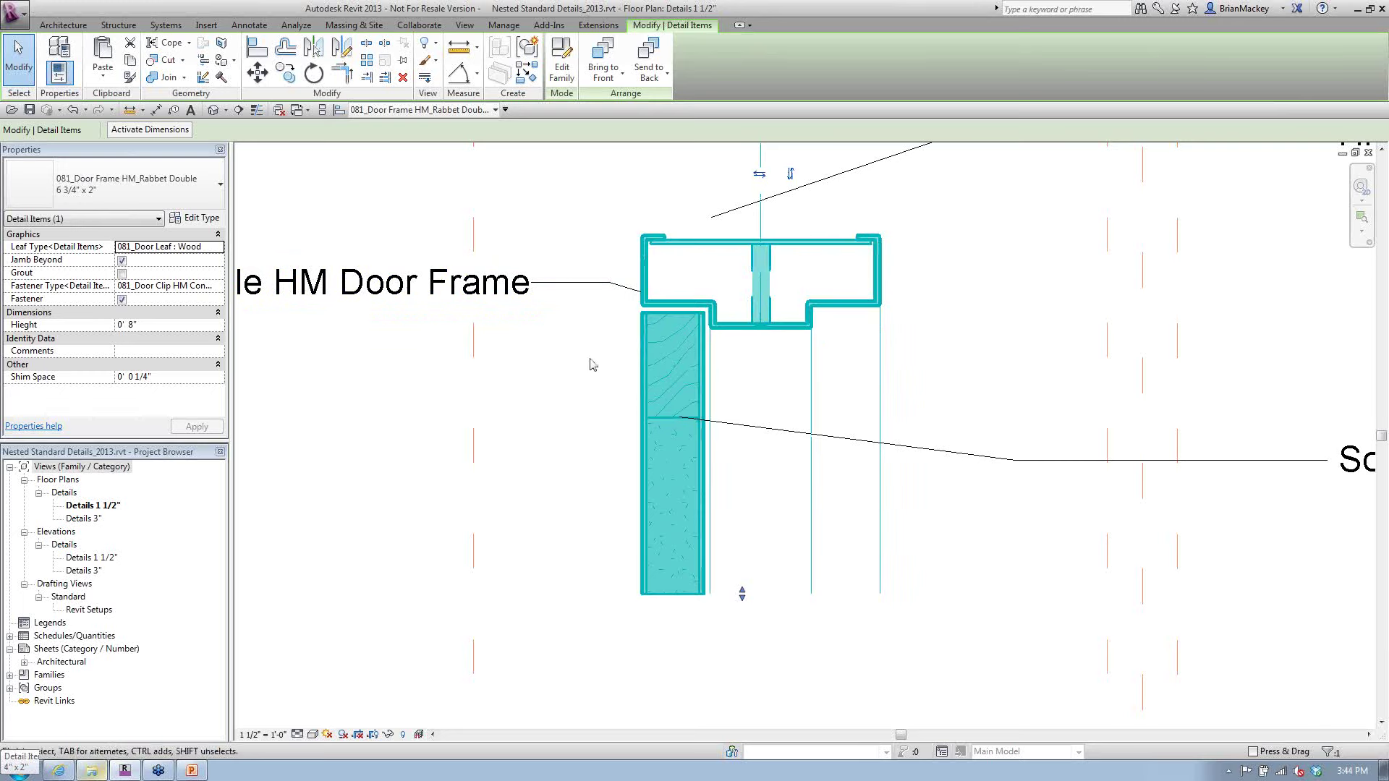
scroll(598, 369, "up", 1)
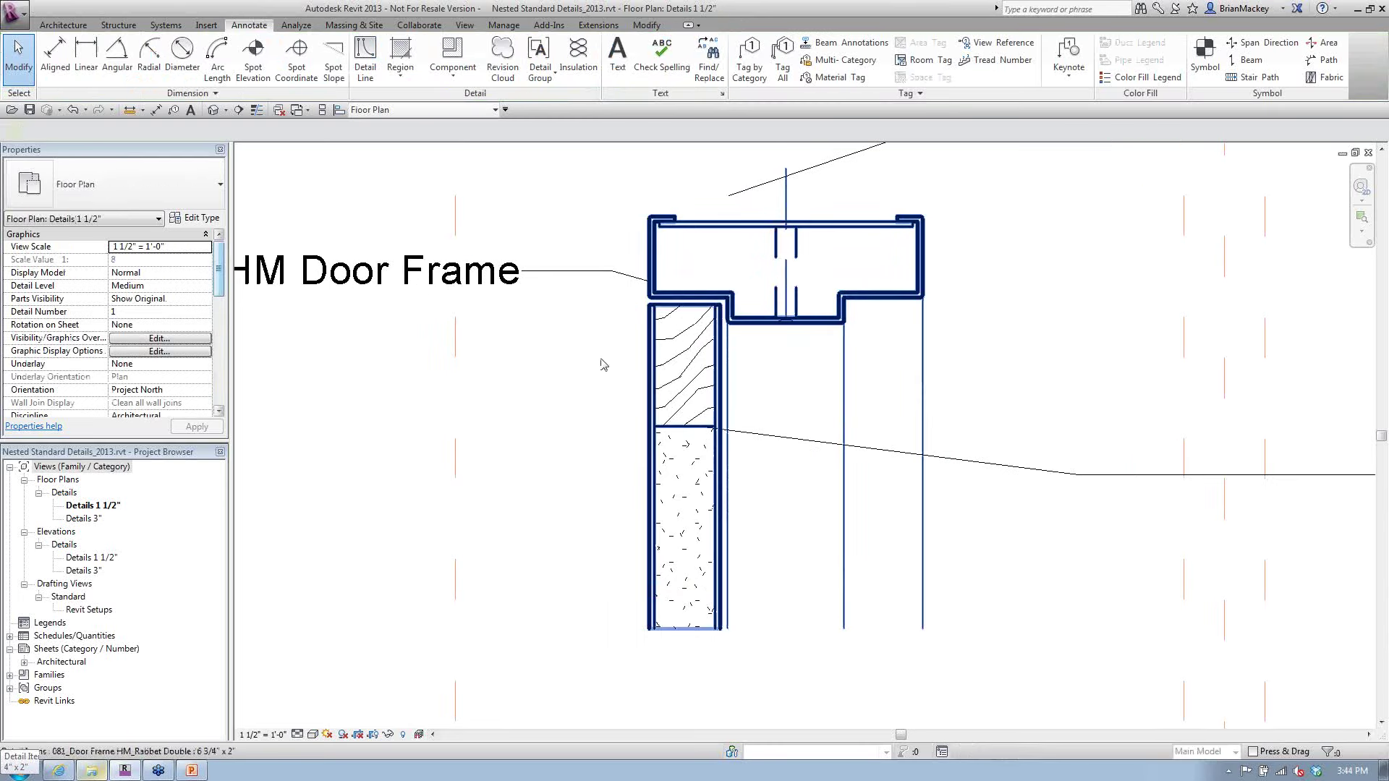
left_click(605, 365)
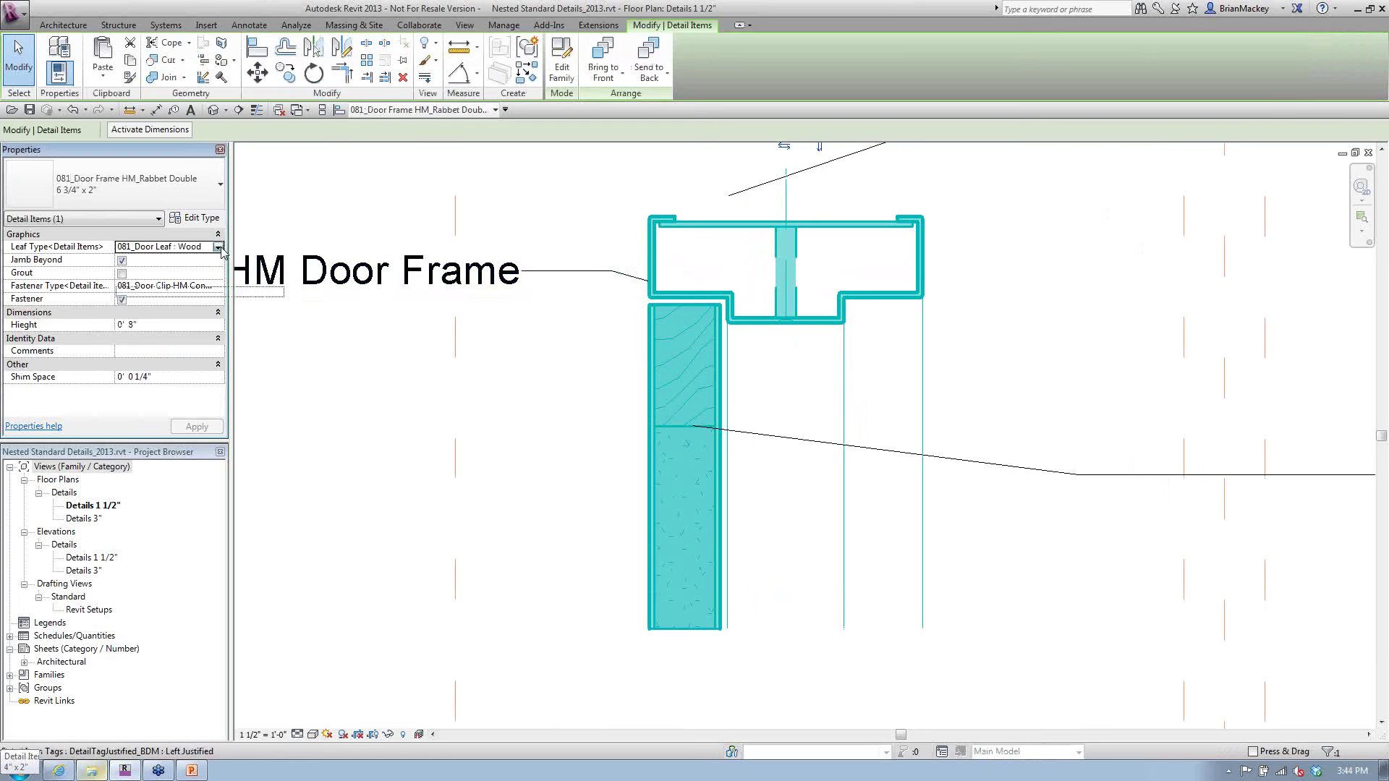
left_click(218, 247)
scroll(289, 300, "up", 1)
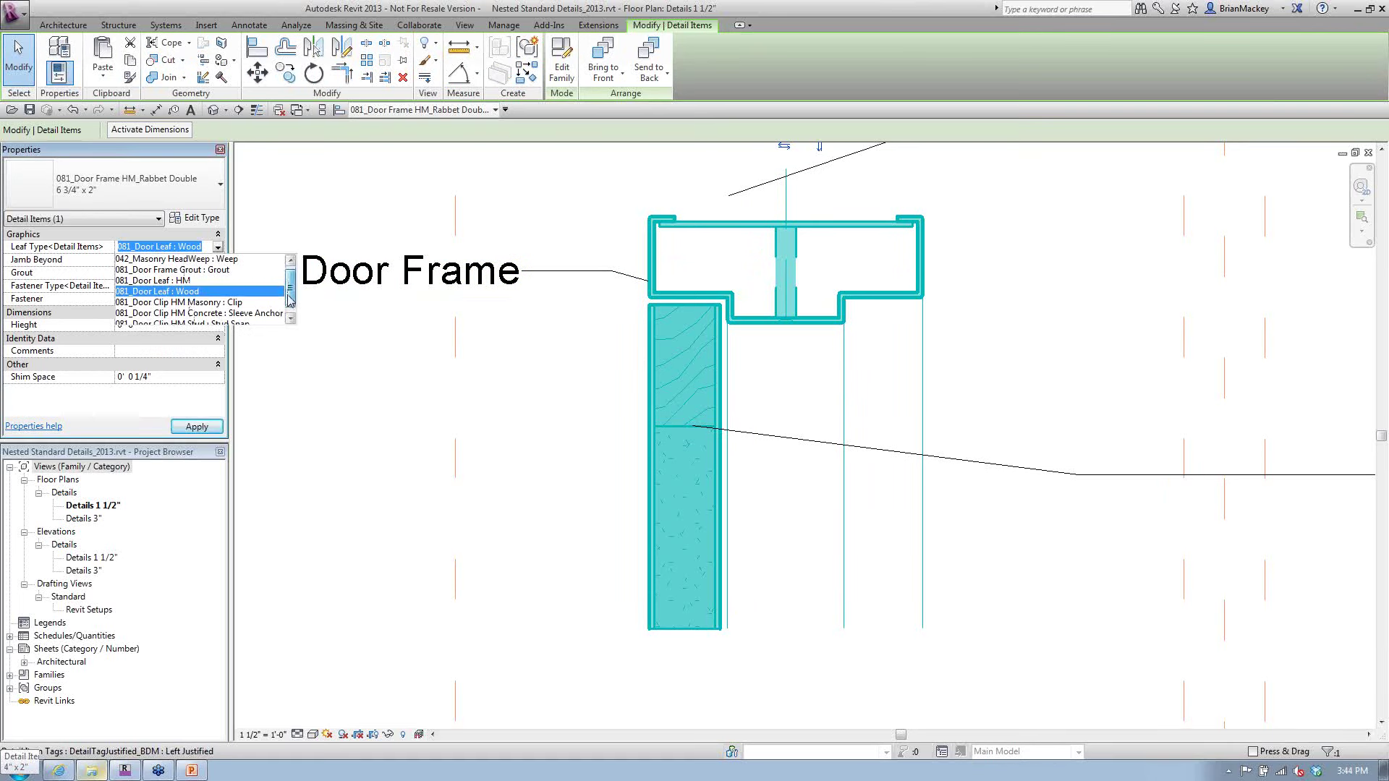
left_click(290, 318)
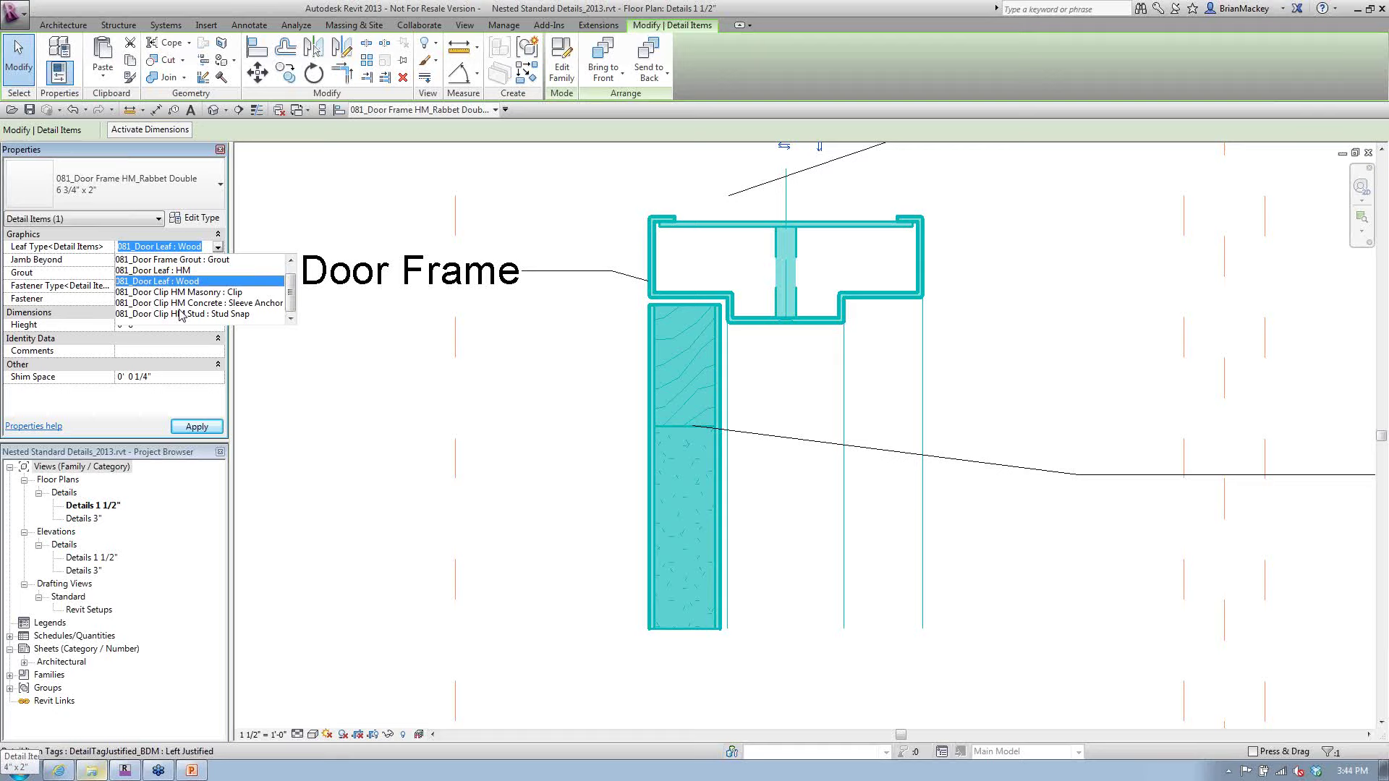
left_click(592, 463)
left_click(591, 457)
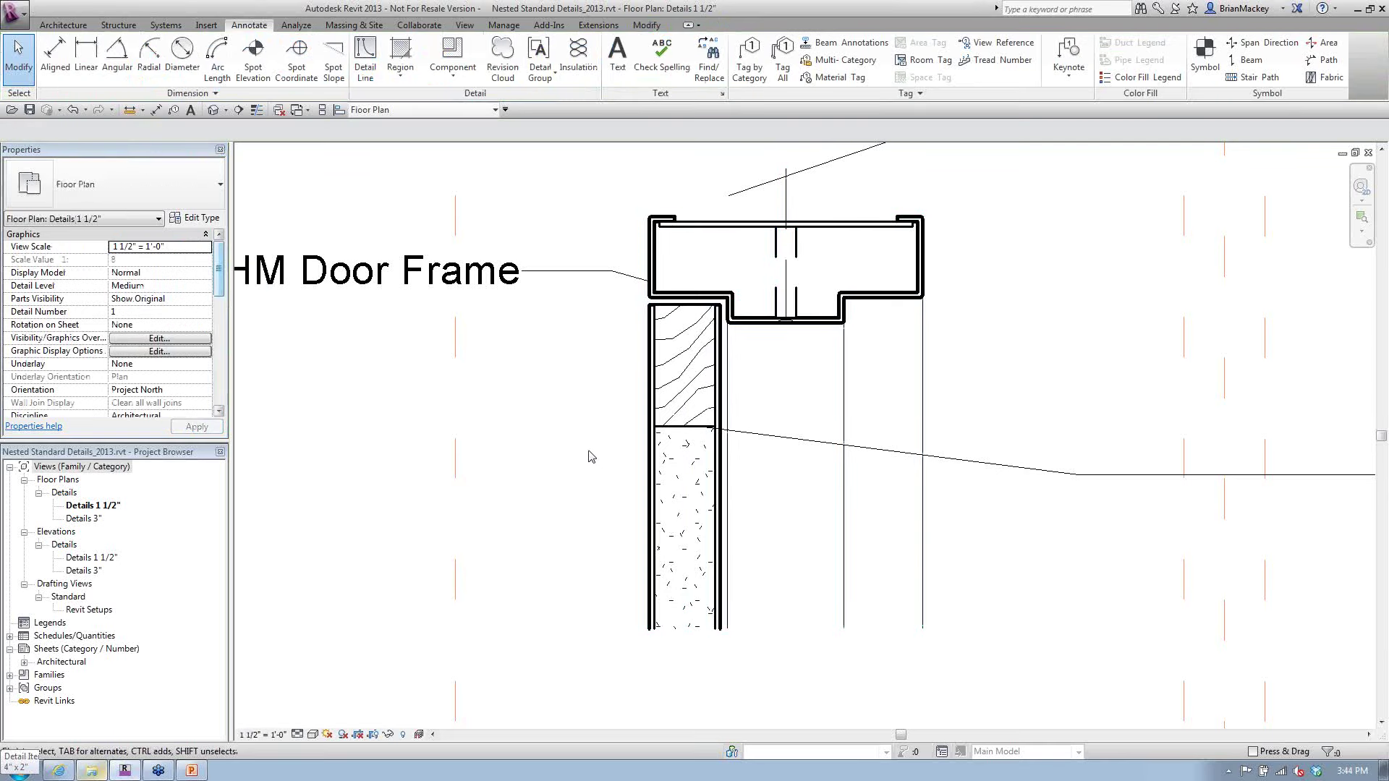
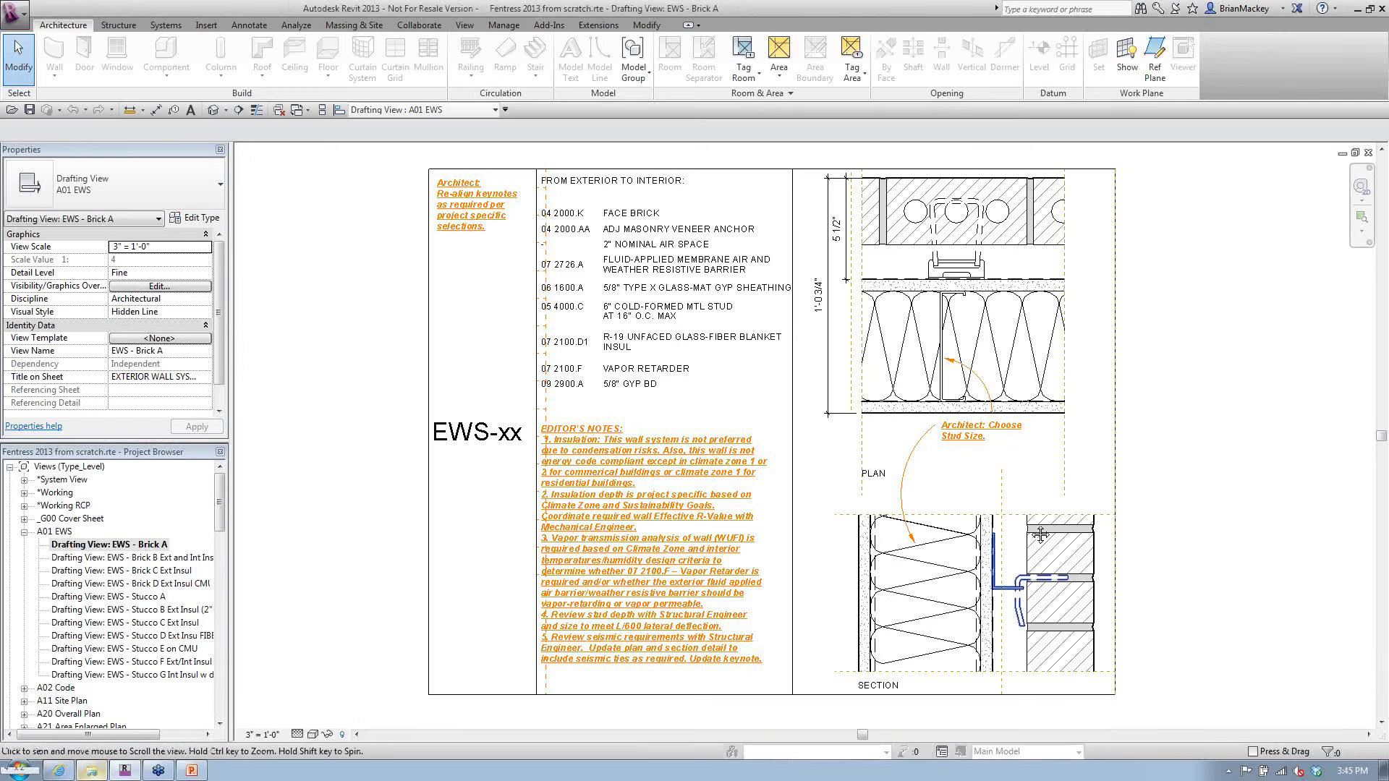
Select the face brick and masonry veneer anchor in the plan detail
scroll(1040, 534, "up", 5)
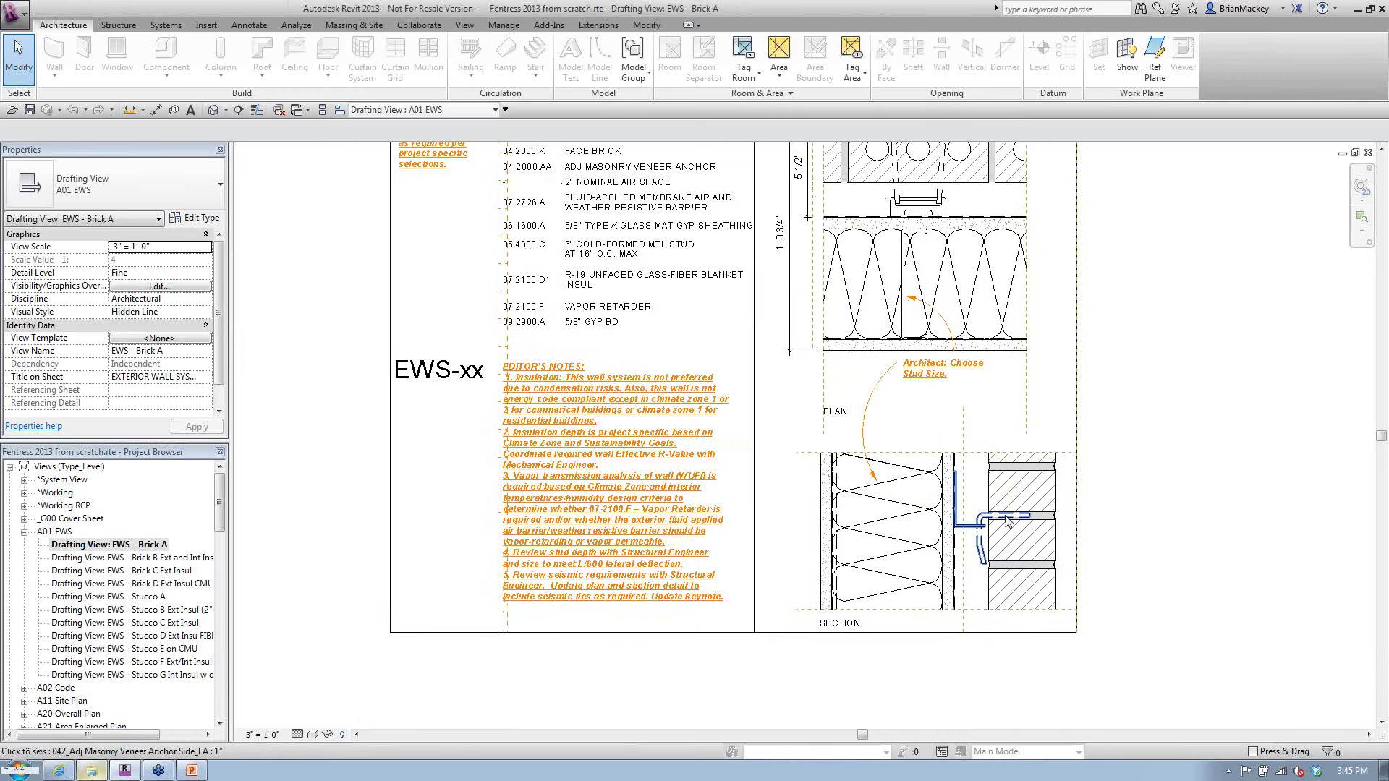
scroll(1006, 521, "down", 5)
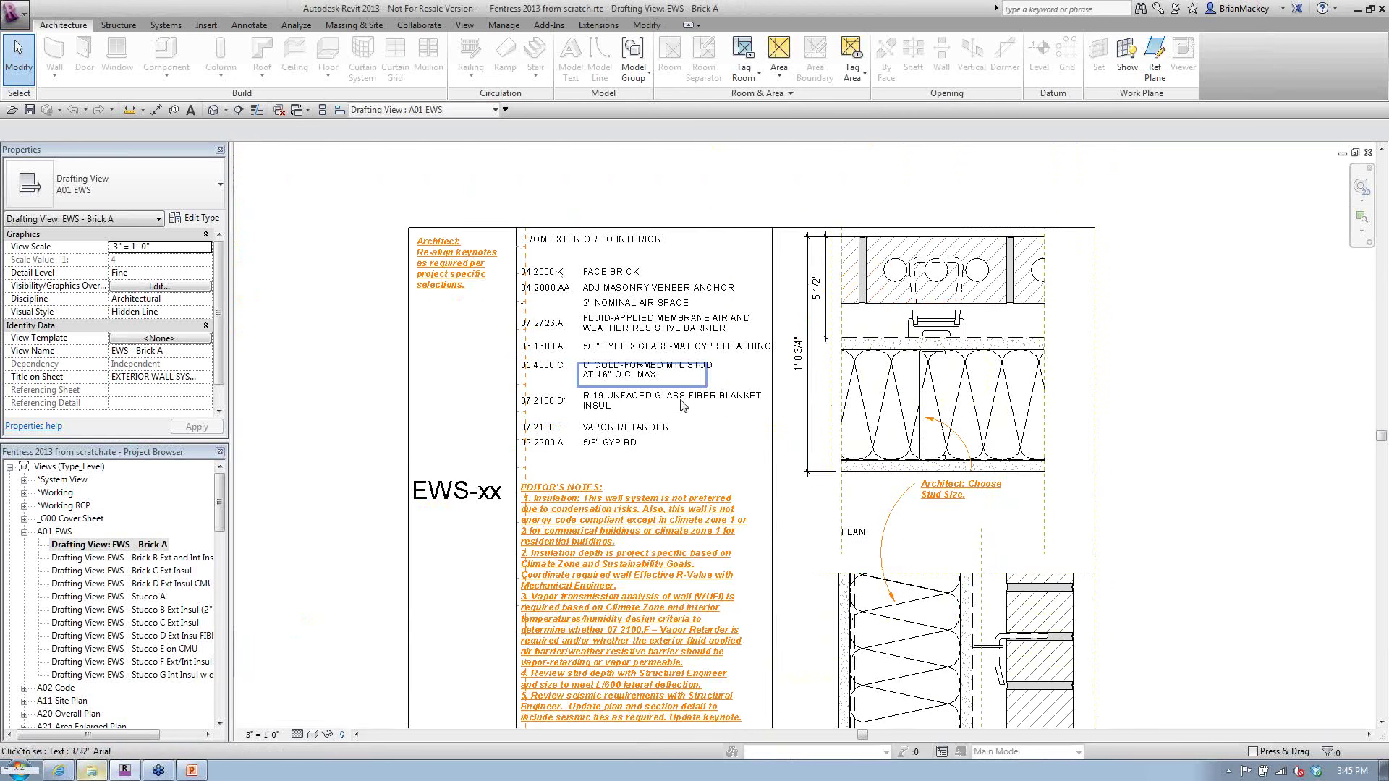
scroll(753, 422, "down", 1)
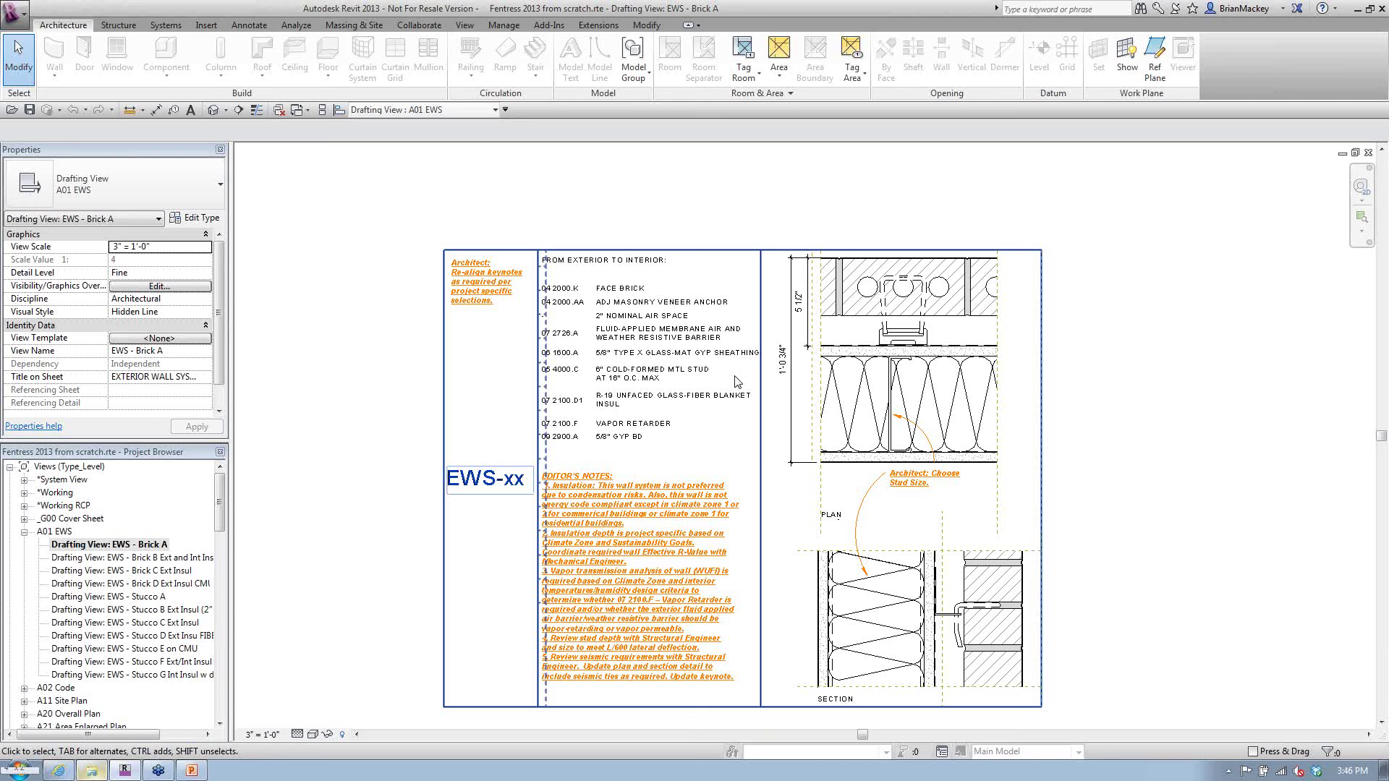
left_click(856, 319)
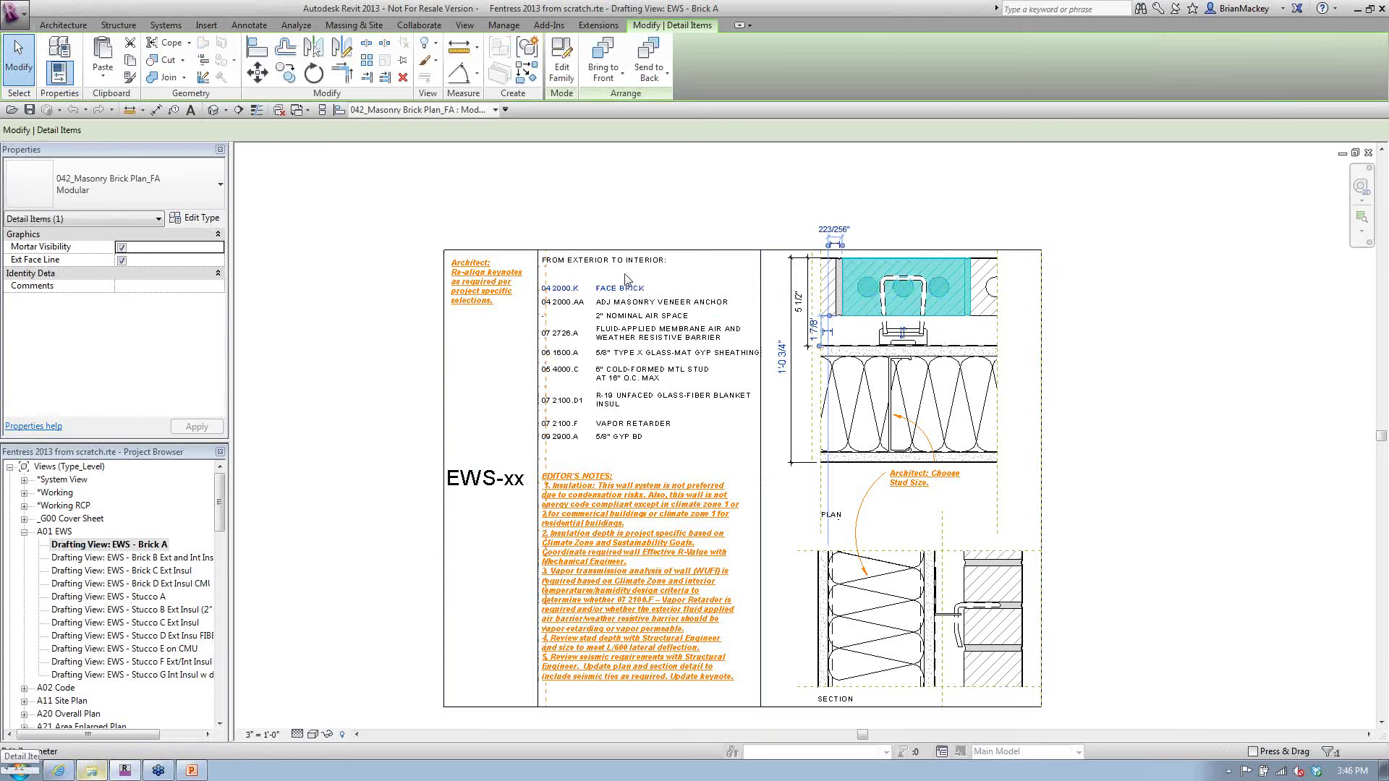
left_click(883, 333)
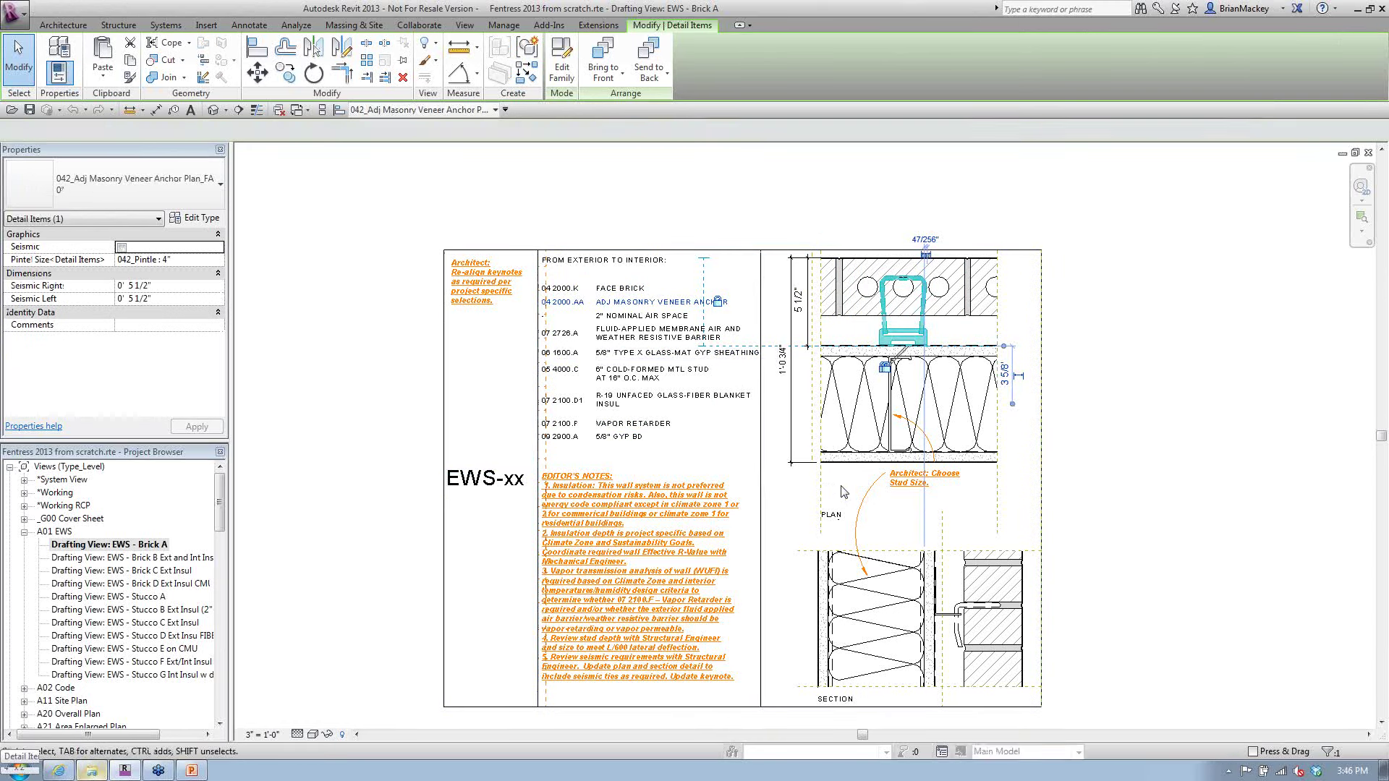
key("Escape")
left_click(872, 322)
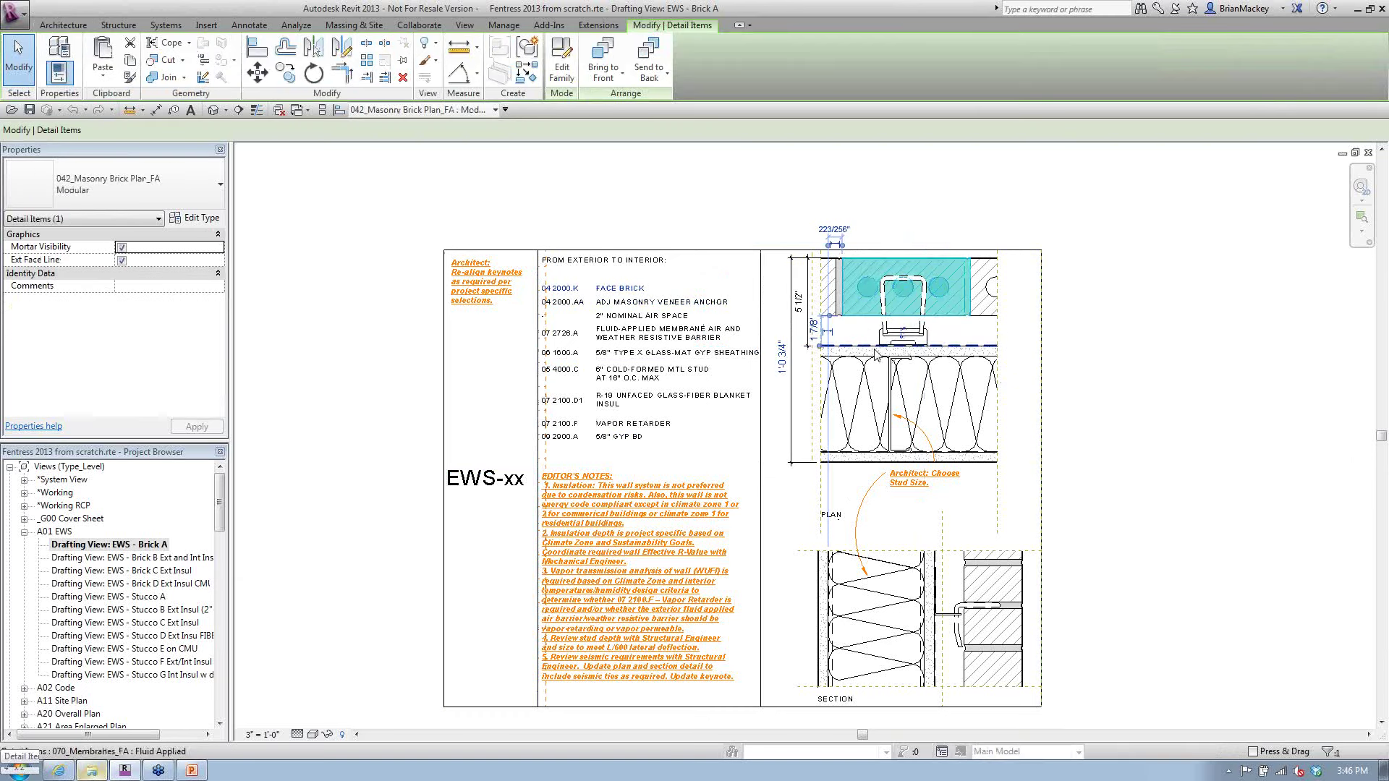
left_click(882, 332)
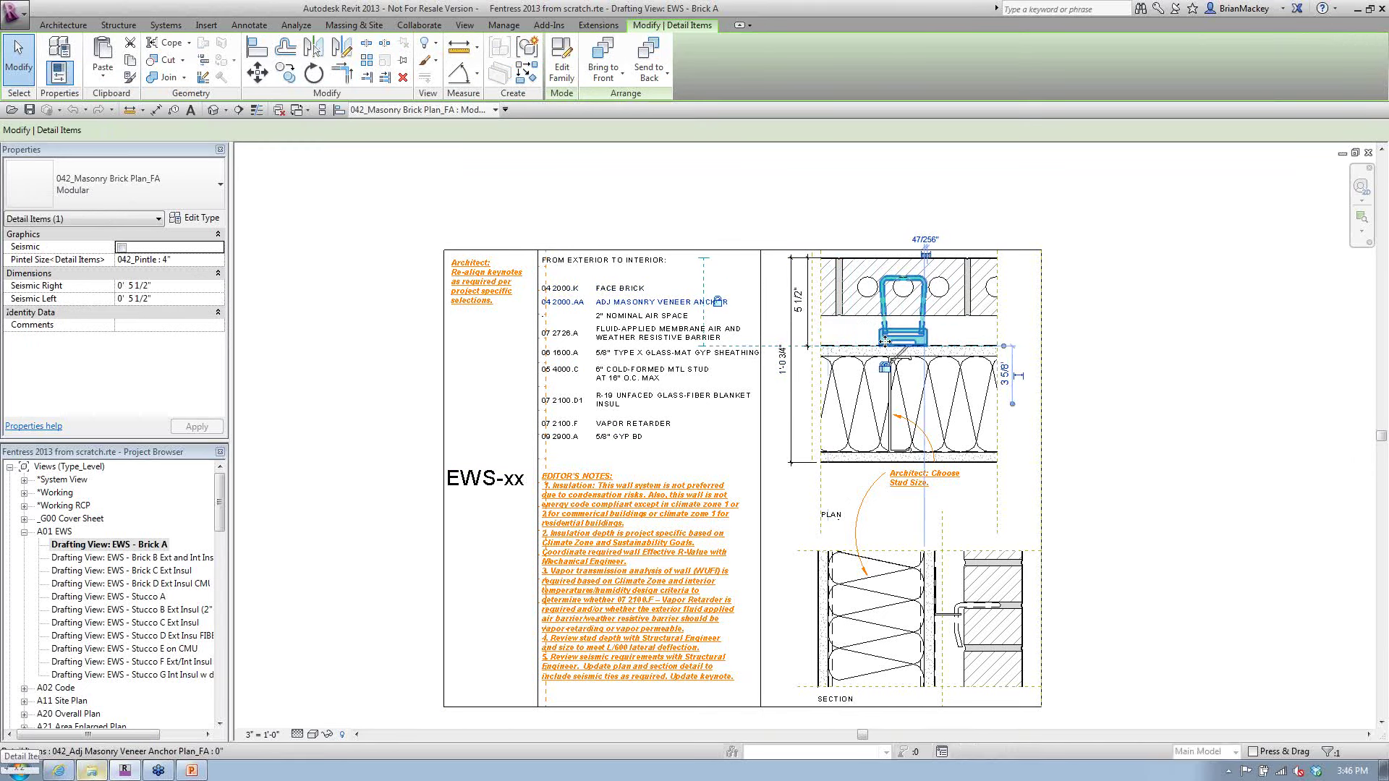
Change the section's metal stud to the 4" Cold Form Metal Stud Section type
scroll(884, 341, "up", 2)
scroll(887, 341, "up", 1)
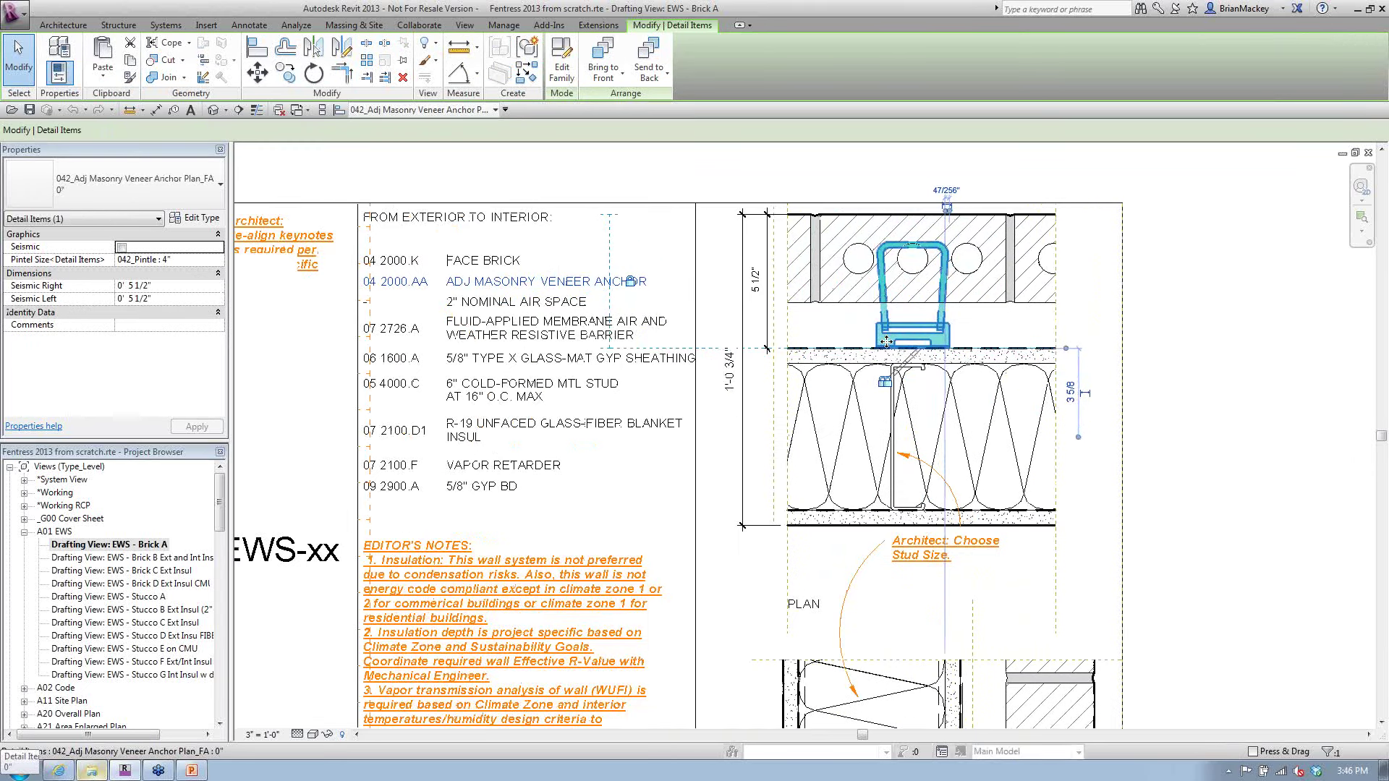
left_click(910, 413)
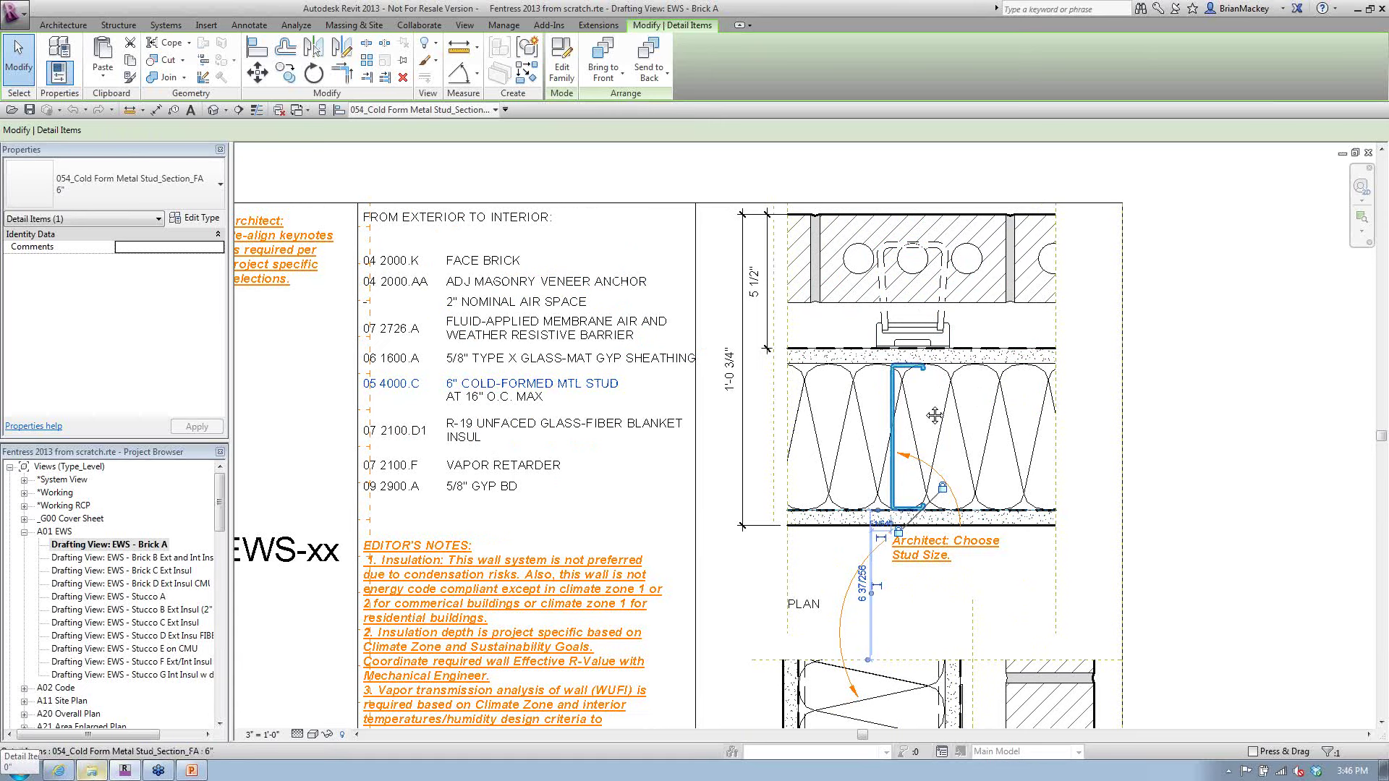
middle_click_drag(935, 416, 928, 363)
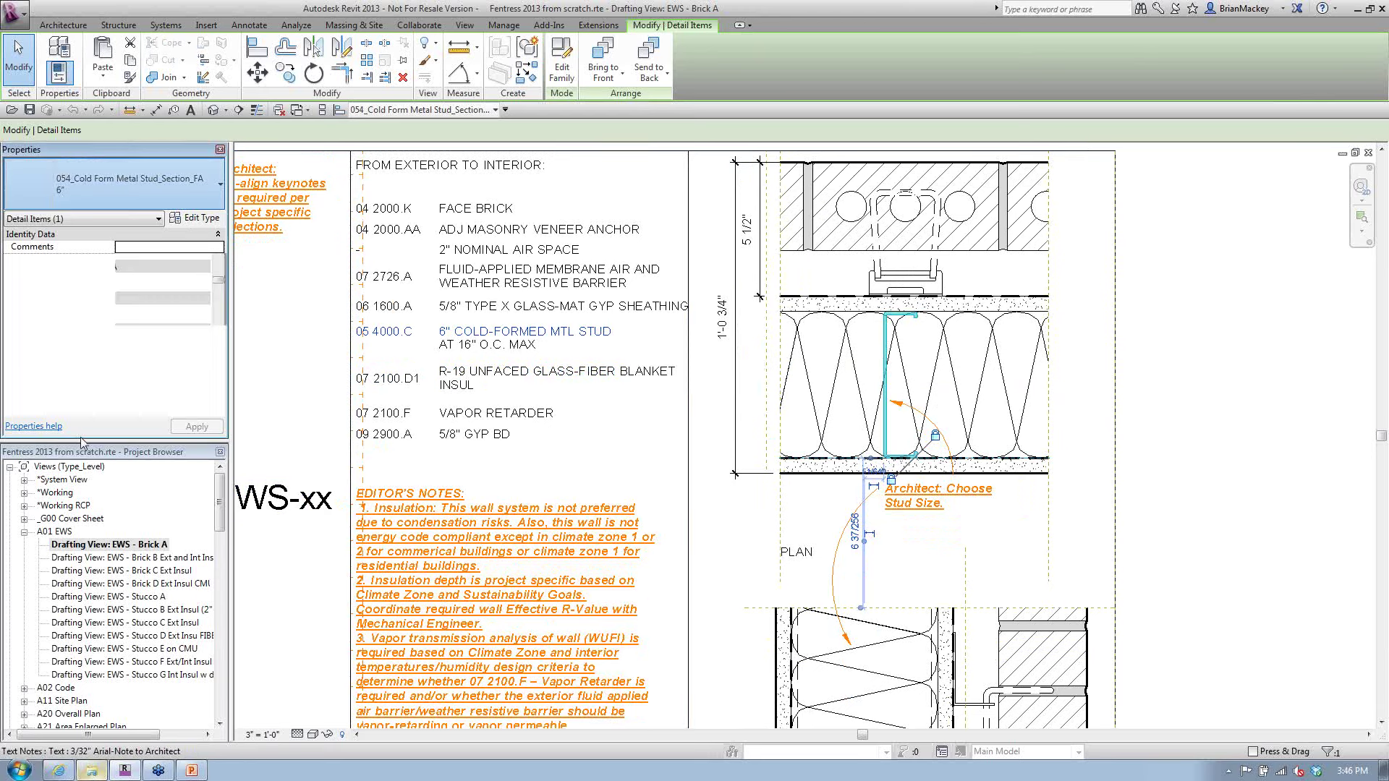
left_click(163, 298)
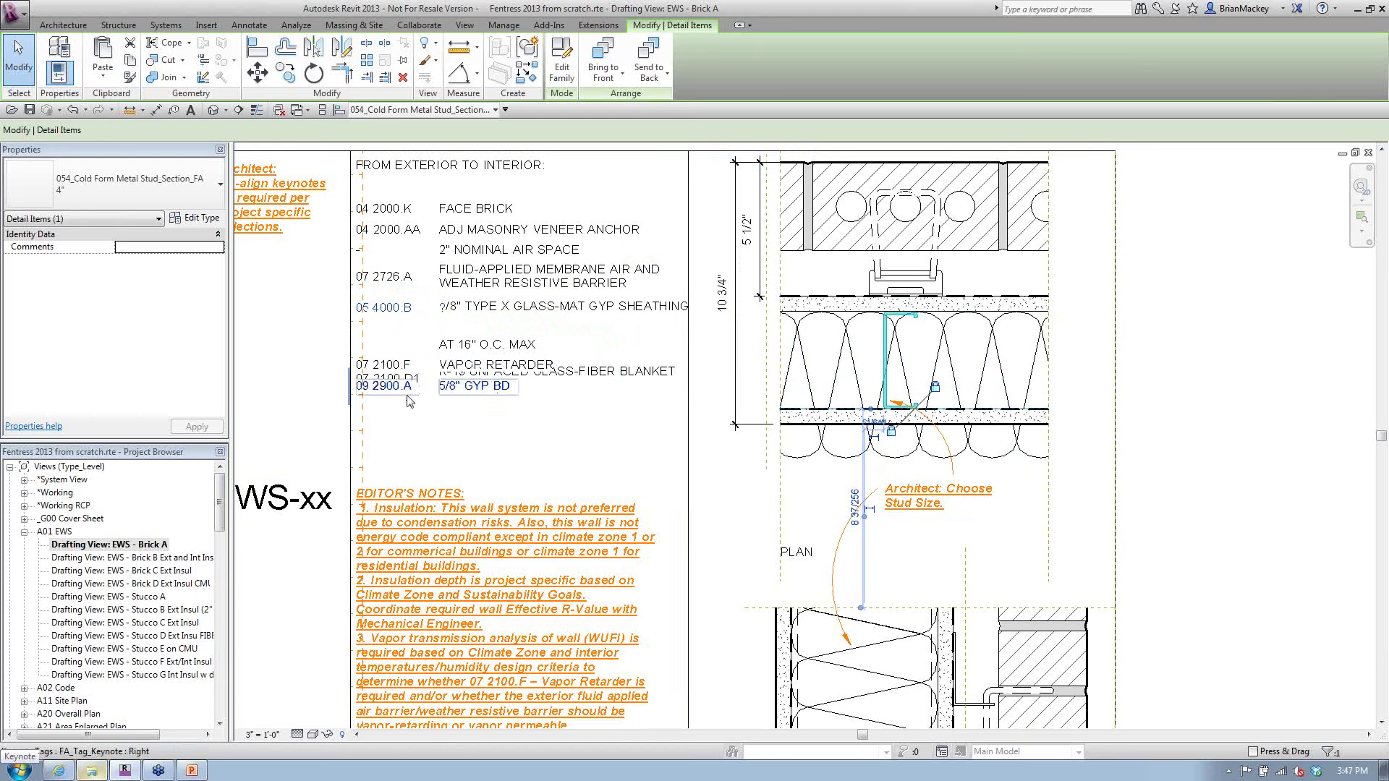
Move the 05 4000.B keynote tag down and nudge the AT 16" O.C. MAX text up
left_click(361, 330)
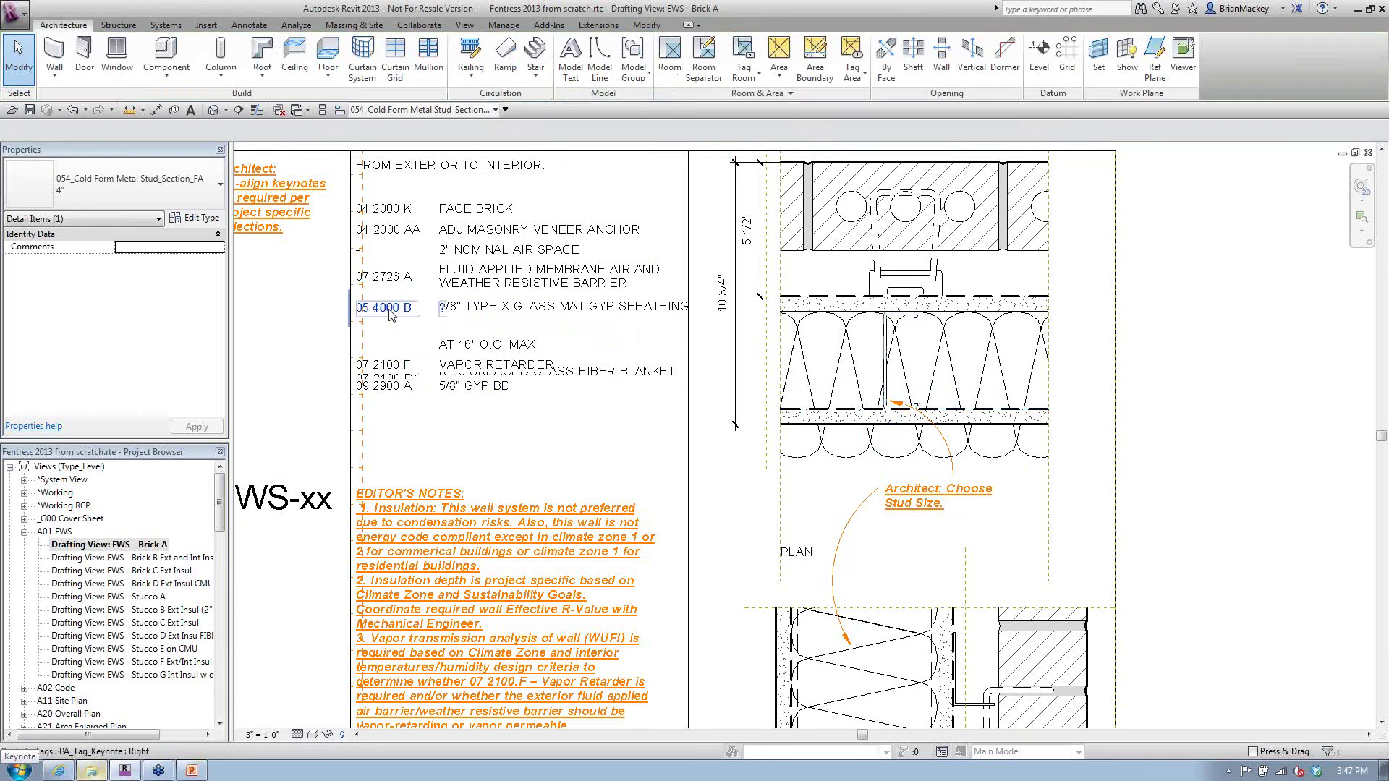
left_click_drag(389, 314, 427, 341)
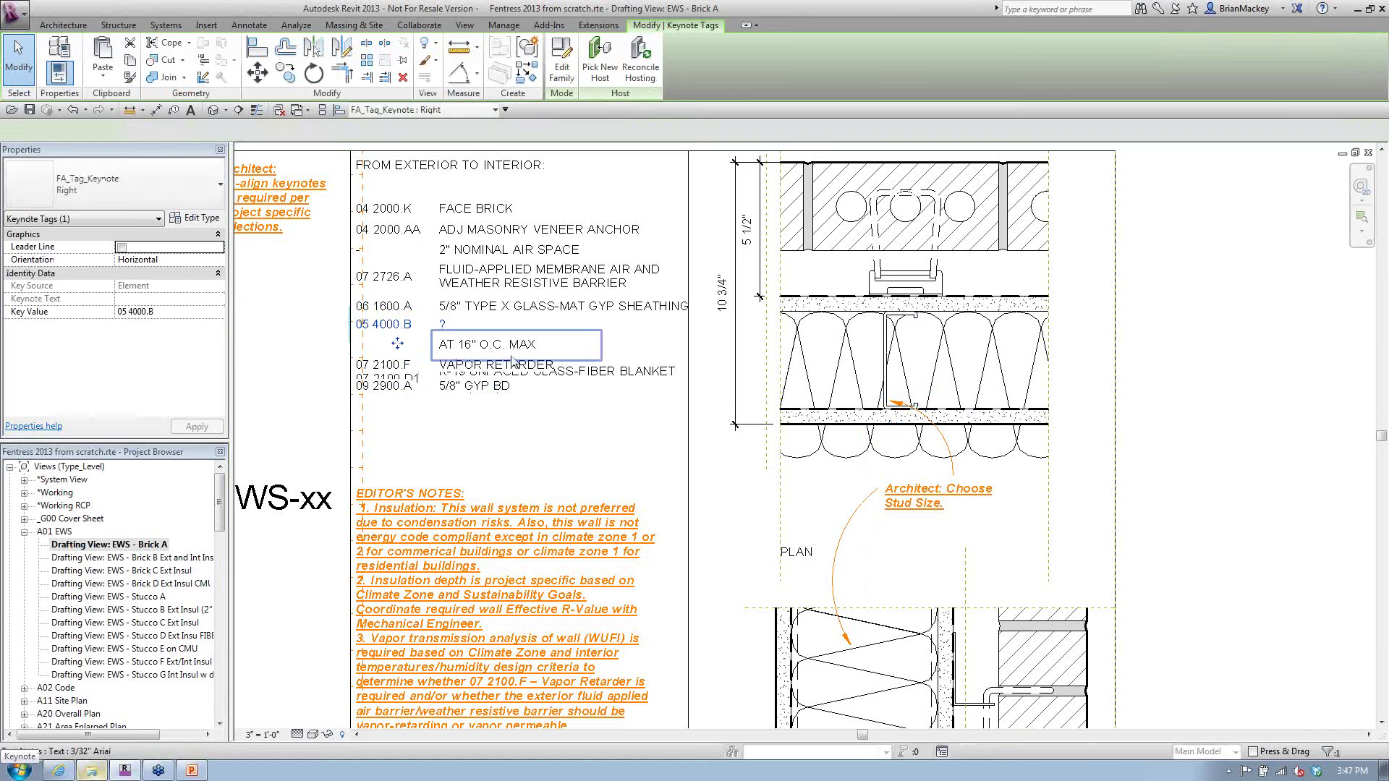
left_click_drag(512, 349, 513, 344)
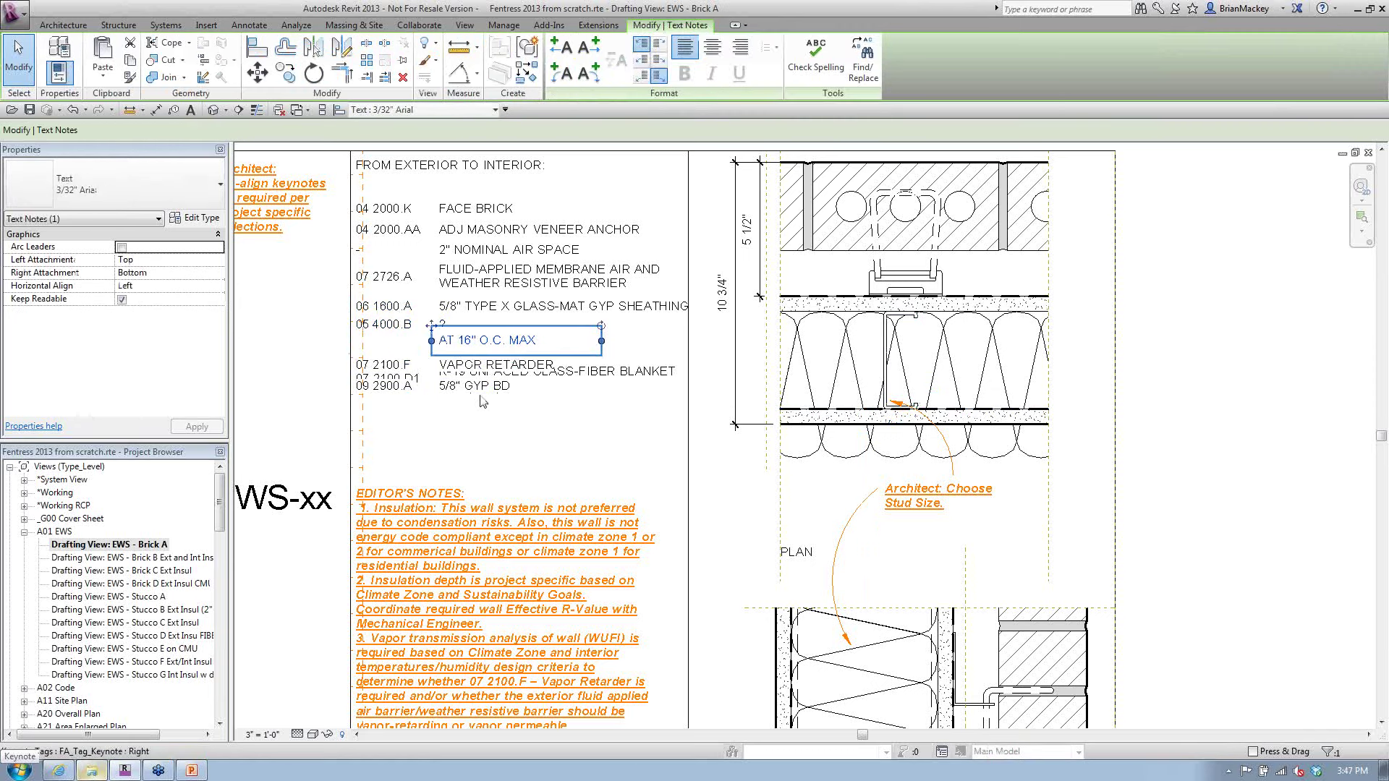
left_click(391, 412)
Move the 09 2900.A and 07 2100.F keynote tags down below the insulation line
left_click(395, 385)
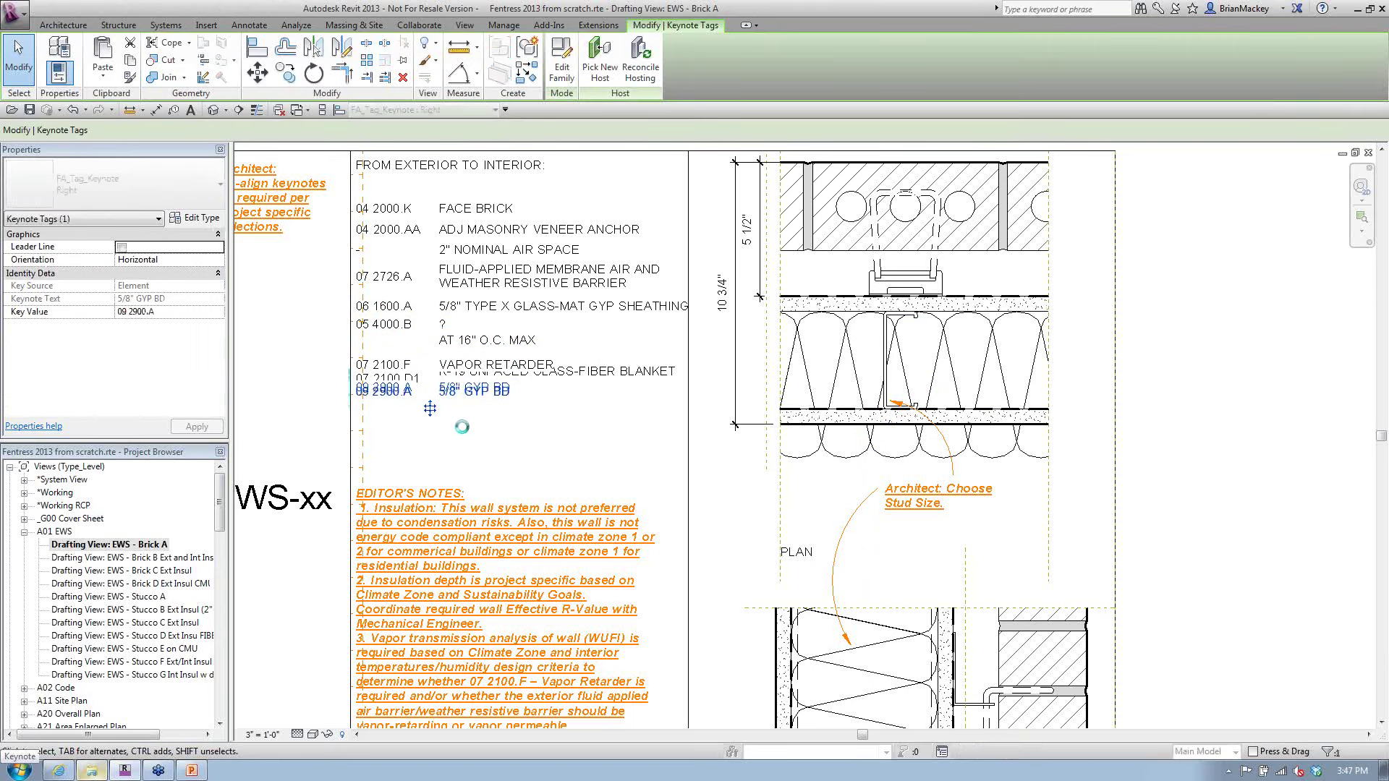
left_click_drag(394, 386, 395, 393)
key("Down")
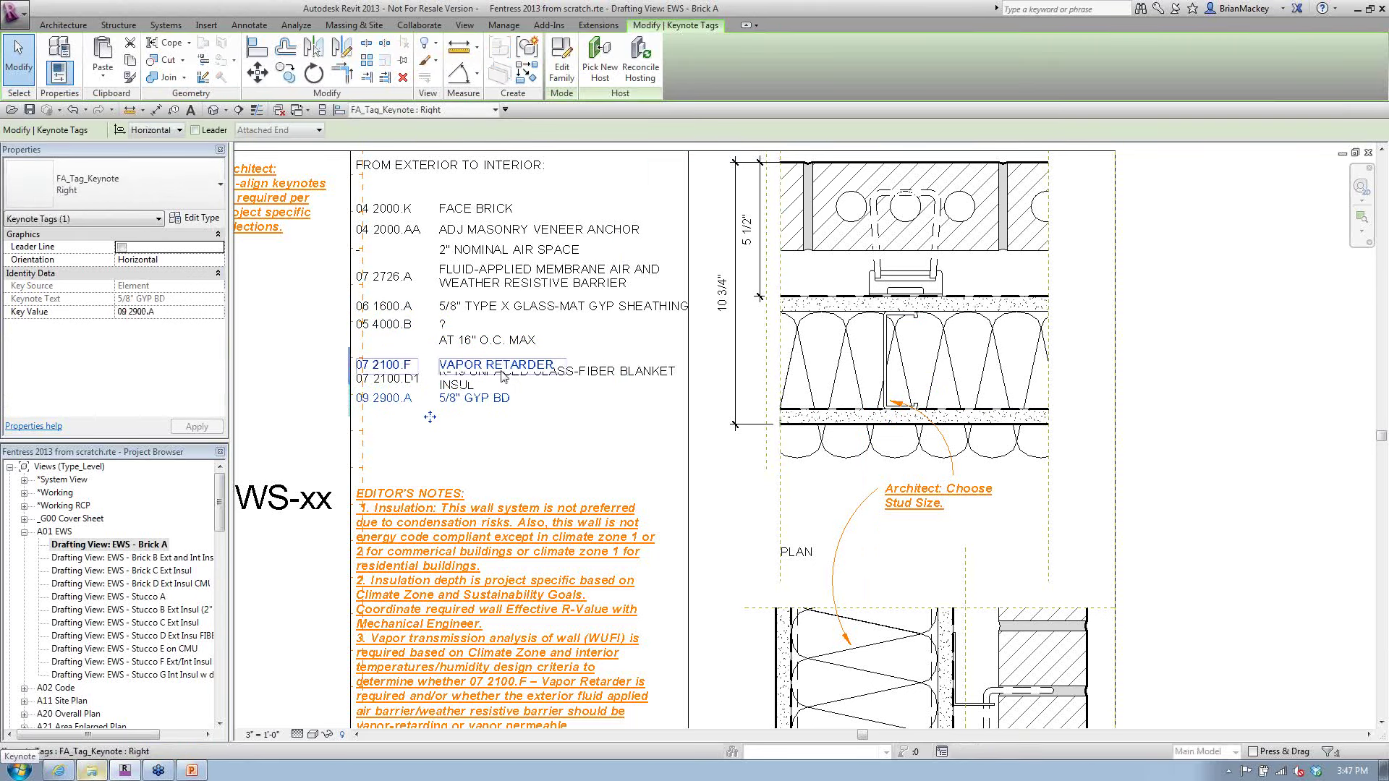
left_click(489, 374)
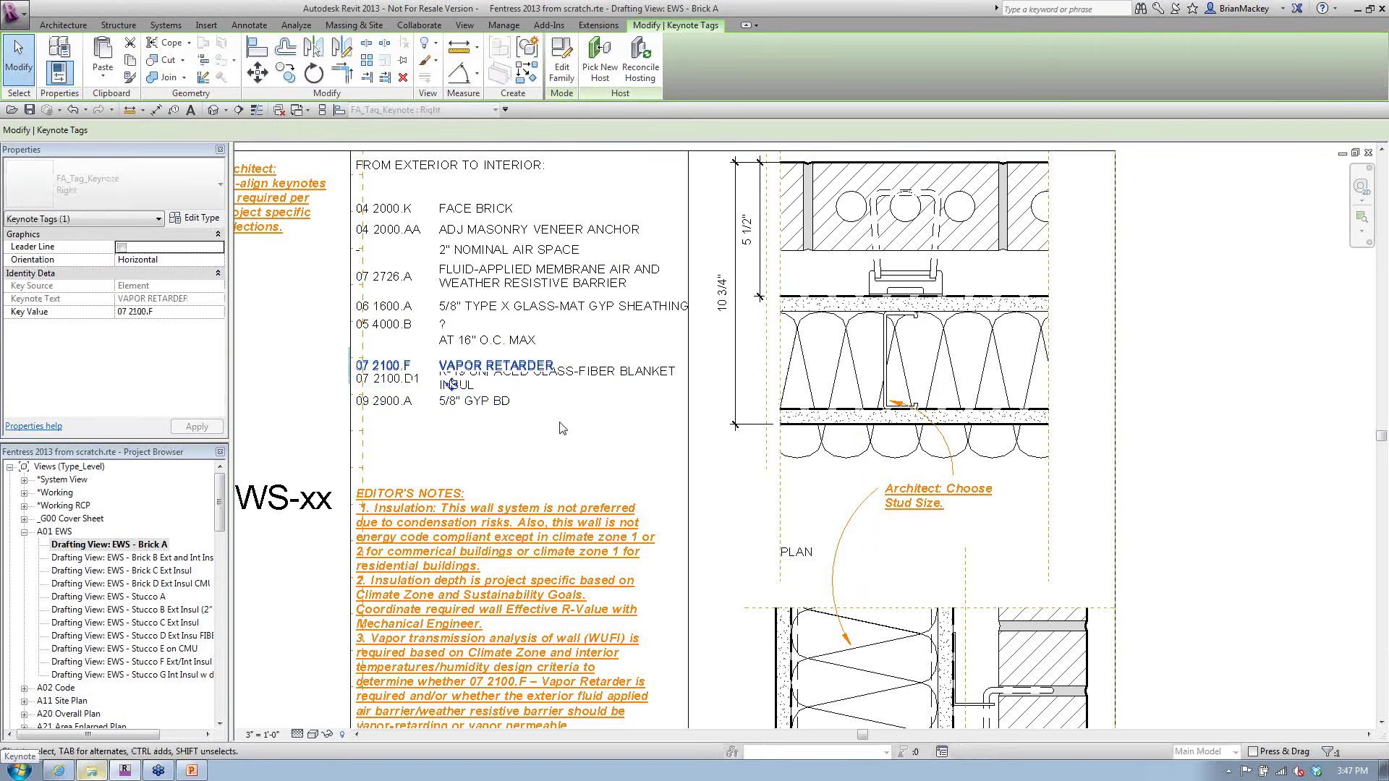
left_click(383, 400, "ctrl")
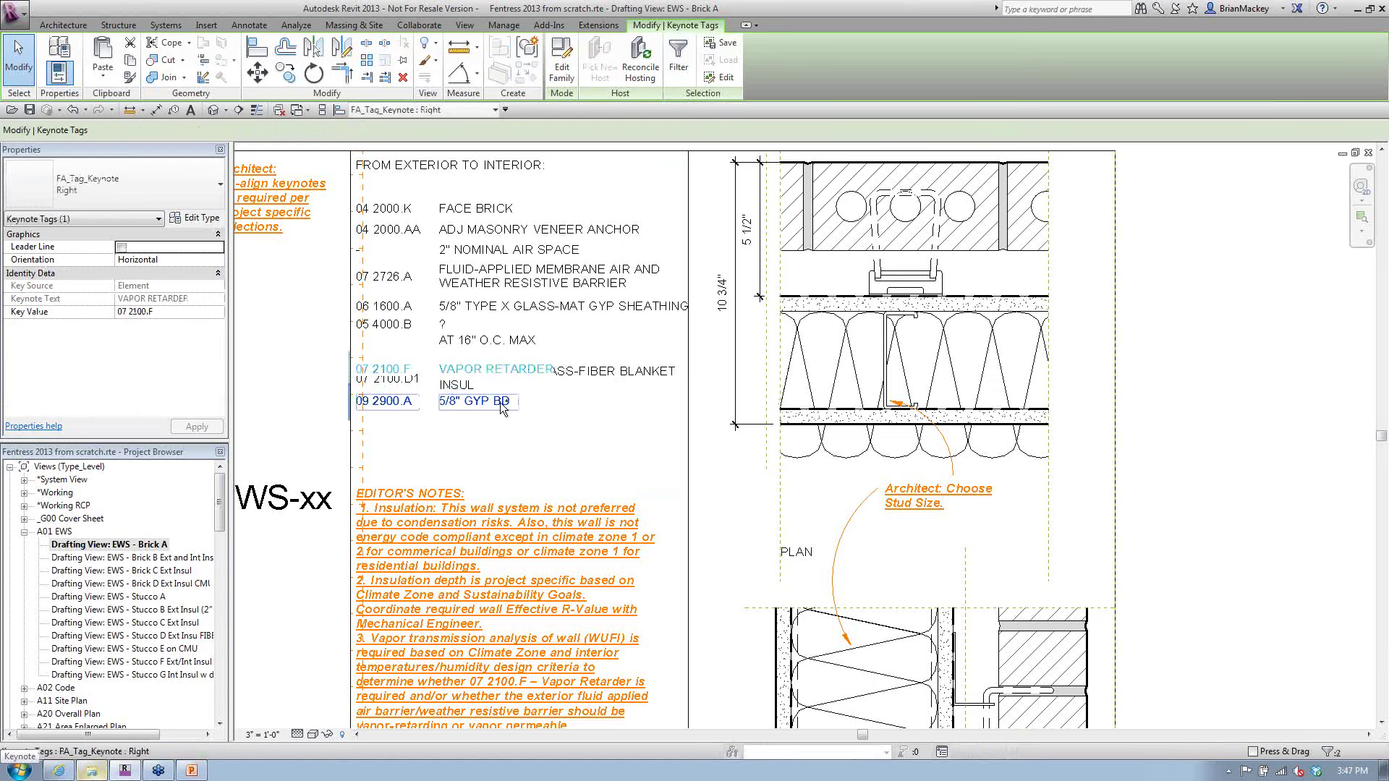
left_click_drag(501, 370, 511, 431)
left_click(509, 441)
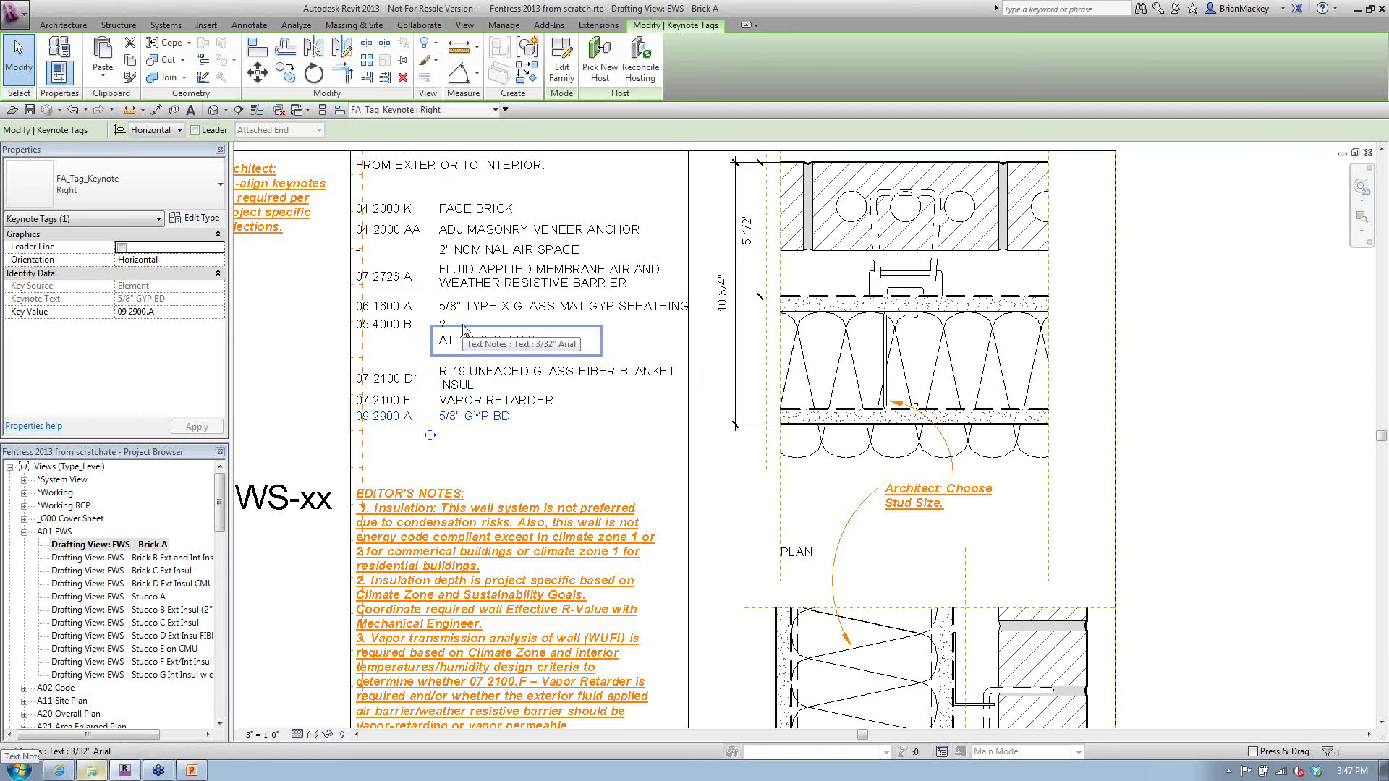
left_click(798, 350)
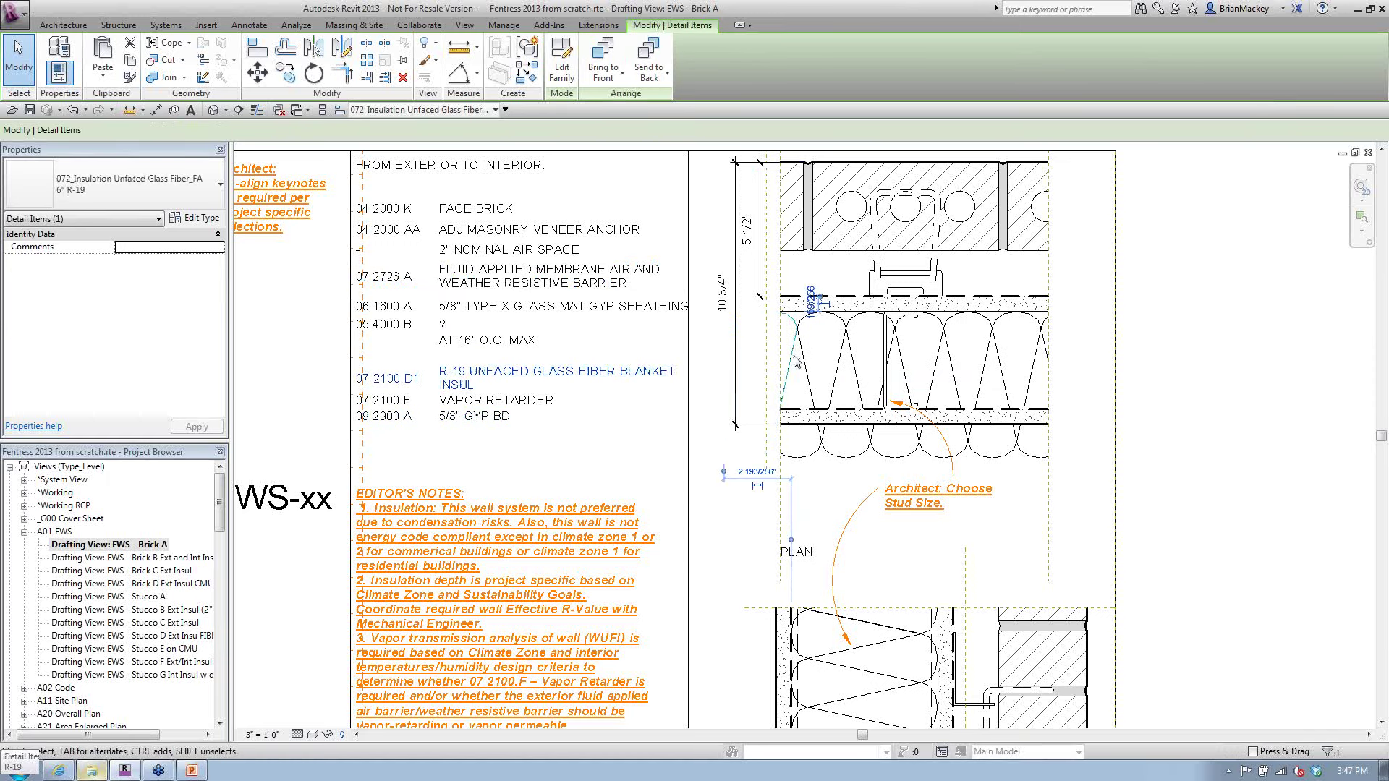
left_click_drag(790, 324, 822, 479)
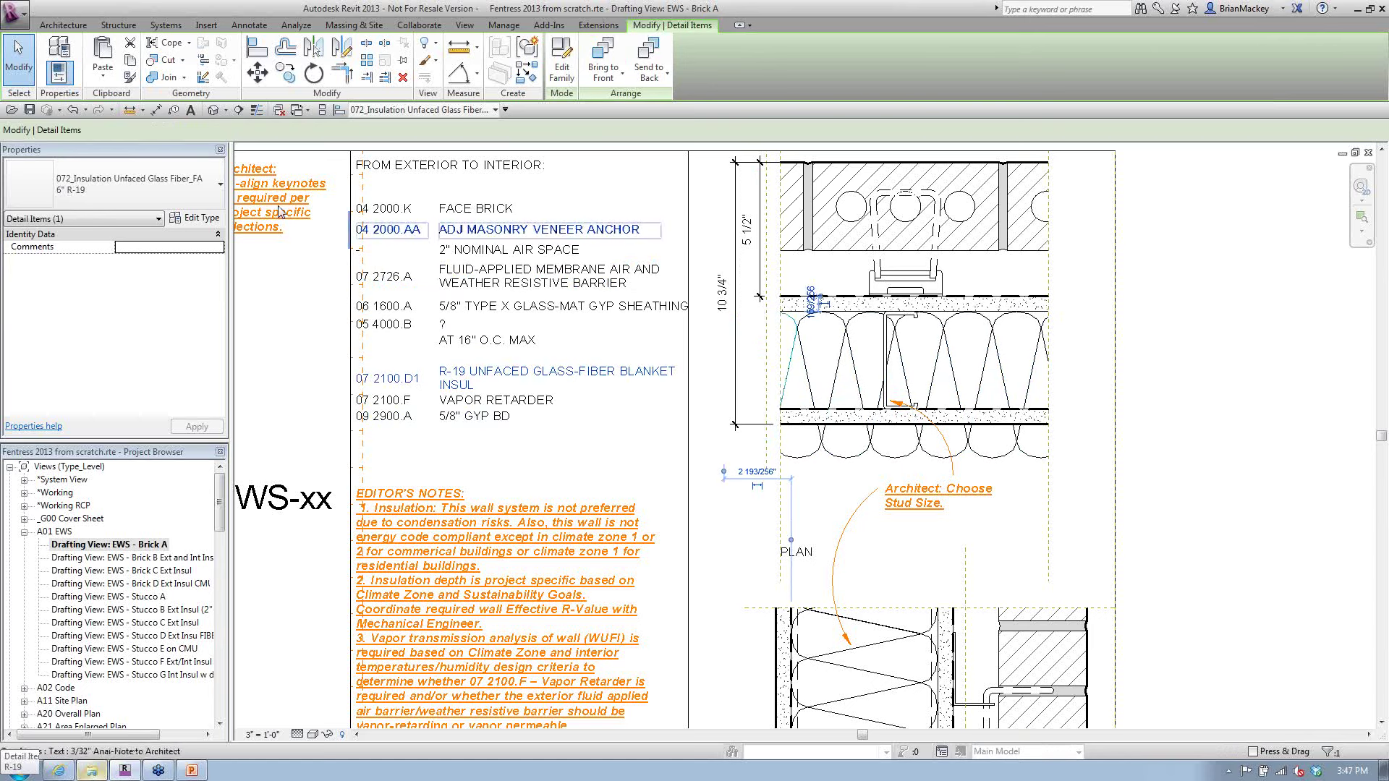
left_click(185, 206)
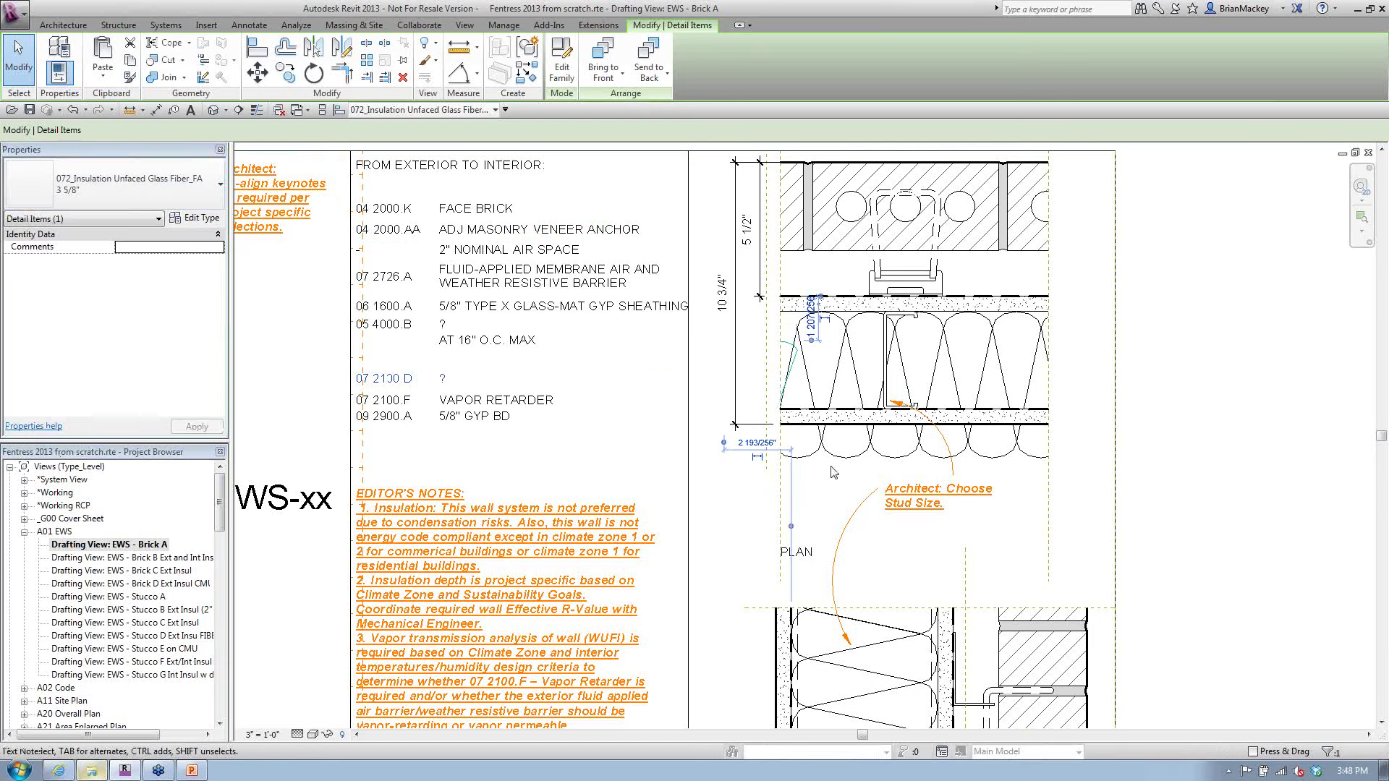
key("Escape")
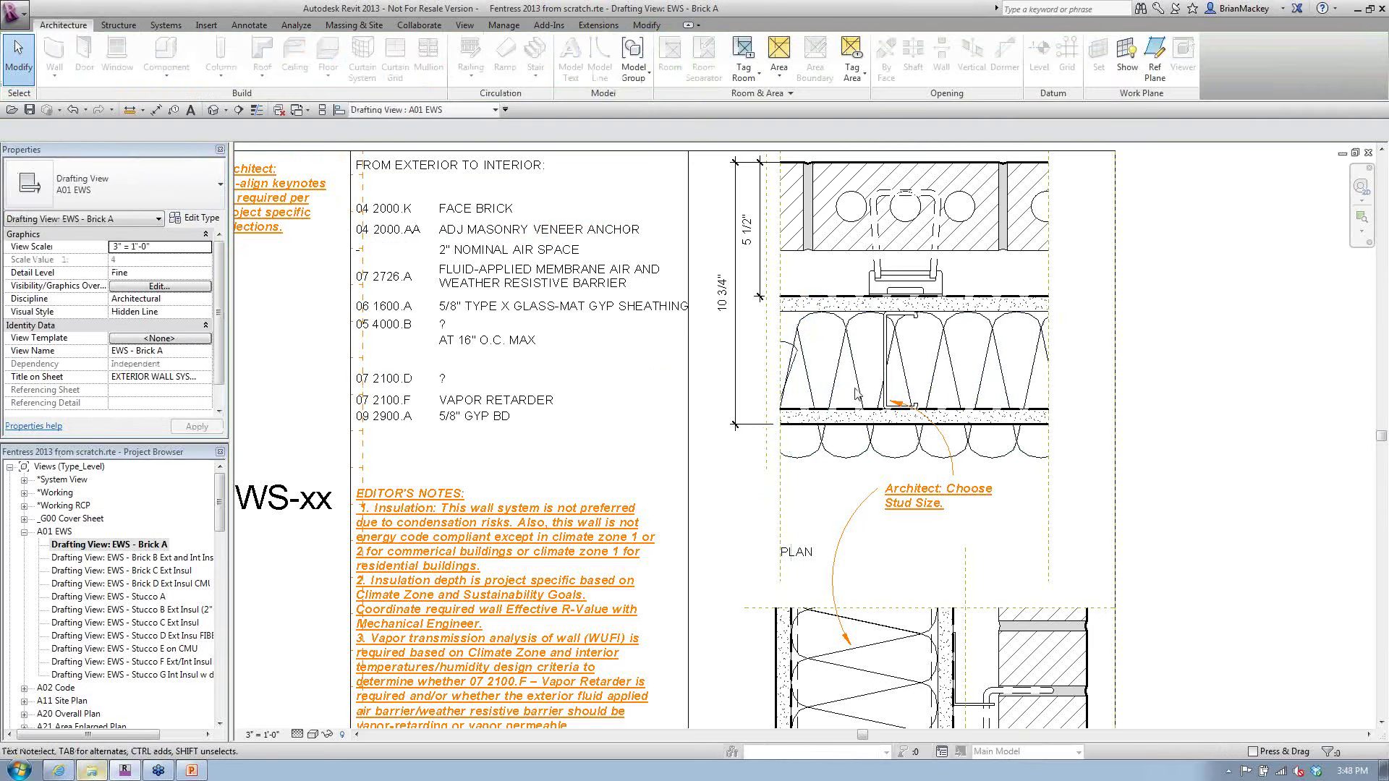
left_click(783, 369)
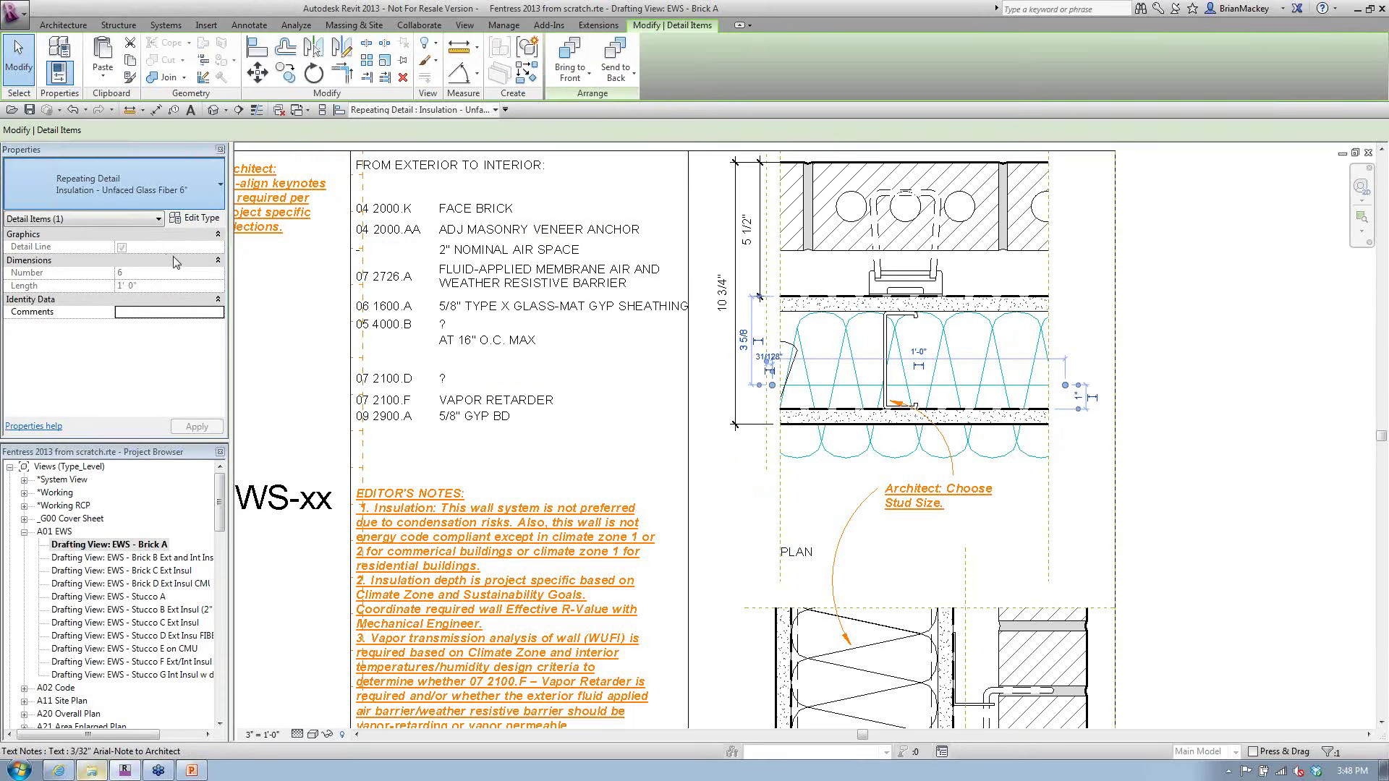
left_click(797, 354)
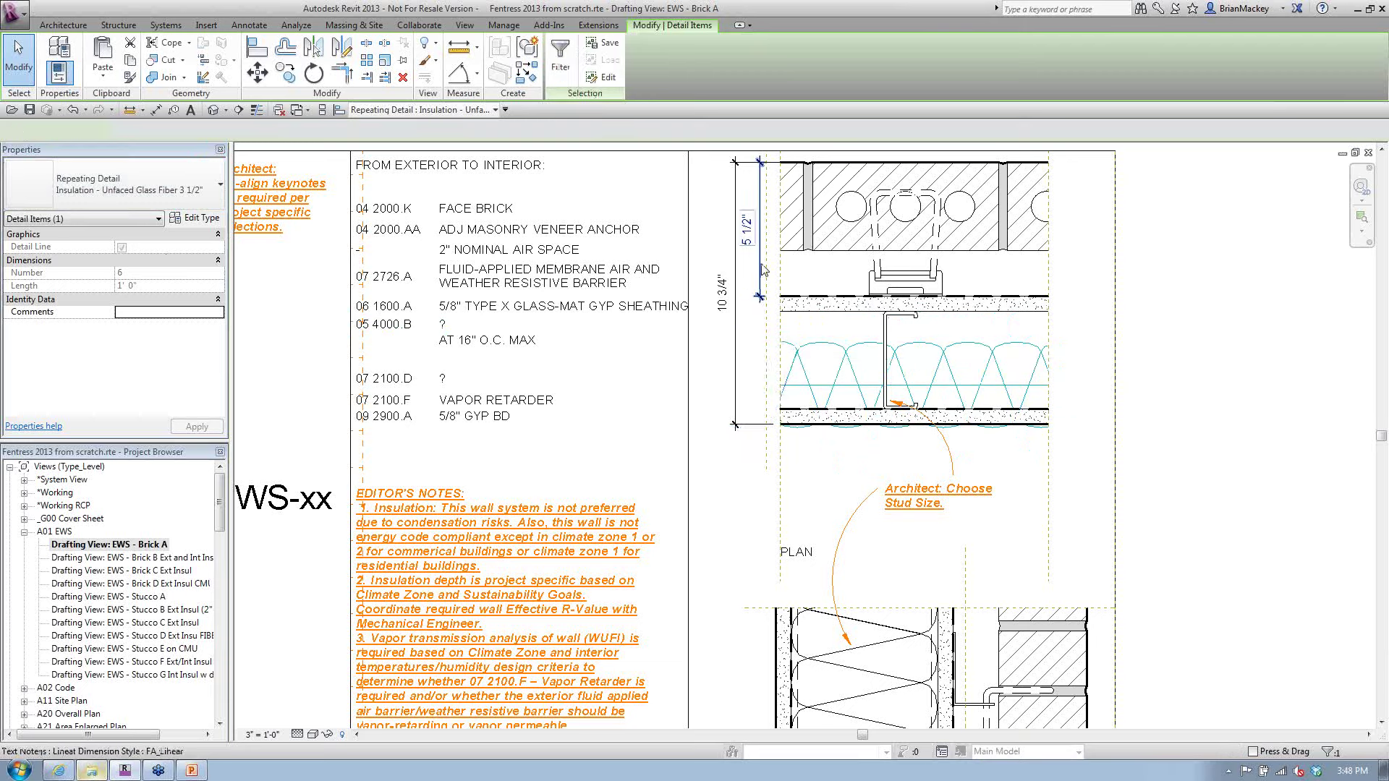
left_click(688, 238, "ctrl")
key("m")
key("v")
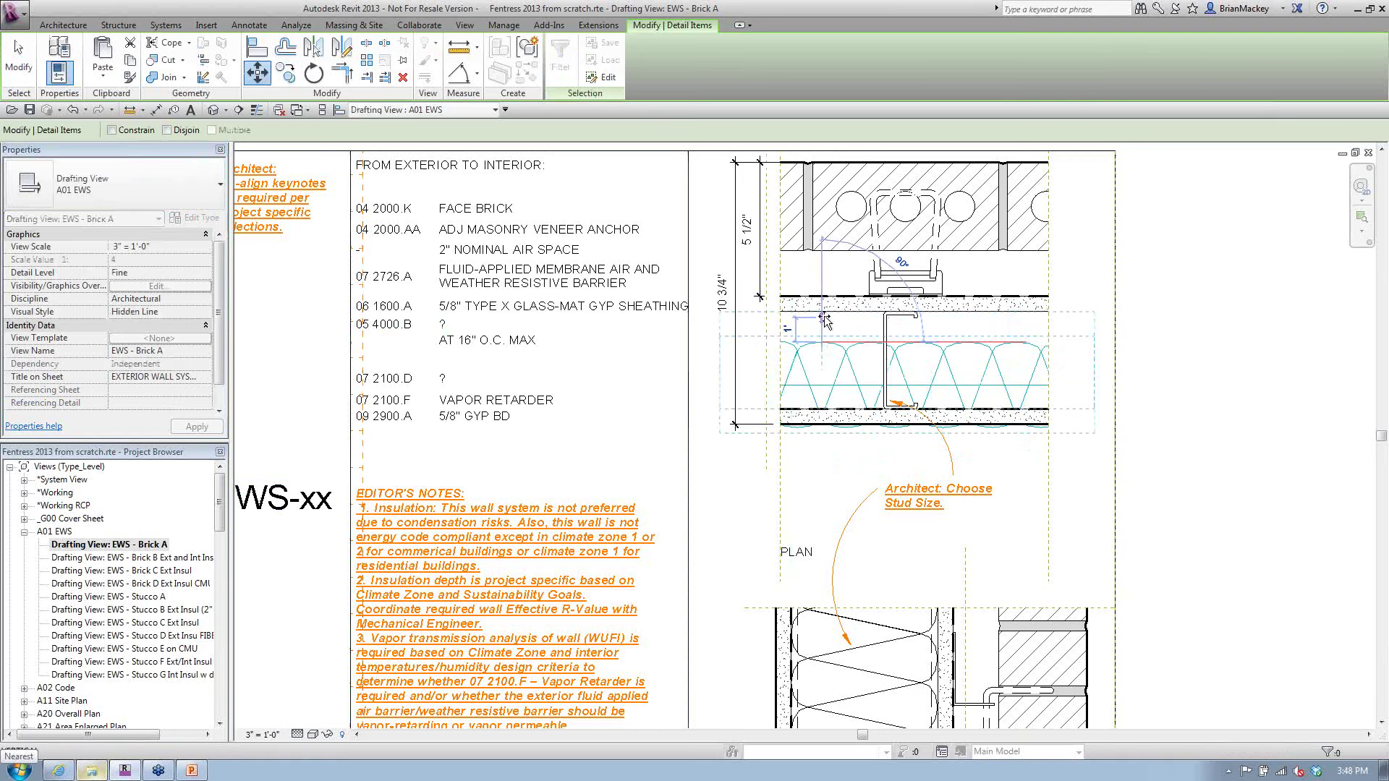
left_click(825, 322)
key("Escape")
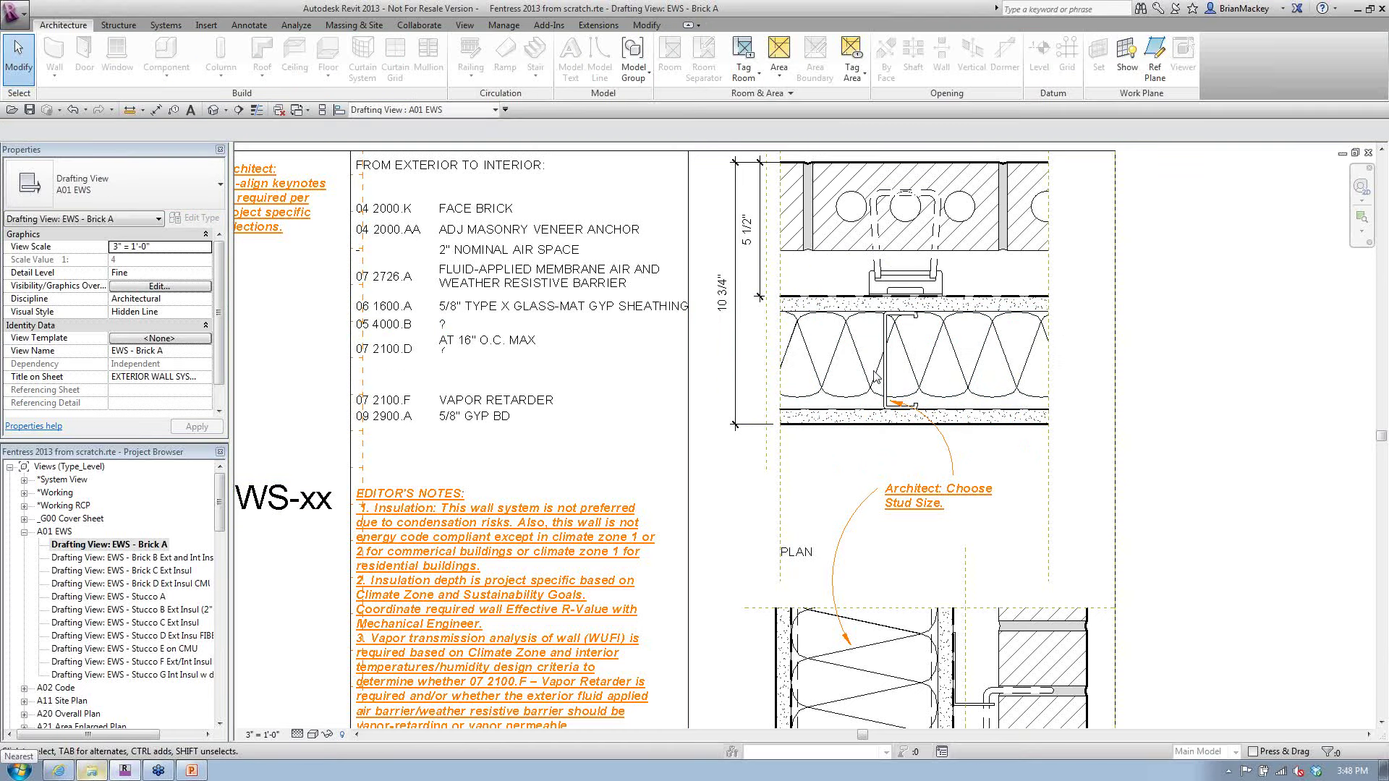
scroll(875, 376, "up", 2)
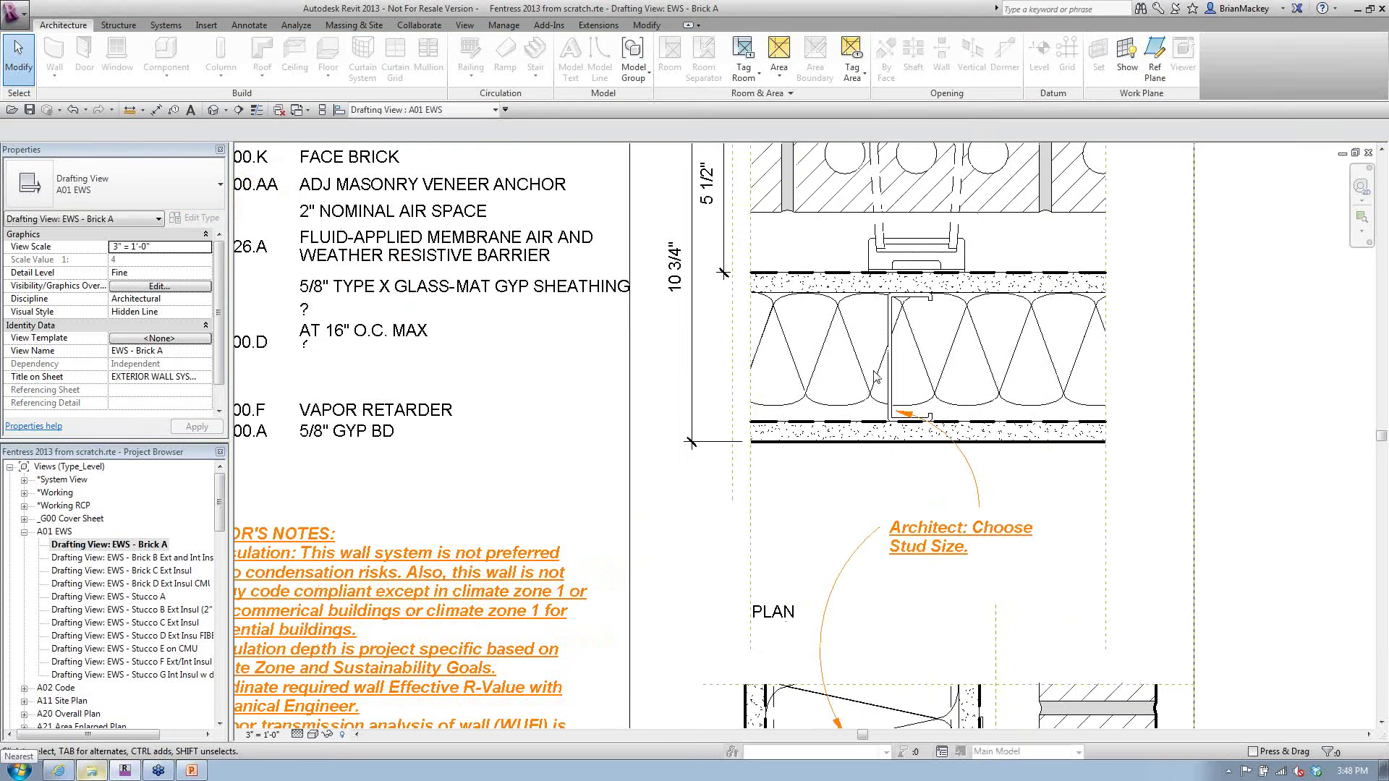
scroll(875, 376, "up", 2)
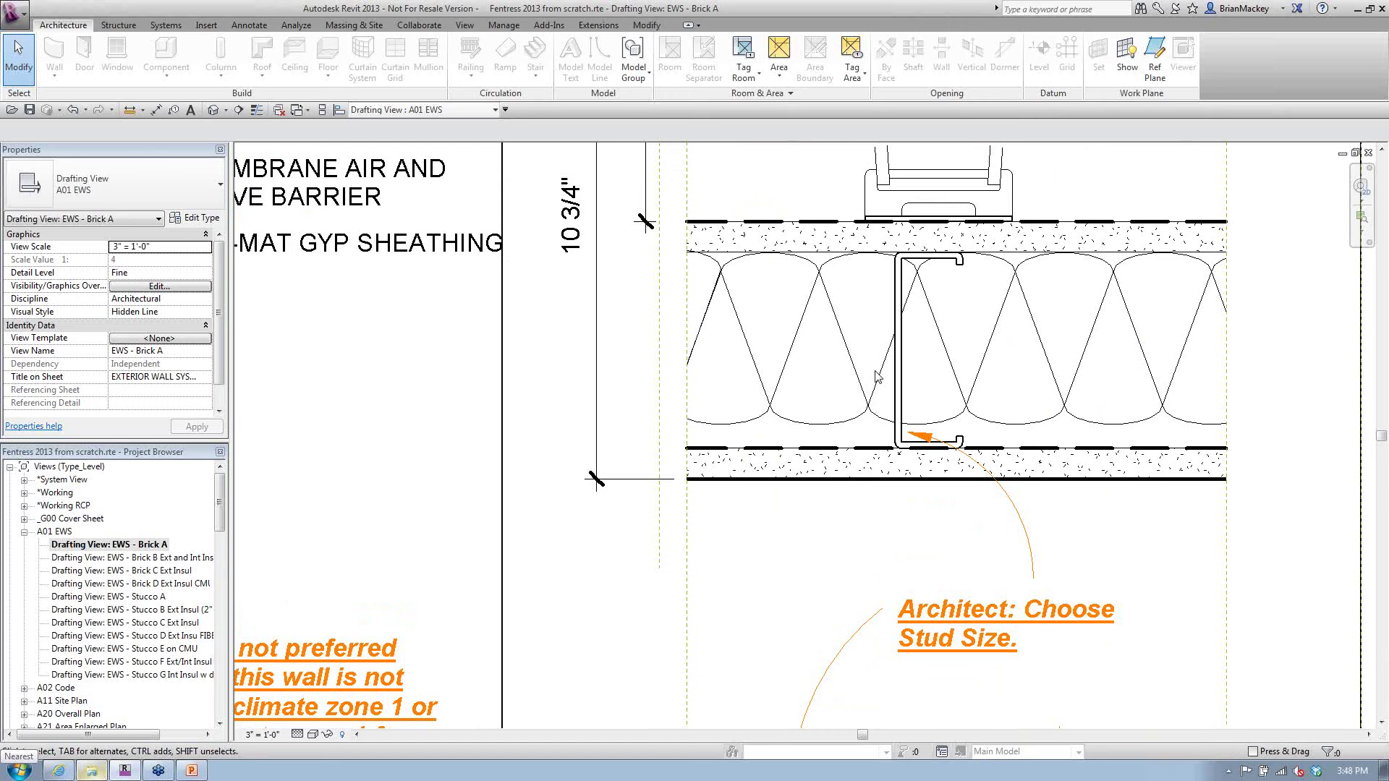
scroll(877, 377, "down", 2)
Nudge the 07 2100.D keynote tag down below the AT 16" O.C. MAX line
scroll(880, 400, "down", 3)
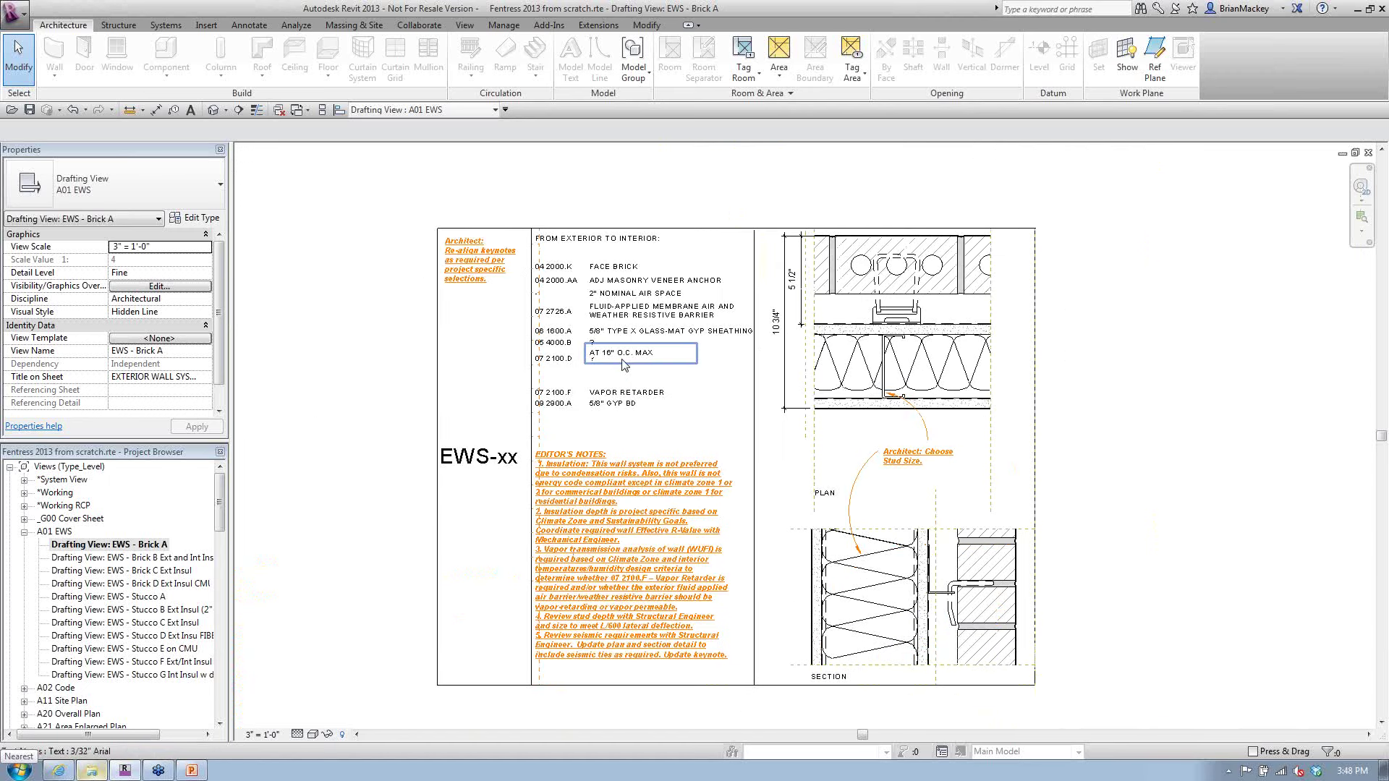
scroll(566, 355, "up", 4)
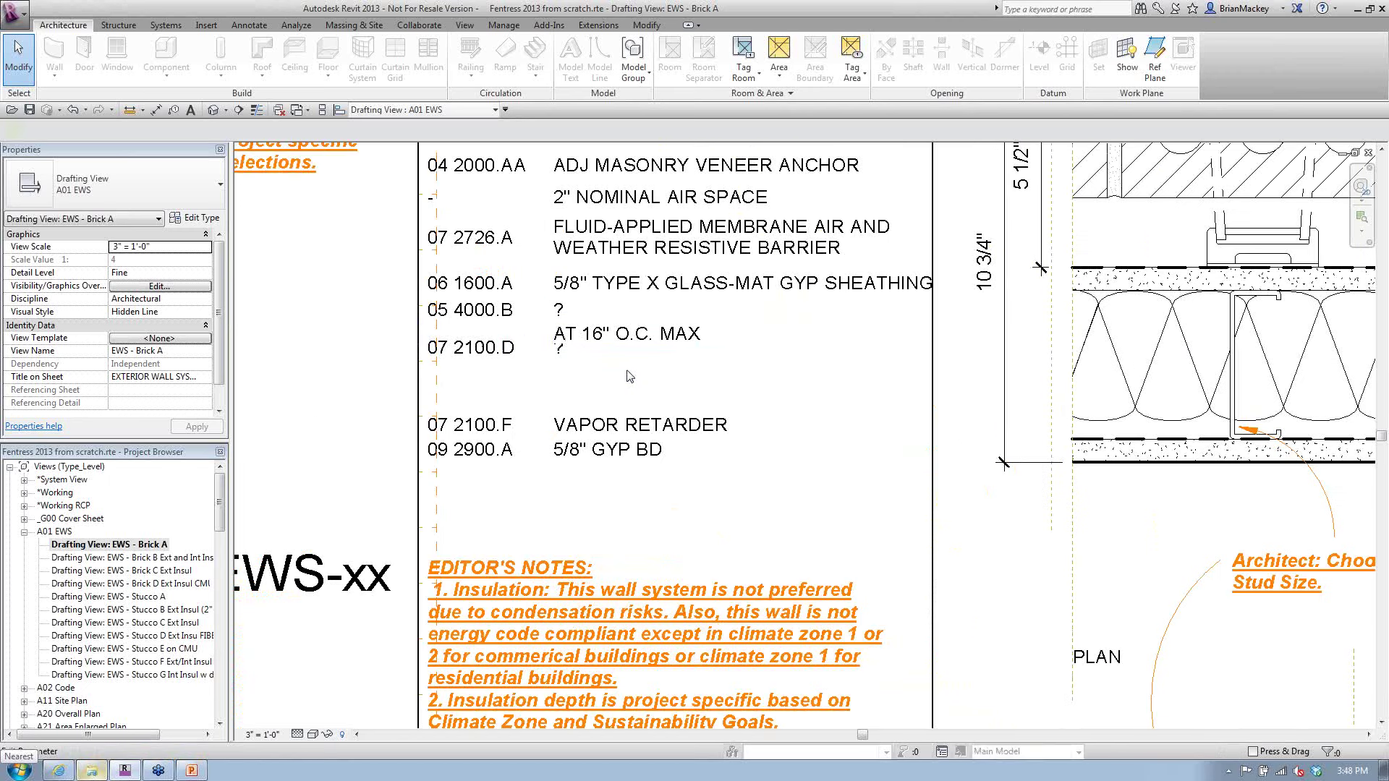
left_click(489, 376)
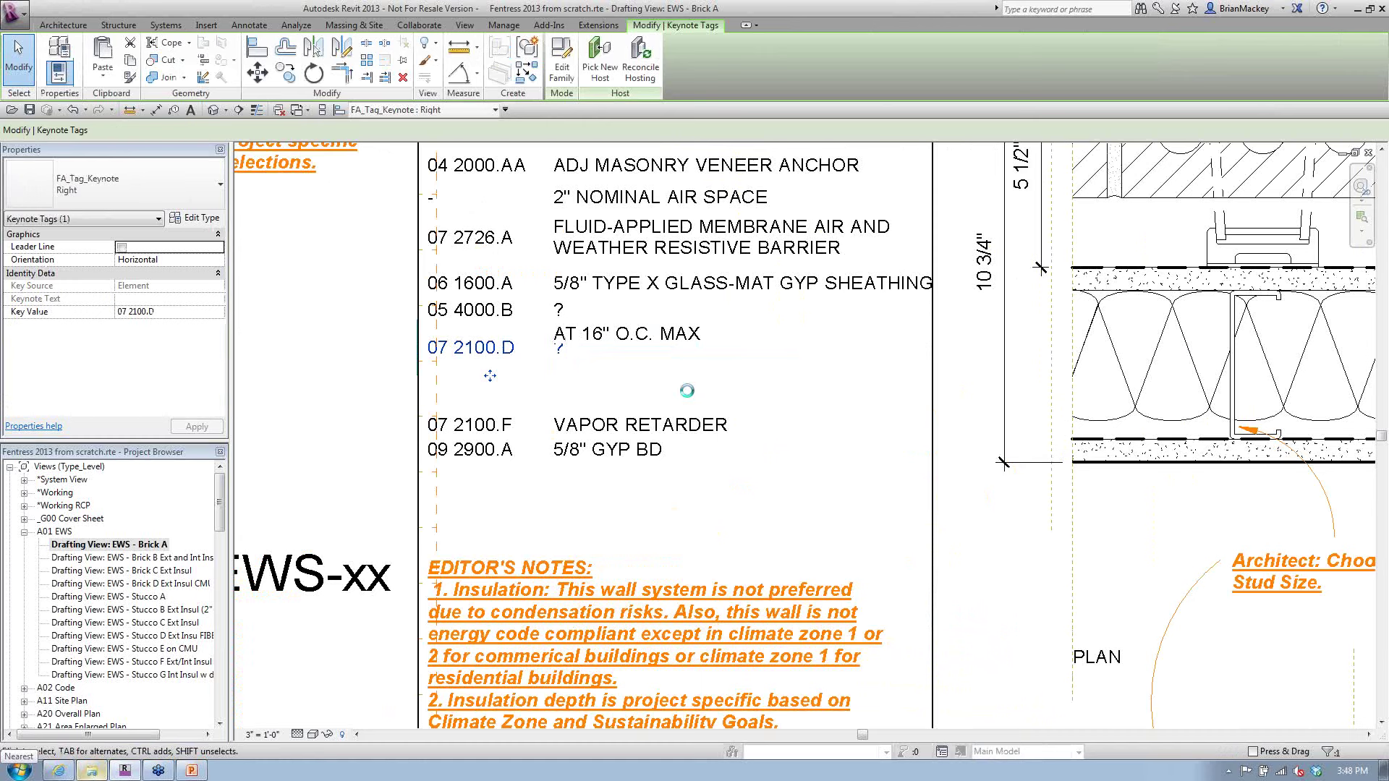
key("Down")
key("Down")
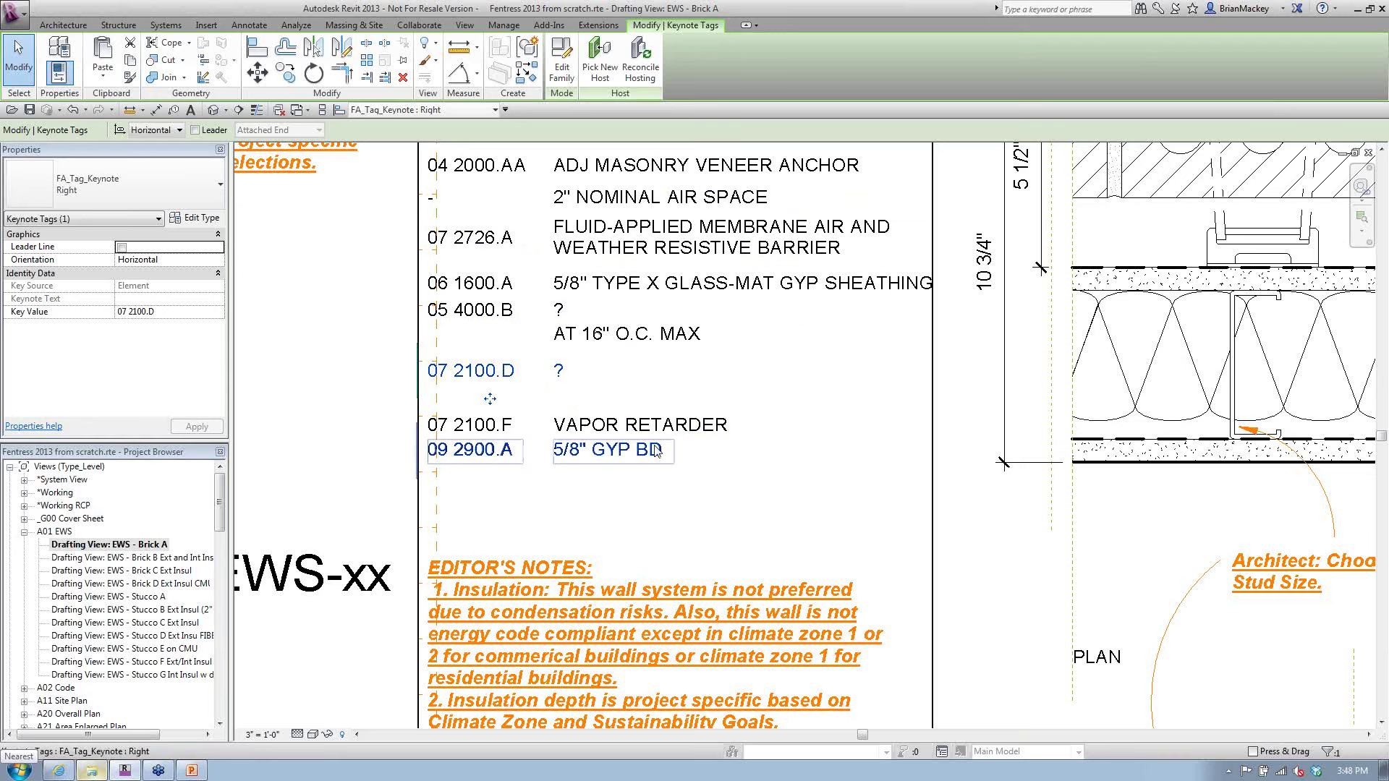
Select the masonry veneer anchor in the section detail
scroll(654, 450, "down", 4)
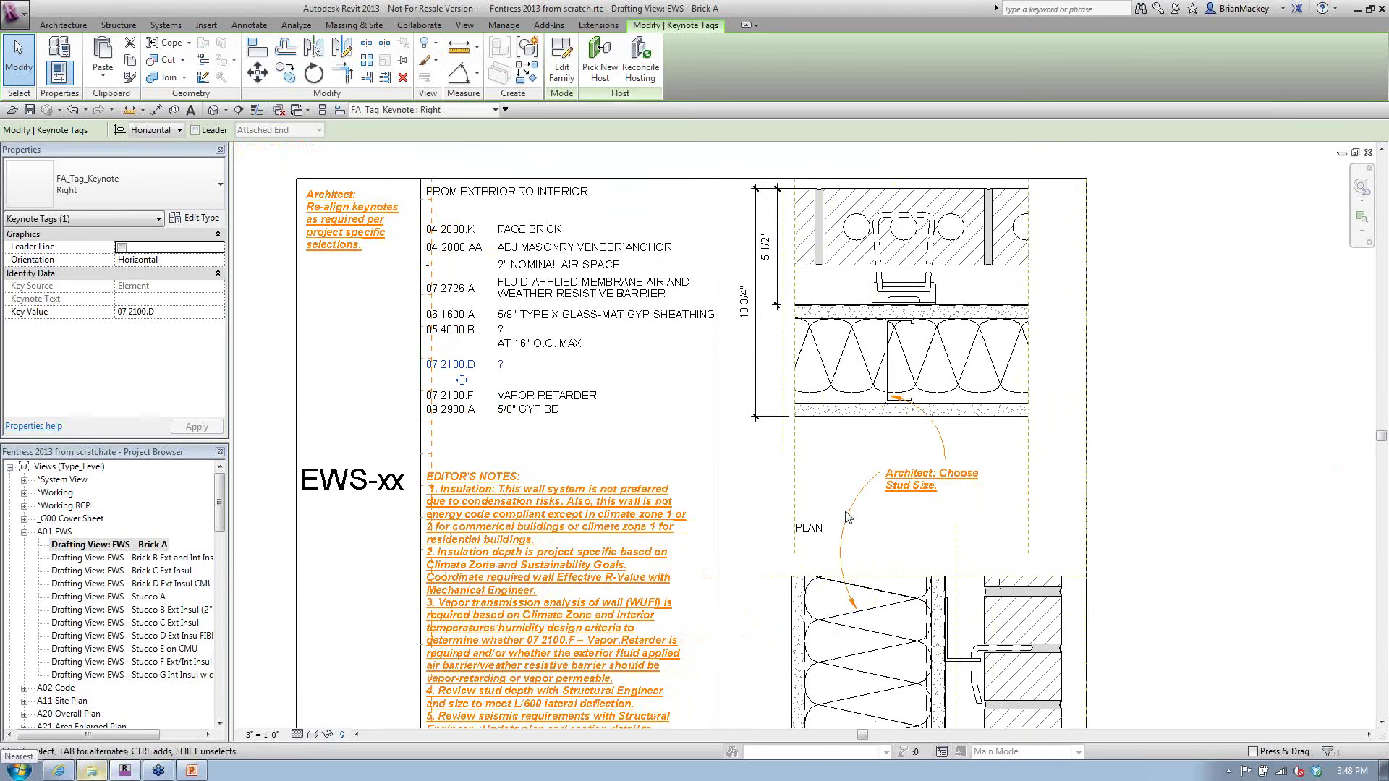
middle_click_drag(919, 665, 899, 521)
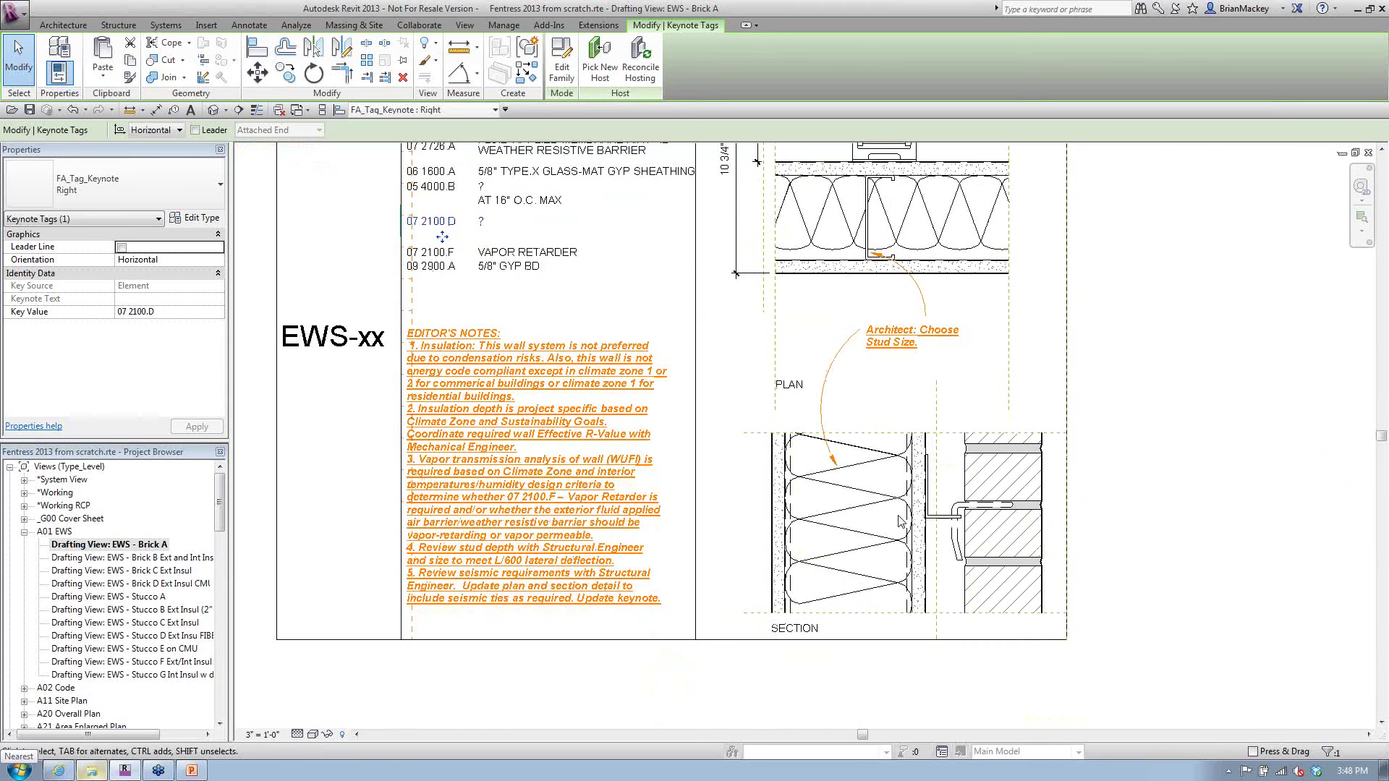
scroll(957, 522, "up", 2)
left_click(966, 519)
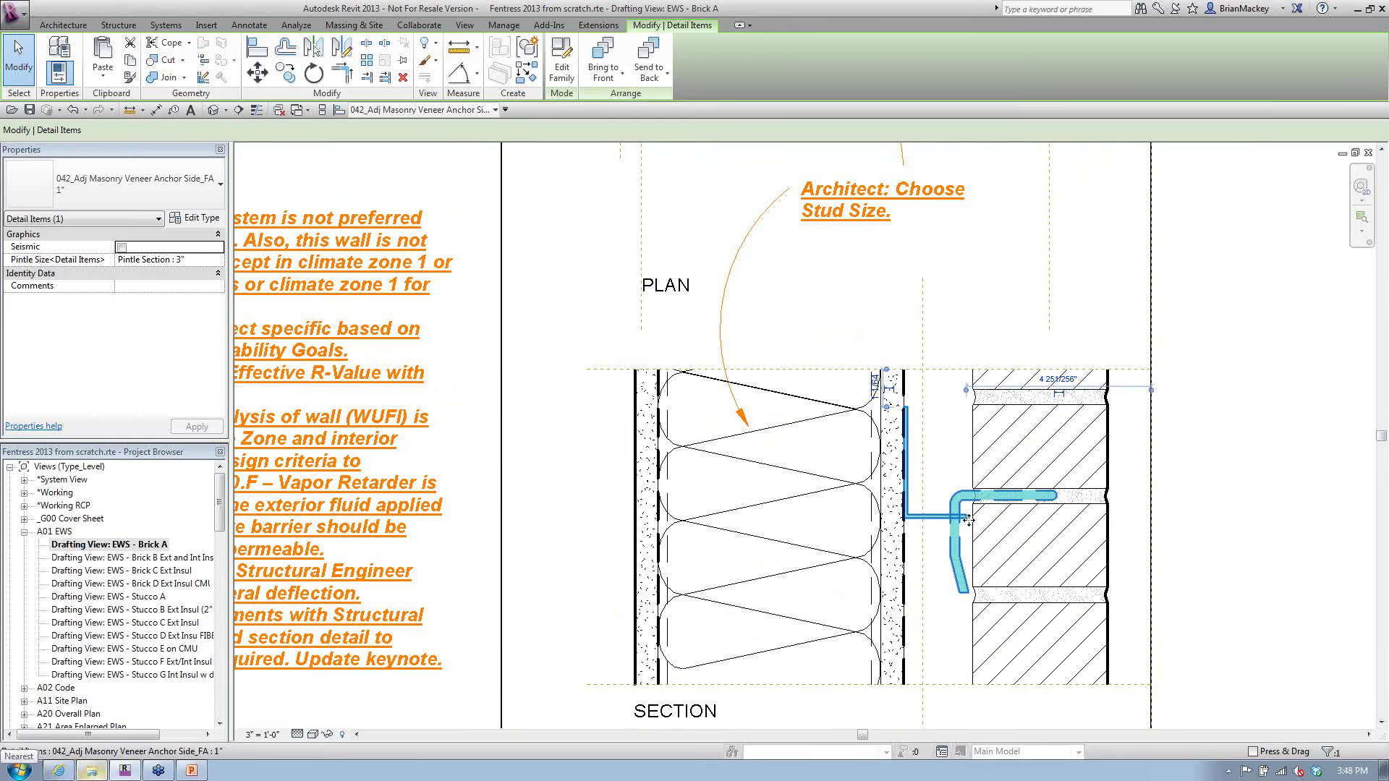
Turn on Seismic for the section detail's veneer anchor
left_click(122, 248)
left_click(121, 248)
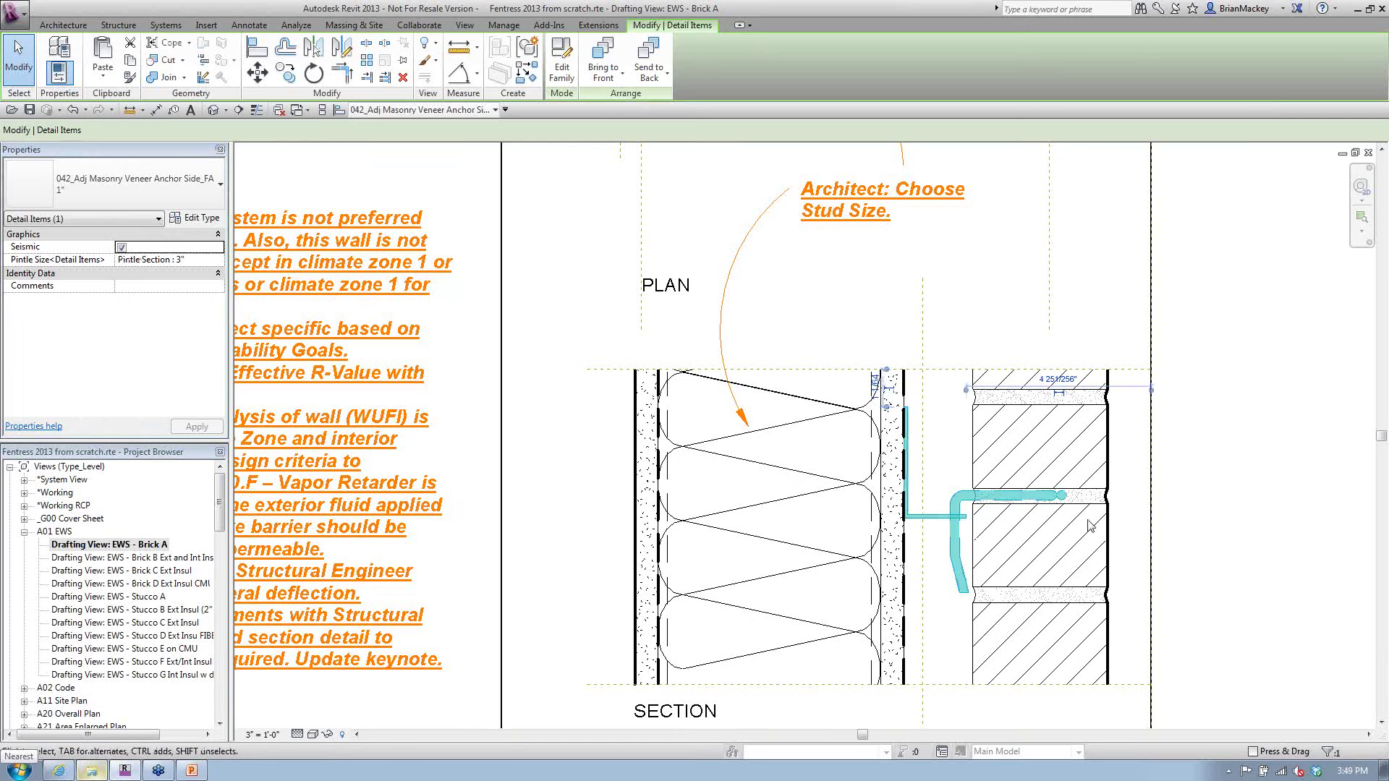
scroll(940, 470, "down", 1)
scroll(941, 470, "up", 2)
scroll(983, 373, "down", 4)
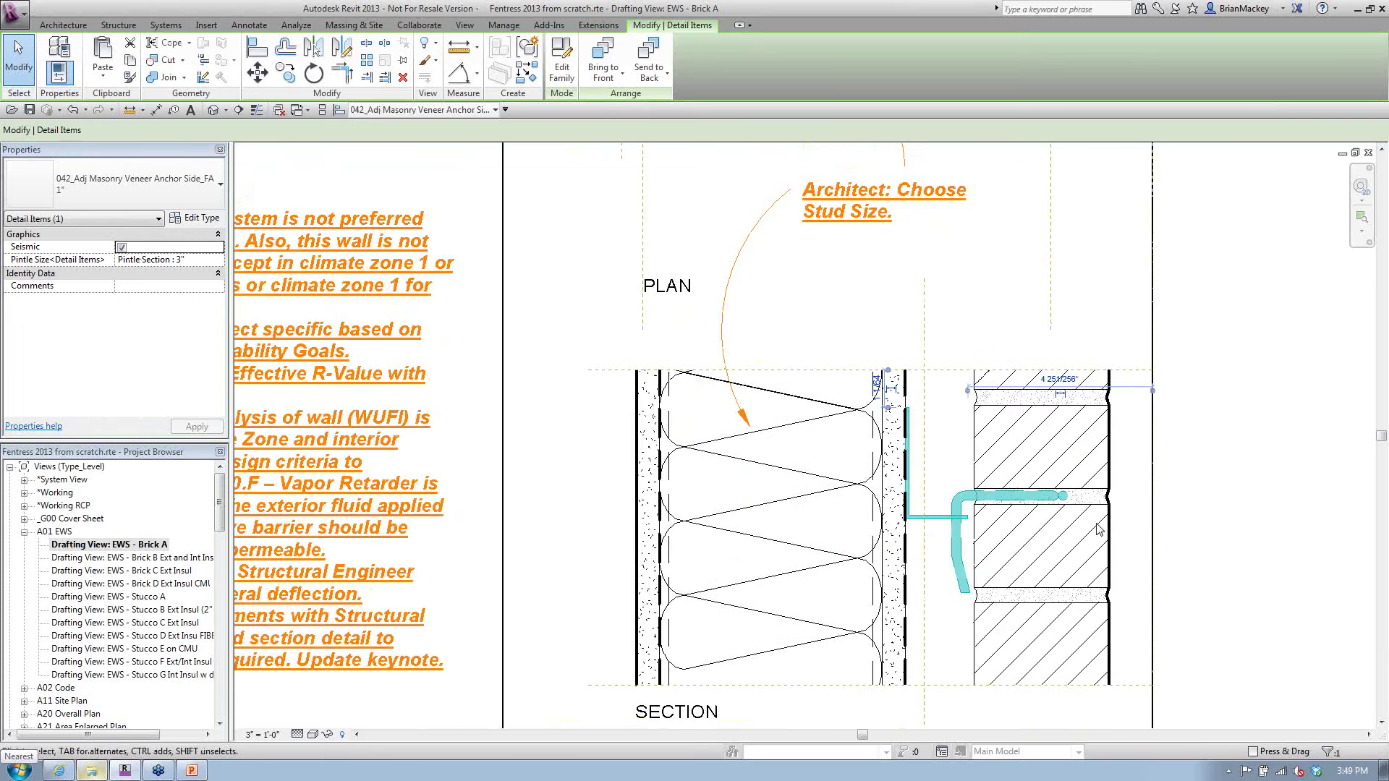
Turn on Seismic for the plan detail's veneer anchor, then deselect it
middle_click_drag(983, 373, 953, 477)
left_click(937, 300)
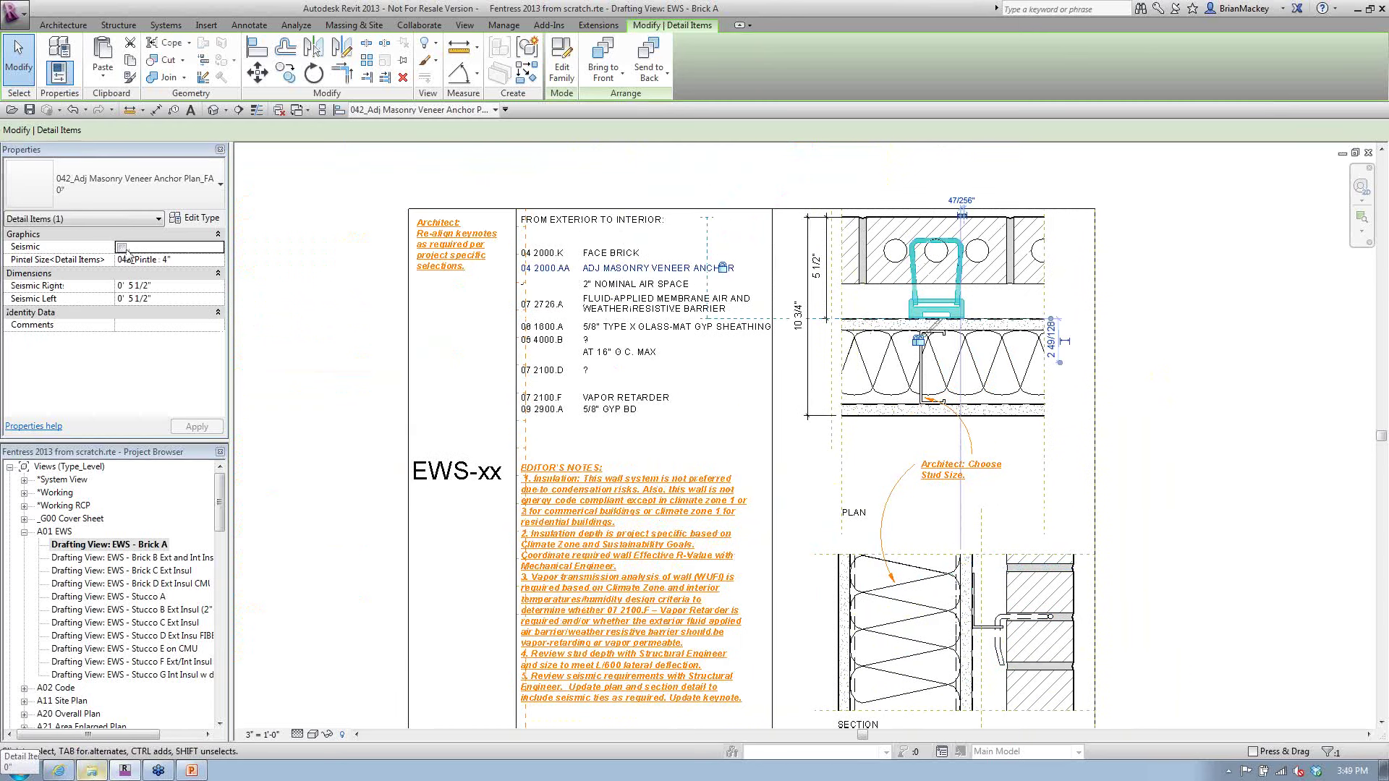
left_click(936, 271)
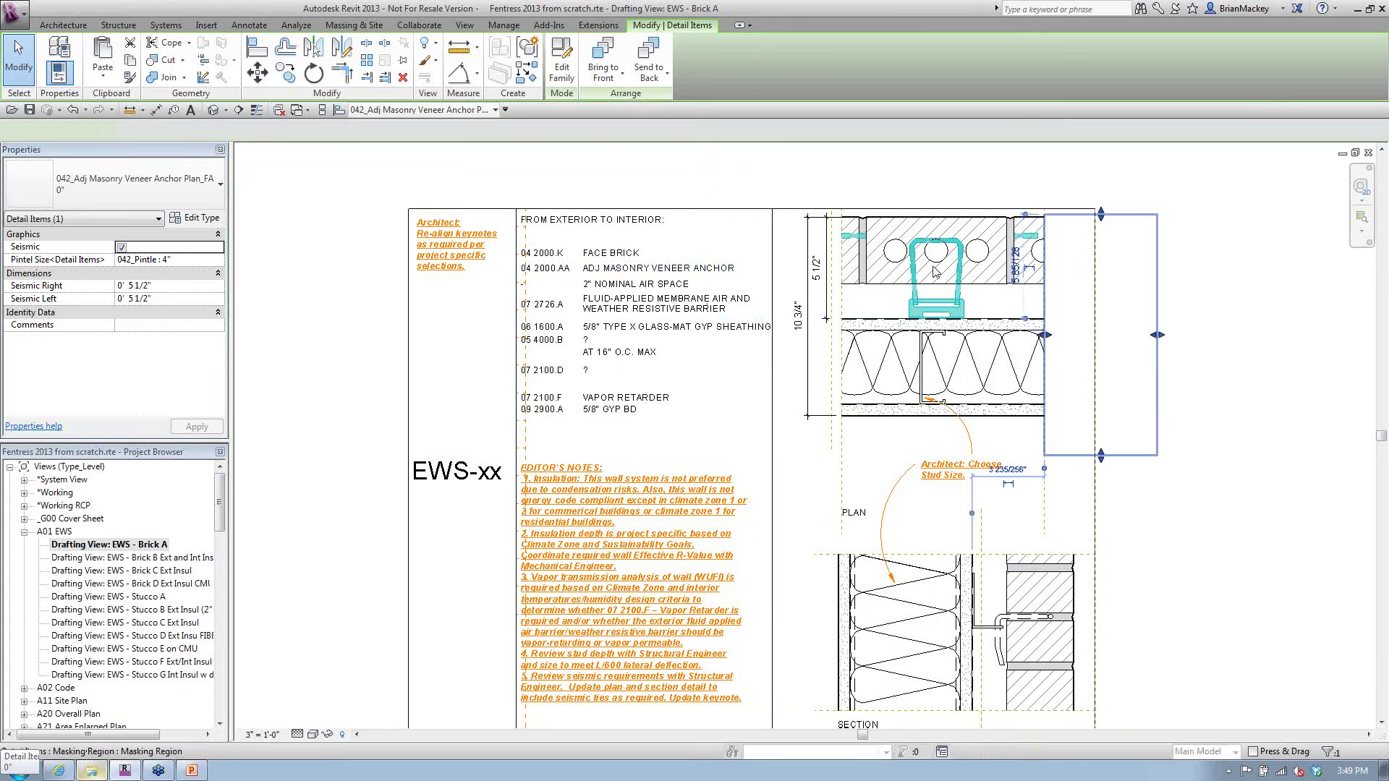
scroll(844, 233, "up", 4)
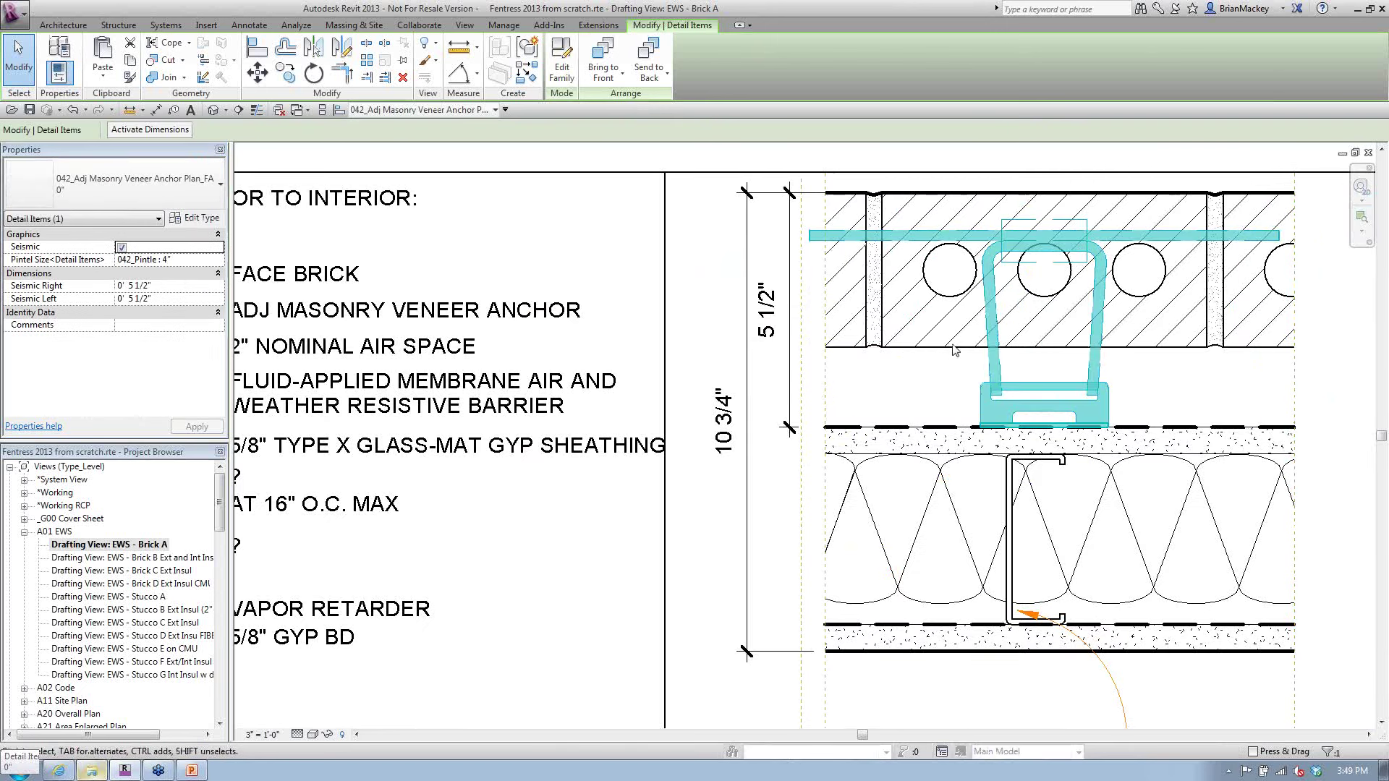
left_click(952, 367)
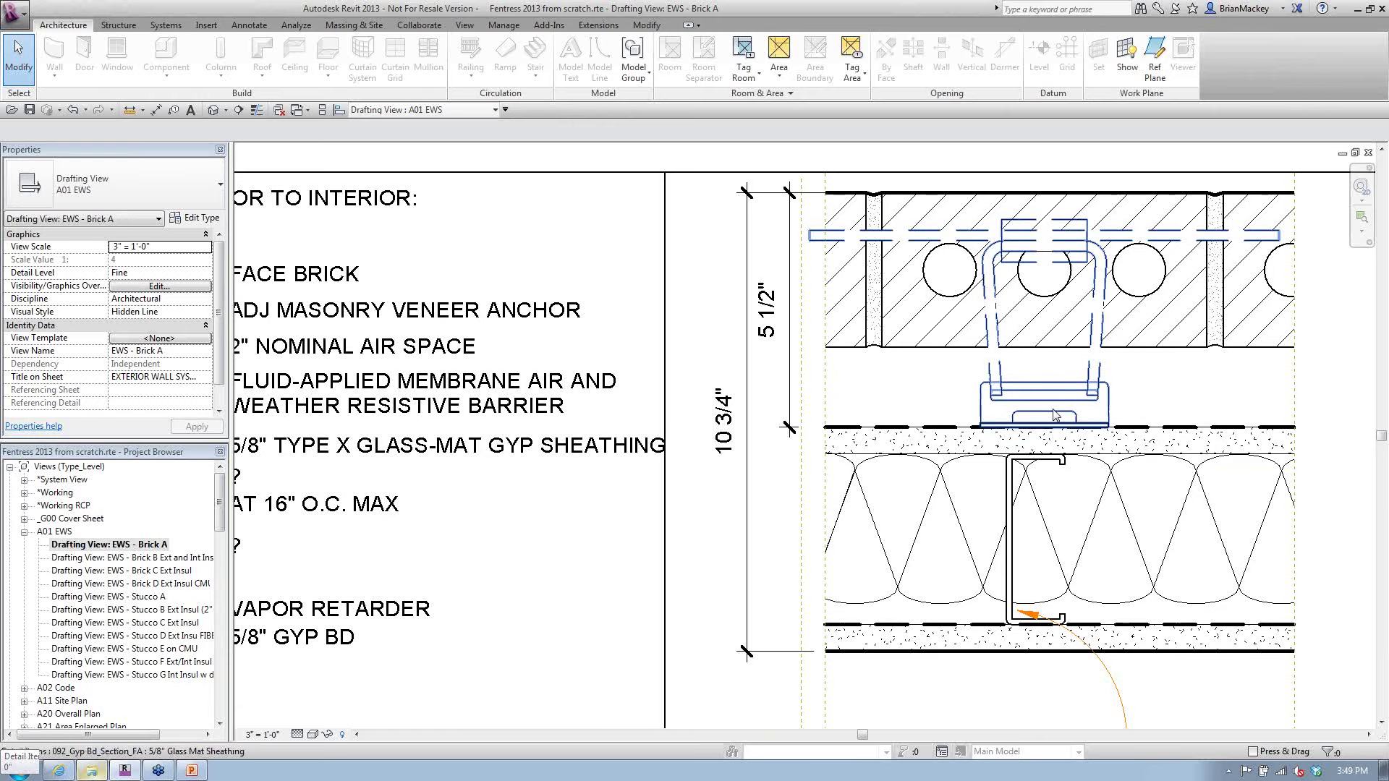
Set the plan veneer anchor's Pintel Size to 042_Pintle : 5 1/4"
scroll(1070, 400, "down", 3)
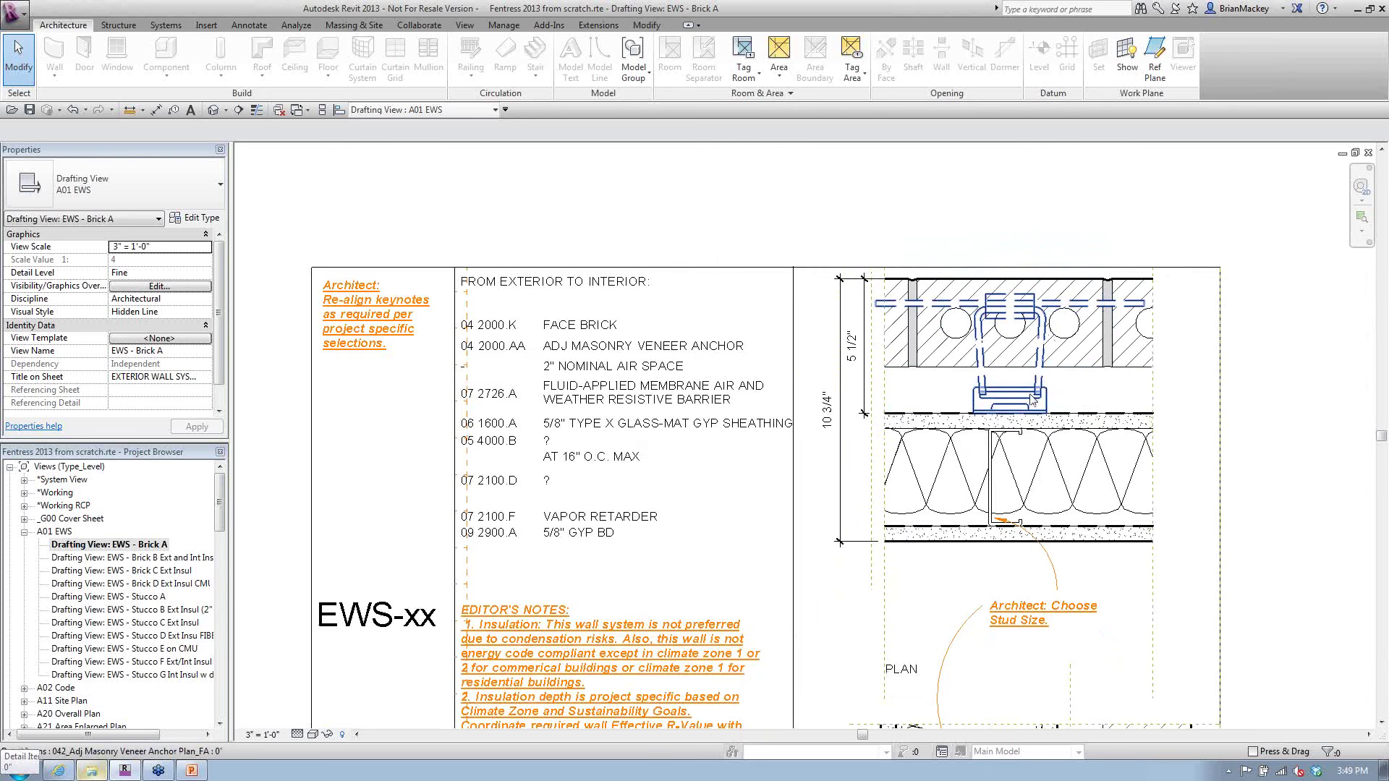
scroll(1032, 400, "up", 4)
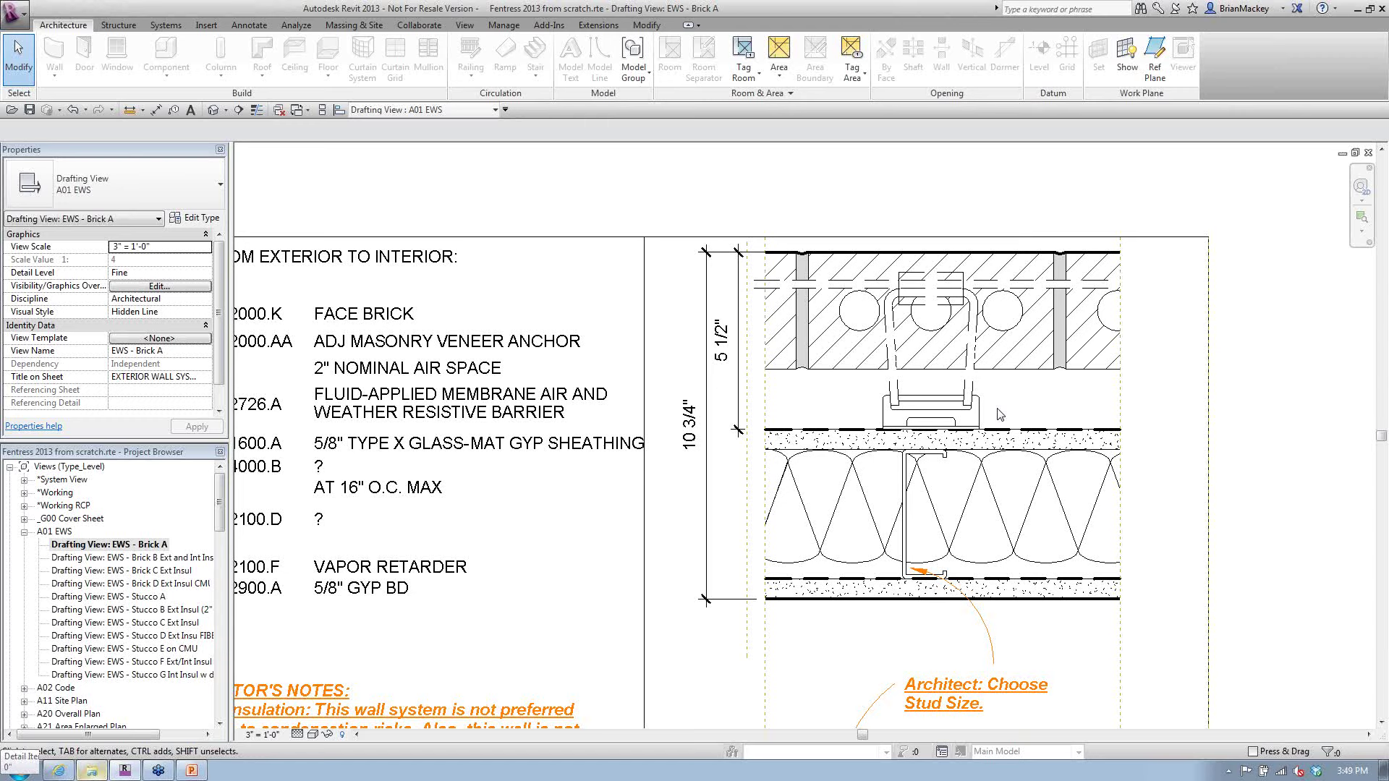
scroll(999, 414, "down", 2)
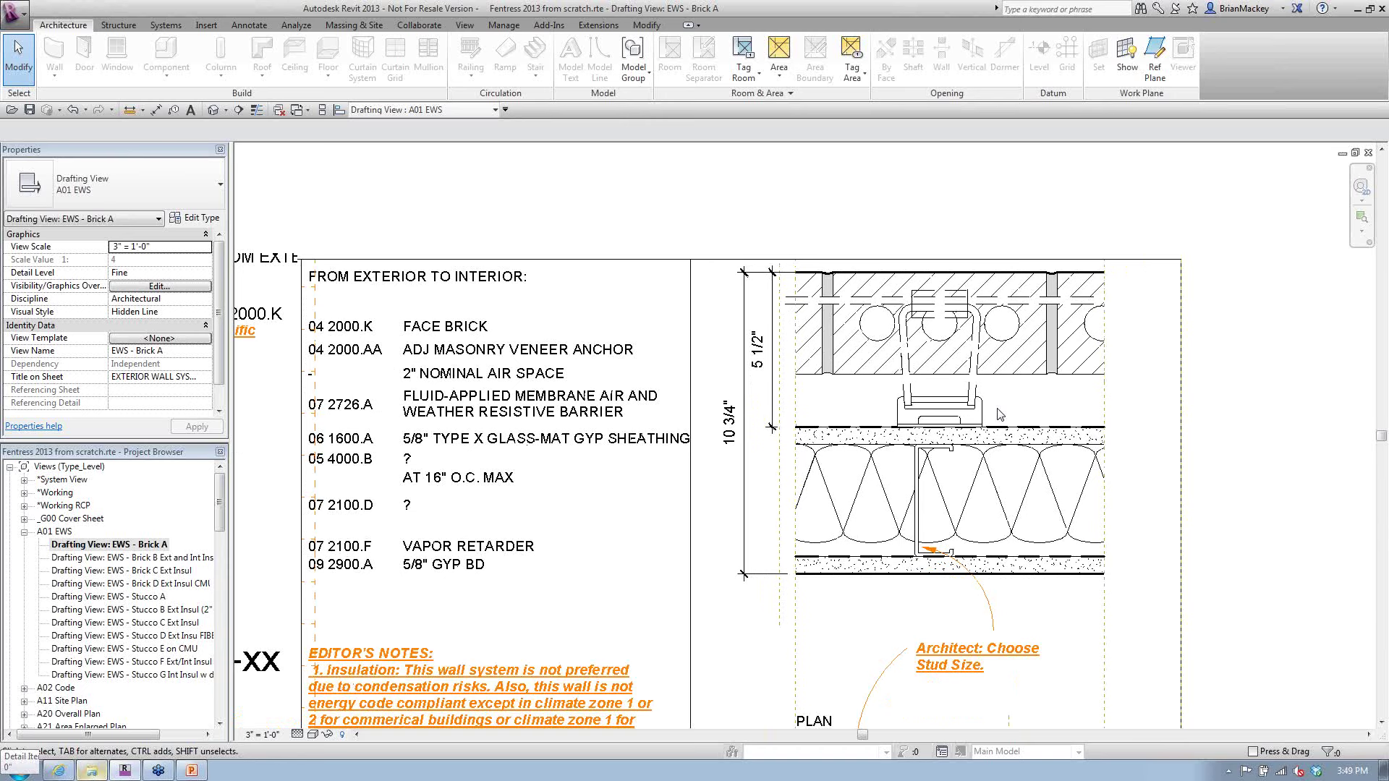
left_click(947, 362)
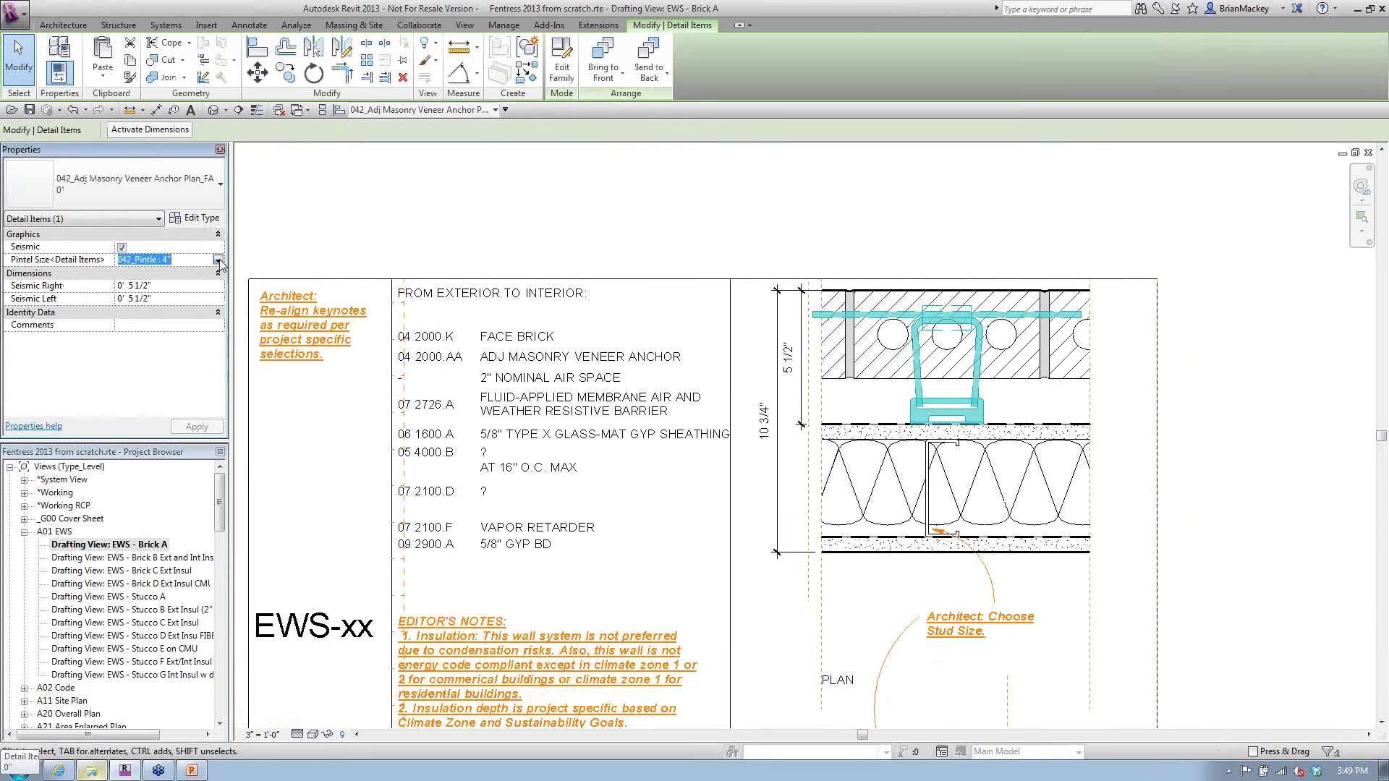
left_click(218, 260)
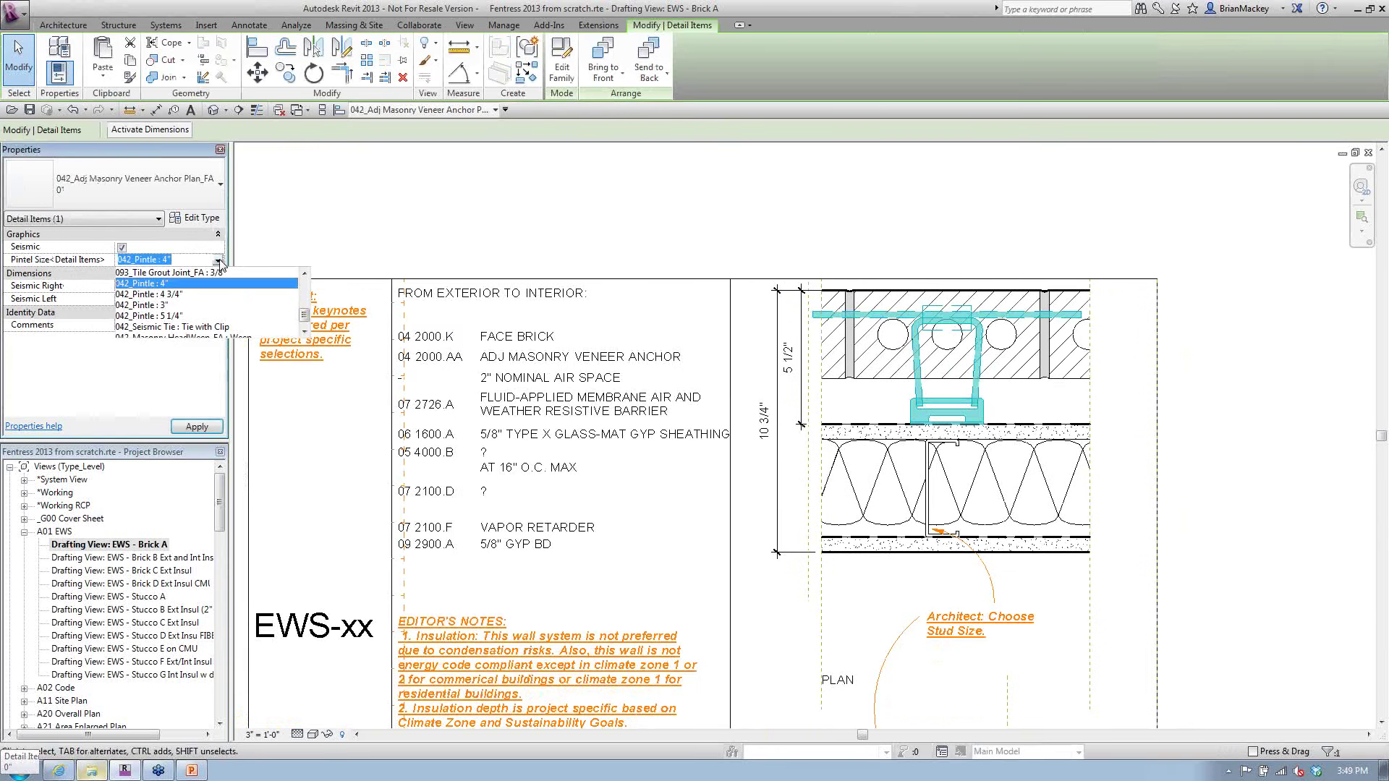
left_click(185, 316)
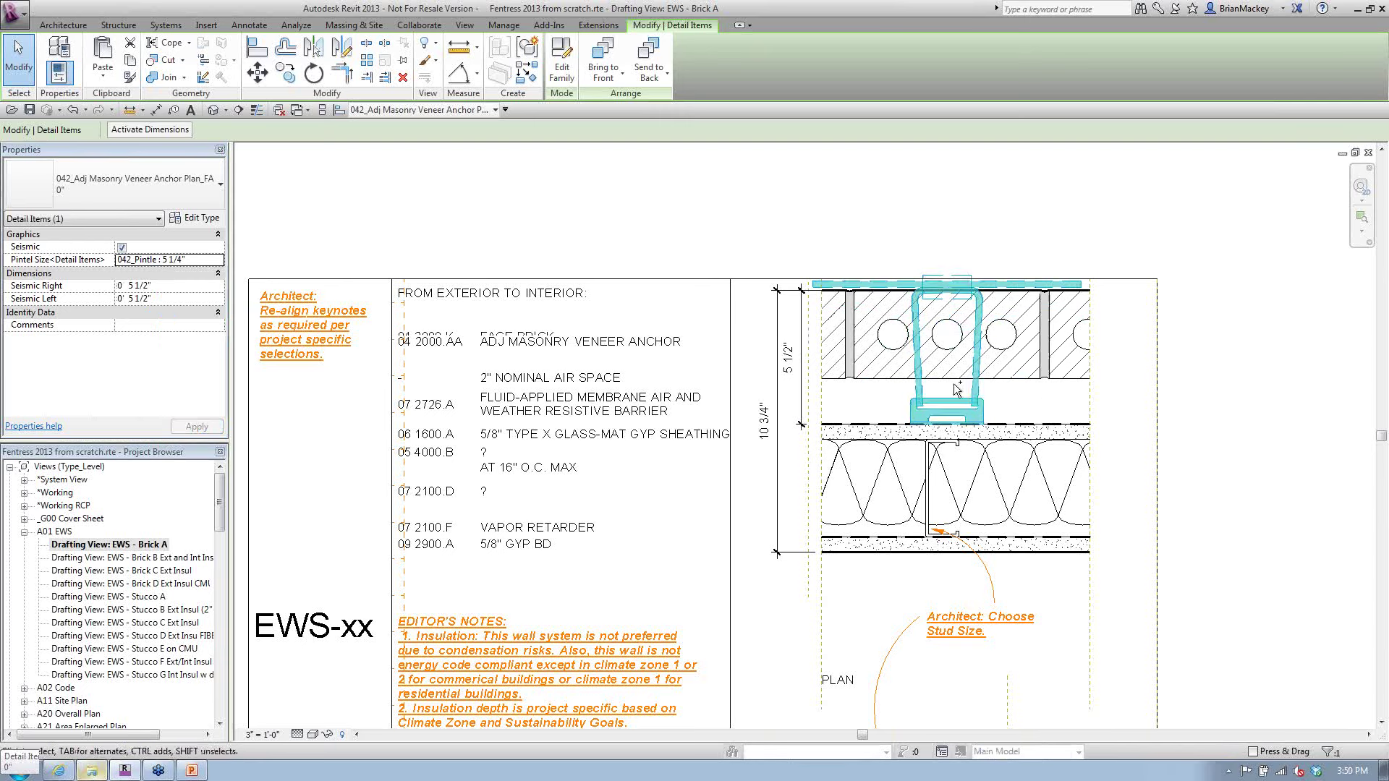
key("Escape")
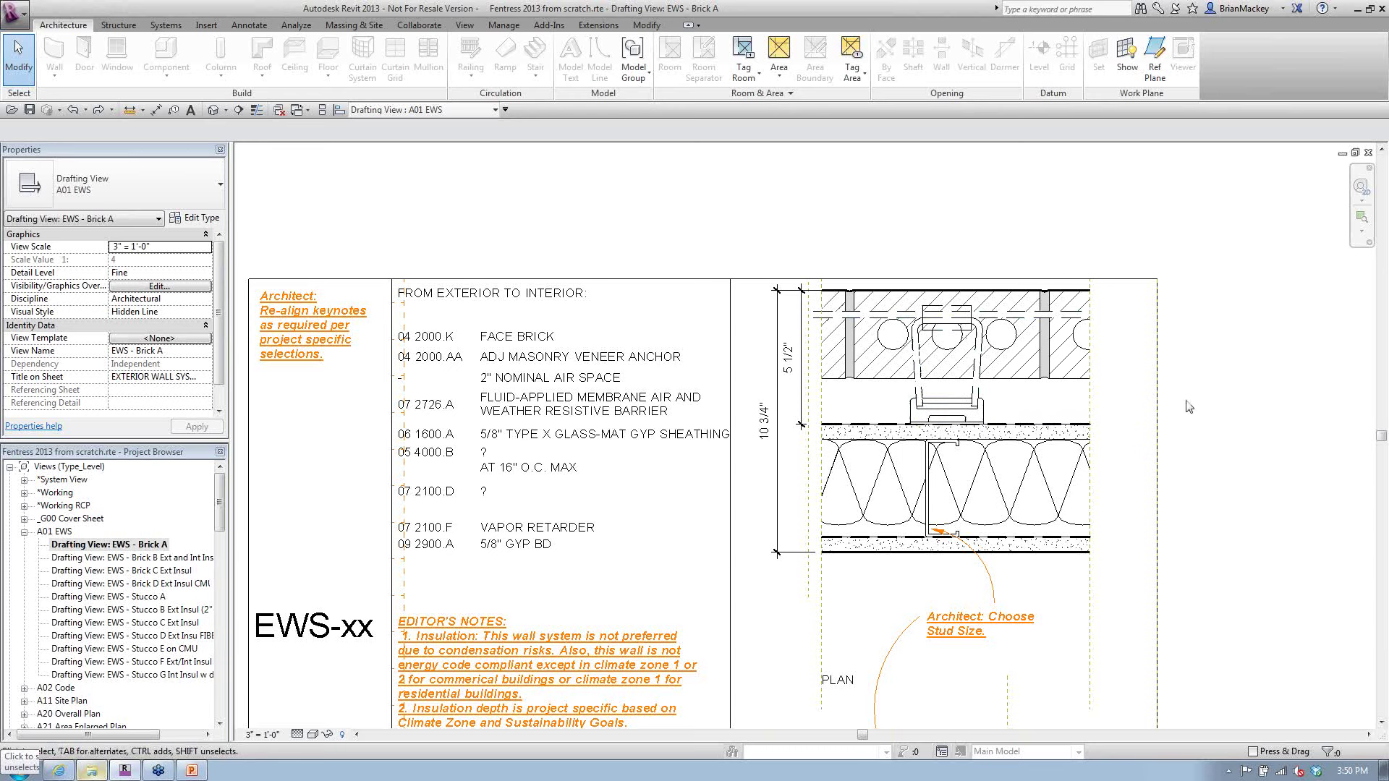
Center the wall detail in view, then switch to the LEVEL 01 floor plan
scroll(1179, 399, "down", 3)
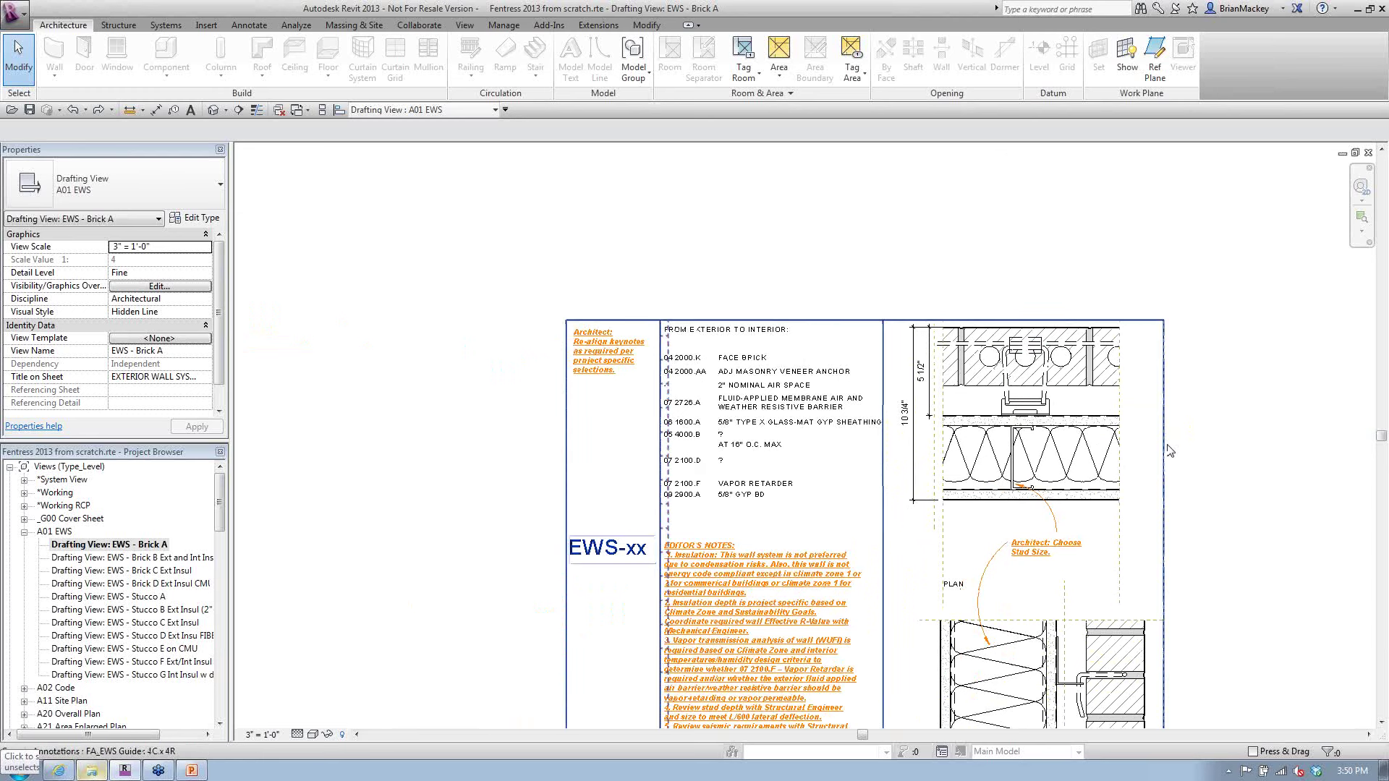
middle_click_drag(1170, 451, 1131, 351)
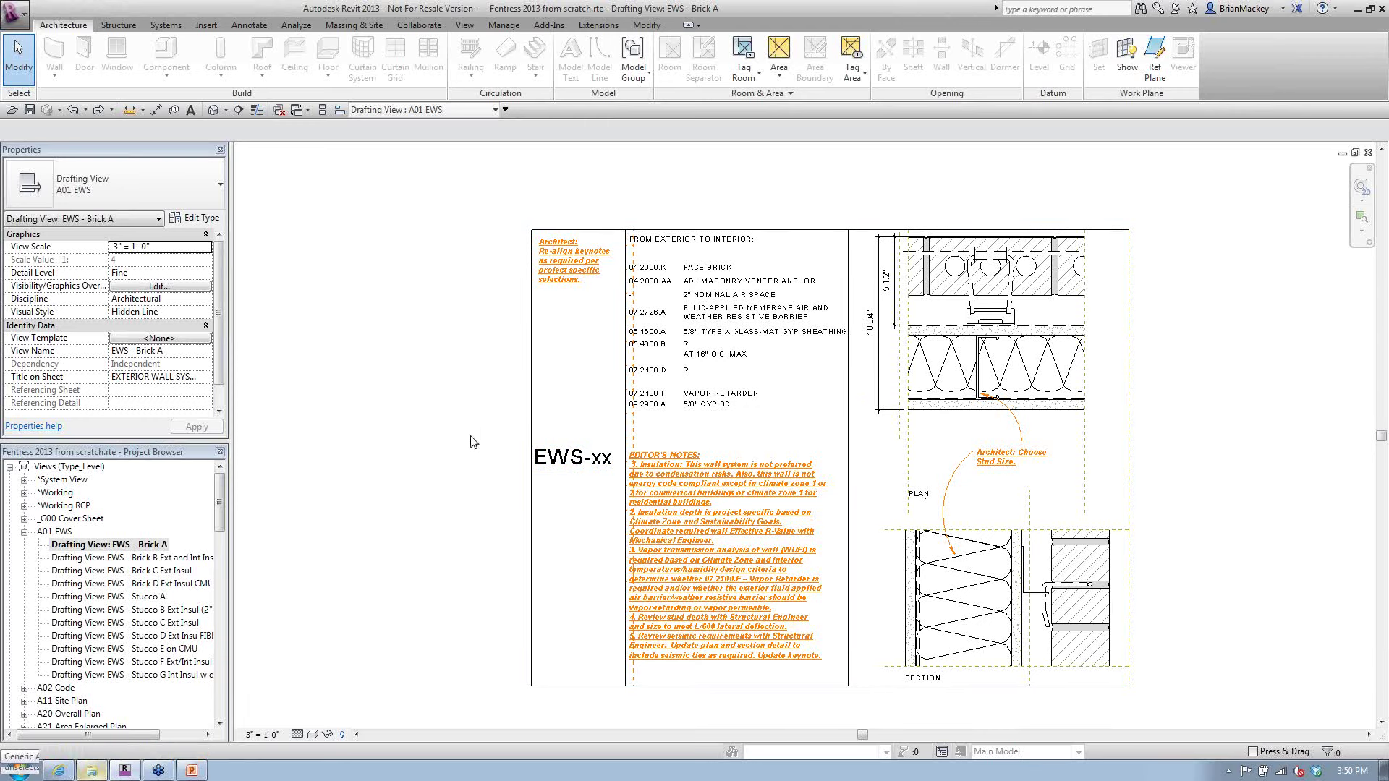
key("ctrl+Tab")
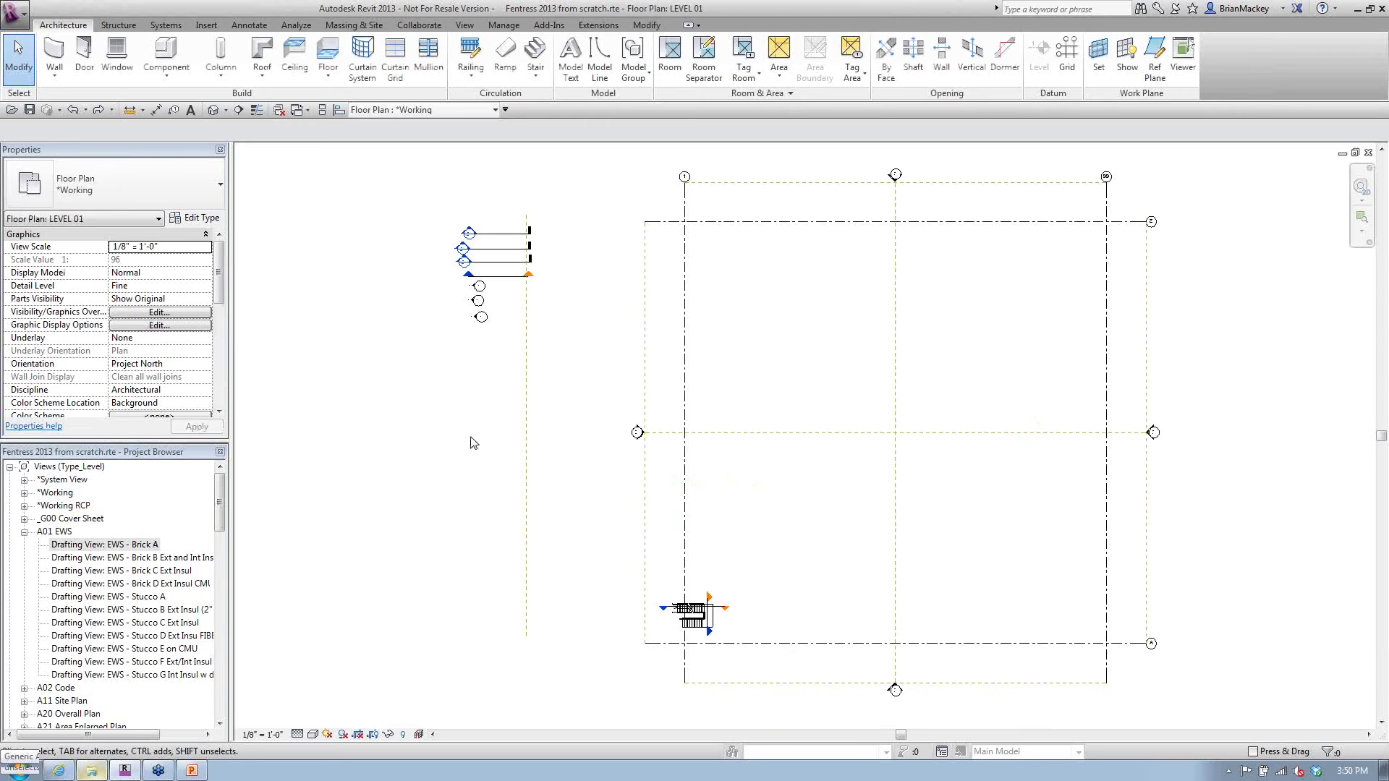
Browse to D:\Revit Family\2013\Detail Components in Explorer and open Grid Guide.rfa
key("ctrl+Tab")
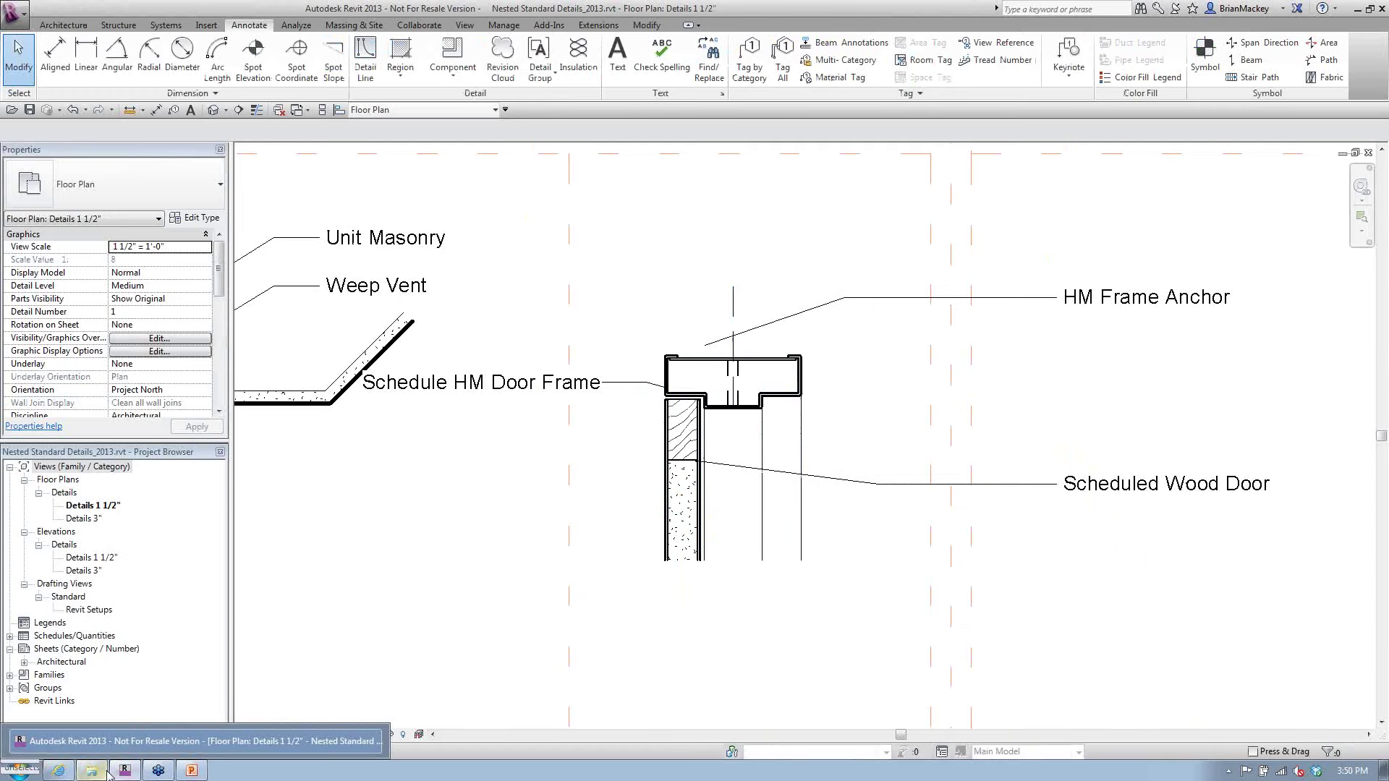
mouse_move(102, 772)
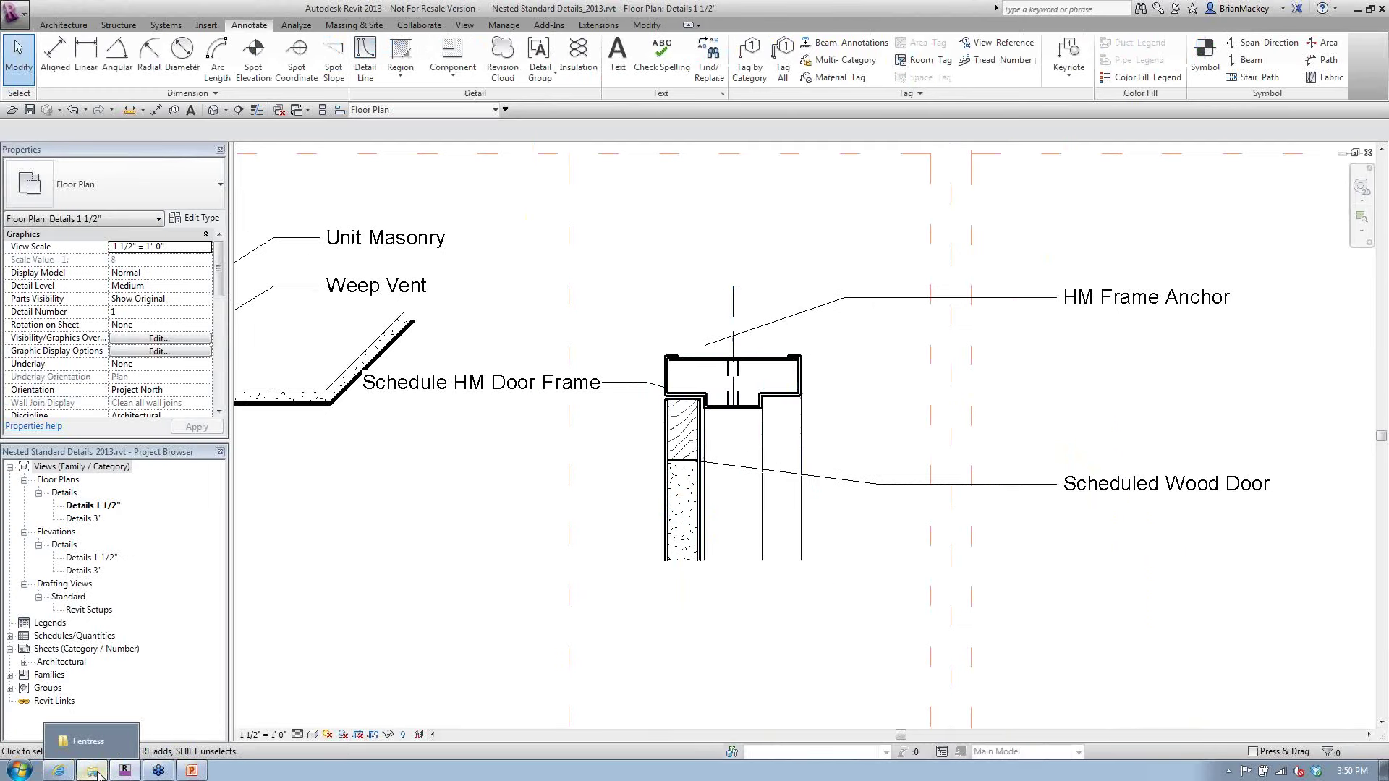
left_click(100, 773)
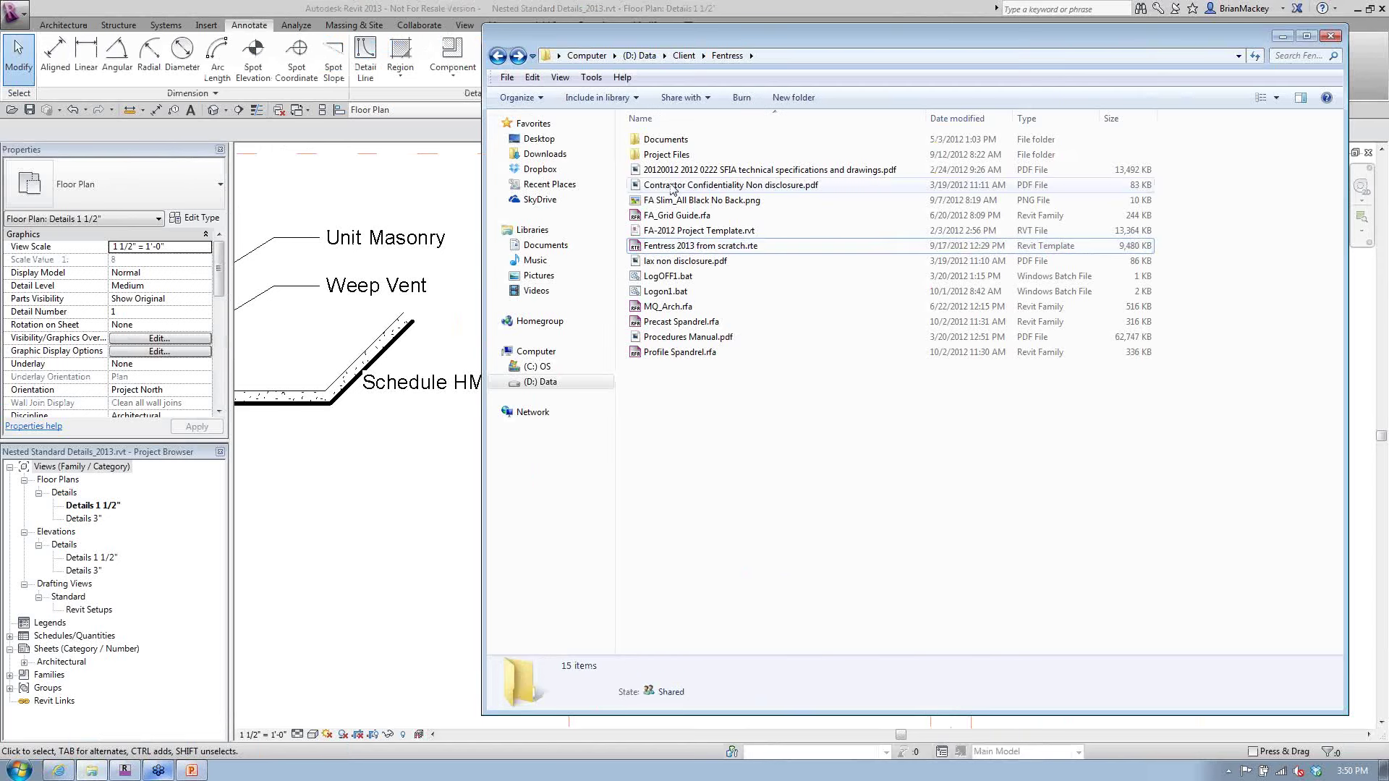
left_click(651, 55)
double_click(675, 252)
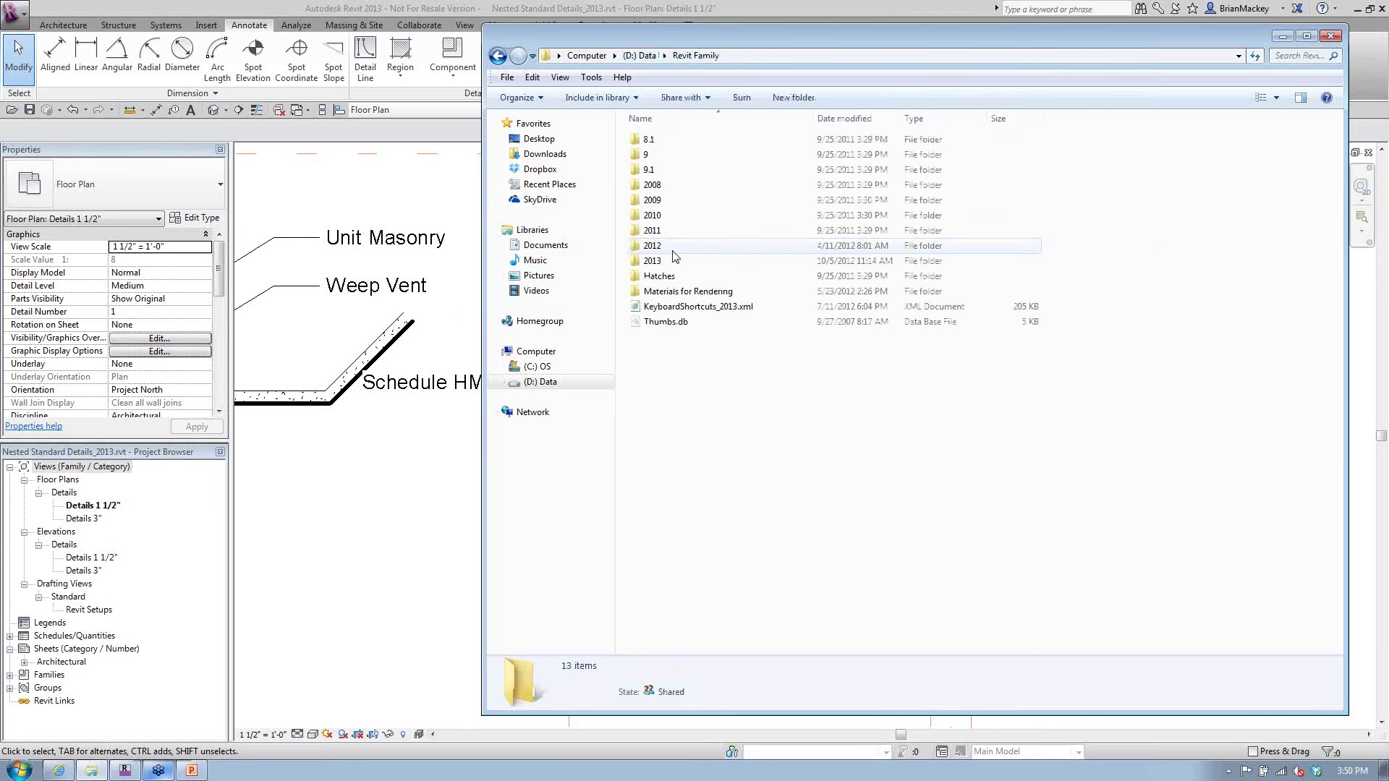
double_click(672, 262)
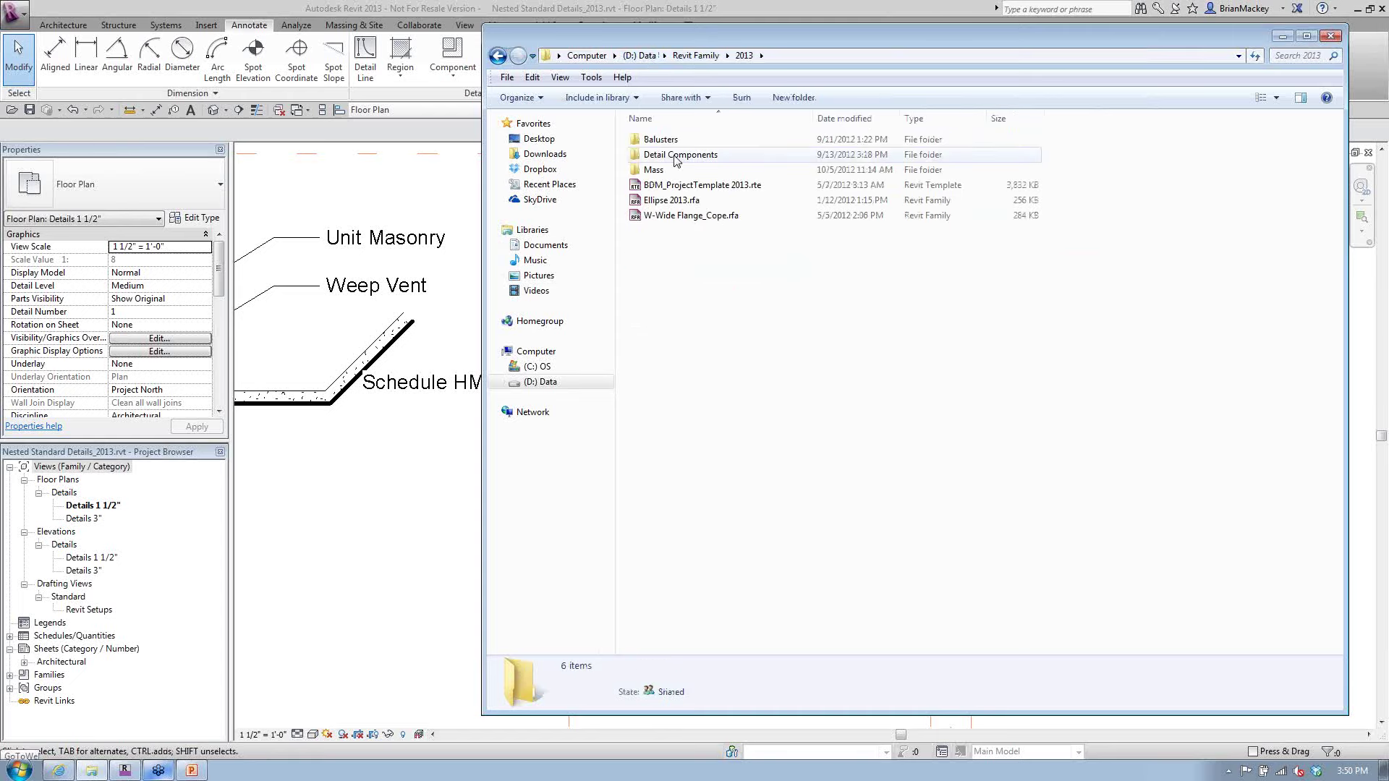
double_click(680, 154)
left_click(670, 277)
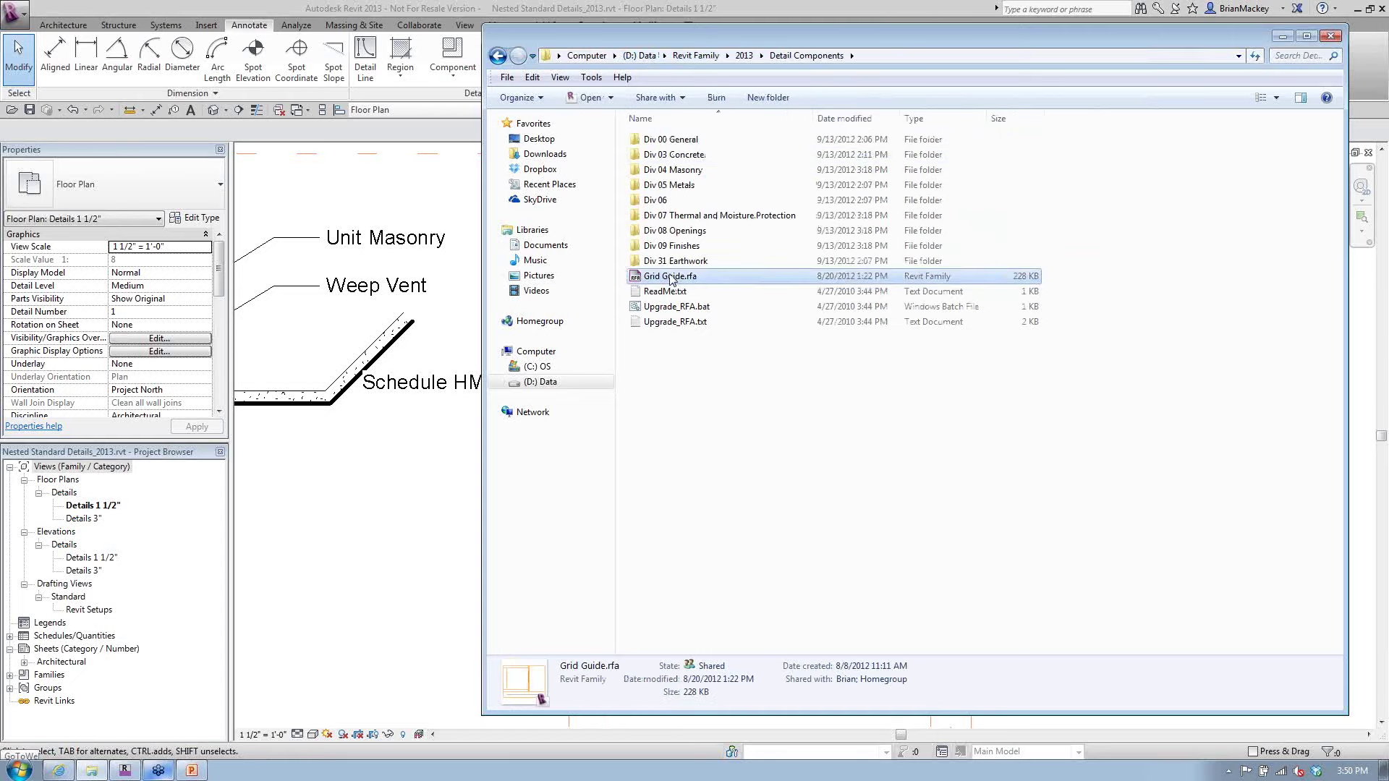
double_click(670, 277)
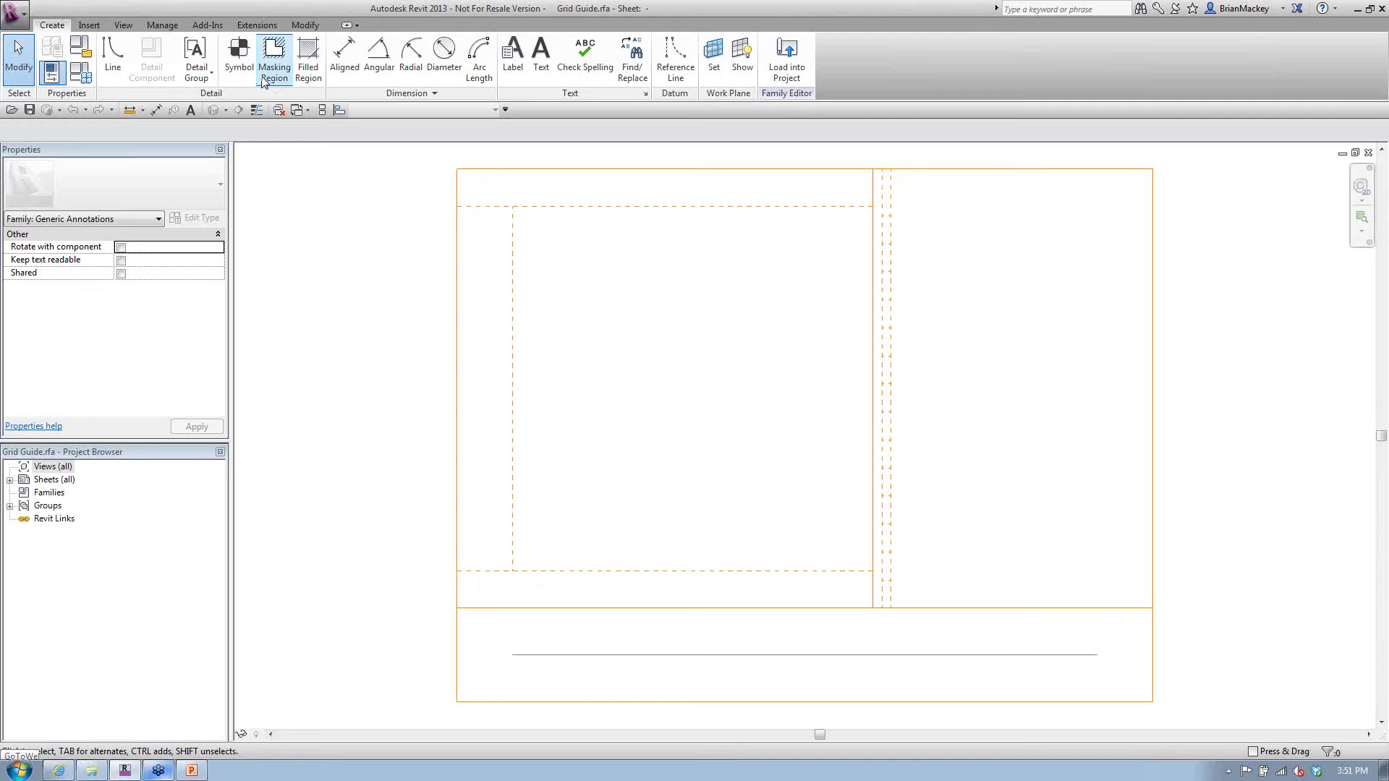
Check the Grid Guide category settings unchanged, then bring up Family Types for 4C x 4R
left_click(90, 54)
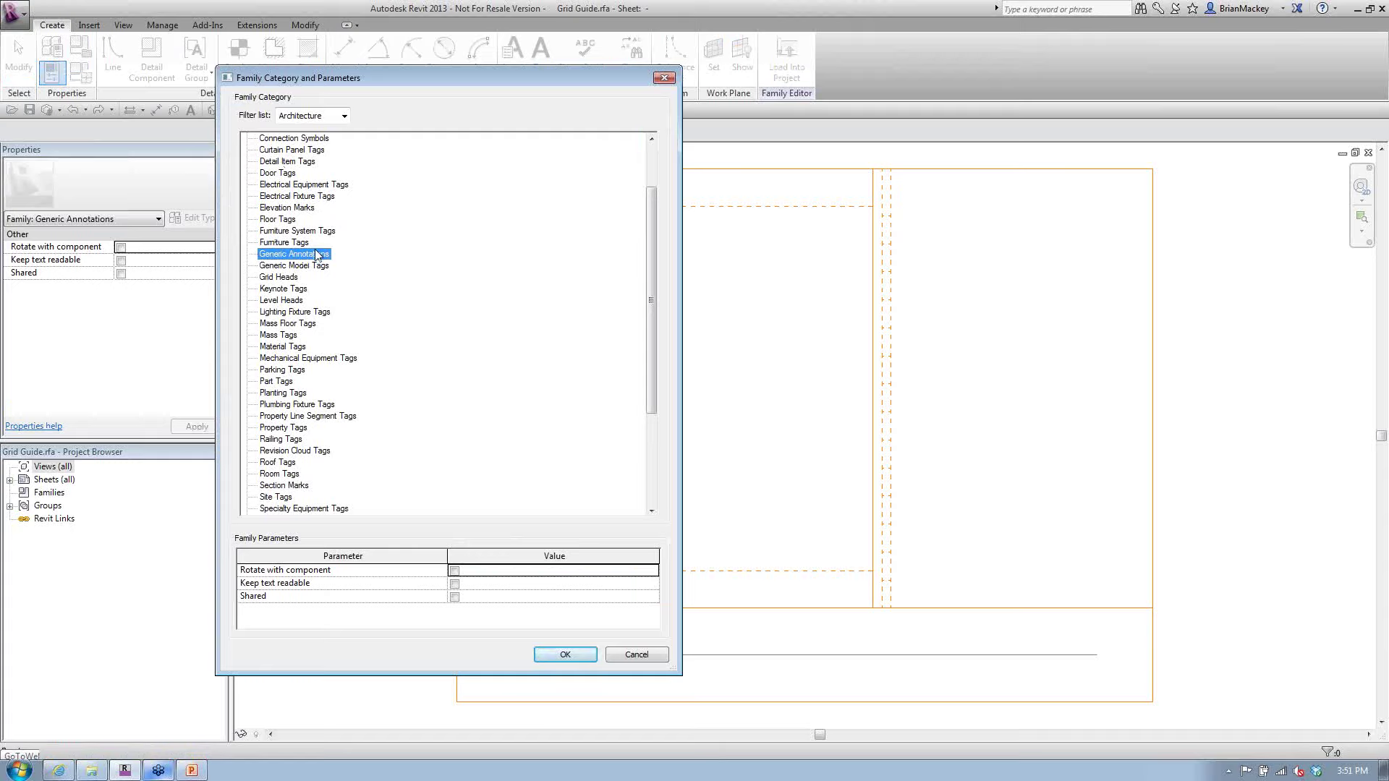
left_click(617, 660)
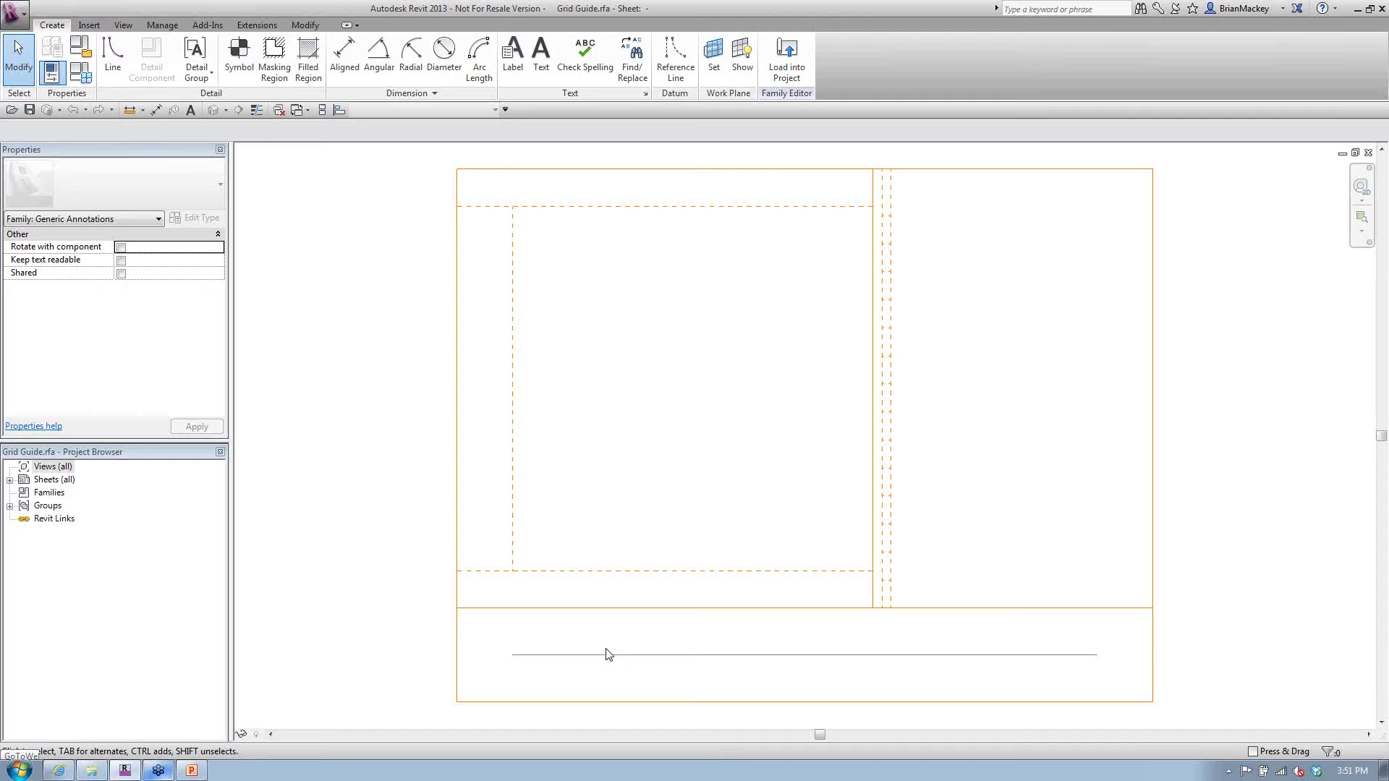
left_click(81, 73)
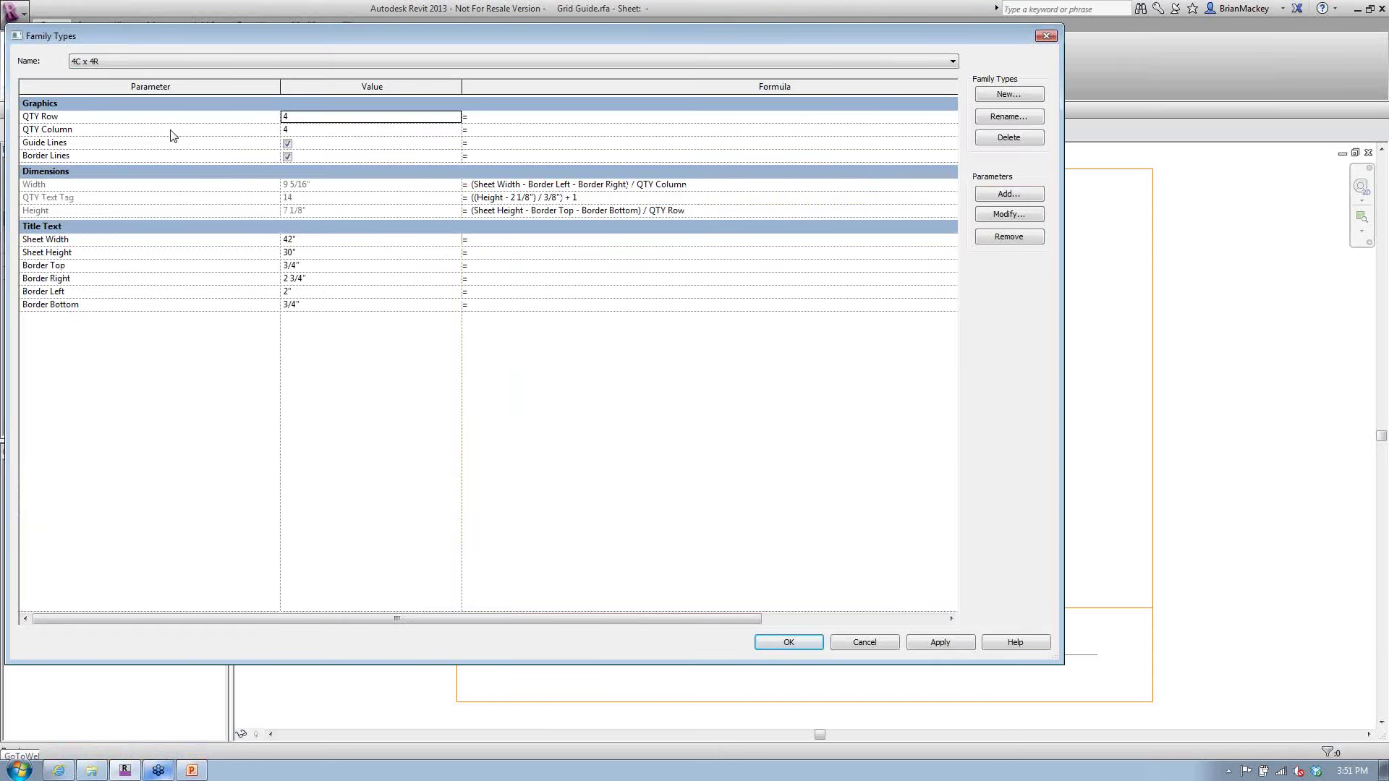
Set the Grid Guide Sheet Height to 24" and Sheet Width to 36"
left_click(313, 243)
left_click(319, 254)
type("24")
key("Up")
type("36")
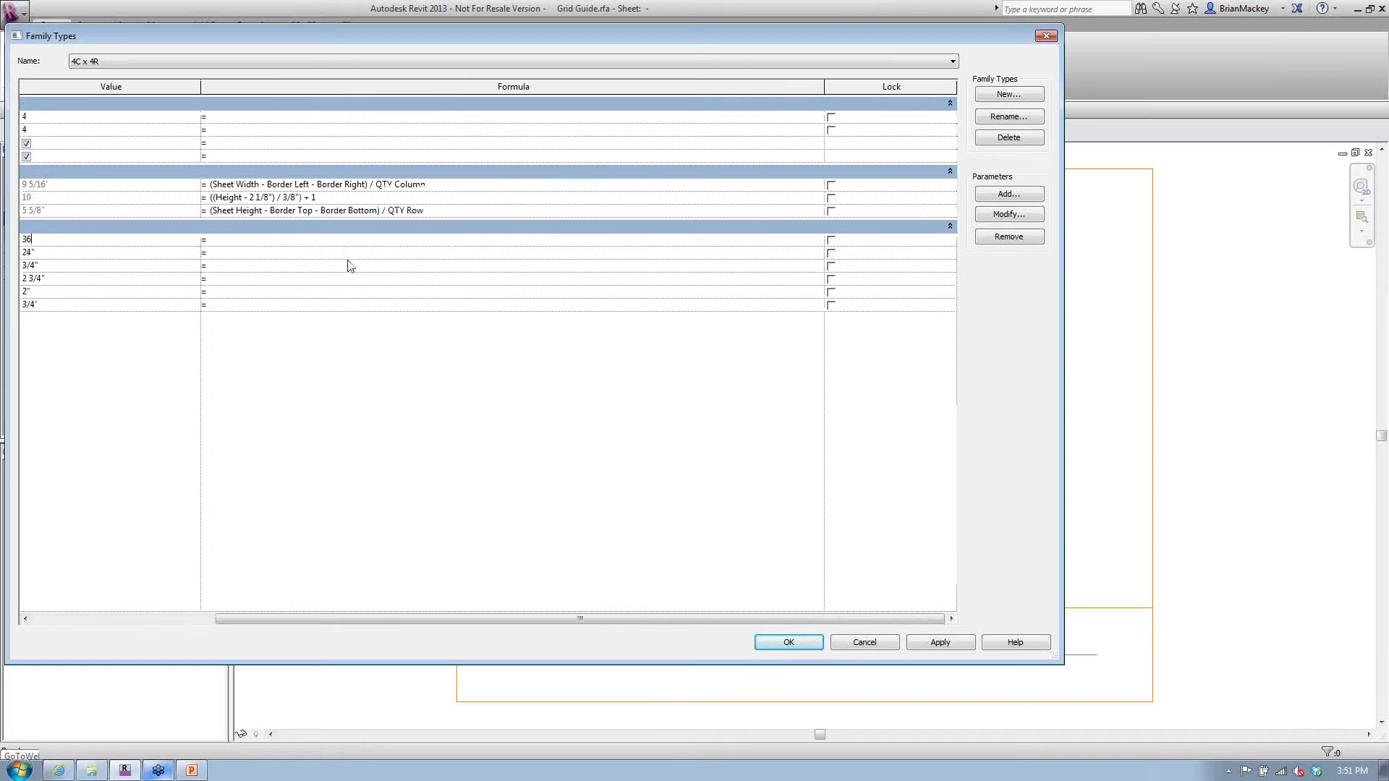
key("Tab")
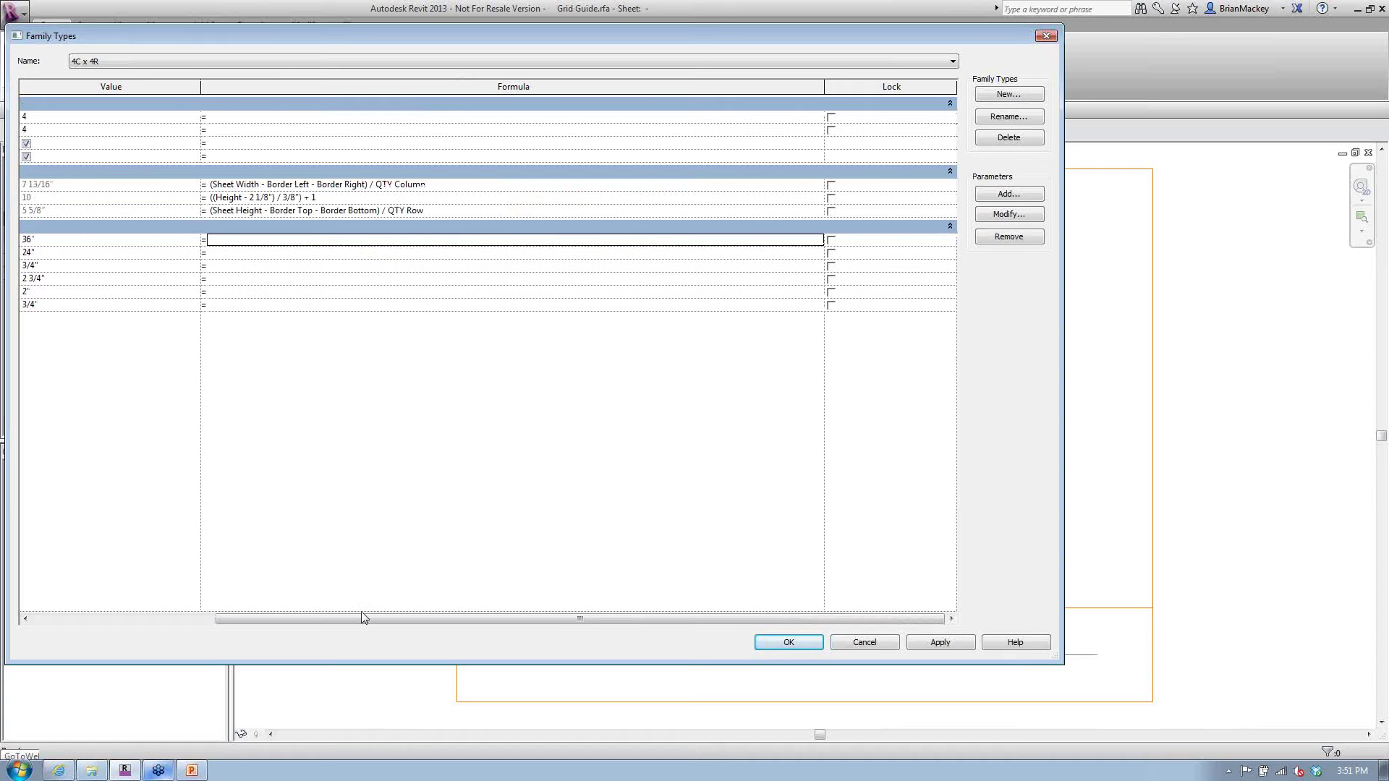
left_click_drag(365, 617, 154, 620)
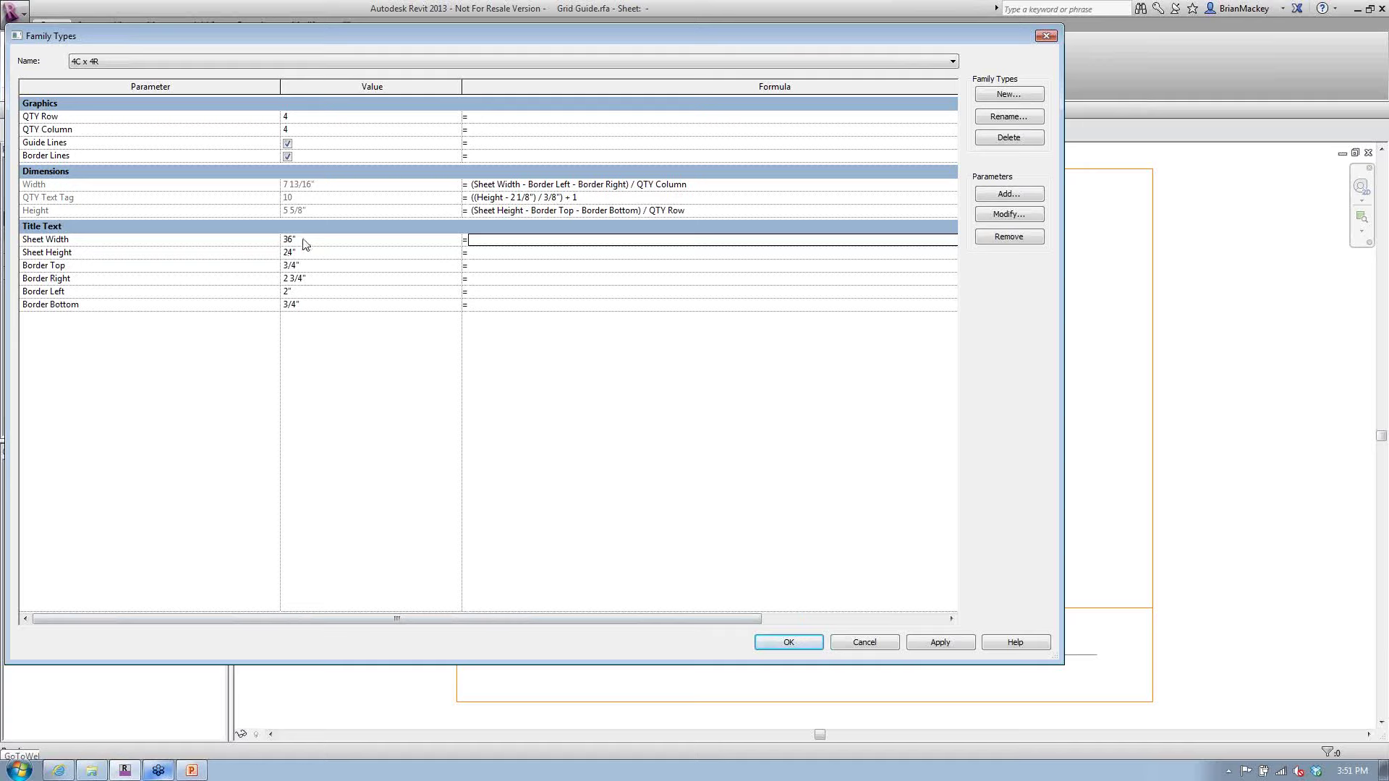
Set Border Top 1", Border Bottom 1" and Border Left 12", and apply
left_click(311, 266)
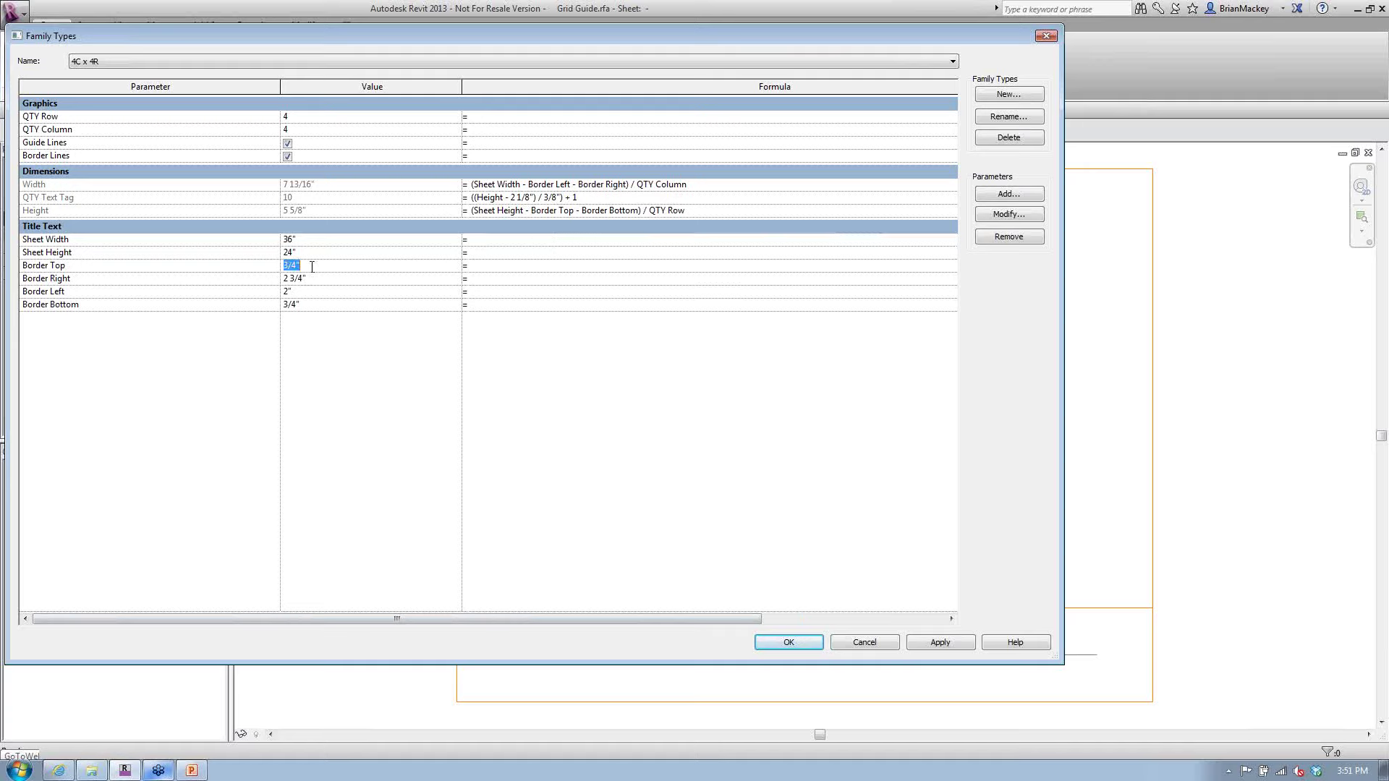
type("1")
key("Return")
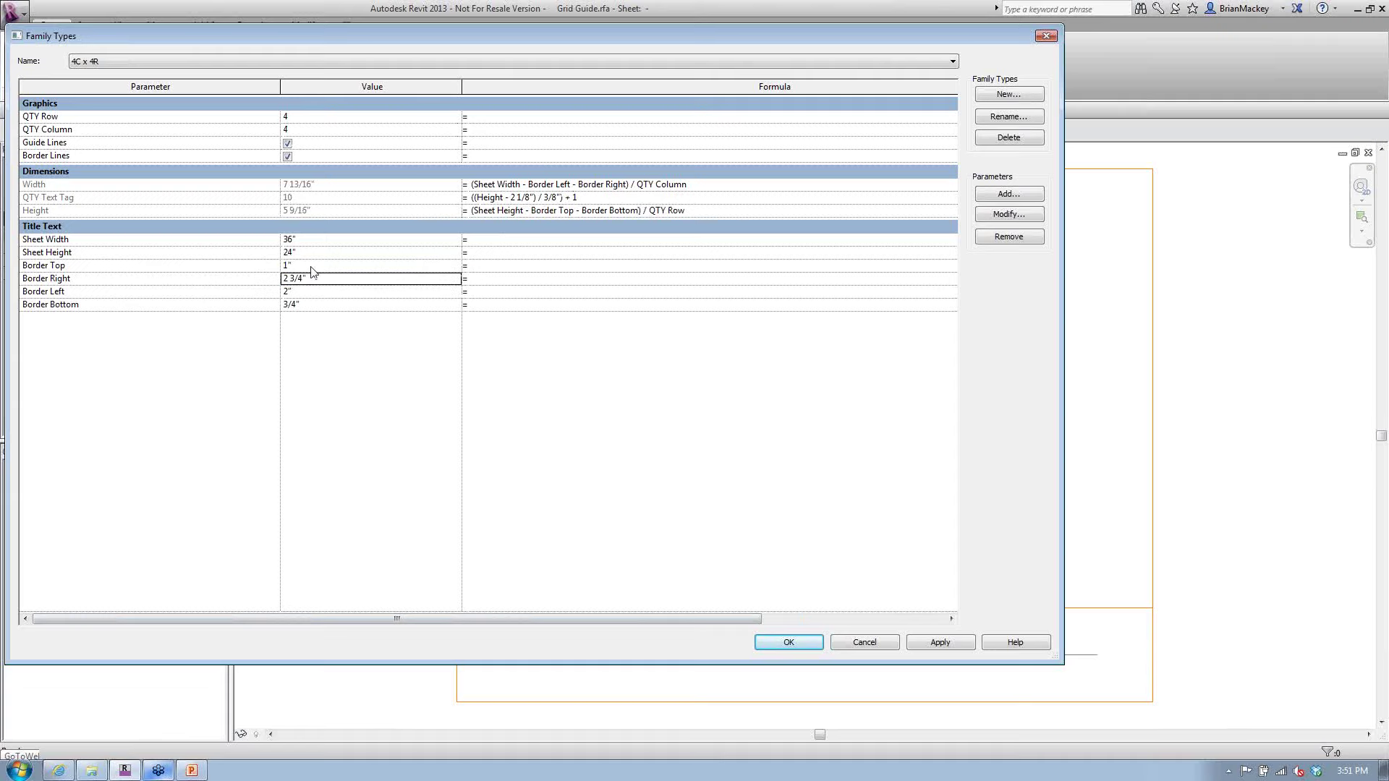
key("Return")
key("Return")
type("1")
key("Up")
type("12")
key("Up")
left_click(796, 640)
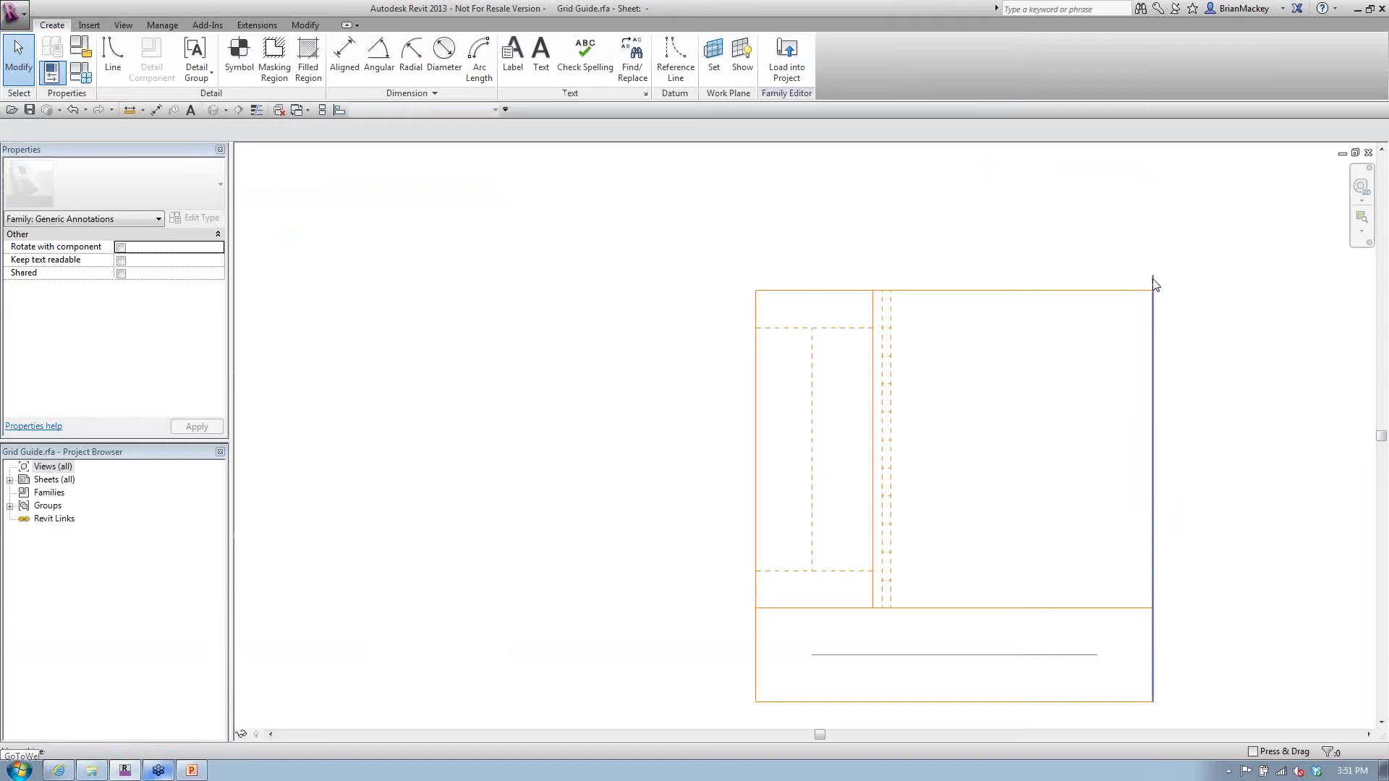
Inspect the right border line, then change the Grid Guide type from 4C x 4R to 3C x 4R
left_click(1153, 284)
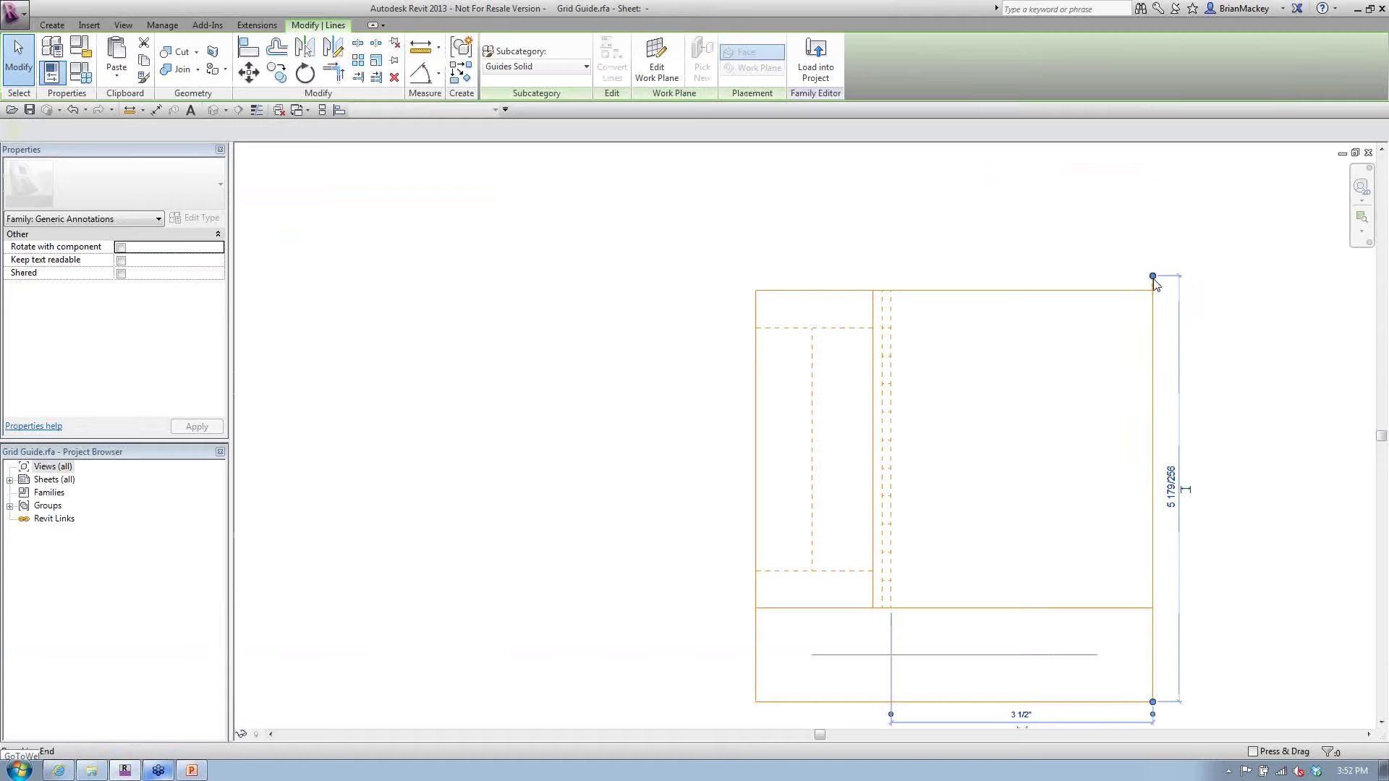
left_click(1188, 341)
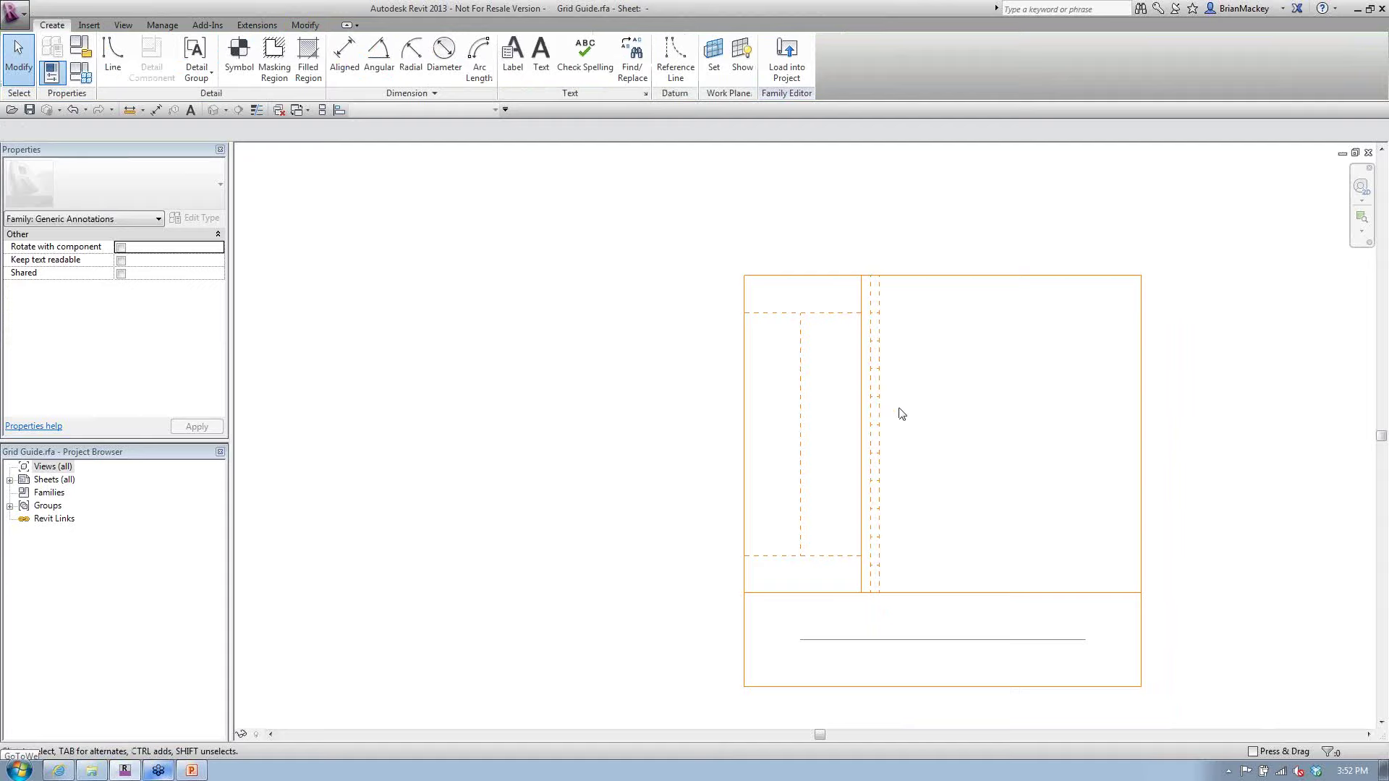
left_click(124, 108)
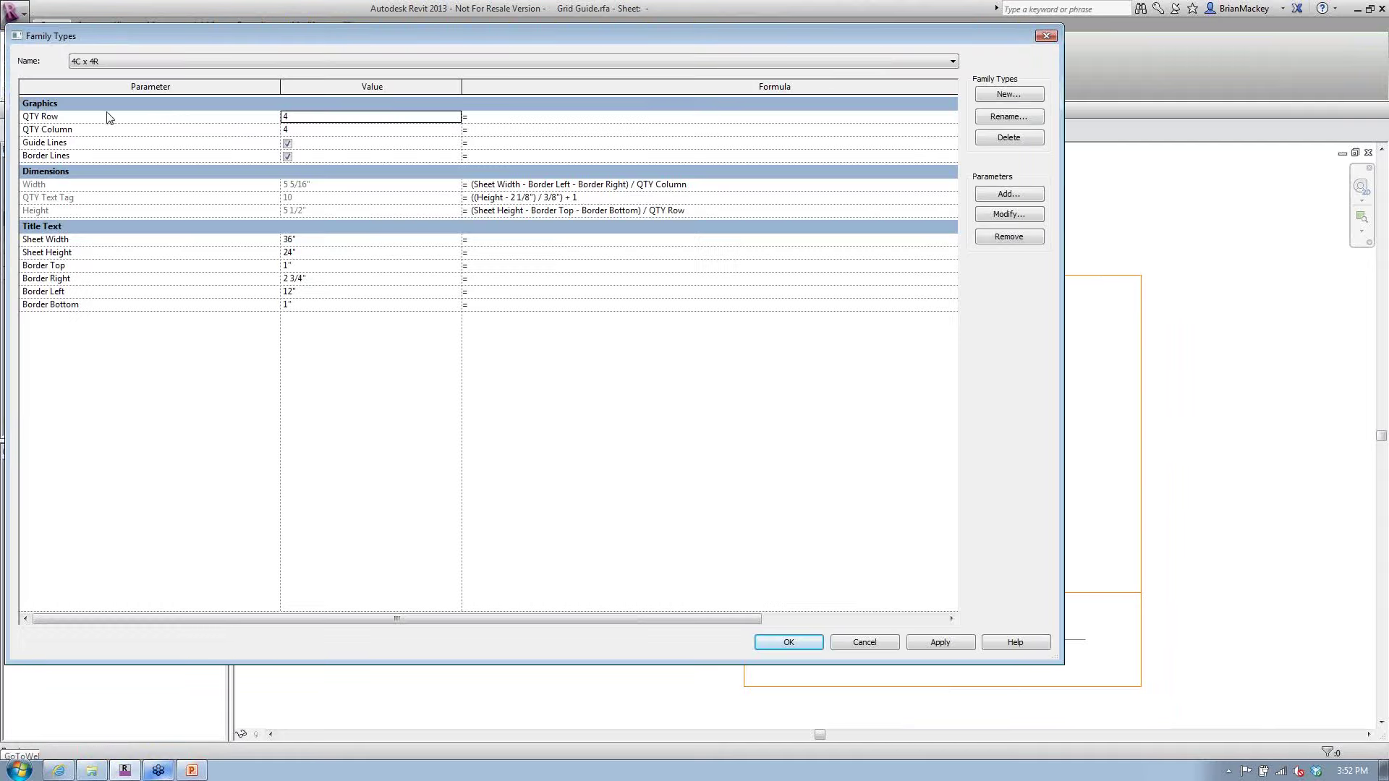
left_click(285, 119)
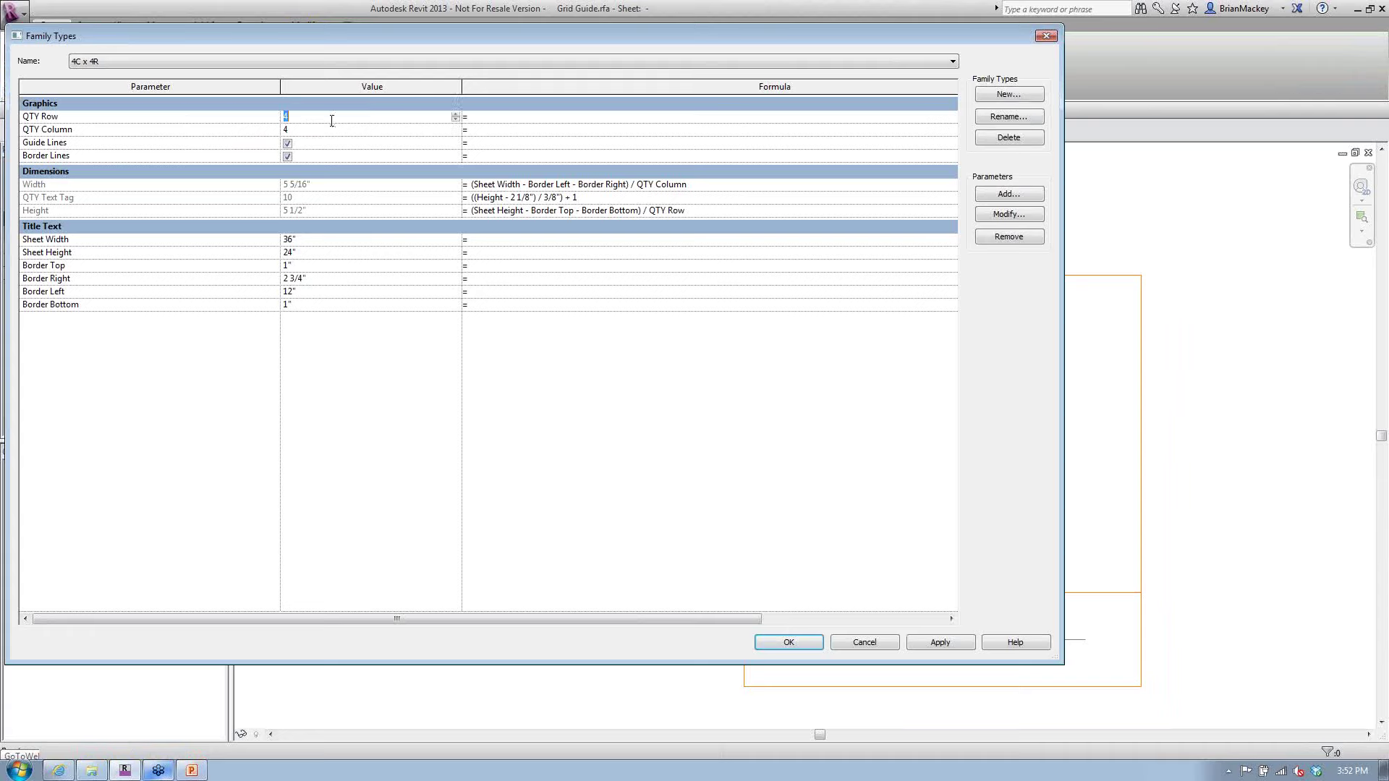
left_click(152, 63)
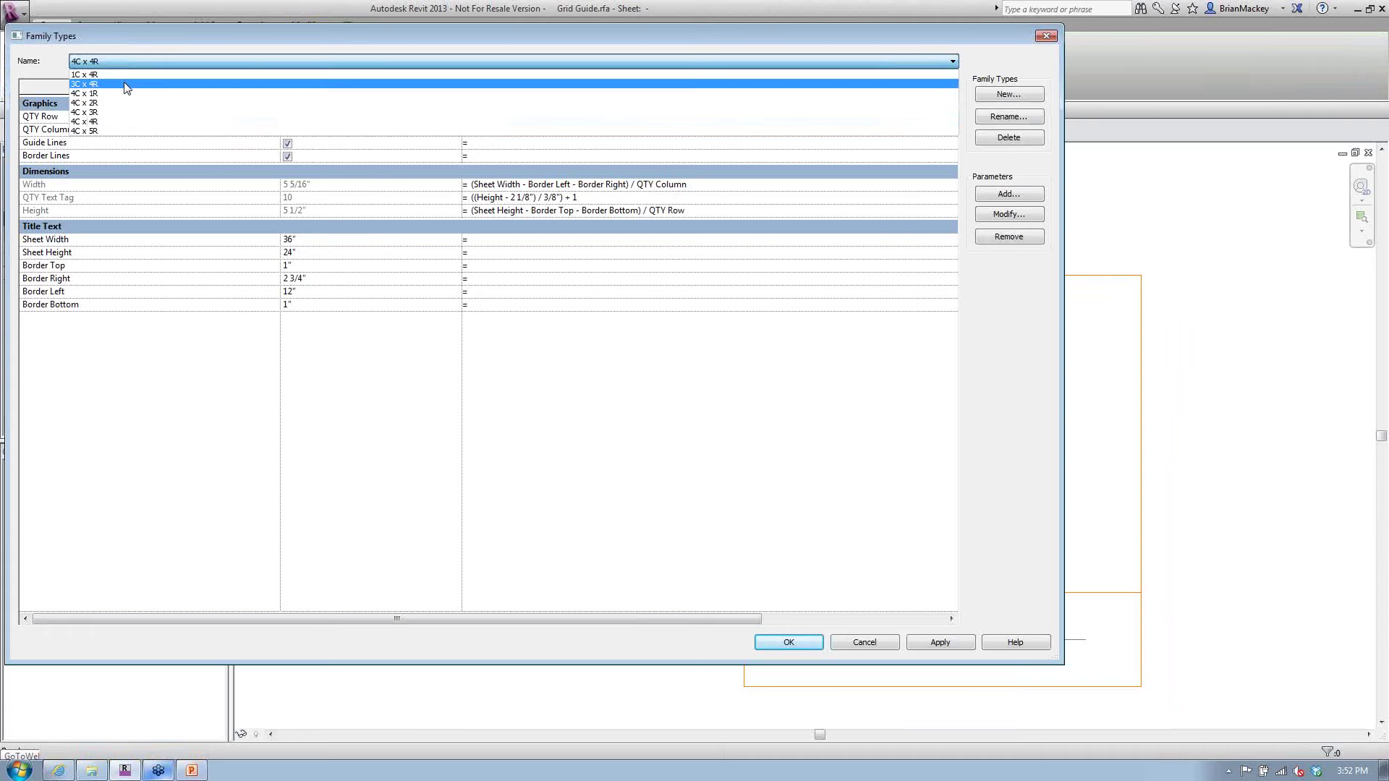
left_click(126, 86)
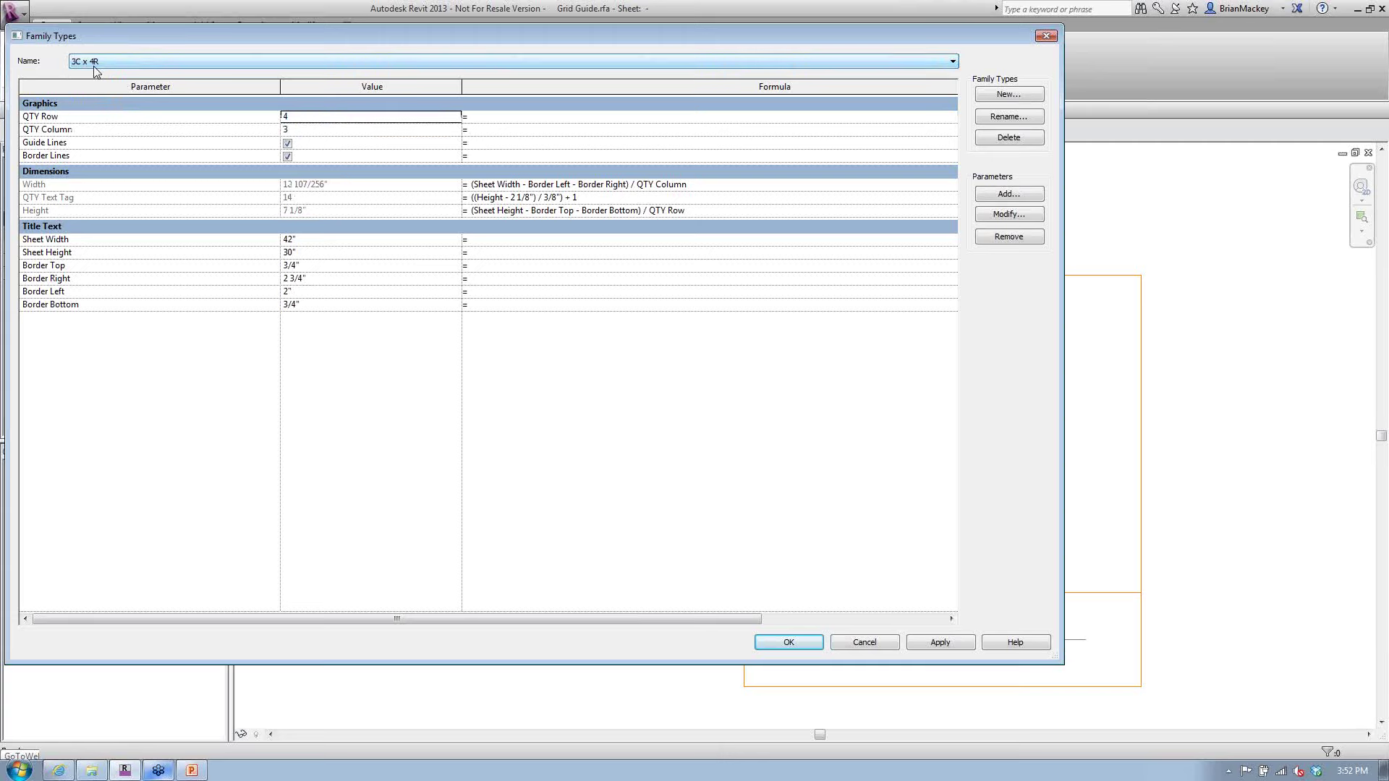
left_click(807, 645)
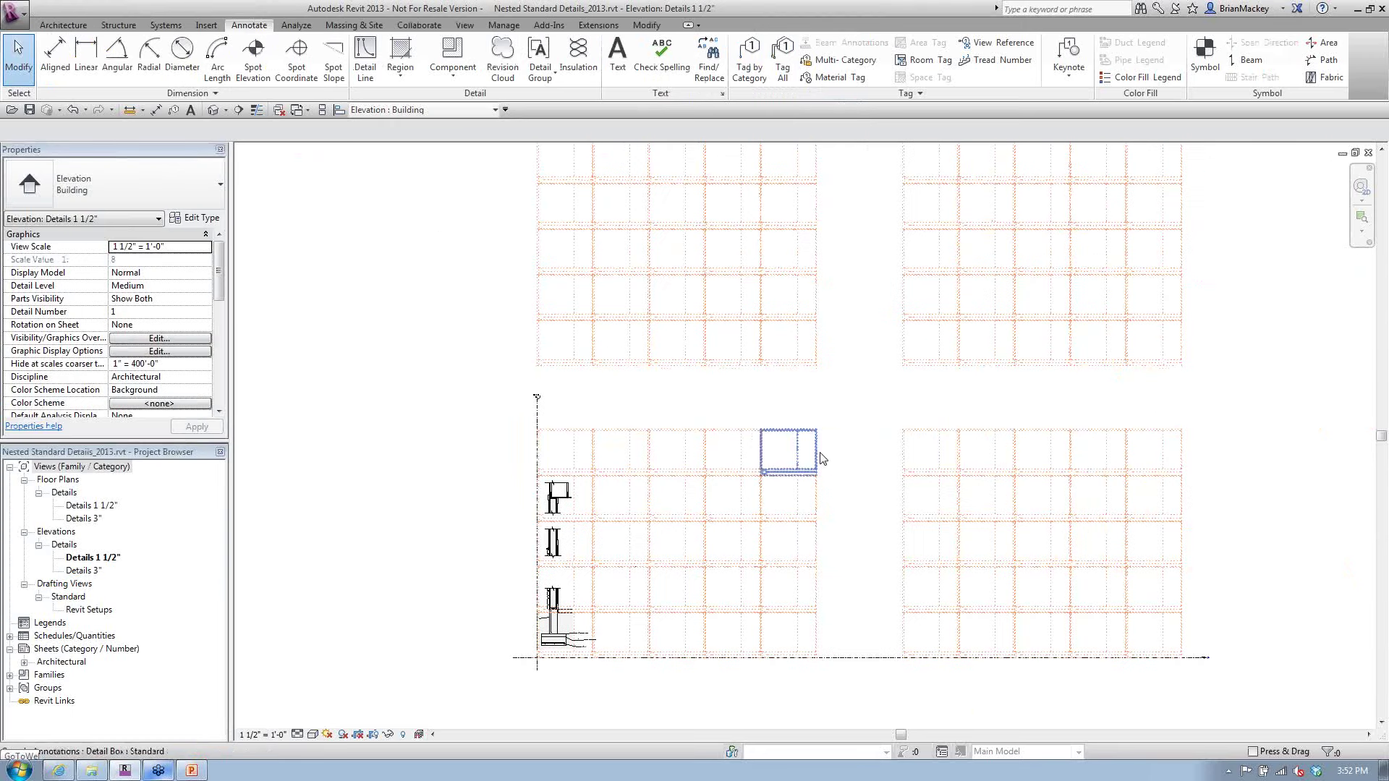
Close the 042_Masonry HeadWeep and 032_ReBar Spaced Section families, plus the Brick A and LEVEL 01 views
left_click(843, 451)
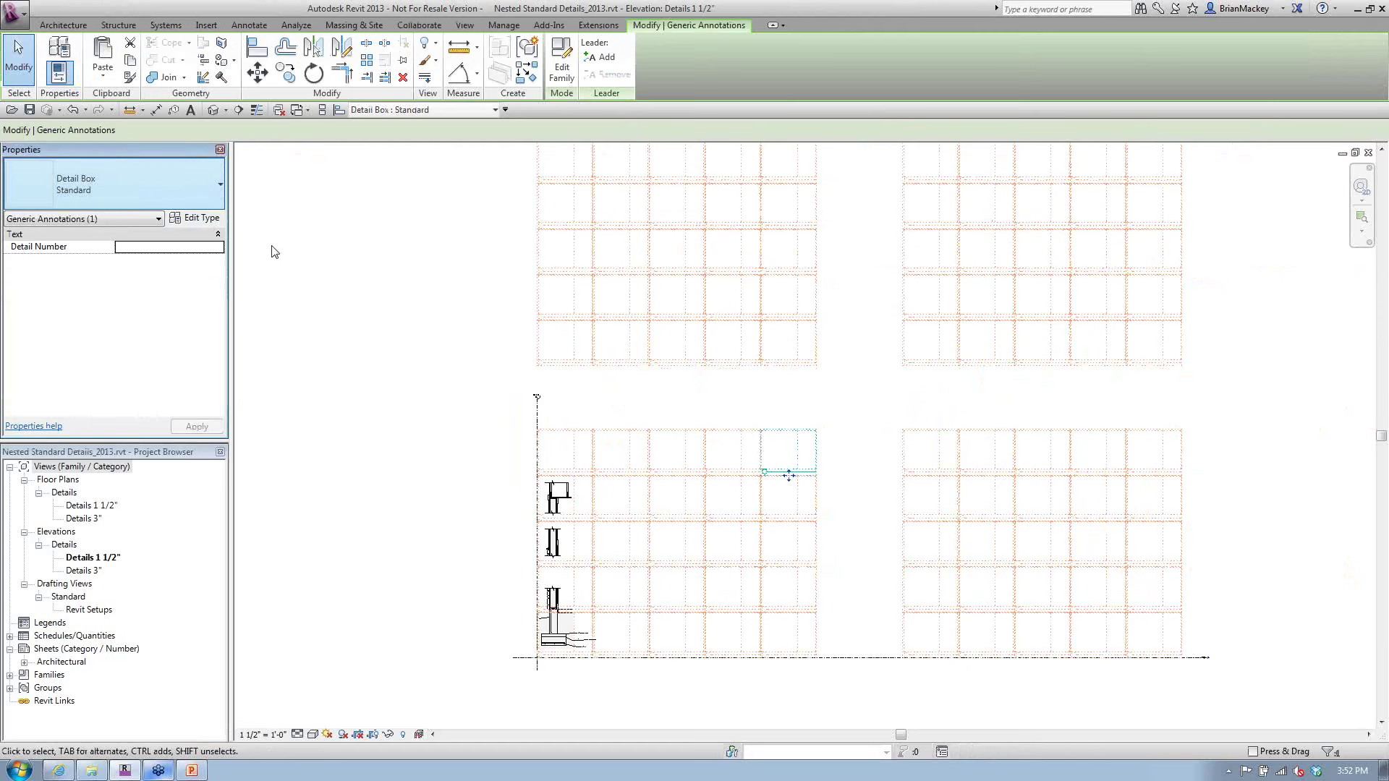
left_click(636, 418)
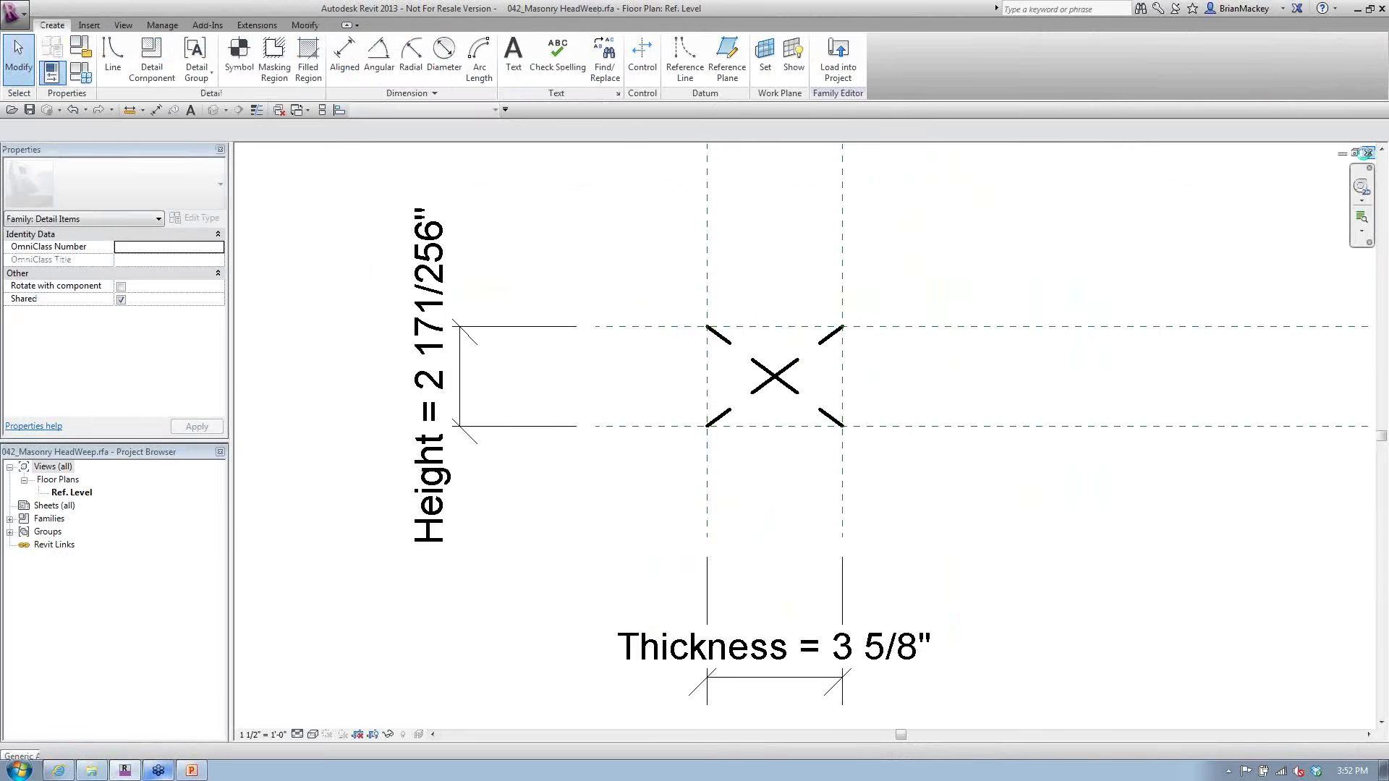
left_click(1369, 153)
left_click(781, 409)
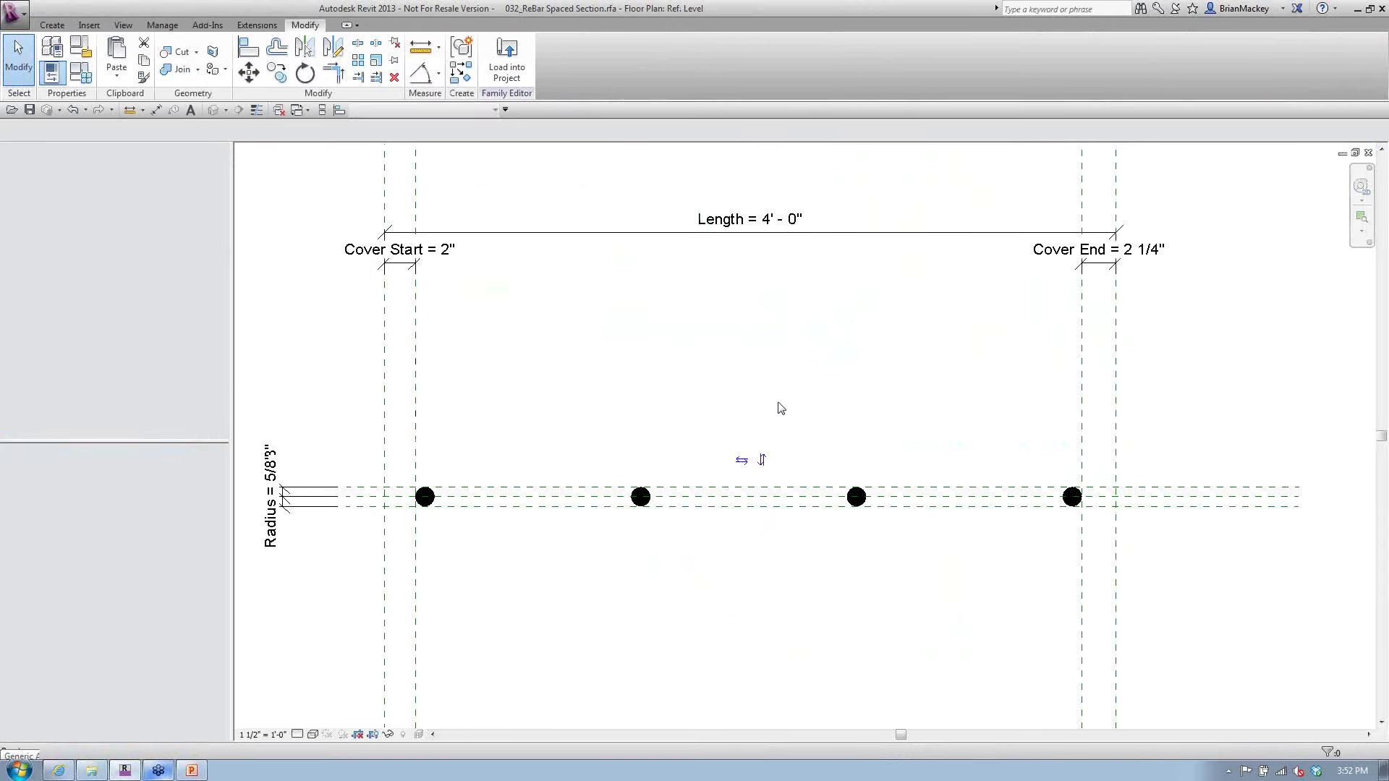
left_click(734, 406)
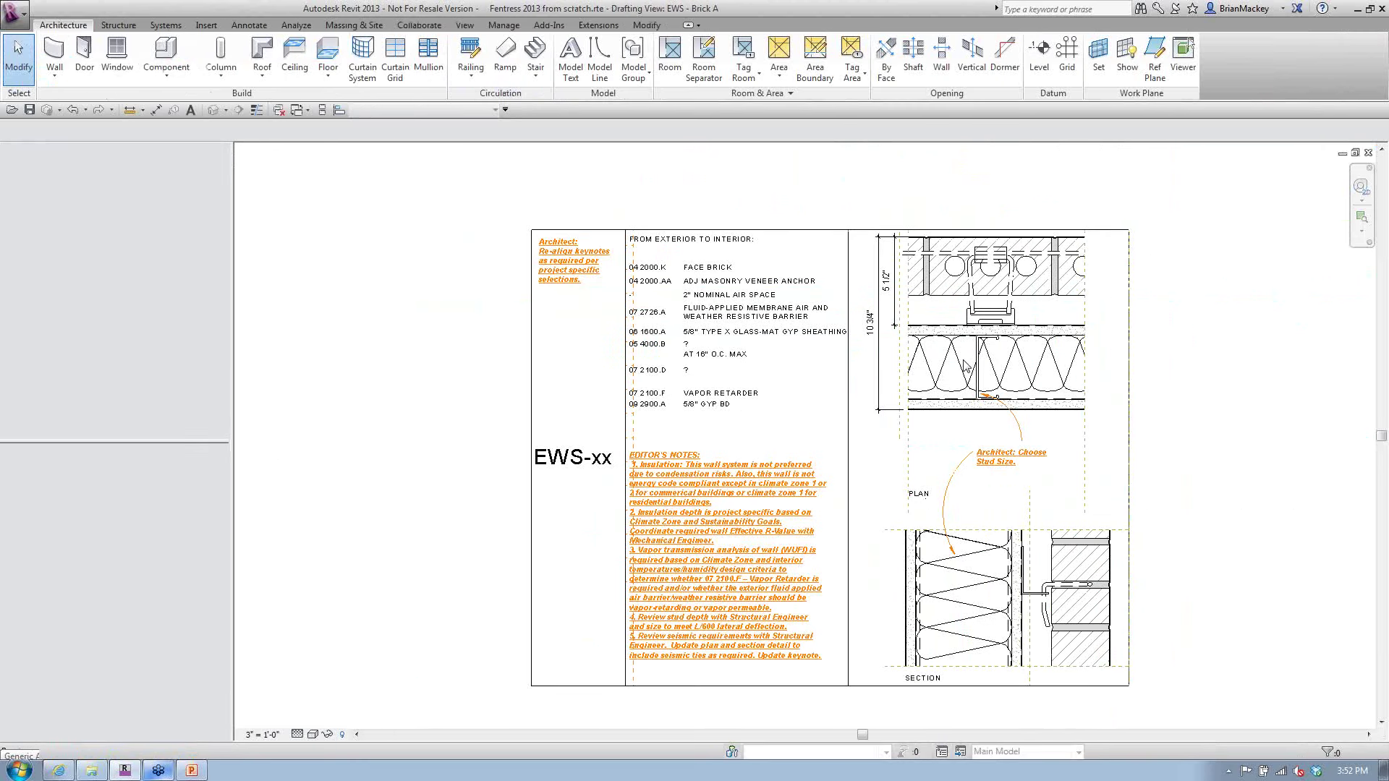
left_click(1369, 153)
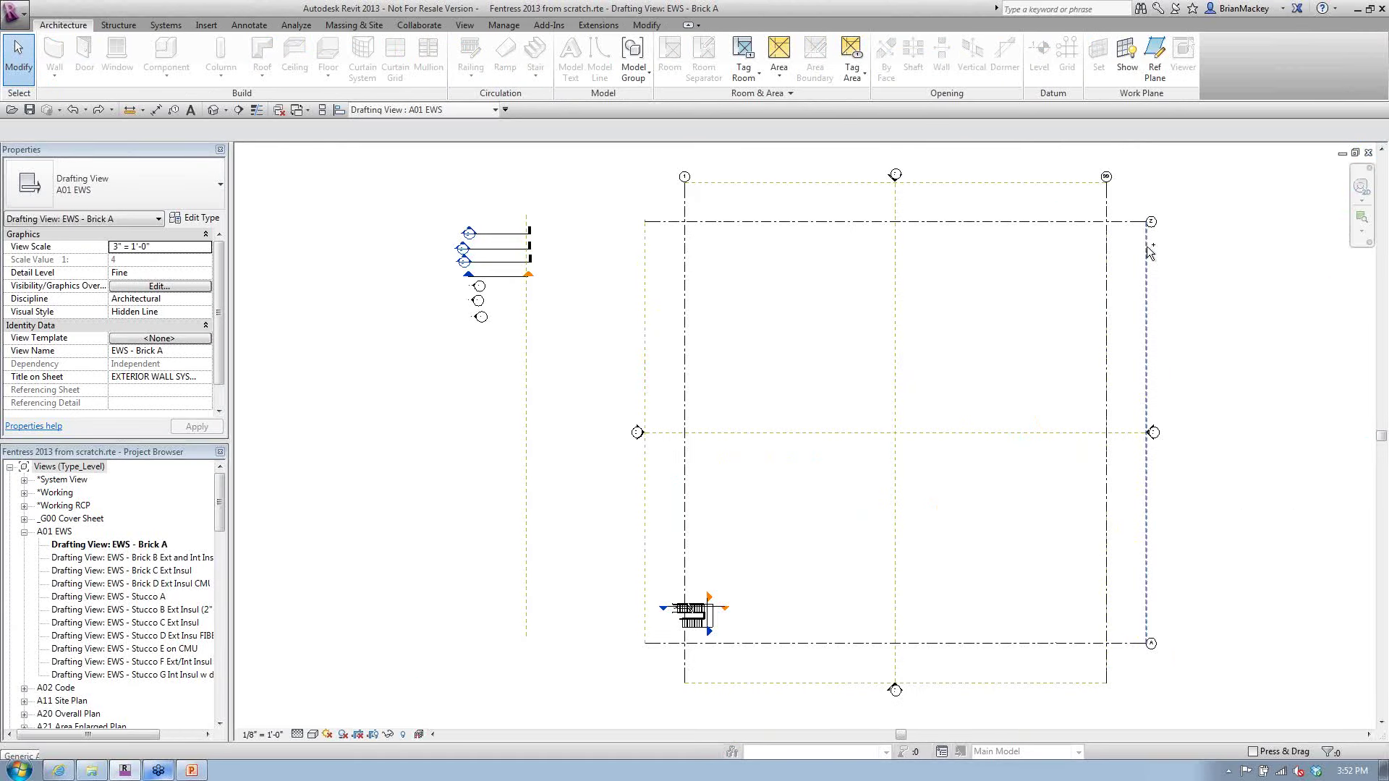
left_click(1368, 153)
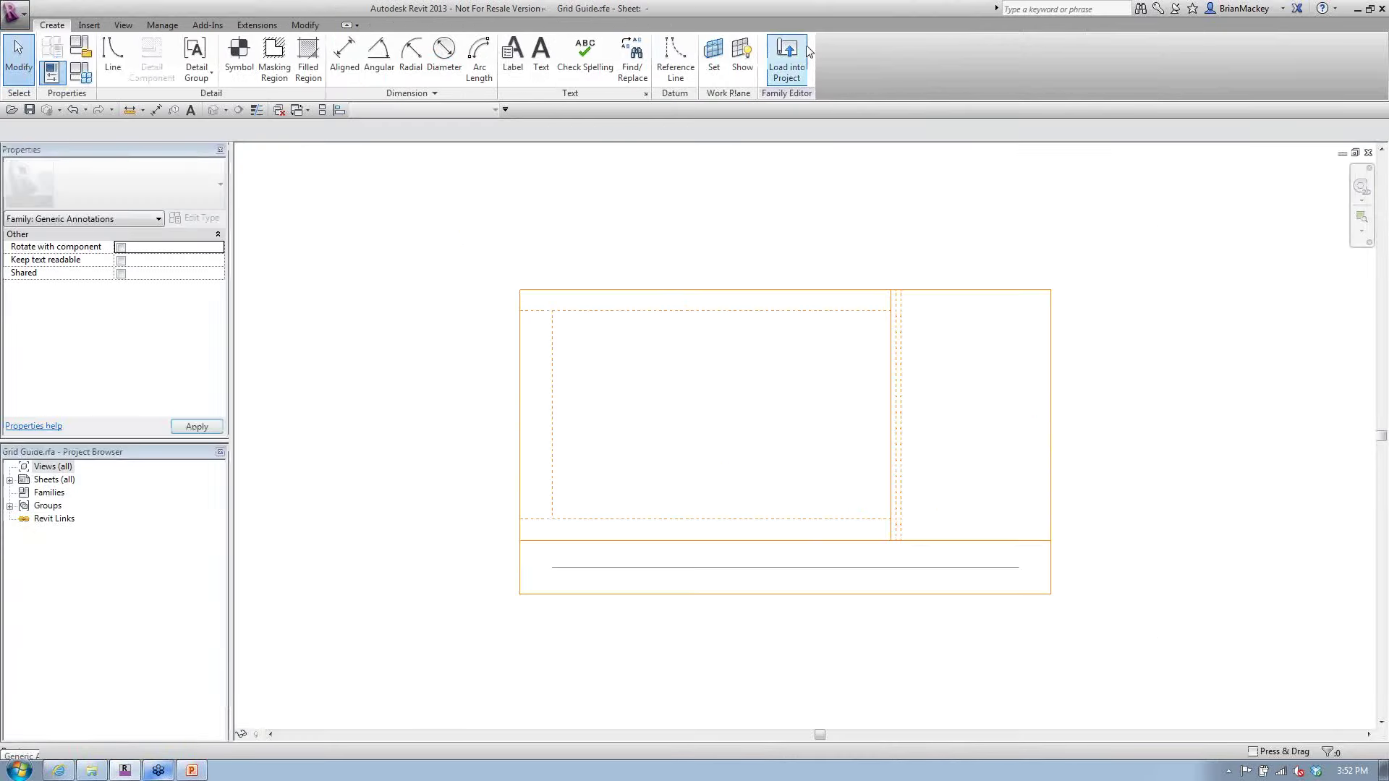
Load the Grid Guide family into the Nested Standard Details project and bring the detail grids into view
left_click(787, 58)
left_click(656, 495)
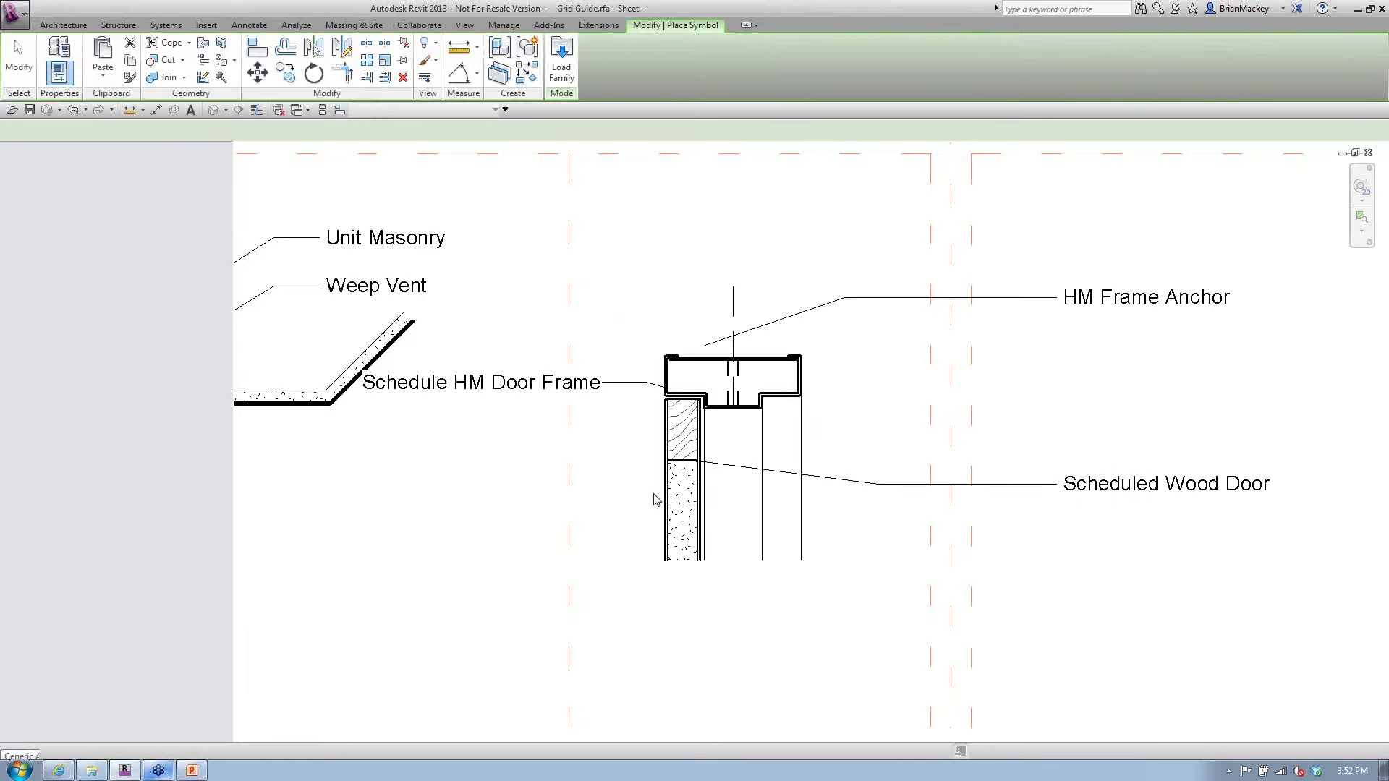
scroll(653, 493, "down", 5)
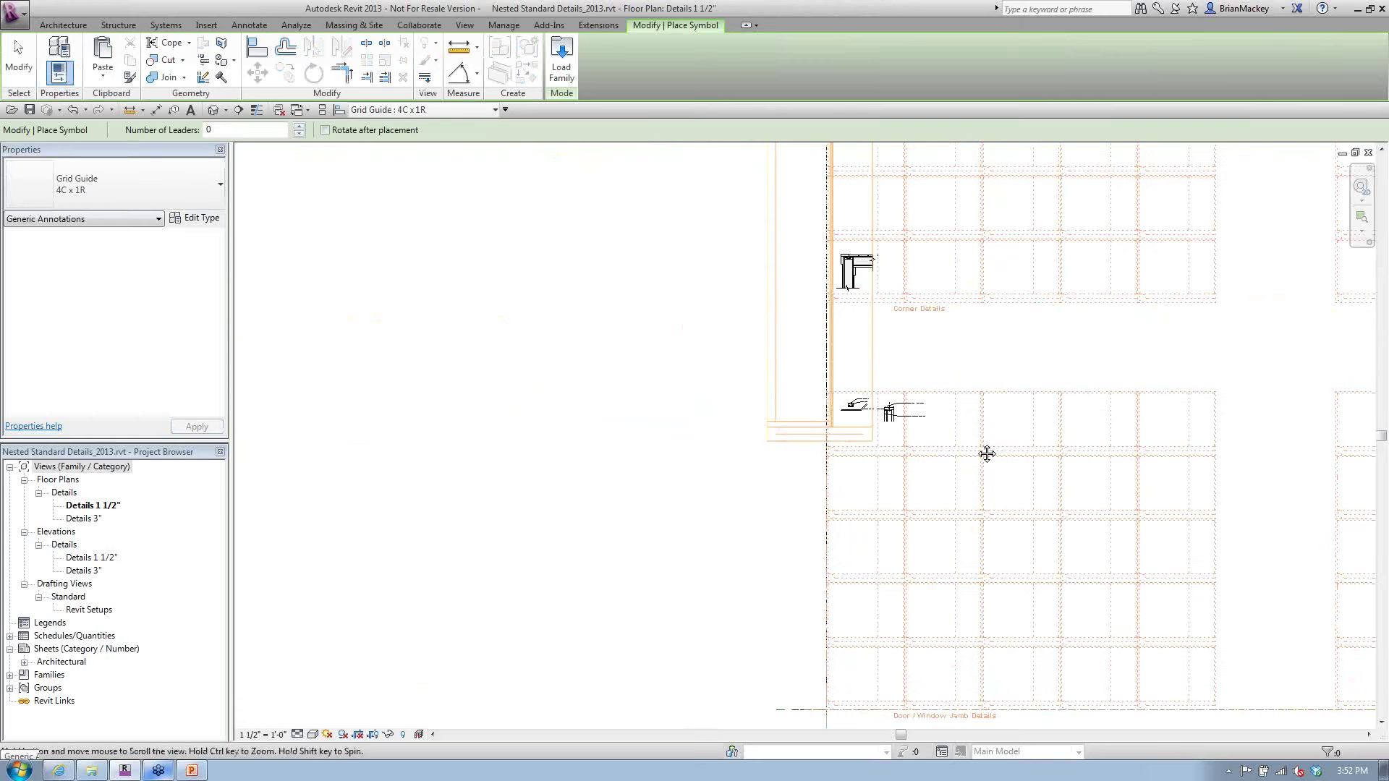
middle_click_drag(986, 456, 1095, 456)
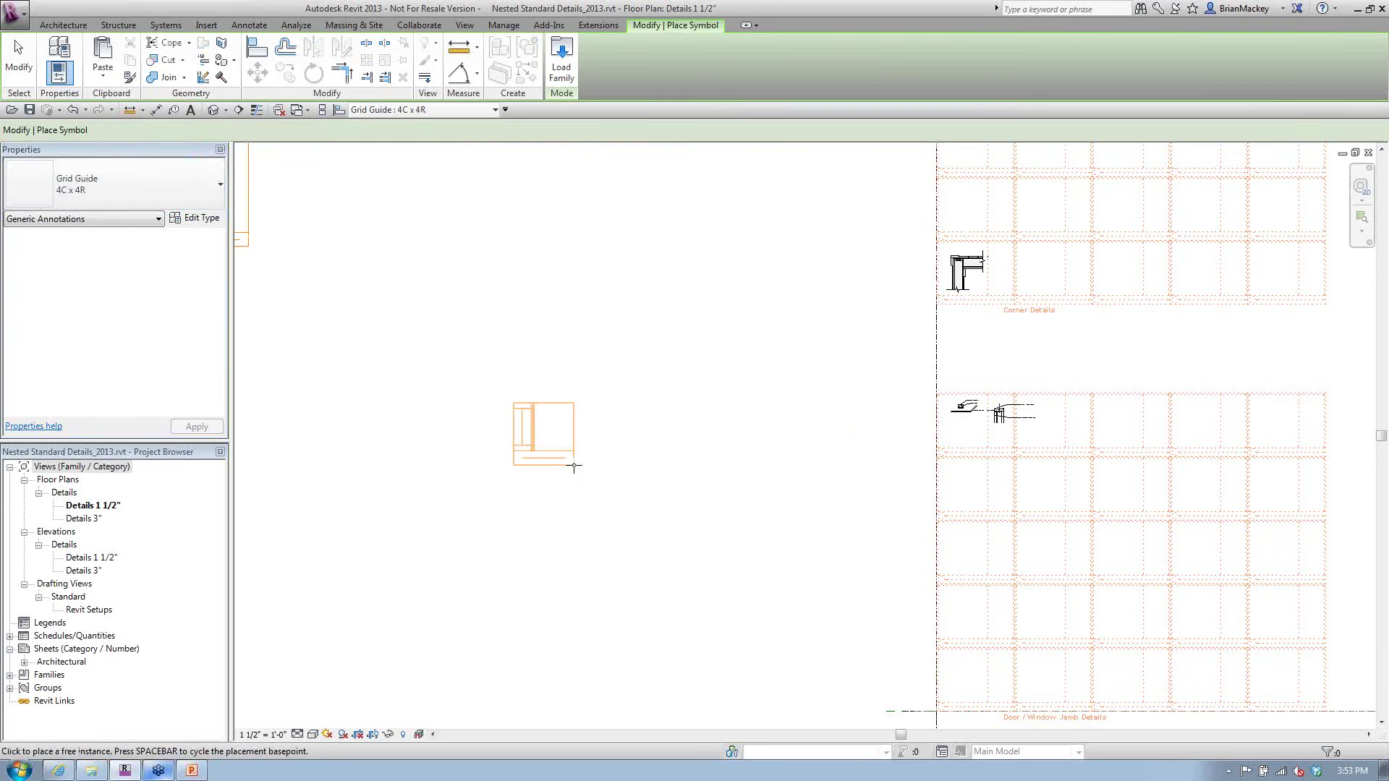
Place one 4C x 4R Grid Guide beside the detail grids, end placement, and select it
left_click(574, 450)
right_click(576, 348)
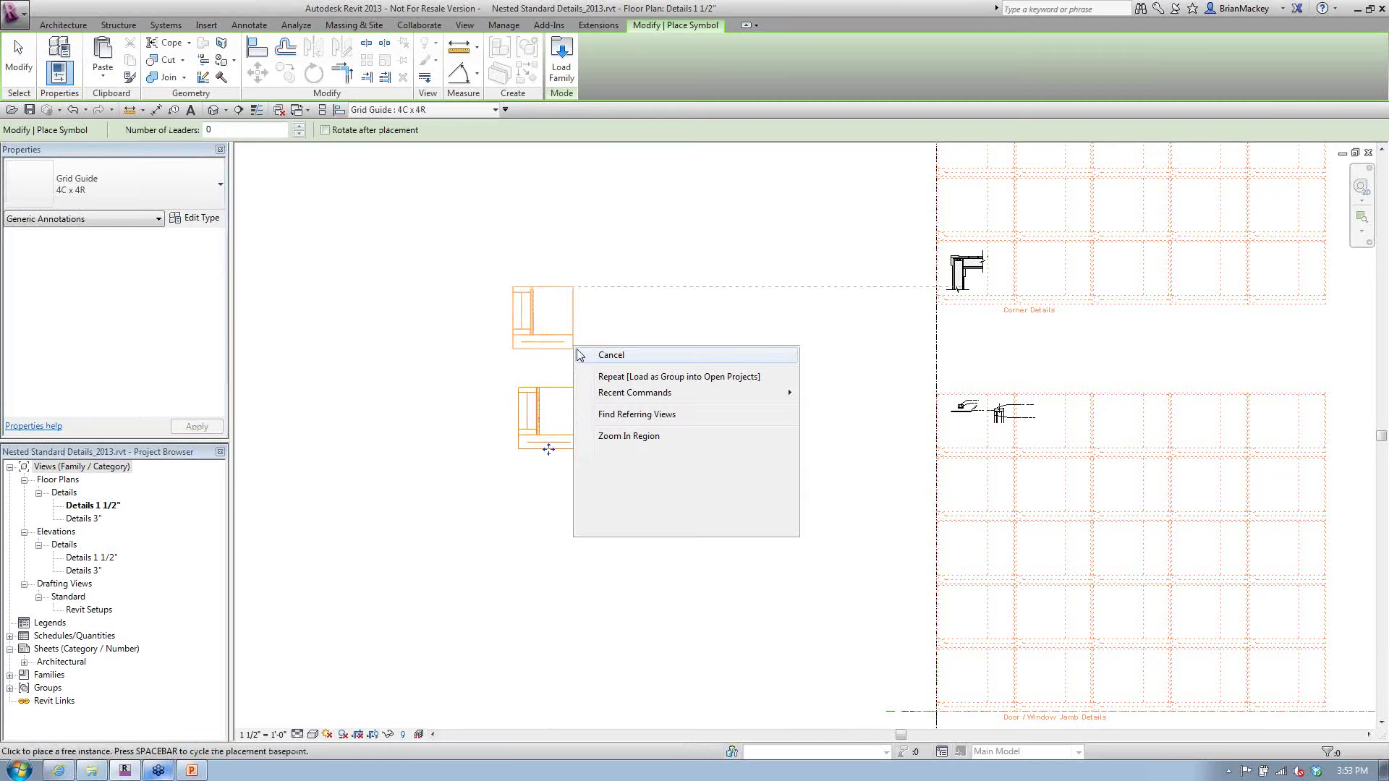
left_click(578, 354)
scroll(548, 406, "up", 2)
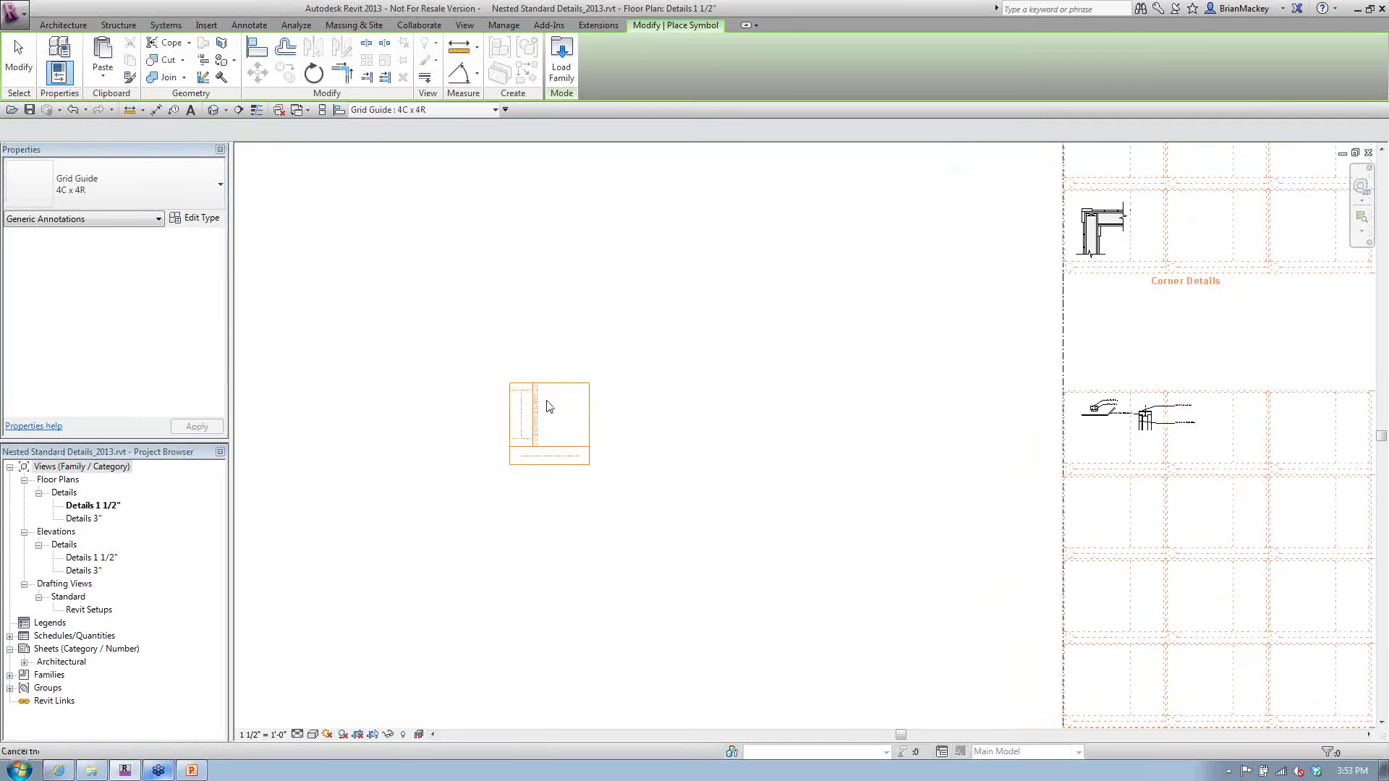
scroll(548, 407, "up", 2)
key("Escape")
left_click(552, 504)
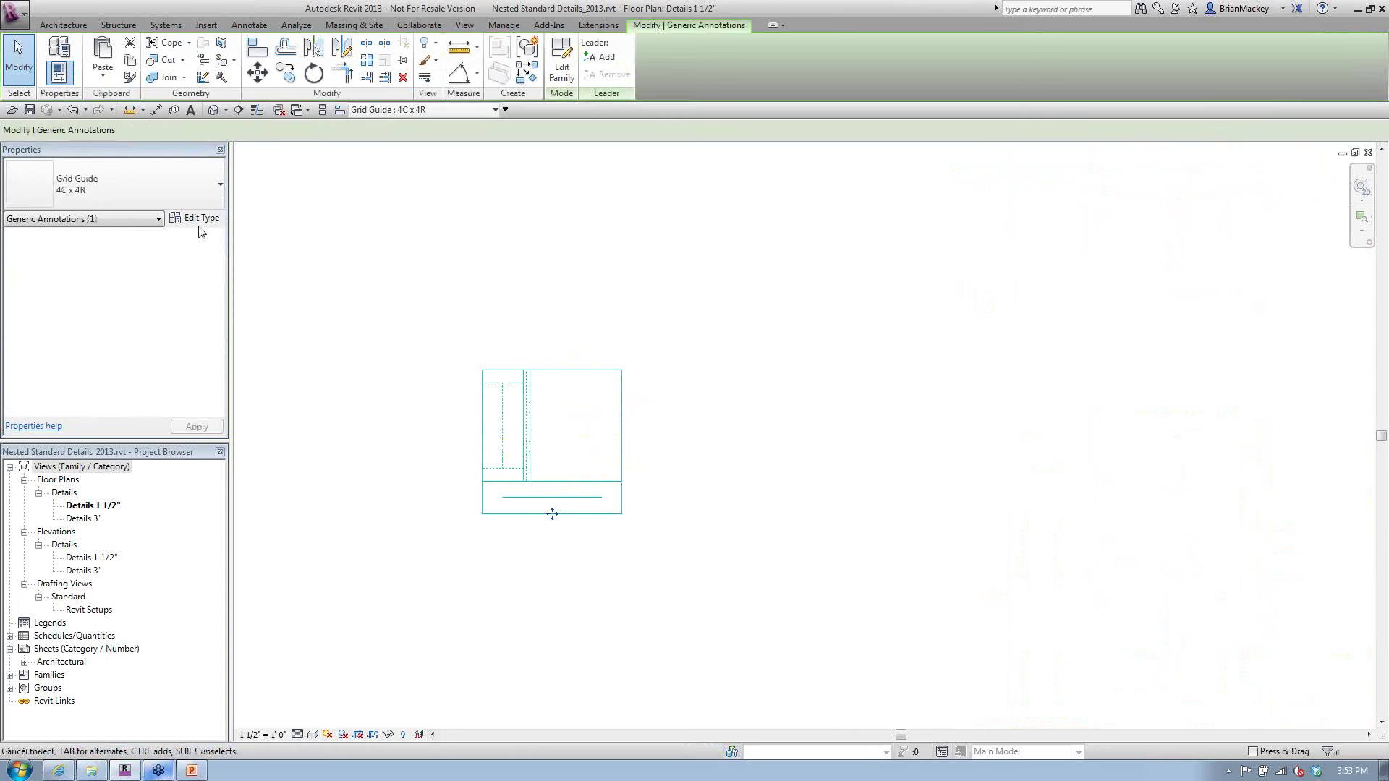
Set the 4C x 4R Grid Guide type's Sheet Height to 30 and Sheet Width to 42
left_click(196, 217)
left_click(910, 437)
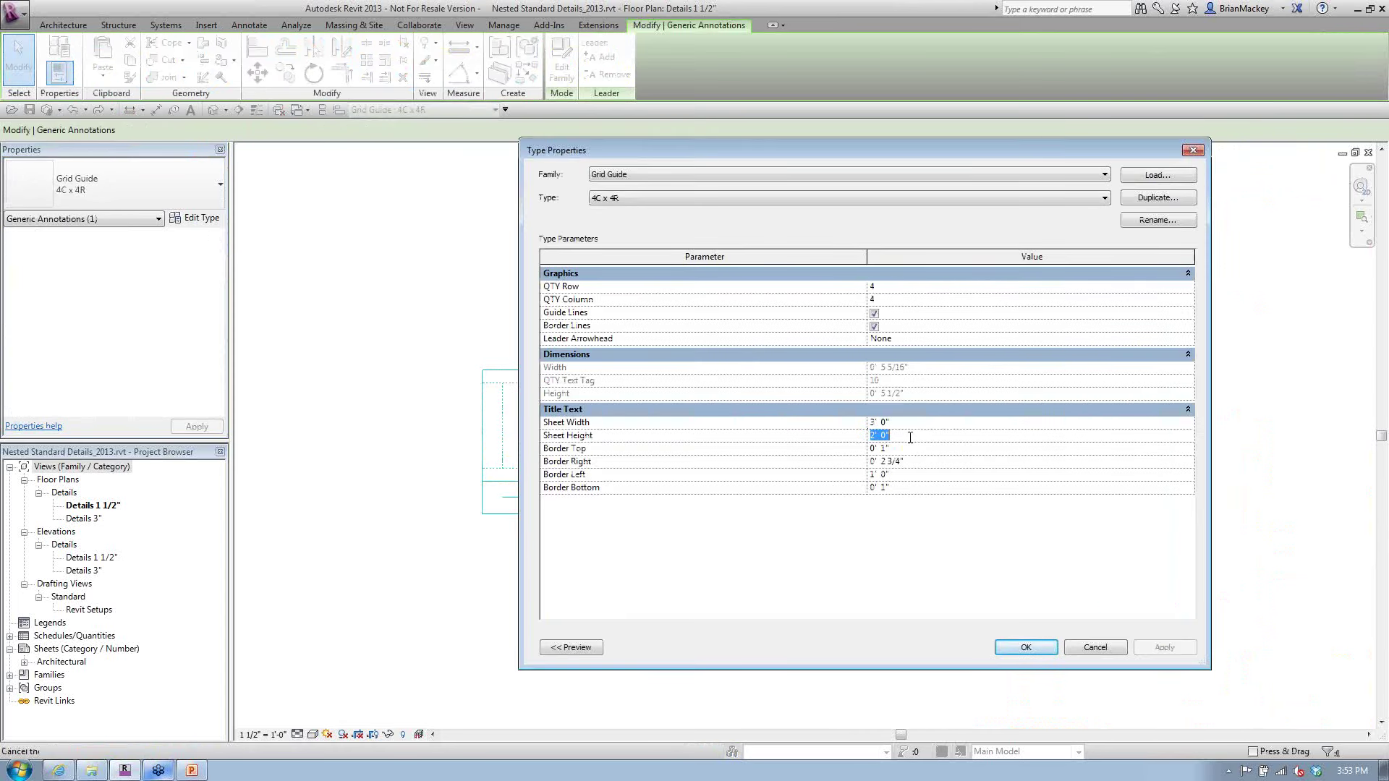
type("30")
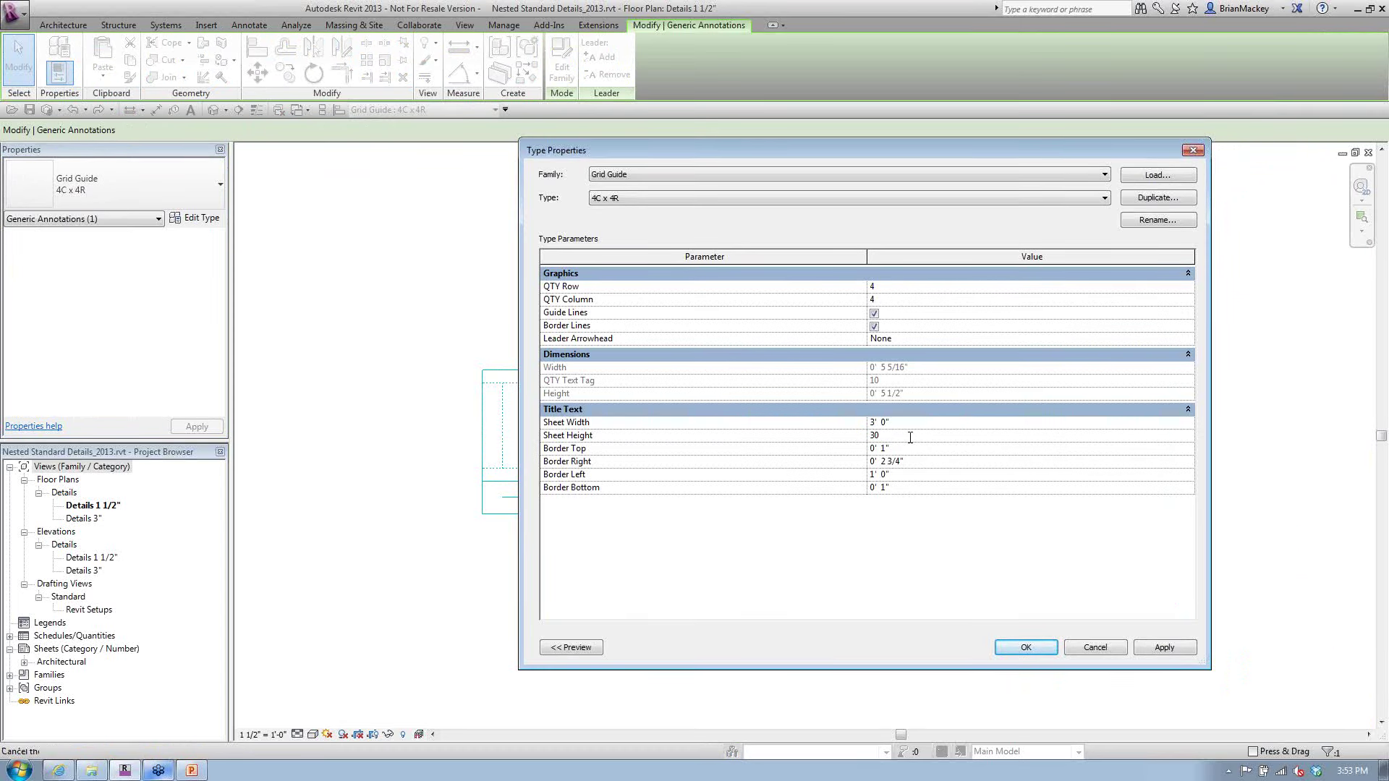
key("shift+Tab")
type("42")
key("Return")
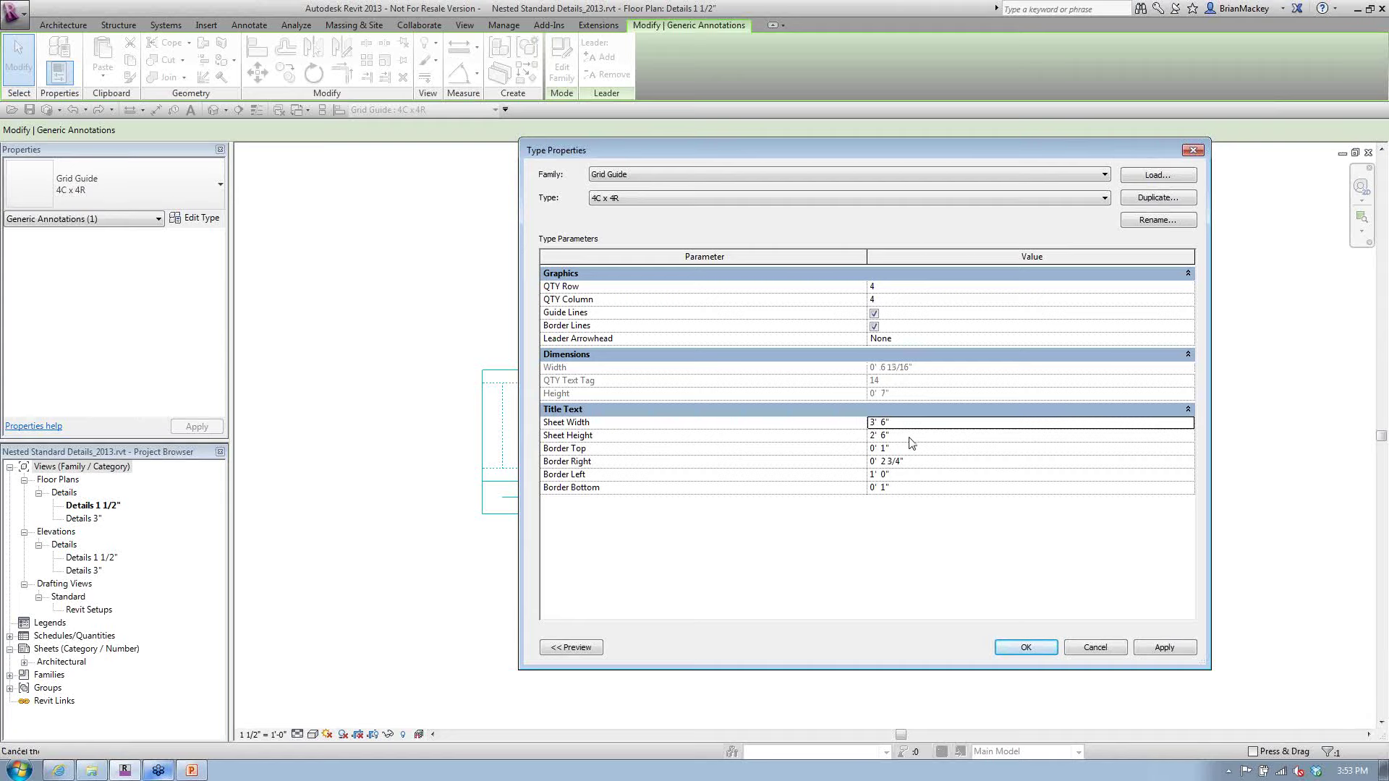
left_click(1016, 646)
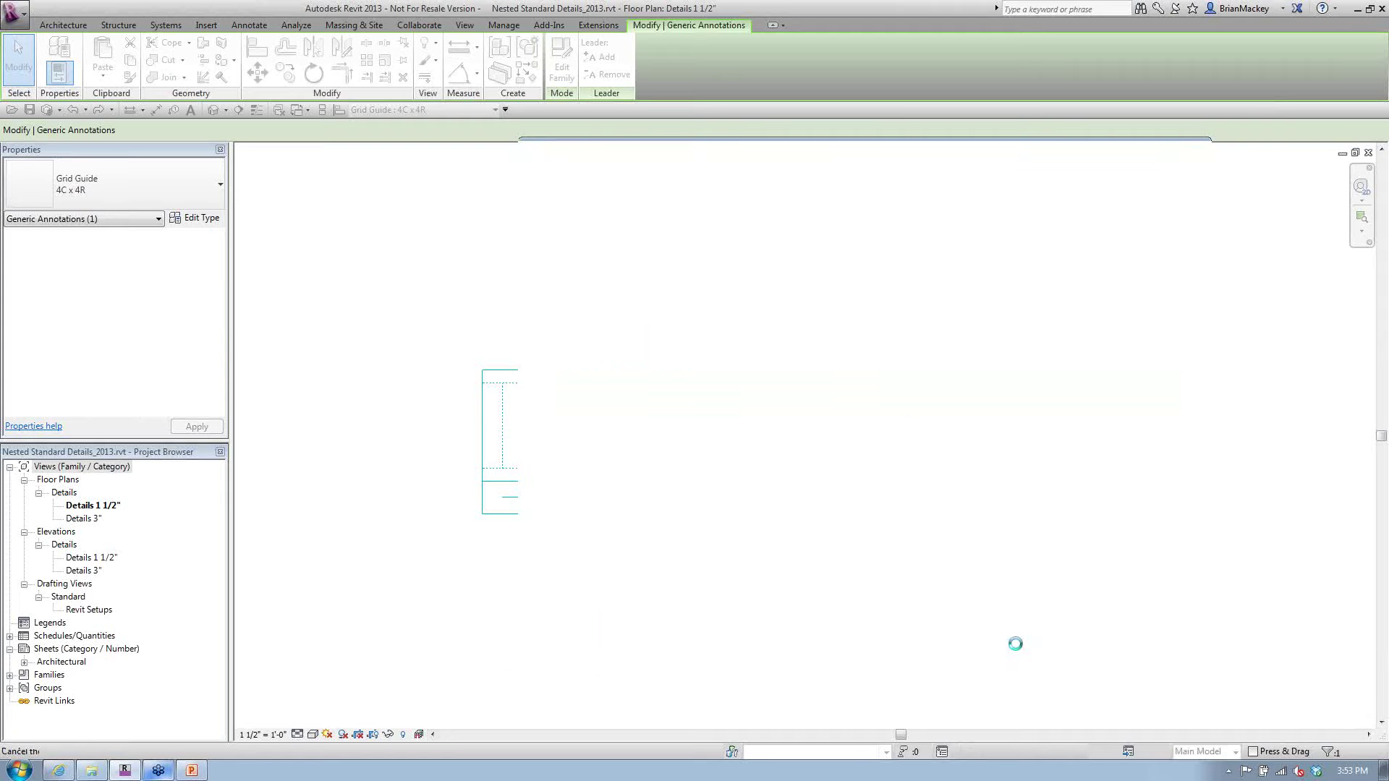
key("Escape")
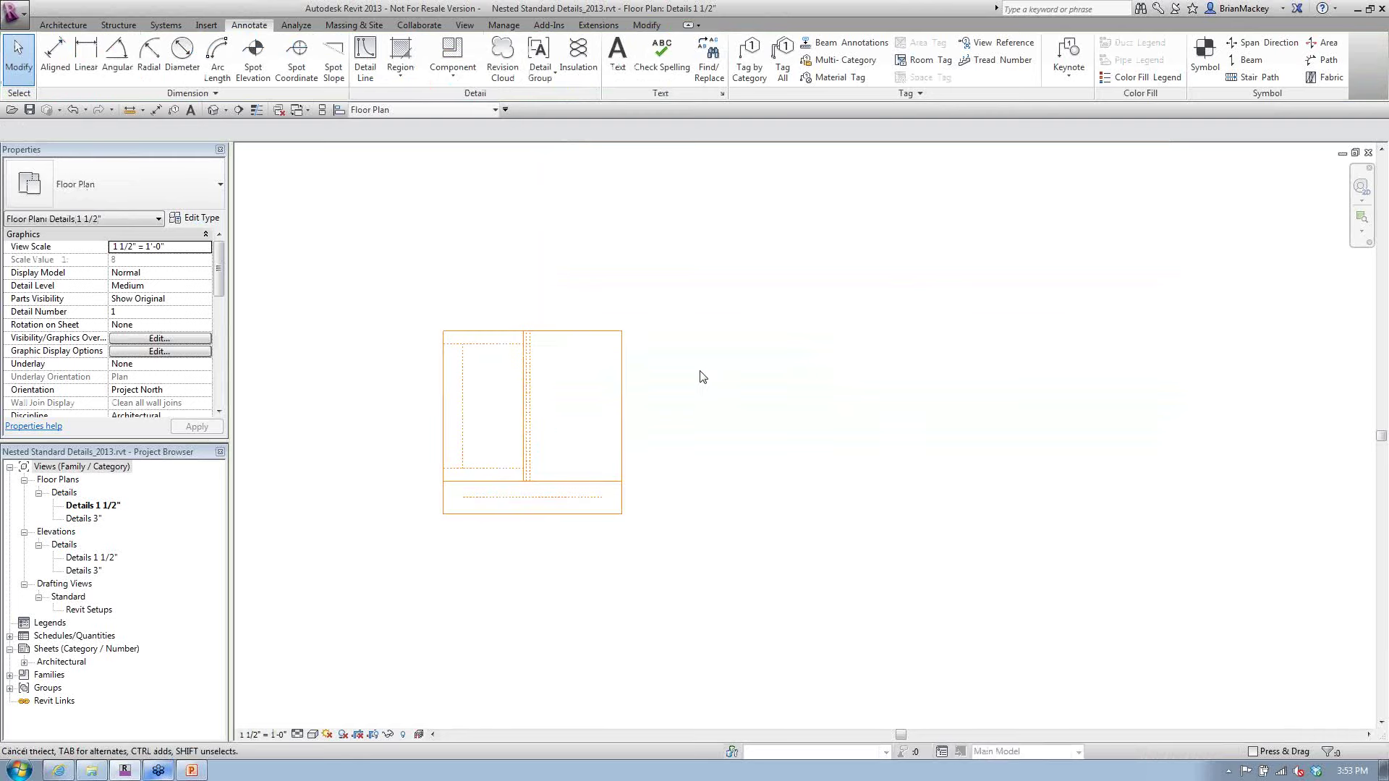
left_click(527, 331)
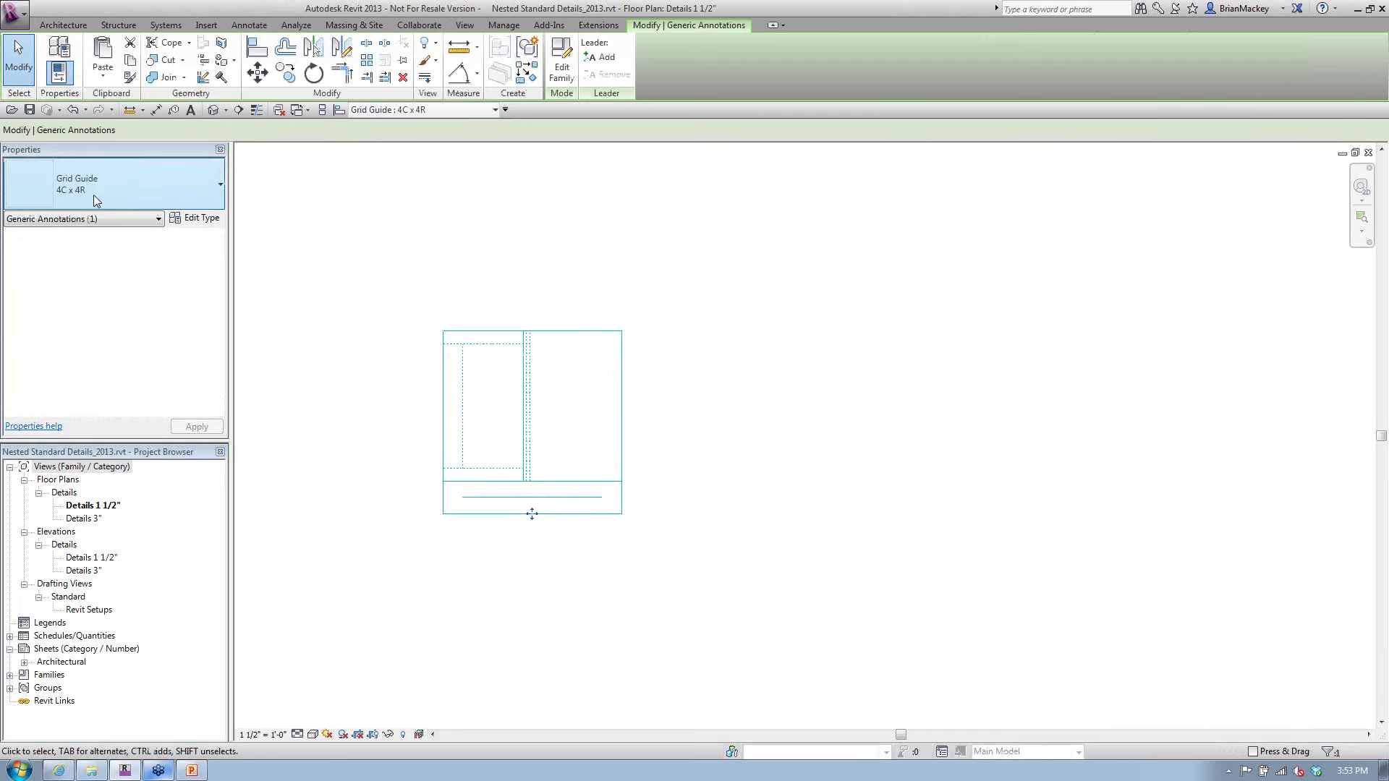
left_click(466, 259)
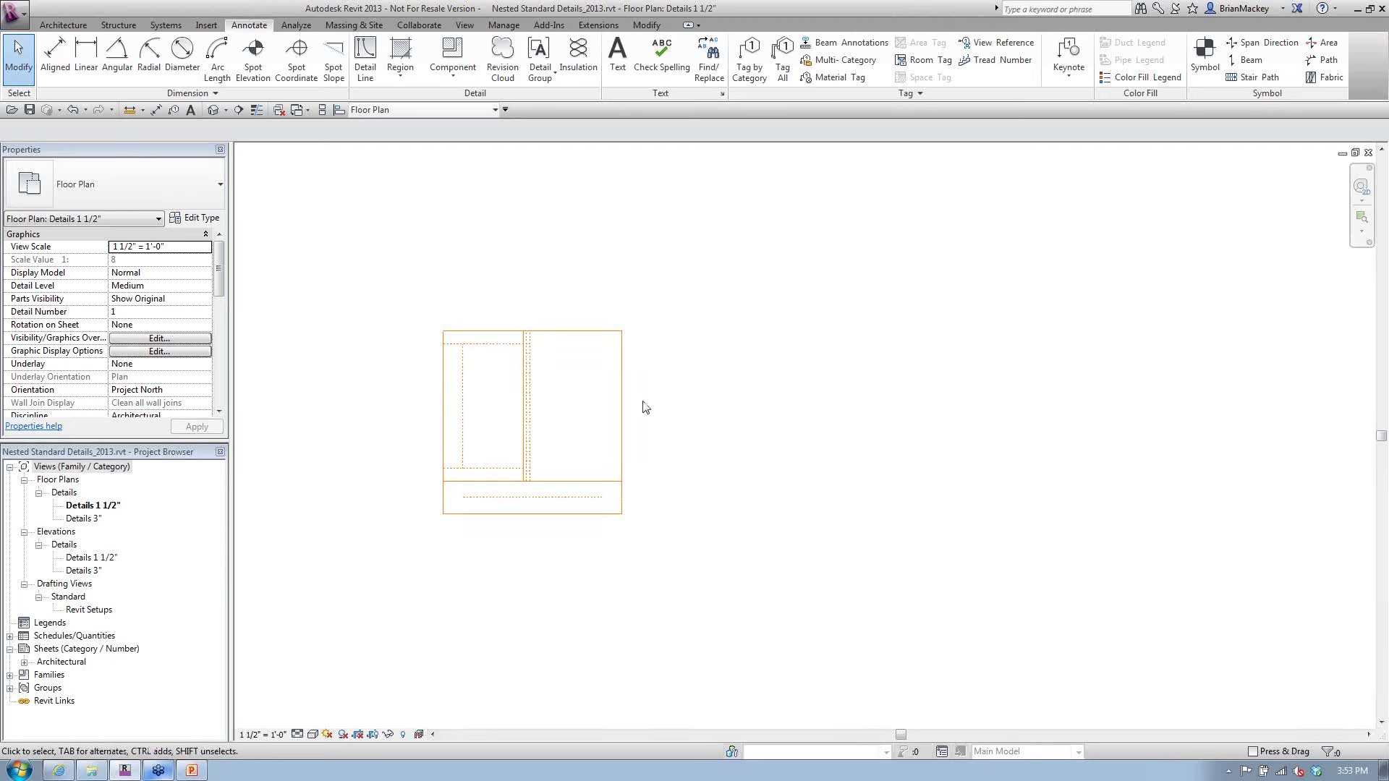
scroll(646, 408, "down", 2)
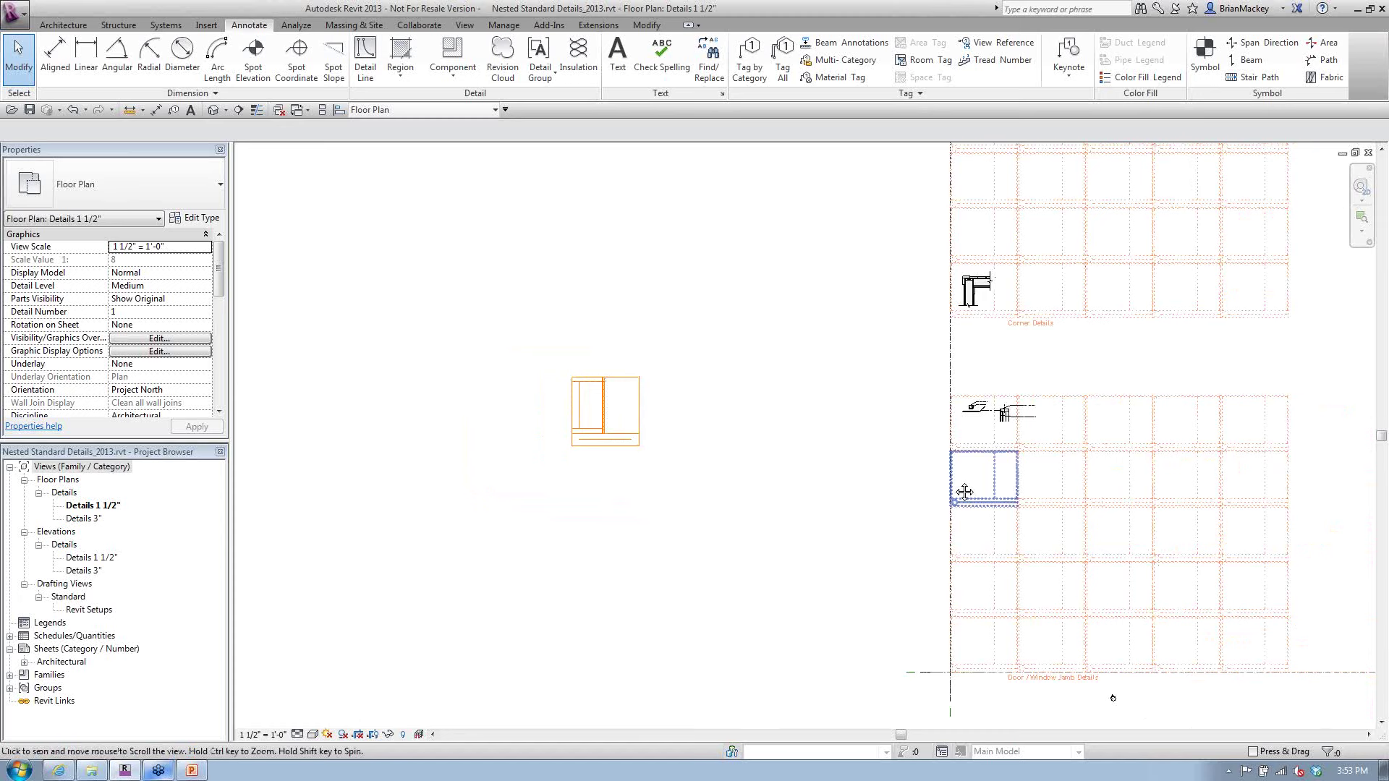
scroll(986, 481, "up", 2)
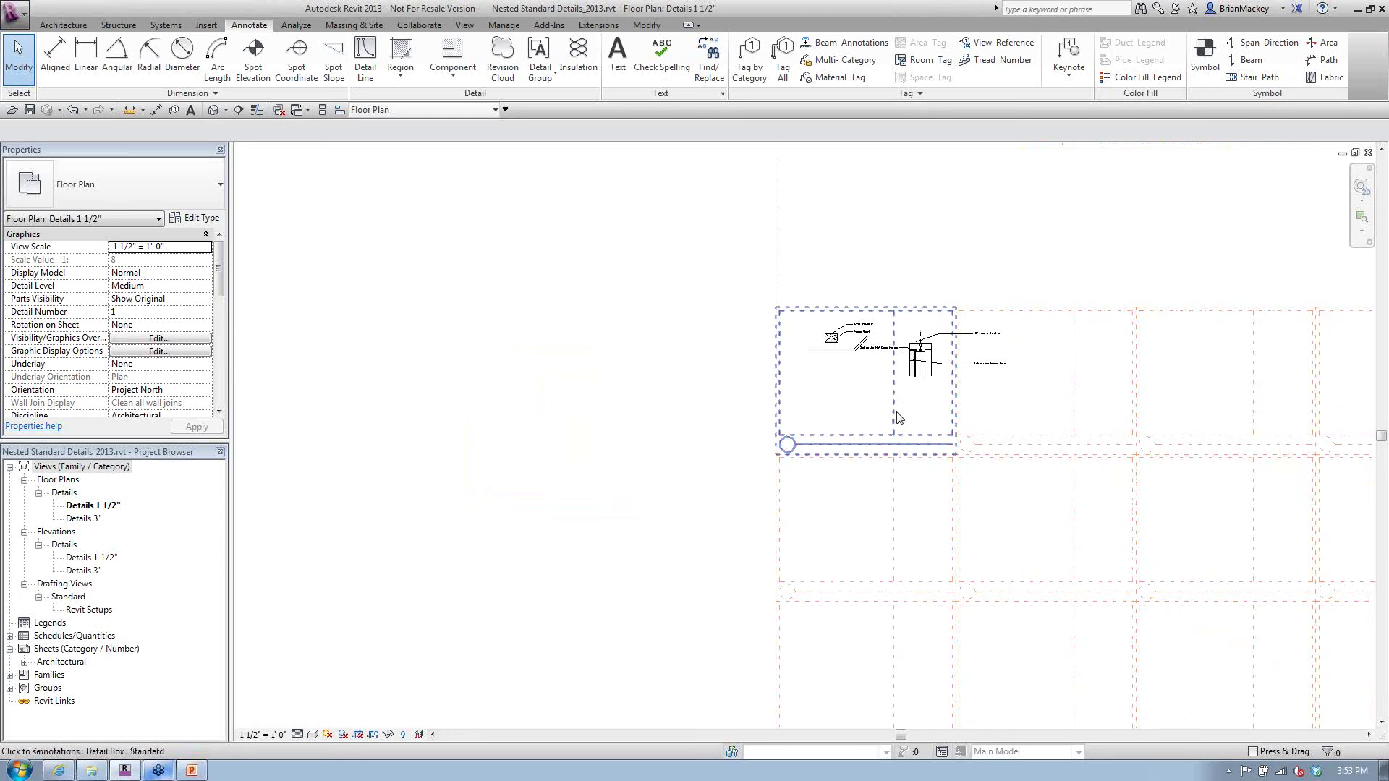
scroll(891, 391, "up", 1)
scroll(891, 392, "up", 2)
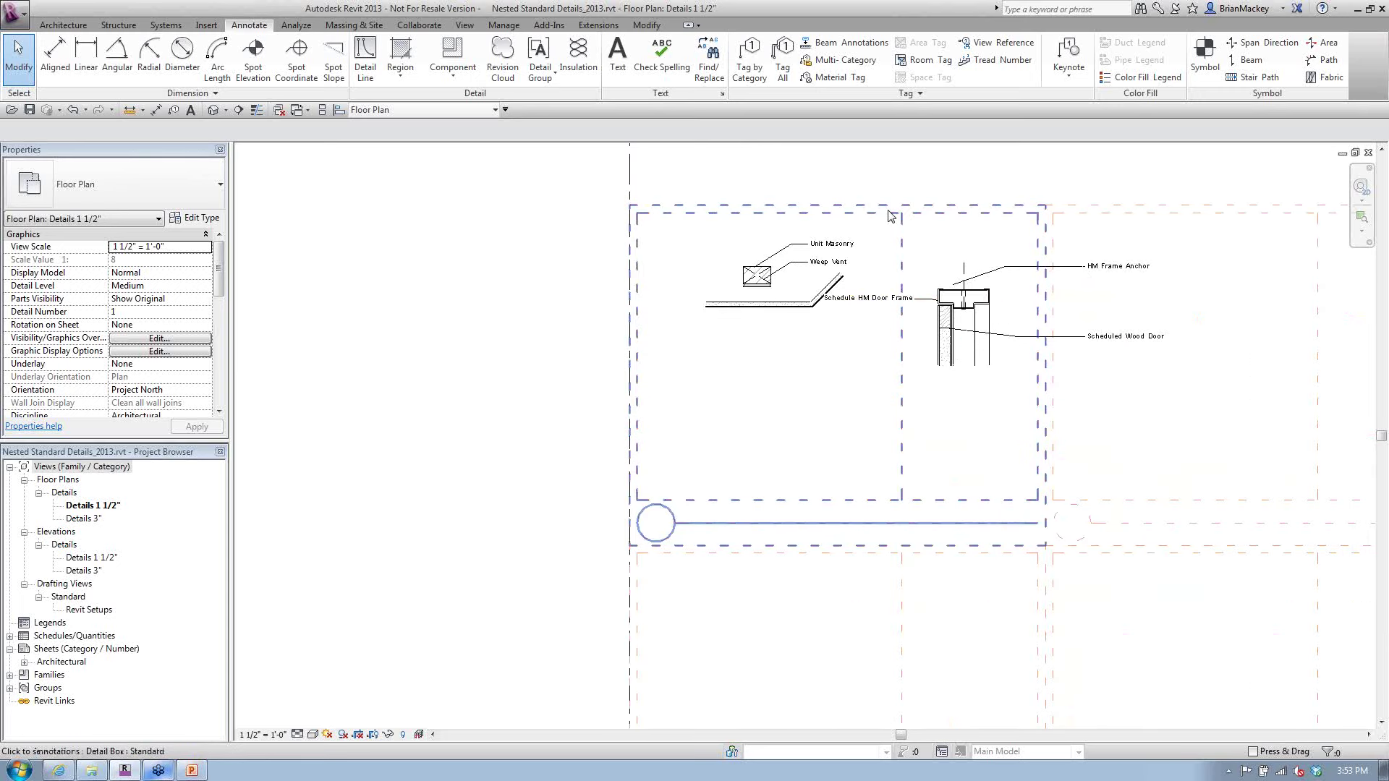
scroll(749, 428, "down", 1)
scroll(723, 430, "down", 1)
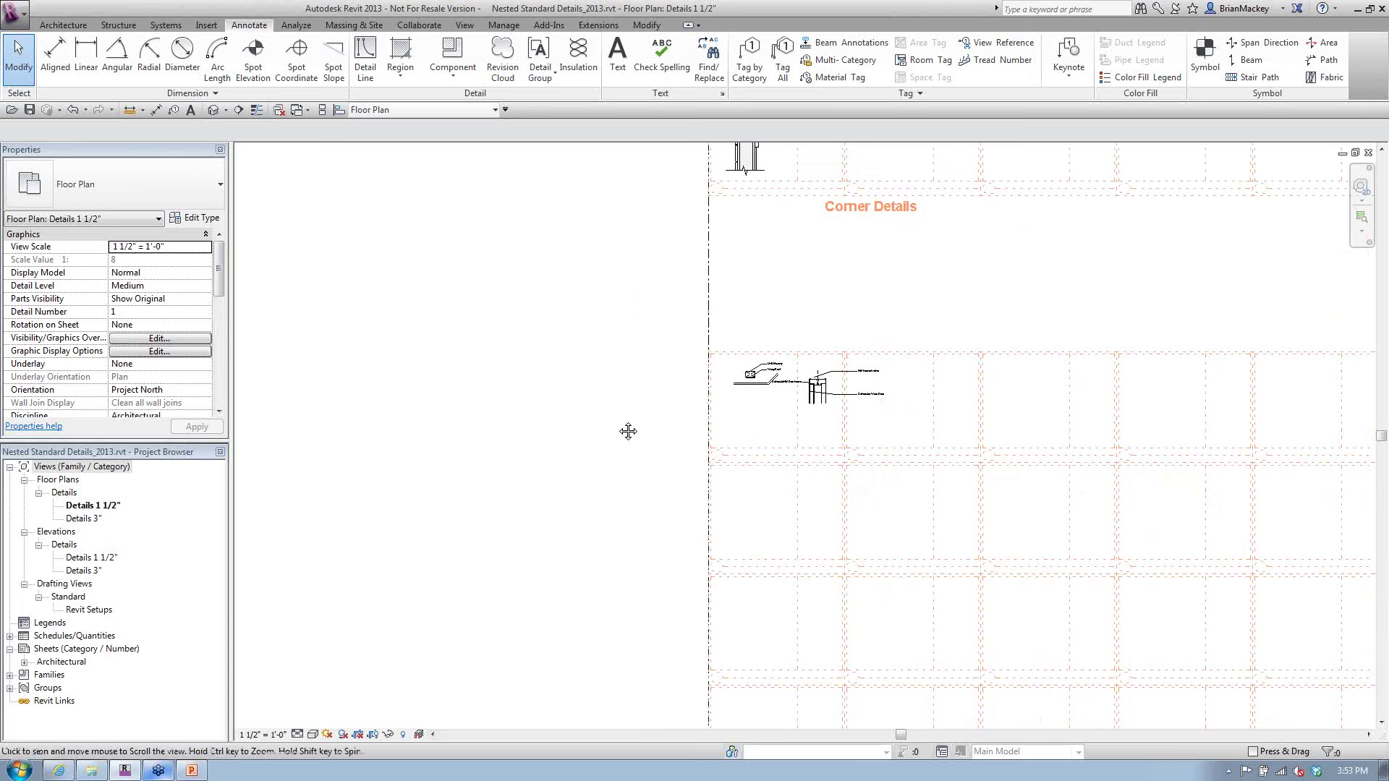
middle_click_drag(627, 431, 1001, 441)
scroll(527, 335, "up", 4)
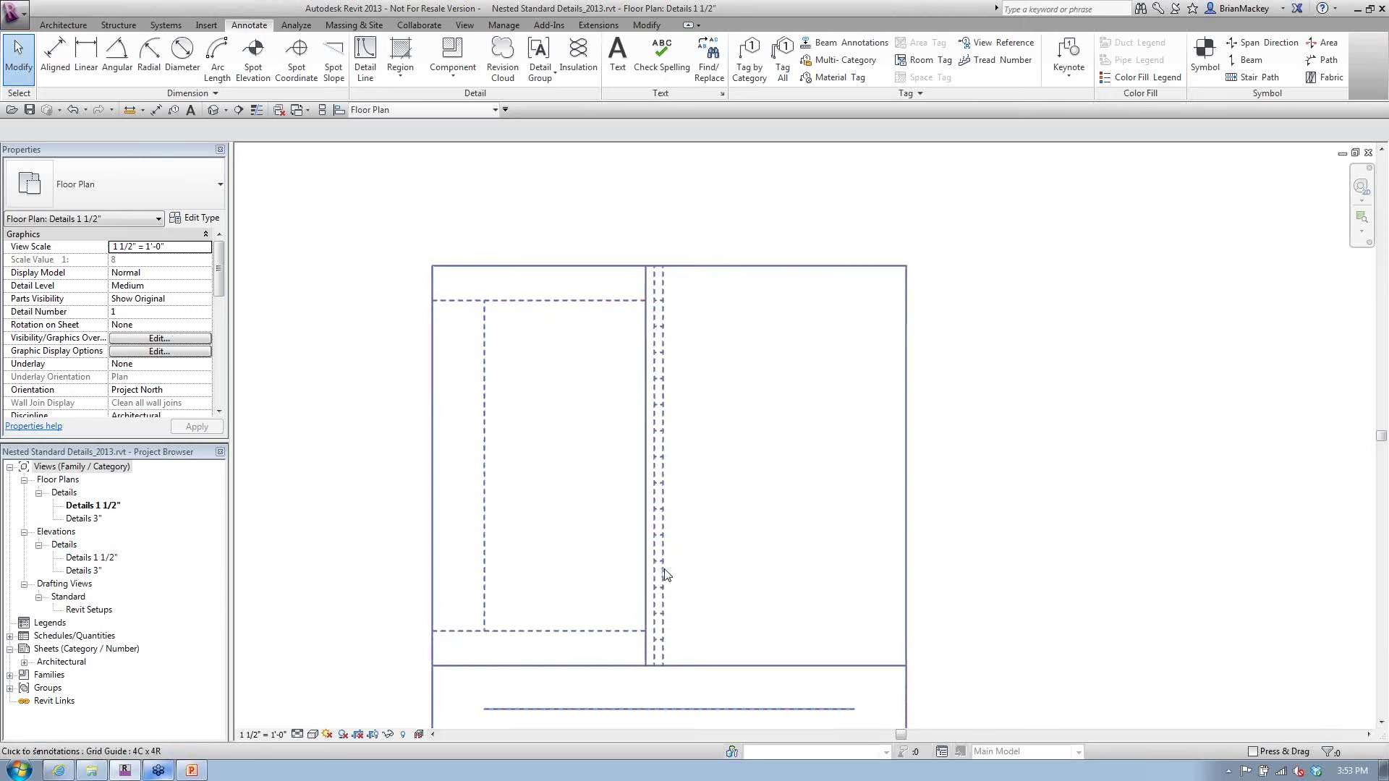
scroll(658, 575, "down", 2)
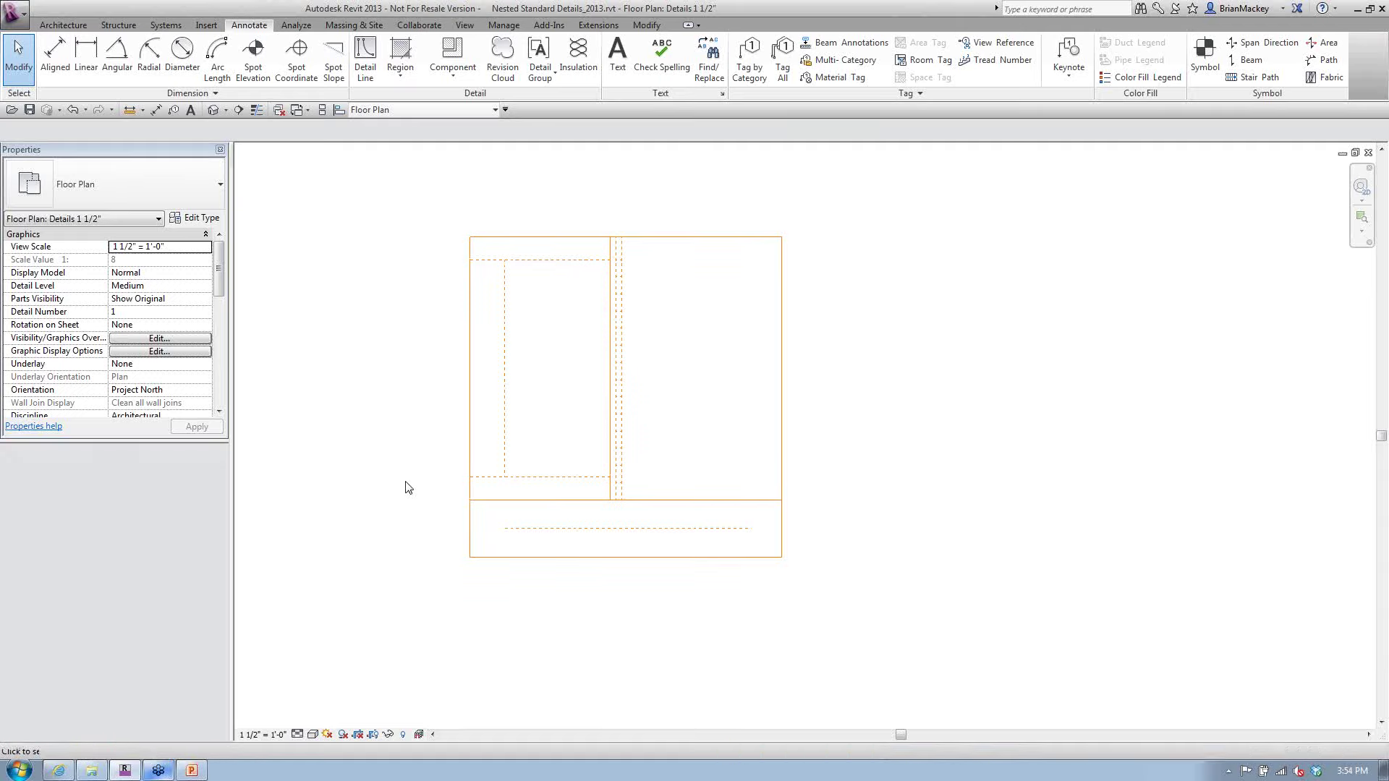
left_click(13, 13)
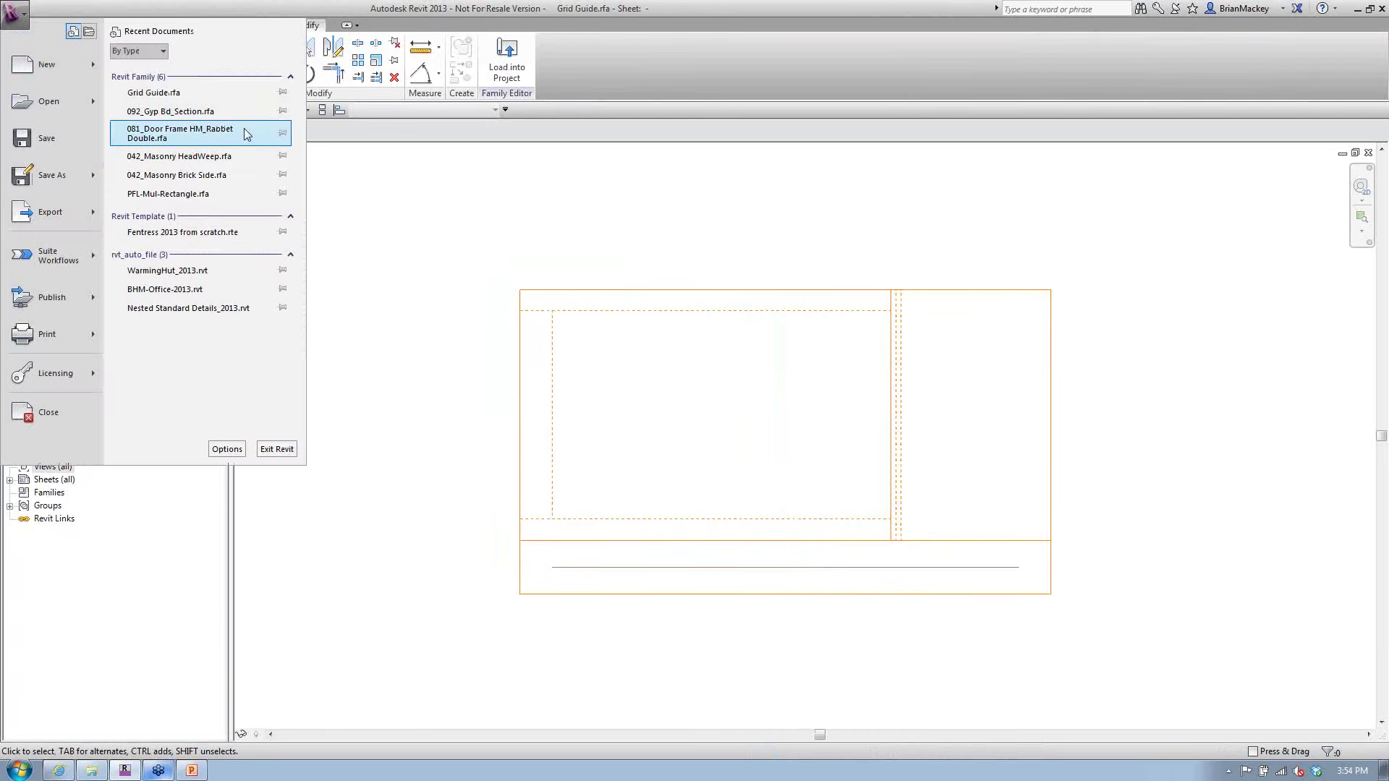
Open WarmingHut_2013.rvt and its Section 1 view
left_click(156, 271)
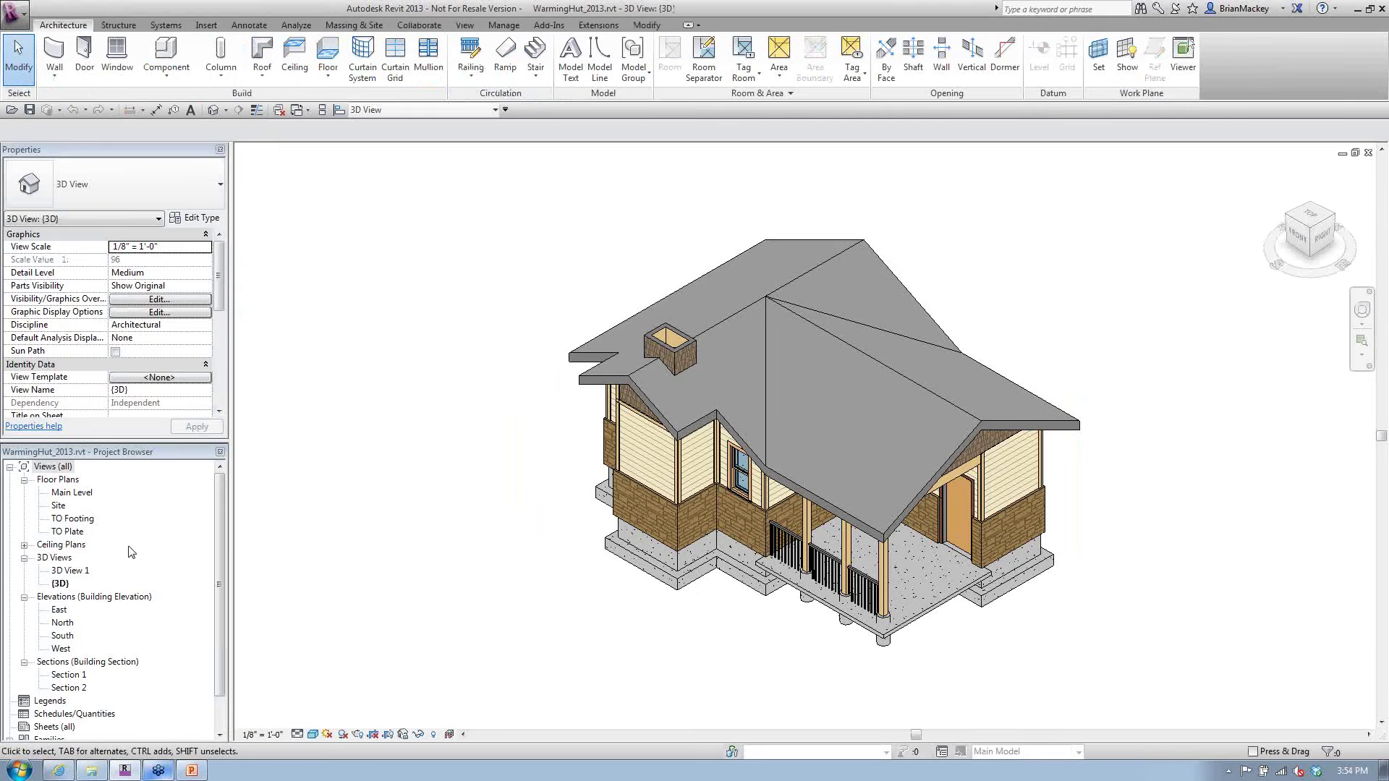
double_click(69, 675)
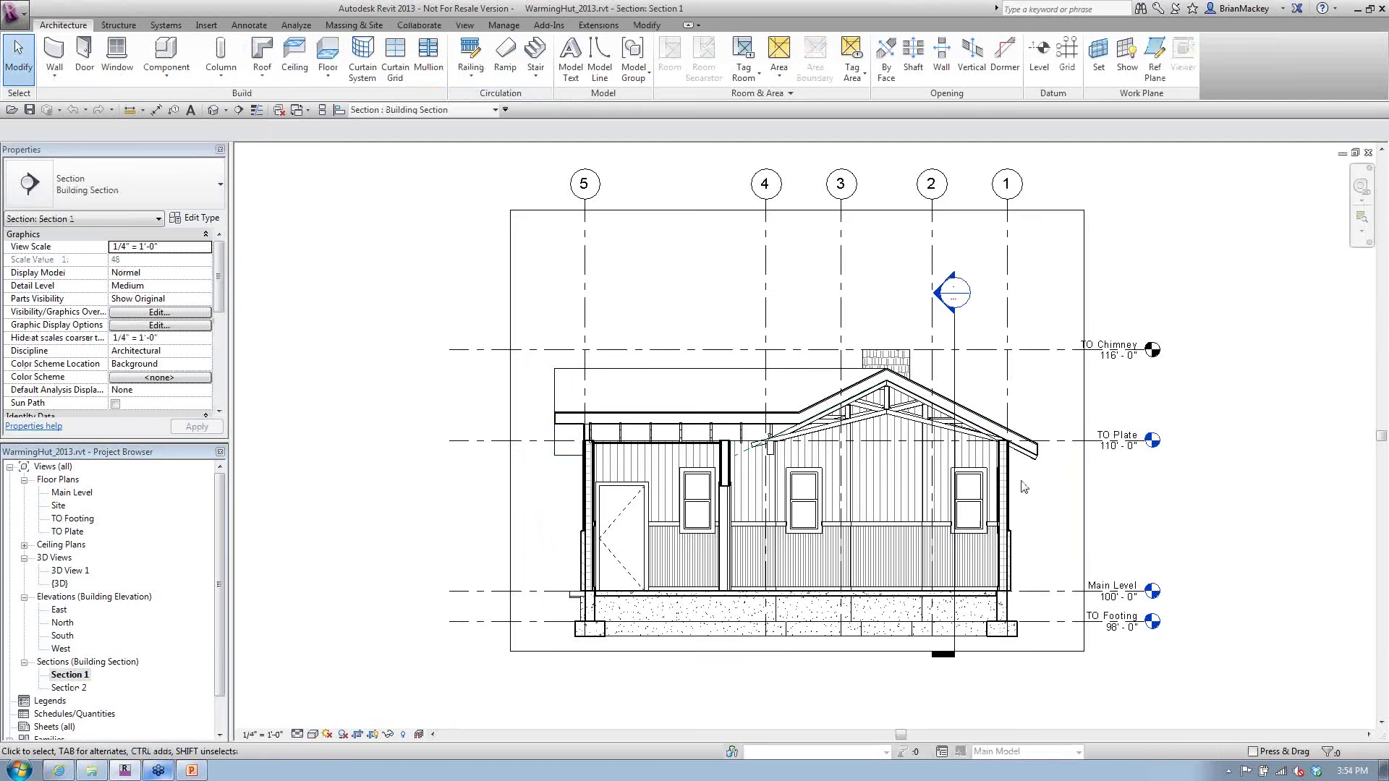
scroll(1025, 487, "up", 2)
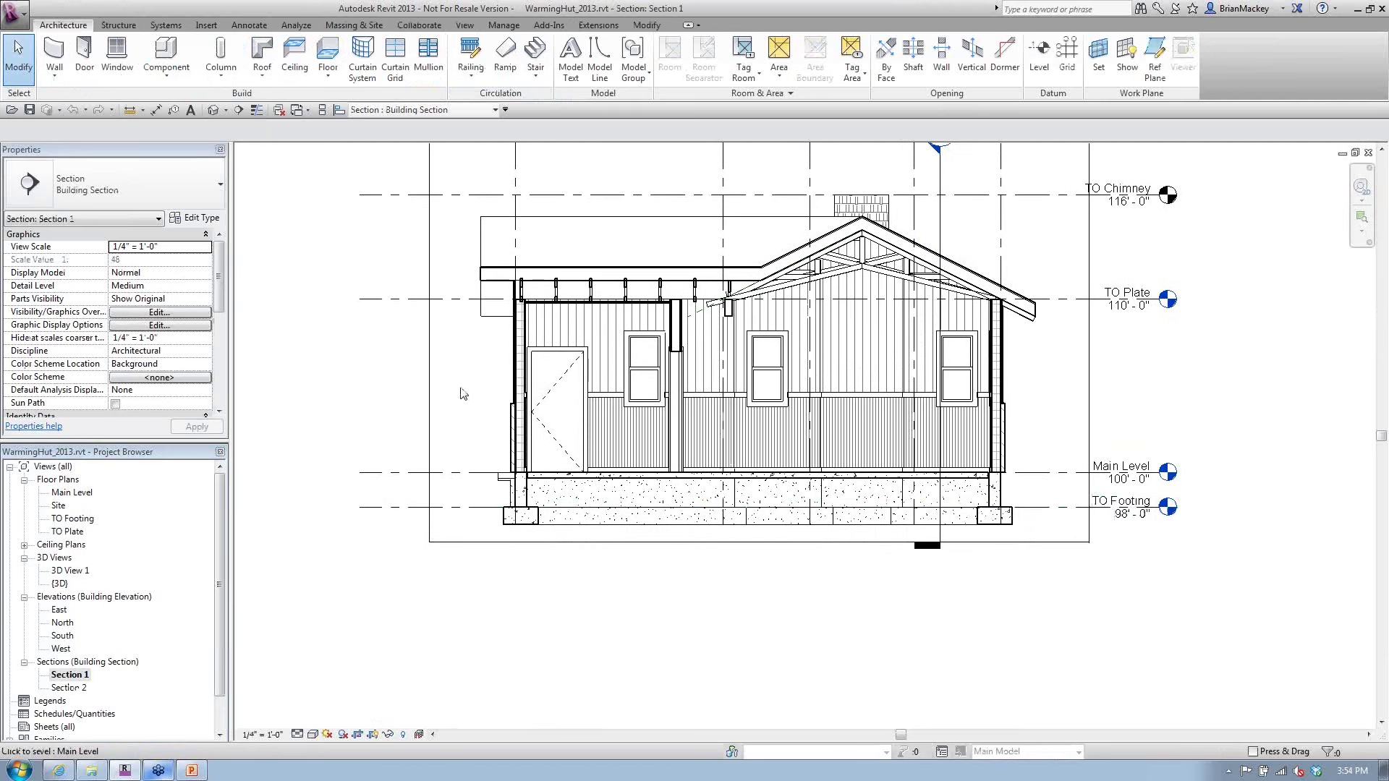
Draw a callout around the left footing, open its view, then start loading Grid Guide.rfa
left_click(465, 25)
left_click(512, 58)
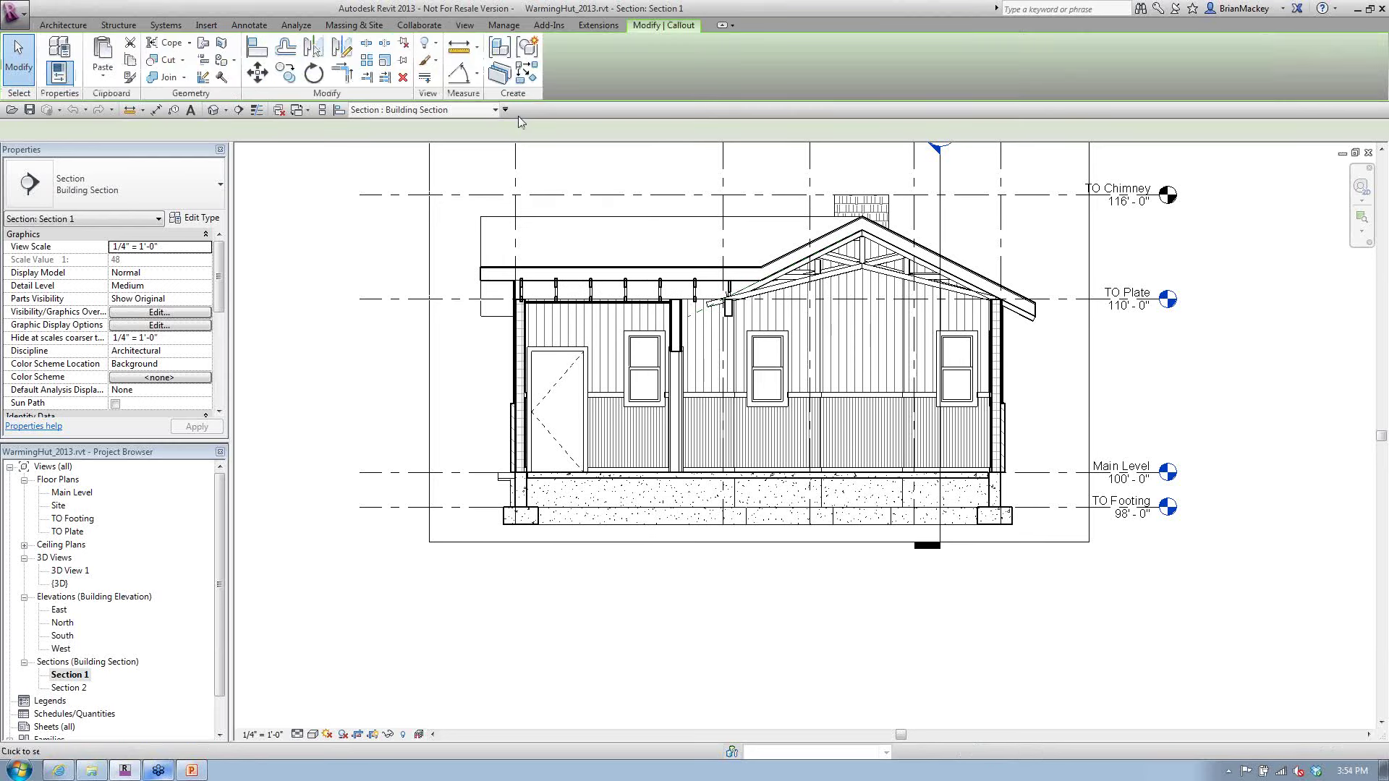
left_click_drag(487, 459, 556, 541)
key("Escape")
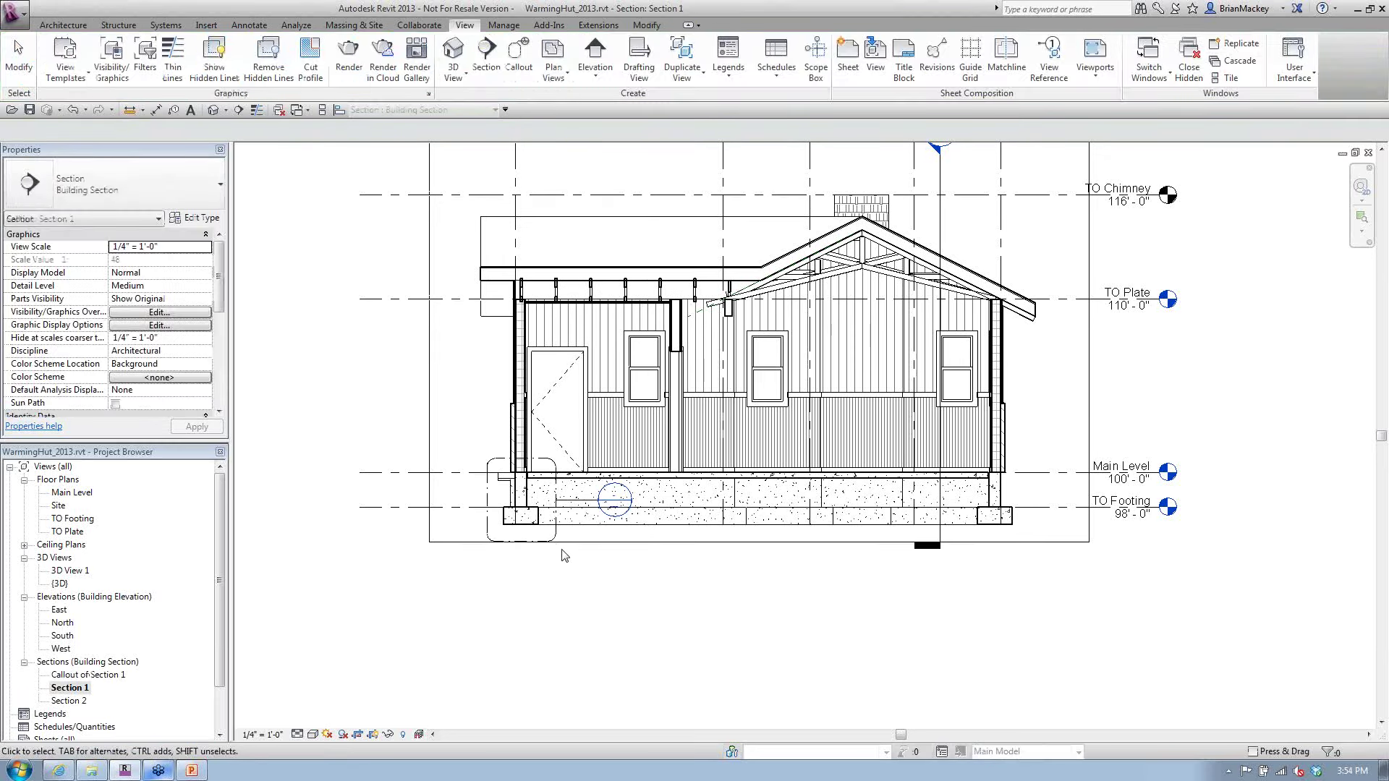
left_click(564, 542)
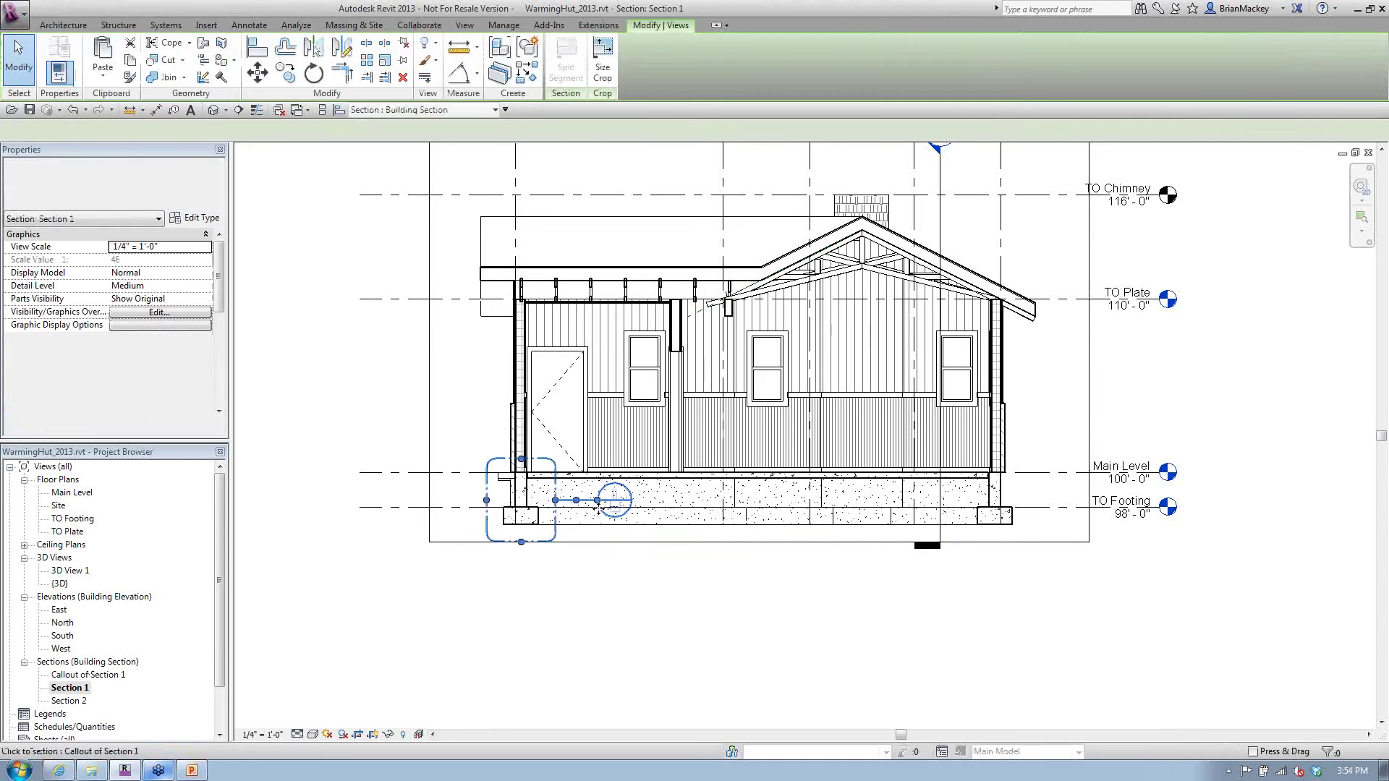
right_click(603, 520)
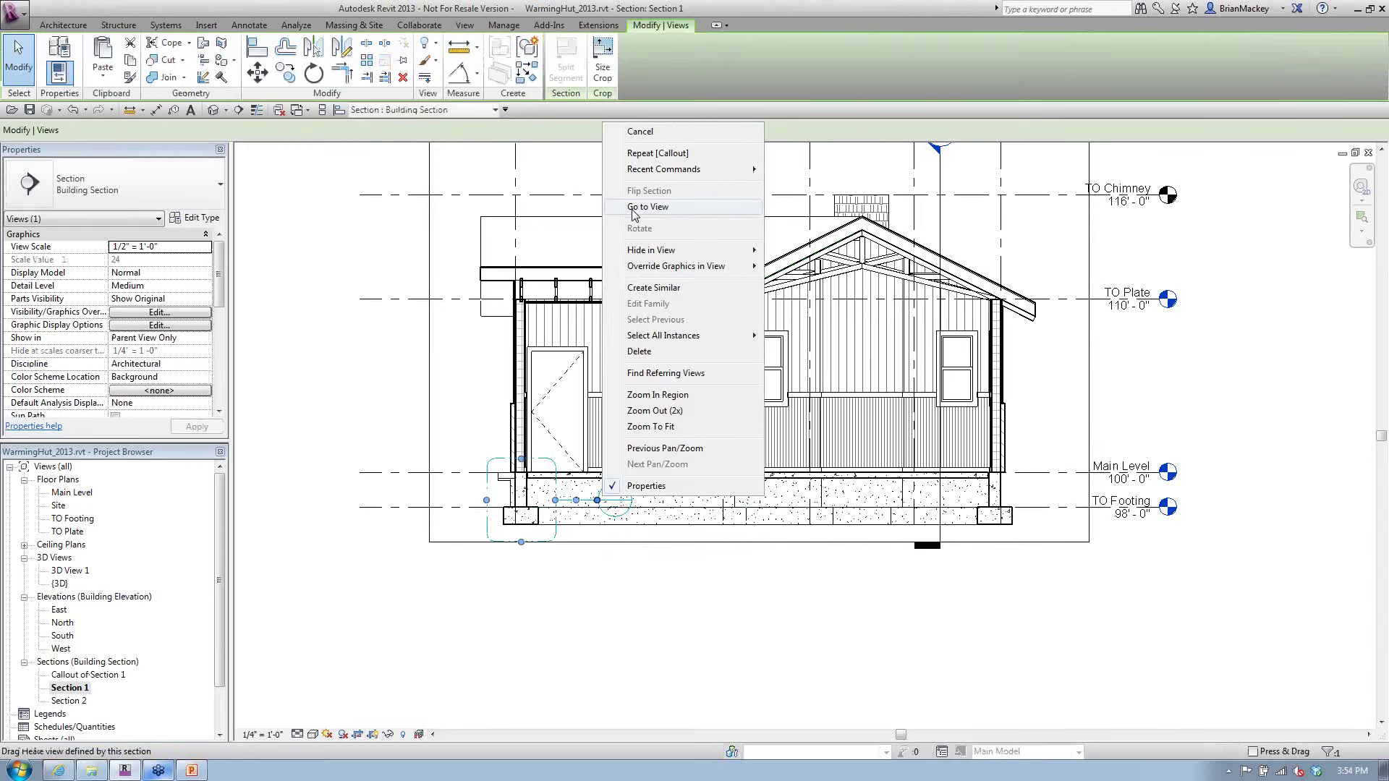
left_click(632, 210)
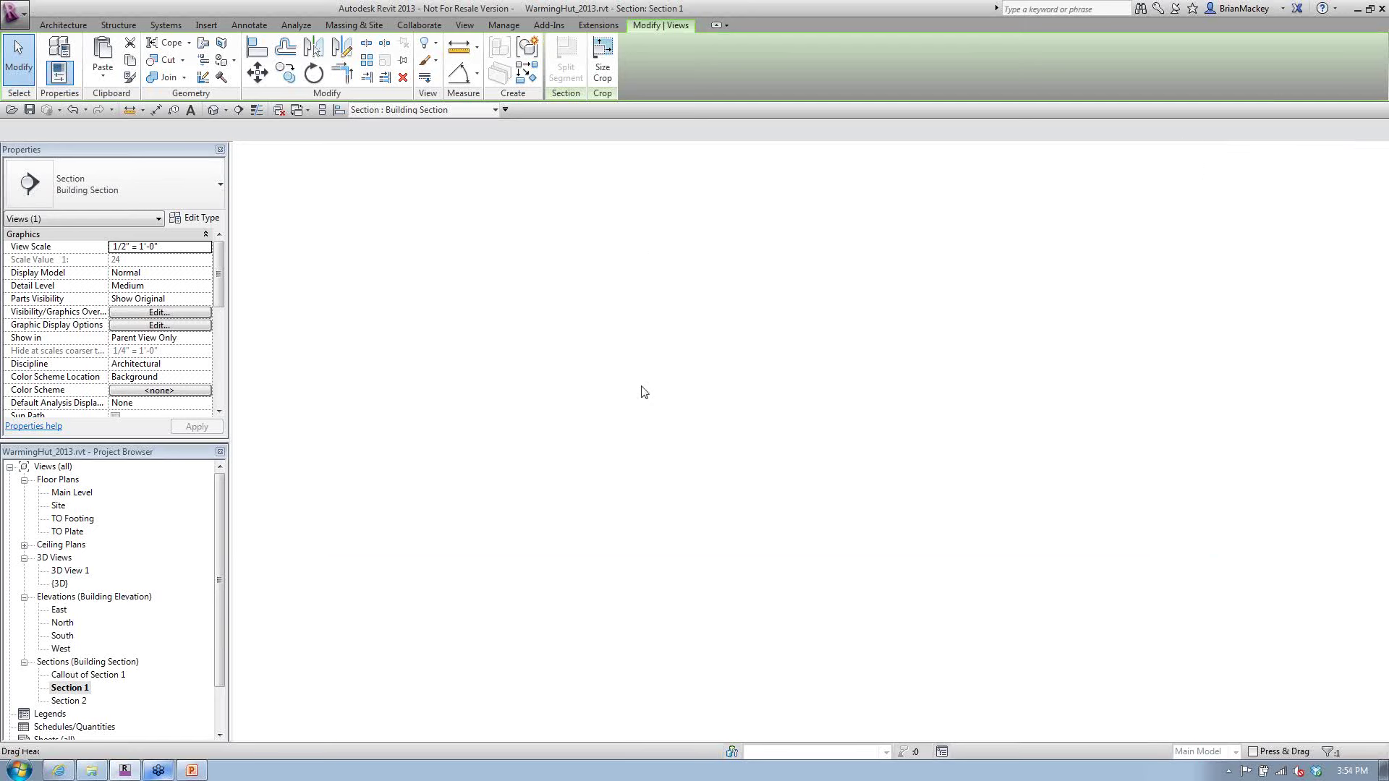
key("ctrl+Tab")
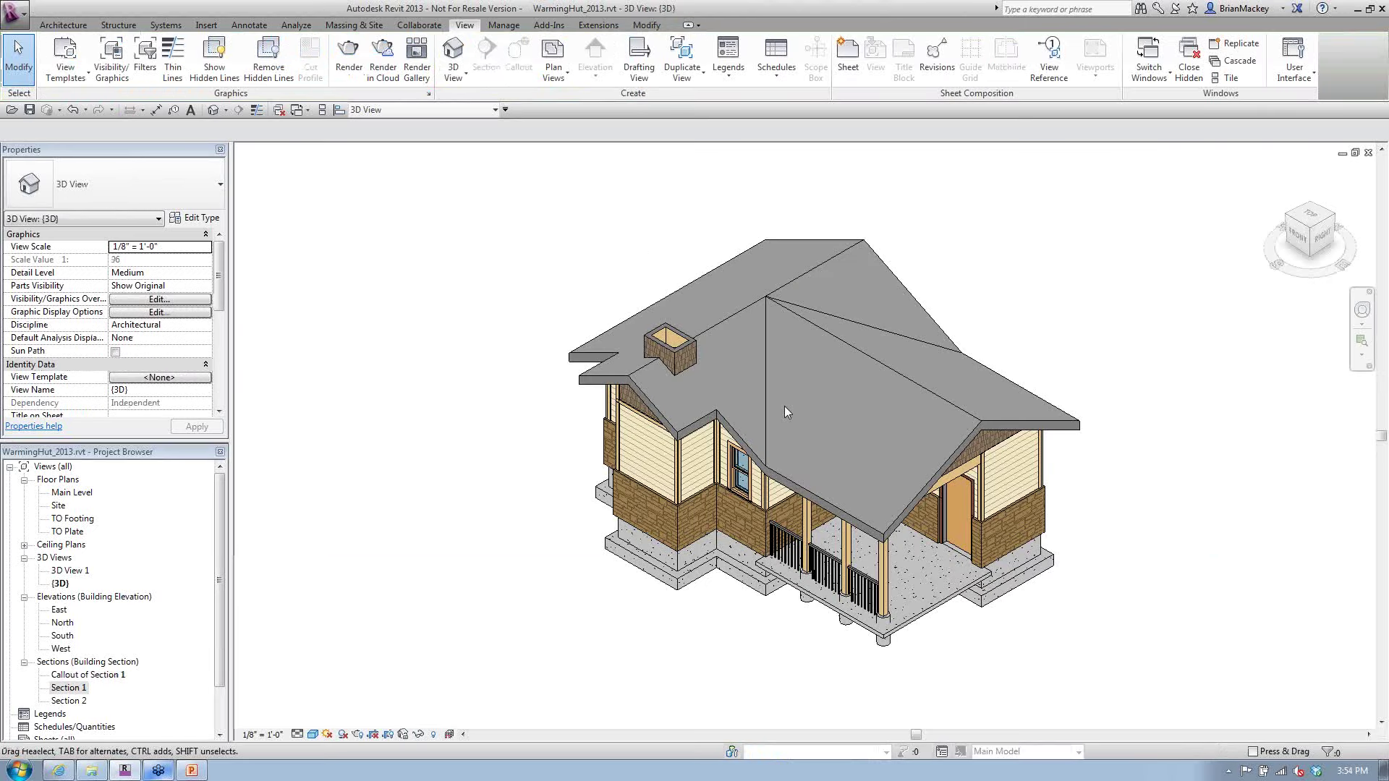
key("ctrl+Tab")
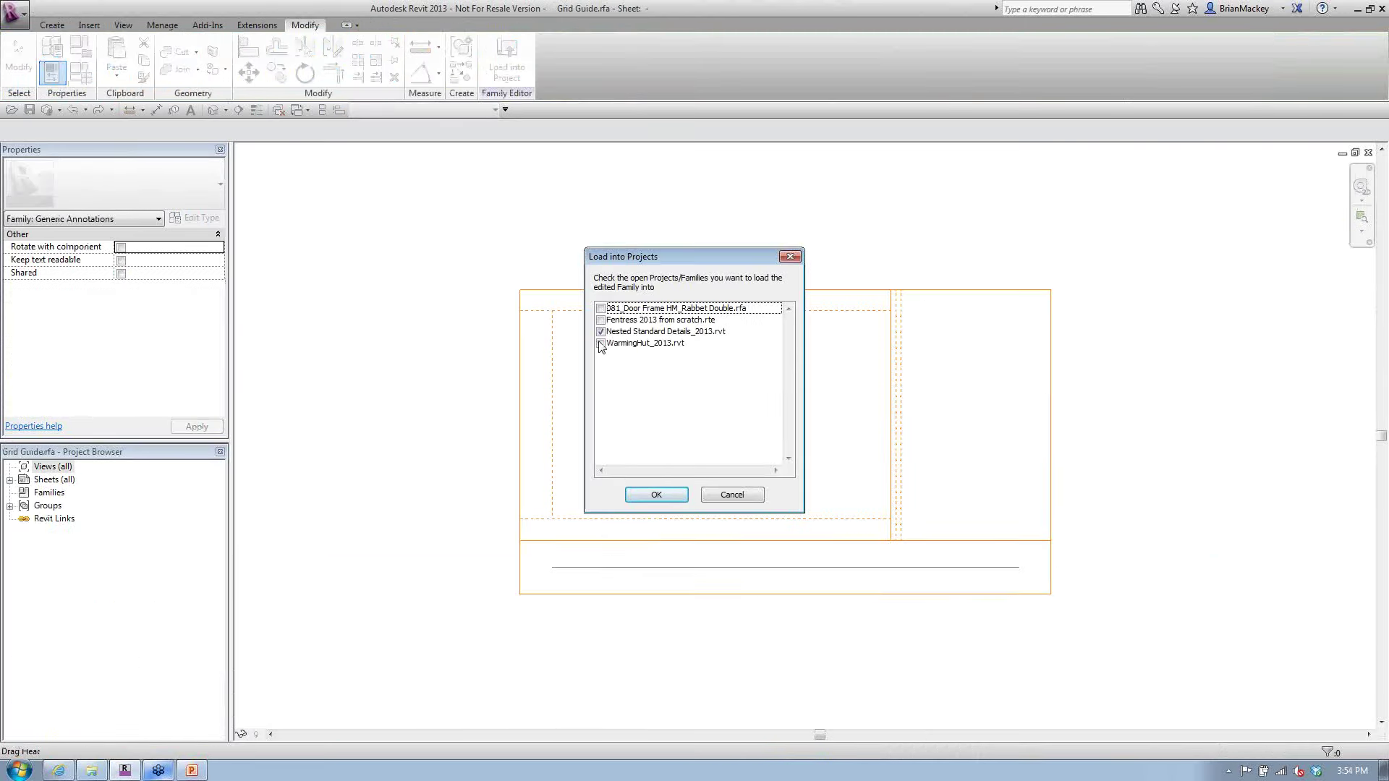
Load Grid Guide into WarmingHut_2013.rvt and close the 3D view to reach the footing callout
left_click(600, 344)
left_click(652, 492)
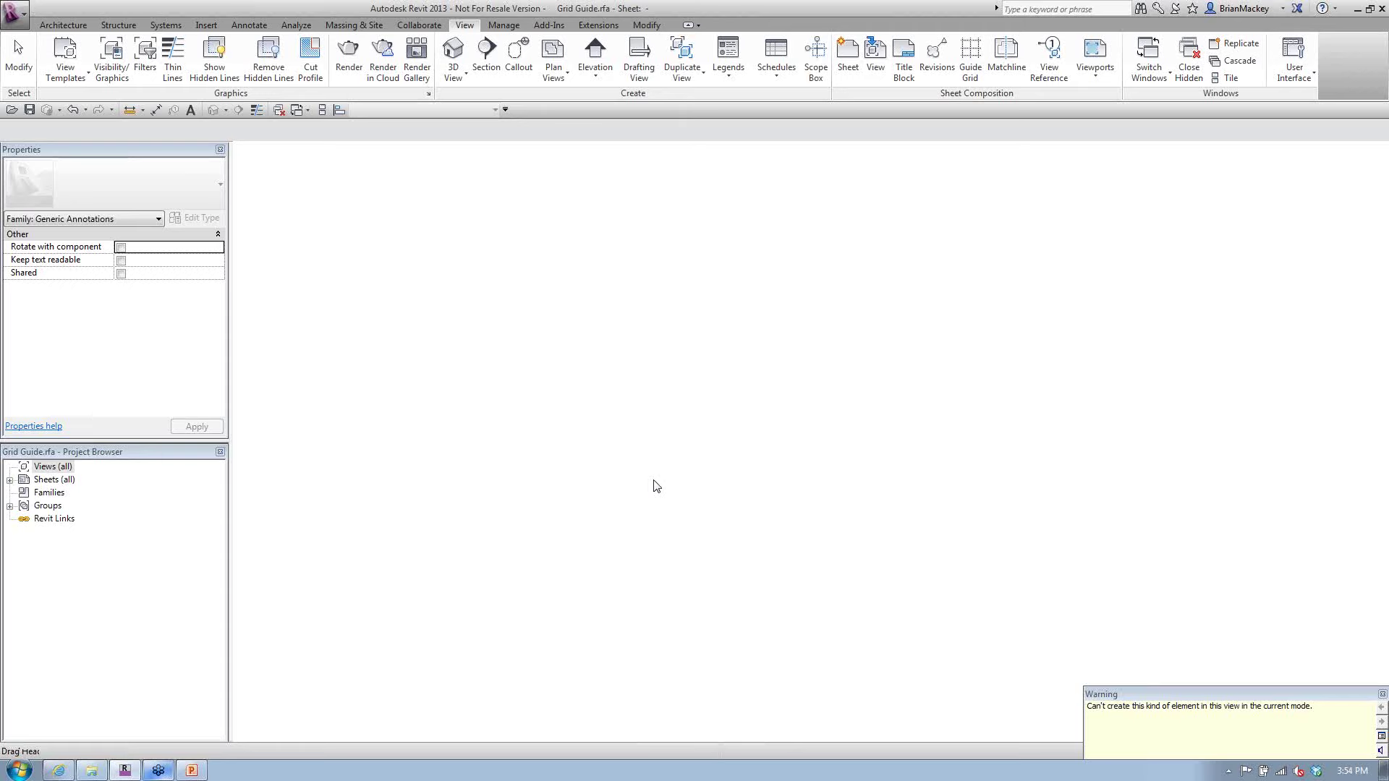
left_click(1368, 152)
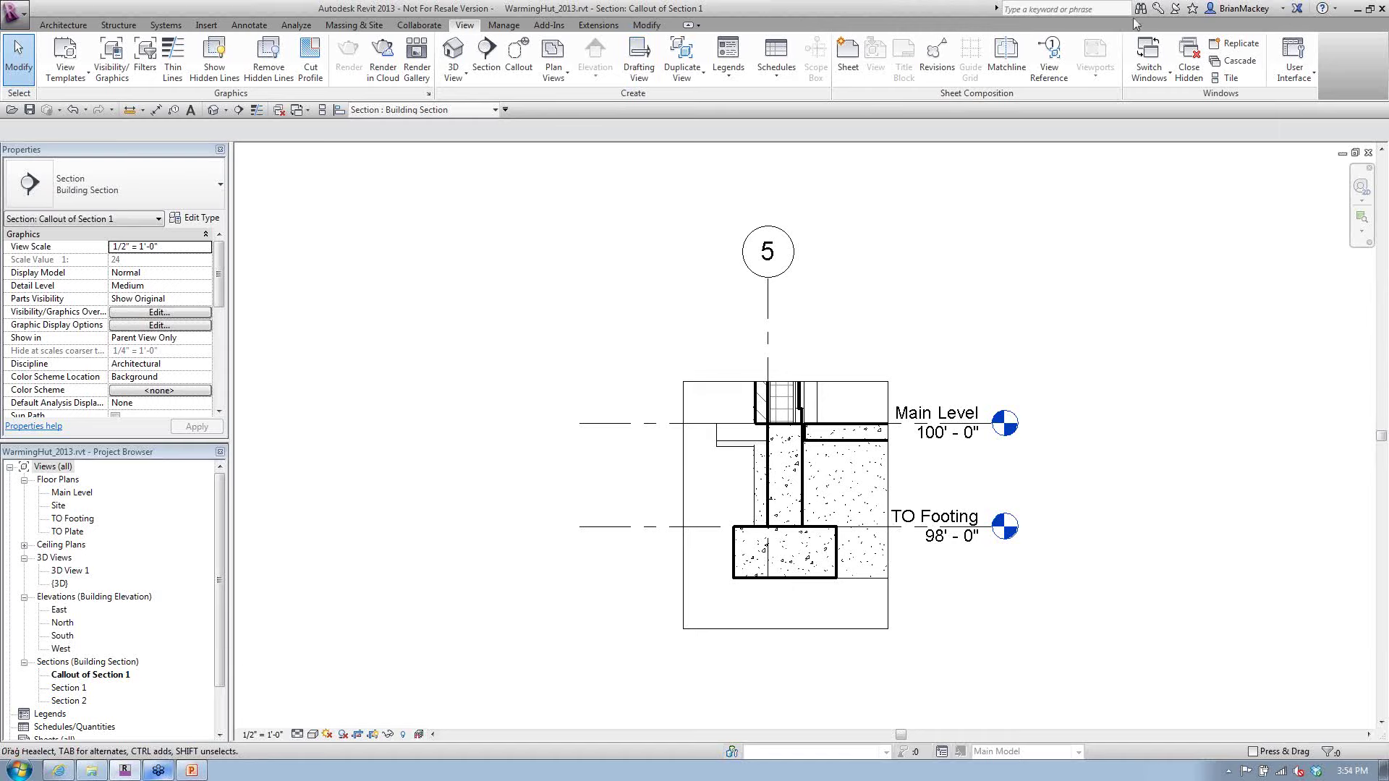
Place a Grid Guide symbol in the footing callout, then cancel further placement
left_click(63, 25)
left_click(249, 24)
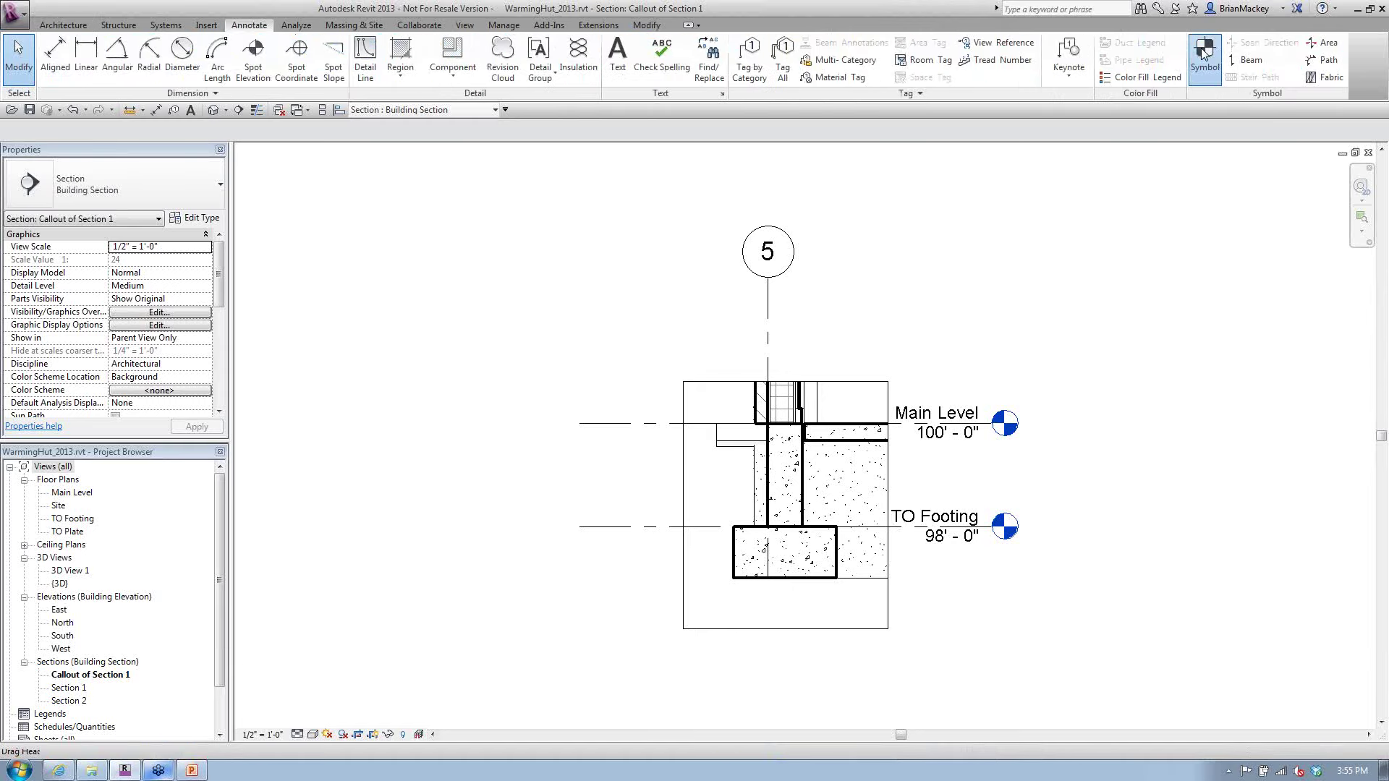
left_click(1204, 55)
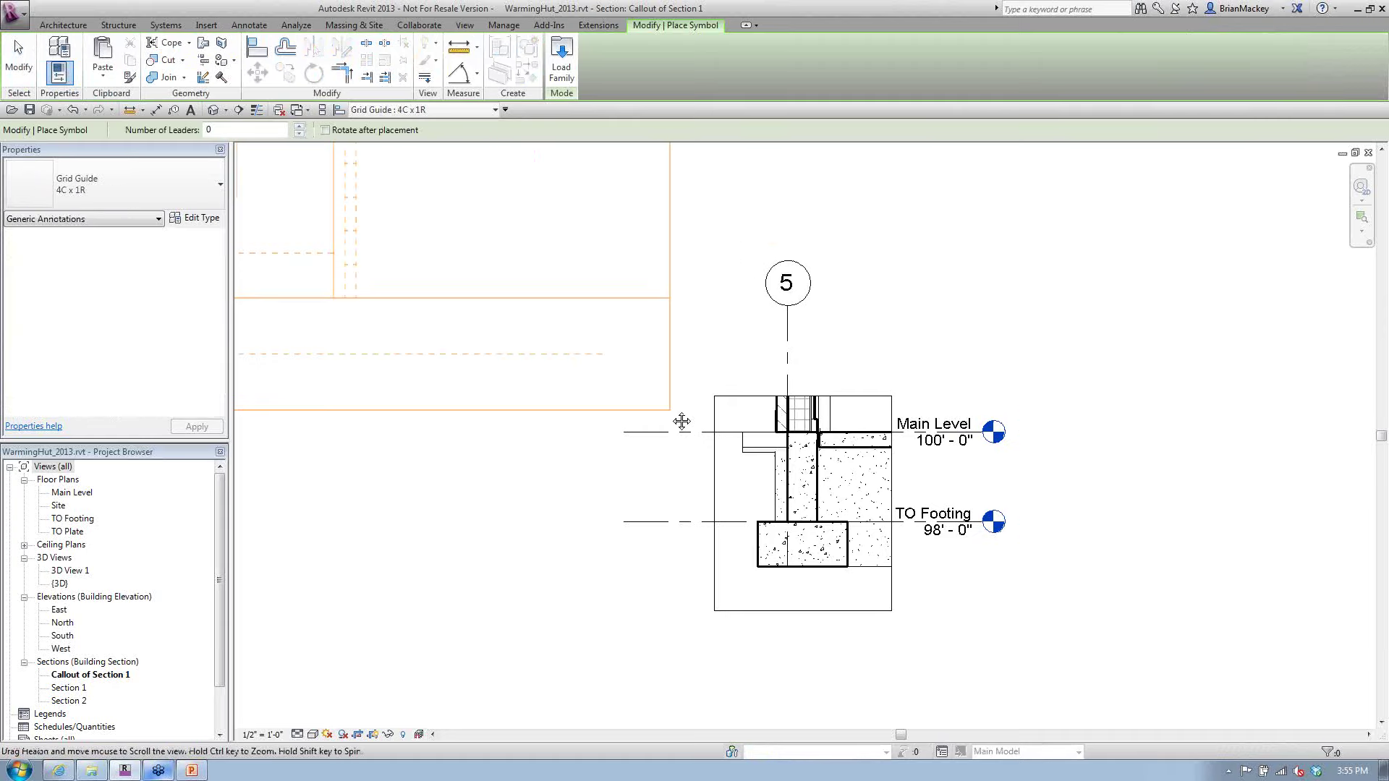
scroll(981, 450, "down", 6)
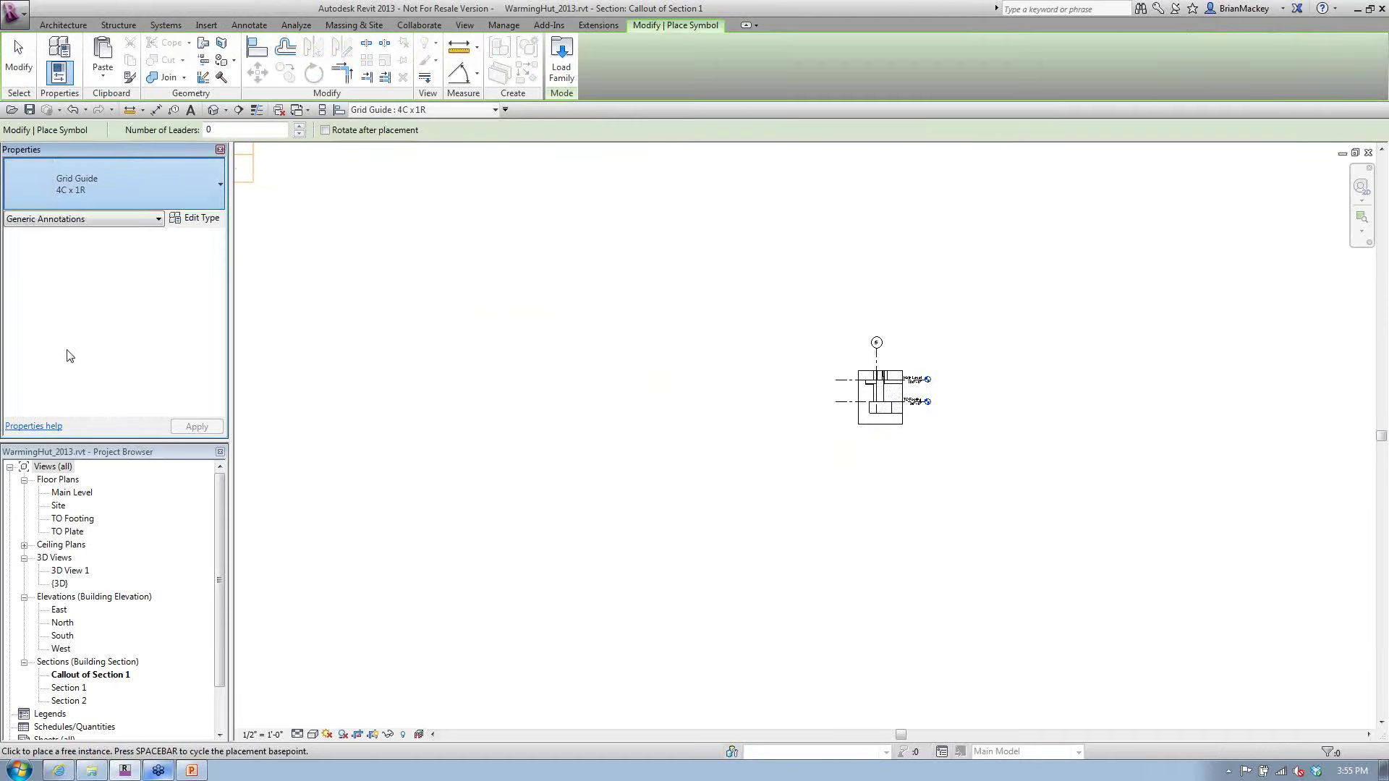
scroll(927, 427, "up", 4)
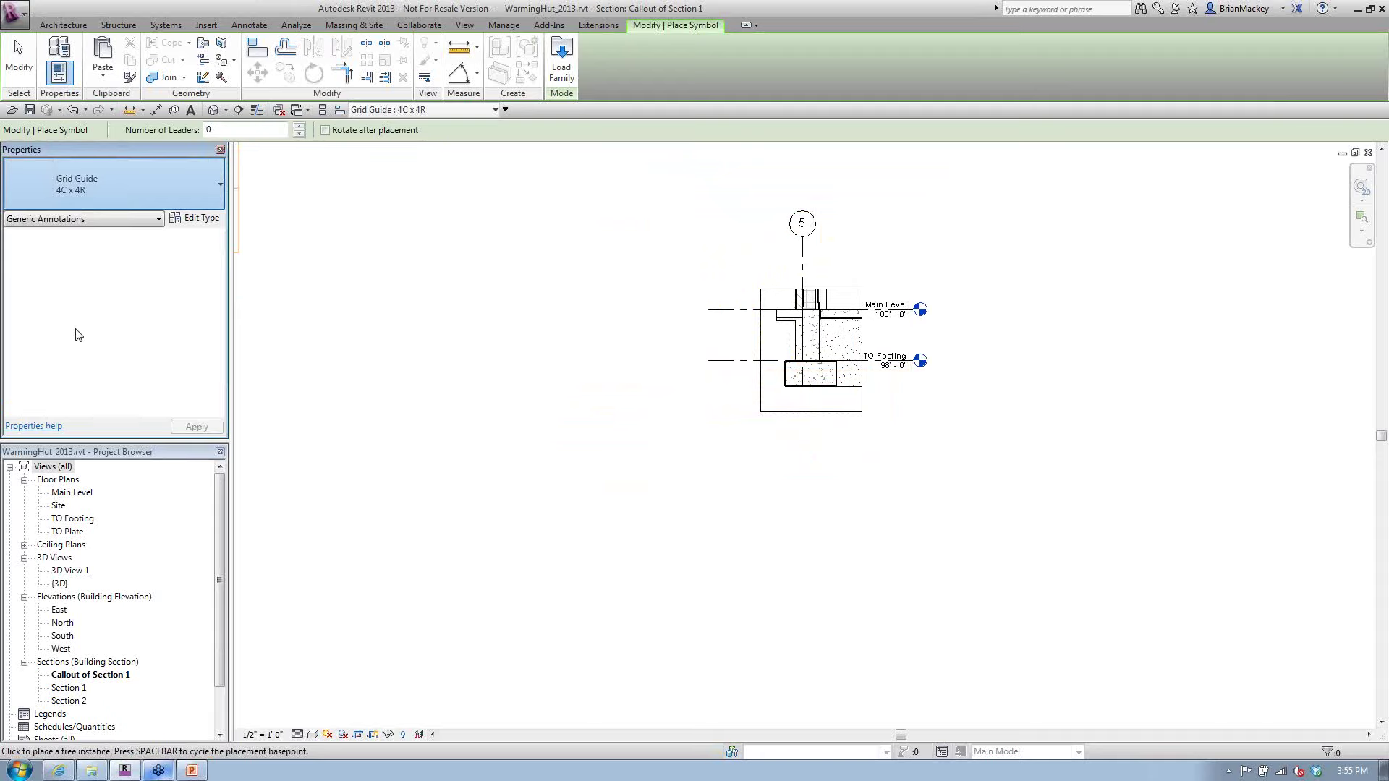
scroll(78, 335, "down", 1)
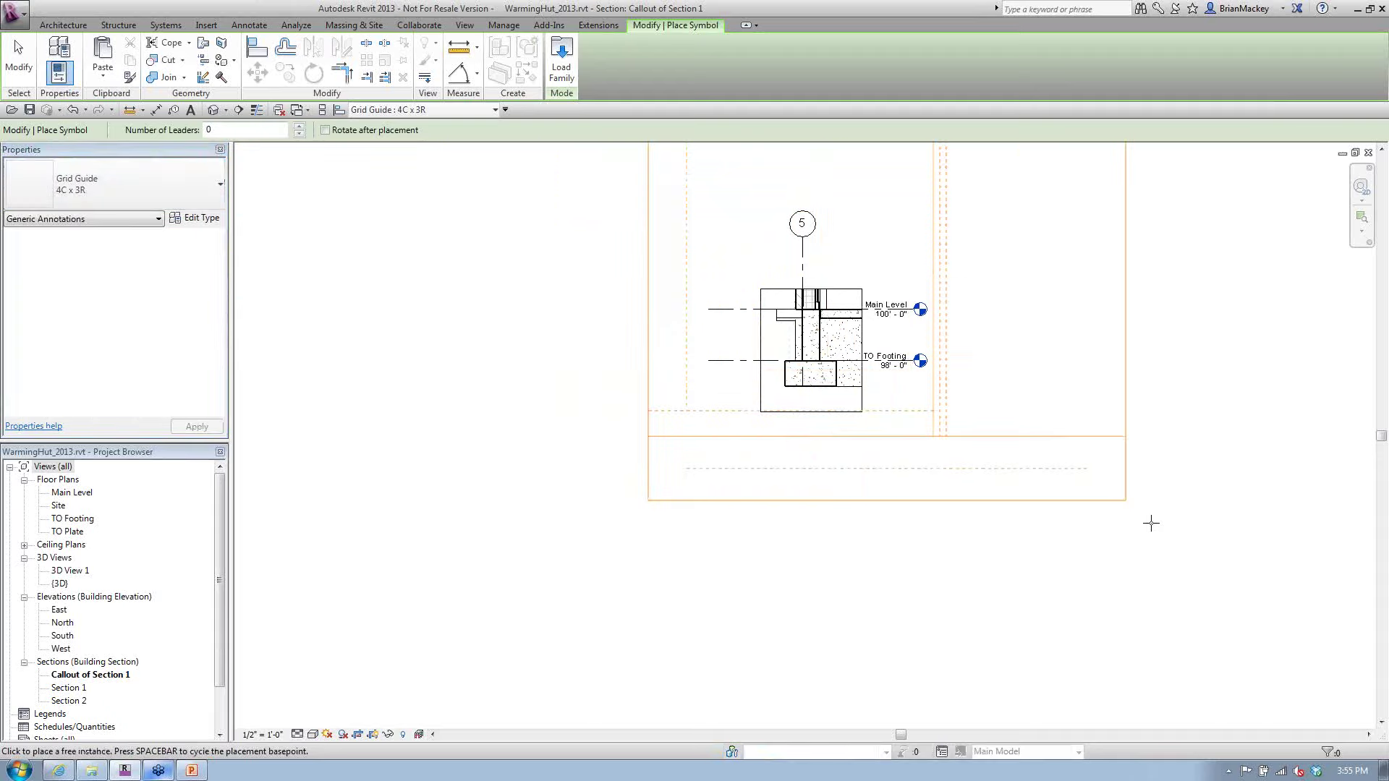
right_click(1057, 453)
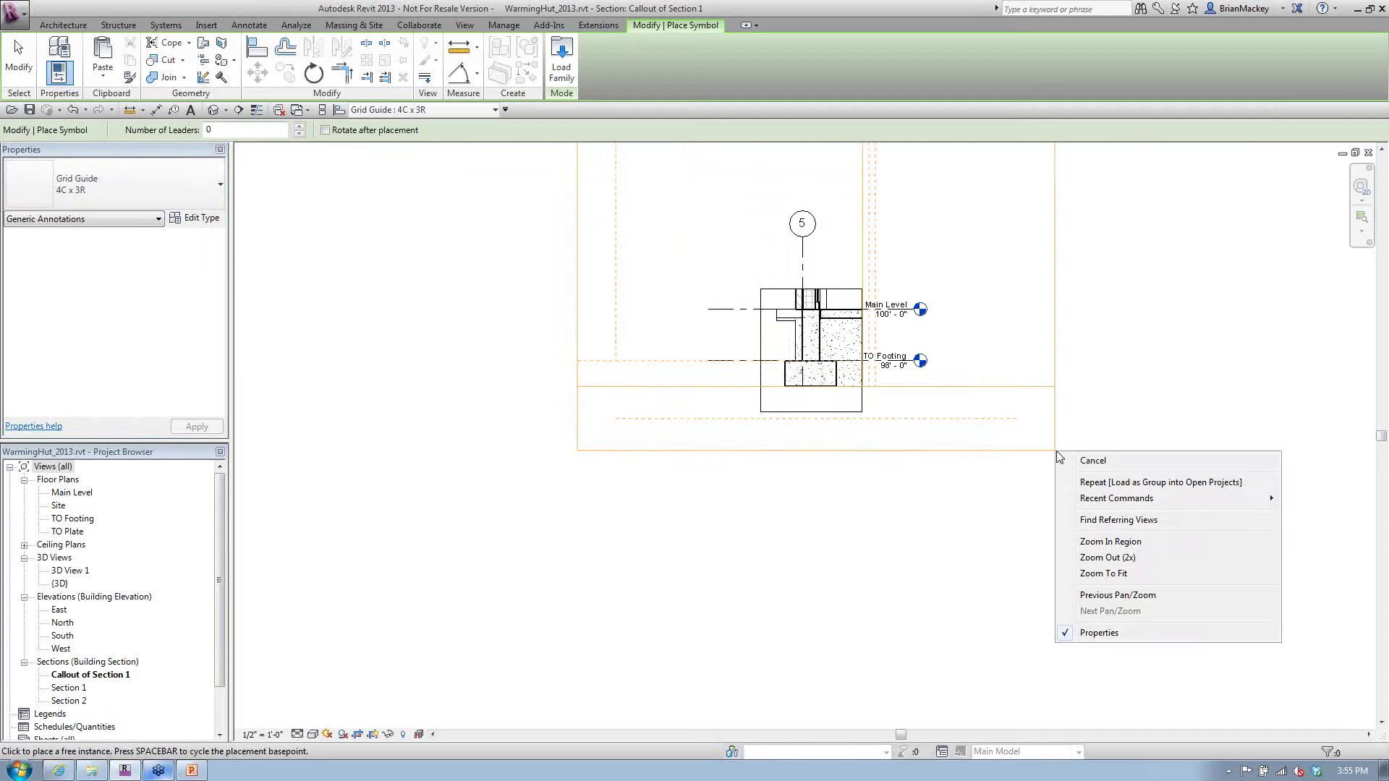
left_click(1073, 455)
right_click(1070, 453)
left_click(1095, 462)
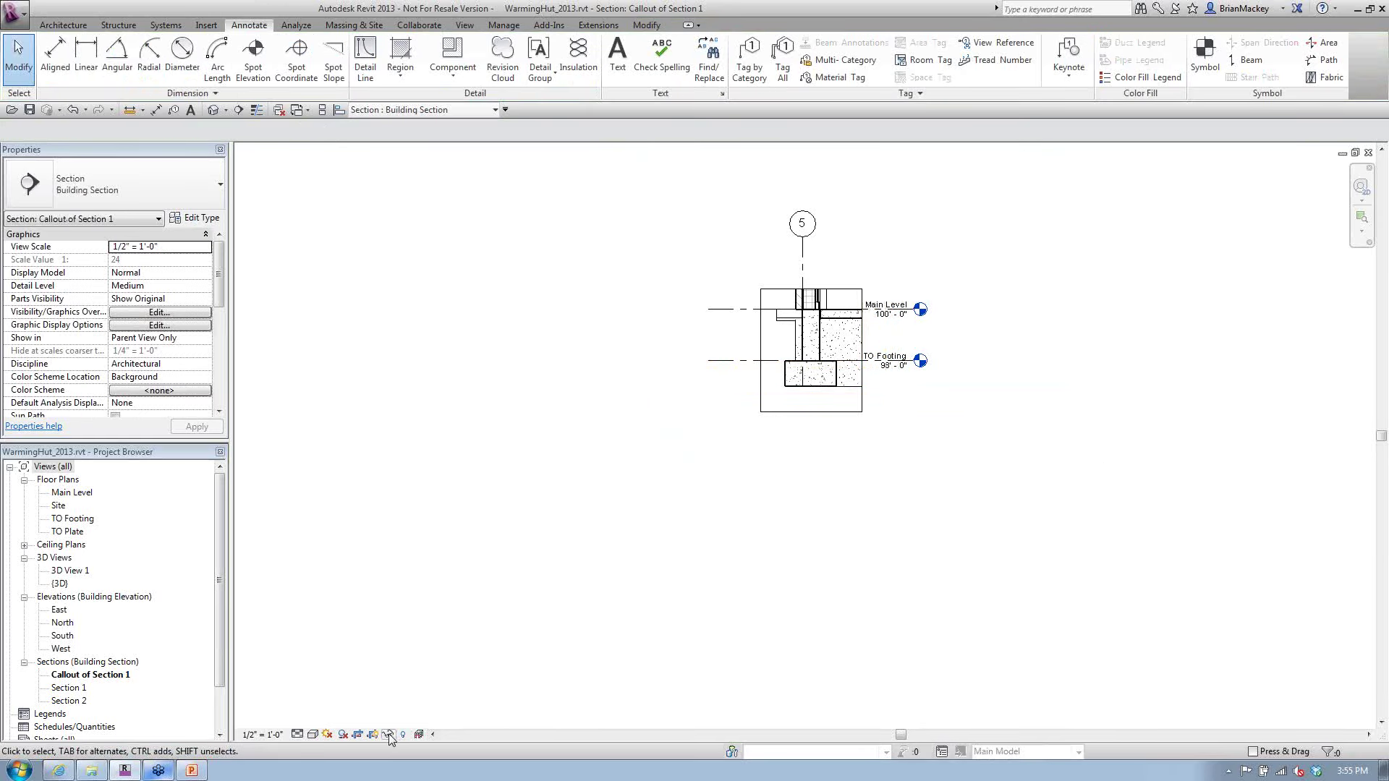
Turn on shadows and show the callout's crop region, keeping the cropped extent
left_click(357, 736)
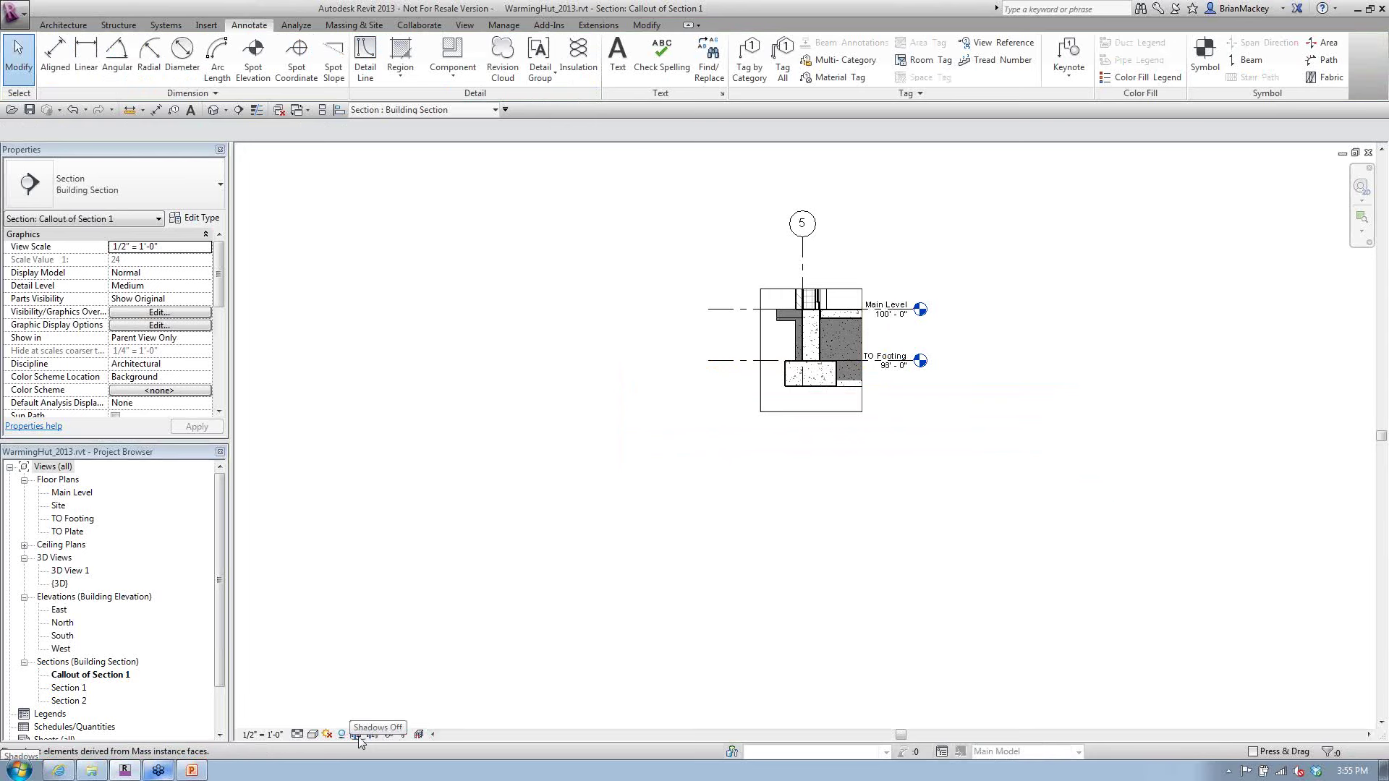
left_click(372, 735)
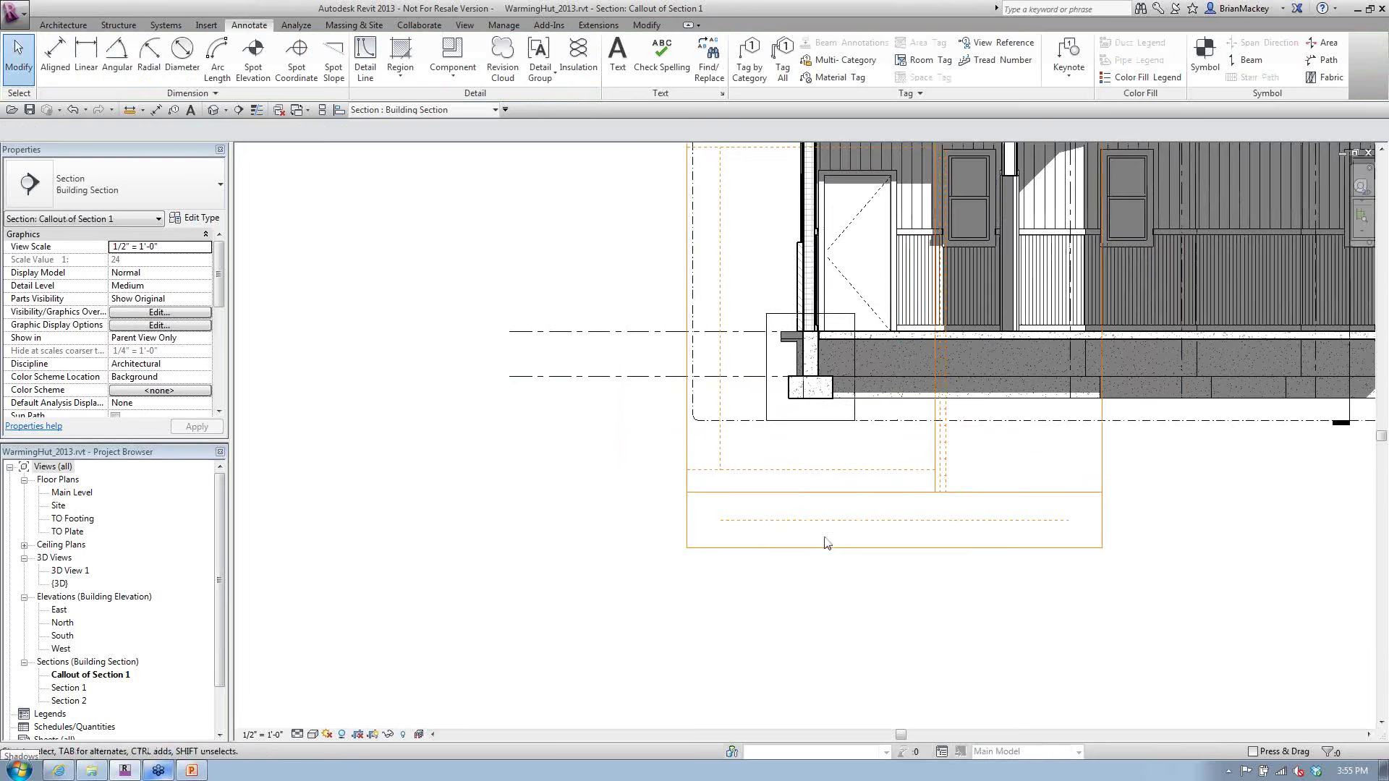
left_click(825, 548)
key("Escape")
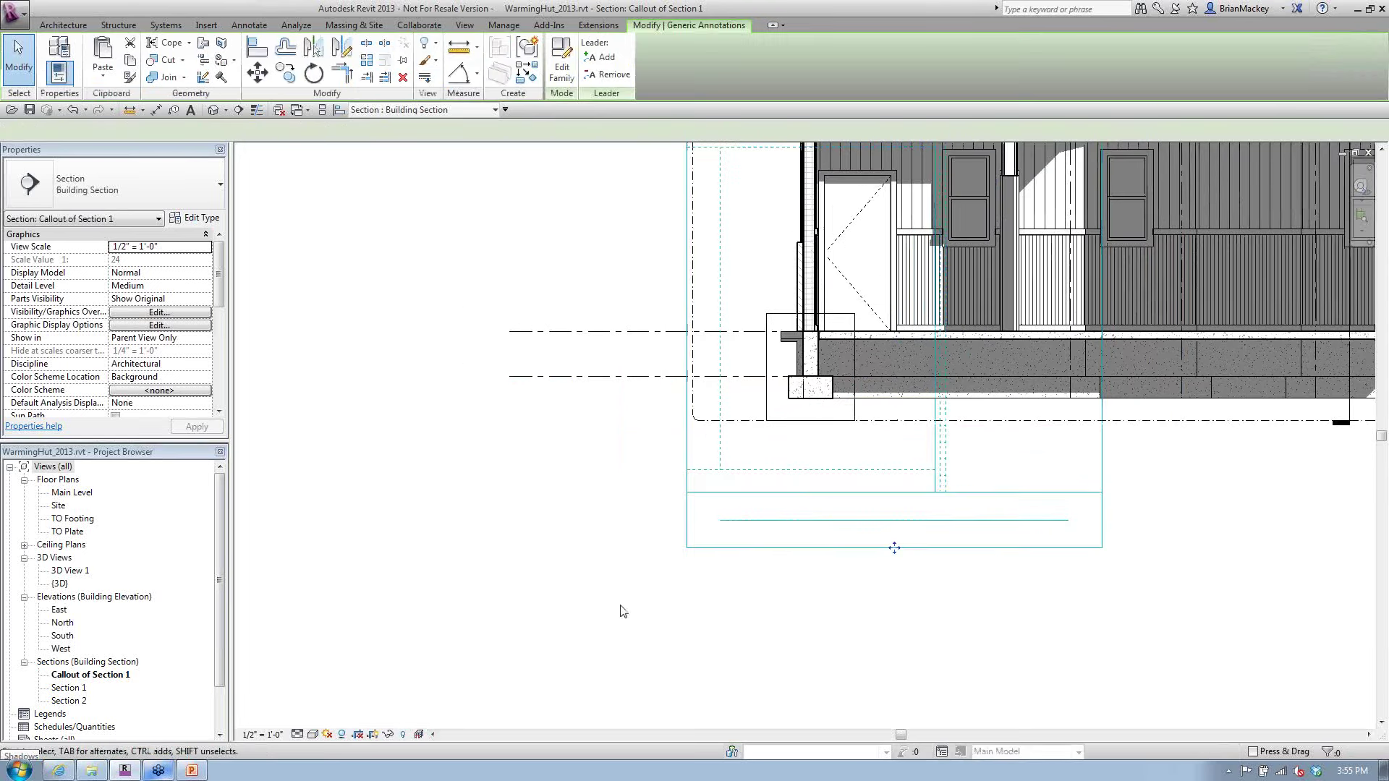
key("ctrl+z")
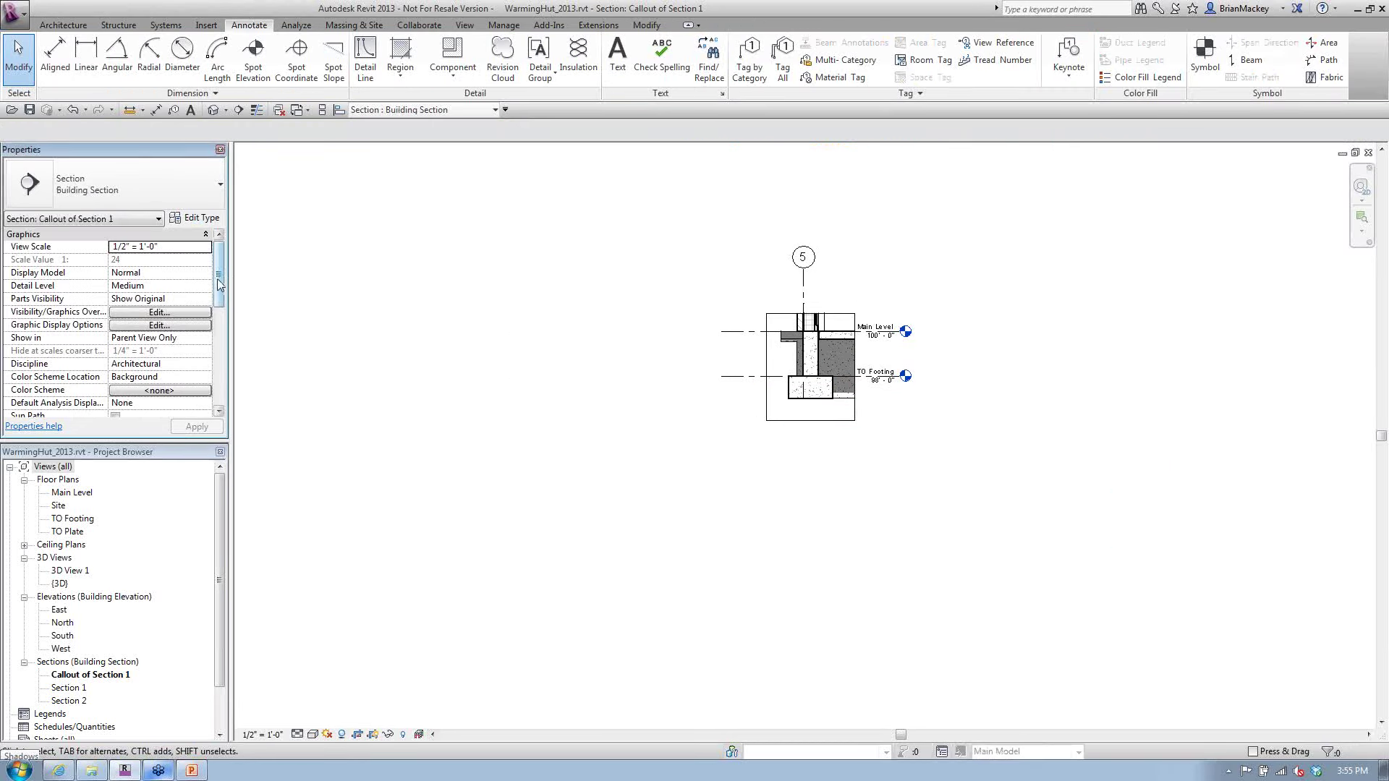
scroll(219, 282, "down", 5)
left_click(115, 364)
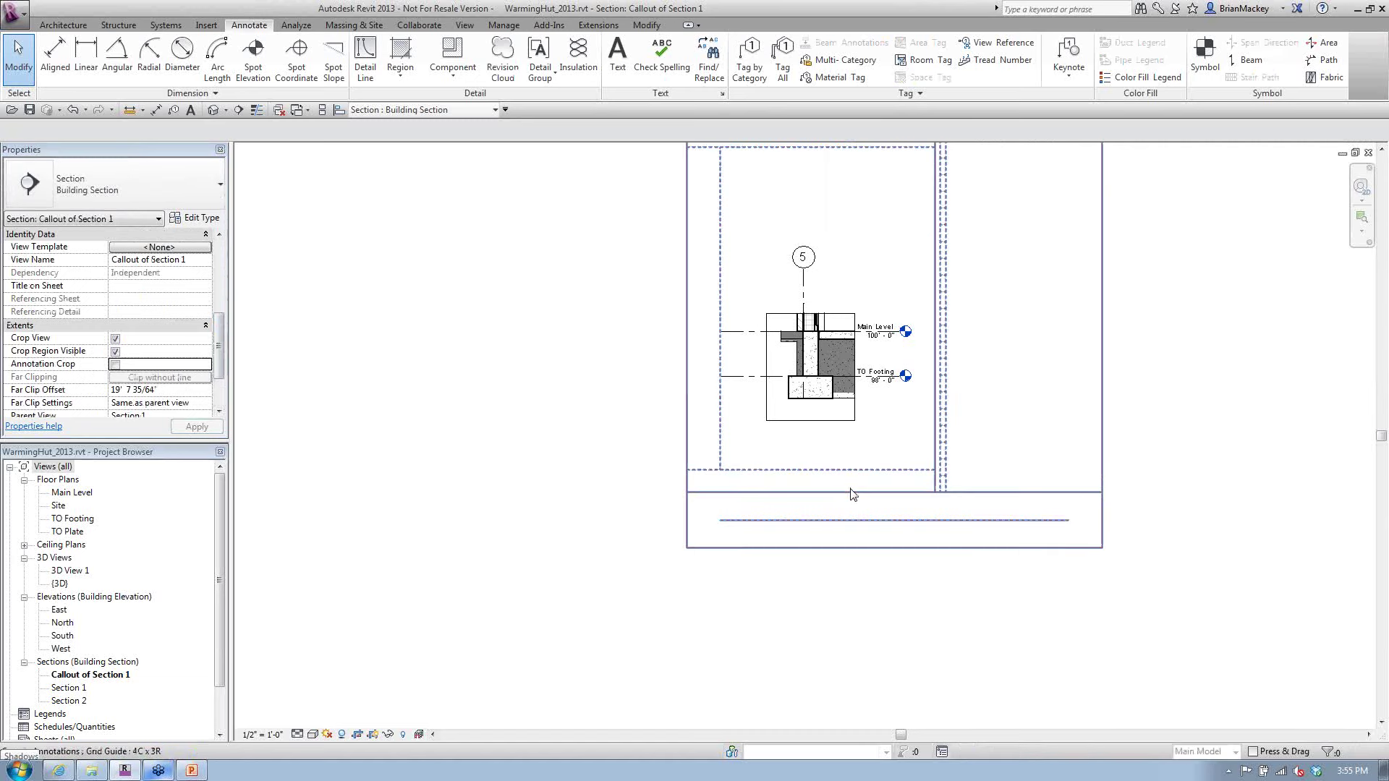
Set the callout's view scale to 1 1/2" = 1'-0"
left_click(851, 495)
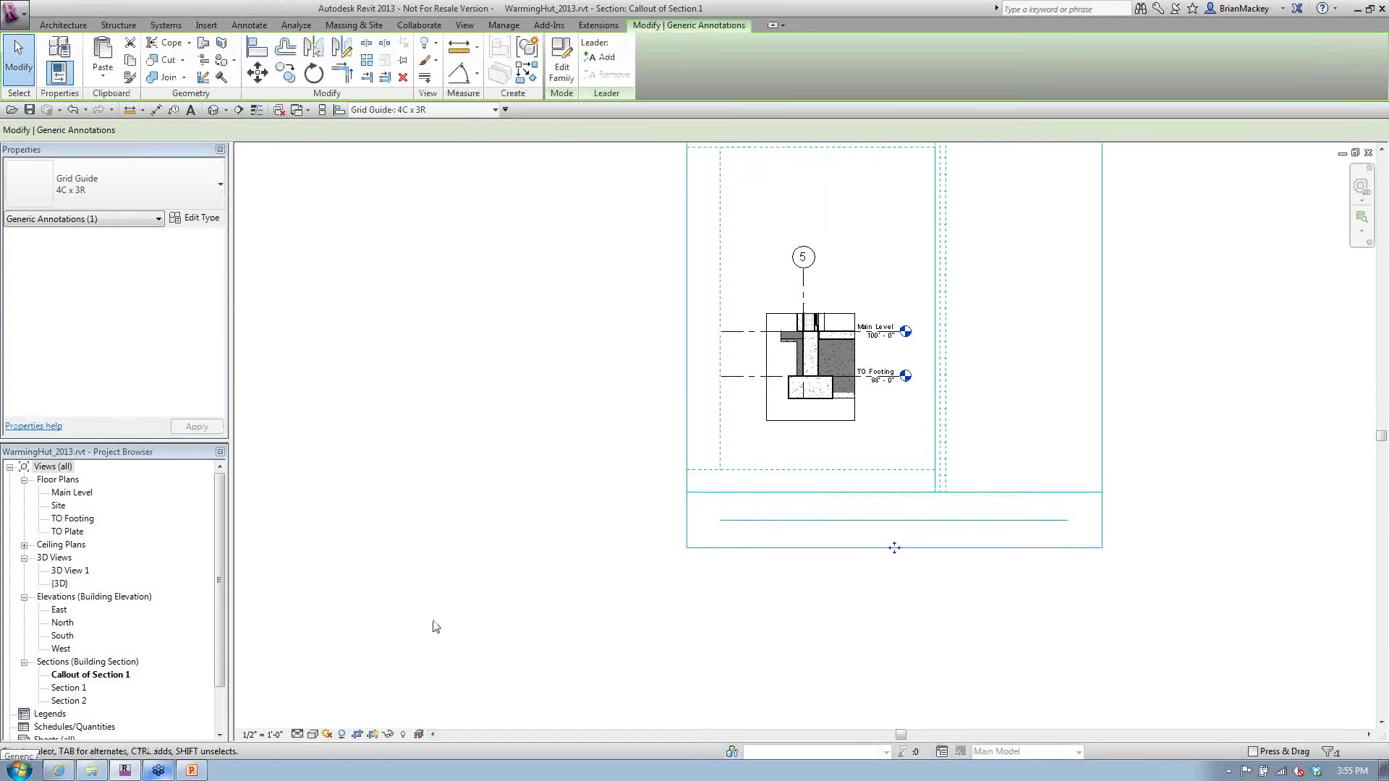
left_click(272, 734)
left_click(273, 341)
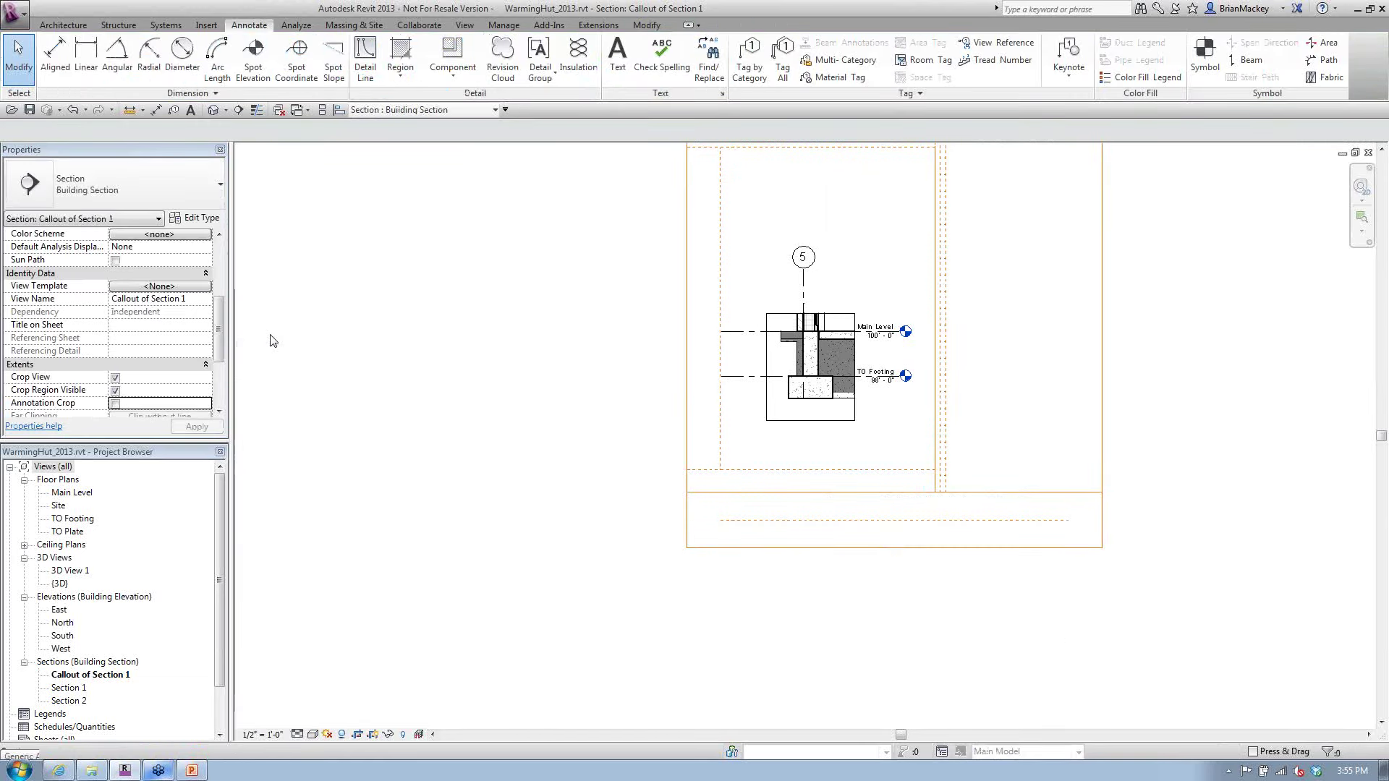
left_click(912, 463)
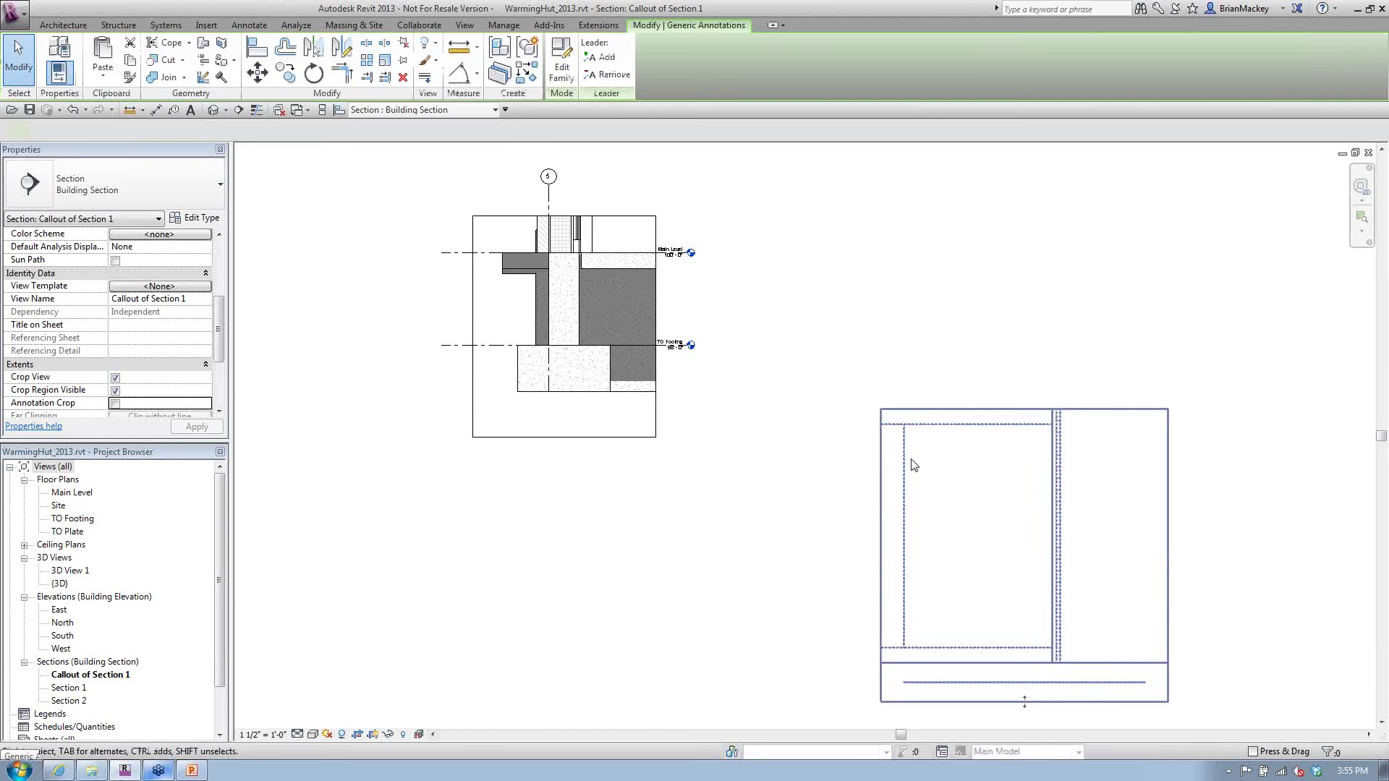
Move the Grid Guide over the footing detail and fit the crop region's edges around it
left_click_drag(911, 464, 483, 272)
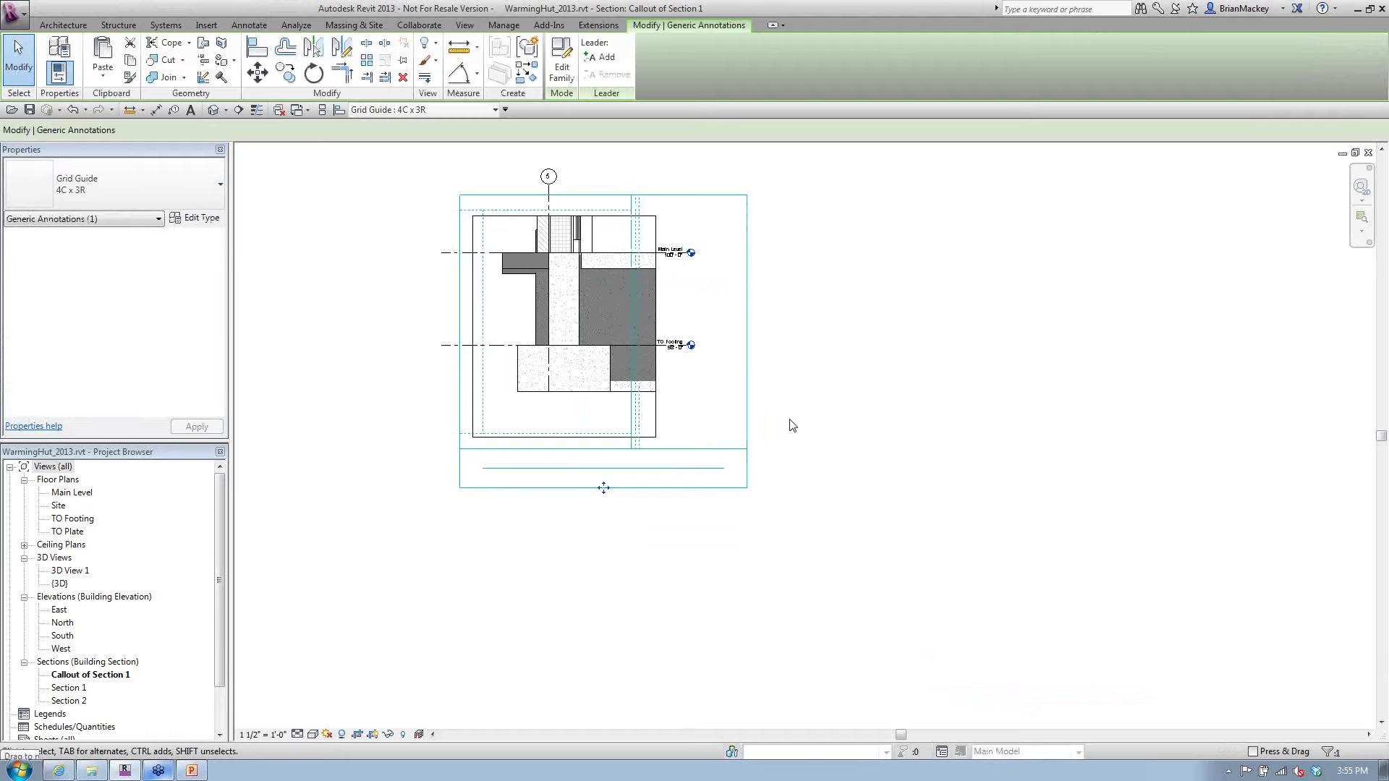
left_click(791, 425)
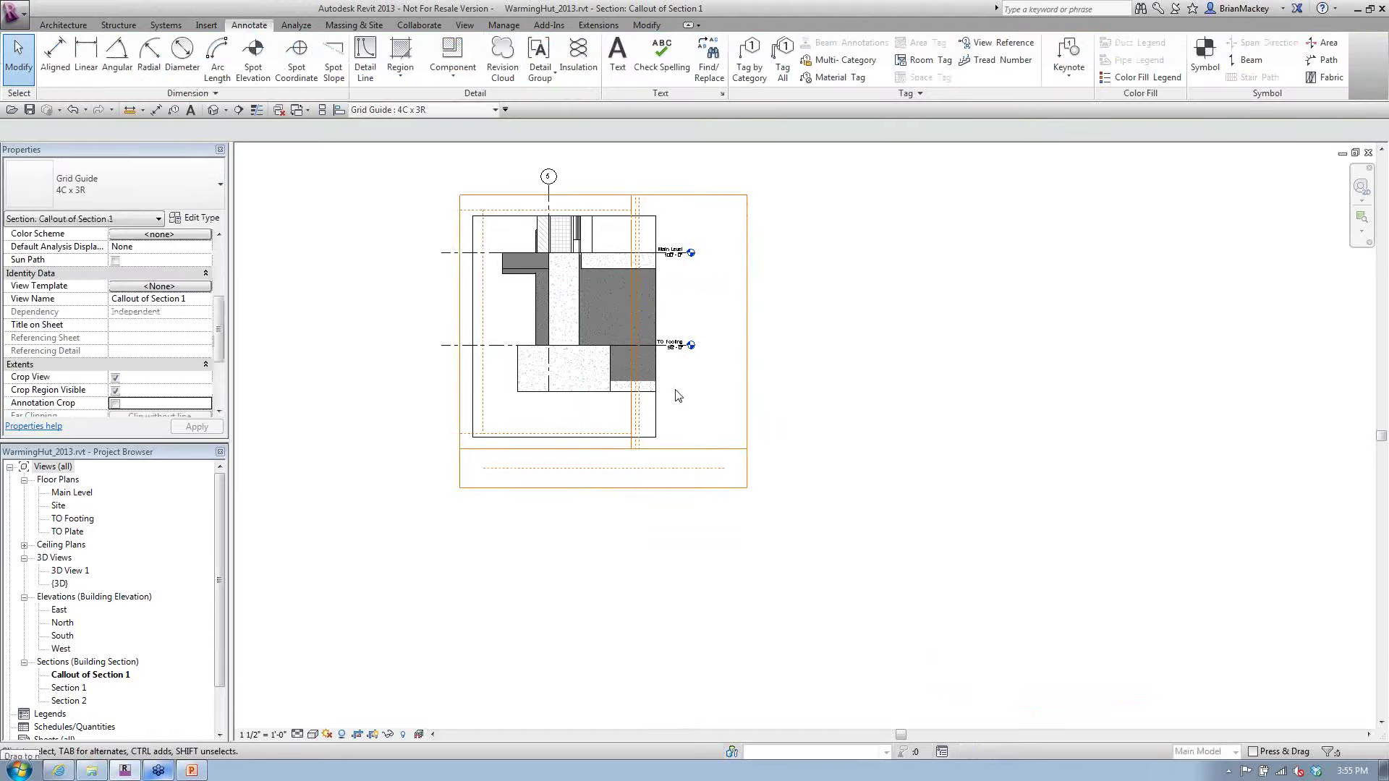
scroll(556, 220, "up", 2)
left_click(445, 351)
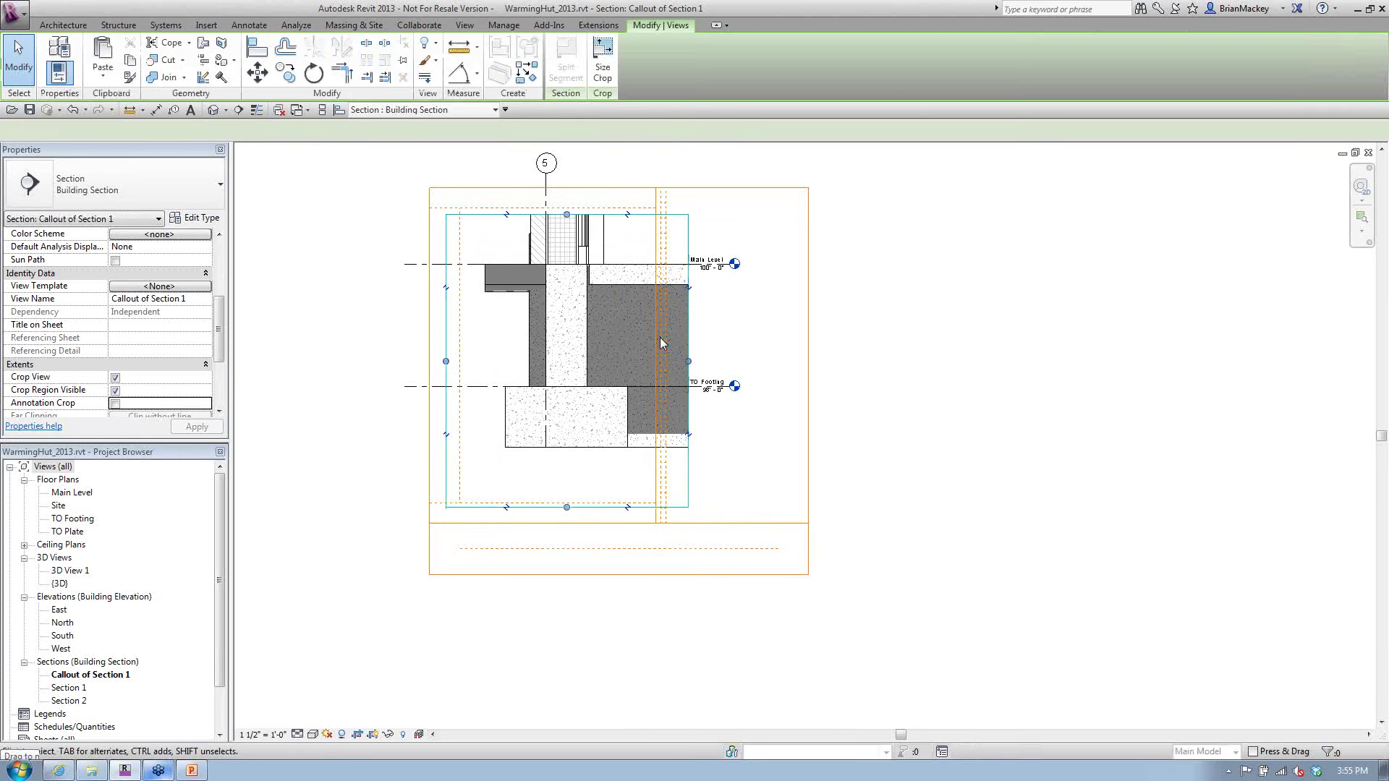
left_click_drag(689, 362, 657, 361)
left_click_drag(446, 361, 471, 359)
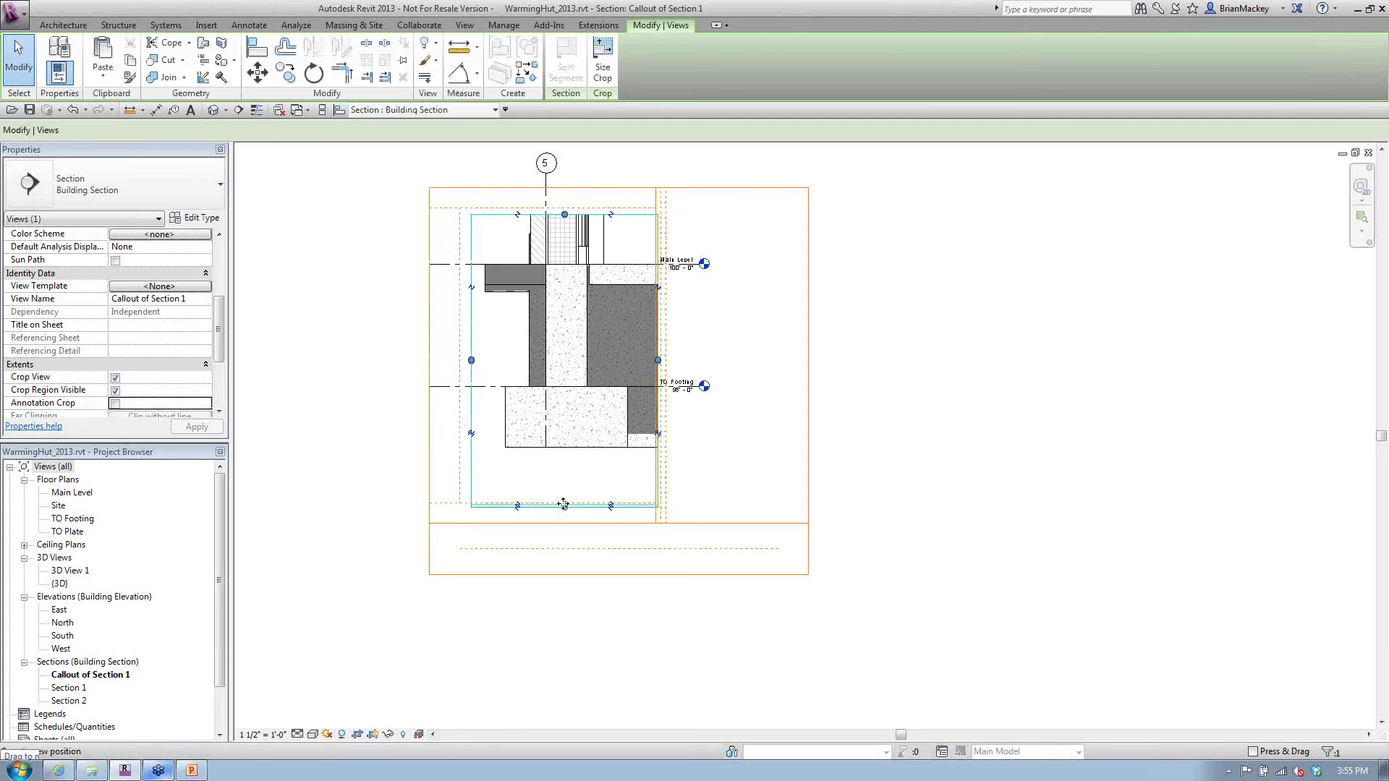
left_click_drag(564, 505, 565, 504)
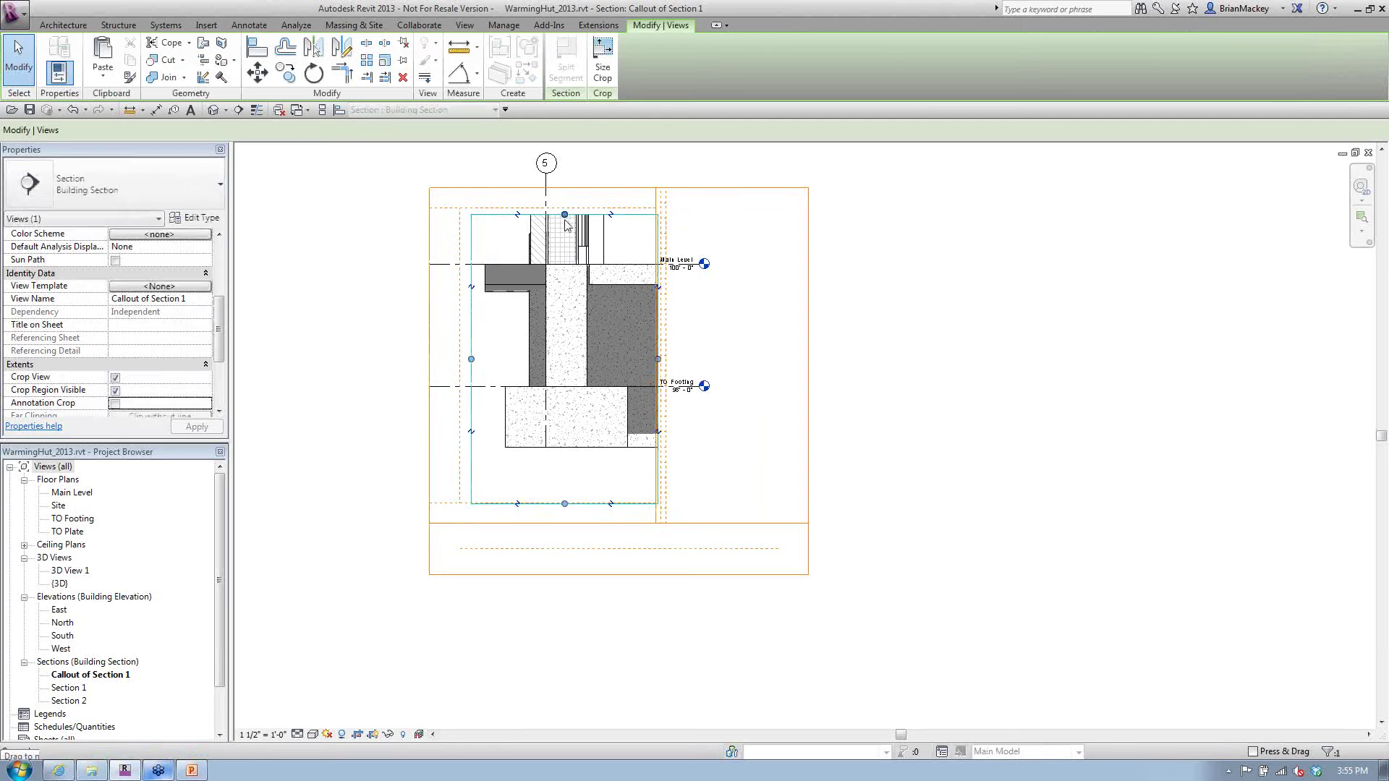
left_click_drag(565, 224, 565, 218)
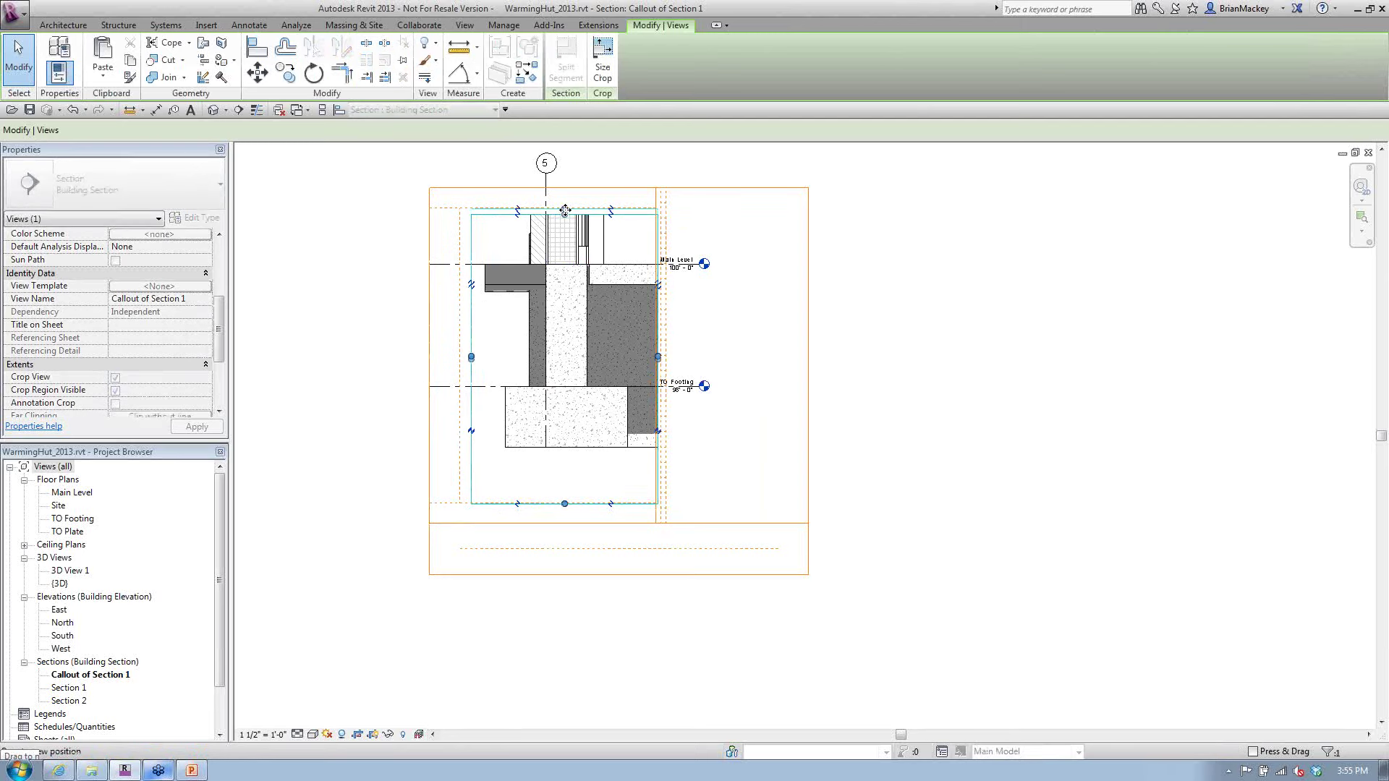
left_click(901, 338)
Pull grid 5's bubble down just above the footing and zoom to fit (ZF)
scroll(662, 519, "up", 3)
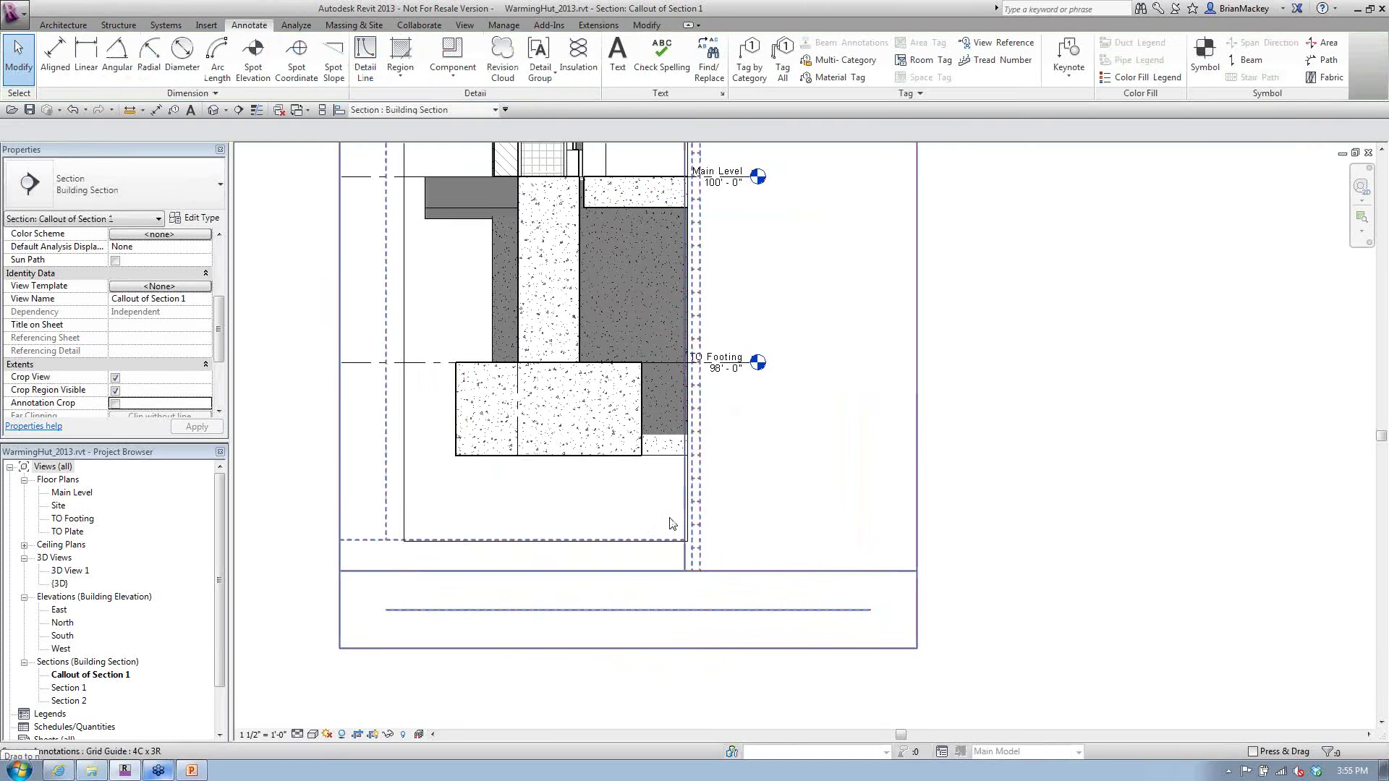
middle_click_drag(625, 482, 623, 546)
scroll(623, 546, "down", 1)
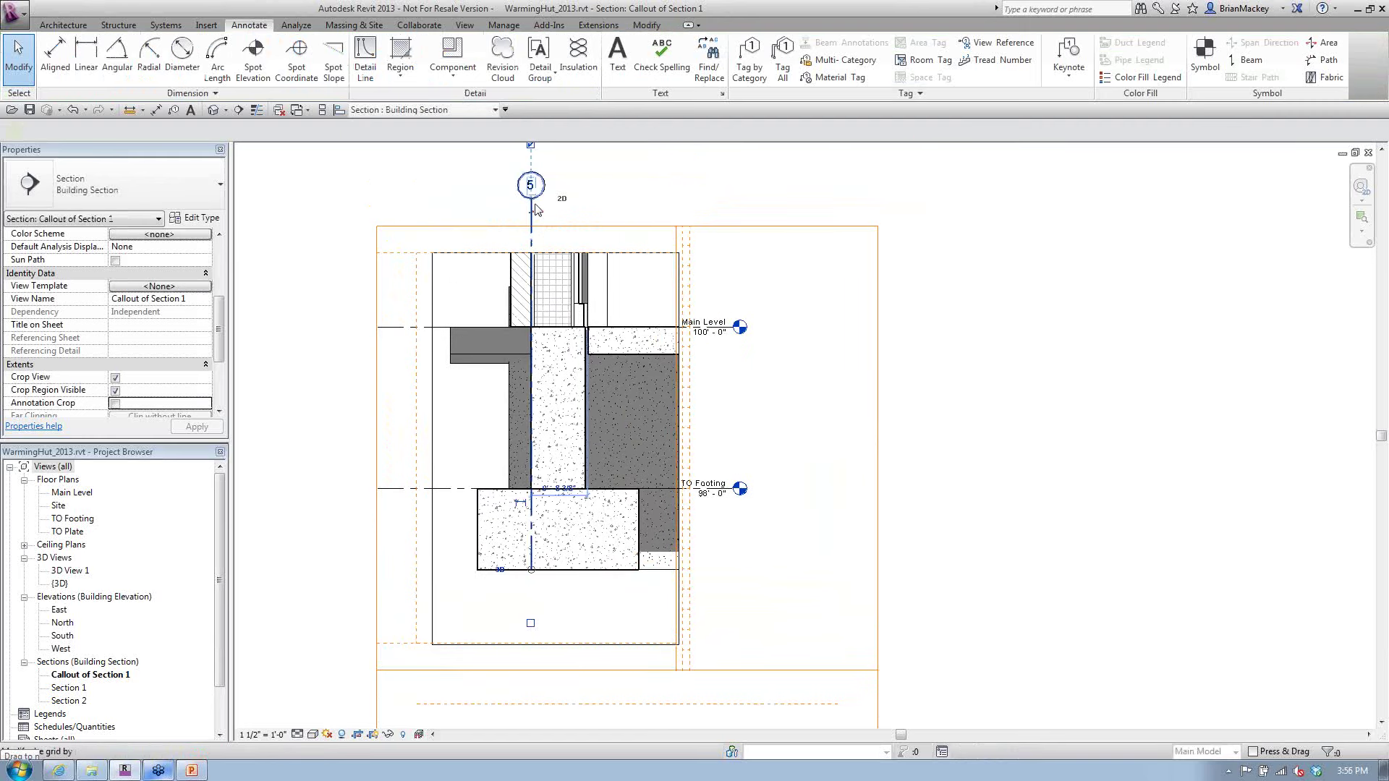
left_click(537, 210)
left_click_drag(536, 209, 559, 269)
key("Escape")
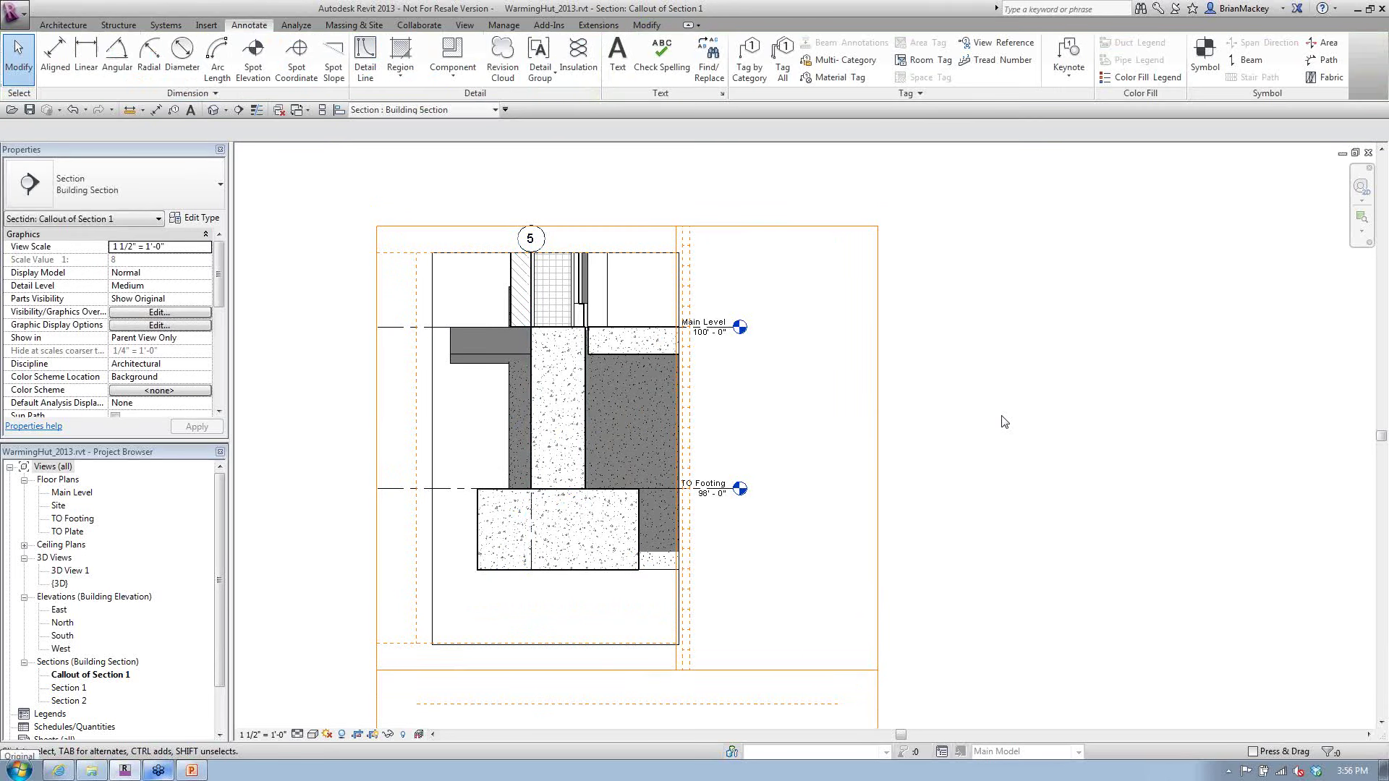
key("z")
key("f")
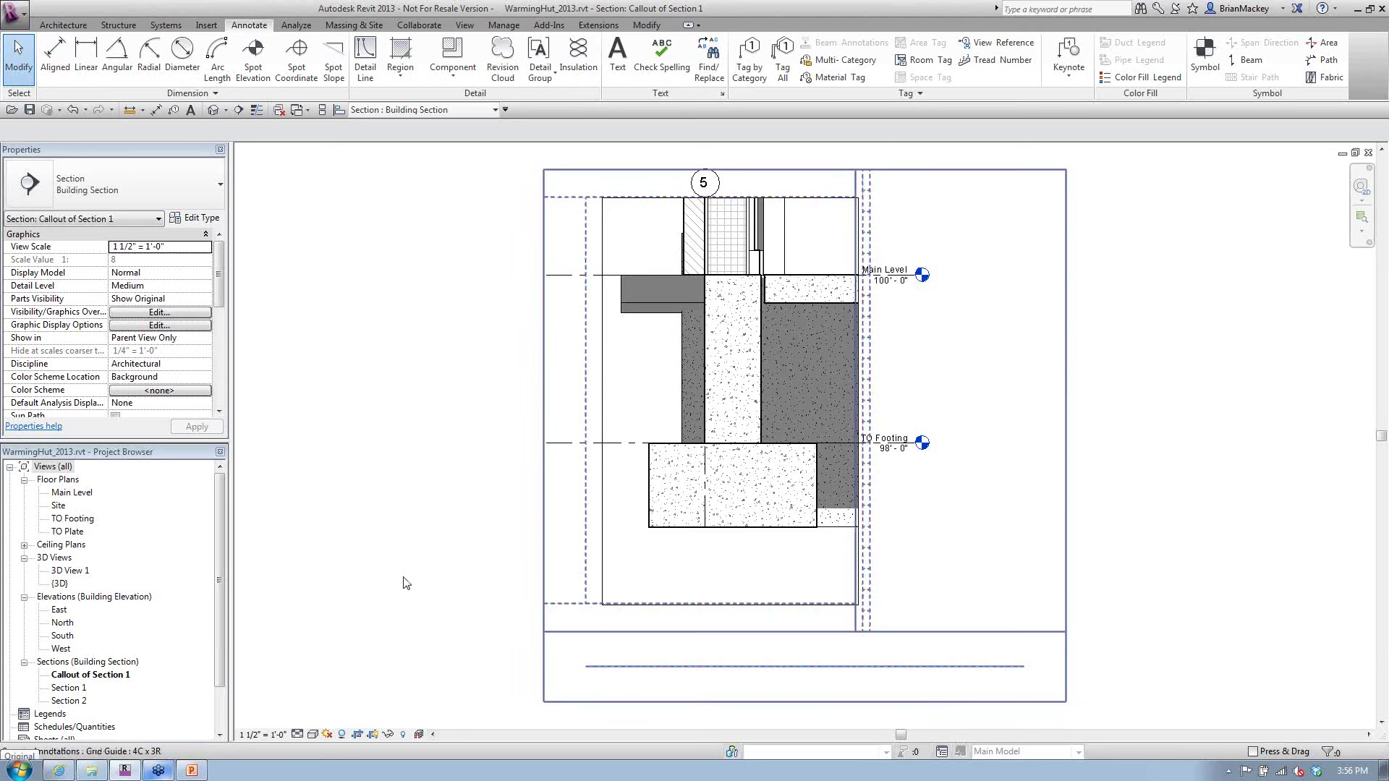
Search The Revit Geeks Blog in Internet Explorer for 'GUIDE'
left_click(62, 772)
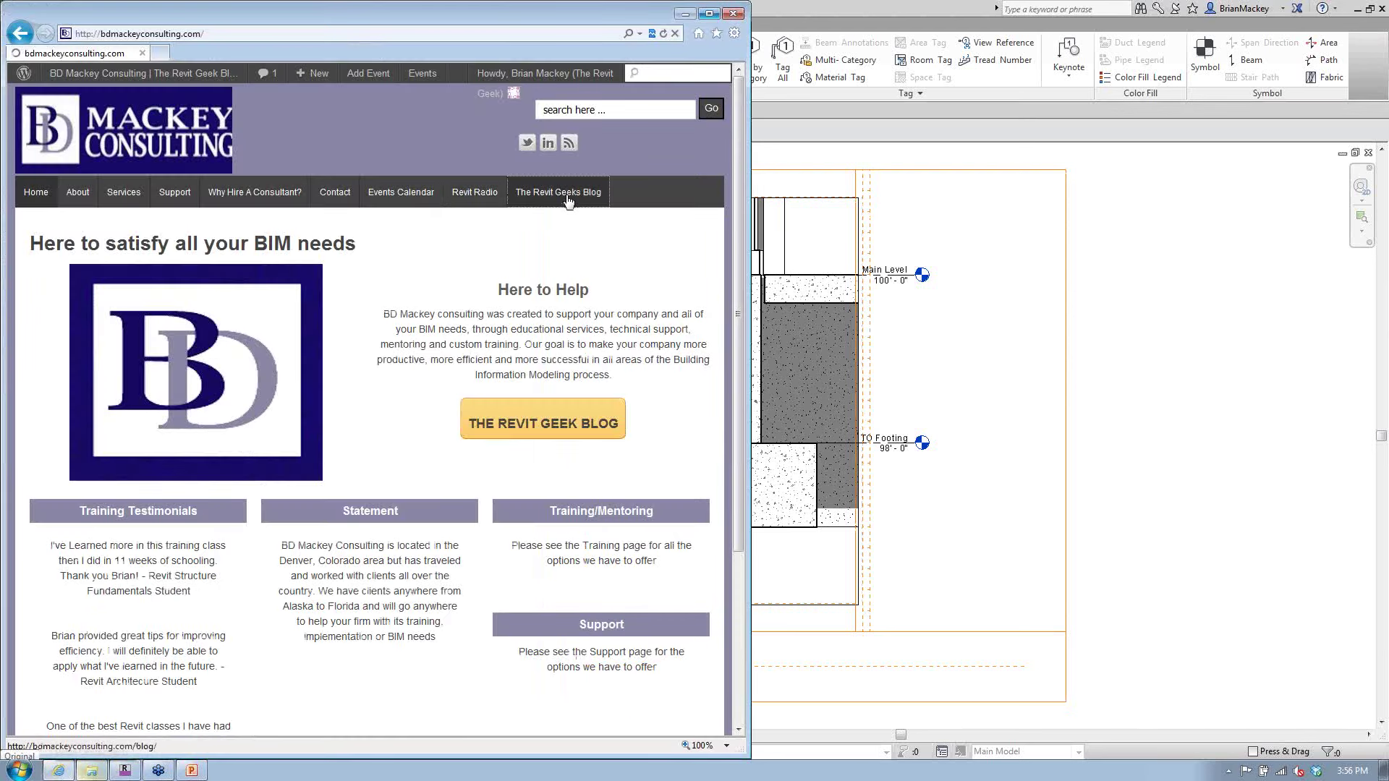
left_click(567, 199)
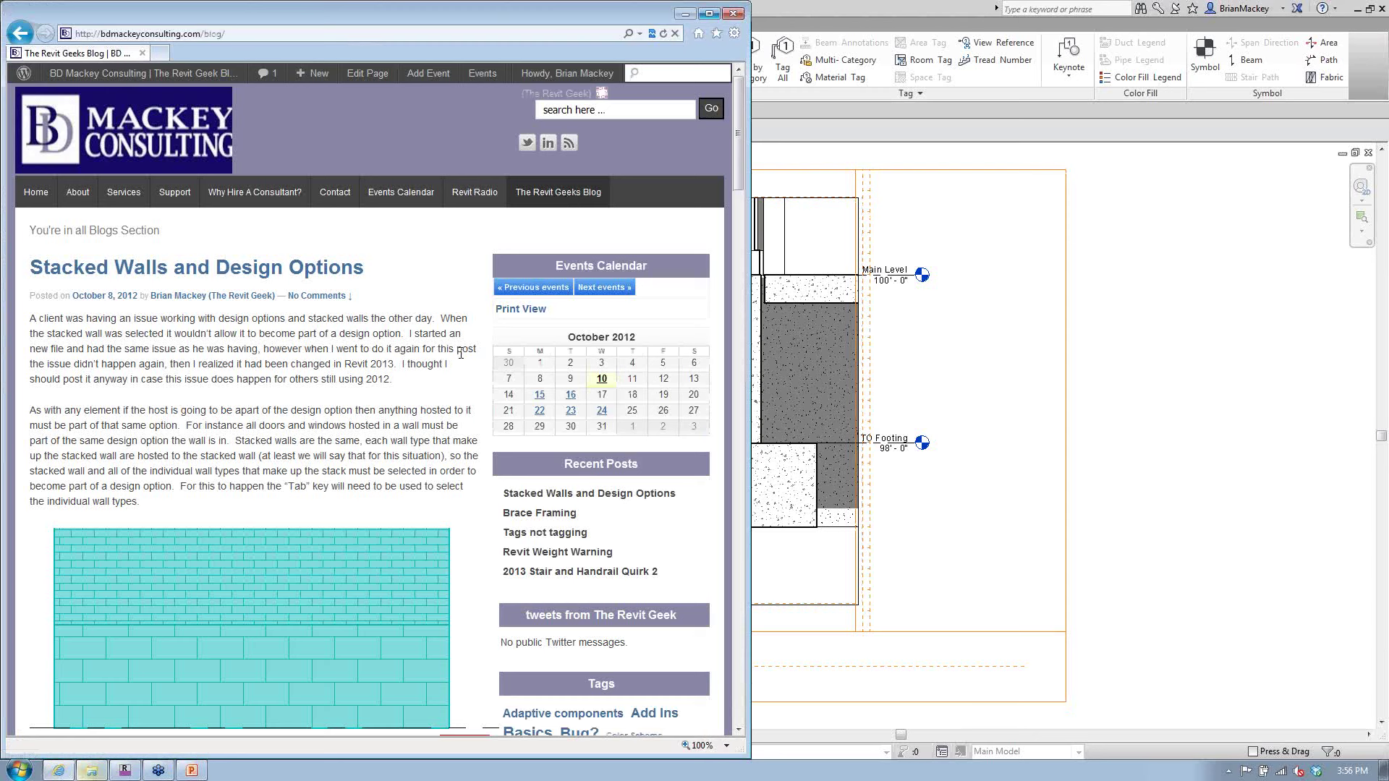
left_click(629, 107)
type("GUIDE")
key("Return")
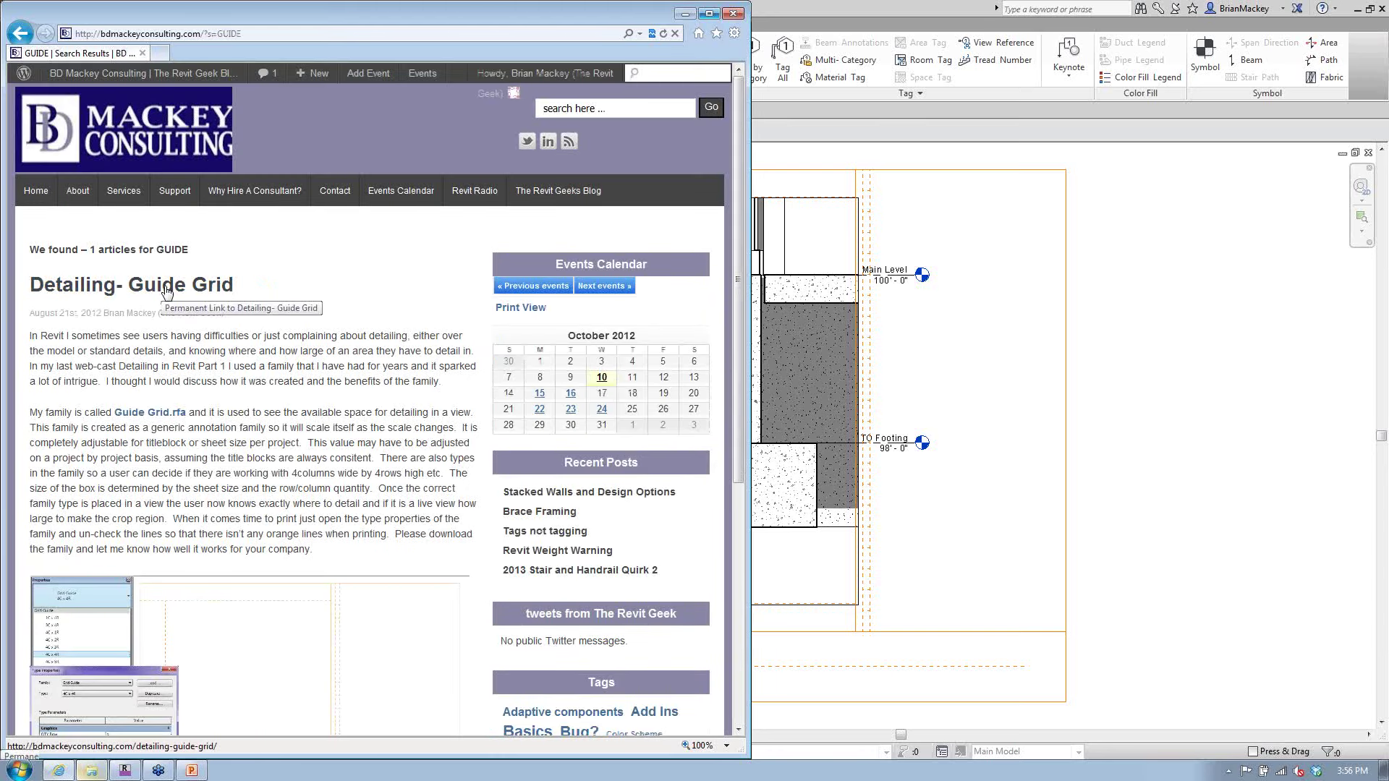
Open the Detailing- Guide Grid post, then return to the PowerPoint presentation
scroll(166, 290, "down", 1)
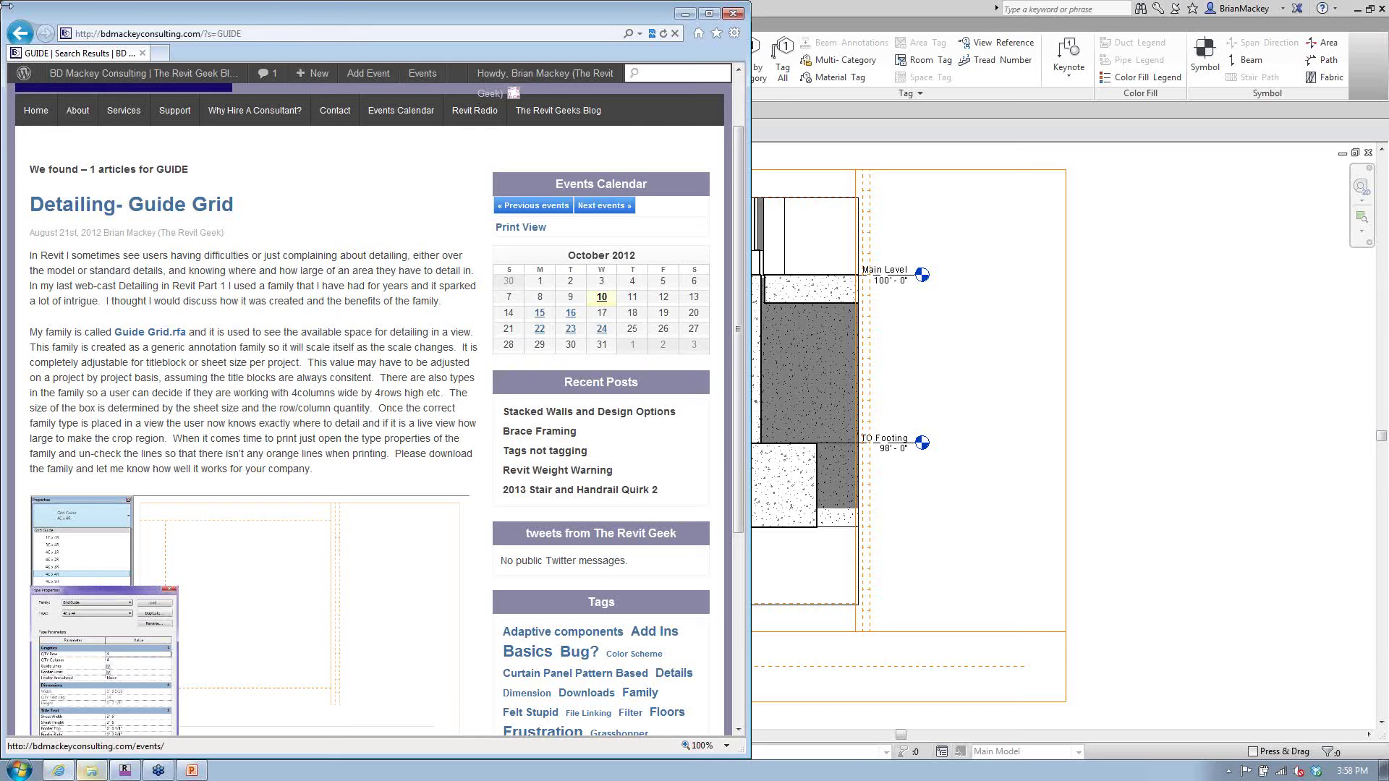
left_click(155, 210)
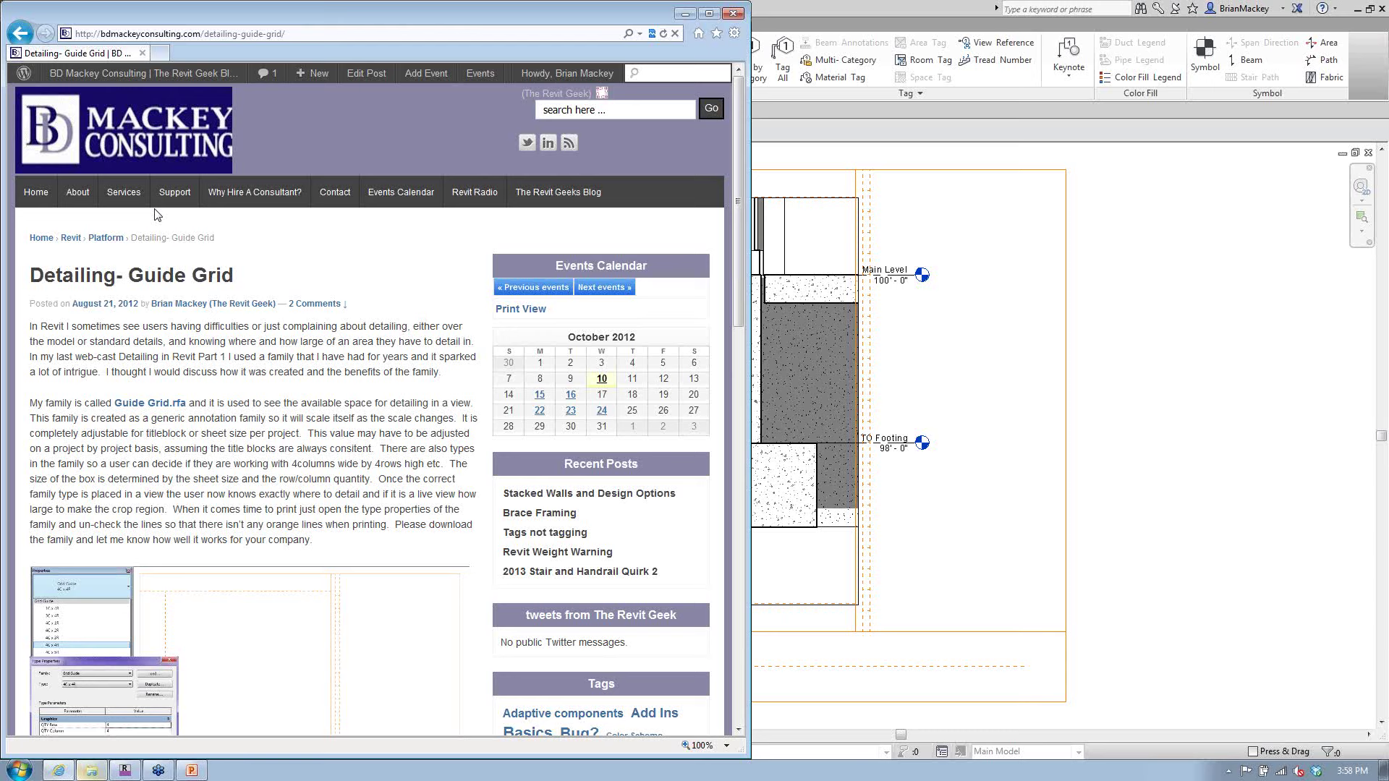
left_click(194, 771)
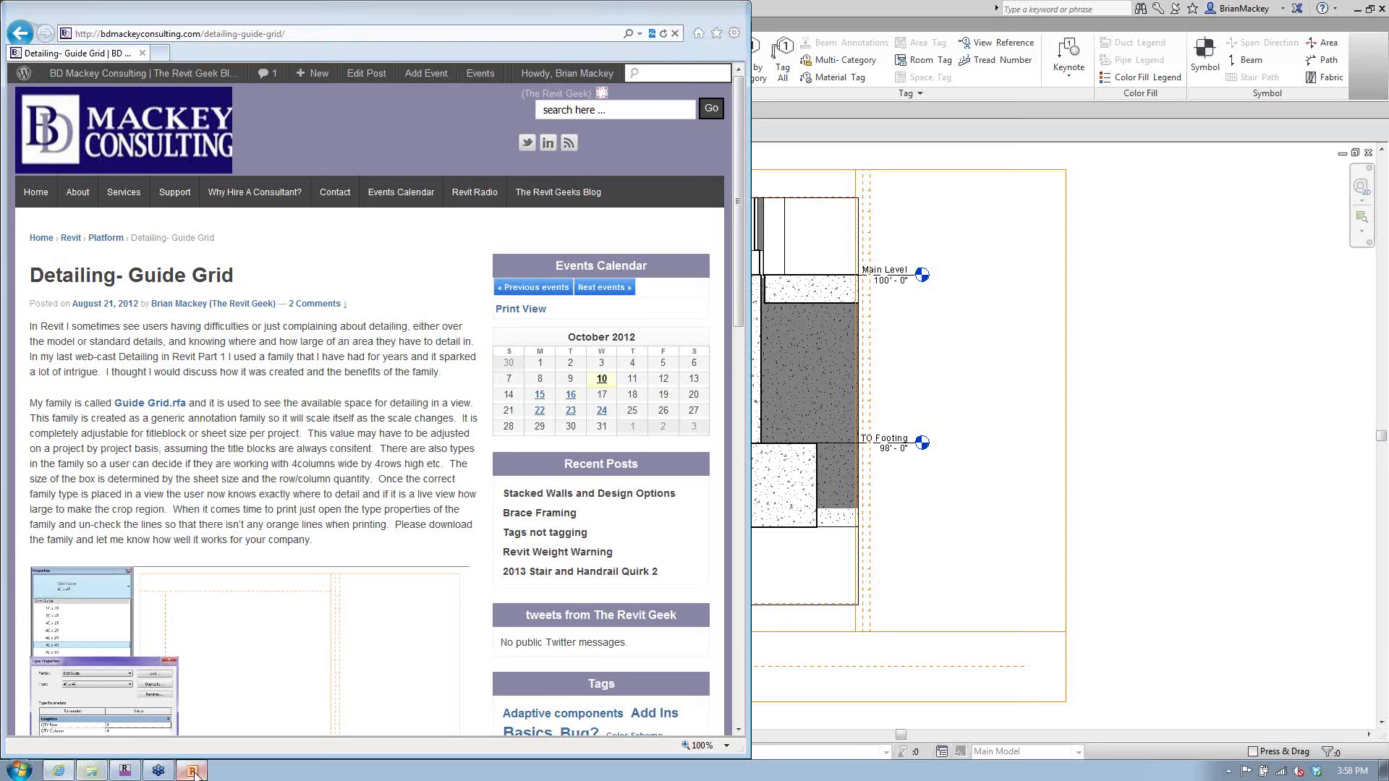